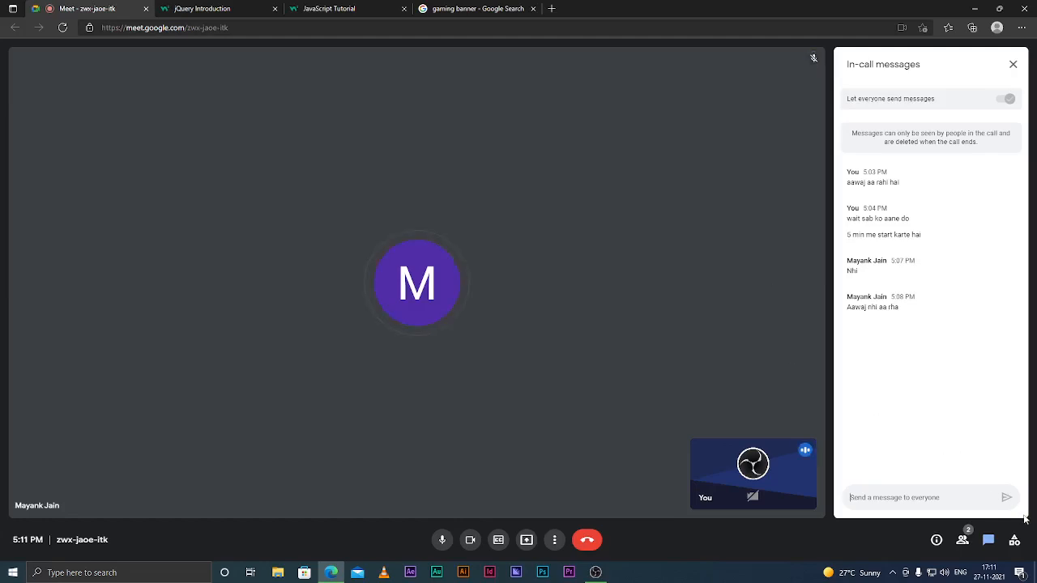
# Step: Check that OBS is recording the display and return to the Google Meet call in Edge
pyautogui.click(1035, 572)
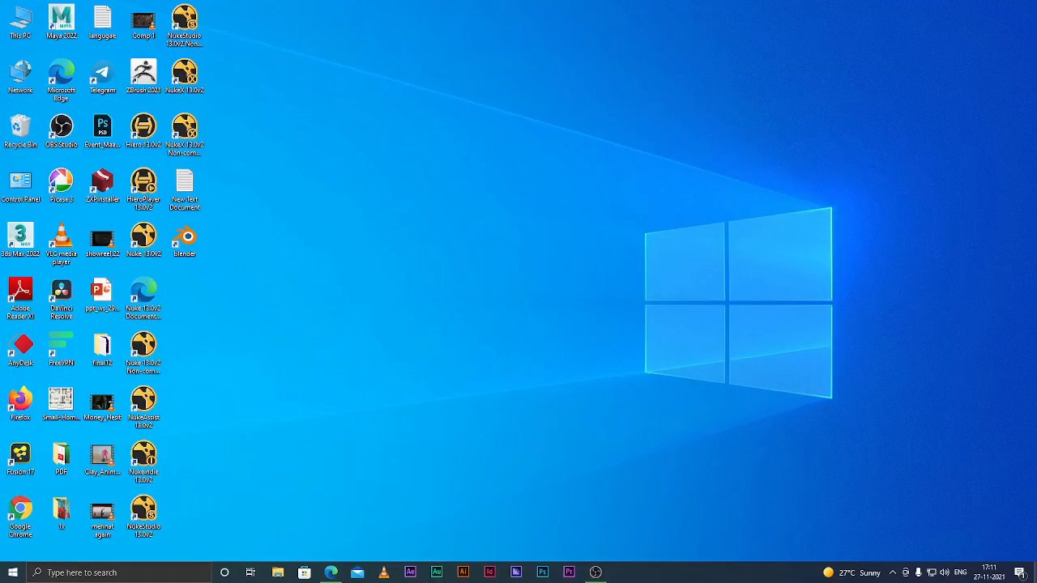
pyautogui.click(595, 573)
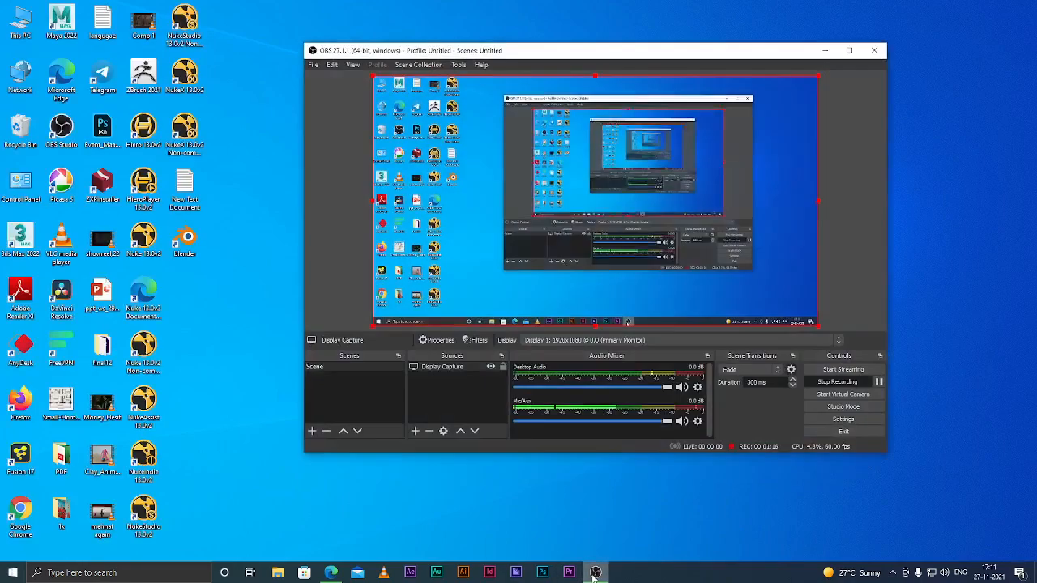
pyautogui.click(331, 573)
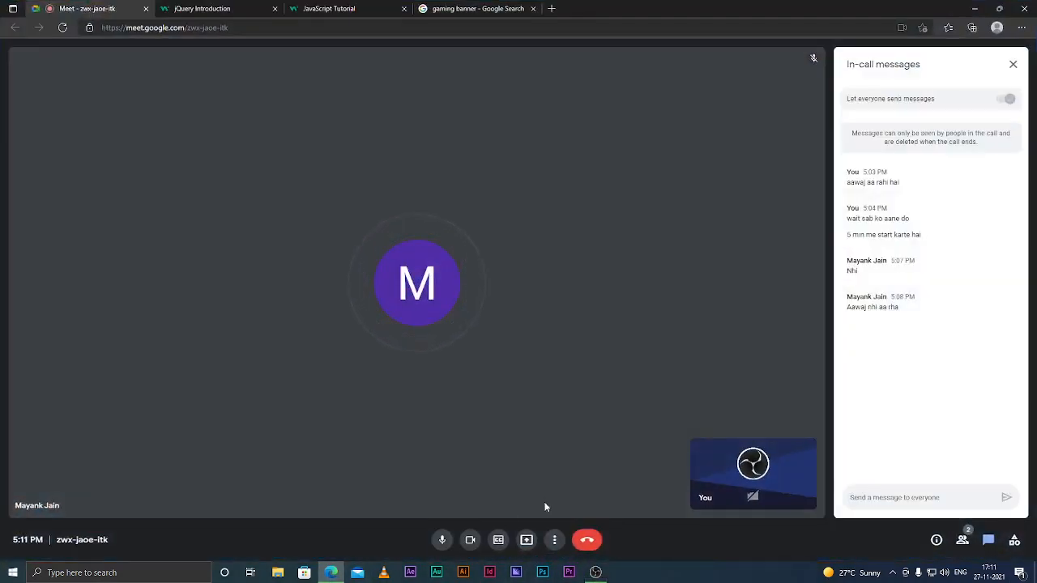
# Step: Present the entire screen to everyone in the call
pyautogui.click(527, 539)
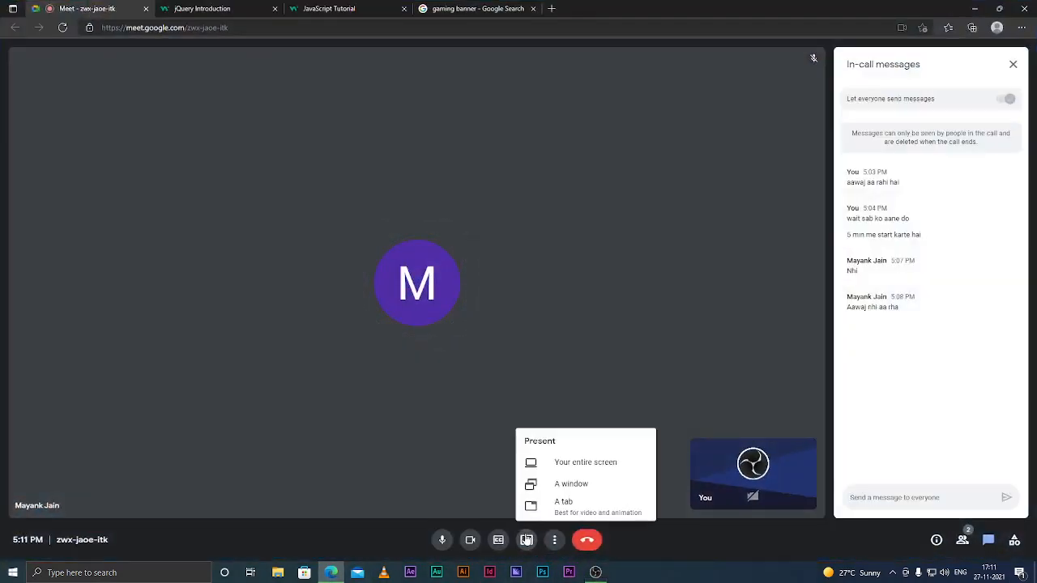
pyautogui.click(585, 463)
pyautogui.click(541, 192)
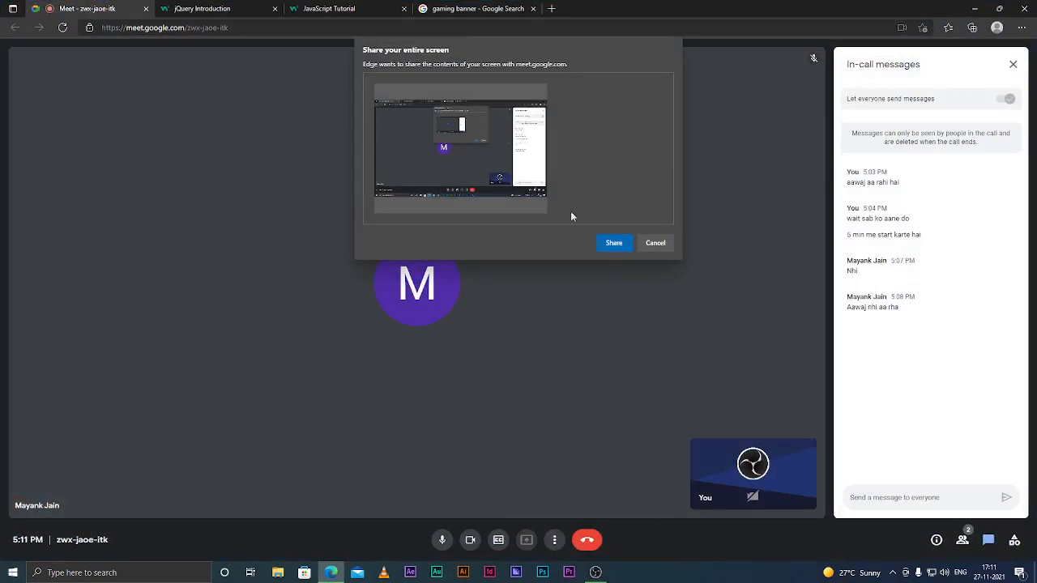
pyautogui.click(617, 244)
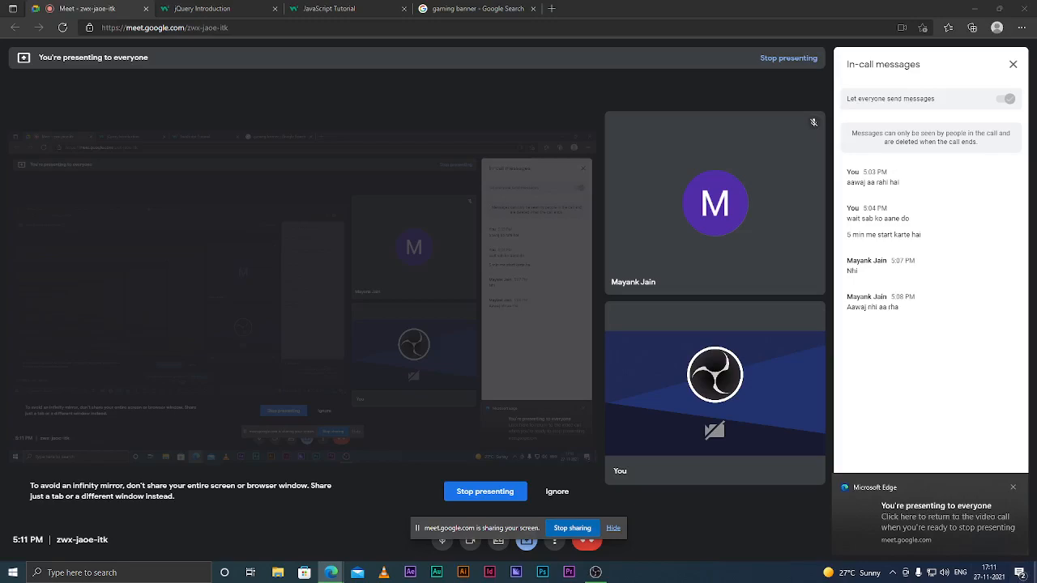
# Step: Show the desktop, launch 3ds Max 2022 and dismiss the plug-in assembly load error
pyautogui.press('super+d')
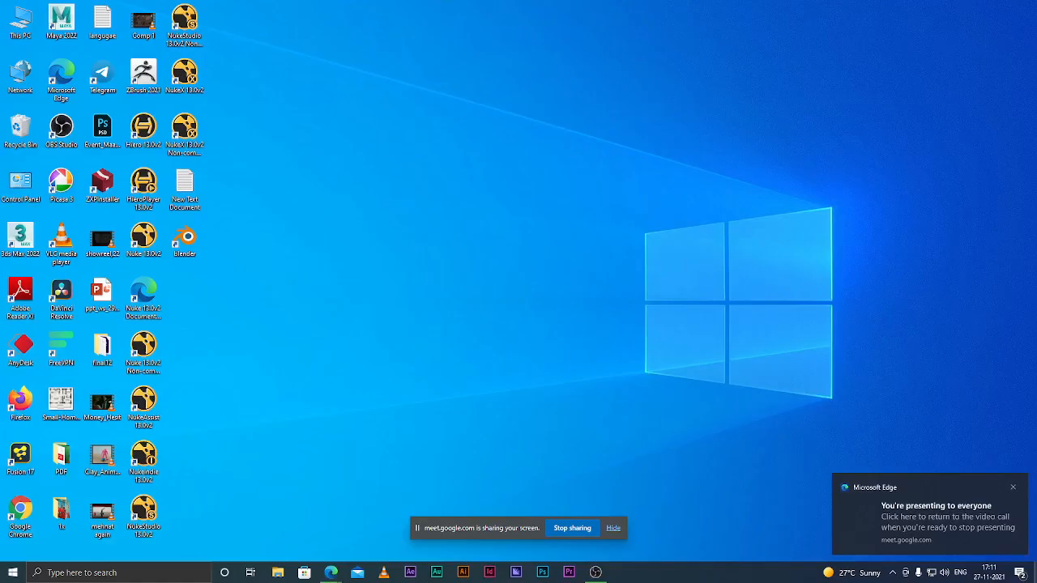
pyautogui.rightClick(14, 228)
pyautogui.click(441, 249)
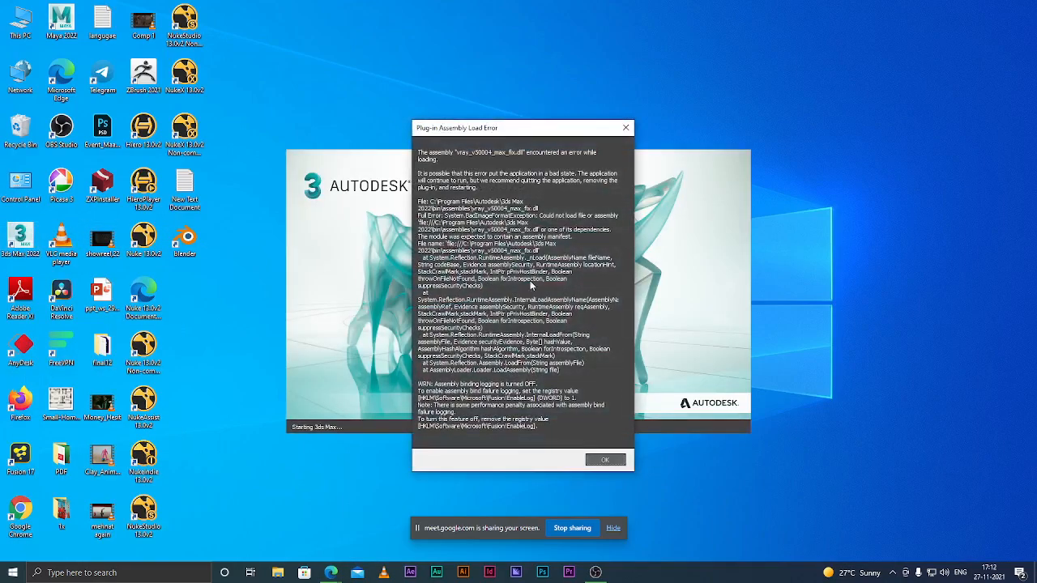
pyautogui.click(605, 460)
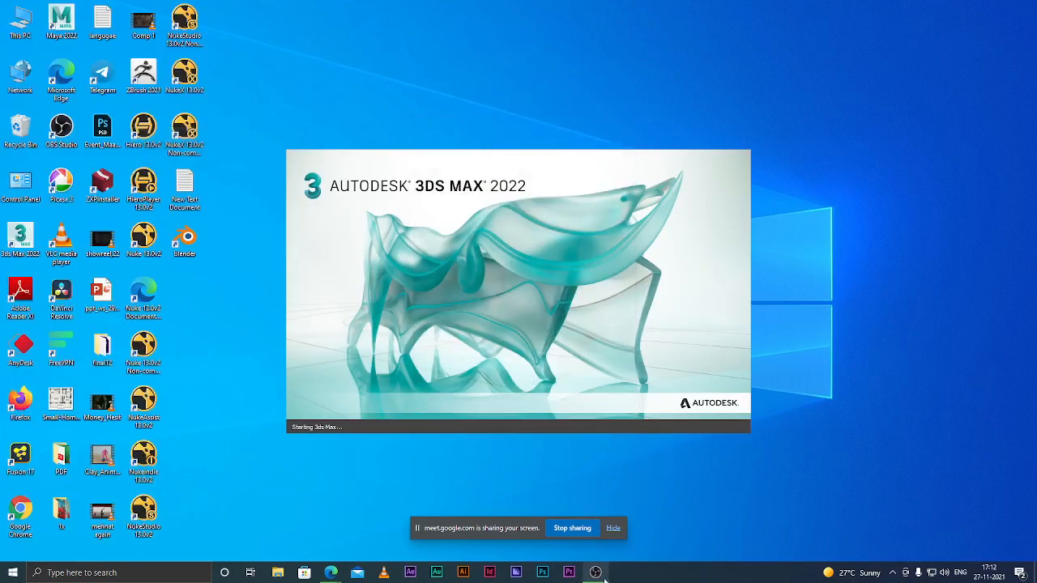
# Step: Check the recording in OBS, return to the Meet call and move the sharing bar off the call controls
pyautogui.click(596, 573)
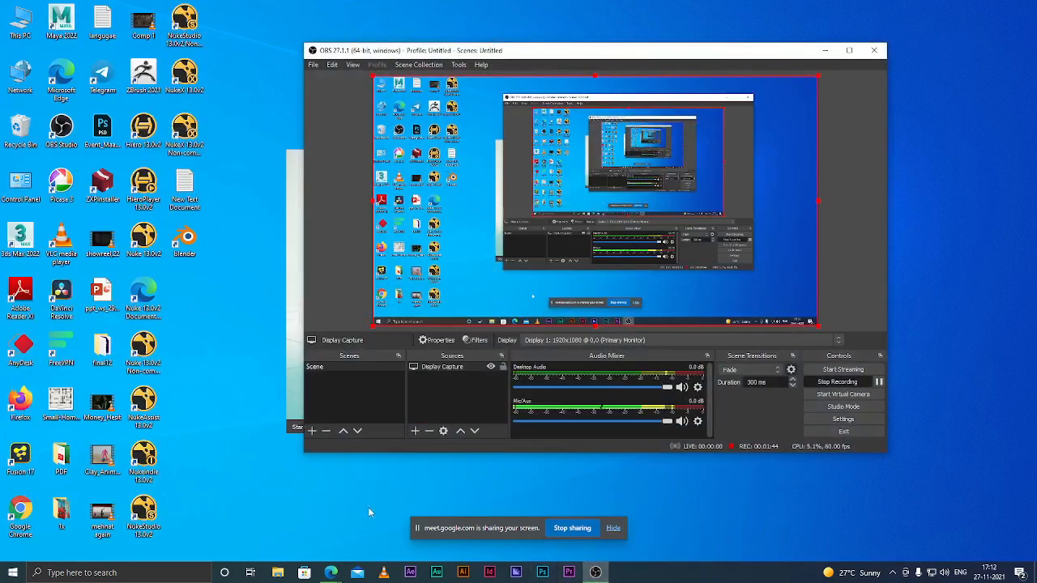
pyautogui.moveTo(331, 572)
pyautogui.click(392, 514)
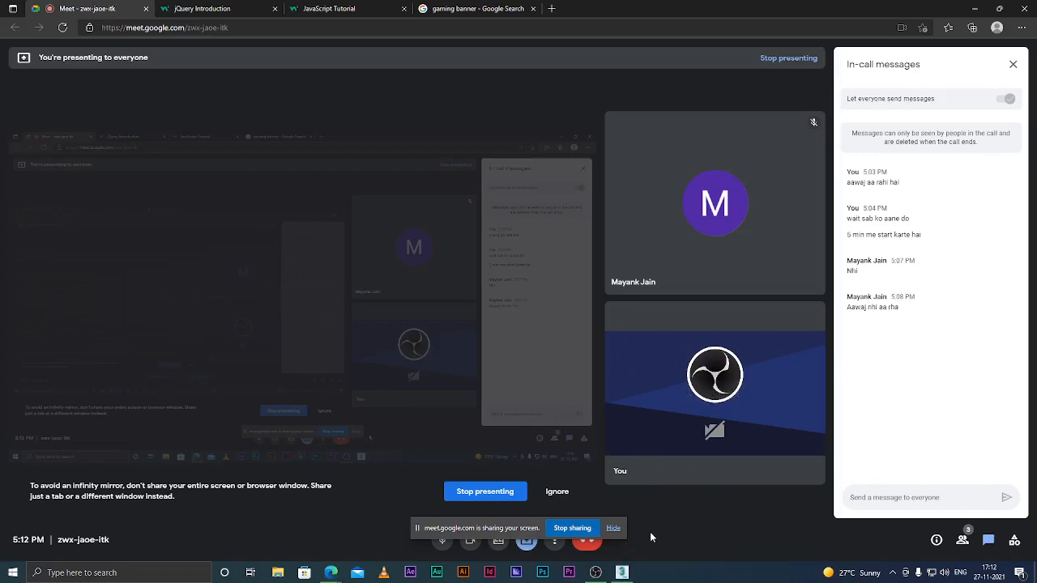
pyautogui.moveTo(491, 527); pyautogui.dragTo(695, 548)
pyautogui.click(526, 541)
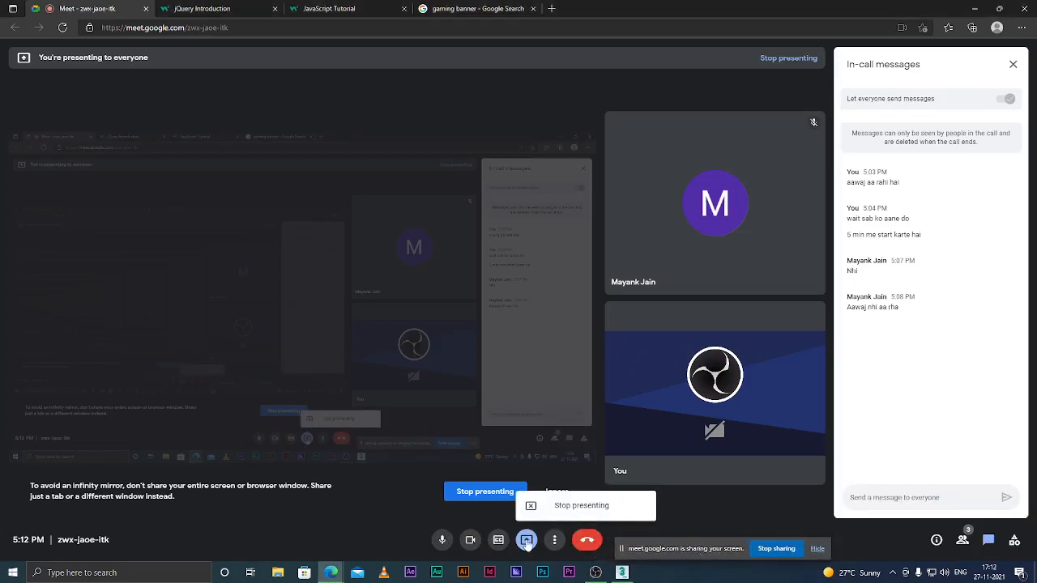
pyautogui.click(708, 513)
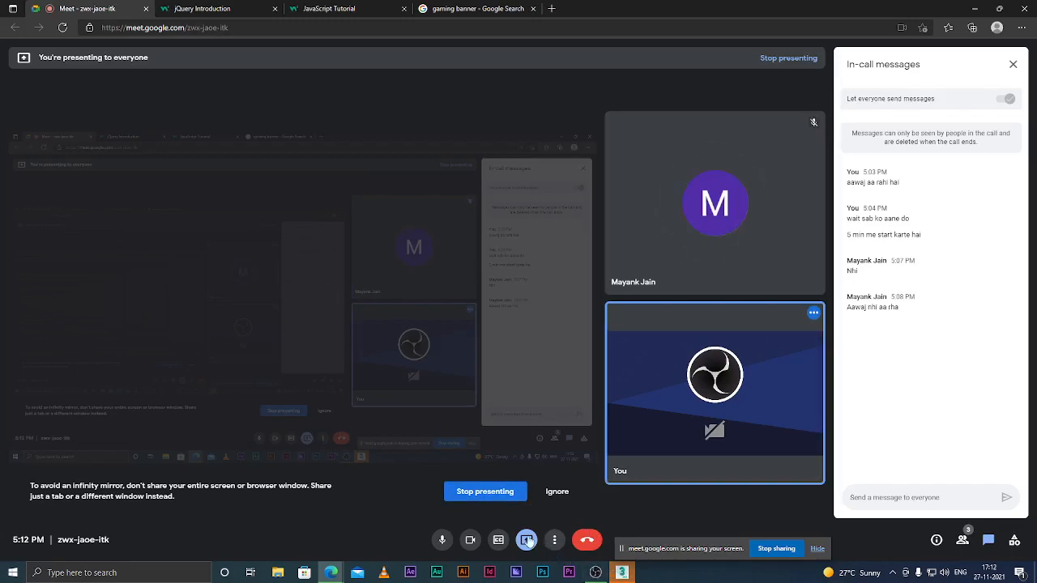
# Step: Stop the current presentation and share the entire screen in the call again
pyautogui.click(485, 492)
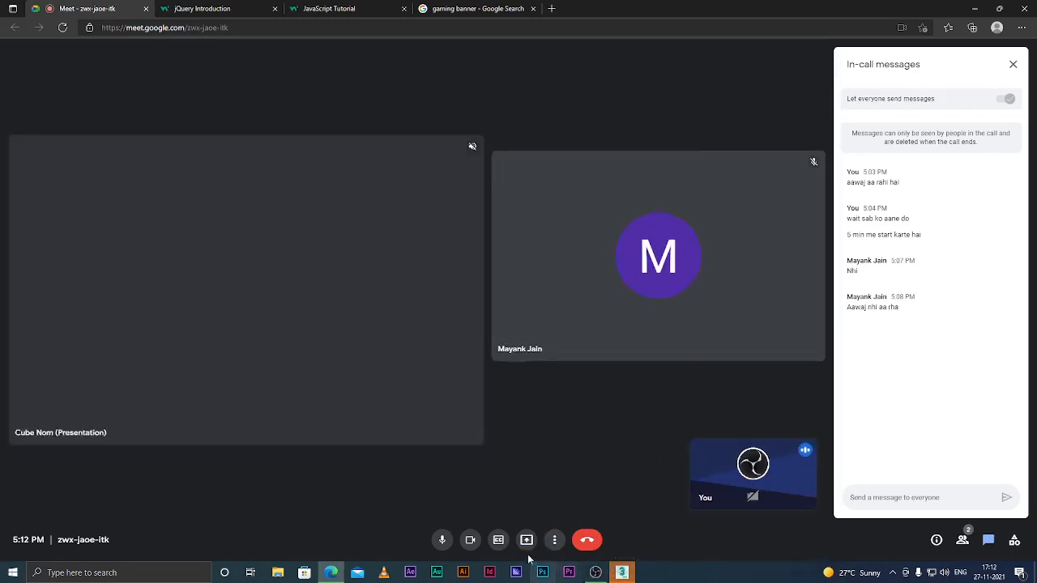
pyautogui.click(526, 539)
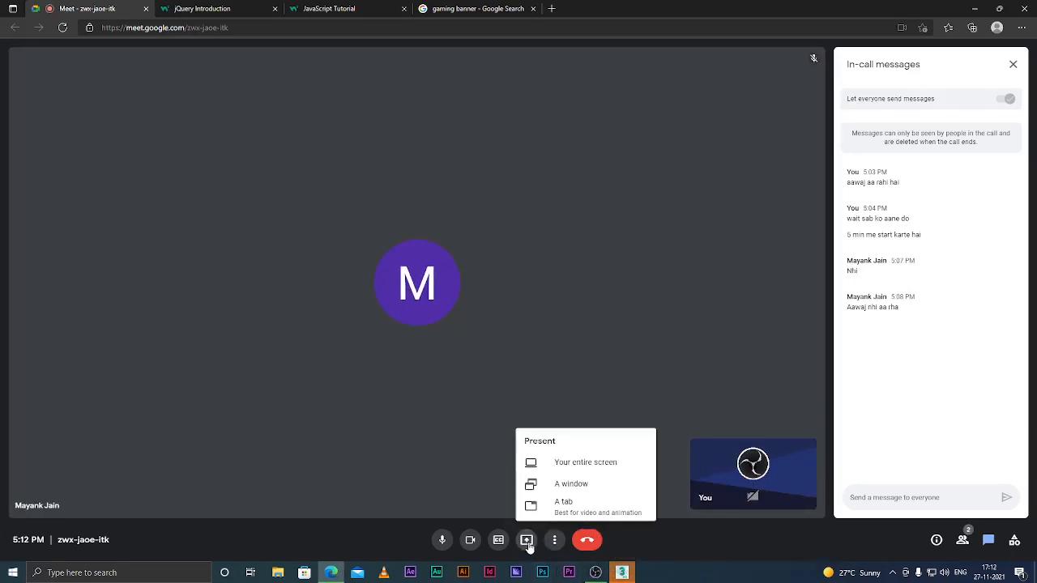
pyautogui.click(608, 464)
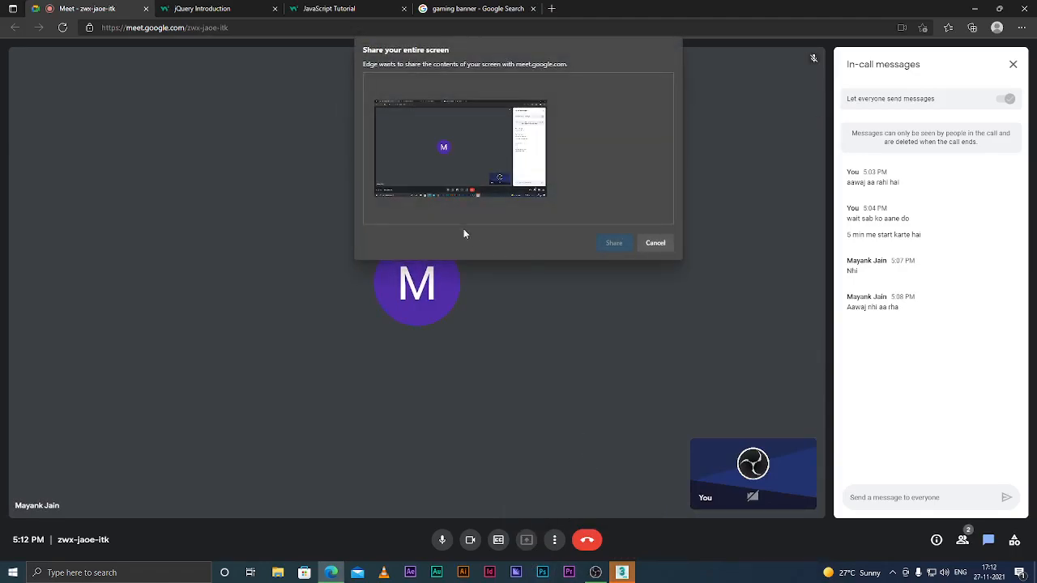
pyautogui.click(481, 162)
pyautogui.click(608, 245)
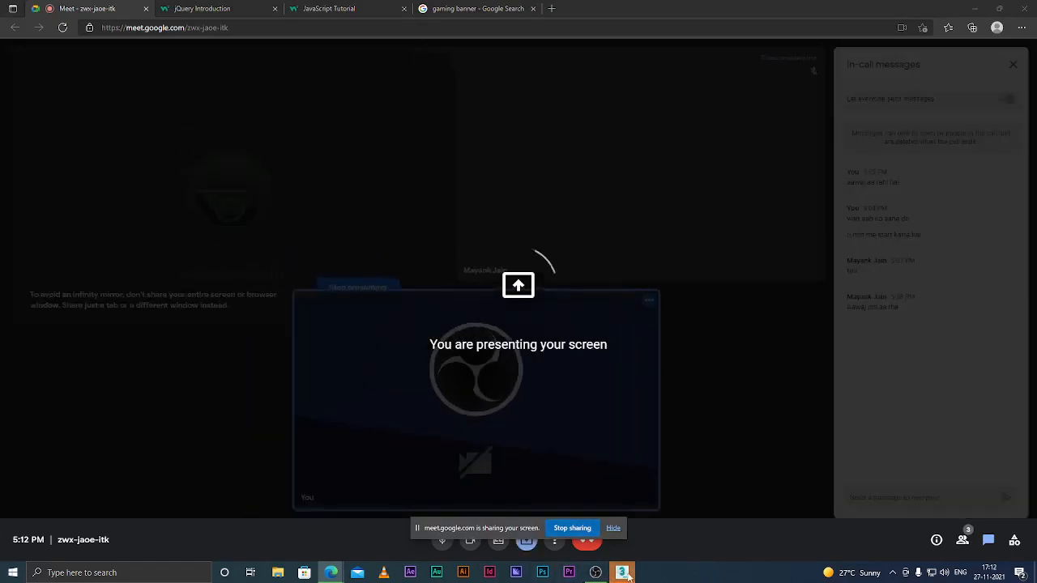
# Step: Switch to 3ds Max and close the welcome screen and the Security Messages window
pyautogui.moveTo(623, 571)
pyautogui.click(624, 535)
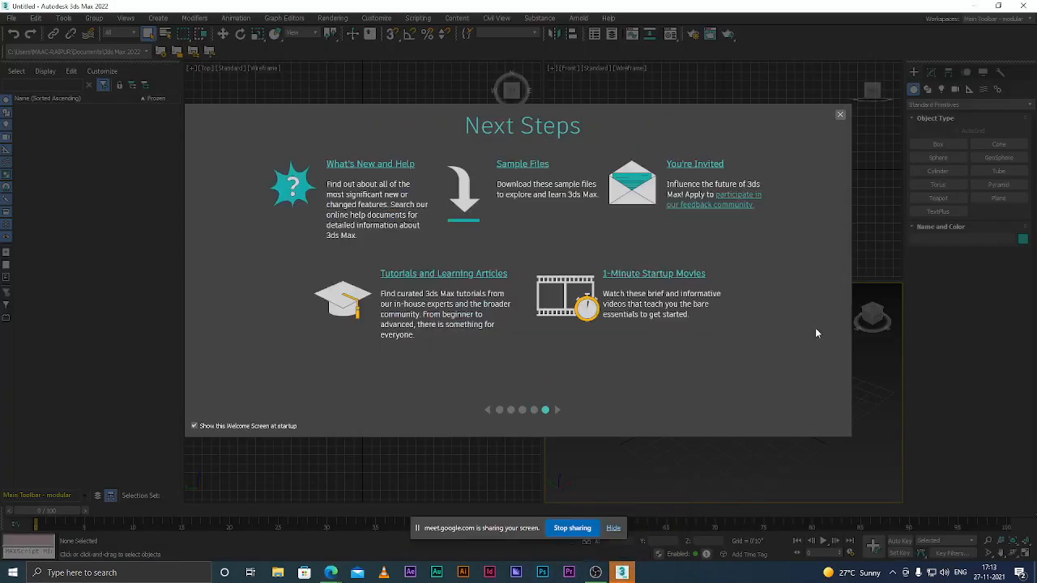
pyautogui.click(842, 111)
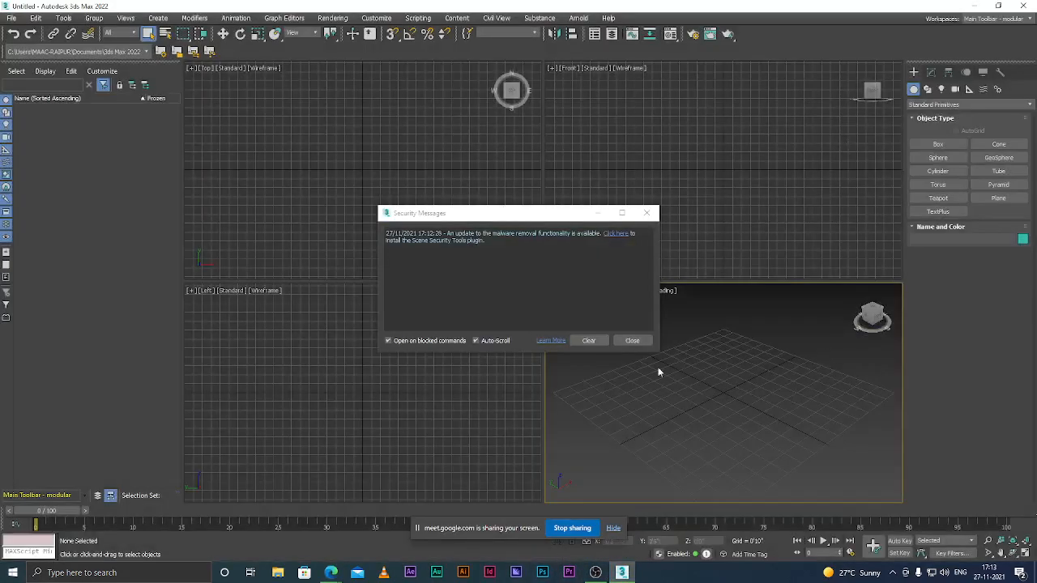
pyautogui.click(653, 210)
pyautogui.click(653, 213)
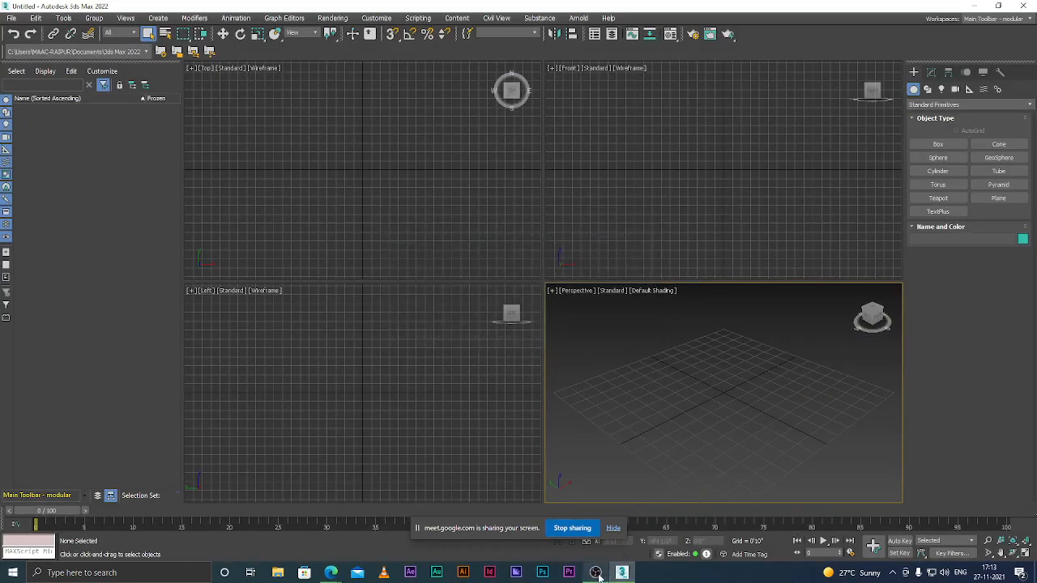
# Step: Check the recording status in OBS and go back to the Google Meet window
pyautogui.moveTo(597, 573)
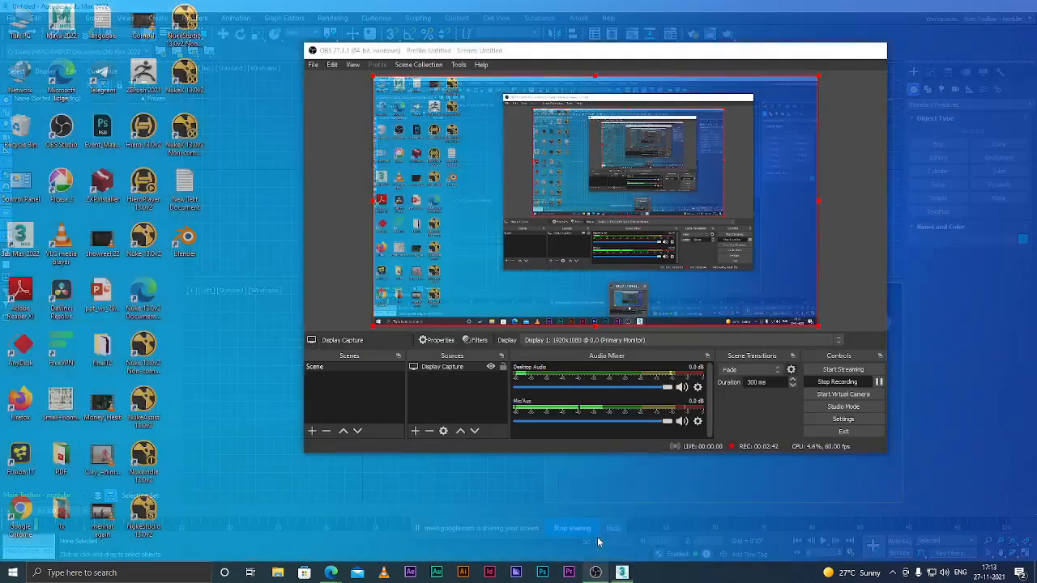
pyautogui.click(599, 543)
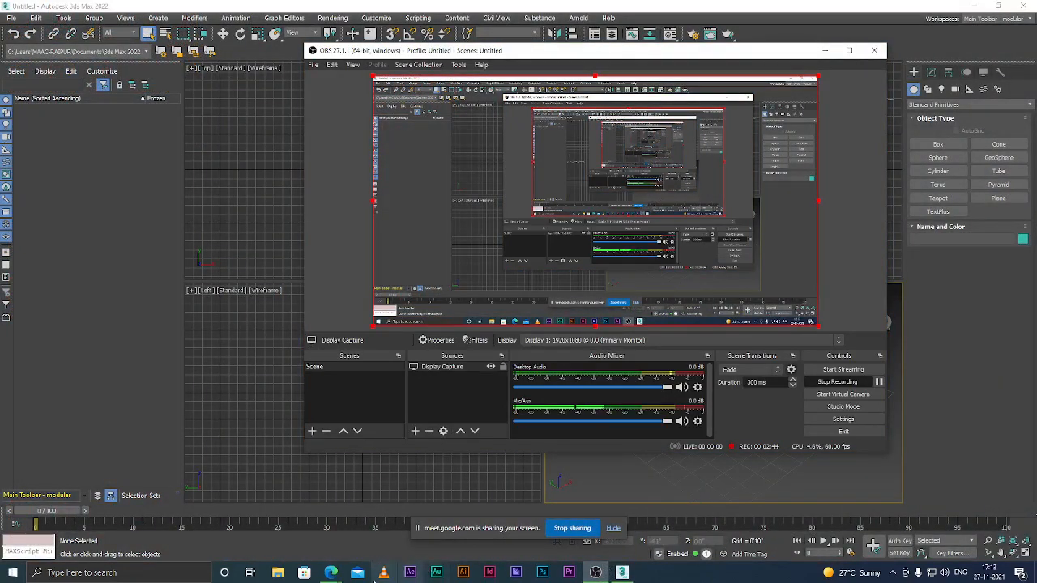
pyautogui.moveTo(334, 572)
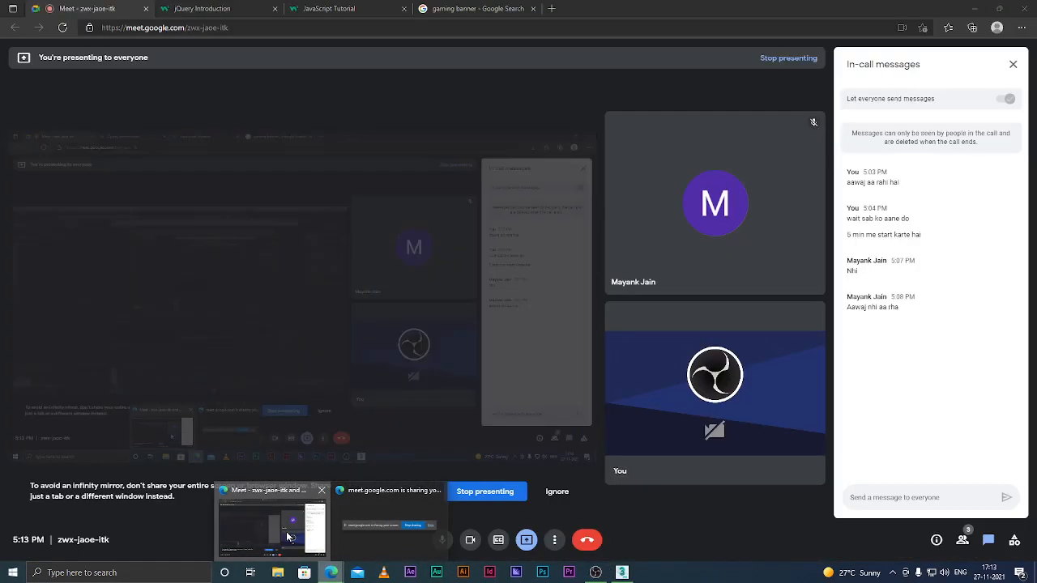
pyautogui.click(290, 535)
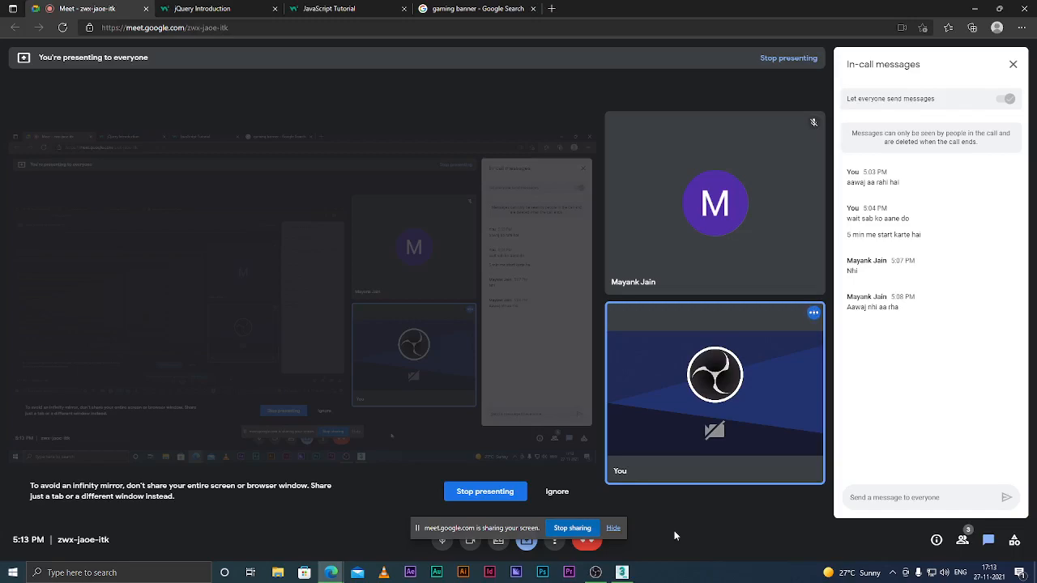
# Step: Restart the entire-screen presentation in the call and switch to 3ds Max
pyautogui.click(525, 541)
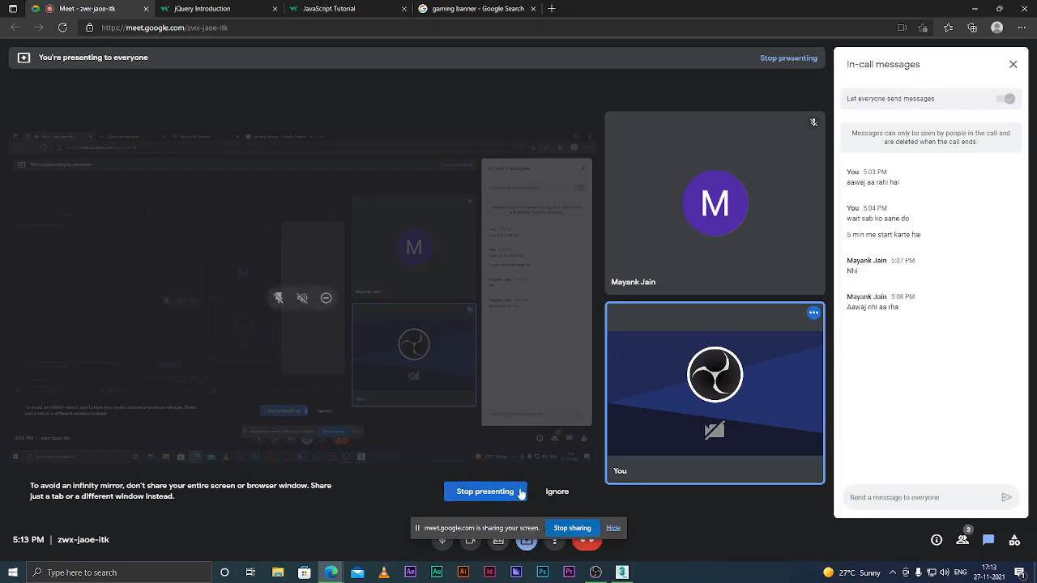
pyautogui.click(486, 492)
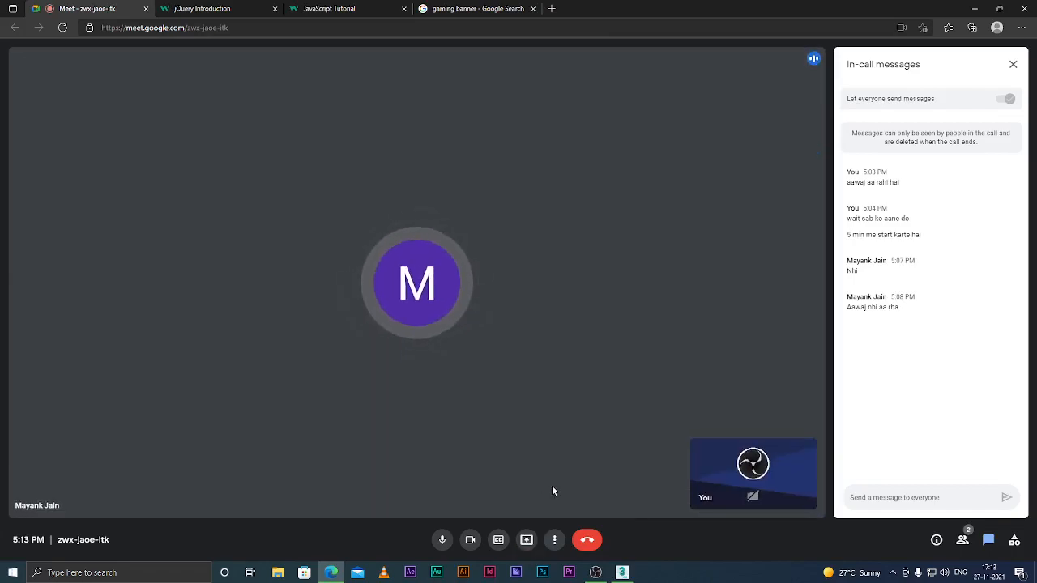
pyautogui.click(527, 540)
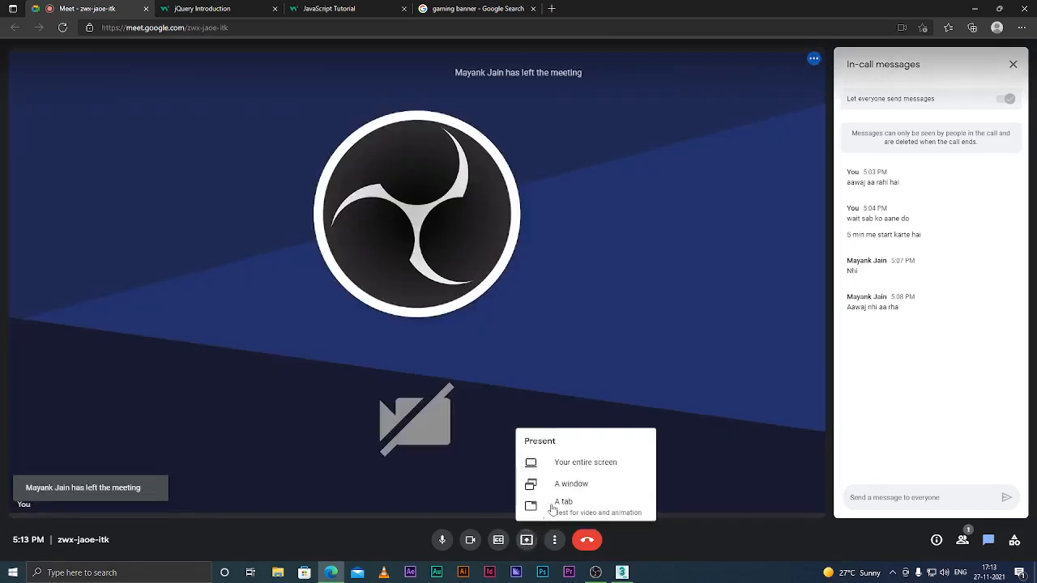
pyautogui.click(587, 462)
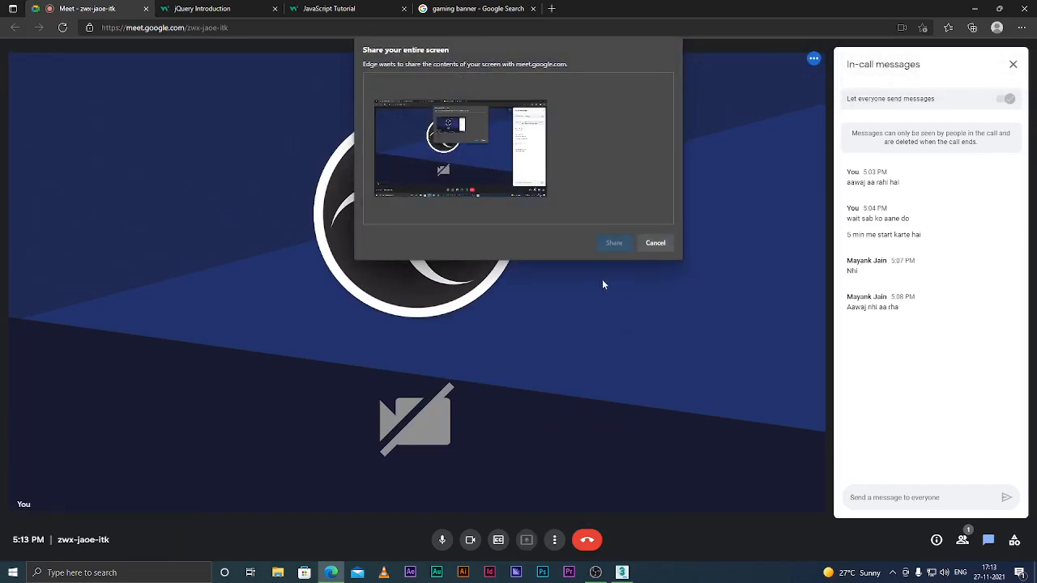
pyautogui.click(487, 174)
pyautogui.click(613, 243)
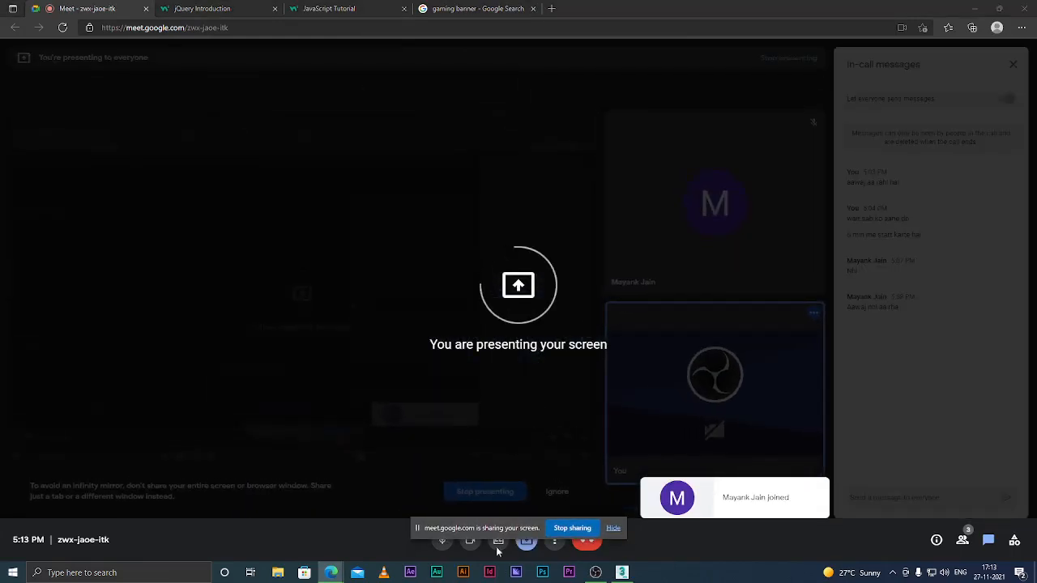
pyautogui.moveTo(621, 575)
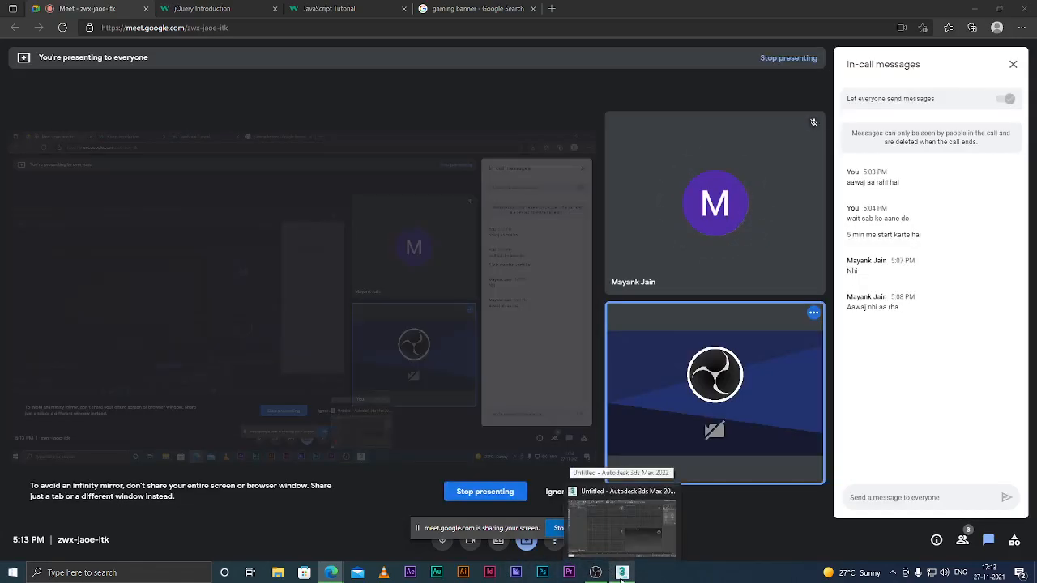
pyautogui.click(621, 573)
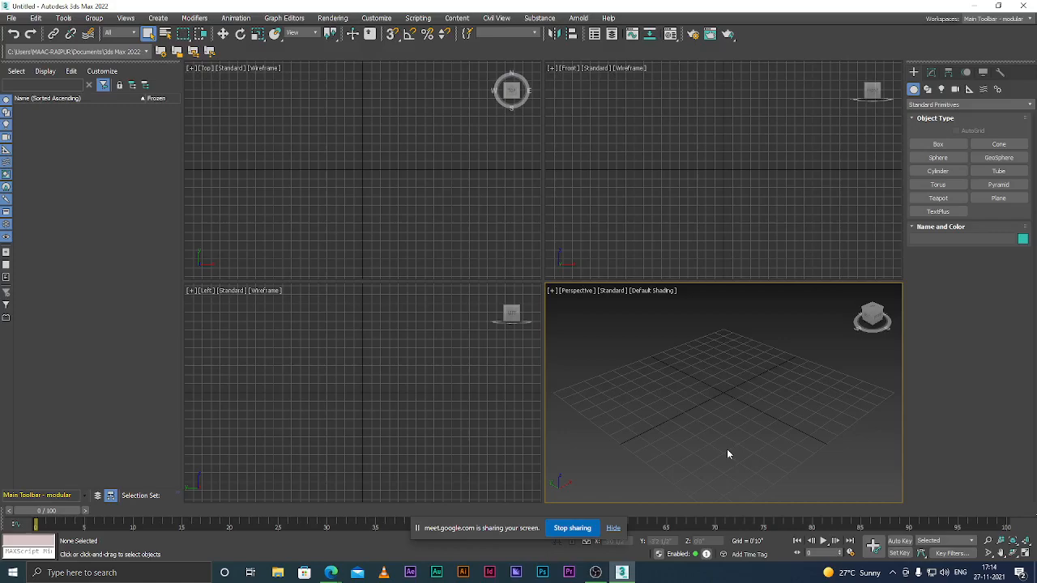
# Step: Zoom the Perspective viewport out and in around the home grid
pyautogui.scroll(-4, 623, 434)
pyautogui.scroll(2, 653, 430)
pyautogui.scroll(-3, 648, 387)
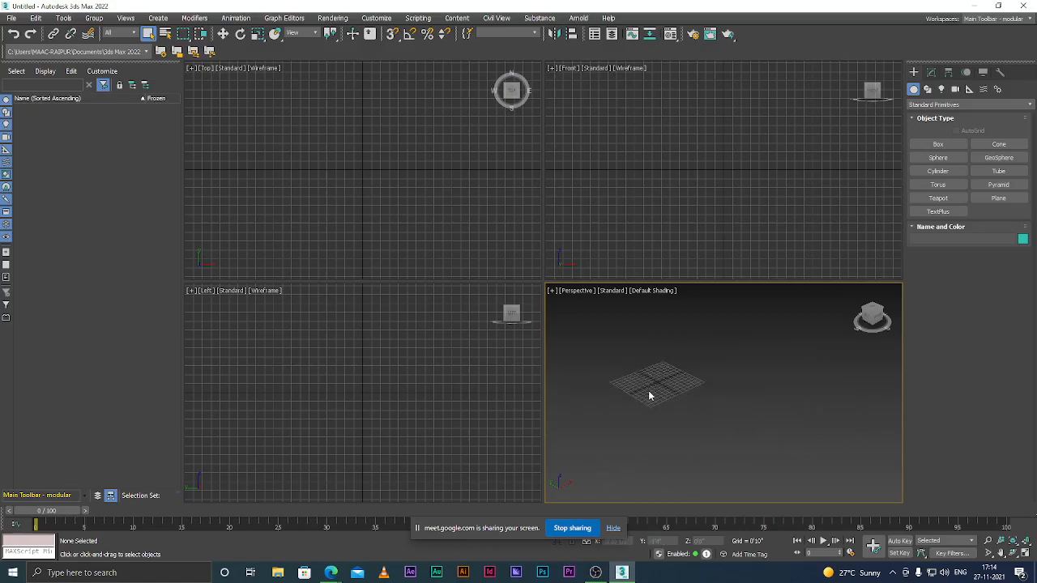
pyautogui.scroll(1, 650, 395)
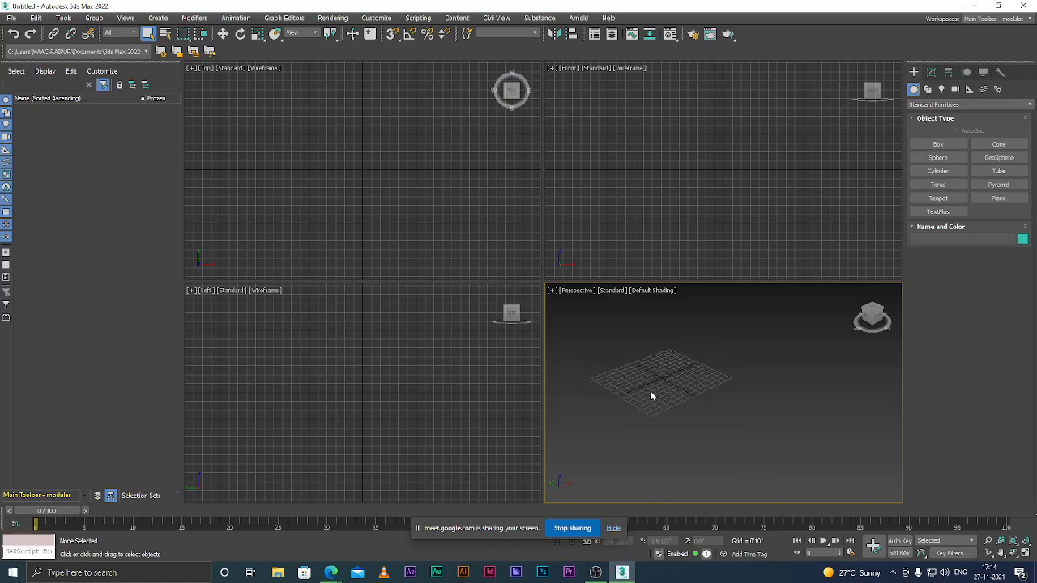
pyautogui.scroll(-3, 656, 411)
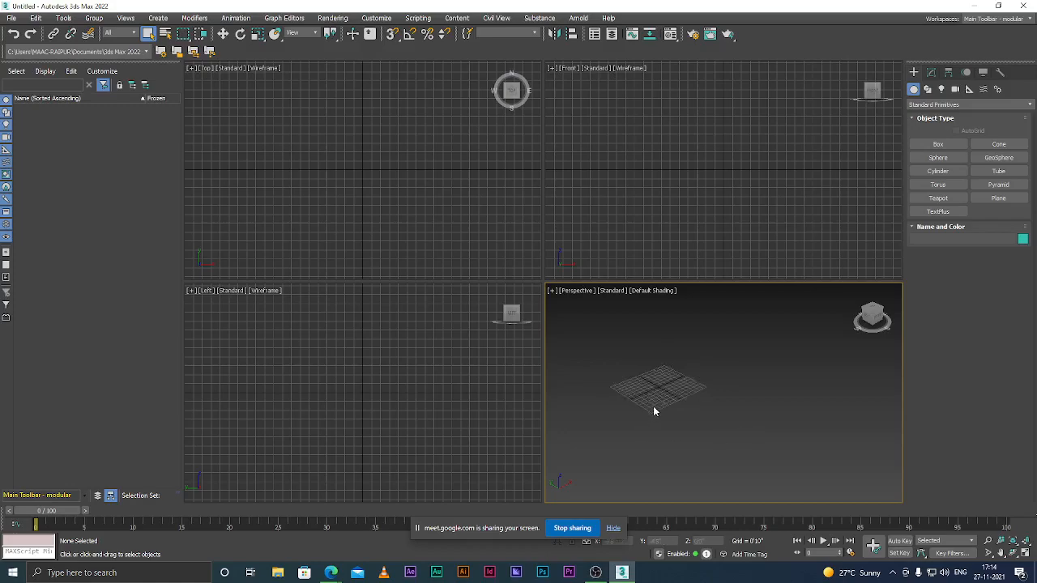
pyautogui.scroll(4, 663, 399)
pyautogui.scroll(-3, 666, 397)
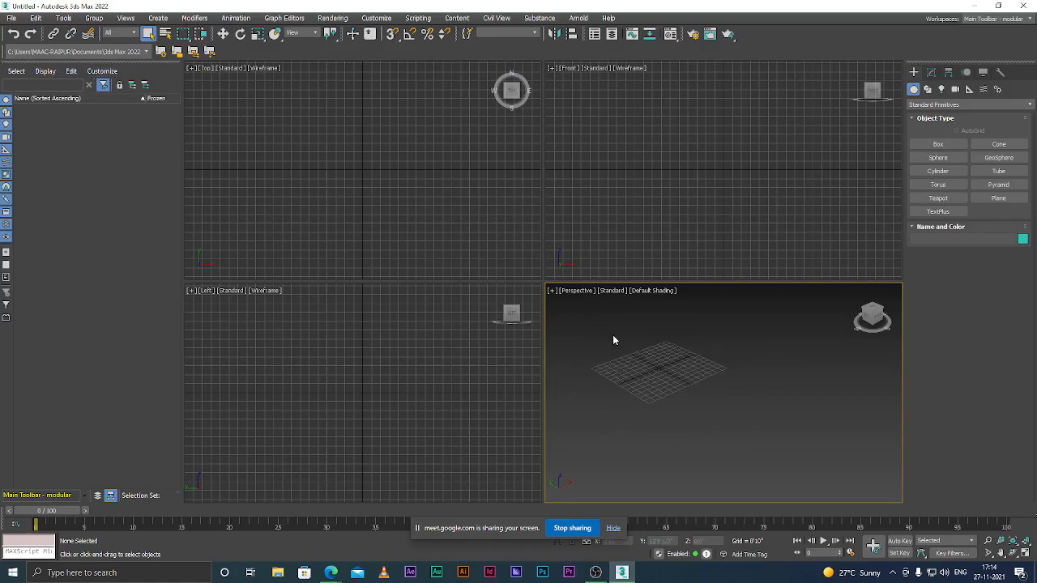
# Step: Demonstrate repeated zooming in and out of the Perspective viewport while shifting the home grid across it
pyautogui.scroll(-3, 597, 348)
pyautogui.scroll(3, 634, 364)
pyautogui.scroll(-3, 634, 364)
pyautogui.scroll(4, 599, 362)
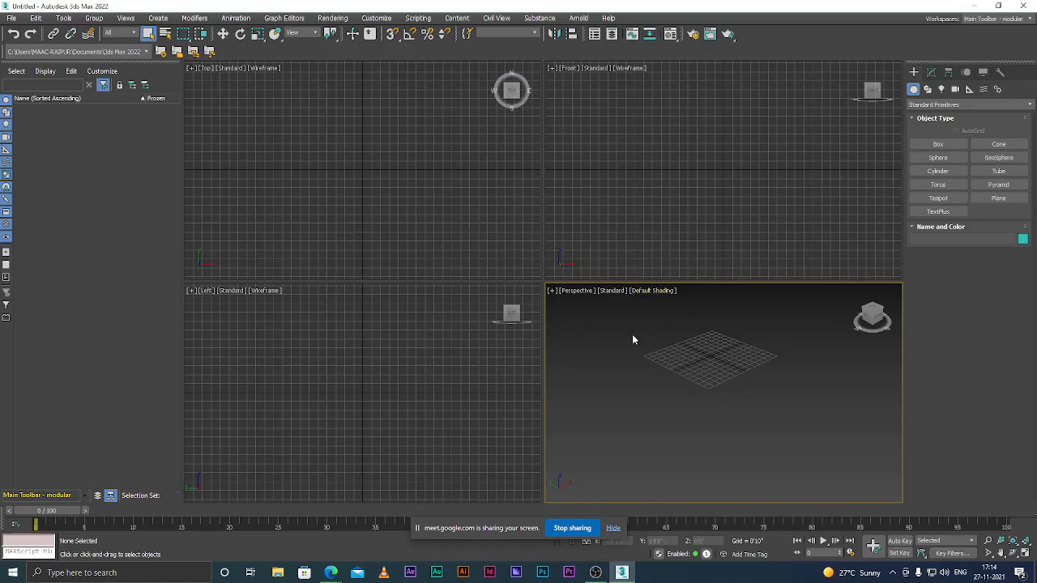
pyautogui.scroll(-3, 627, 424)
pyautogui.scroll(4, 642, 419)
pyautogui.scroll(-2, 699, 350)
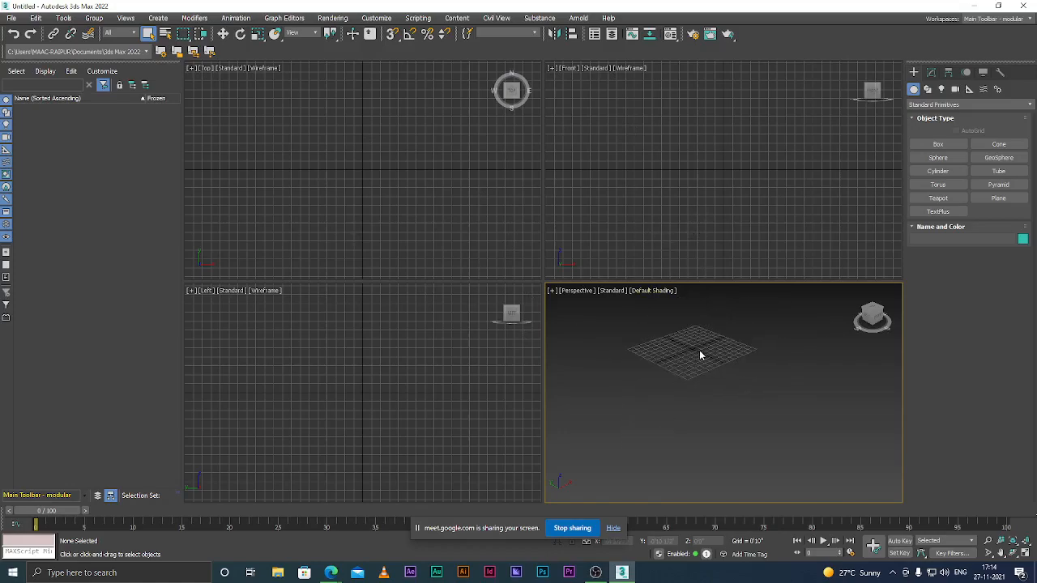
# Step: Create a box on the Perspective grid, about 6'1" long, 6'8" wide and 4'0" high
pyautogui.click(937, 145)
pyautogui.moveTo(694, 415); pyautogui.dragTo(698, 371)
pyautogui.click(685, 329)
pyautogui.scroll(-3, 692, 397)
pyautogui.scroll(3, 681, 402)
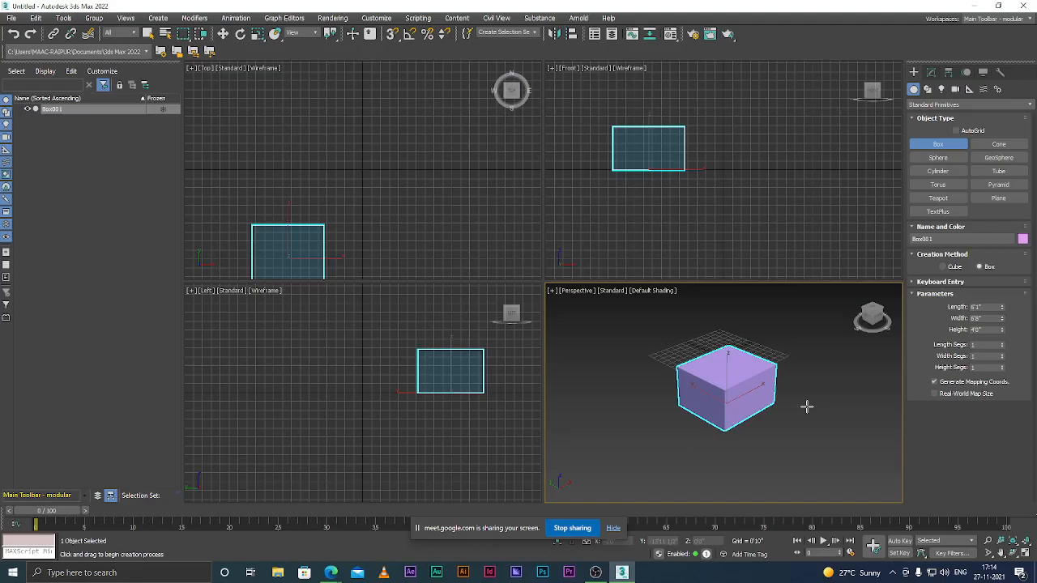
# Step: Switch the Perspective viewport to the Top view and the original wireframe Top viewport to the Left view
pyautogui.press('t')
pyautogui.scroll(-3, 737, 396)
pyautogui.click(737, 169)
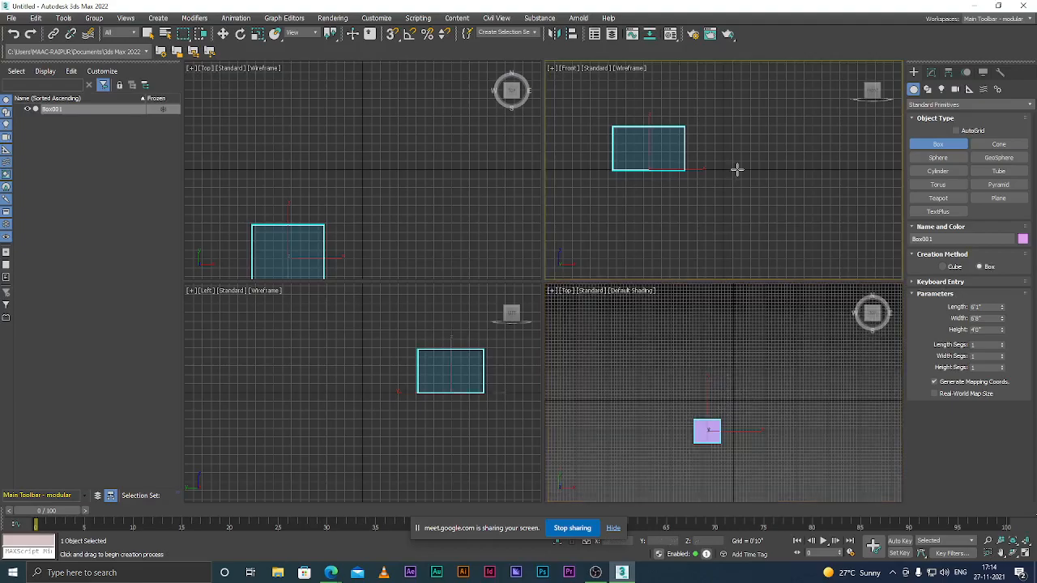
pyautogui.click(418, 146)
pyautogui.press('l')
pyautogui.scroll(-4, 401, 182)
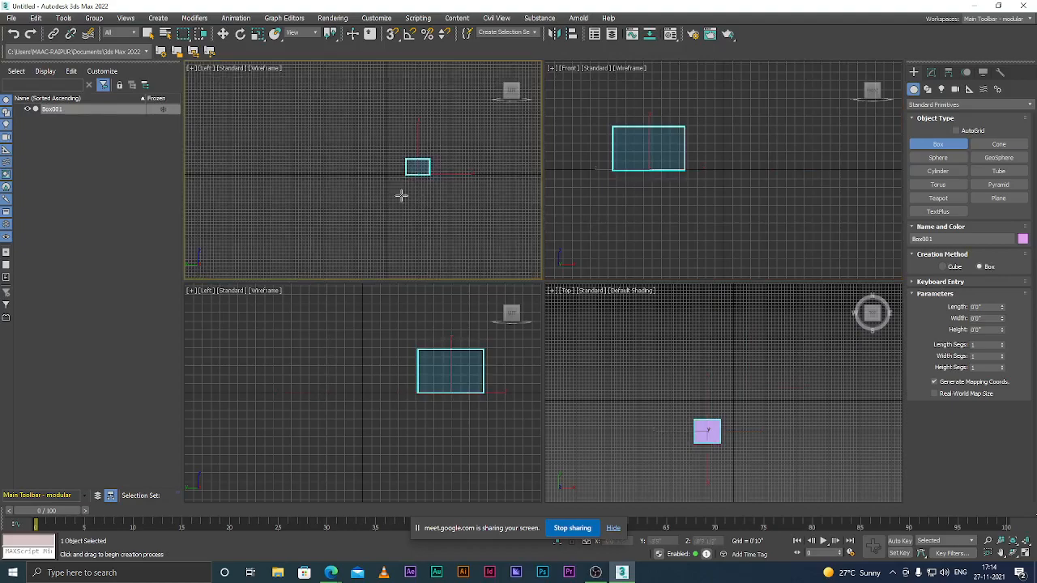
# Step: Turn the original Left viewport around to the Right view with the ViewCube and bring the whole box into view
pyautogui.scroll(2, 506, 372)
pyautogui.scroll(3, 505, 371)
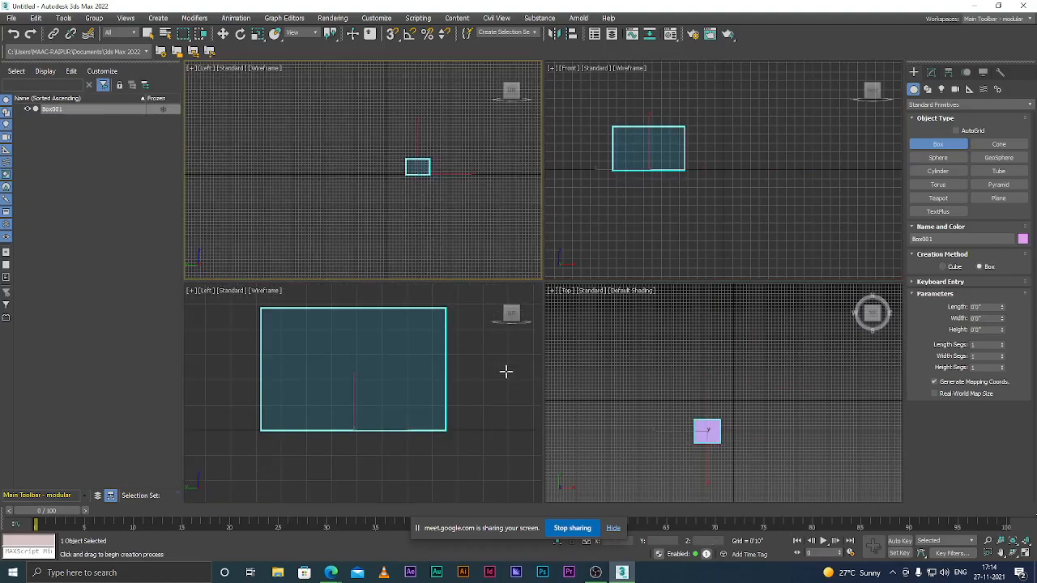
pyautogui.click(511, 314)
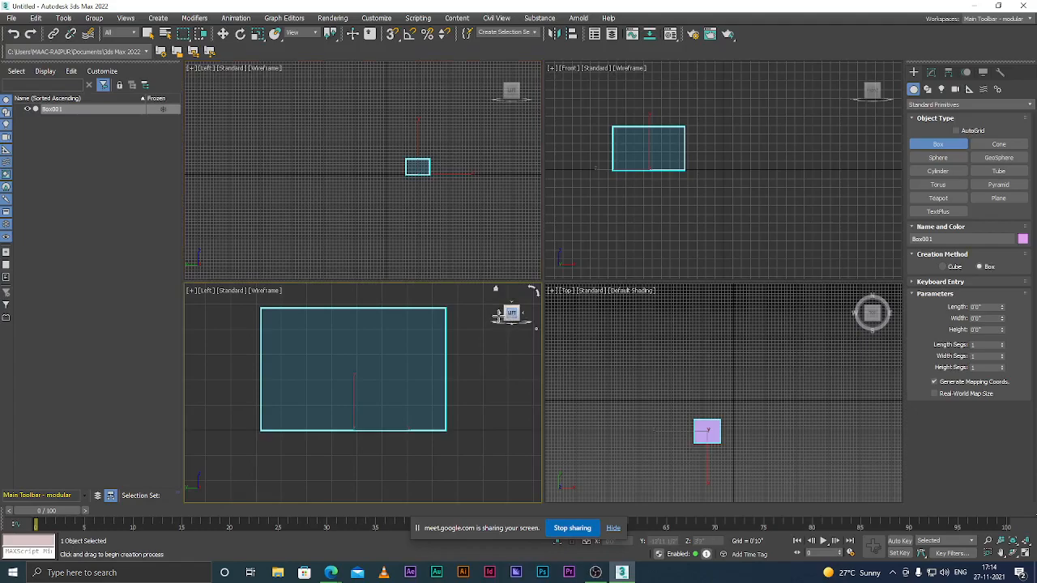
pyautogui.click(501, 315)
pyautogui.click(500, 314)
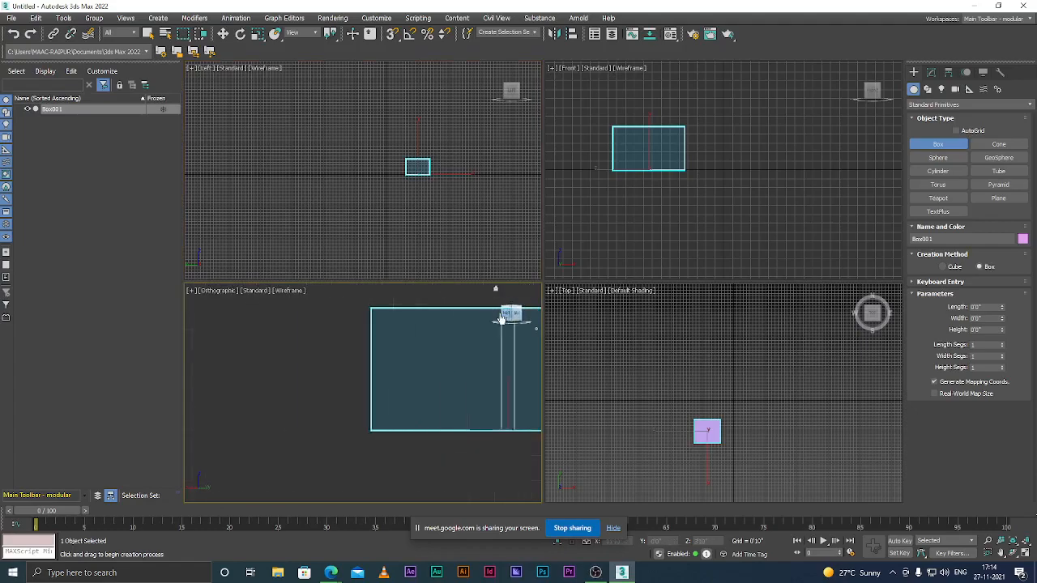
pyautogui.press('z')
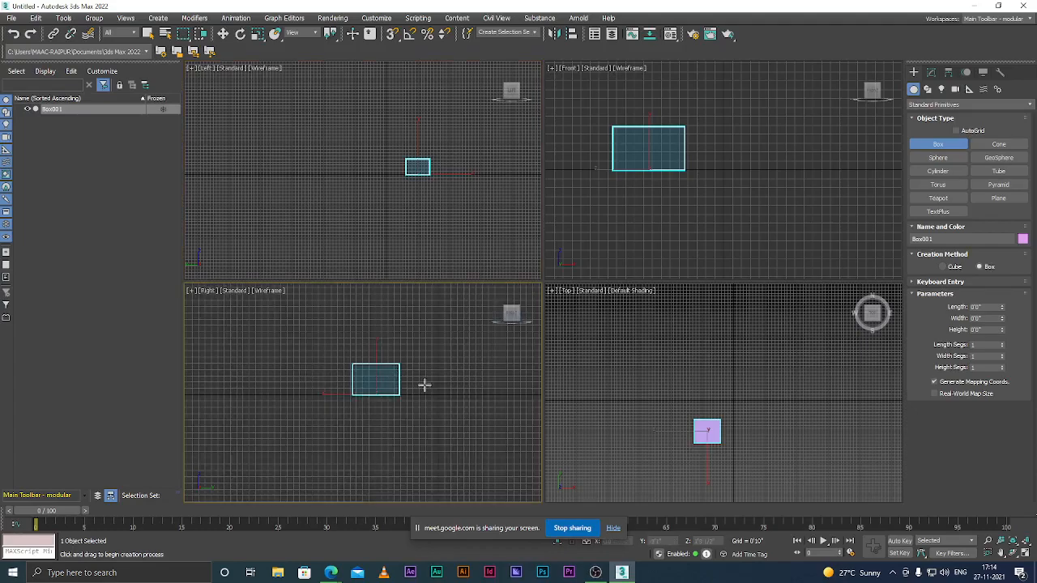
pyautogui.moveTo(435, 383); pyautogui.dragTo(436, 383, button='middle')
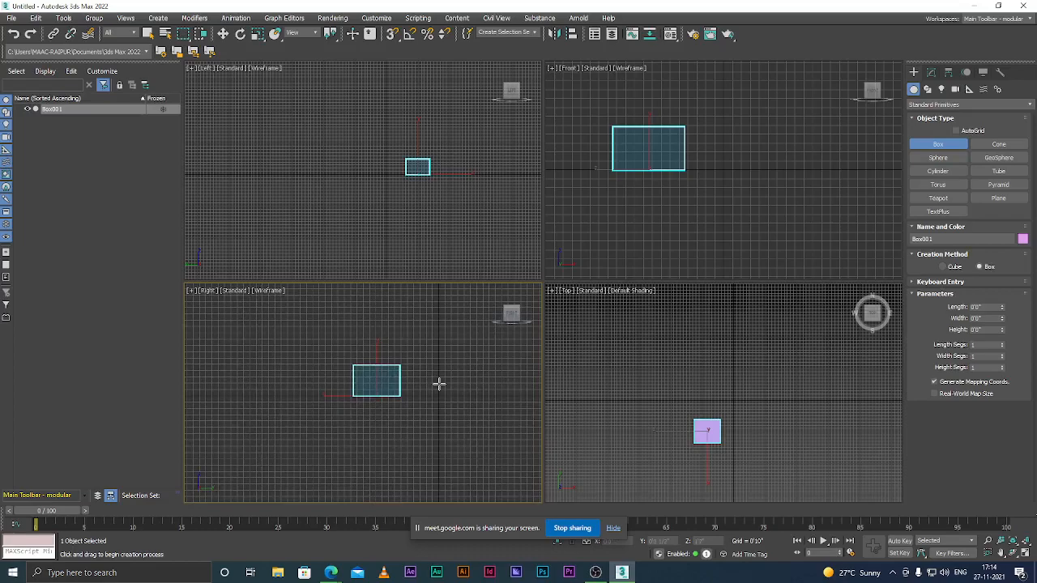
# Step: Hide the grid in the Right viewport, then toggle the grid in the shaded Top viewport and leave it hidden
pyautogui.press('g')
pyautogui.scroll(2, 699, 376)
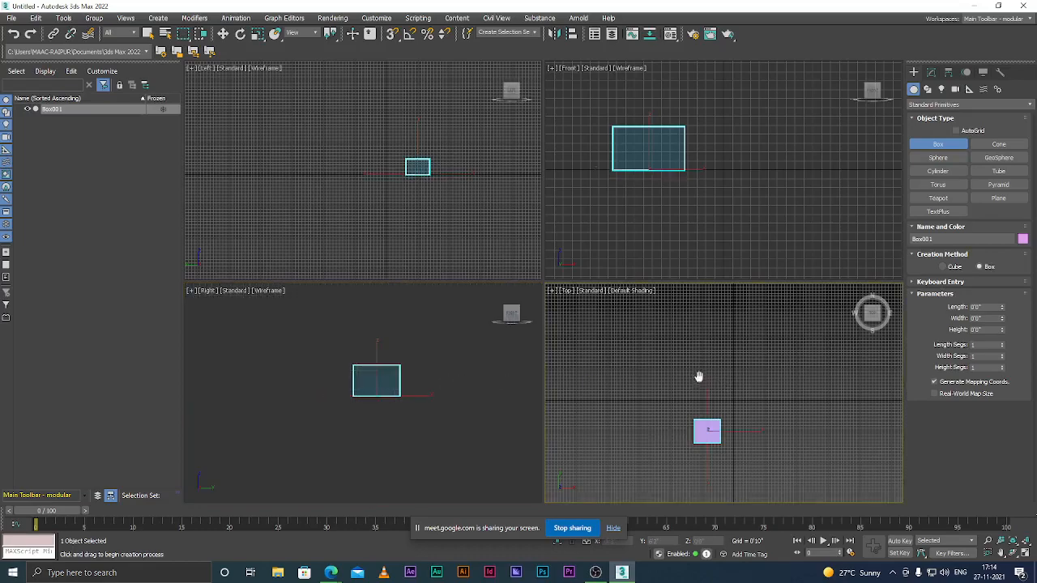
pyautogui.press('g')
pyautogui.scroll(-3, 657, 366)
pyautogui.scroll(3, 660, 381)
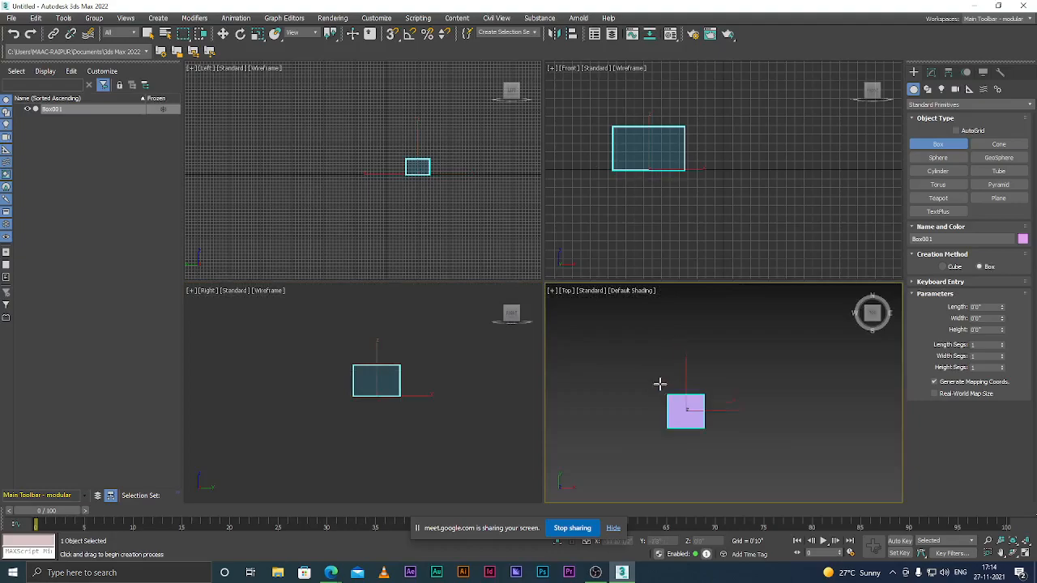
pyautogui.scroll(1, 688, 410)
pyautogui.scroll(-2, 715, 371)
pyautogui.press('g')
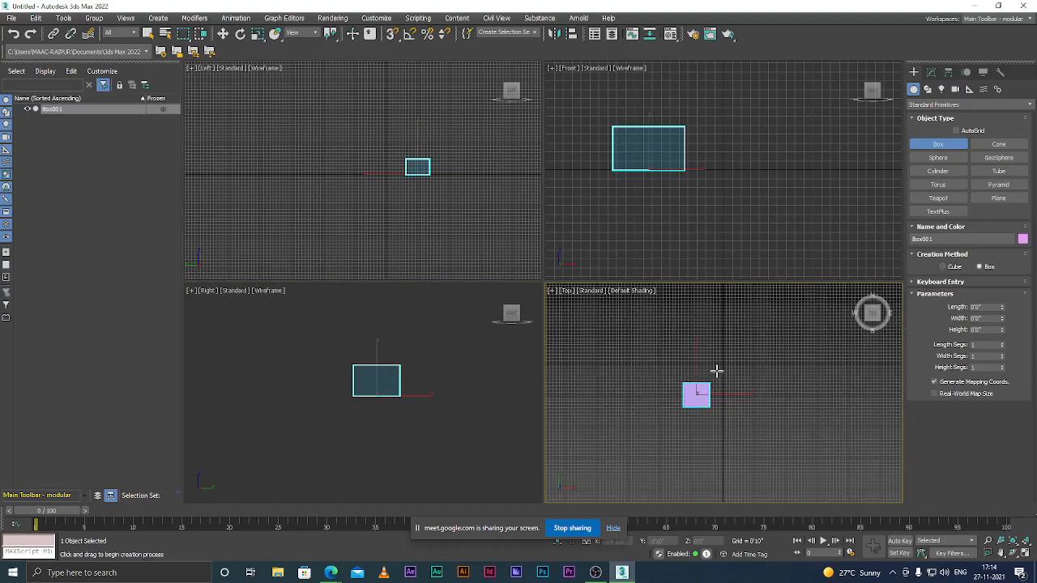
pyautogui.press('g')
pyautogui.press('g')
pyautogui.press('g')
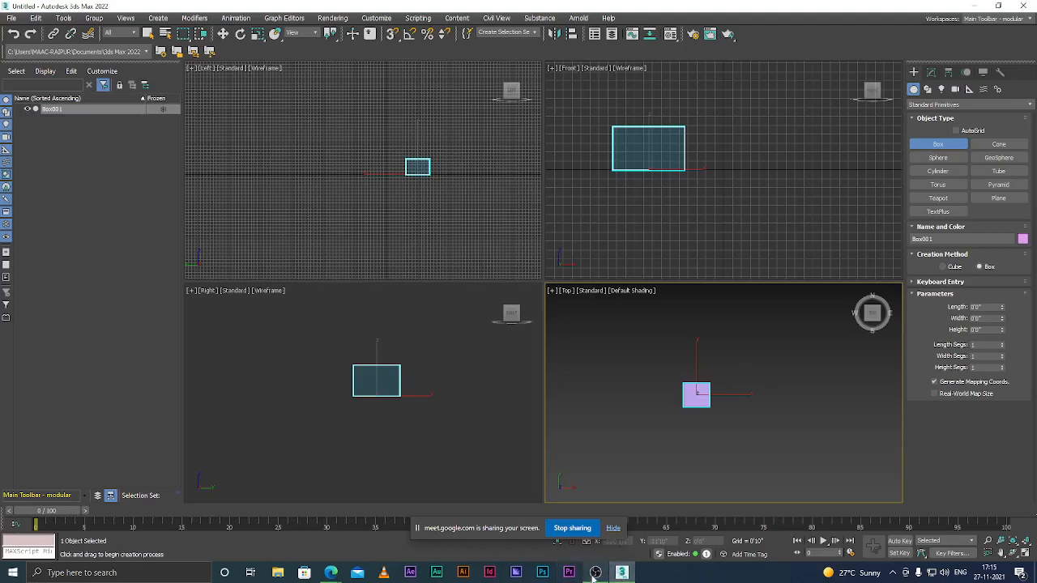
# Step: Maximize the shaded Top viewport with the box in view
pyautogui.scroll(-2, 692, 348)
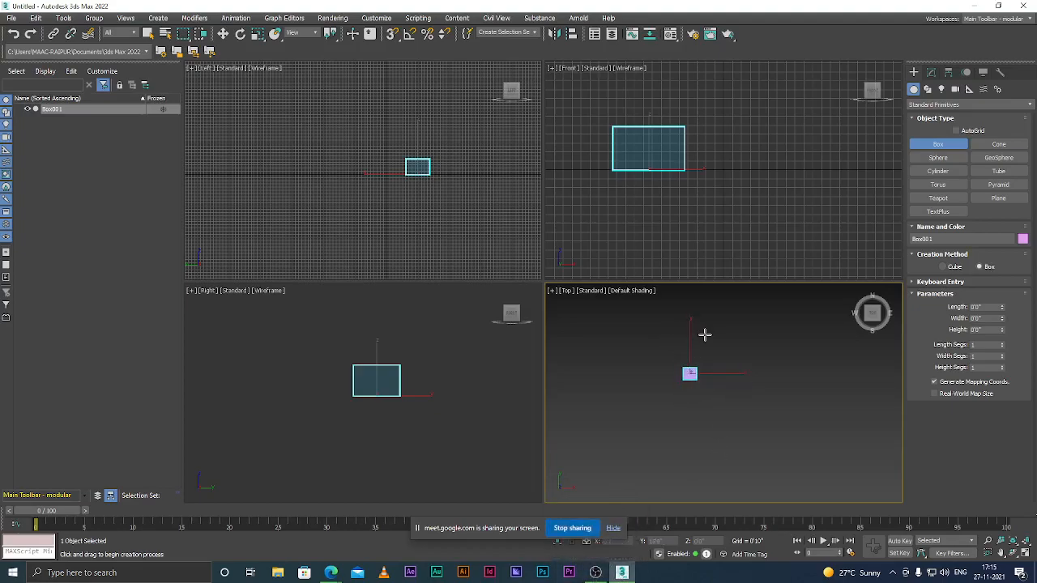
pyautogui.scroll(2, 697, 373)
pyautogui.scroll(-2, 653, 385)
pyautogui.scroll(2, 653, 385)
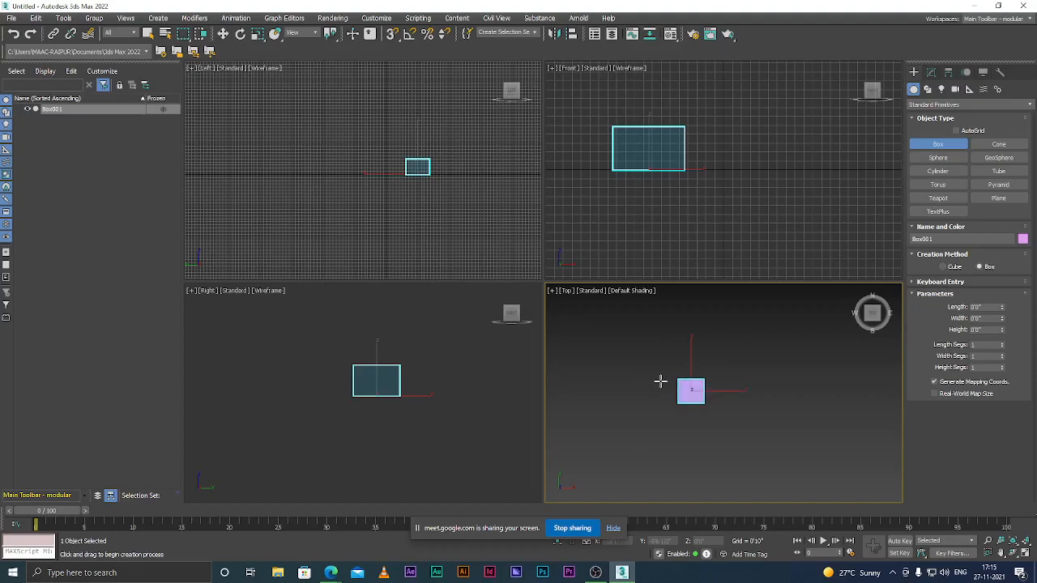
pyautogui.hotkey('alt', 'w')
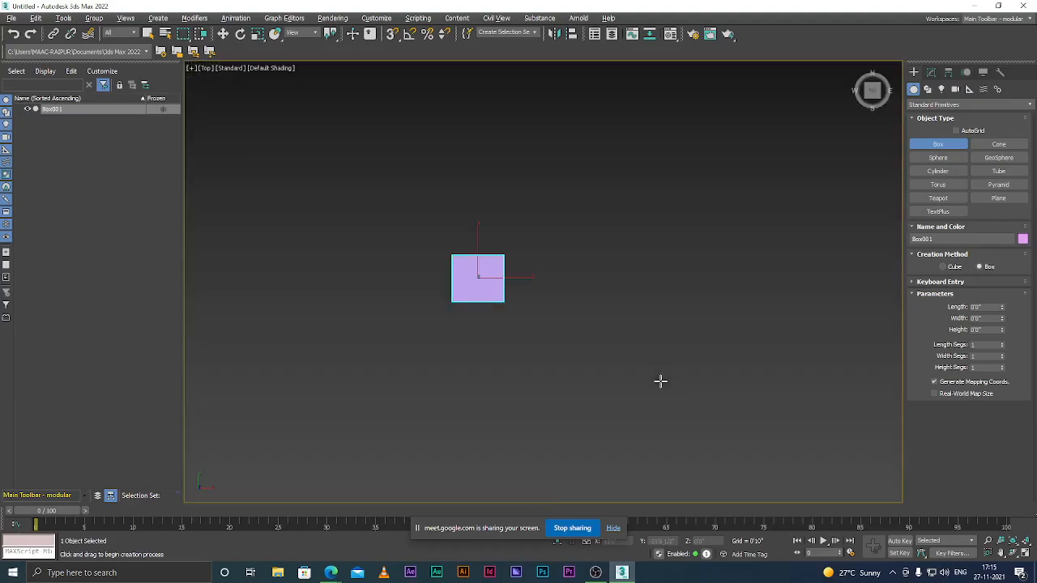
pyautogui.scroll(-2, 558, 327)
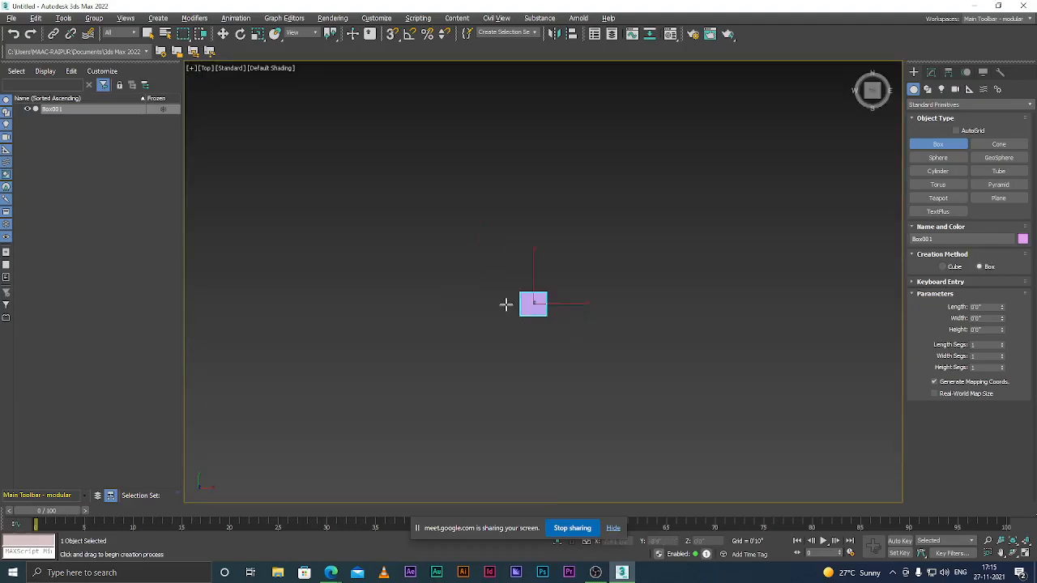
pyautogui.scroll(2, 512, 308)
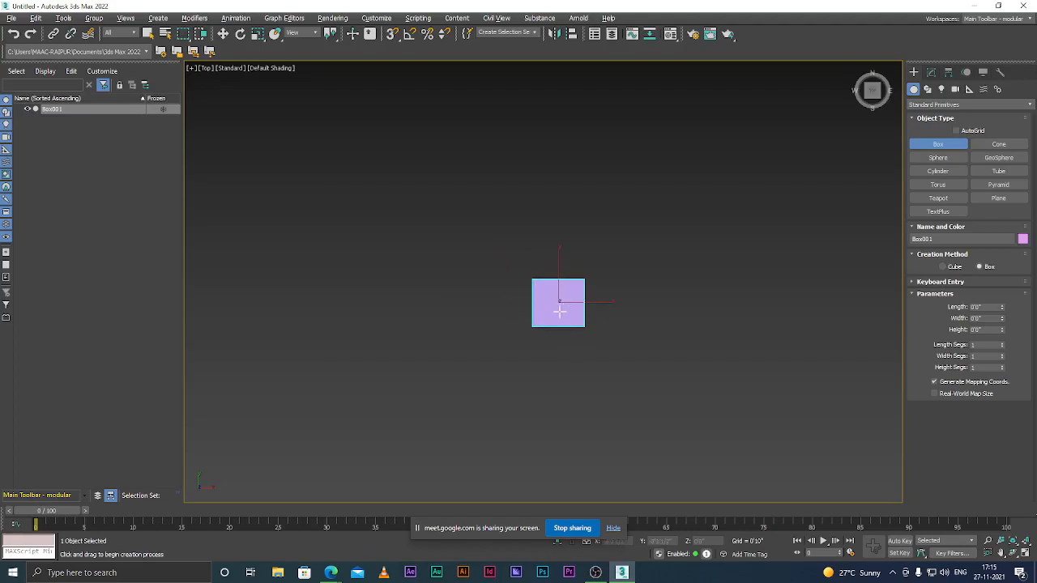
# Step: Move the box along the X axis in the Top view, then deselect it and select it again
pyautogui.press('w')
pyautogui.moveTo(582, 302); pyautogui.dragTo(550, 302)
pyautogui.click(588, 322)
pyautogui.scroll(-3, 528, 328)
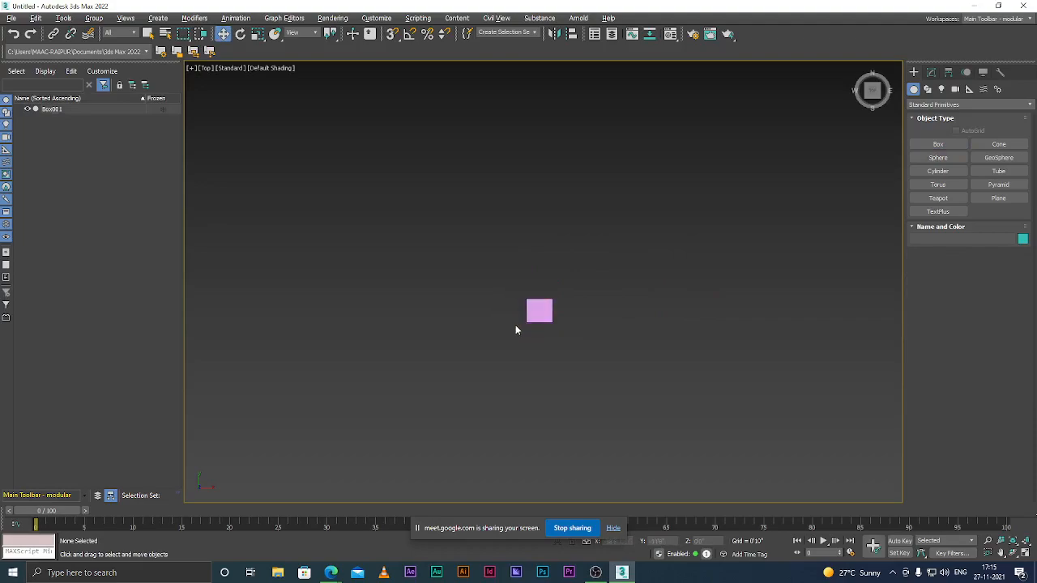
pyautogui.scroll(4, 514, 324)
pyautogui.click(574, 285)
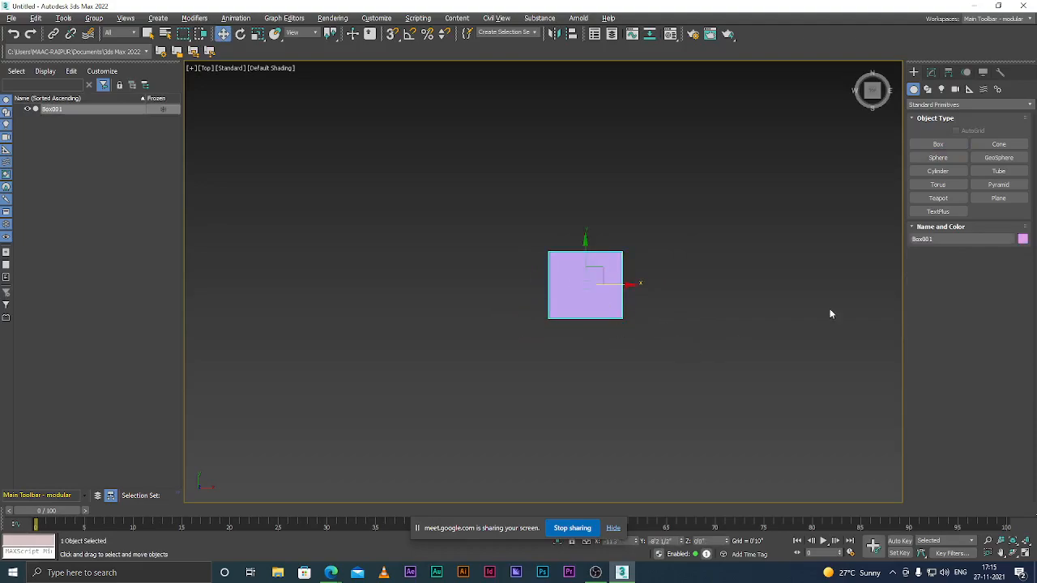
# Step: Orbit to an angled orthographic view, reselect the box and move it along the negative X axis
pyautogui.keyDown('alt'); pyautogui.moveTo(669, 303); pyautogui.dragTo(608, 303, button='middle'); pyautogui.keyUp('alt')
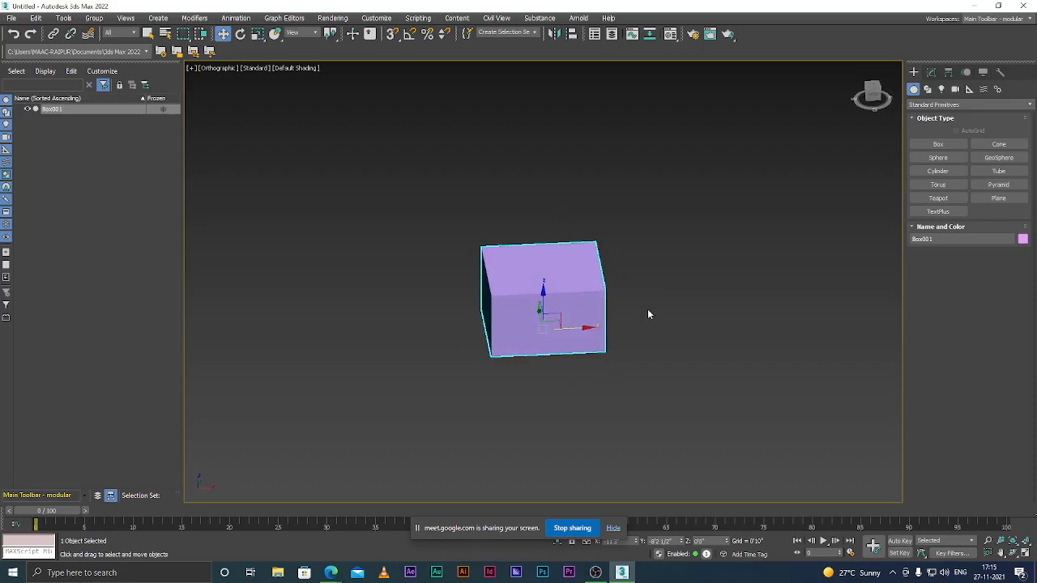
pyautogui.keyDown('alt'); pyautogui.moveTo(643, 329); pyautogui.dragTo(639, 350, button='middle'); pyautogui.keyUp('alt')
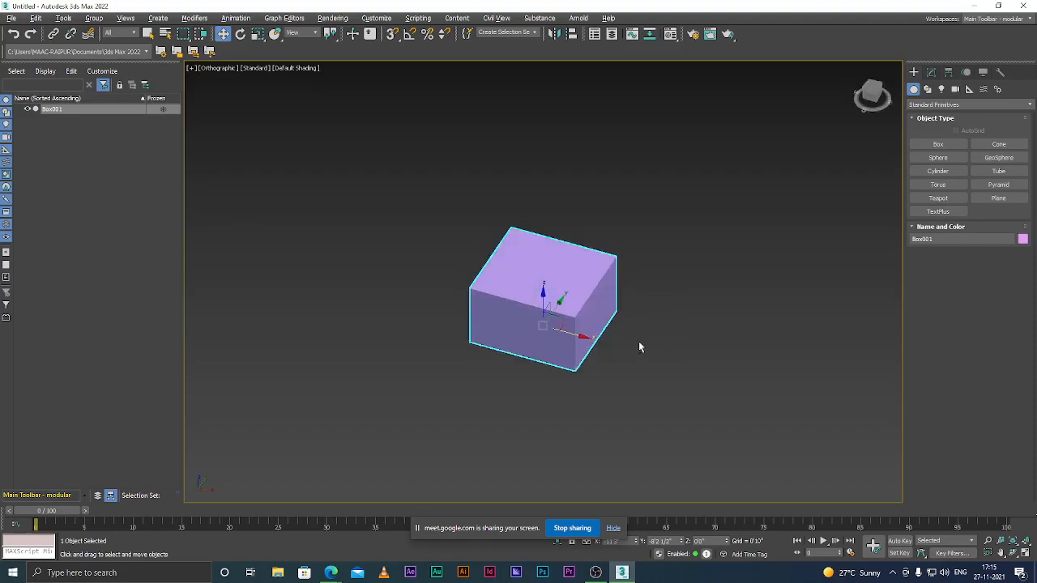
pyautogui.scroll(-5, 616, 312)
pyautogui.click(669, 332)
pyautogui.scroll(5, 609, 313)
pyautogui.click(567, 277)
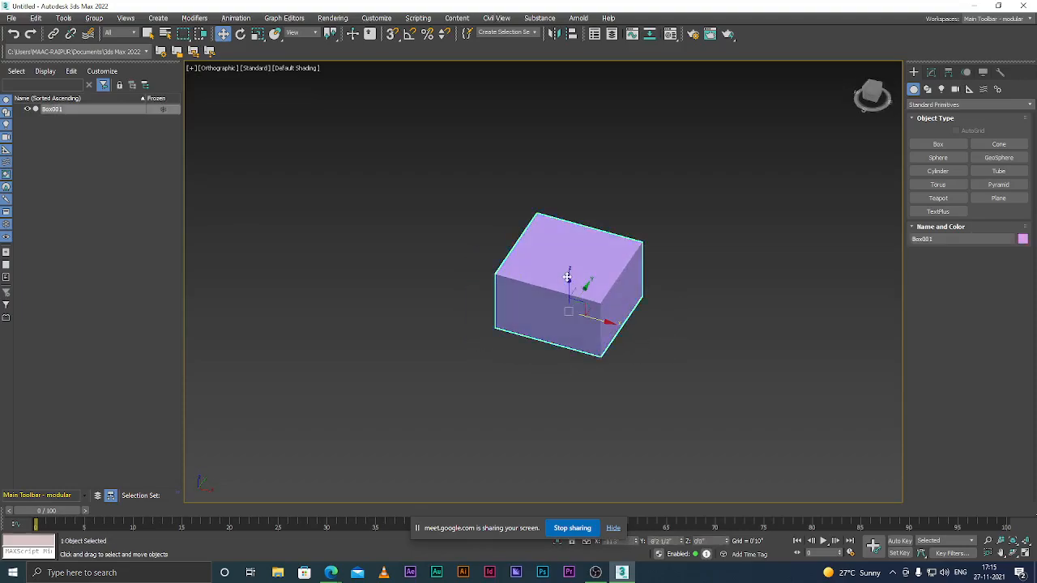
pyautogui.moveTo(607, 324); pyautogui.dragTo(541, 280)
pyautogui.scroll(4, 508, 294)
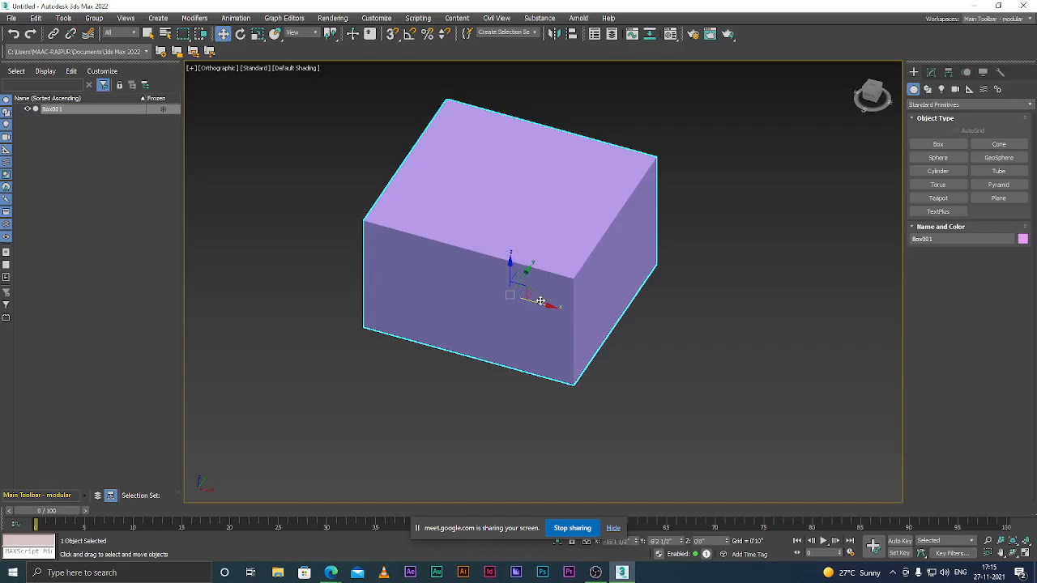
# Step: Activate the Rotate tool and then the Scale tool on the box, and reselect the box with Scale active
pyautogui.press('e')
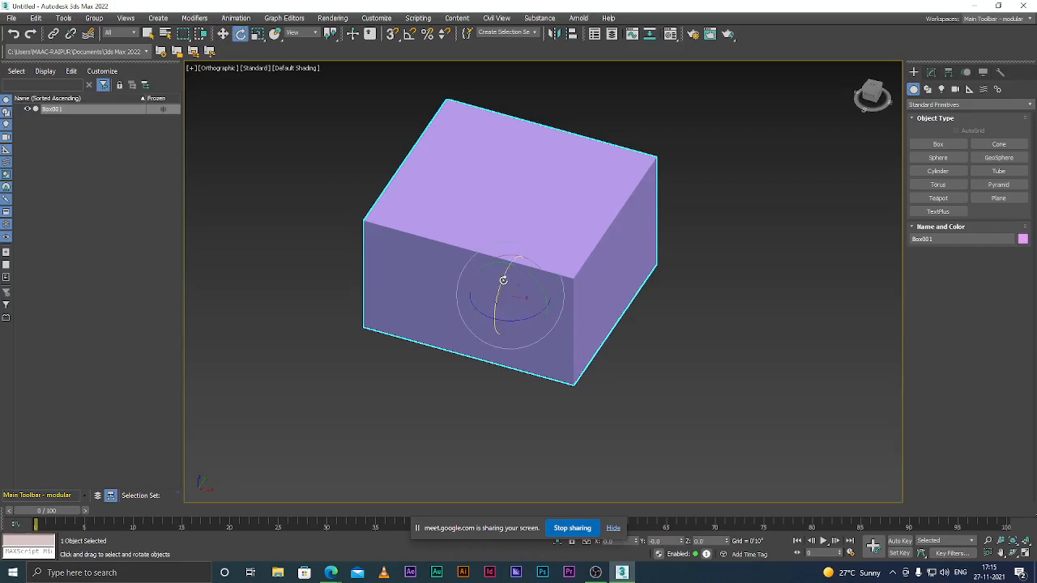
pyautogui.press('r')
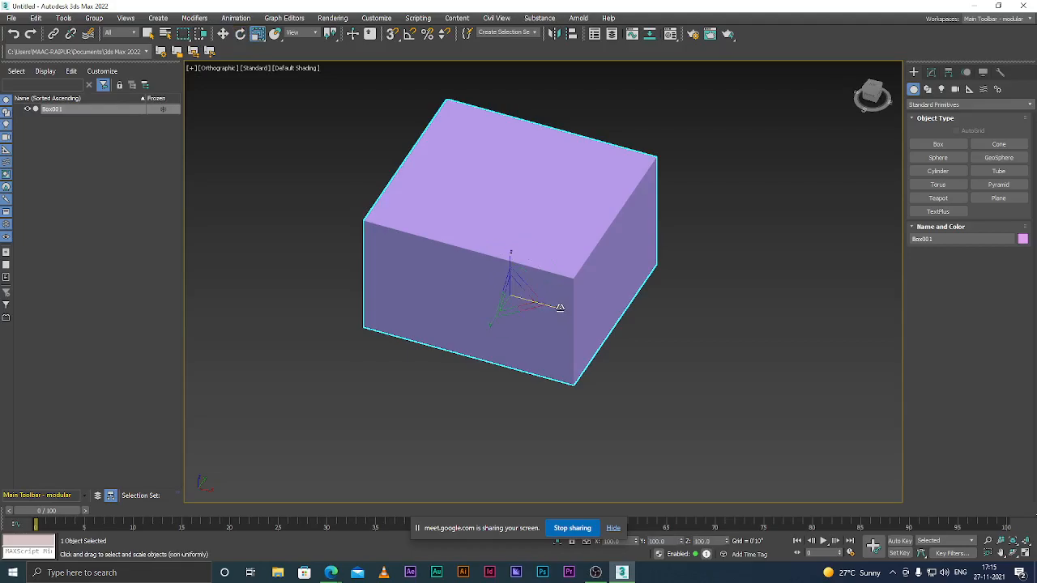
pyautogui.scroll(-5, 592, 328)
pyautogui.click(684, 320)
pyautogui.scroll(5, 589, 307)
pyautogui.click(583, 308)
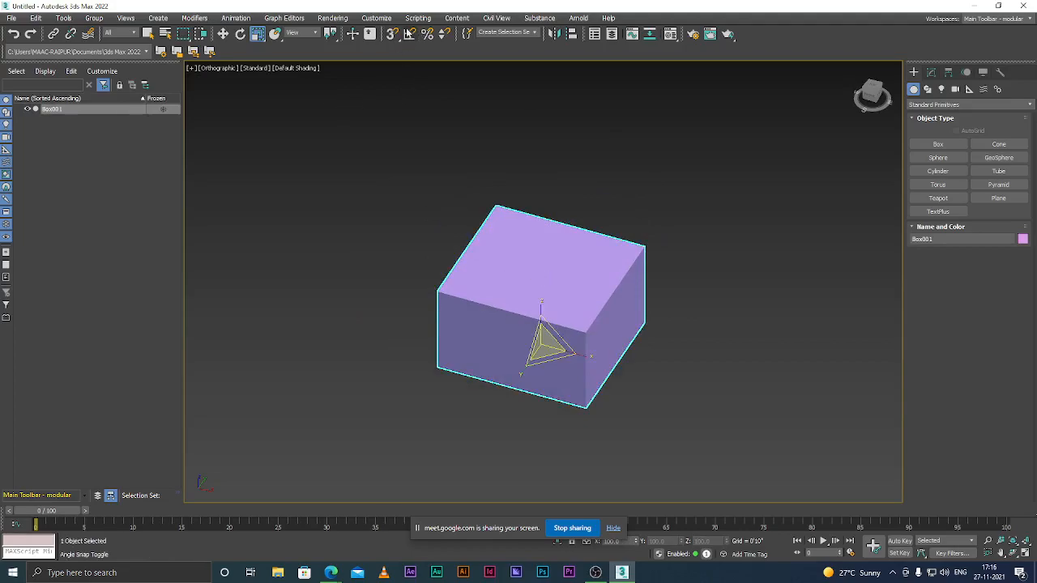
# Step: Turn on 3D snapping, activate the Move tool and check the vertex option in the Grid and Snap Settings
pyautogui.press('s')
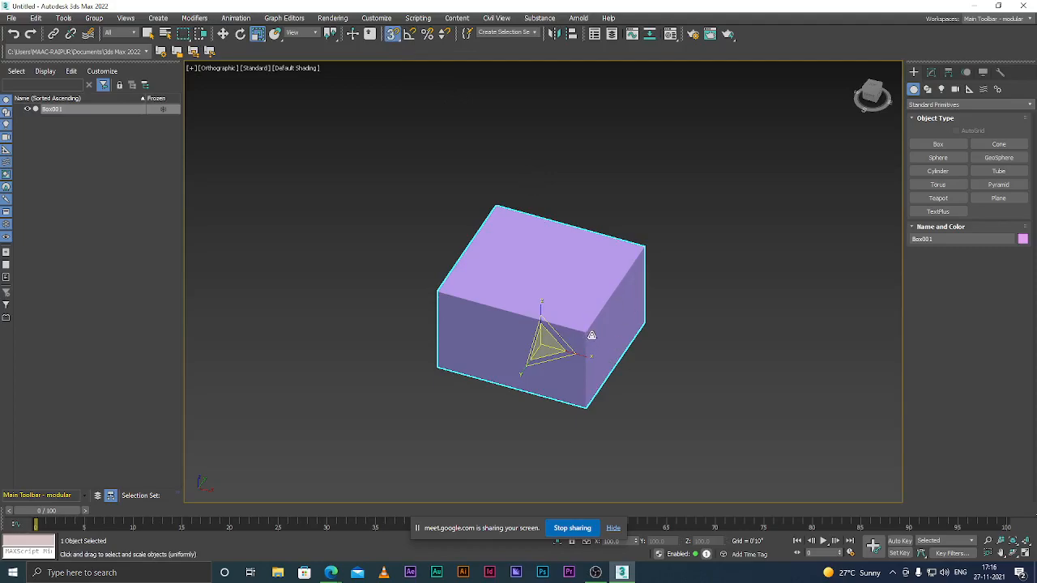
pyautogui.press('w')
pyautogui.scroll(3, 591, 329)
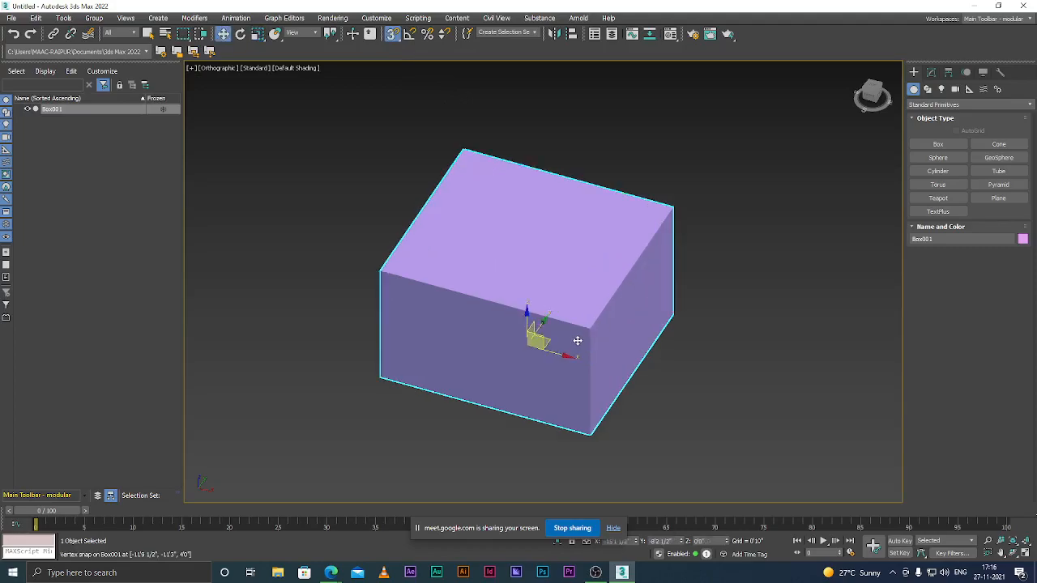
pyautogui.scroll(-5, 591, 332)
pyautogui.scroll(3, 589, 328)
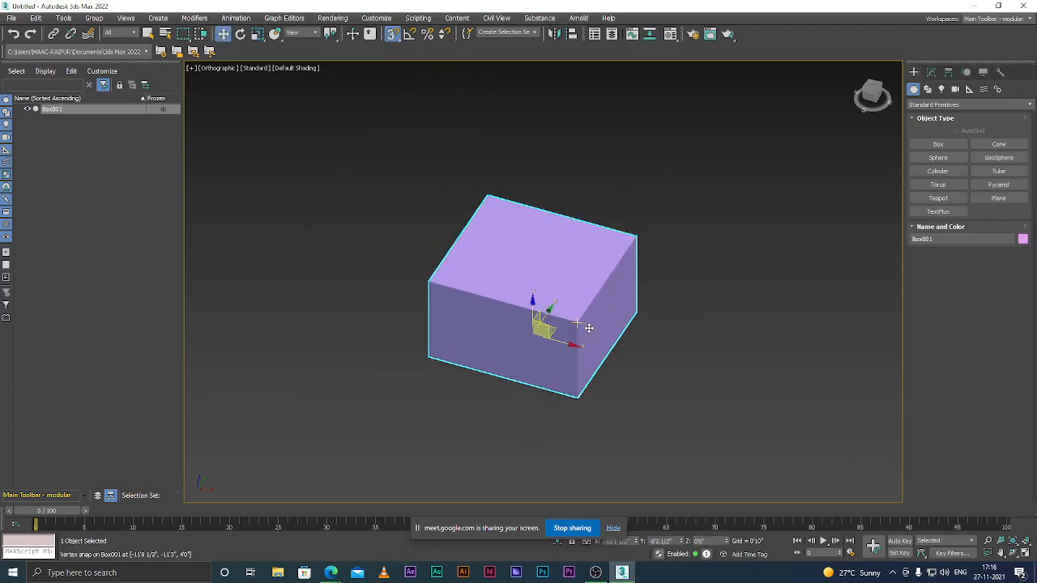
pyautogui.rightClick(395, 34)
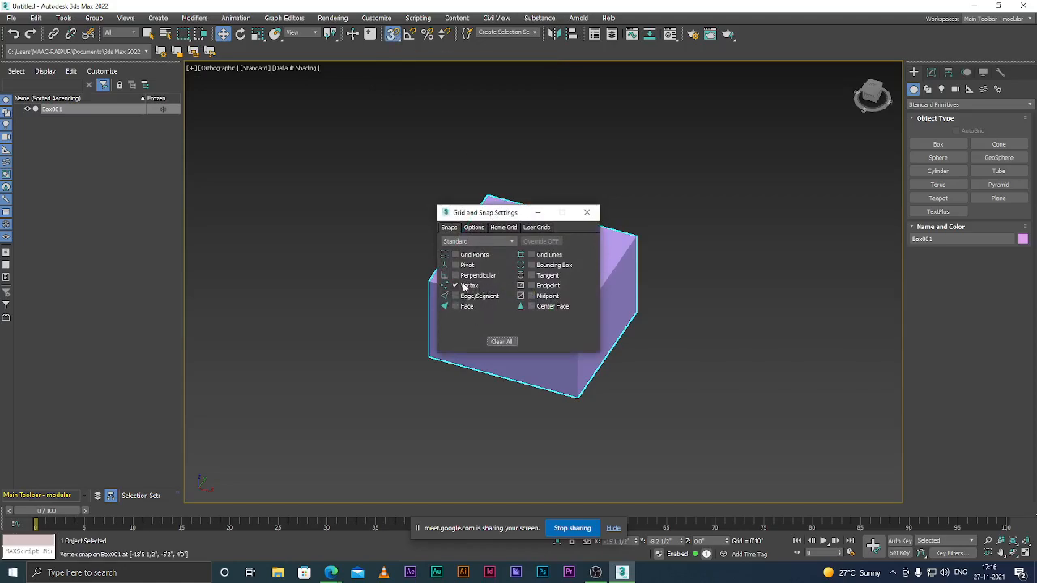
pyautogui.click(589, 211)
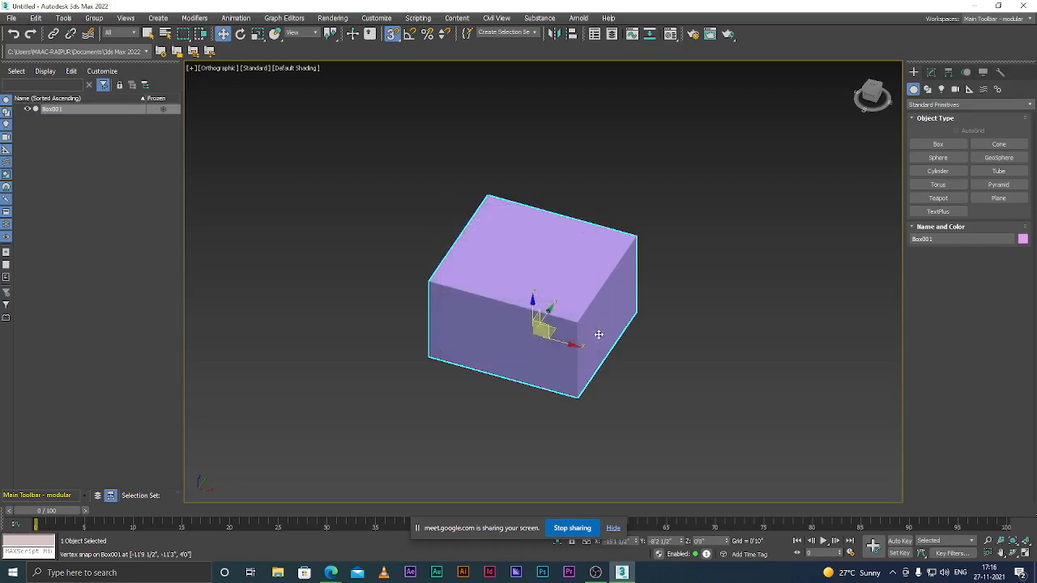
# Step: Move the box freely from its upper front corner using vertex snapping
pyautogui.scroll(5, 599, 335)
pyautogui.scroll(-3, 497, 286)
pyautogui.scroll(3, 498, 285)
pyautogui.scroll(-3, 492, 269)
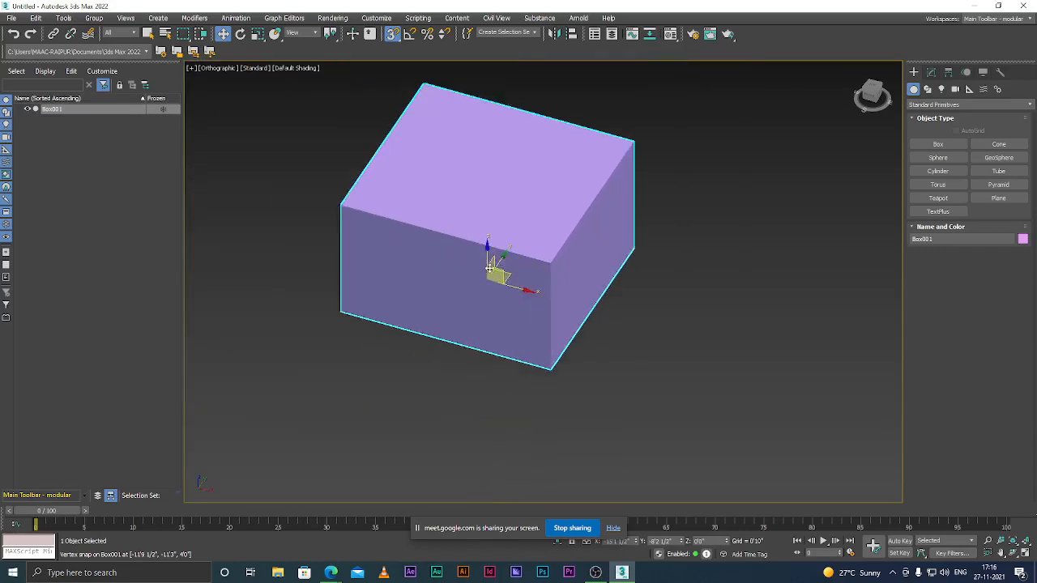
pyautogui.moveTo(549, 261); pyautogui.dragTo(486, 287)
pyautogui.scroll(-3, 584, 259)
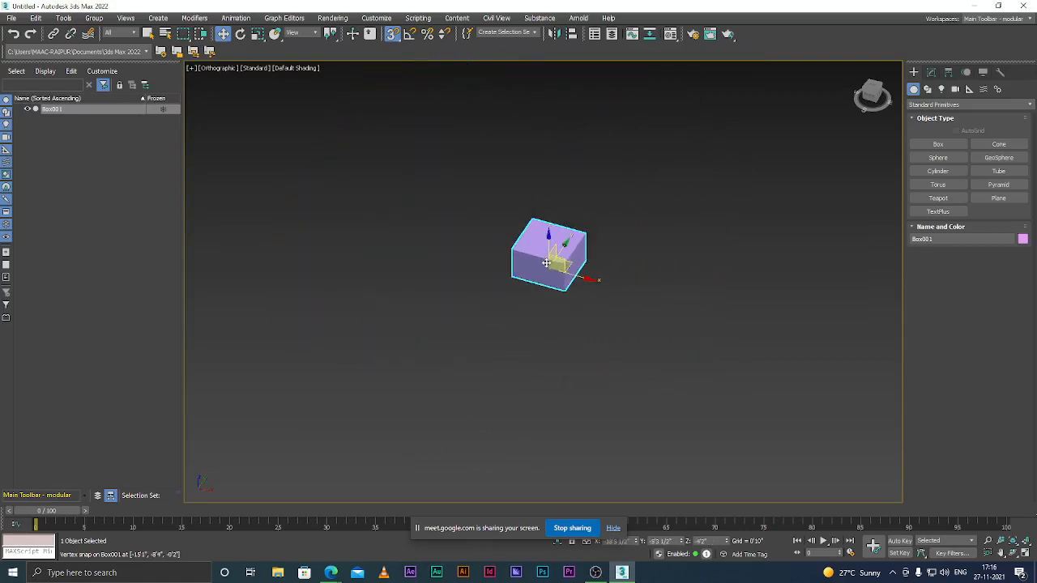
# Step: Reposition the box once more with vertex snapping, then deselect it
pyautogui.scroll(2, 592, 263)
pyautogui.moveTo(597, 264); pyautogui.dragTo(552, 276)
pyautogui.scroll(-6, 528, 241)
pyautogui.click(623, 265)
pyautogui.scroll(3, 527, 247)
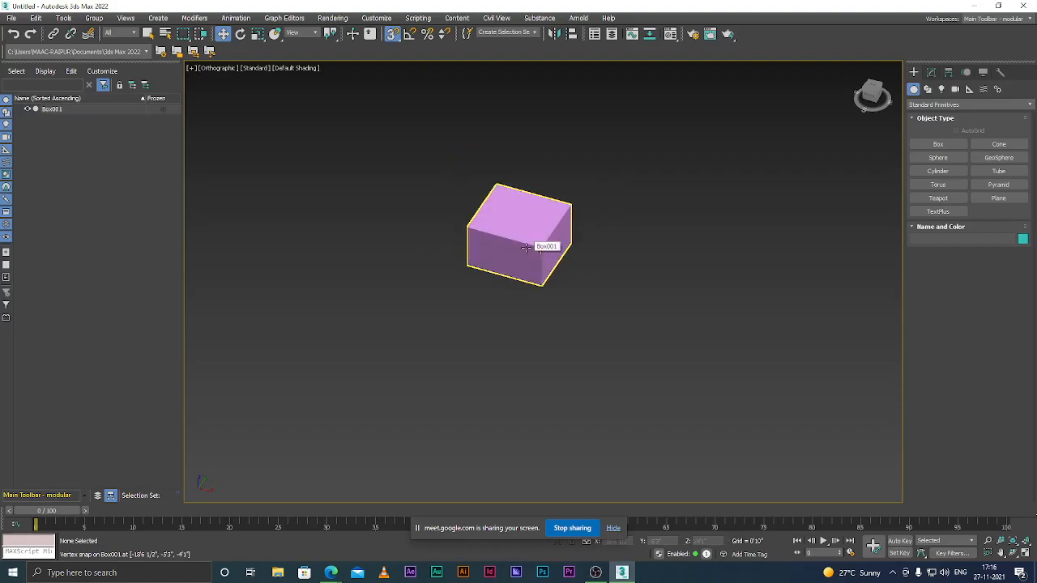
# Step: Turn off 3D snapping, rotate the box freely with the Rotate tool, deselect it and switch back to Move
pyautogui.press('e')
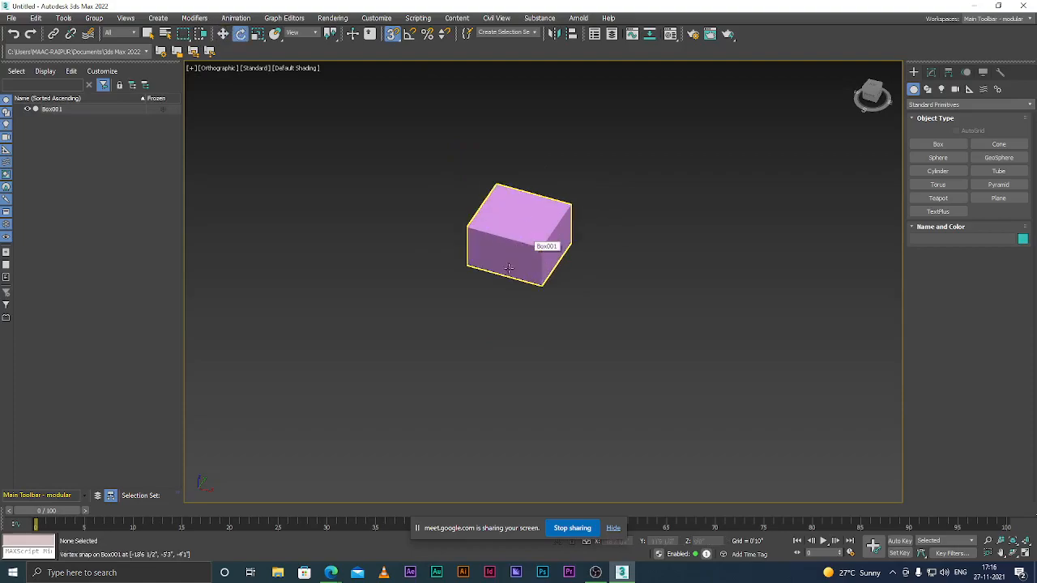
pyautogui.press('s')
pyautogui.click(514, 224)
pyautogui.scroll(3, 509, 247)
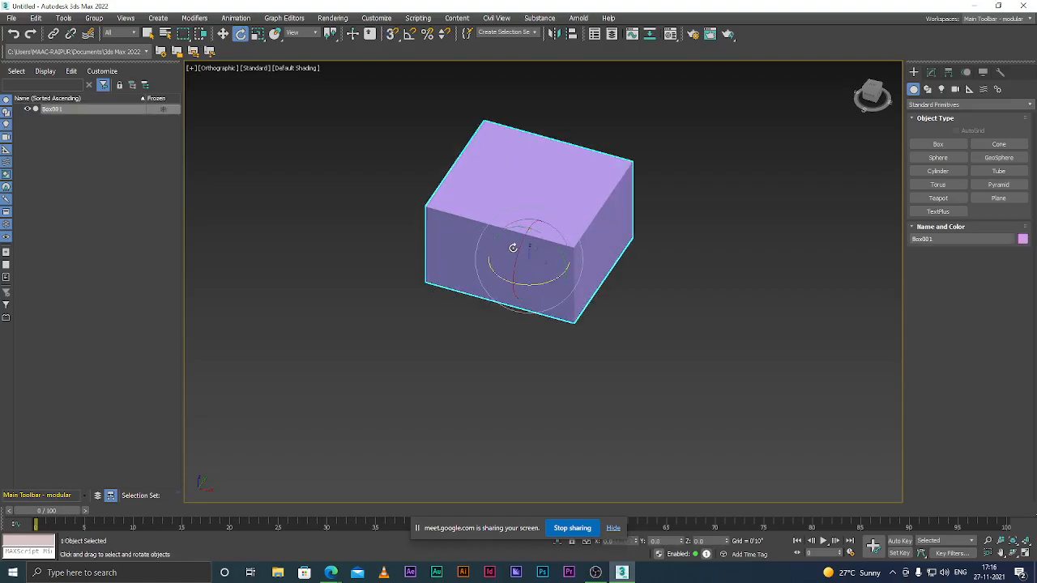
pyautogui.moveTo(521, 244); pyautogui.dragTo(664, 322)
pyautogui.click(663, 322)
pyautogui.press('w')
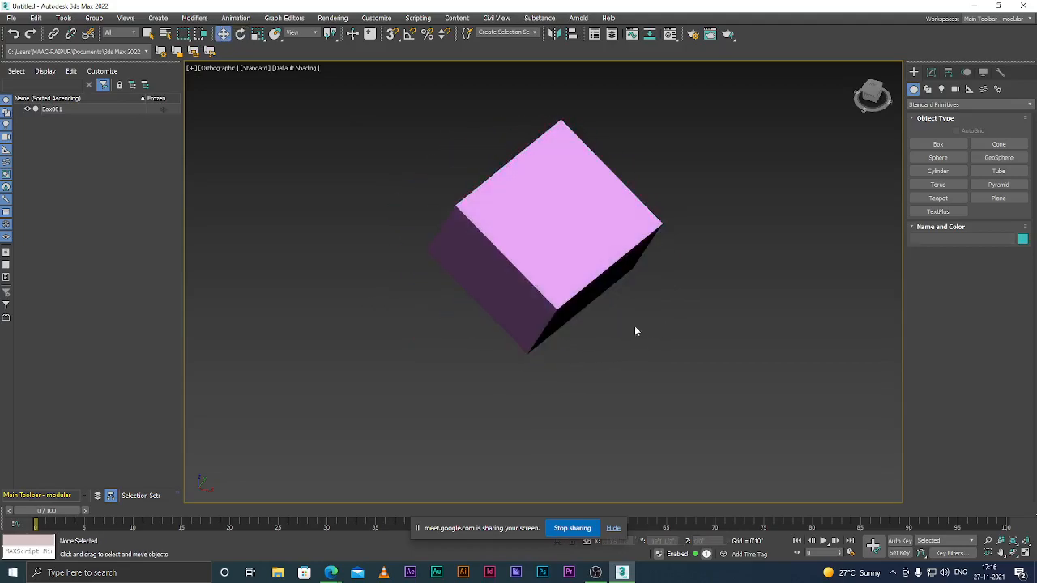
# Step: Reselect the box and set the angle snap increment to 90 degrees in the Grid and Snap Settings
pyautogui.scroll(-5, 555, 254)
pyautogui.click(554, 254)
pyautogui.scroll(5, 567, 251)
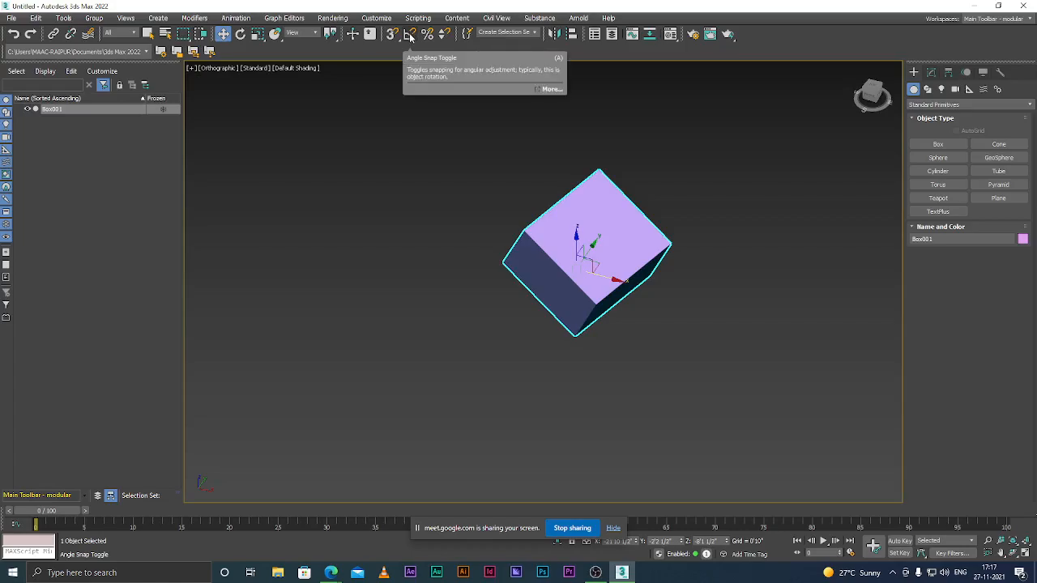
pyautogui.rightClick(410, 37)
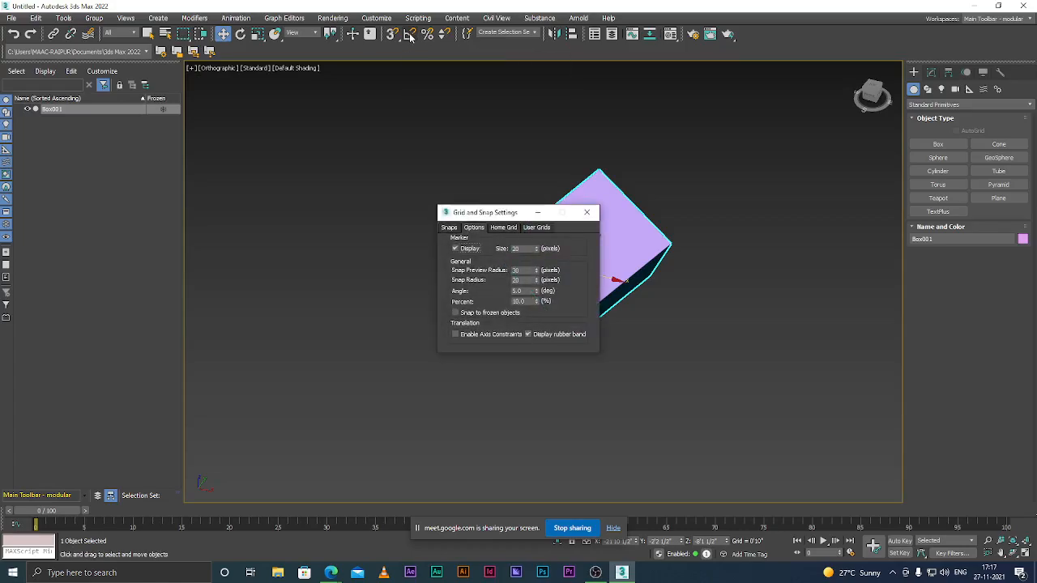
pyautogui.click(525, 290)
pyautogui.click(587, 213)
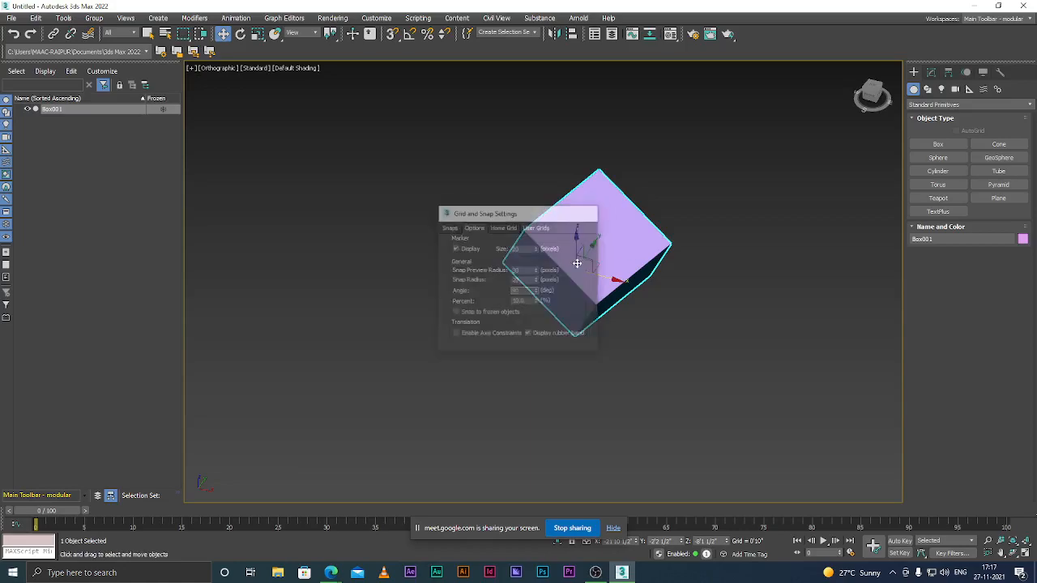
# Step: Turn on angle snap, try rotating the box in snapped increments with the Rotate tool, and return to Move
pyautogui.press('e')
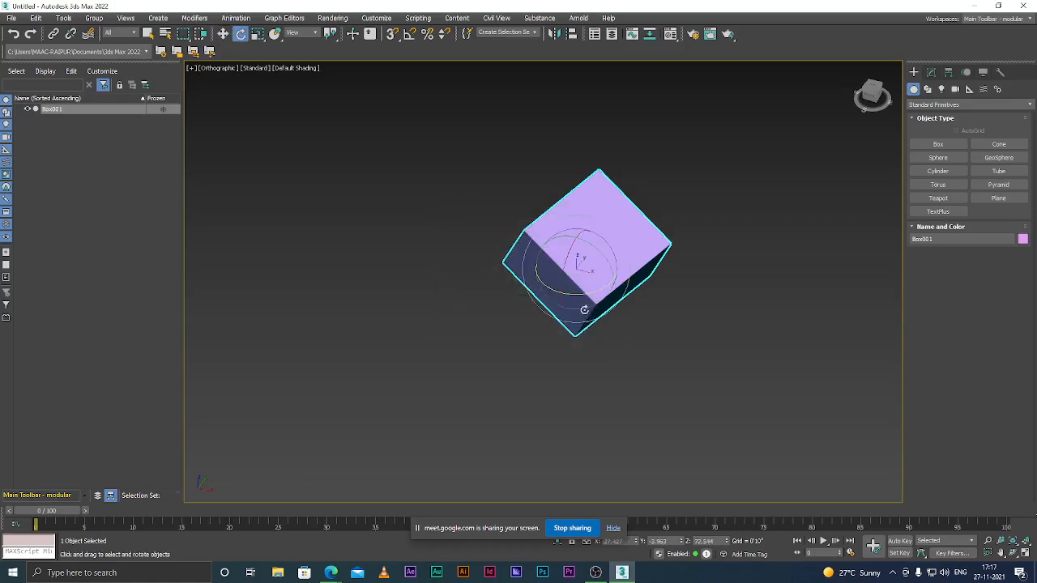
pyautogui.click(414, 36)
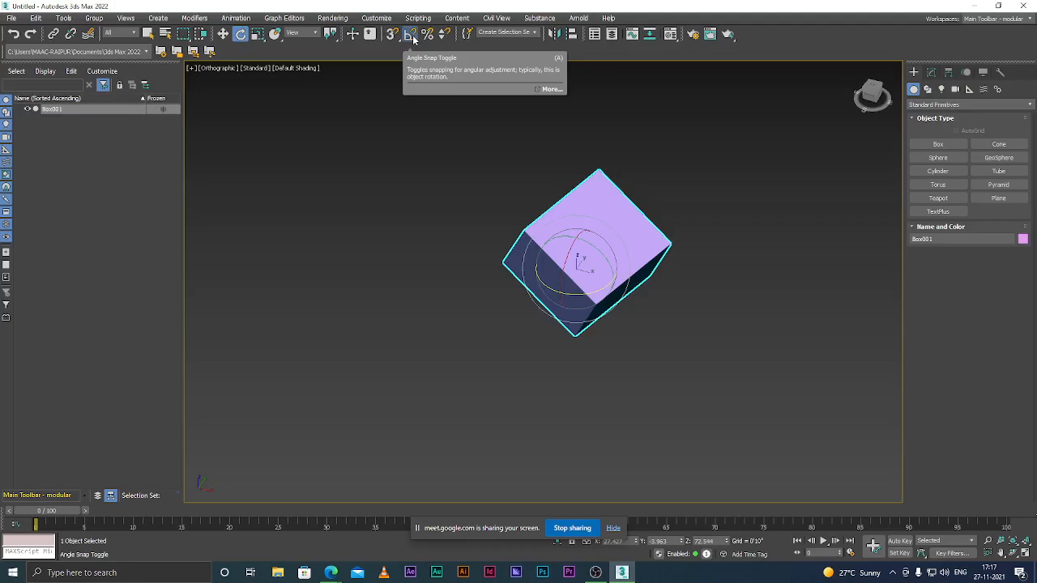
pyautogui.moveTo(564, 255)
pyautogui.mouseDown()
pyautogui.moveTo(571, 243)
pyautogui.moveTo(562, 268)
pyautogui.moveTo(550, 257)
pyautogui.mouseUp()
pyautogui.moveTo(596, 293); pyautogui.dragTo(737, 325)
pyautogui.press('w')
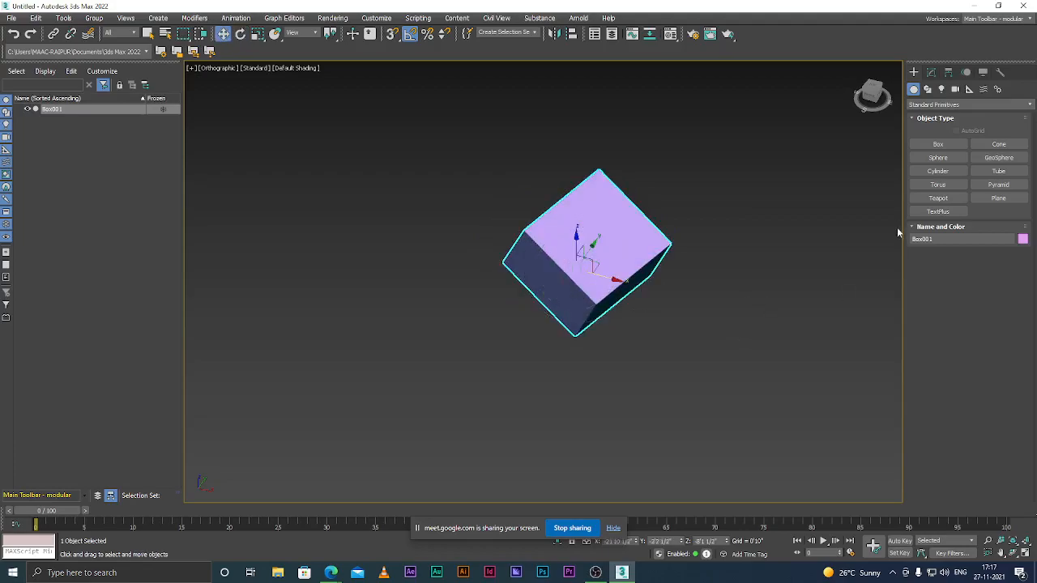
# Step: Create a second box in the Top view, about 6'11" long, 9'10" wide and 5'5" high, beside the first
pyautogui.click(936, 149)
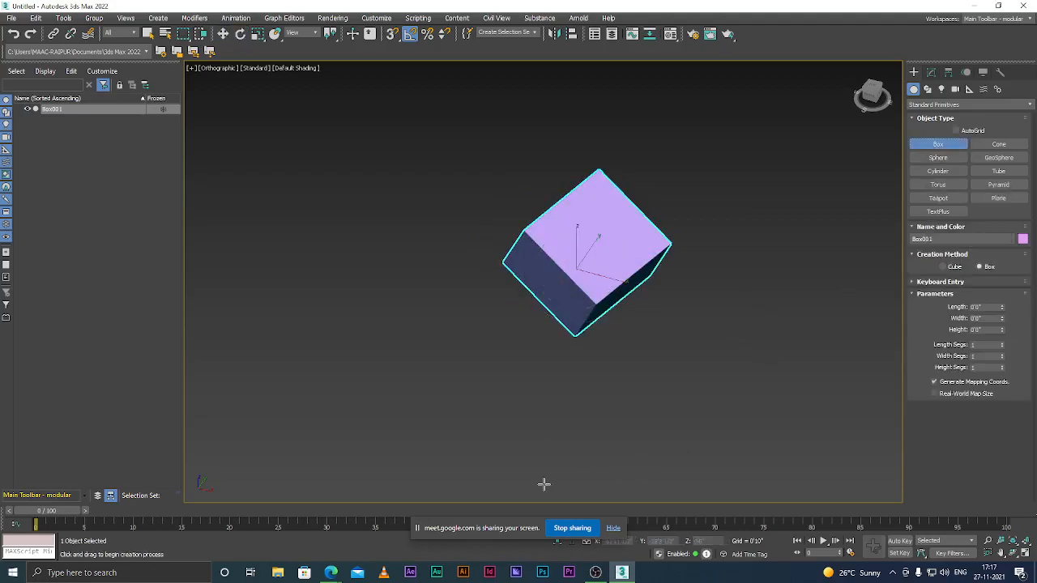
pyautogui.scroll(-3, 492, 333)
pyautogui.press('t')
pyautogui.scroll(-4, 521, 332)
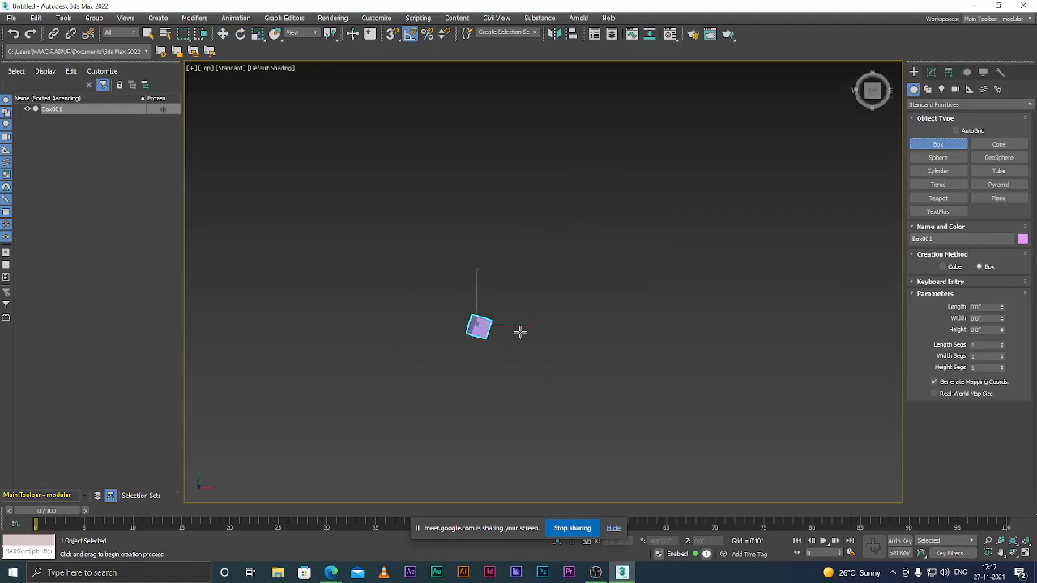
pyautogui.scroll(4, 516, 345)
pyautogui.moveTo(512, 325); pyautogui.dragTo(591, 379)
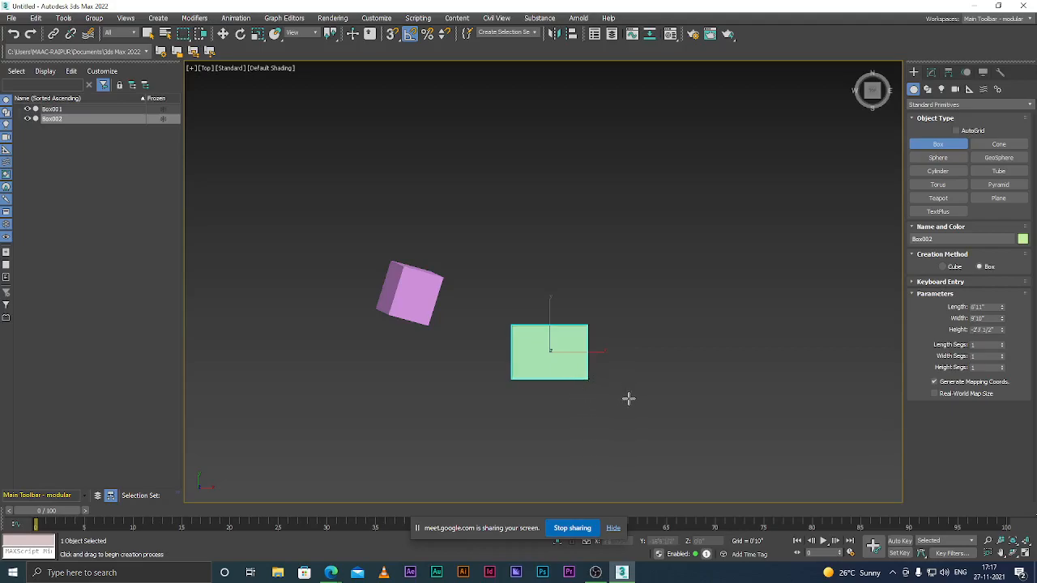
pyautogui.keyDown('alt'); pyautogui.moveTo(641, 384); pyautogui.dragTo(619, 313, button='middle'); pyautogui.keyUp('alt')
pyautogui.scroll(5, 578, 361)
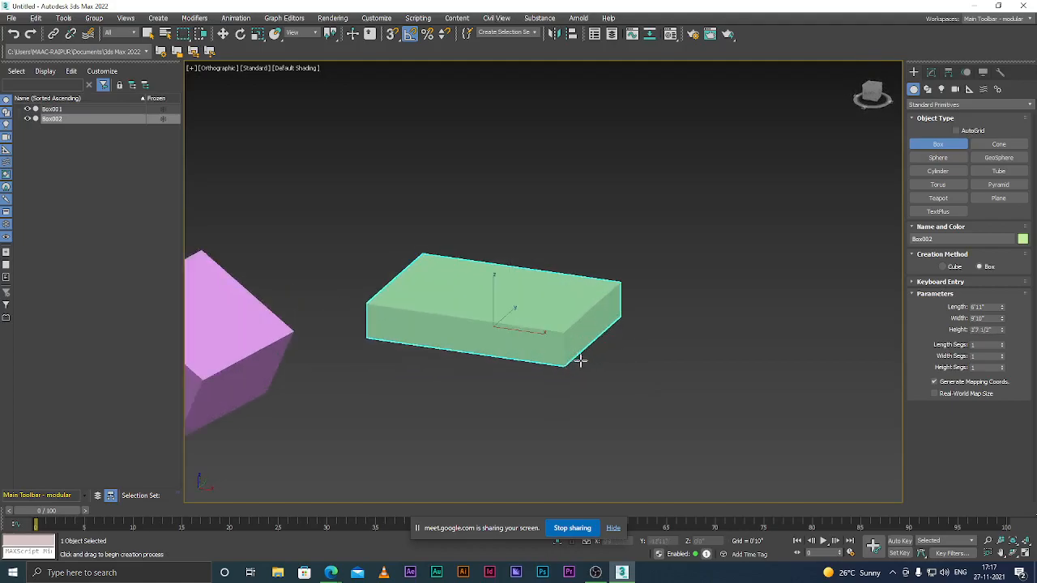
pyautogui.scroll(-5, 571, 268)
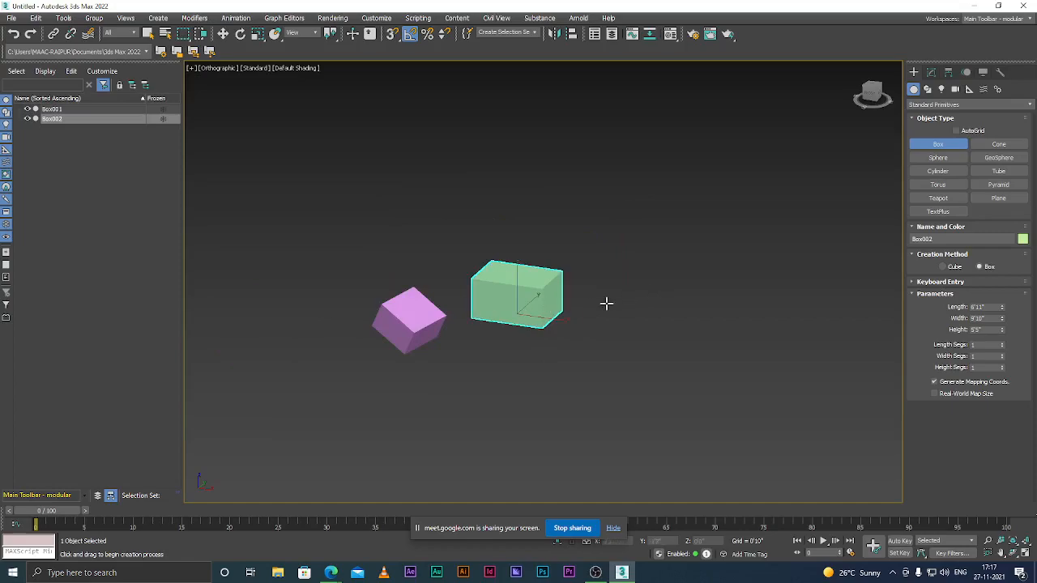
# Step: Move the green box along its Y axis and rotate it 180 degrees about Y with angle snap in the Top view
pyautogui.press('w')
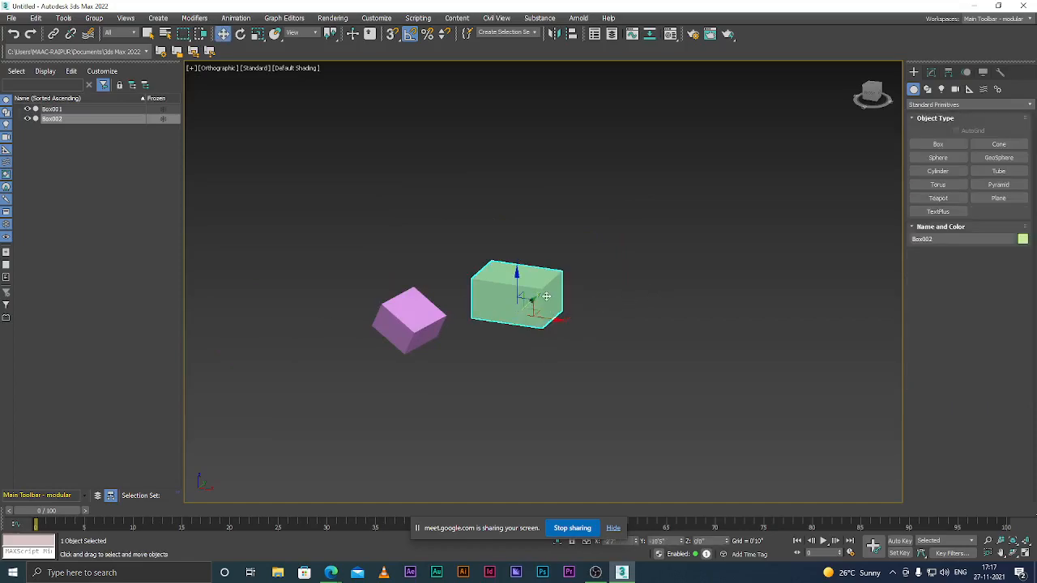
pyautogui.moveTo(533, 305); pyautogui.dragTo(546, 330)
pyautogui.press('t')
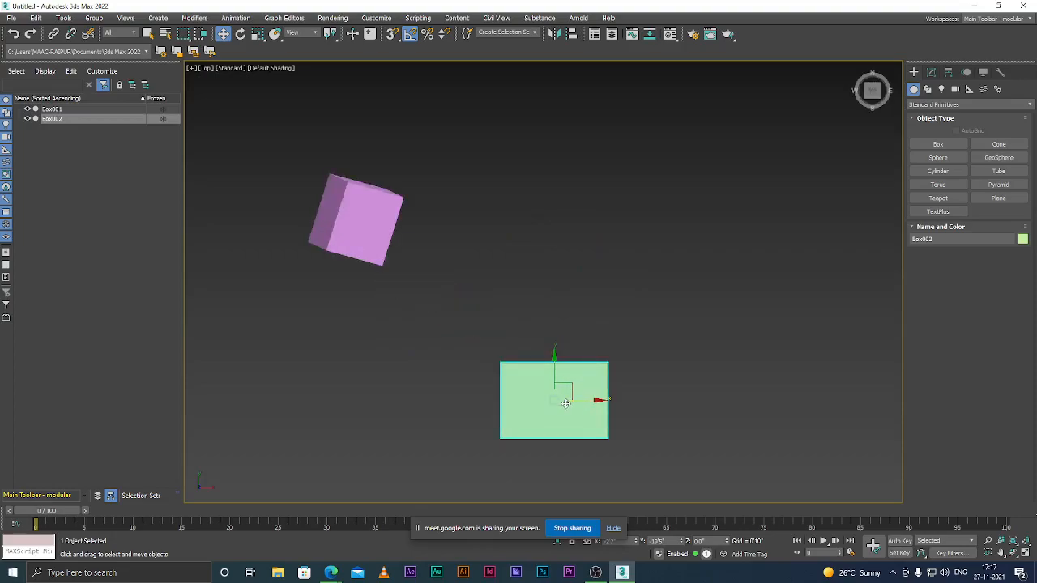
pyautogui.press('e')
pyautogui.moveTo(554, 381)
pyautogui.mouseDown()
pyautogui.moveTo(567, 400)
pyautogui.moveTo(554, 399)
pyautogui.mouseUp()
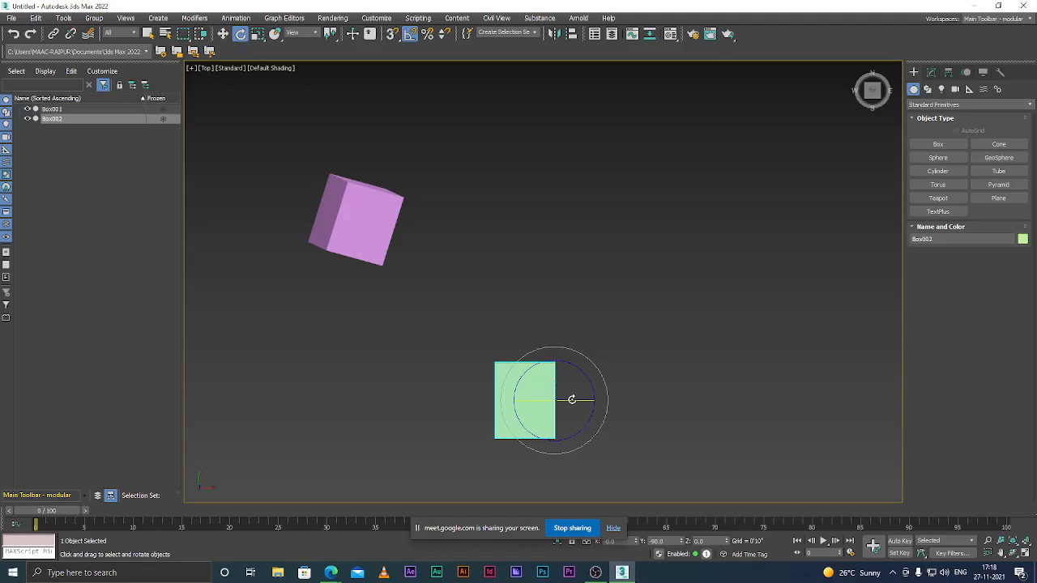
pyautogui.moveTo(568, 396); pyautogui.dragTo(635, 396)
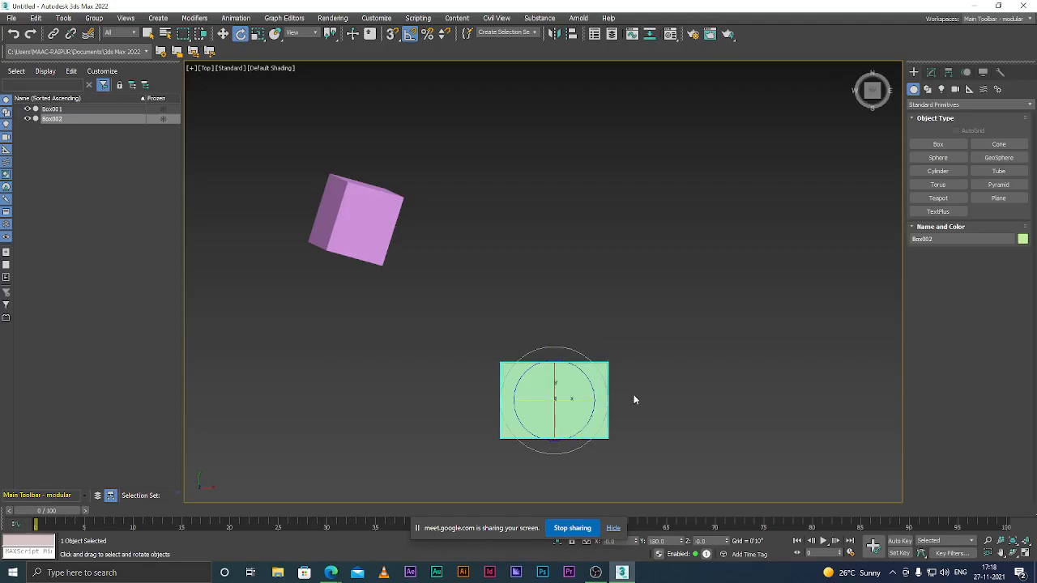
# Step: Enlarge the green box uniformly with the Scale tool in an angled orthographic view
pyautogui.press('r')
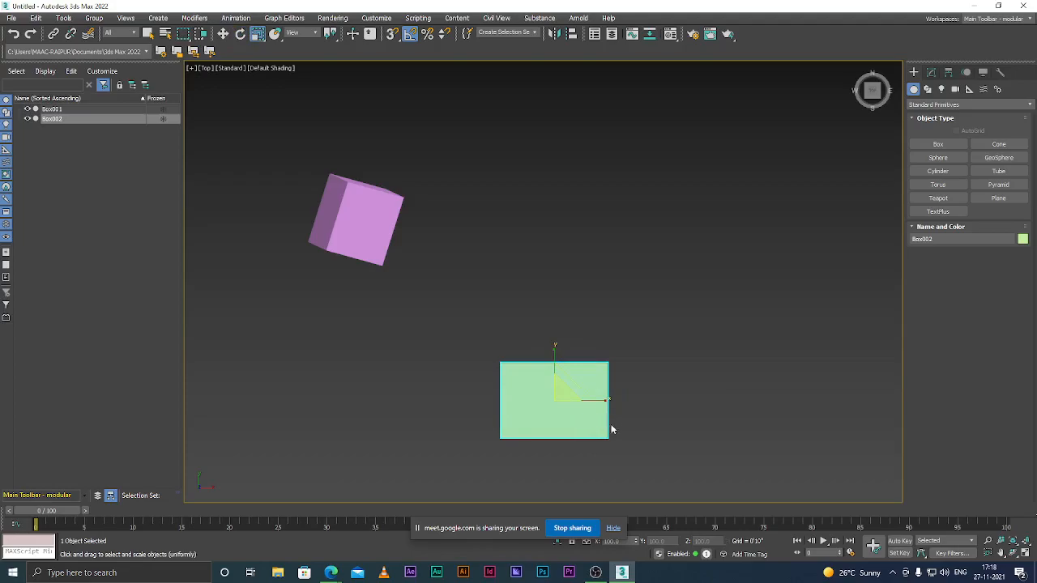
pyautogui.keyDown('alt'); pyautogui.moveTo(620, 418); pyautogui.dragTo(640, 323, button='middle'); pyautogui.keyUp('alt')
pyautogui.scroll(2, 570, 397)
pyautogui.scroll(3, 562, 358)
pyautogui.moveTo(552, 337); pyautogui.dragTo(538, 314)
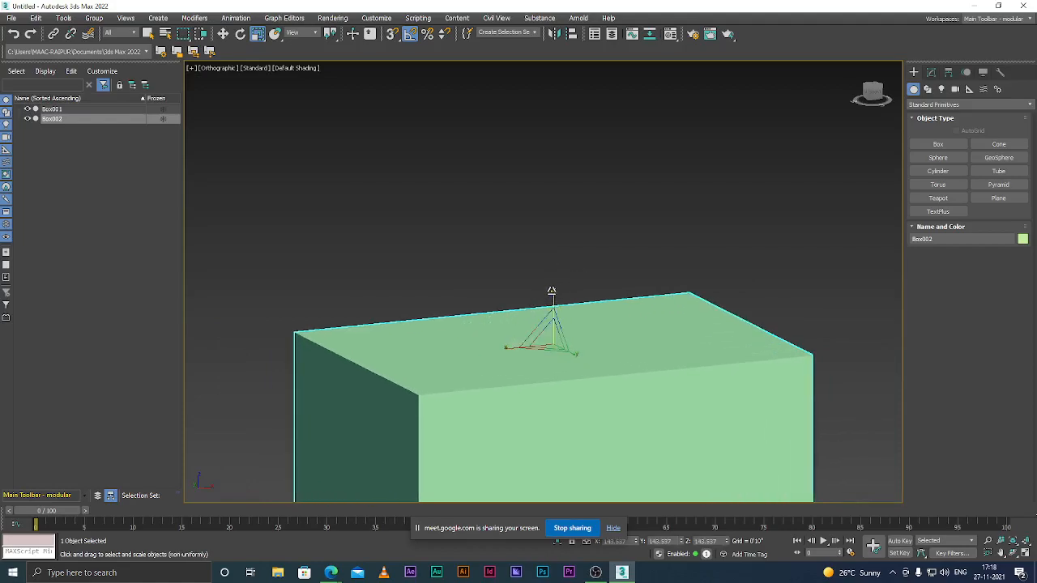
pyautogui.scroll(-3, 487, 272)
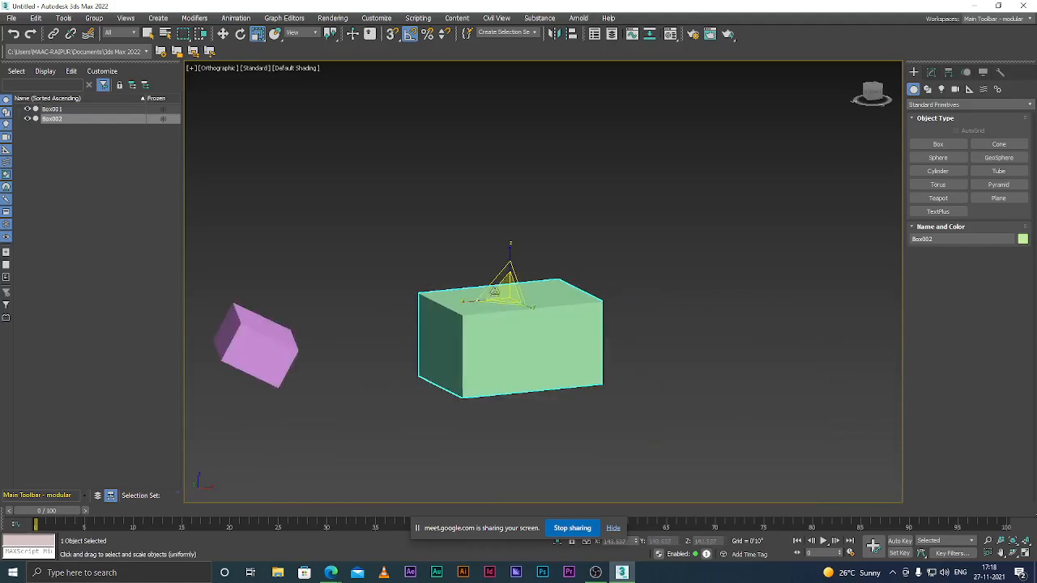
# Step: Stretch the green box along its Z axis, scale it along Y and in the XZ plane, and deselect it
pyautogui.scroll(1, 514, 258)
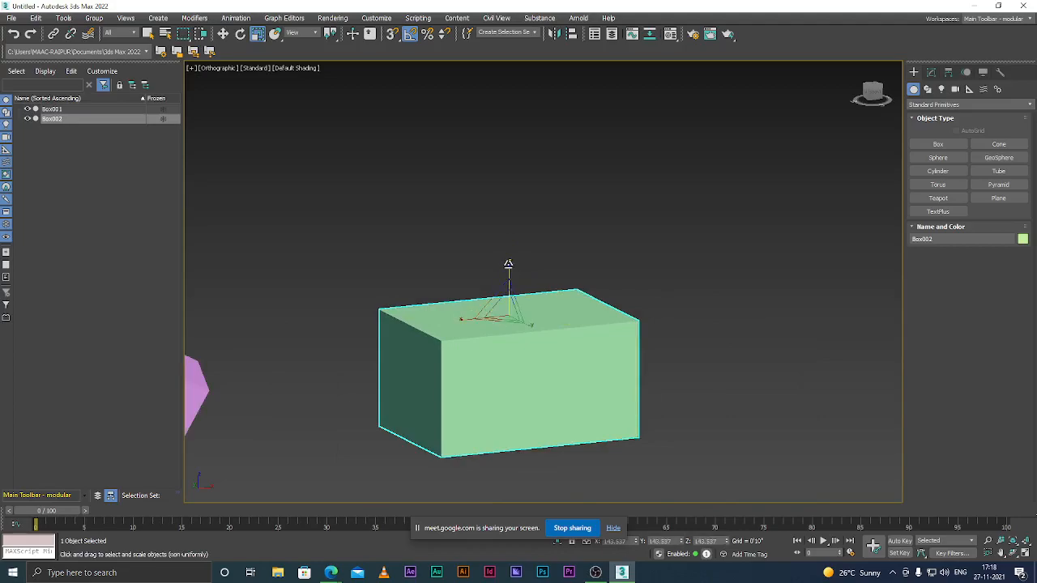
pyautogui.moveTo(508, 265)
pyautogui.mouseDown()
pyautogui.moveTo(513, 216)
pyautogui.moveTo(520, 309)
pyautogui.moveTo(519, 248)
pyautogui.moveTo(522, 258)
pyautogui.mouseUp()
pyautogui.moveTo(525, 322); pyautogui.dragTo(506, 309)
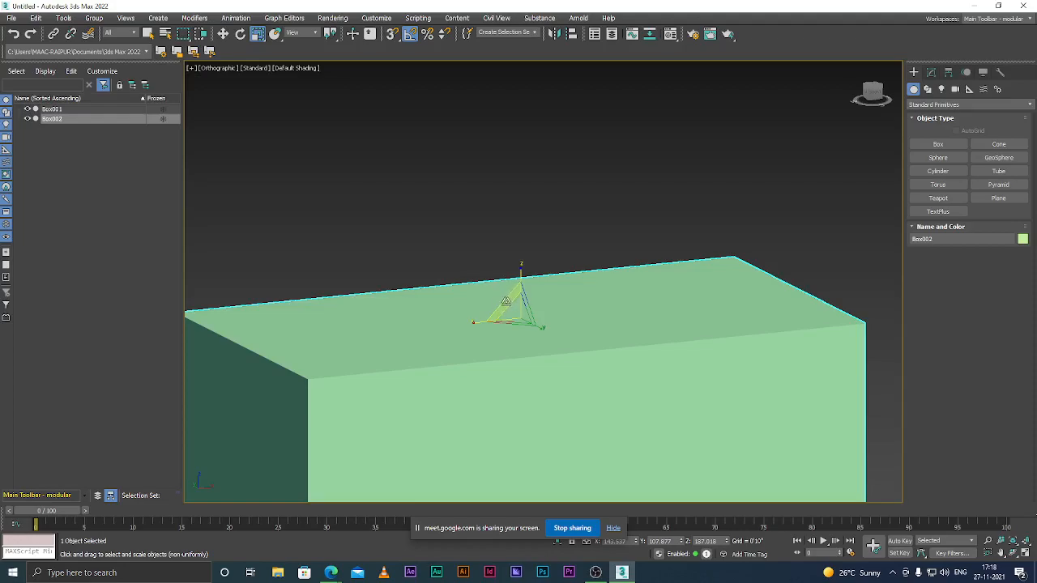
pyautogui.moveTo(507, 299); pyautogui.dragTo(529, 276)
pyautogui.click(583, 252)
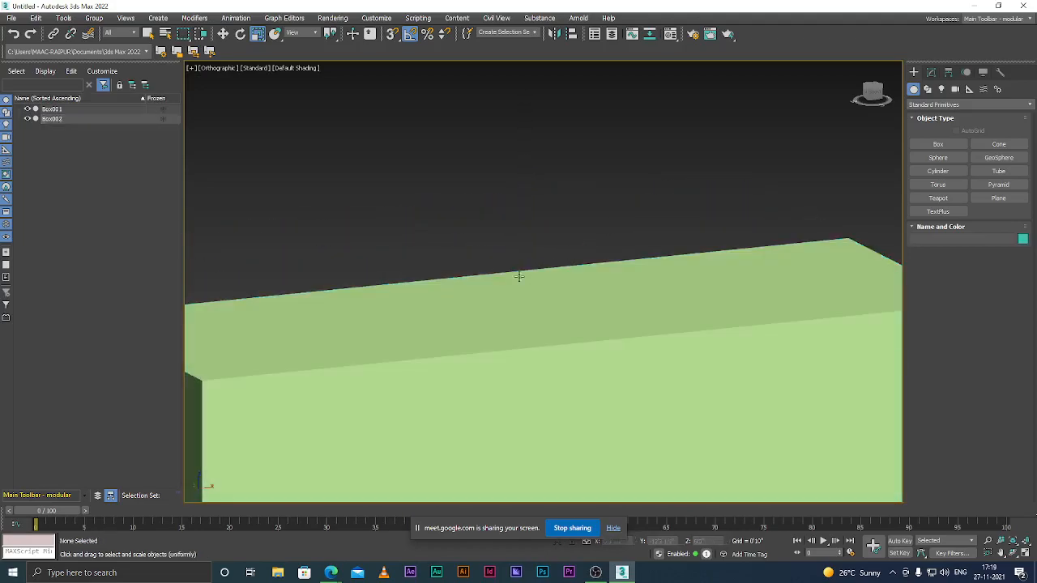
pyautogui.scroll(-5, 511, 273)
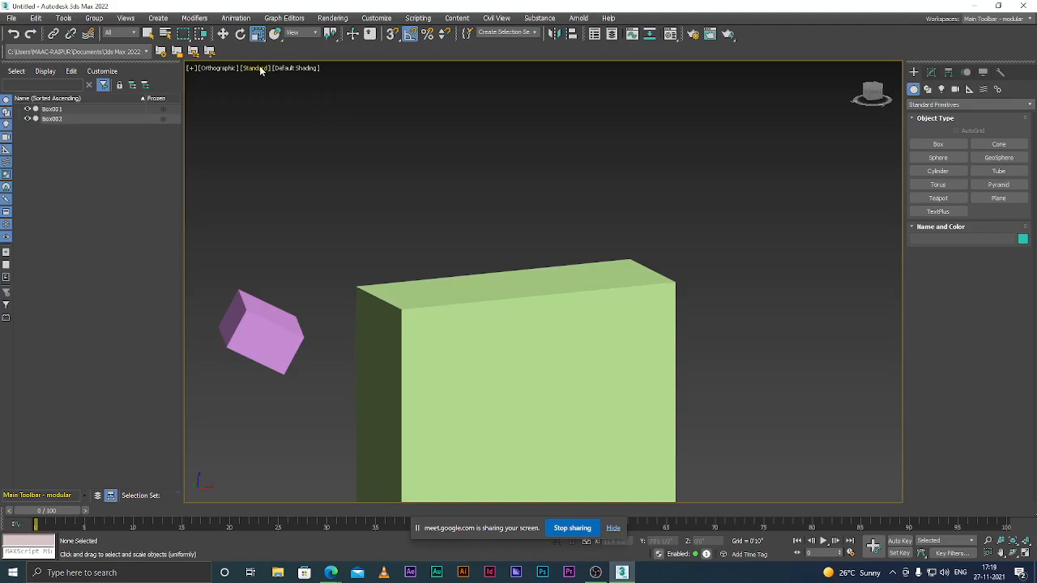
# Step: Reselect the green box and activate the Move, Rotate and Uniform Scale tools in turn
pyautogui.click(224, 35)
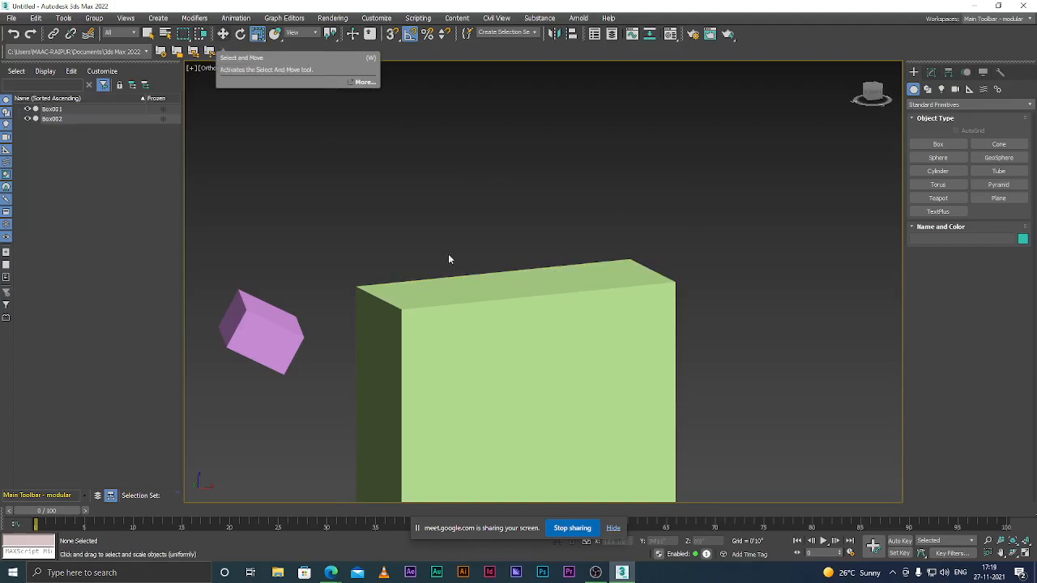
pyautogui.click(512, 326)
pyautogui.press('w')
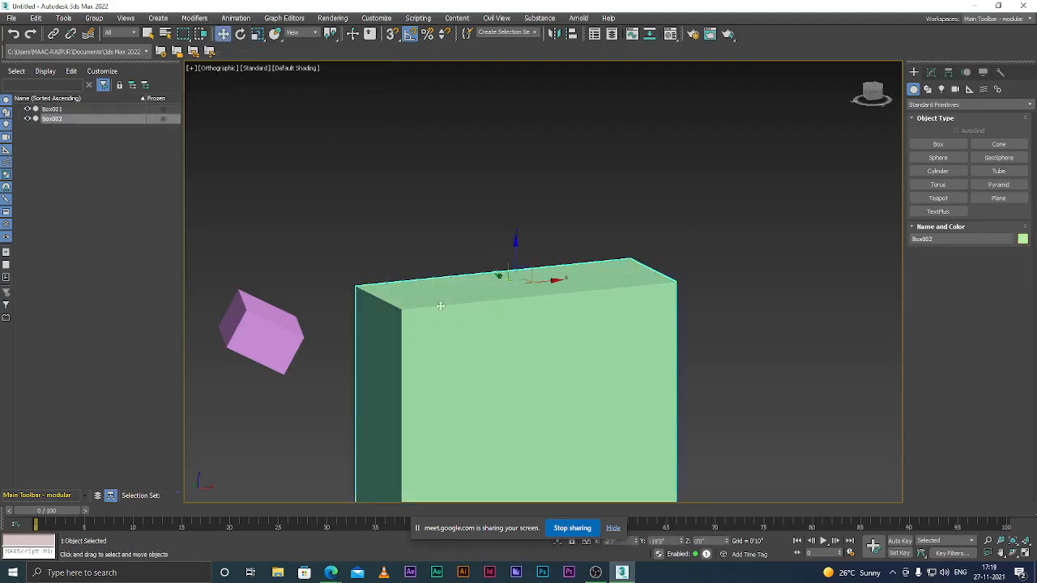
pyautogui.click(240, 34)
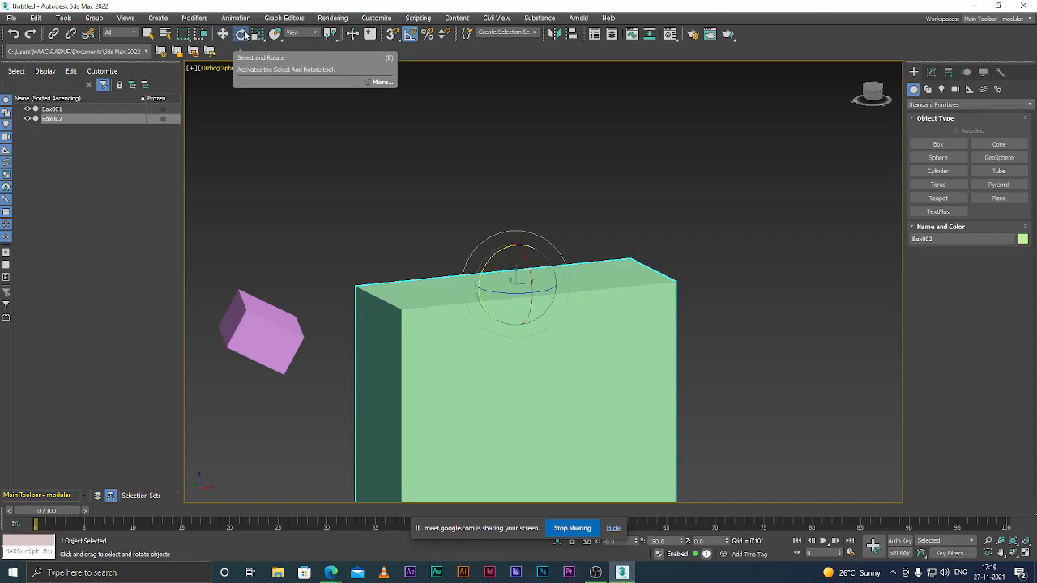
pyautogui.click(256, 35)
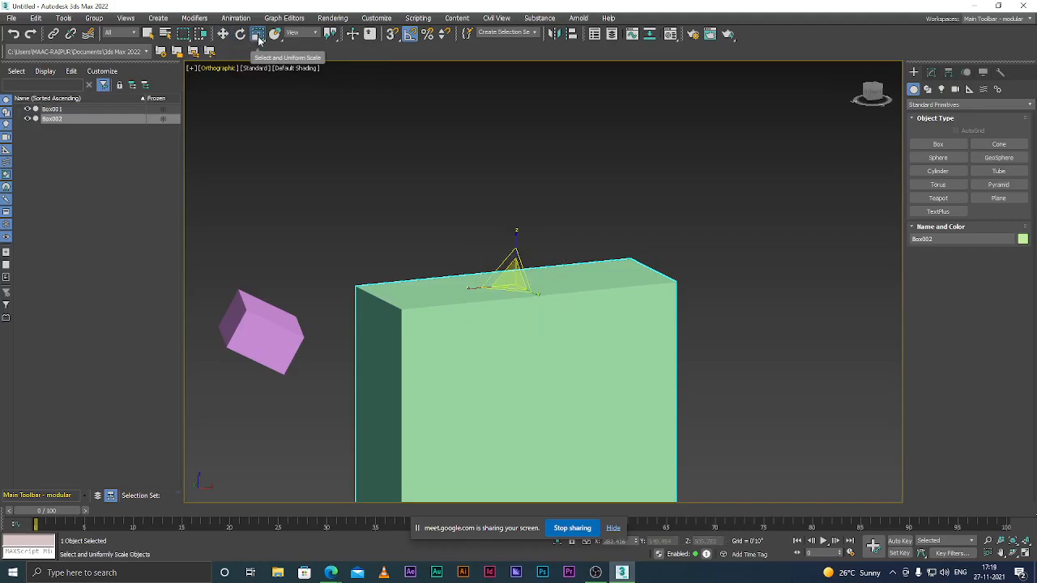
# Step: Show the scale tool variants and switch from Uniform Scale to Non-uniform Scale for the green box
pyautogui.click(259, 35)
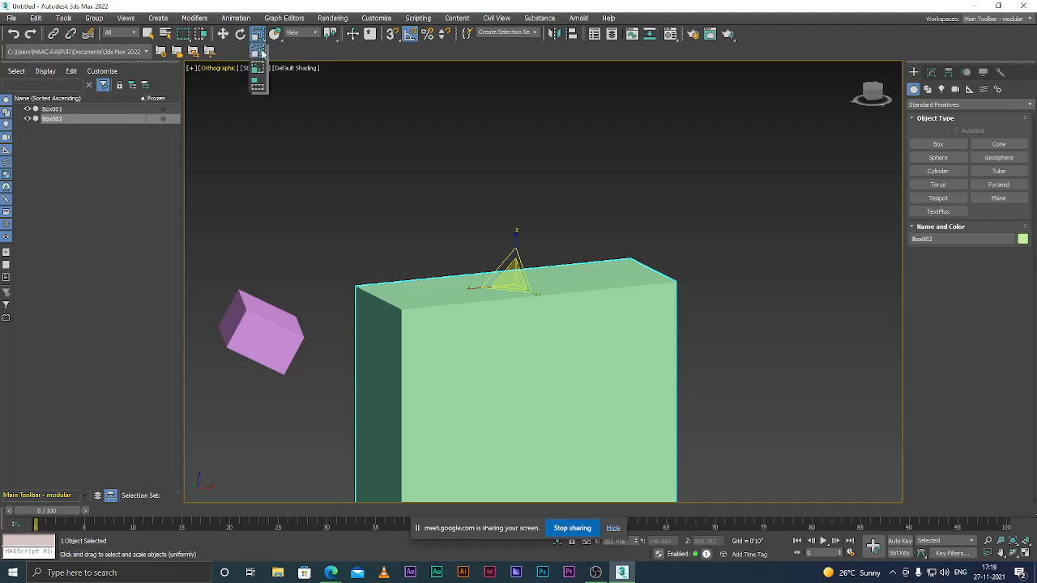
pyautogui.click(259, 55)
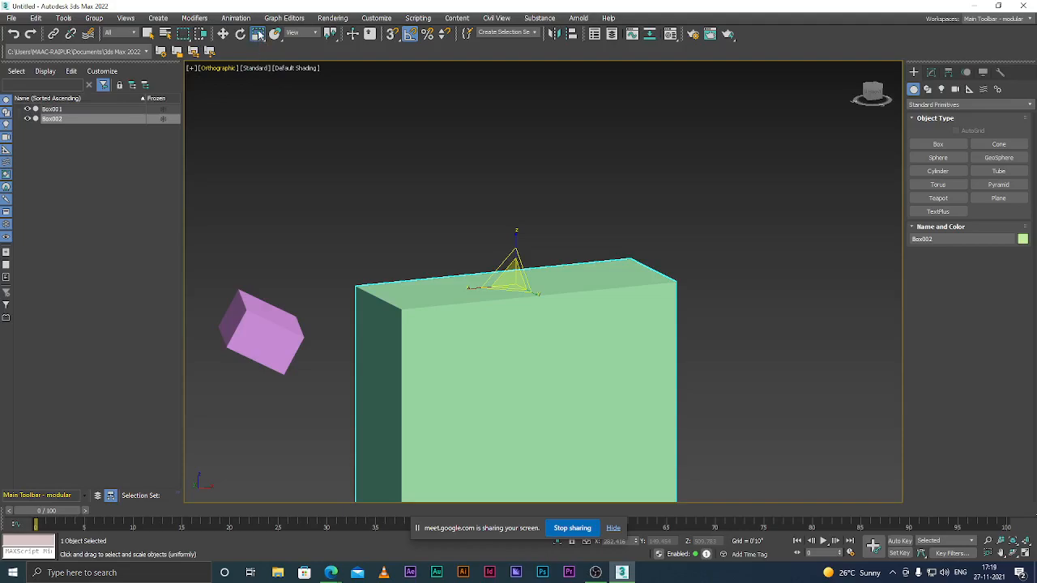
pyautogui.click(258, 34)
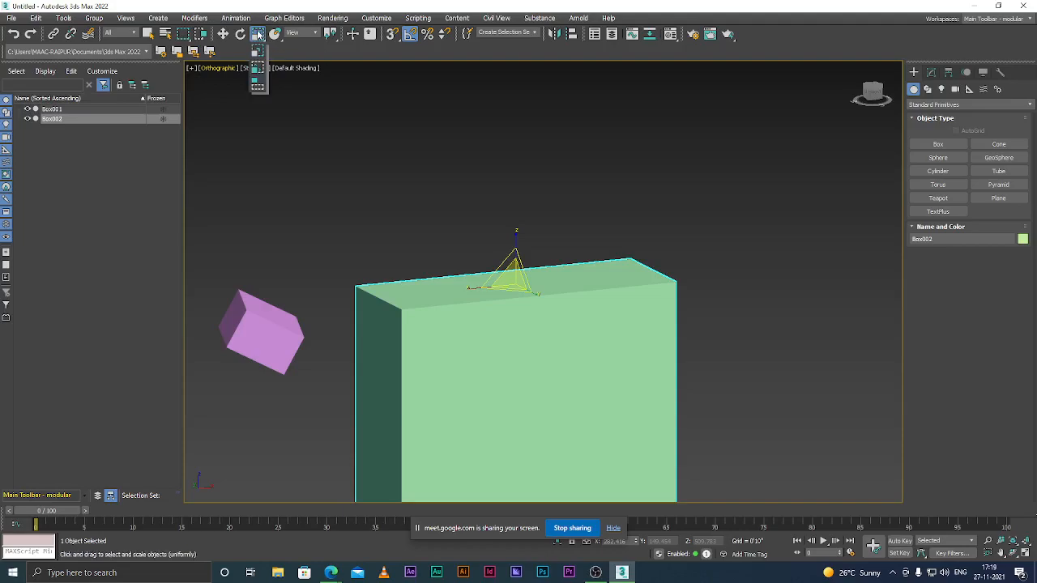
pyautogui.click(259, 71)
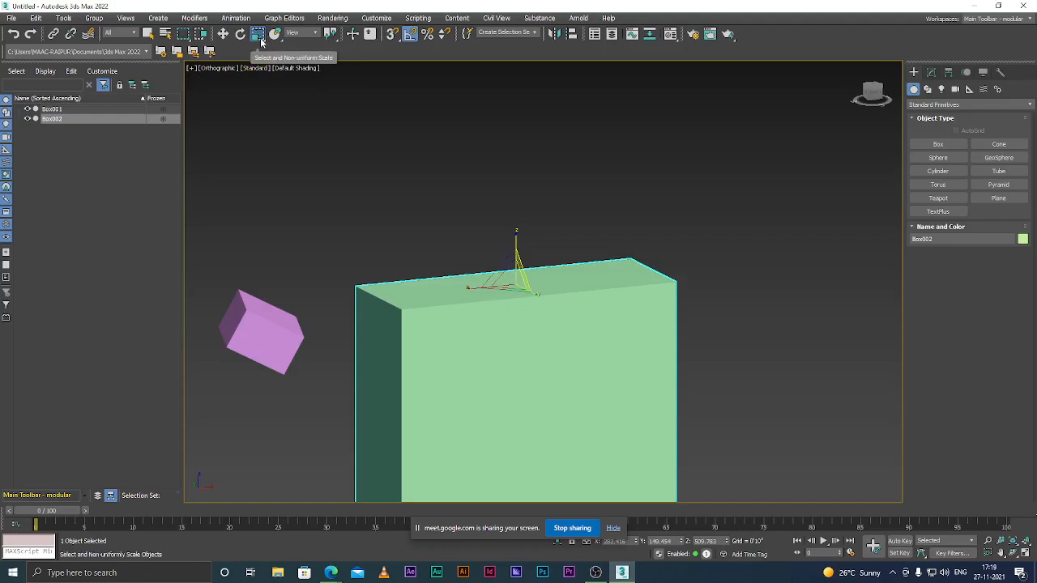
pyautogui.scroll(3, 510, 292)
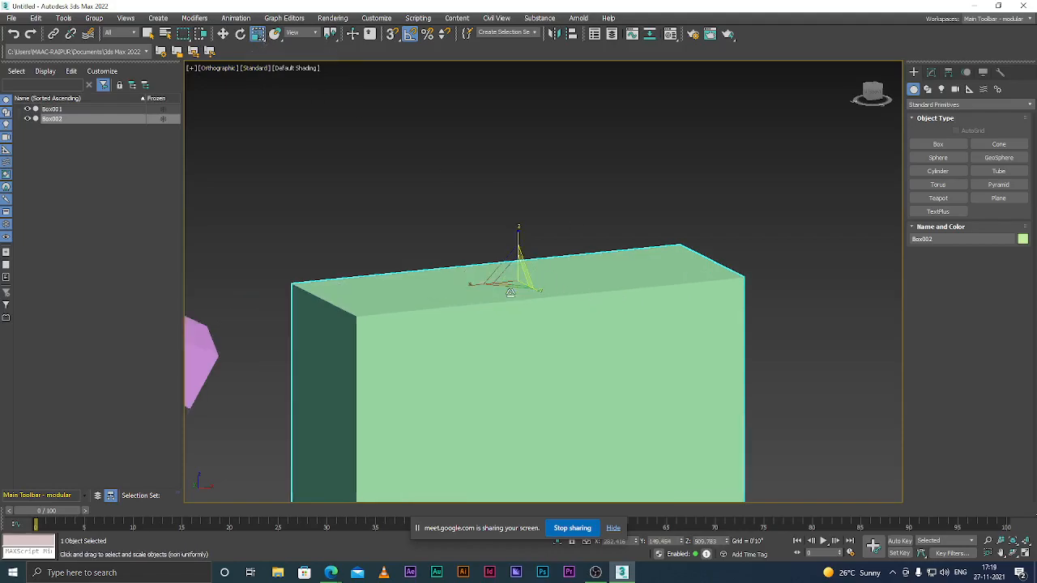
# Step: Scale the green box uniformly several times from different view angles, finishing with a clearly larger box
pyautogui.scroll(-3, 512, 280)
pyautogui.scroll(2, 513, 267)
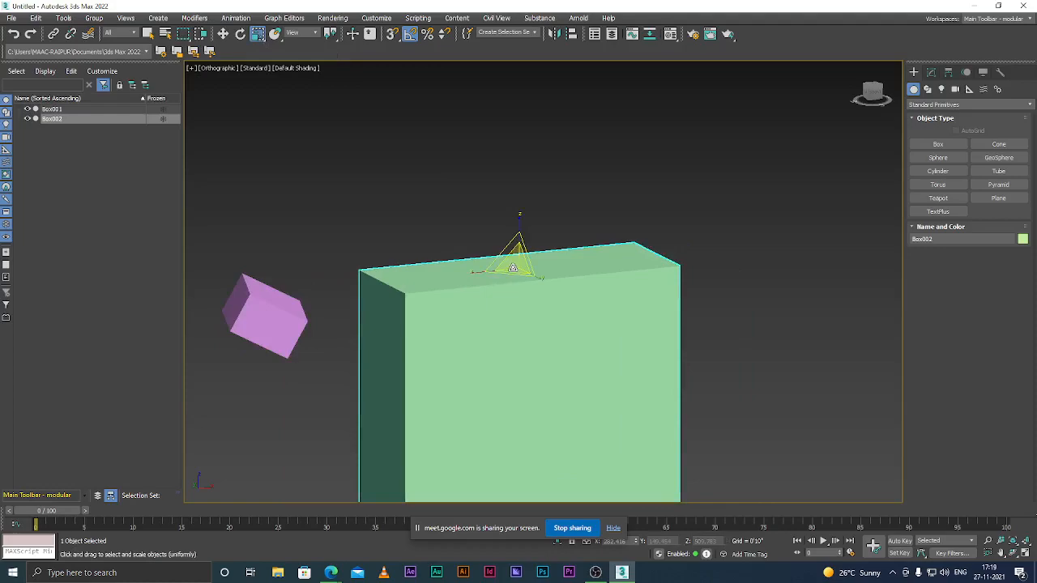
pyautogui.moveTo(513, 263); pyautogui.dragTo(437, 266)
pyautogui.scroll(-2, 437, 266)
pyautogui.keyDown('alt'); pyautogui.moveTo(439, 286); pyautogui.dragTo(478, 326, button='middle'); pyautogui.keyUp('alt')
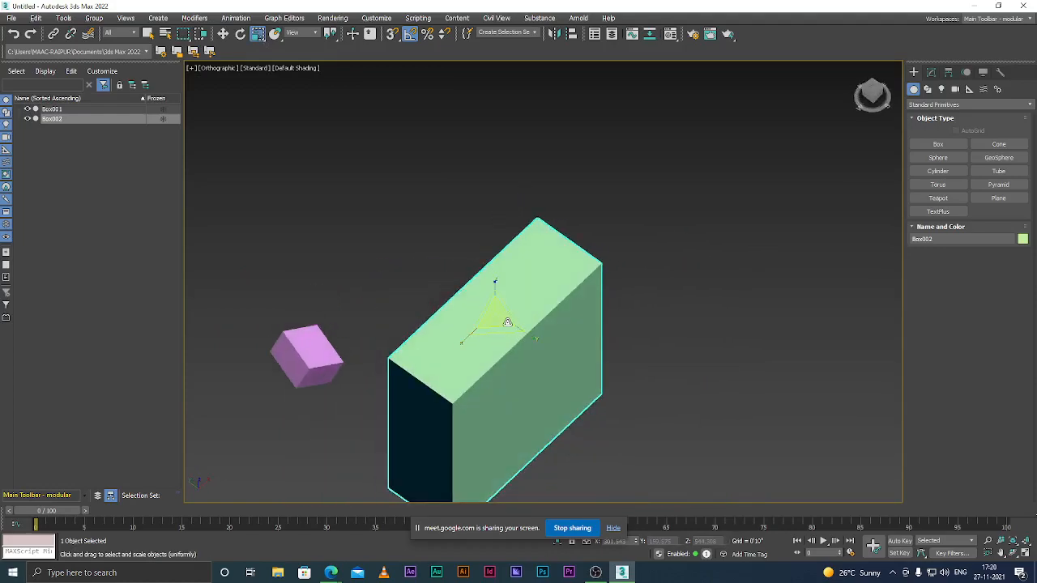
pyautogui.moveTo(498, 317); pyautogui.dragTo(491, 312)
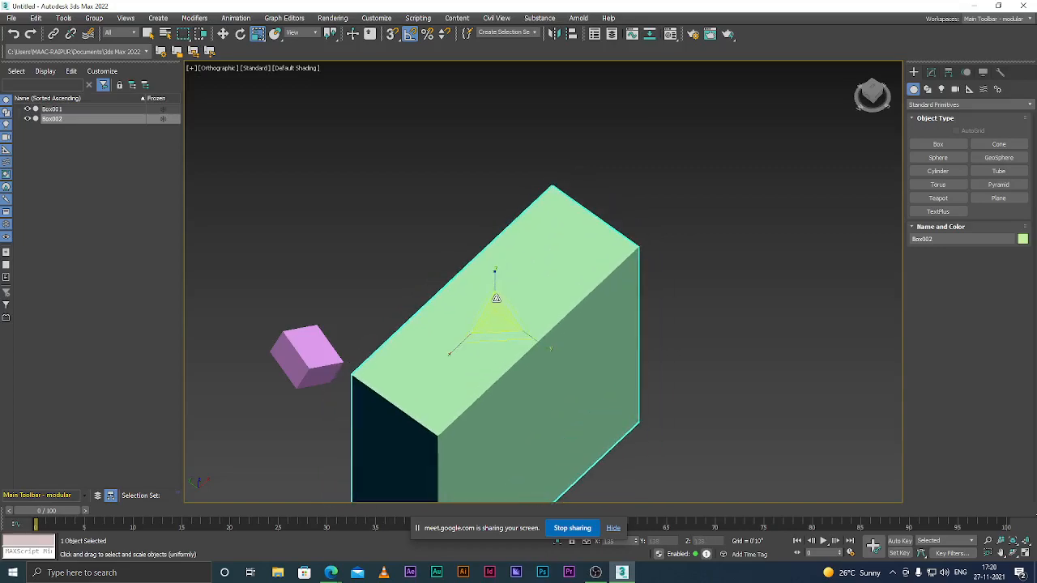
pyautogui.keyDown('alt'); pyautogui.moveTo(495, 365); pyautogui.dragTo(505, 268, button='middle'); pyautogui.keyUp('alt')
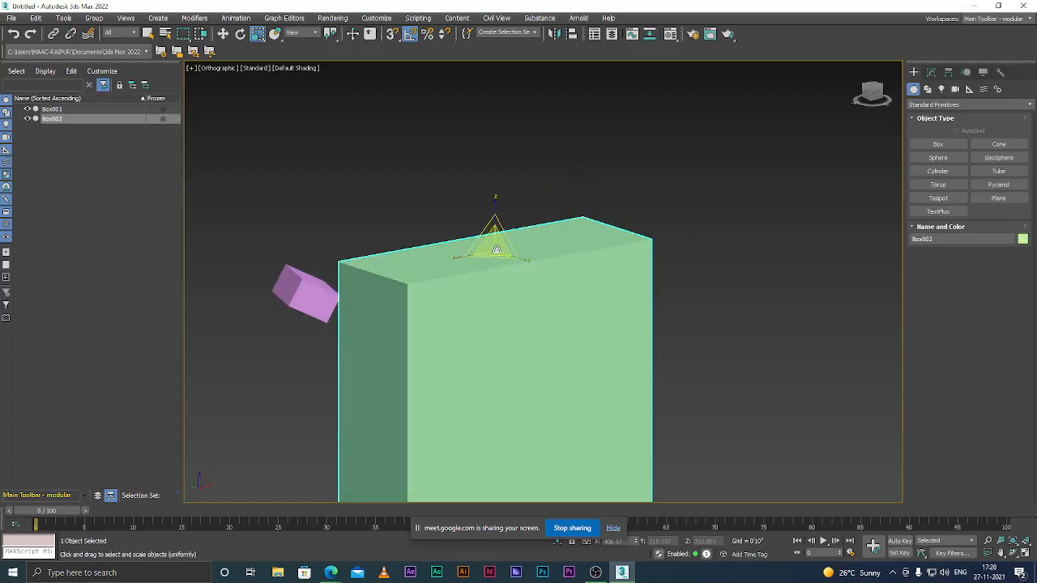
pyautogui.moveTo(497, 250); pyautogui.dragTo(491, 252)
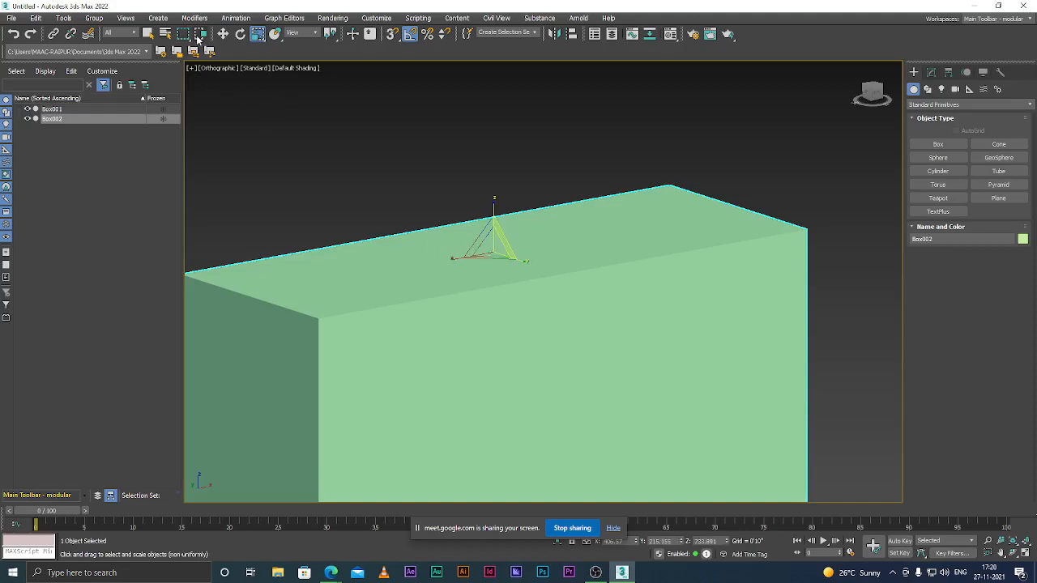
# Step: Show the scale tool variants, reactivate the Scale tool and enlarge the green box uniformly again
pyautogui.click(257, 38)
pyautogui.moveTo(263, 54)
pyautogui.mouseDown()
pyautogui.moveTo(258, 41)
pyautogui.moveTo(260, 70)
pyautogui.moveTo(260, 40)
pyautogui.moveTo(260, 53)
pyautogui.mouseUp()
pyautogui.press('r')
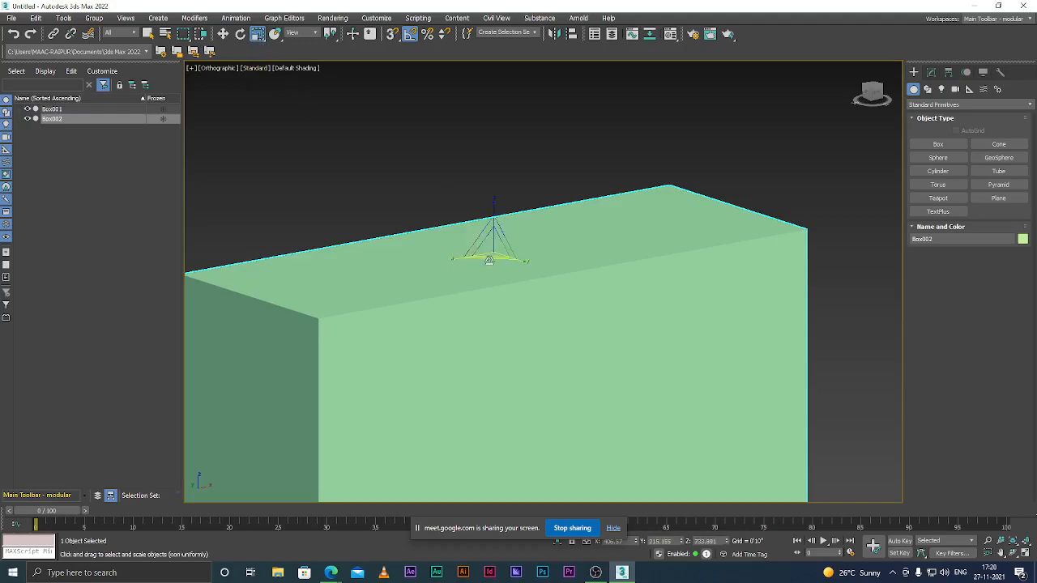
pyautogui.scroll(2, 510, 273)
pyautogui.scroll(-1, 506, 231)
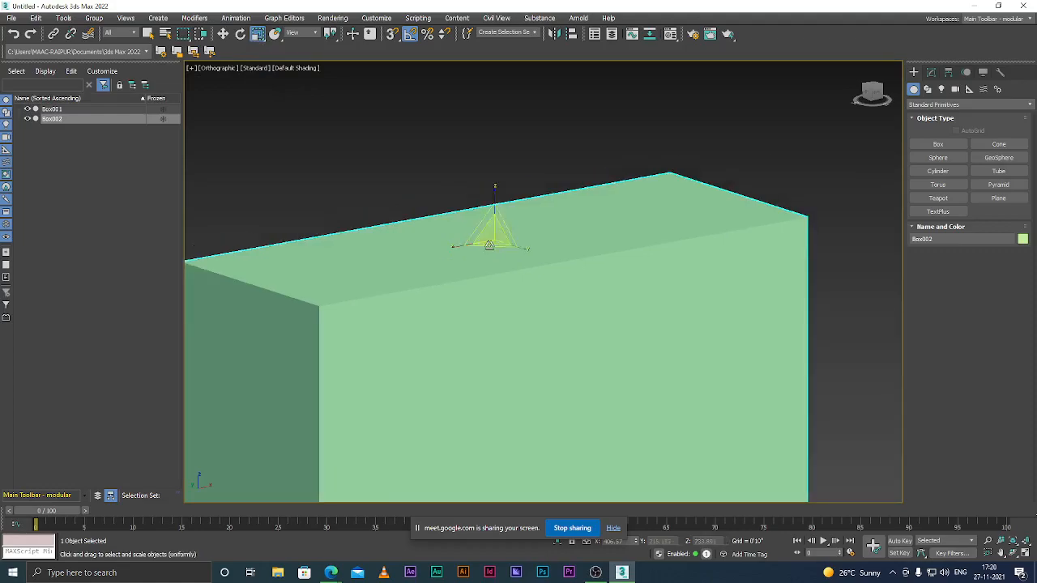
pyautogui.scroll(3, 486, 246)
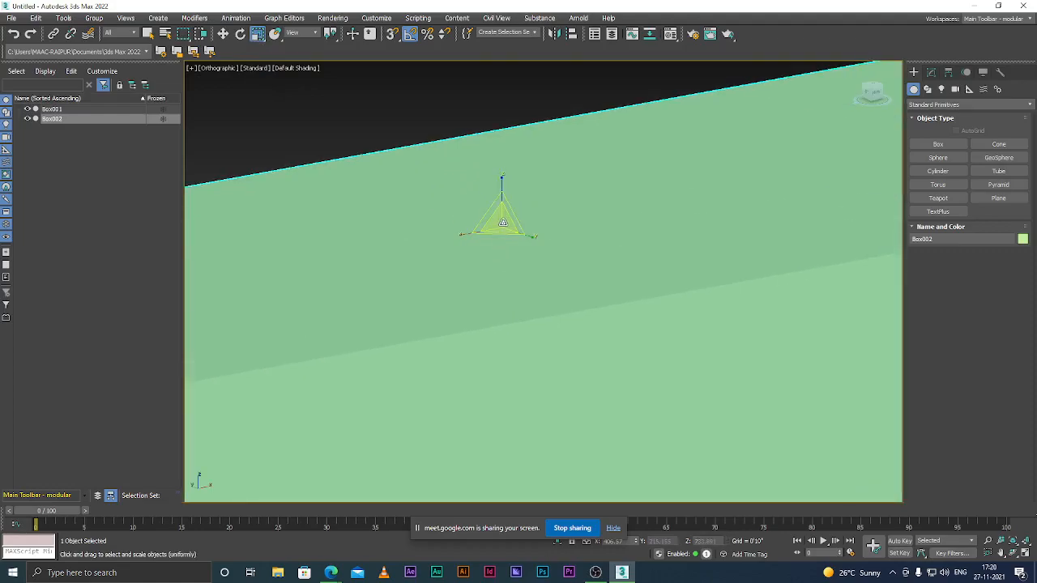
pyautogui.moveTo(499, 220)
pyautogui.mouseDown()
pyautogui.moveTo(502, 180)
pyautogui.moveTo(500, 227)
pyautogui.moveTo(503, 187)
pyautogui.moveTo(498, 220)
pyautogui.moveTo(491, 204)
pyautogui.mouseUp()
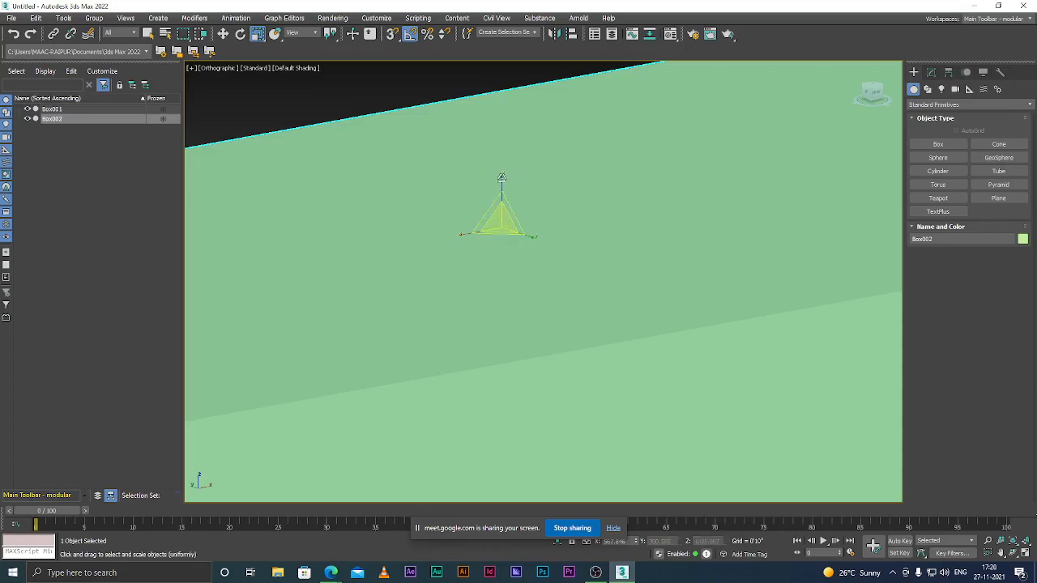
# Step: Stretch the green box upward along the Z axis only
pyautogui.moveTo(502, 178)
pyautogui.mouseDown()
pyautogui.moveTo(505, 137)
pyautogui.moveTo(504, 176)
pyautogui.mouseUp()
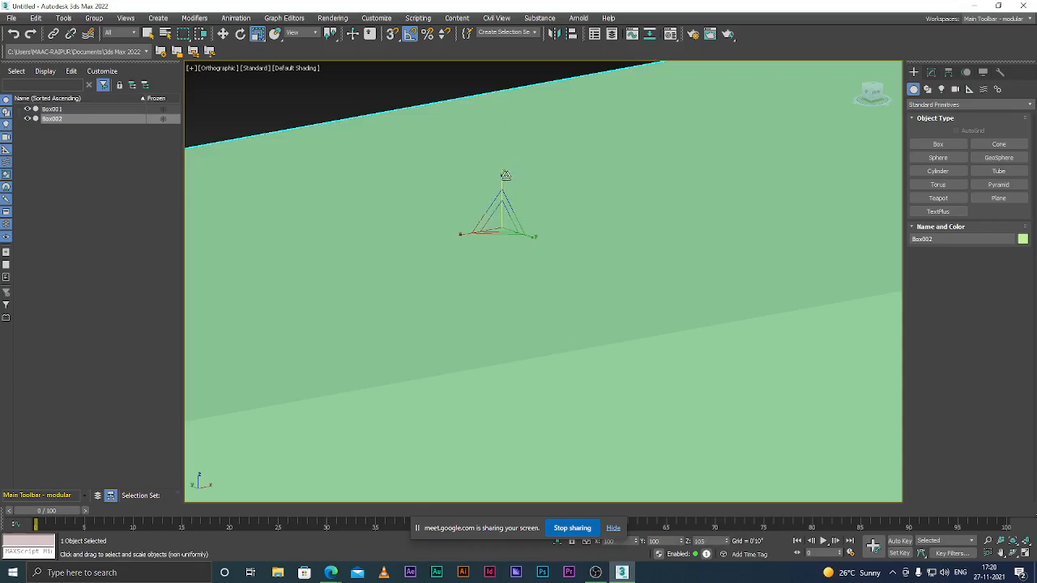
pyautogui.scroll(-7, 491, 213)
pyautogui.scroll(5, 486, 227)
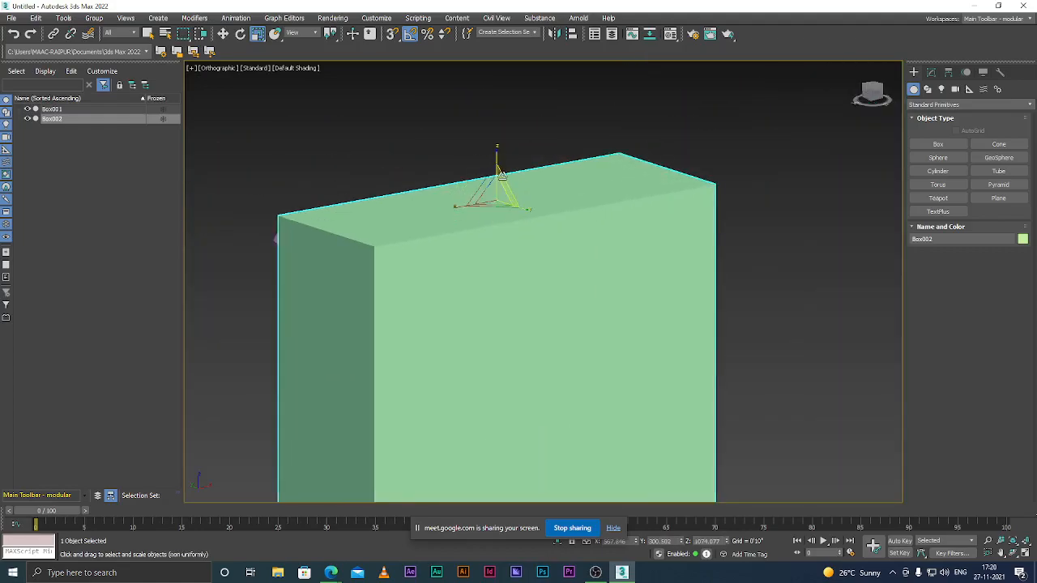
pyautogui.scroll(-5, 479, 201)
pyautogui.scroll(2, 470, 227)
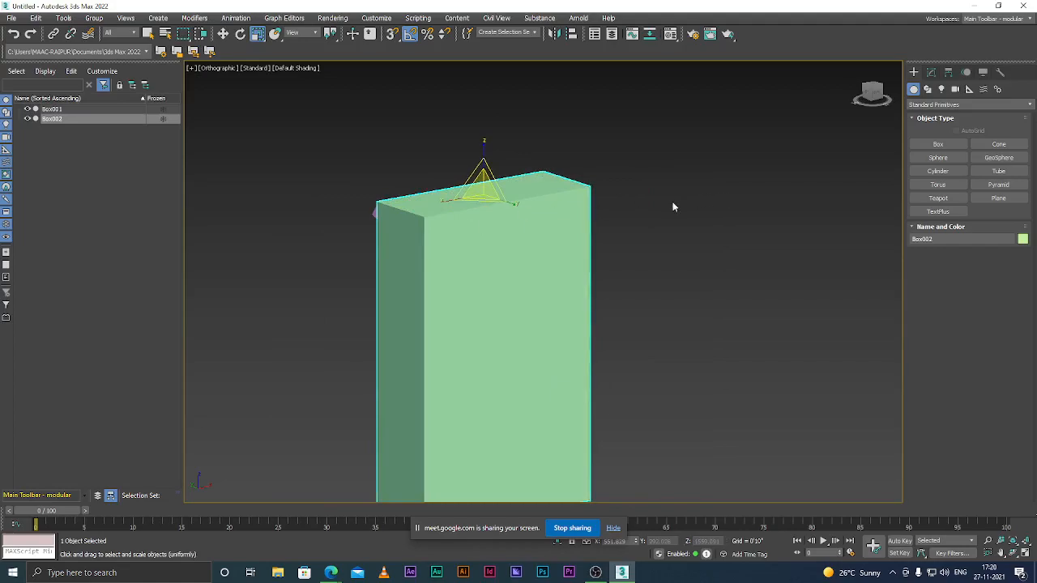
# Step: Activate the Move tool and deselect the green box
pyautogui.press('w')
pyautogui.scroll(-5, 546, 225)
pyautogui.scroll(2, 546, 225)
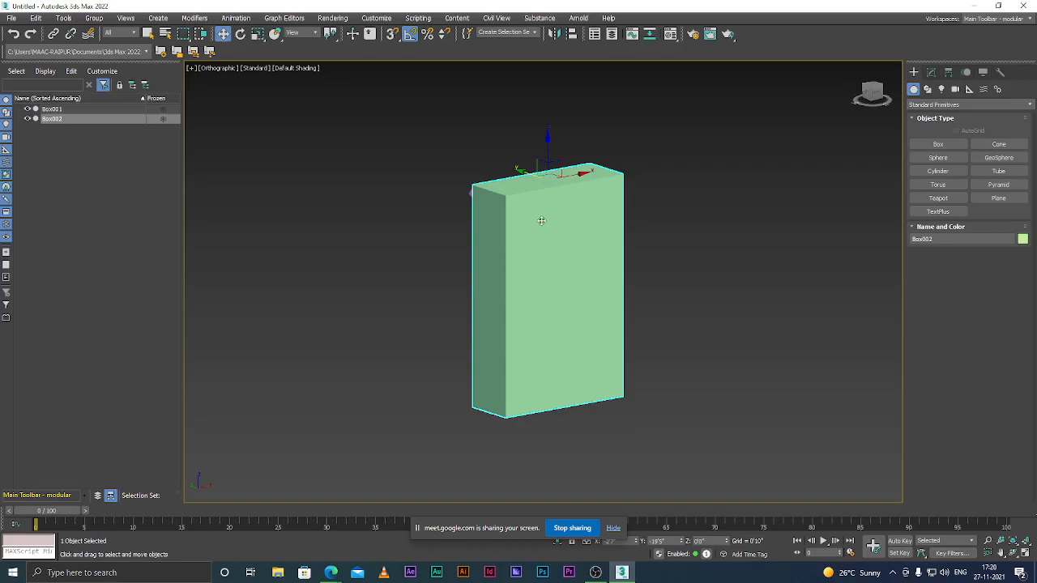
pyautogui.scroll(2, 591, 262)
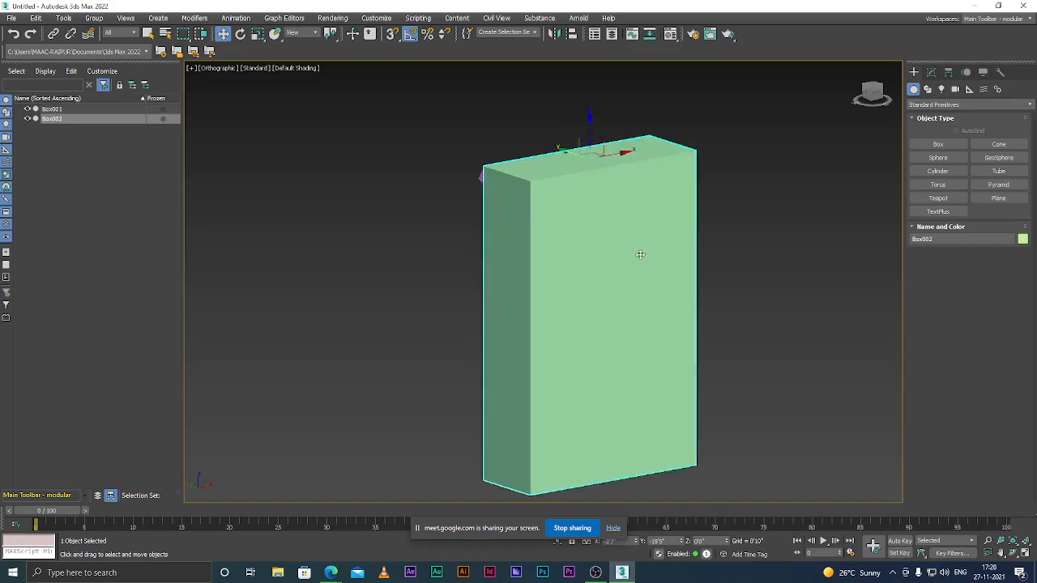
pyautogui.click(710, 240)
pyautogui.scroll(-4, 518, 241)
pyautogui.scroll(2, 517, 240)
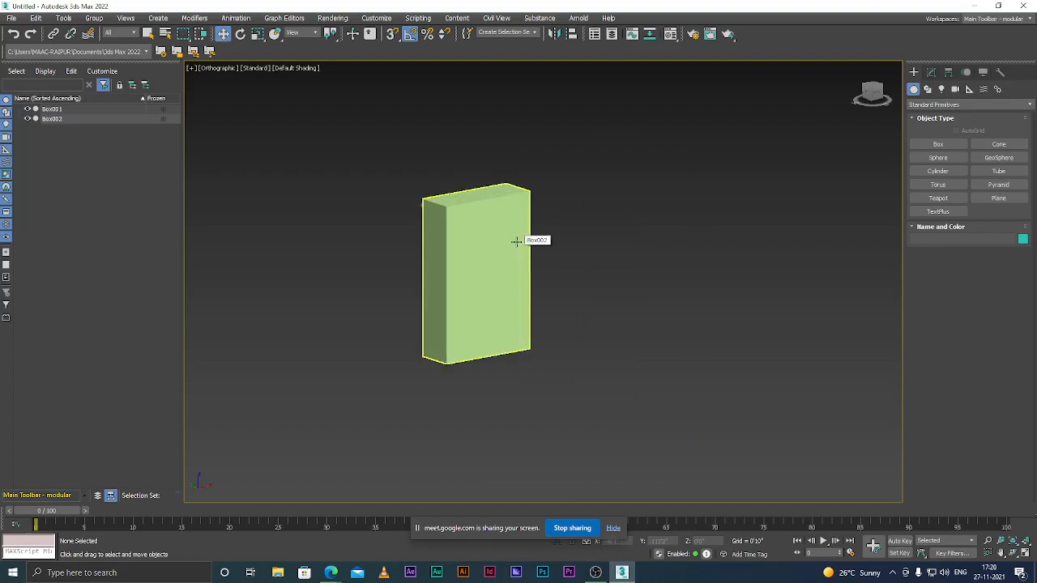
# Step: Show the boxes in Wireframe display and return to Default Shading
pyautogui.press('F3')
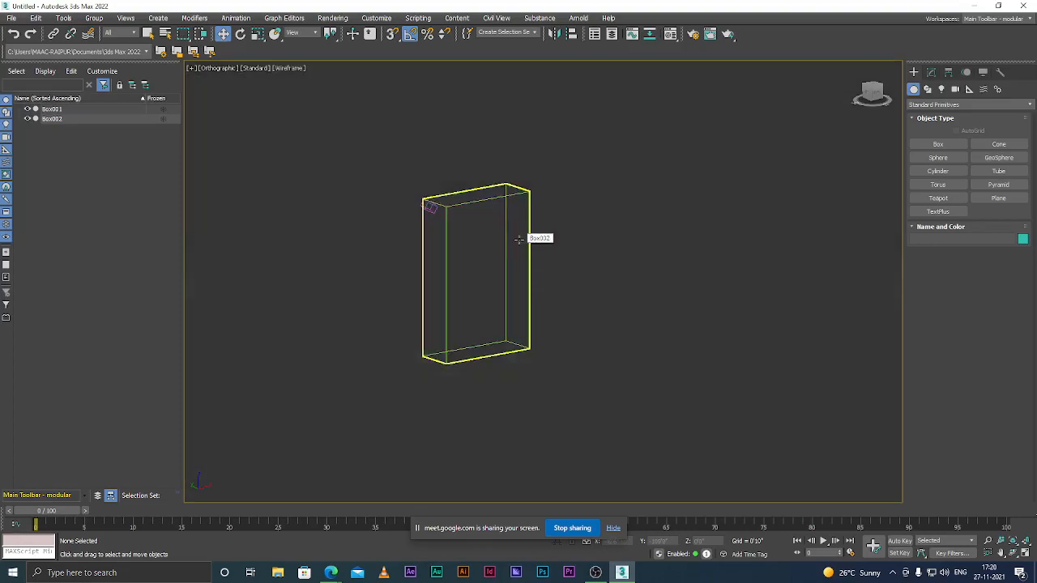
pyautogui.scroll(4, 446, 209)
pyautogui.scroll(-5, 446, 209)
pyautogui.scroll(2, 498, 216)
pyautogui.press('F3')
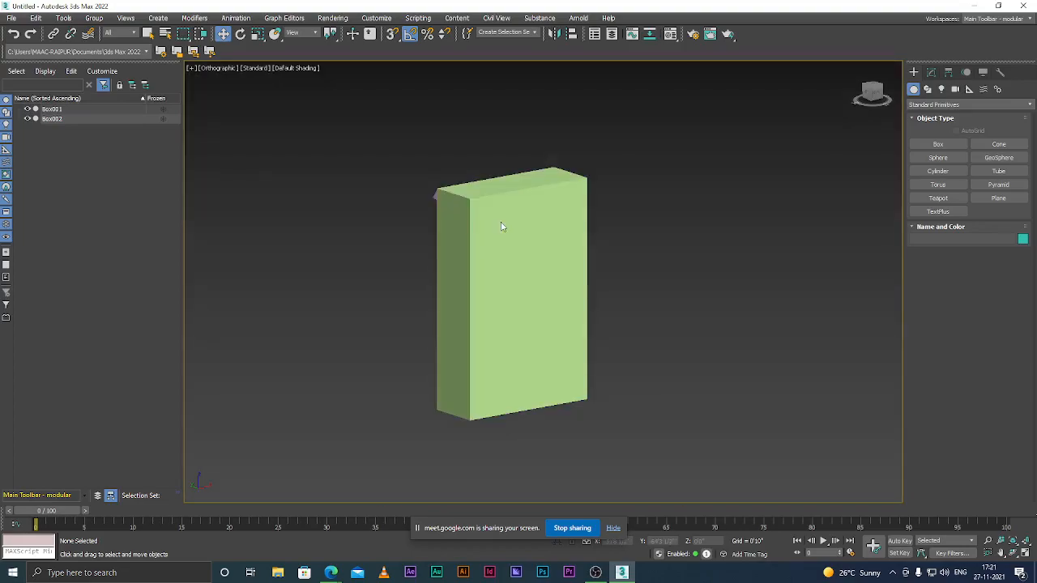
# Step: Toggle the Edged Faces display and leave it on for the shaded viewport
pyautogui.press('F4')
pyautogui.scroll(3, 467, 201)
pyautogui.scroll(4, 466, 200)
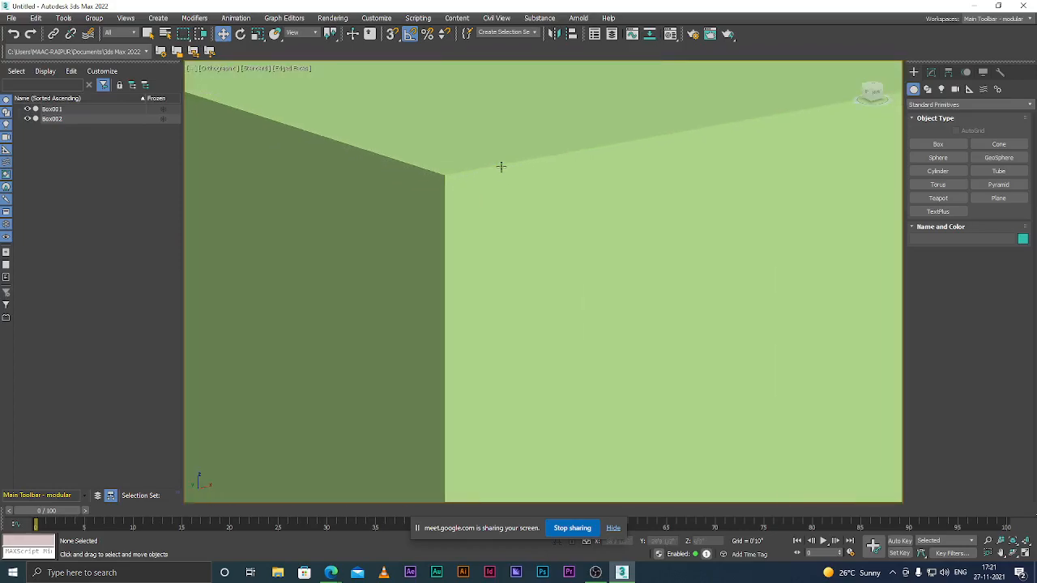
pyautogui.press('F4')
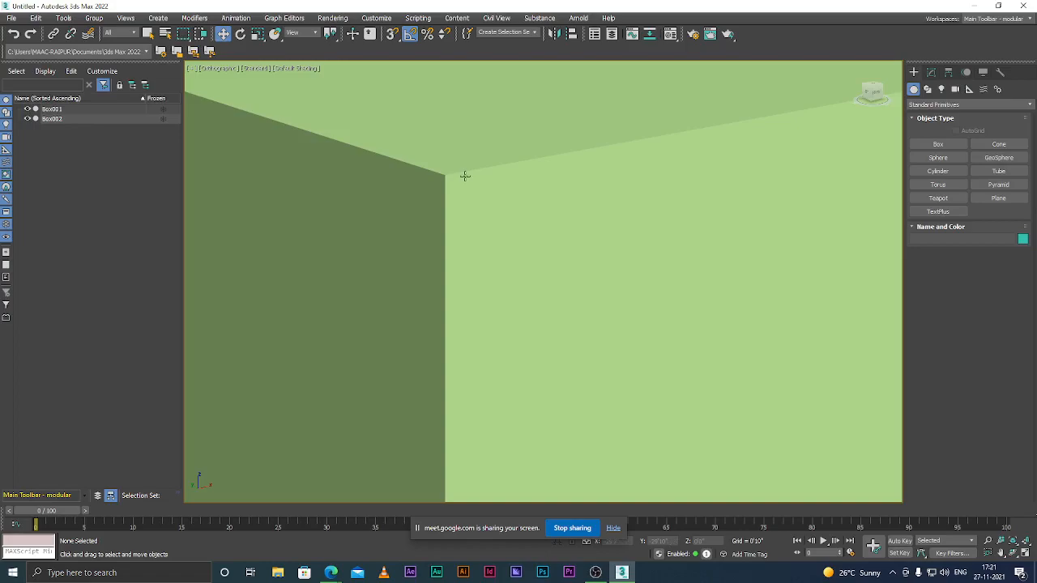
pyautogui.press('F4')
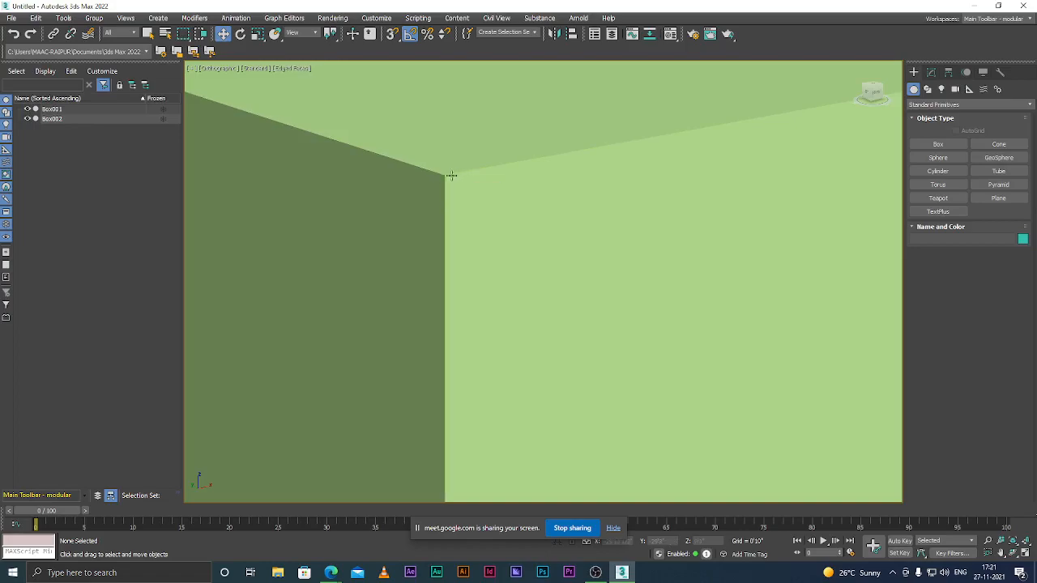
pyautogui.scroll(-5, 466, 183)
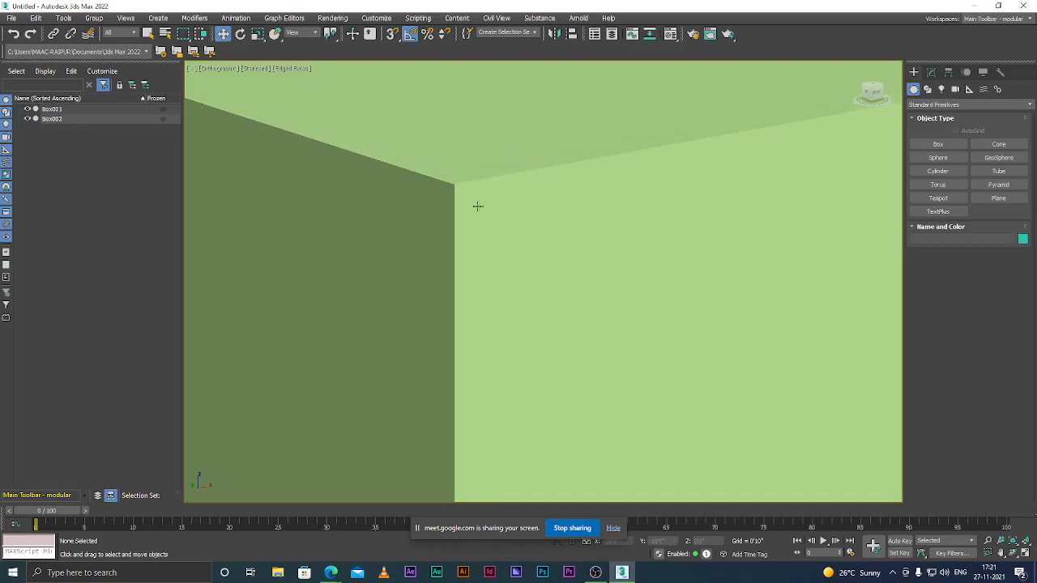
pyautogui.scroll(5, 478, 207)
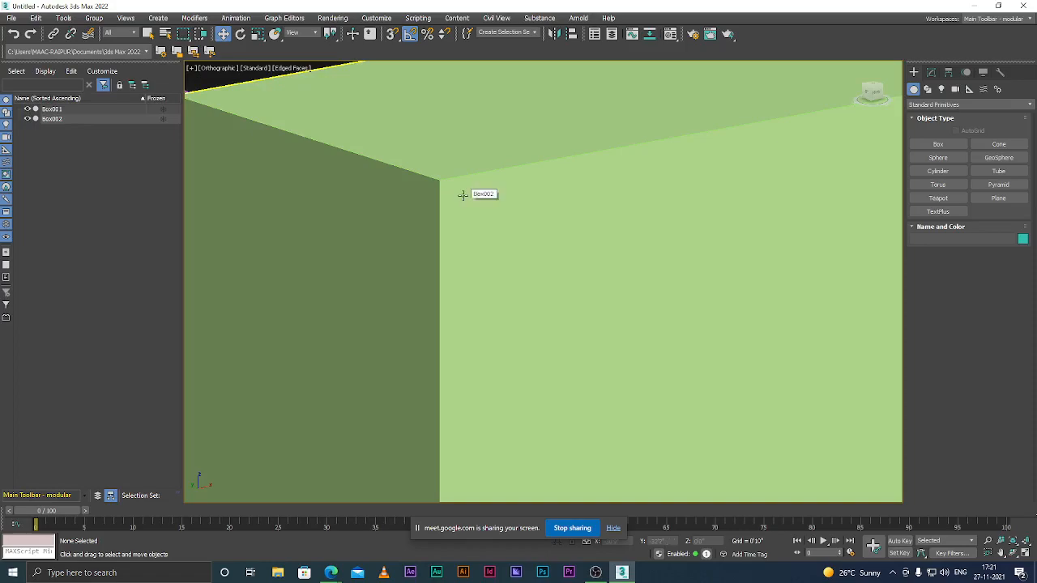
# Step: Examine the green box's corner and edges at different distances, comparing the wireframe and edged-faces displays
pyautogui.scroll(-2, 475, 208)
pyautogui.scroll(-2, 451, 198)
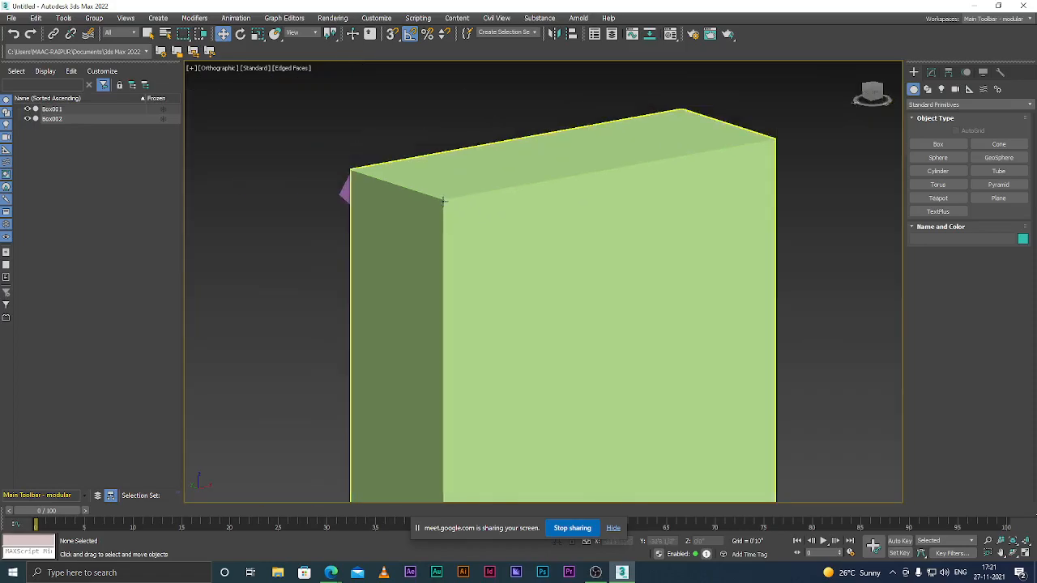
pyautogui.scroll(2, 451, 209)
pyautogui.scroll(-4, 475, 226)
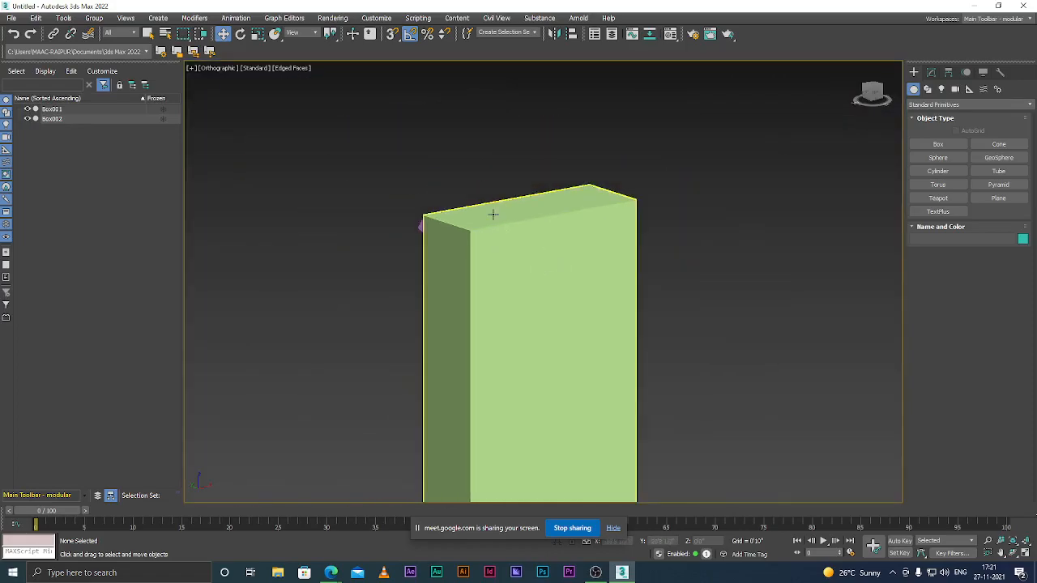
pyautogui.scroll(-2, 496, 237)
pyautogui.scroll(2, 475, 167)
pyautogui.scroll(4, 460, 134)
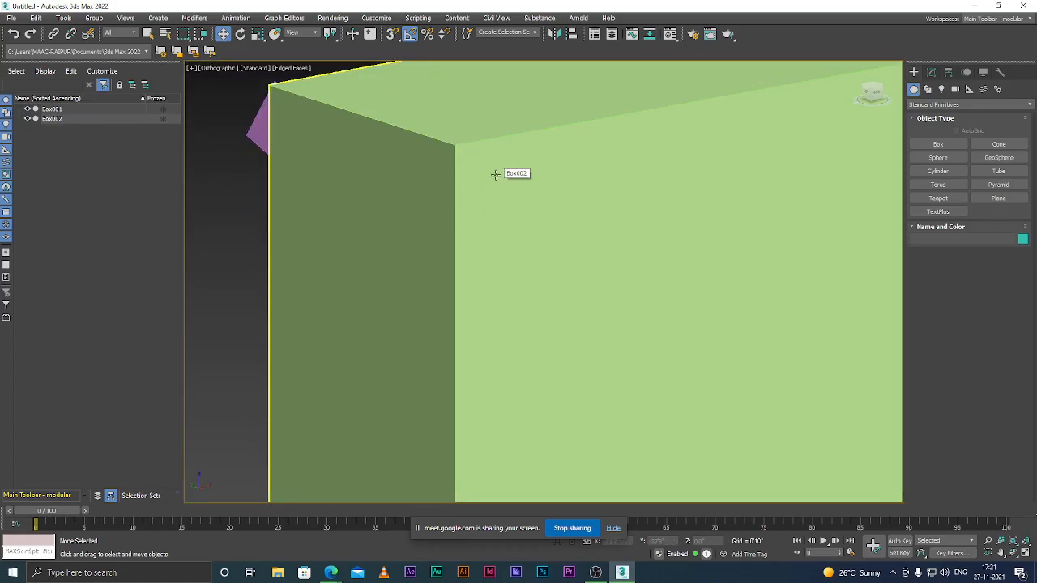
pyautogui.press('F3')
pyautogui.press('F3')
pyautogui.scroll(-8, 486, 219)
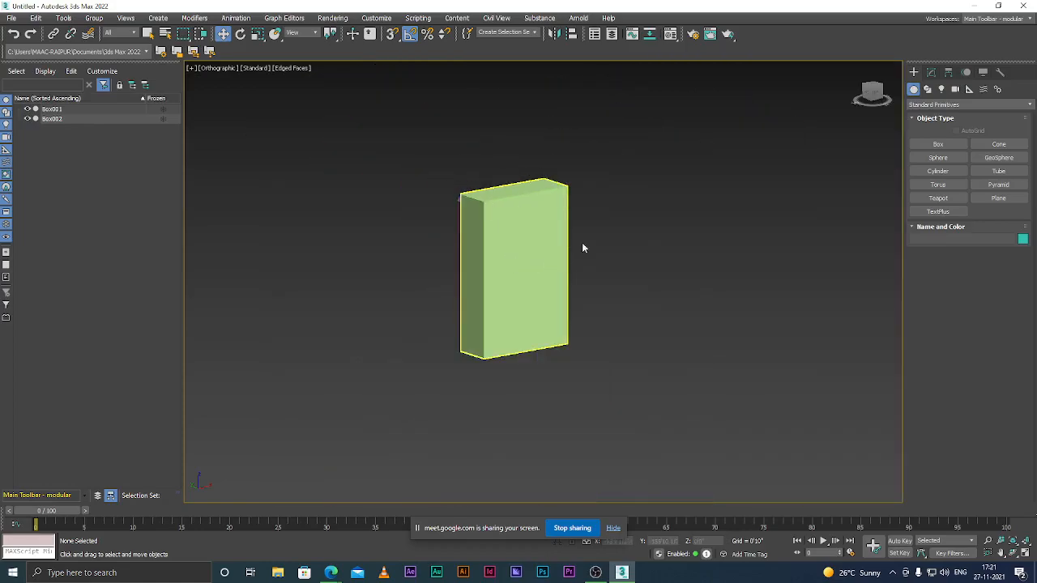
# Step: Select the green box and convert it to an Editable Poly
pyautogui.scroll(2, 539, 382)
pyautogui.scroll(-5, 544, 373)
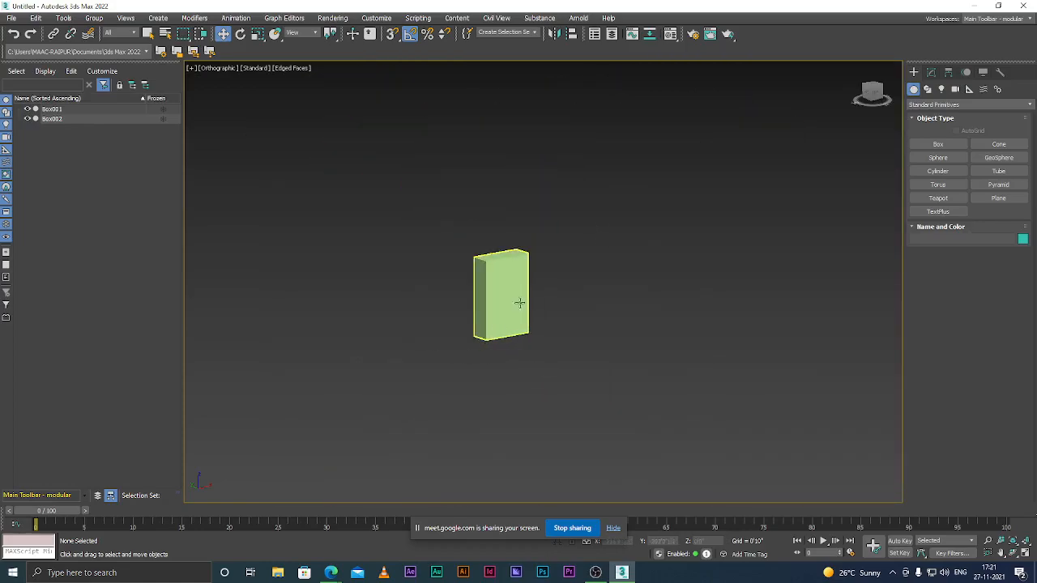
pyautogui.scroll(2, 504, 297)
pyautogui.click(477, 273)
pyautogui.scroll(4, 527, 316)
pyautogui.scroll(-2, 511, 288)
pyautogui.scroll(2, 508, 288)
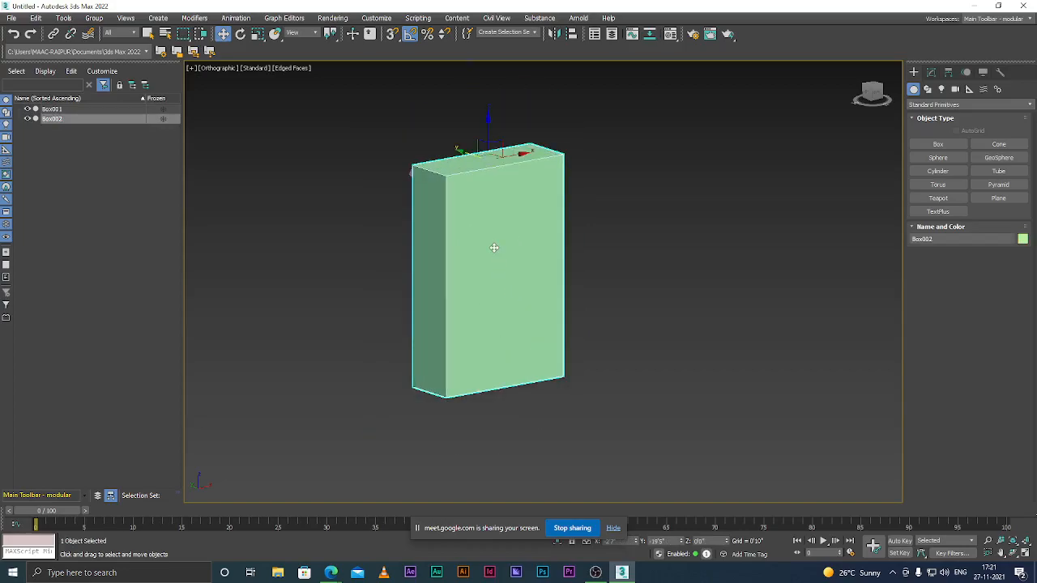
pyautogui.rightClick(500, 243)
pyautogui.moveTo(574, 361)
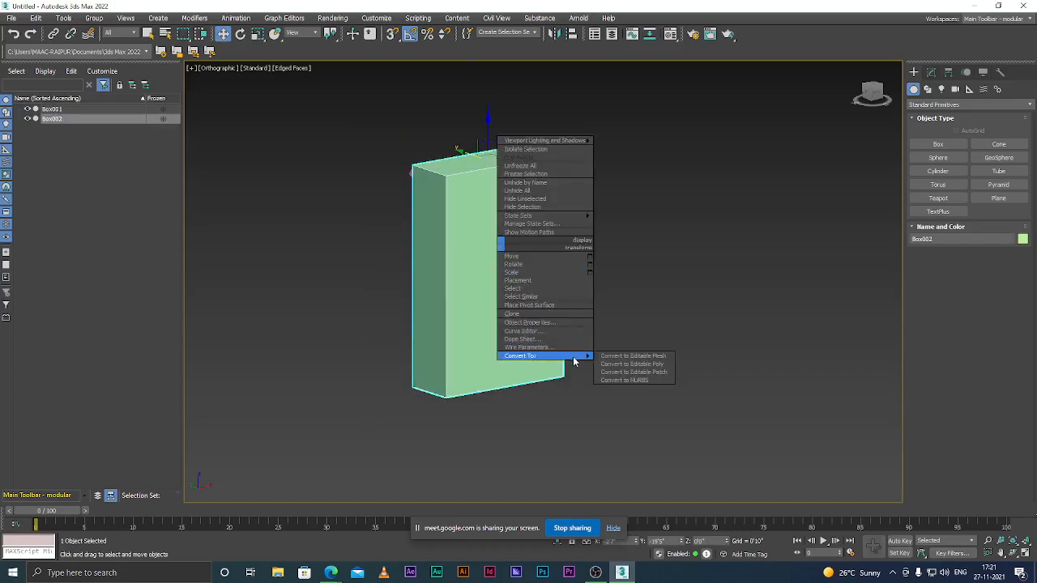
pyautogui.click(626, 364)
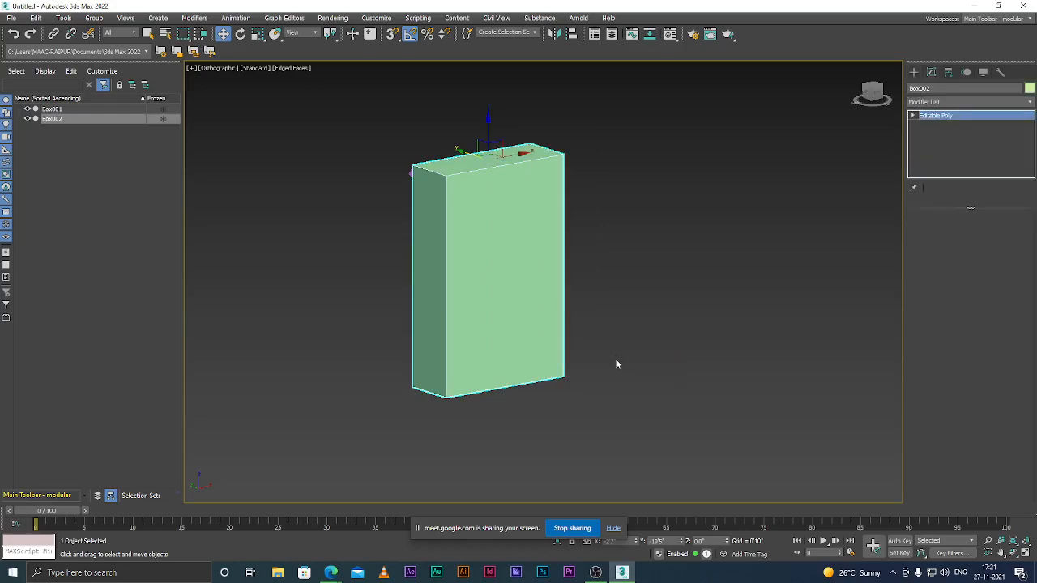
# Step: Select the pink box behind the green one, move it well clear, and point out the Select and Move tool
pyautogui.scroll(4, 444, 174)
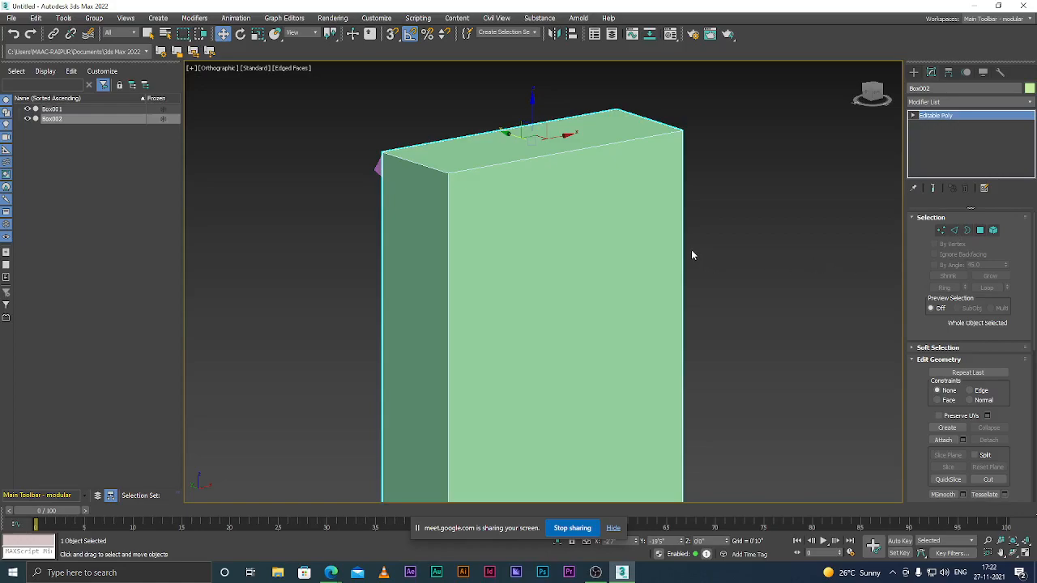
pyautogui.scroll(-3, 693, 249)
pyautogui.keyDown('alt'); pyautogui.moveTo(588, 310); pyautogui.dragTo(698, 326, button='middle'); pyautogui.keyUp('alt')
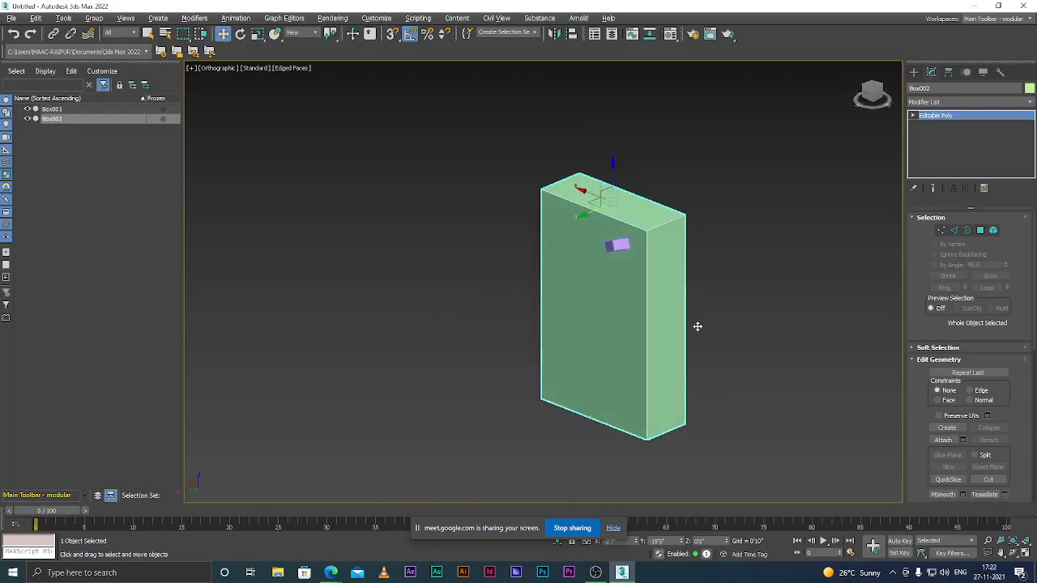
pyautogui.click(613, 246)
pyautogui.moveTo(597, 262); pyautogui.dragTo(477, 230)
pyautogui.scroll(-4, 469, 256)
pyautogui.scroll(6, 425, 306)
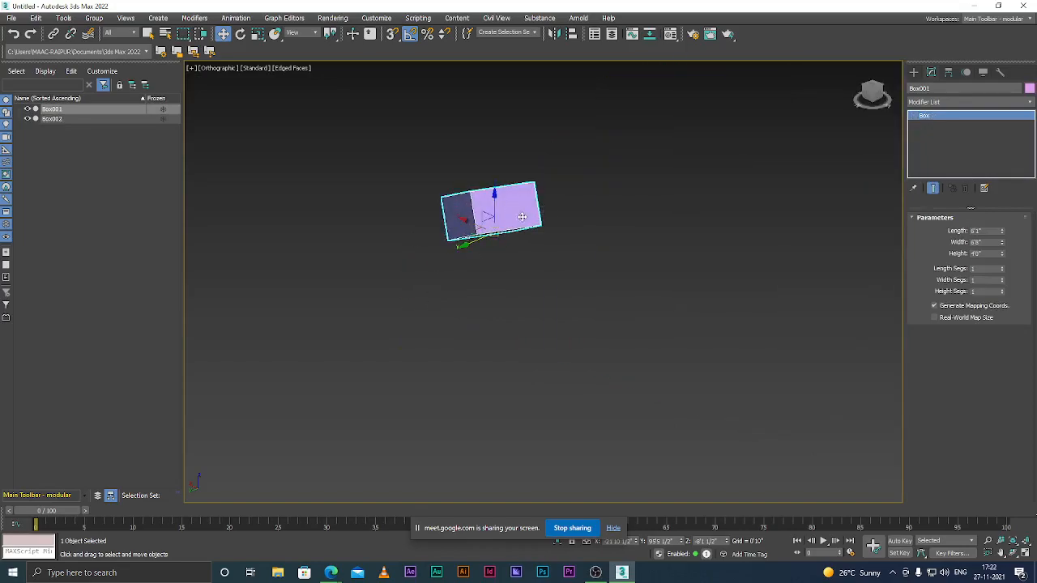
pyautogui.scroll(2, 508, 220)
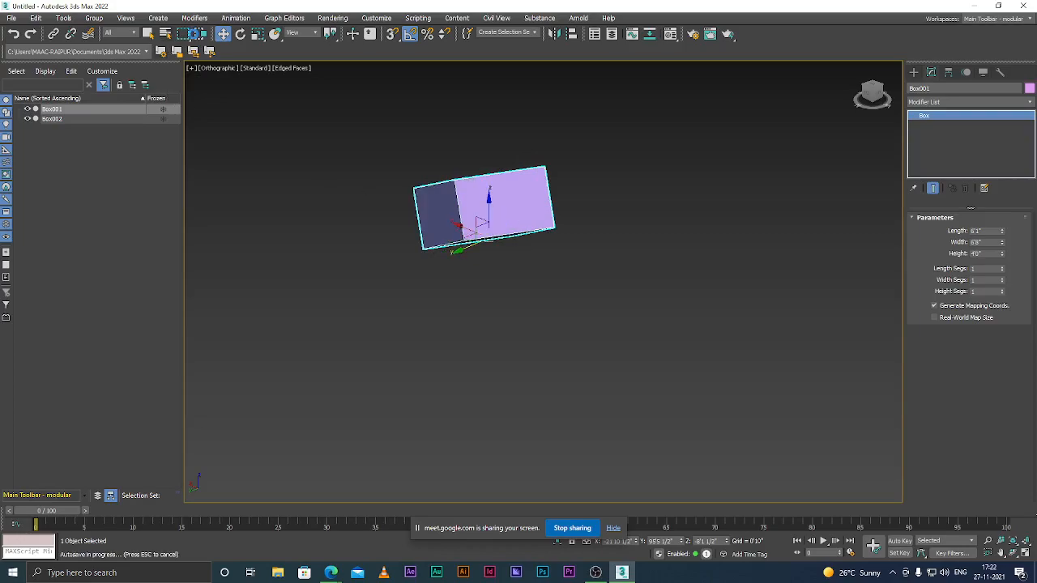
pyautogui.click(222, 35)
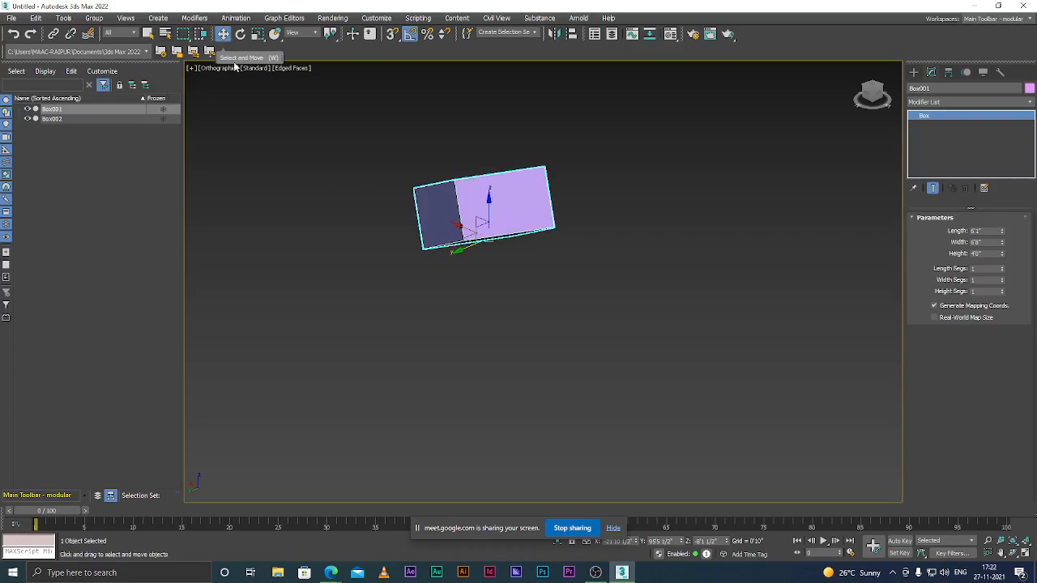
# Step: Select the green box beside the pink one to review its Editable Poly settings
pyautogui.scroll(-2, 484, 225)
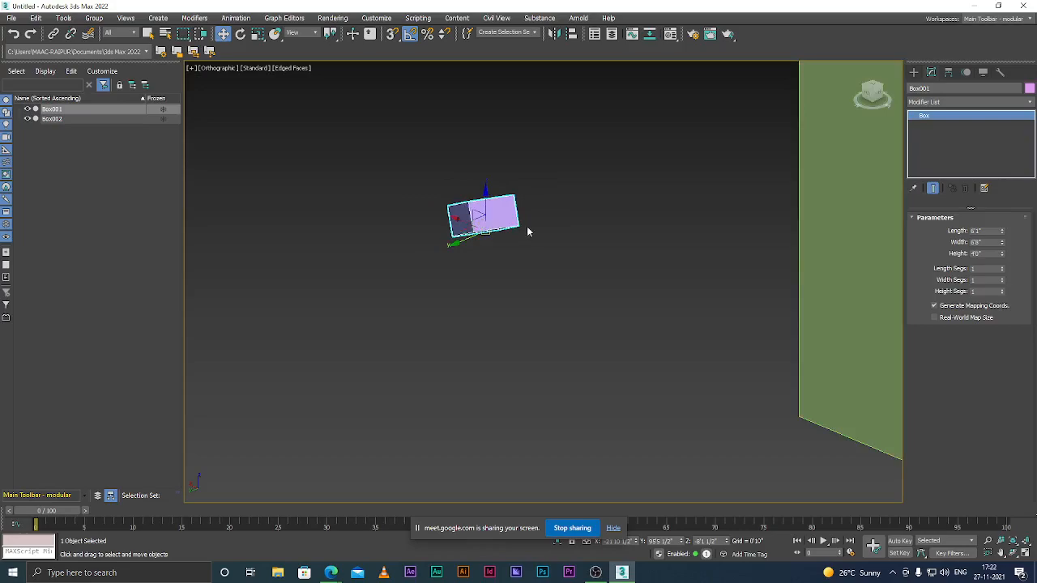
pyautogui.scroll(-4, 523, 227)
pyautogui.scroll(2, 637, 254)
pyautogui.click(660, 215)
pyautogui.click(661, 215)
pyautogui.scroll(-3, 660, 214)
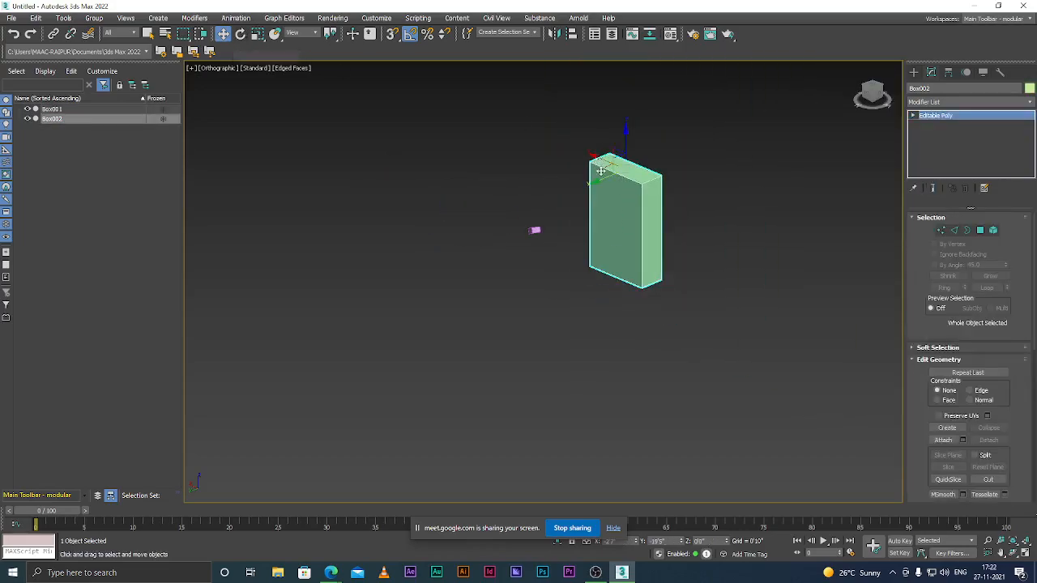
pyautogui.scroll(2, 613, 158)
pyautogui.scroll(-1, 570, 196)
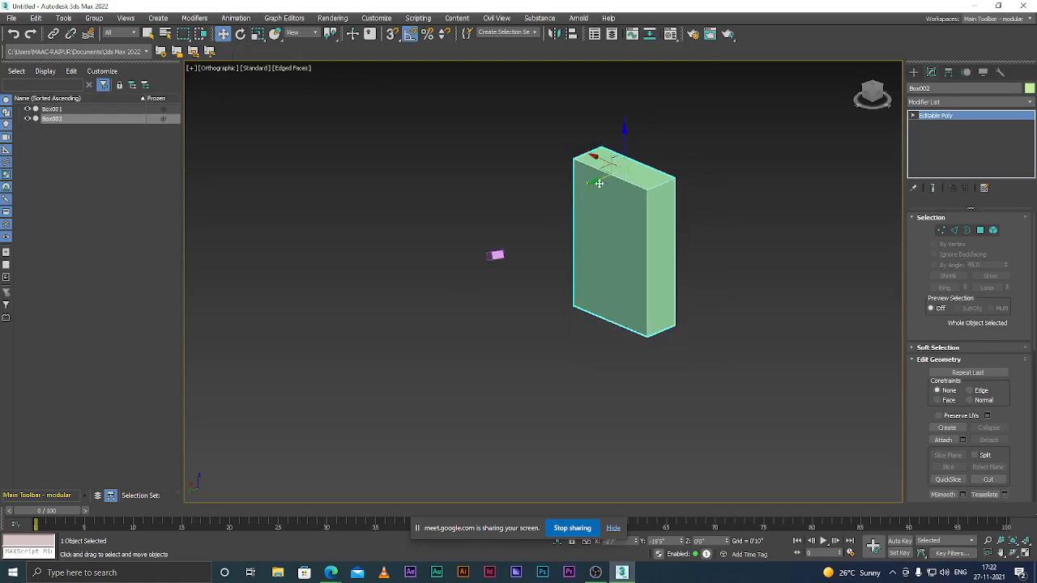
# Step: Select the pink box, frame it in the view, and convert it to an Editable Poly
pyautogui.click(491, 254)
pyautogui.press('z')
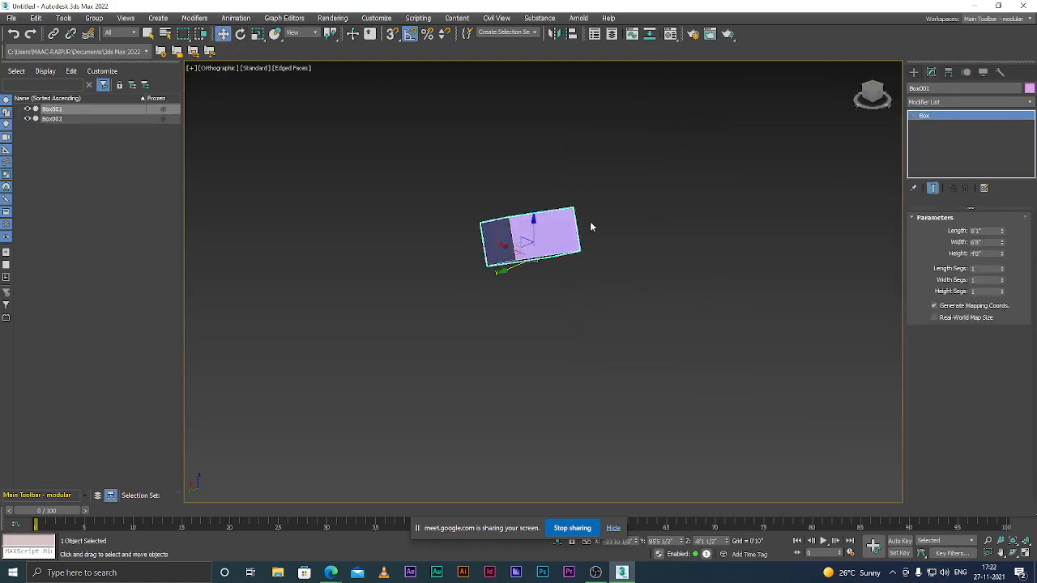
pyautogui.scroll(-2, 580, 225)
pyautogui.scroll(2, 566, 216)
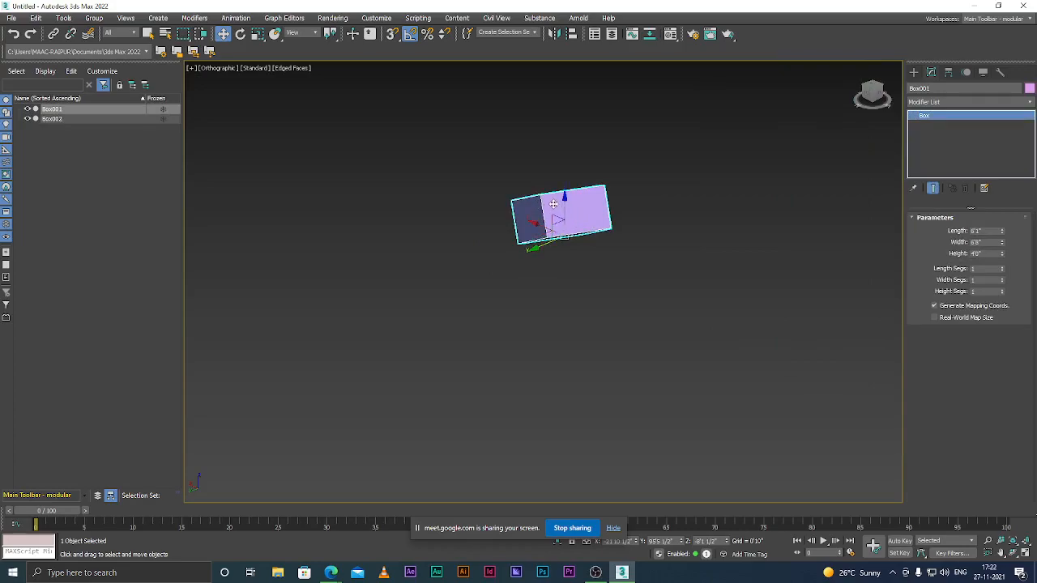
pyautogui.rightClick(554, 208)
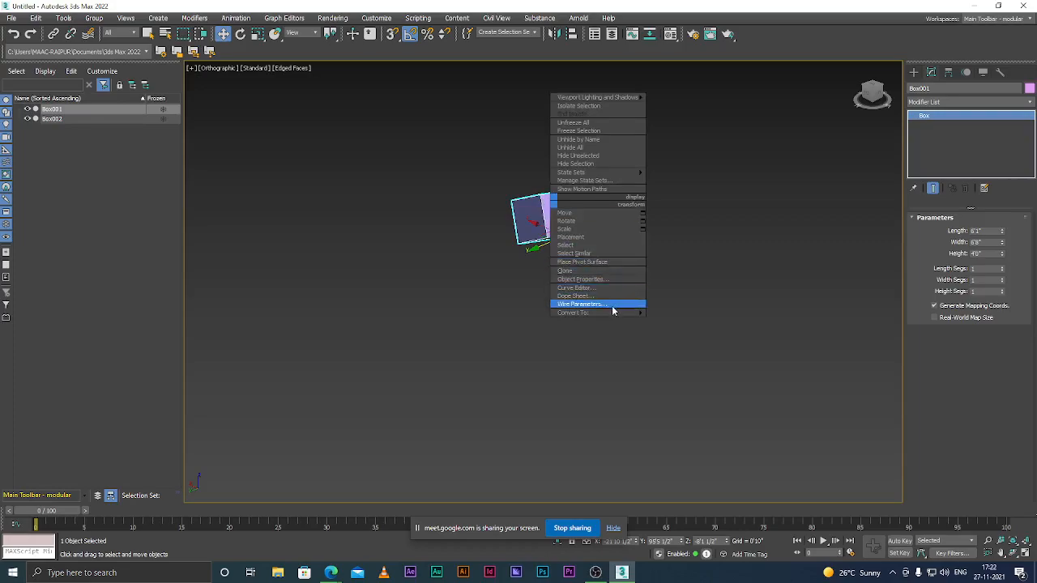
pyautogui.moveTo(606, 315)
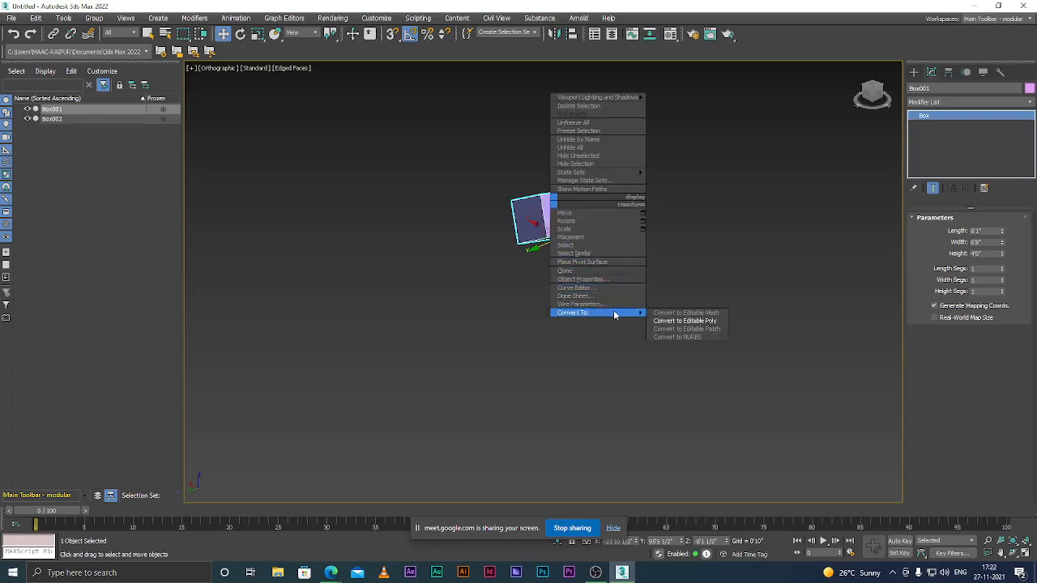
pyautogui.click(679, 322)
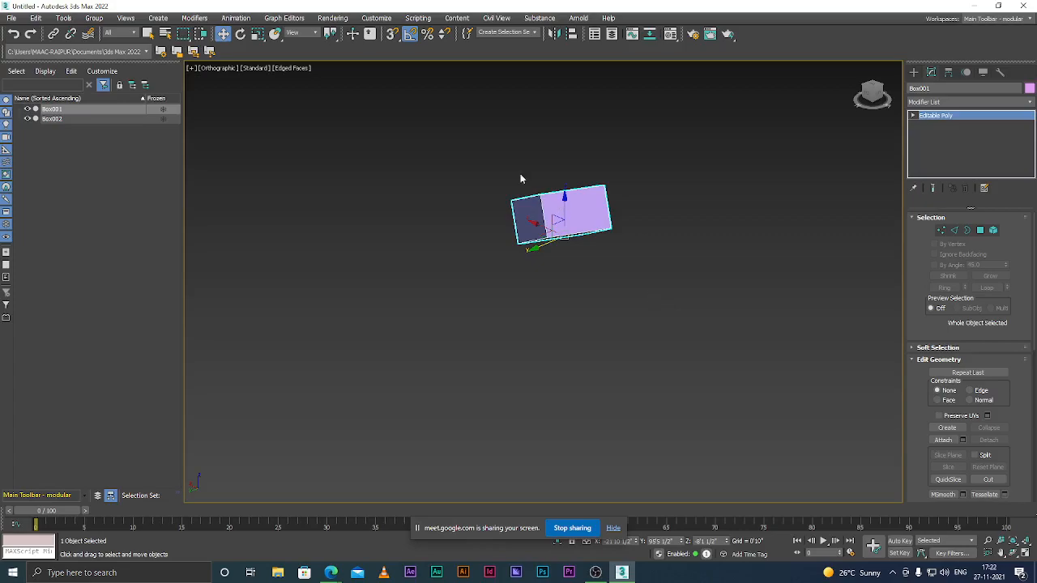
# Step: Switch the pink box to Vertex level and examine its corner points up close and from another angle
pyautogui.scroll(4, 547, 182)
pyautogui.scroll(-4, 545, 177)
pyautogui.scroll(2, 544, 177)
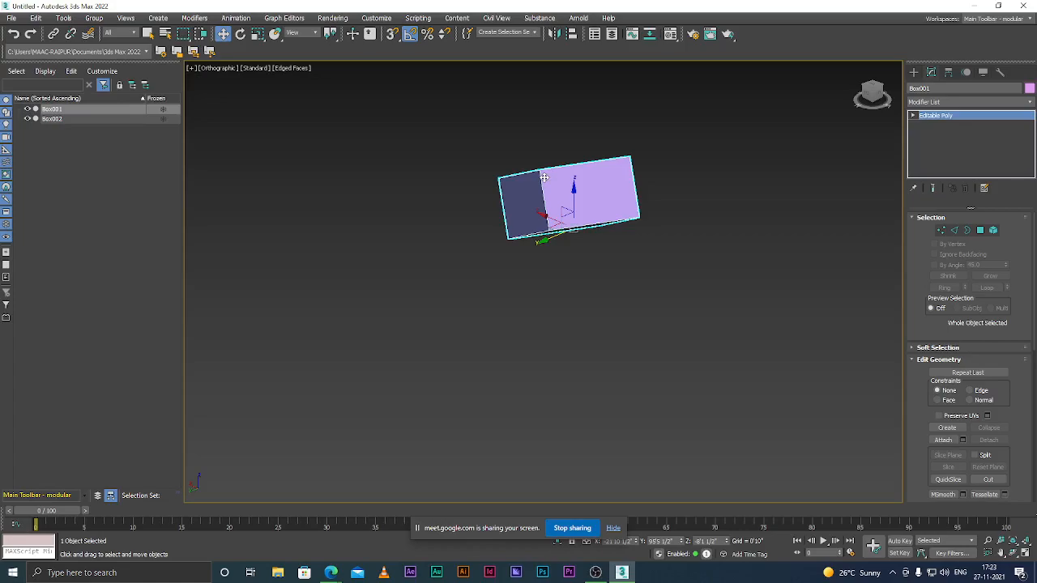
pyautogui.scroll(6, 544, 178)
pyautogui.scroll(-3, 551, 195)
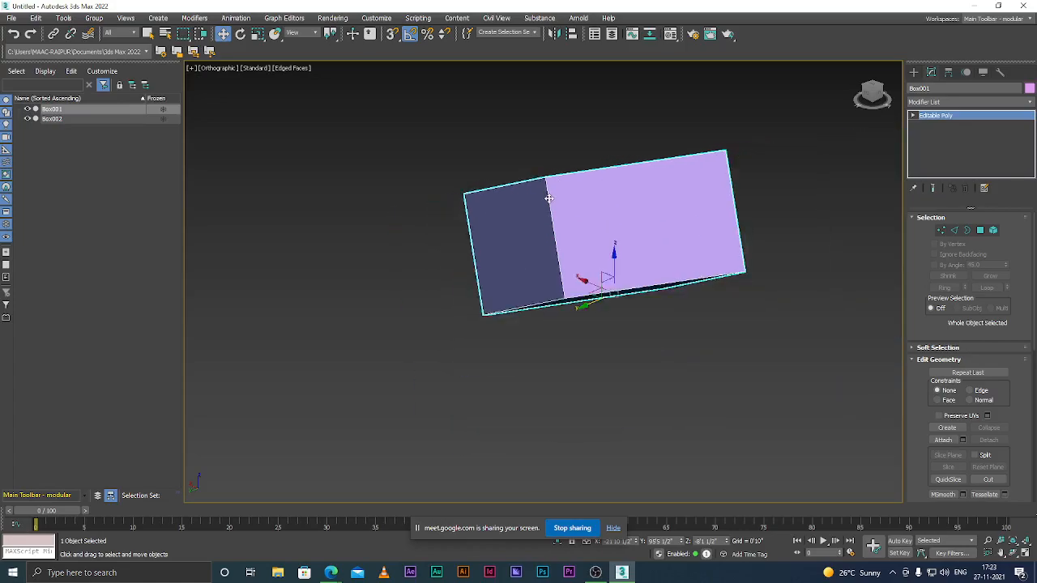
pyautogui.scroll(3, 549, 197)
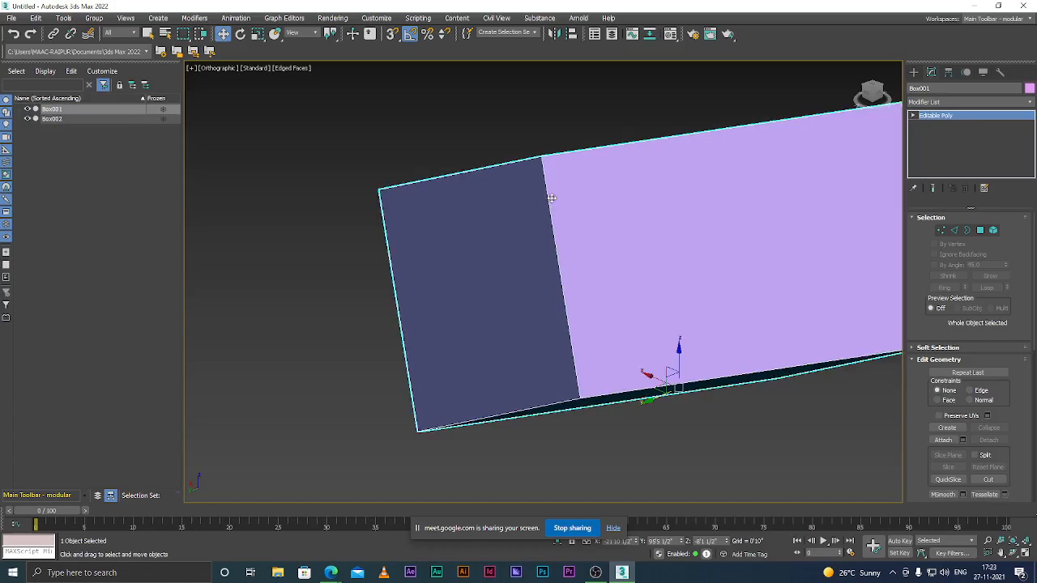
pyautogui.press('1')
pyautogui.scroll(3, 544, 156)
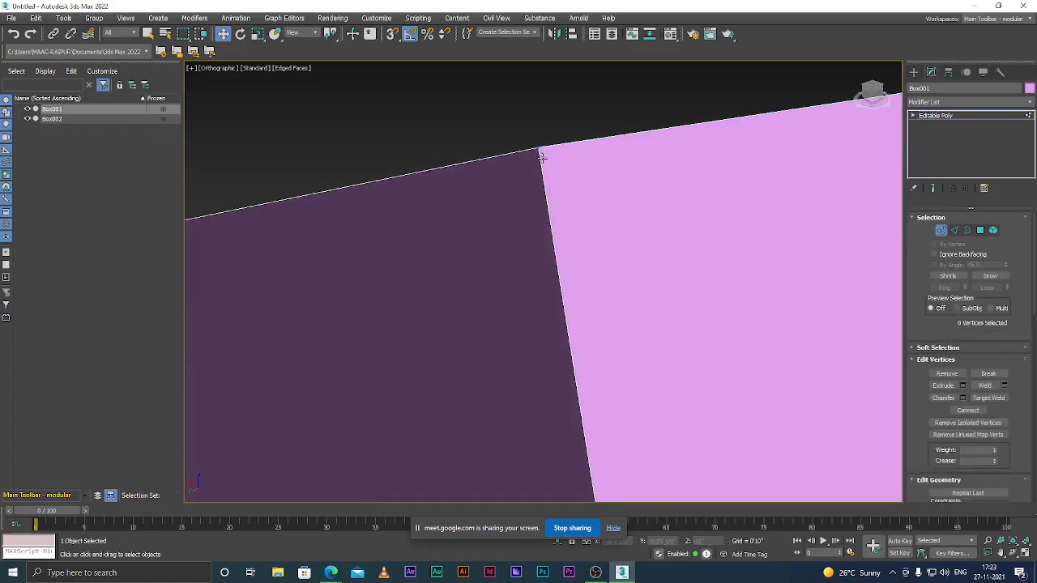
pyautogui.scroll(-5, 545, 156)
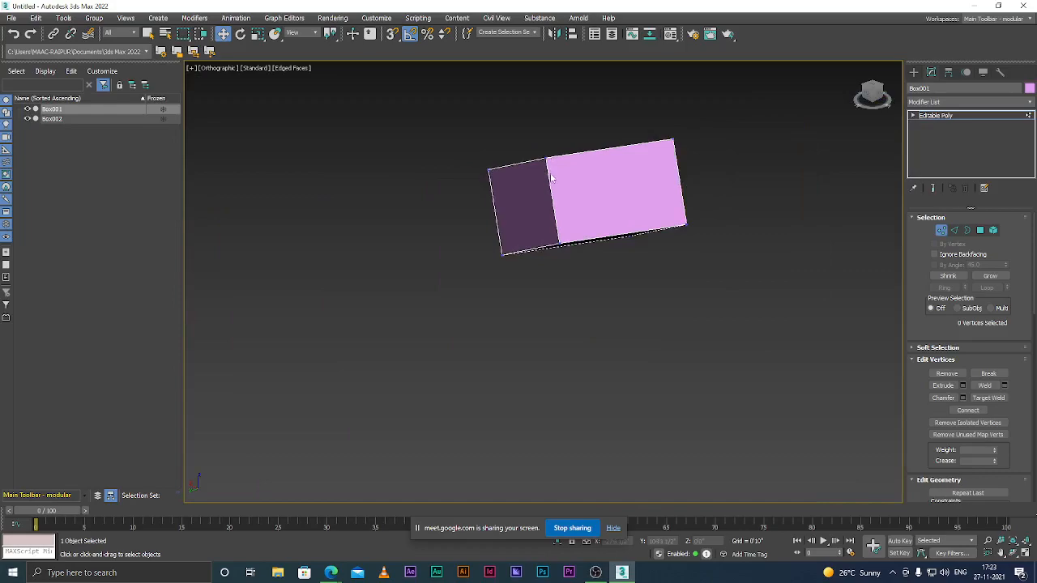
pyautogui.scroll(1, 551, 173)
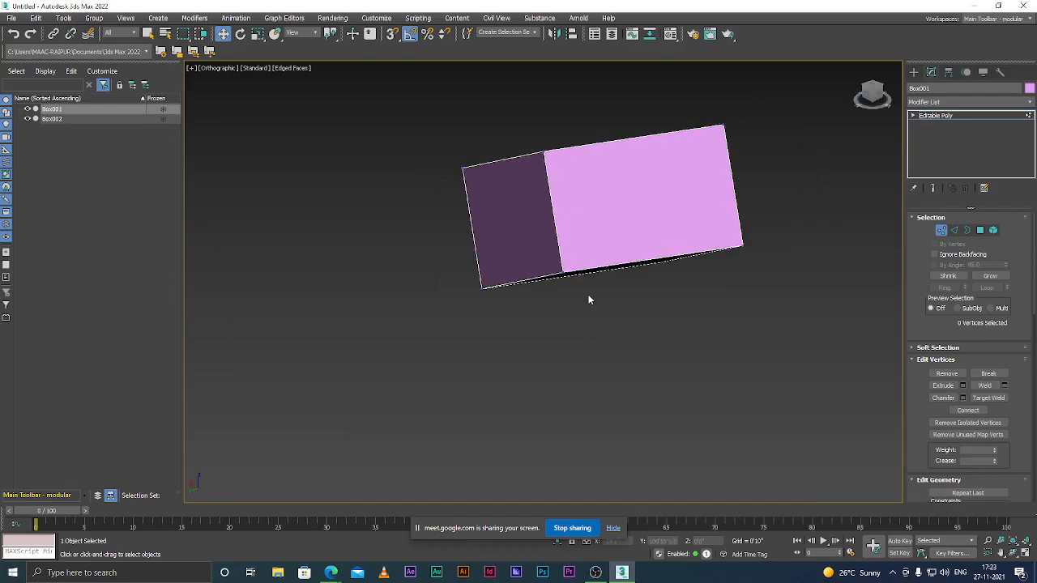
pyautogui.moveTo(586, 301)
pyautogui.mouseDown(button='middle')
pyautogui.moveTo(583, 326)
pyautogui.moveTo(613, 322)
pyautogui.moveTo(602, 296)
pyautogui.moveTo(592, 313)
pyautogui.mouseUp(button='middle')
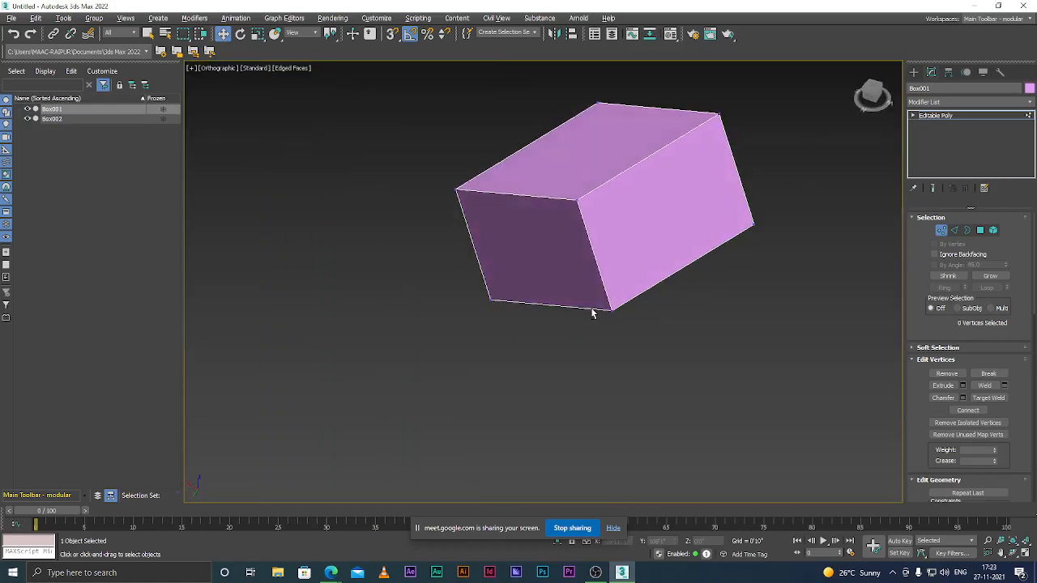
pyautogui.scroll(5, 583, 212)
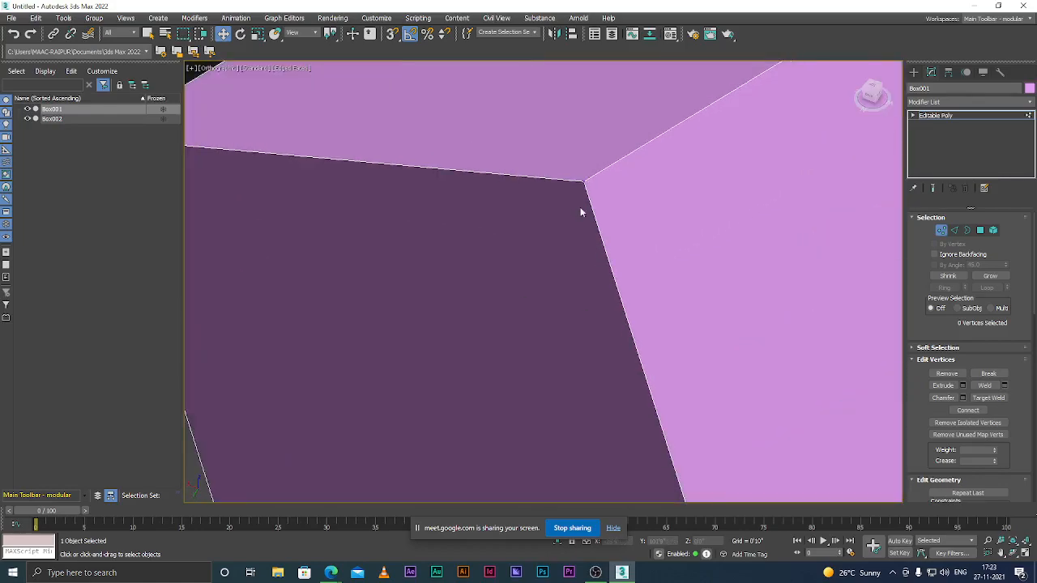
pyautogui.click(955, 231)
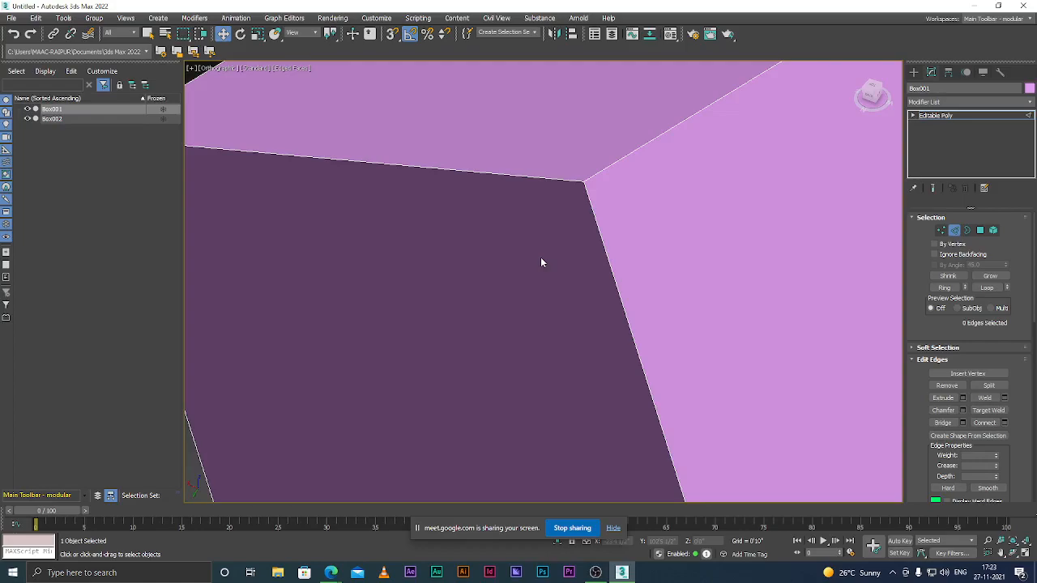
pyautogui.press('2')
pyautogui.scroll(-8, 541, 263)
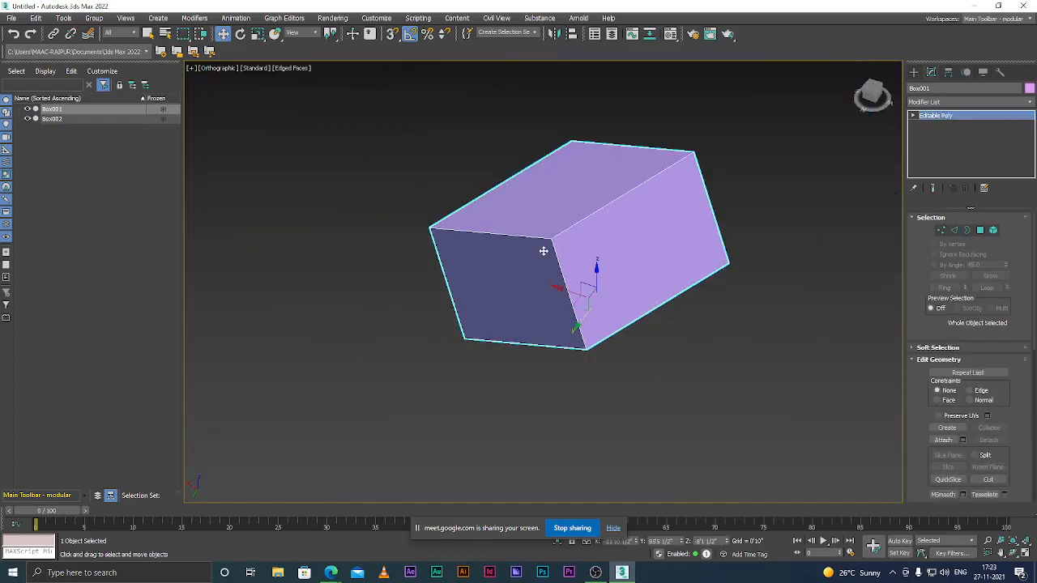
pyautogui.scroll(8, 548, 248)
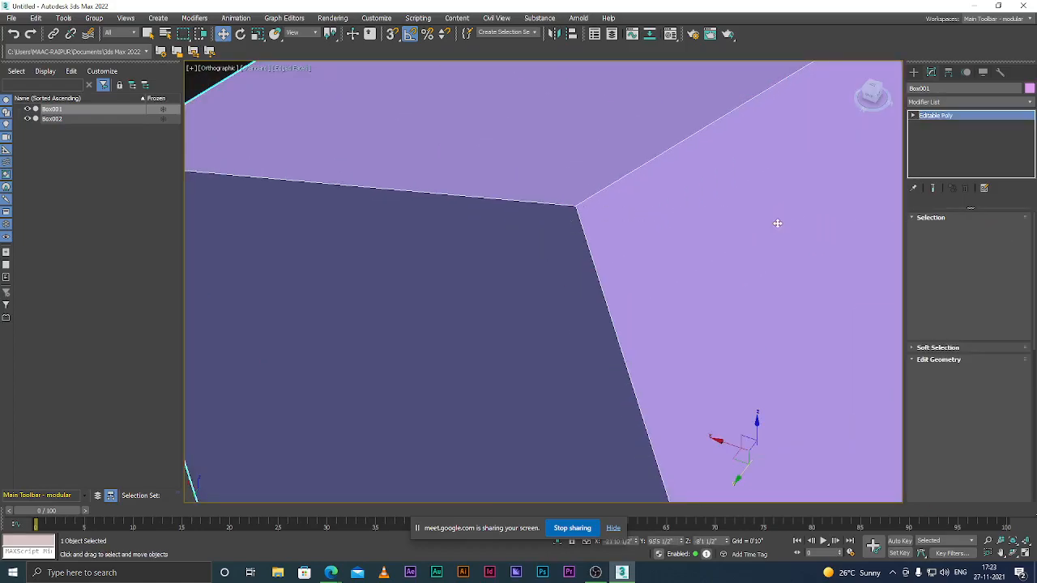
# Step: Switch the pink box to Edge level and select, one at a time, the three edges meeting at its near upper corner
pyautogui.click(954, 231)
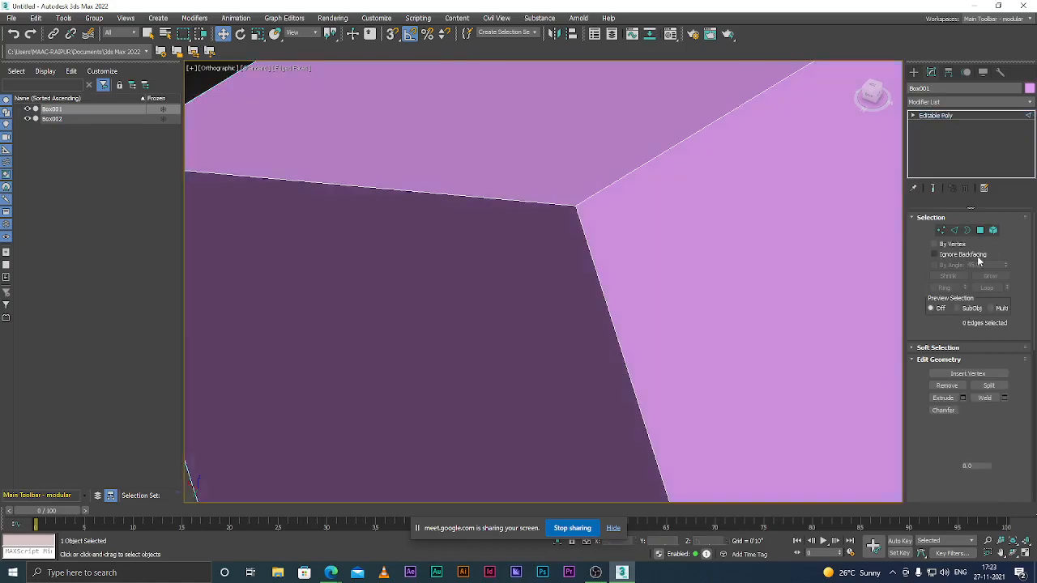
pyautogui.click(479, 196)
pyautogui.scroll(-3, 485, 215)
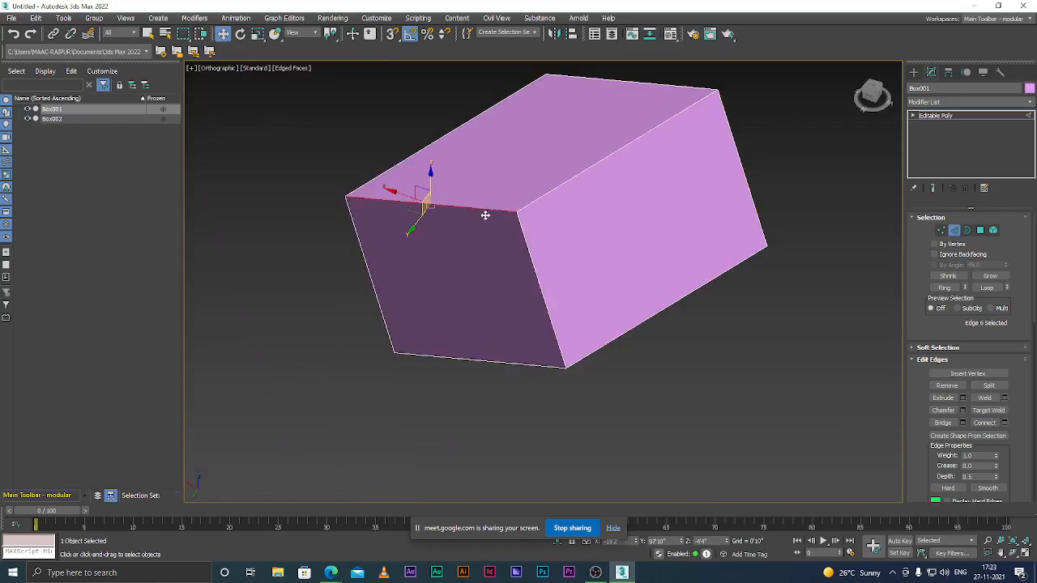
pyautogui.scroll(4, 485, 215)
pyautogui.click(546, 199)
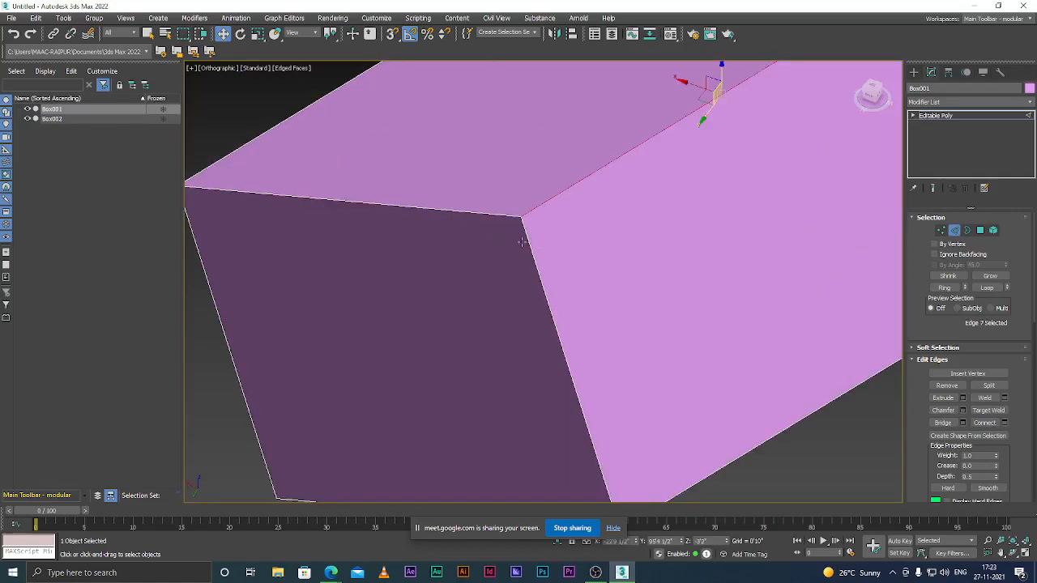
pyautogui.click(527, 239)
pyautogui.scroll(-3, 522, 234)
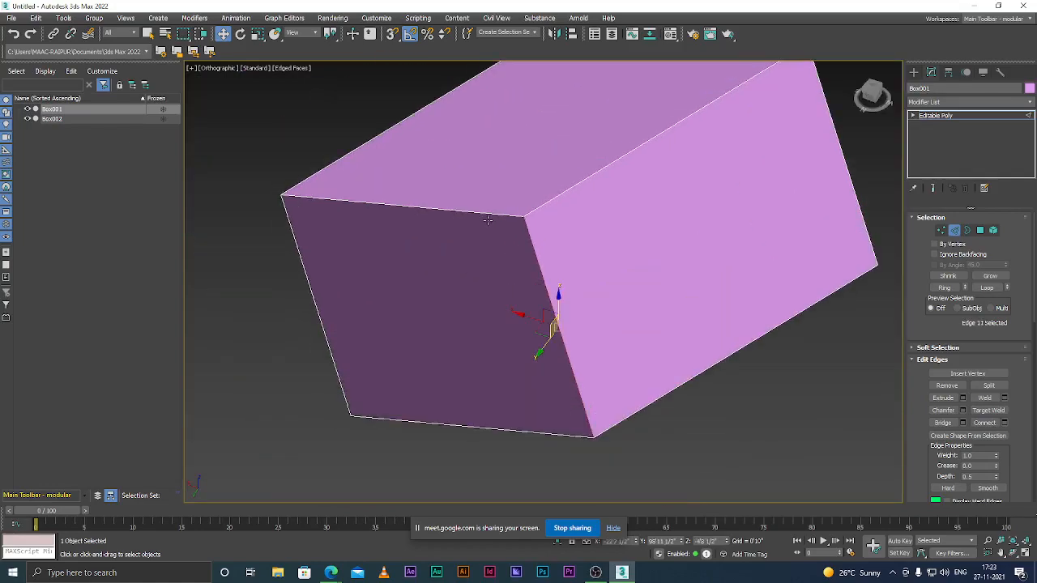
# Step: Add the end face's upper edge and the side face's upper and lower long edges to the selection, and clear it
pyautogui.scroll(3, 528, 236)
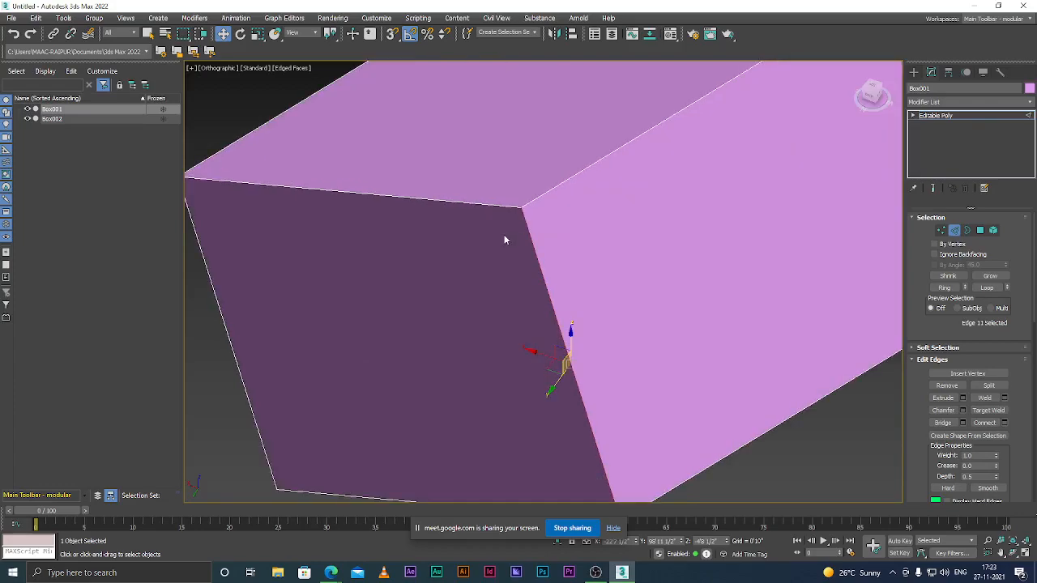
pyautogui.keyDown('ctrl'); pyautogui.click(485, 204); pyautogui.keyUp('ctrl')
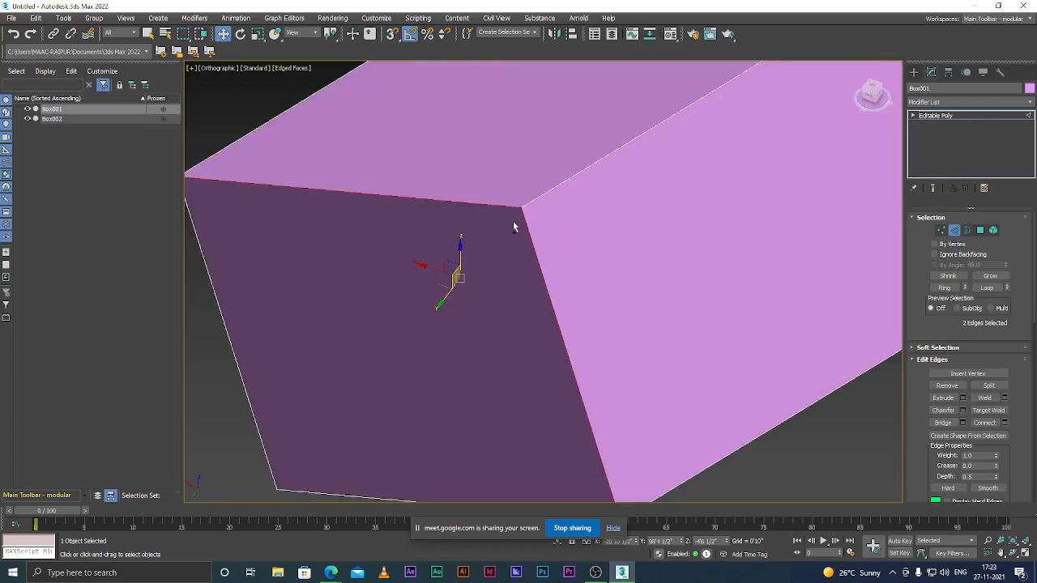
pyautogui.scroll(-5, 535, 215)
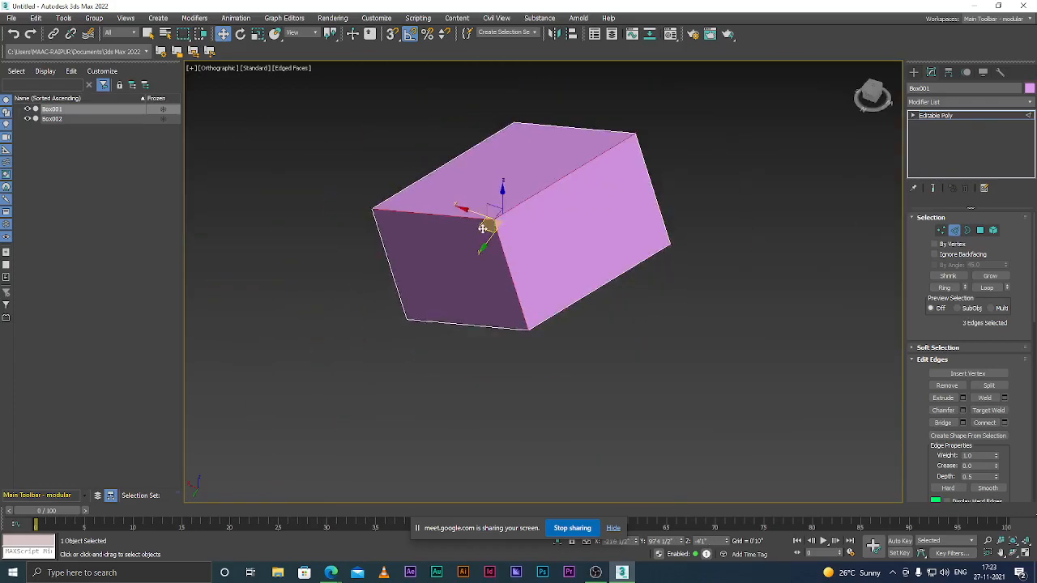
pyautogui.scroll(6, 563, 320)
pyautogui.scroll(-6, 551, 292)
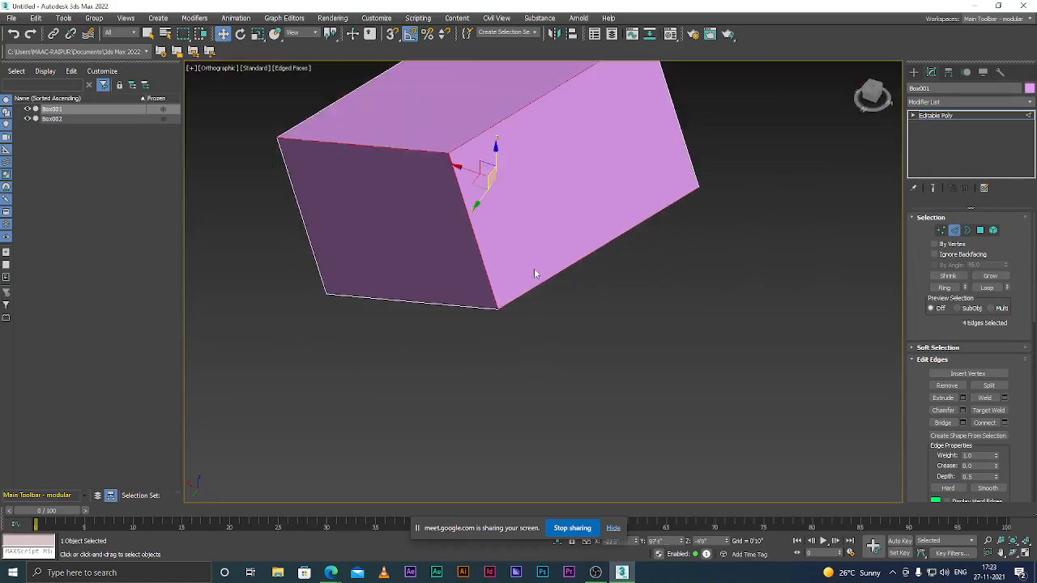
pyautogui.click(530, 254)
pyautogui.scroll(6, 512, 248)
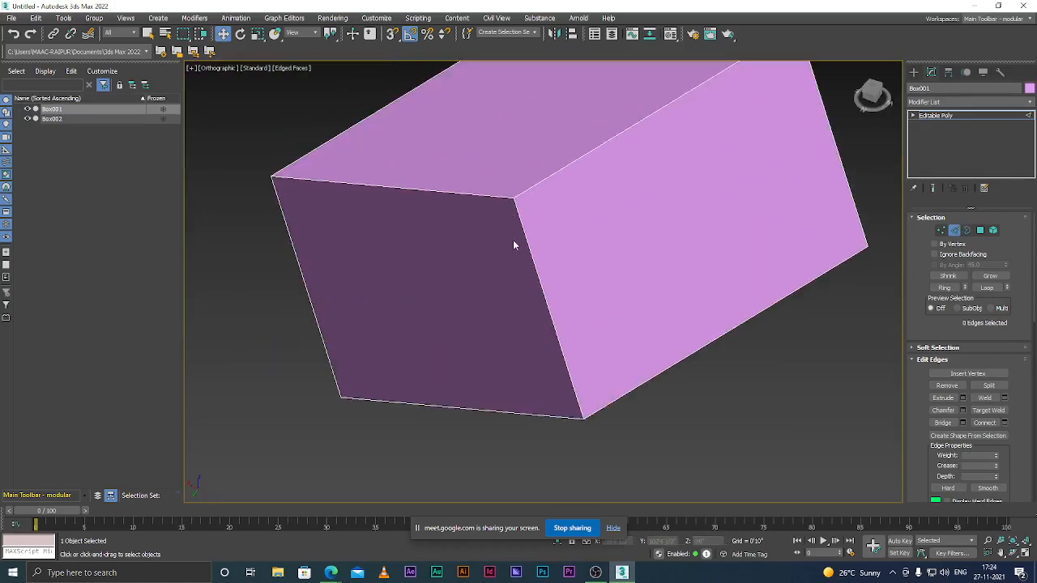
# Step: Switch the pink box to Border level and examine its edges around the near upper corner
pyautogui.click(969, 231)
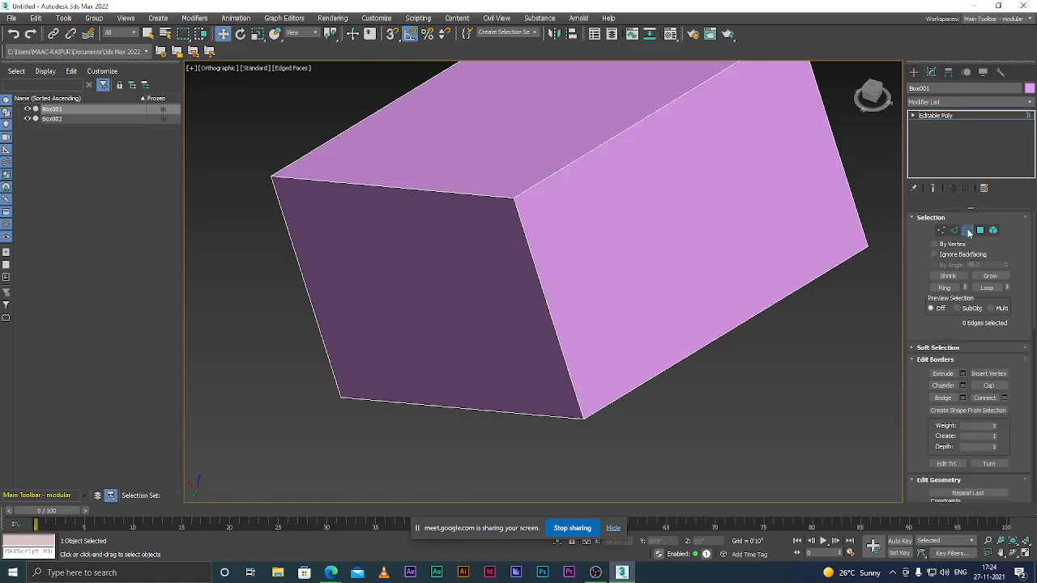
pyautogui.scroll(-2, 606, 273)
pyautogui.scroll(-2, 591, 251)
pyautogui.scroll(5, 585, 235)
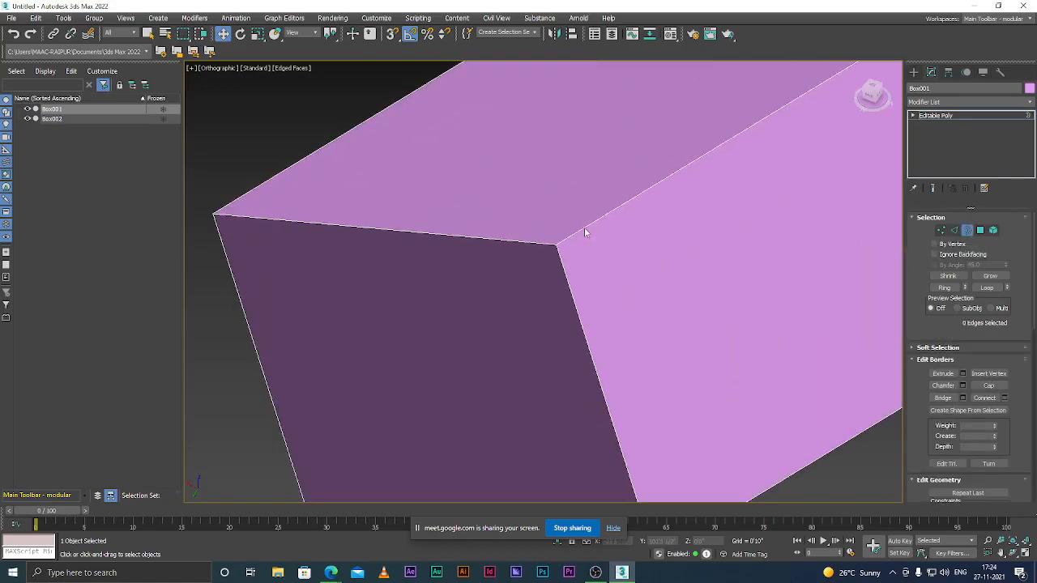
pyautogui.scroll(-5, 477, 261)
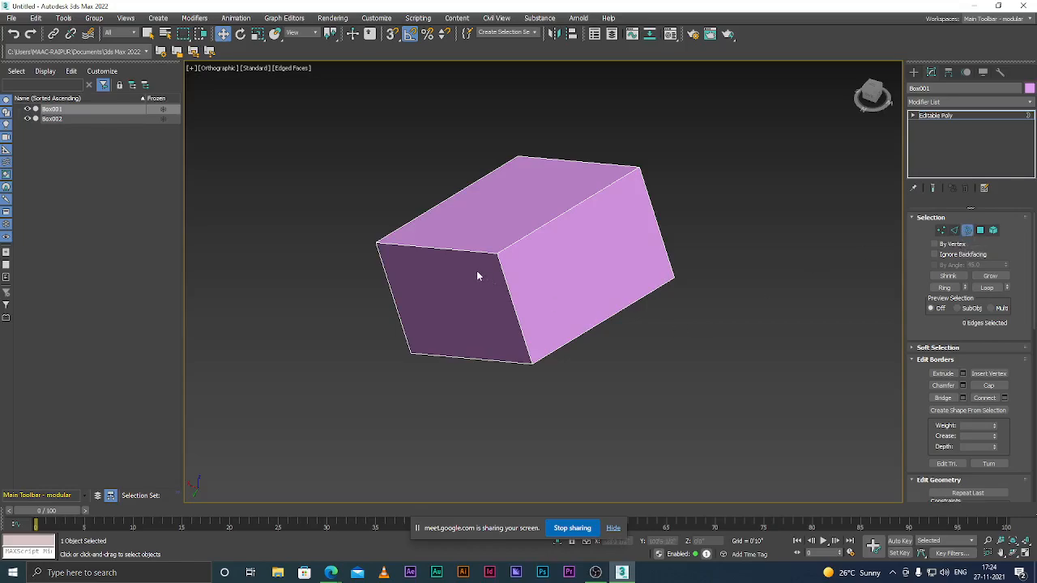
# Step: Switch the pink box to Polygon level and select its top face
pyautogui.scroll(2, 477, 271)
pyautogui.click(980, 231)
pyautogui.click(540, 174)
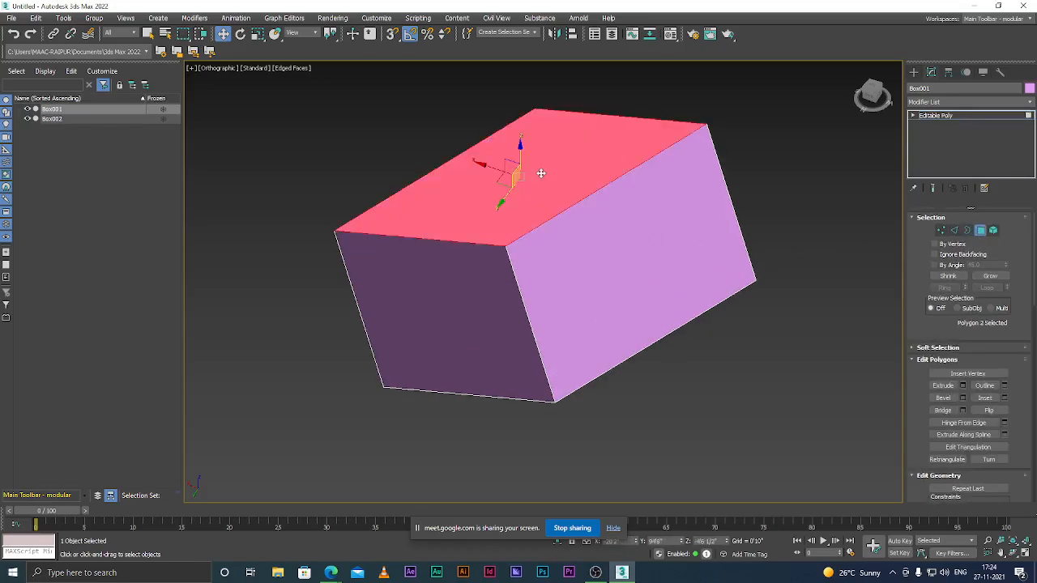
pyautogui.scroll(3, 519, 179)
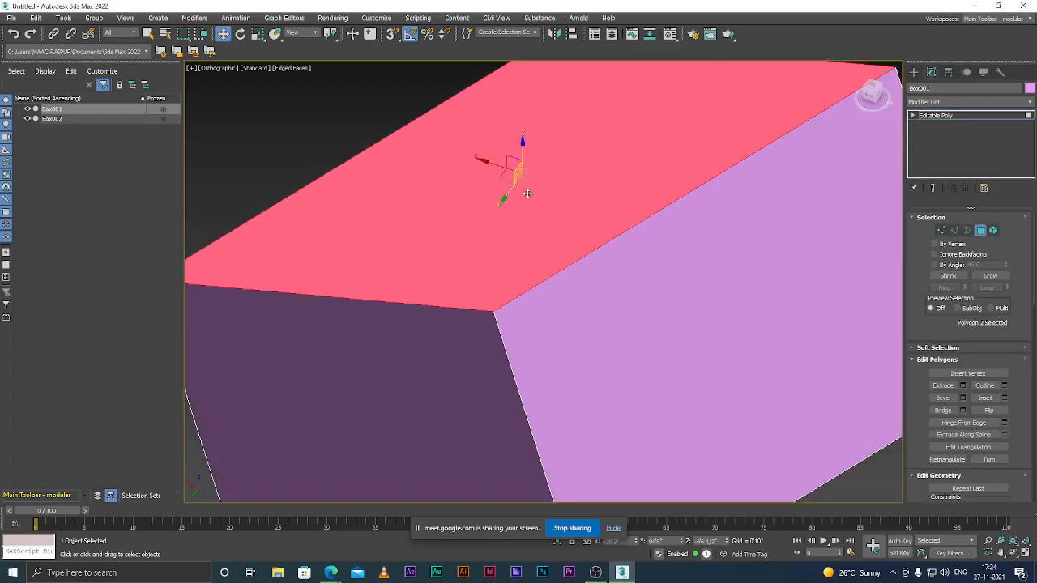
pyautogui.scroll(-4, 523, 190)
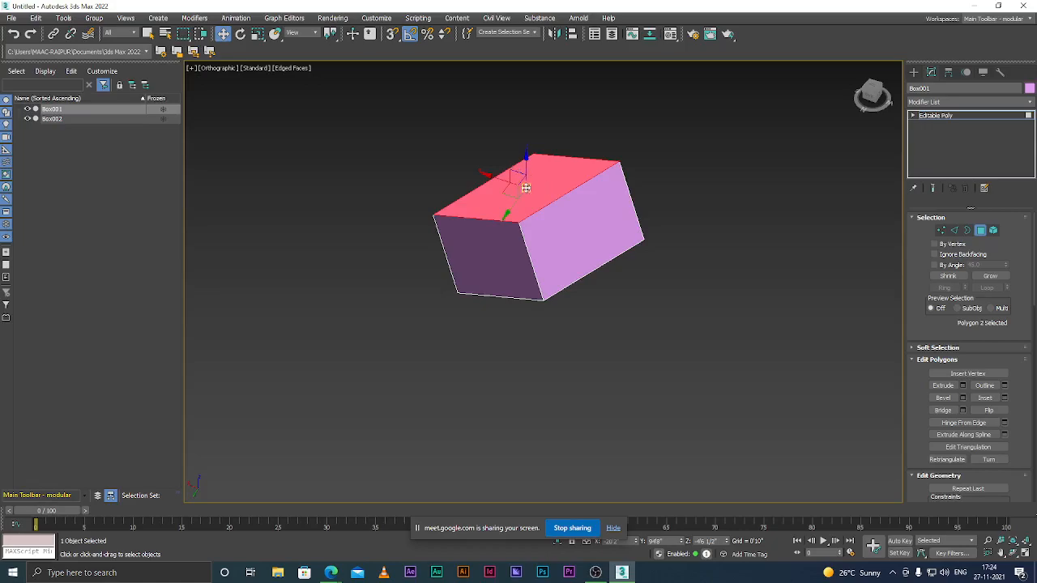
pyautogui.scroll(3, 526, 188)
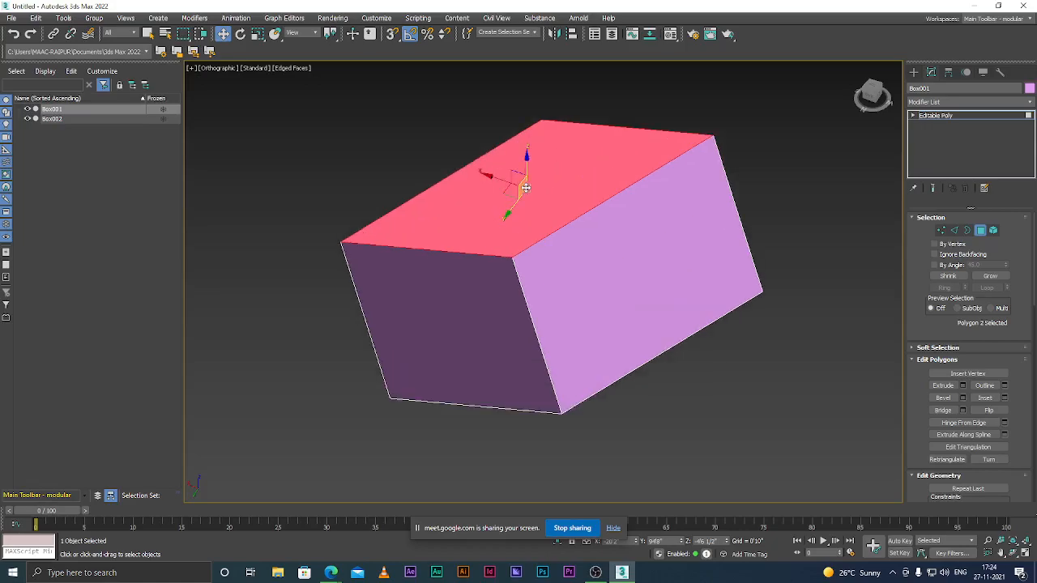
# Step: Delete the pink box's selected top face, and select the opening's near short edge at Edge level
pyautogui.press('Delete')
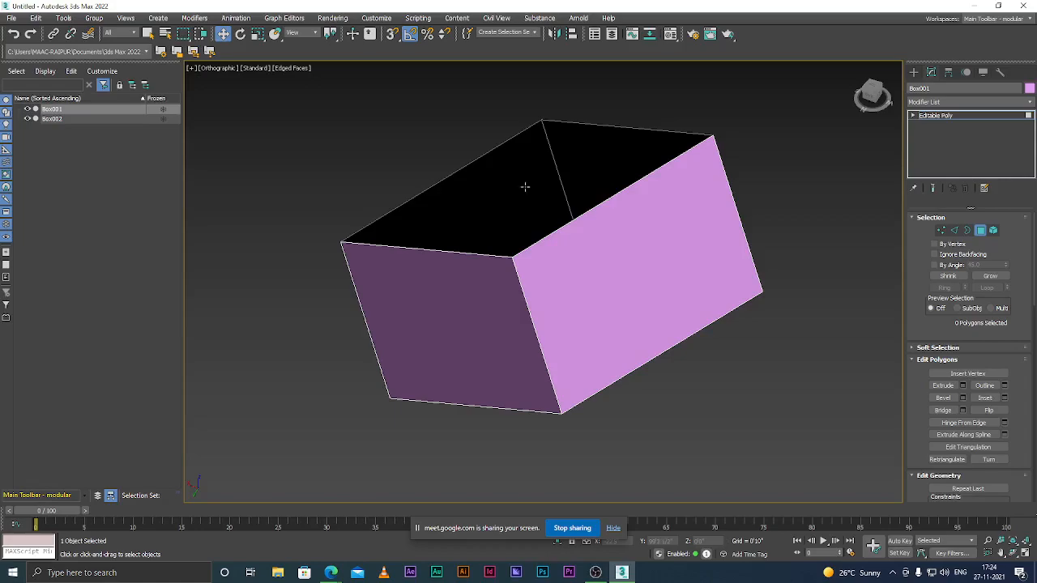
pyautogui.press('2')
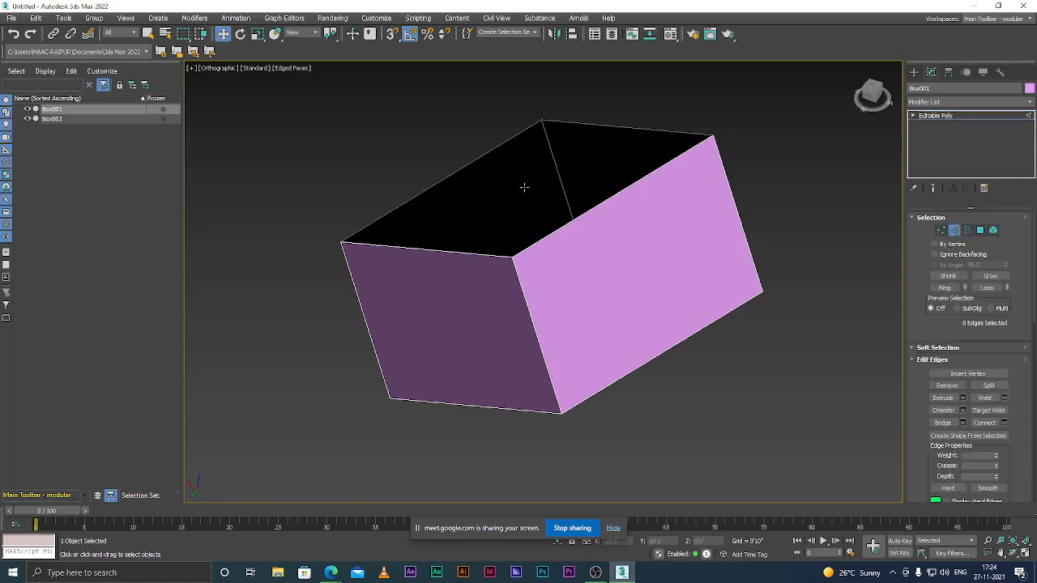
pyautogui.scroll(5, 478, 261)
pyautogui.click(493, 241)
pyautogui.scroll(-3, 478, 245)
pyautogui.scroll(2, 458, 234)
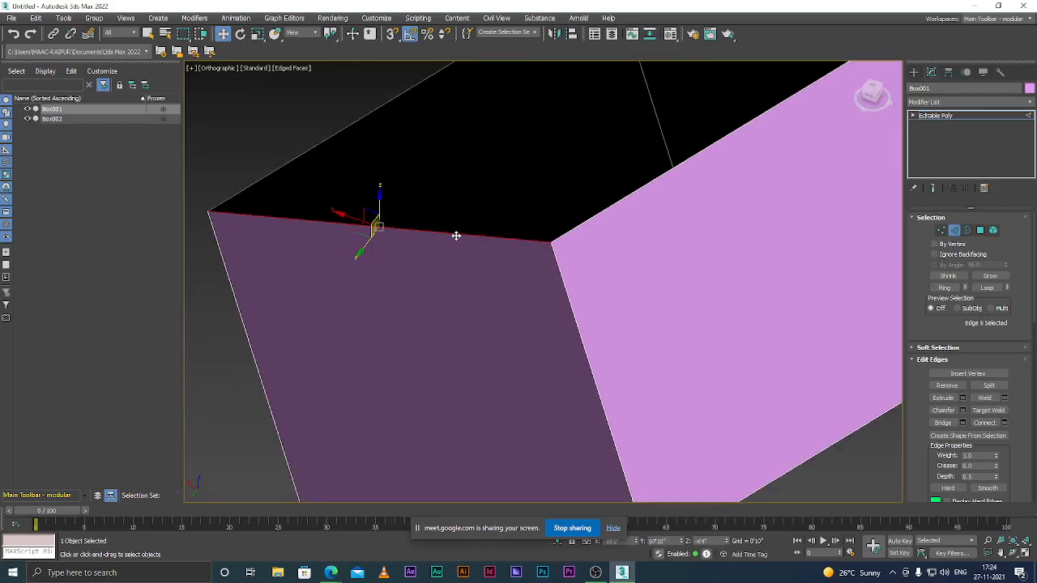
pyautogui.scroll(-3, 609, 275)
pyautogui.scroll(3, 555, 243)
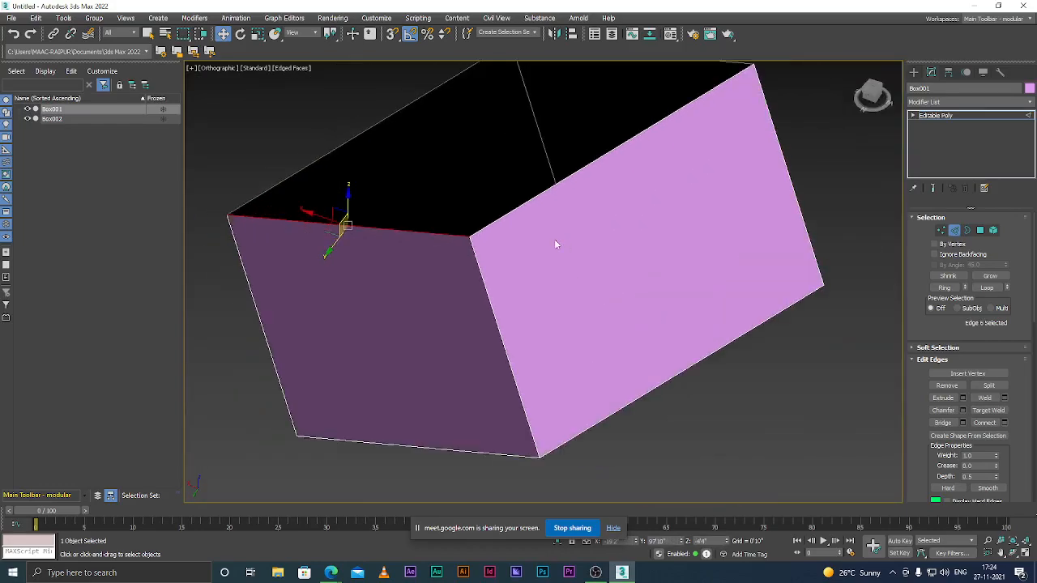
# Step: Add the opening's other three edges to the selection so the whole rim is selected
pyautogui.keyDown('ctrl'); pyautogui.click(522, 206); pyautogui.keyUp('ctrl')
pyautogui.scroll(-10, 513, 247)
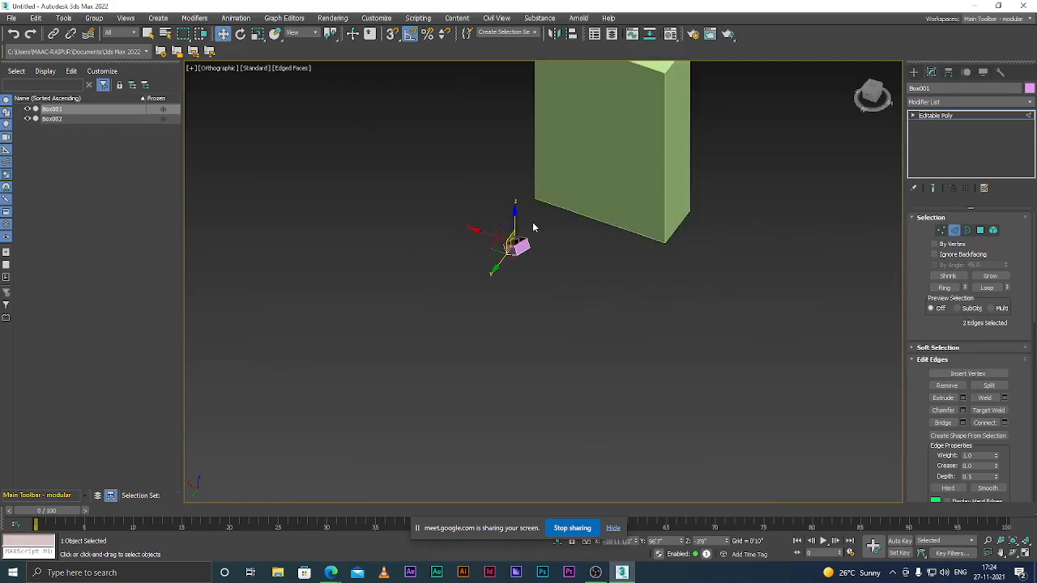
pyautogui.scroll(9, 511, 242)
pyautogui.keyDown('ctrl'); pyautogui.click(556, 195); pyautogui.keyUp('ctrl')
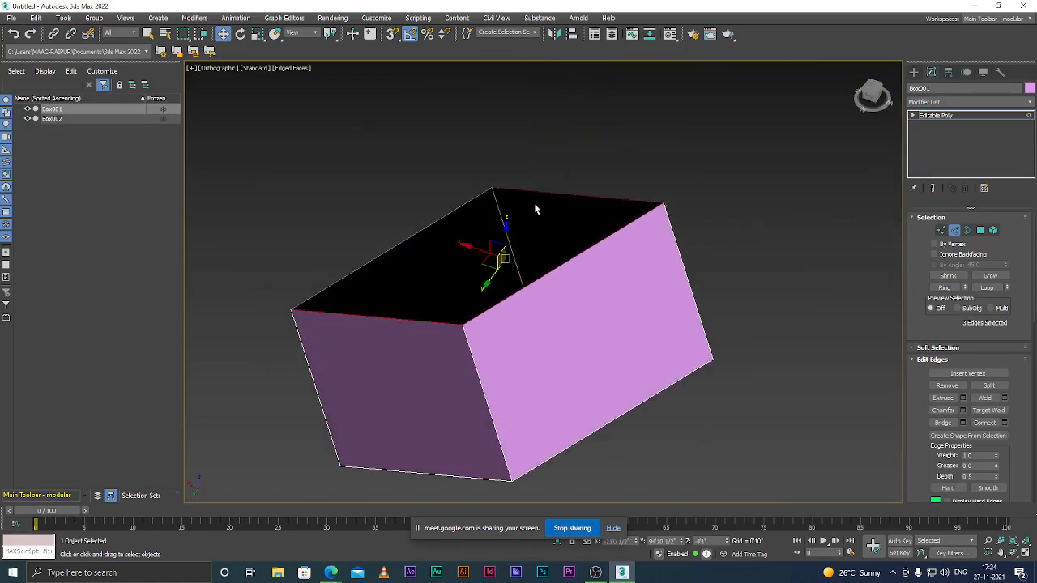
pyautogui.keyDown('ctrl'); pyautogui.click(447, 215); pyautogui.keyUp('ctrl')
pyautogui.scroll(-3, 441, 213)
pyautogui.scroll(3, 435, 253)
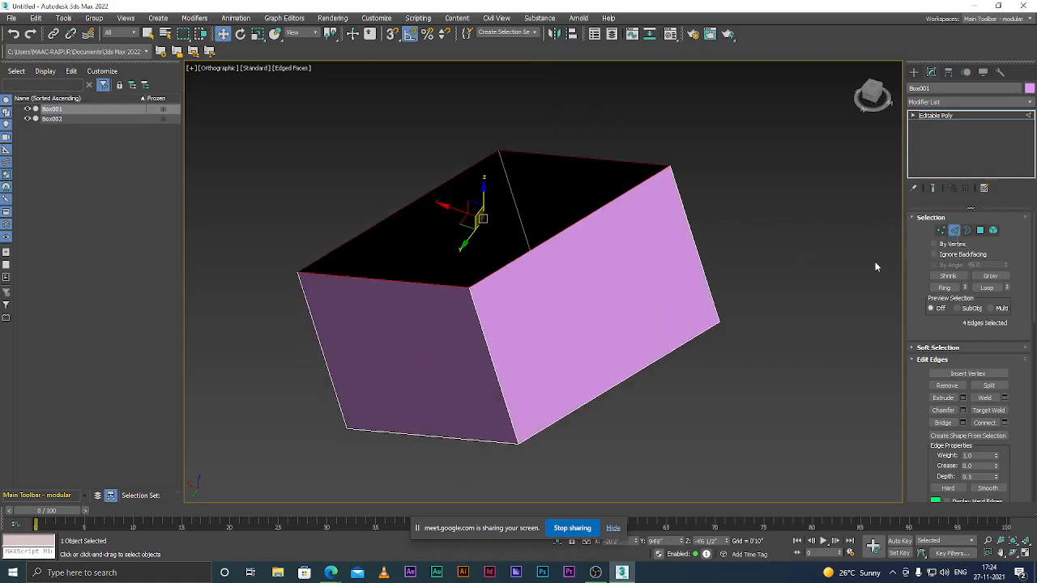
# Step: Switch the pink box to Border level with the rim selected, and clear the selection
pyautogui.press('3')
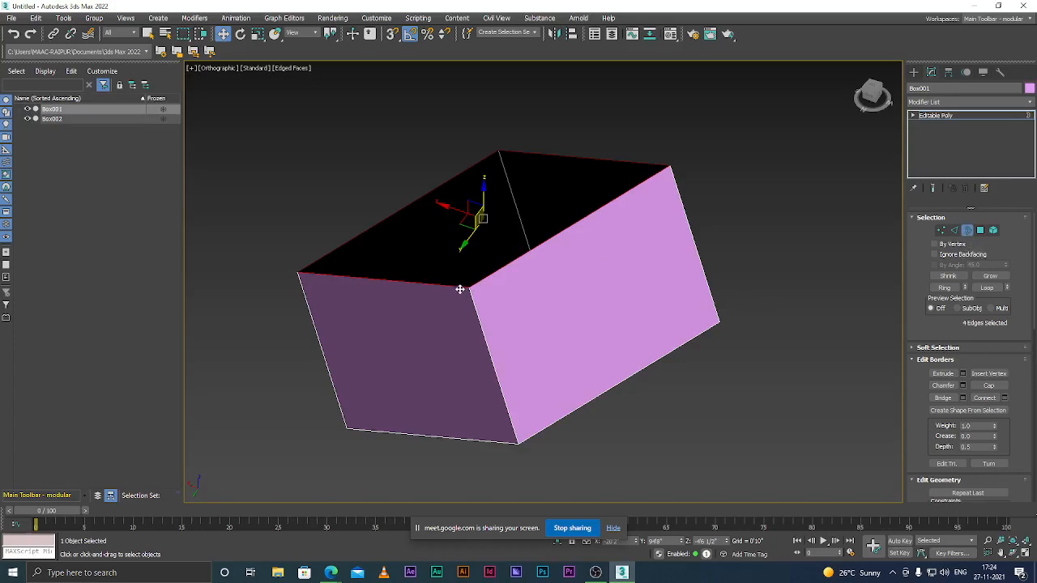
pyautogui.scroll(5, 474, 294)
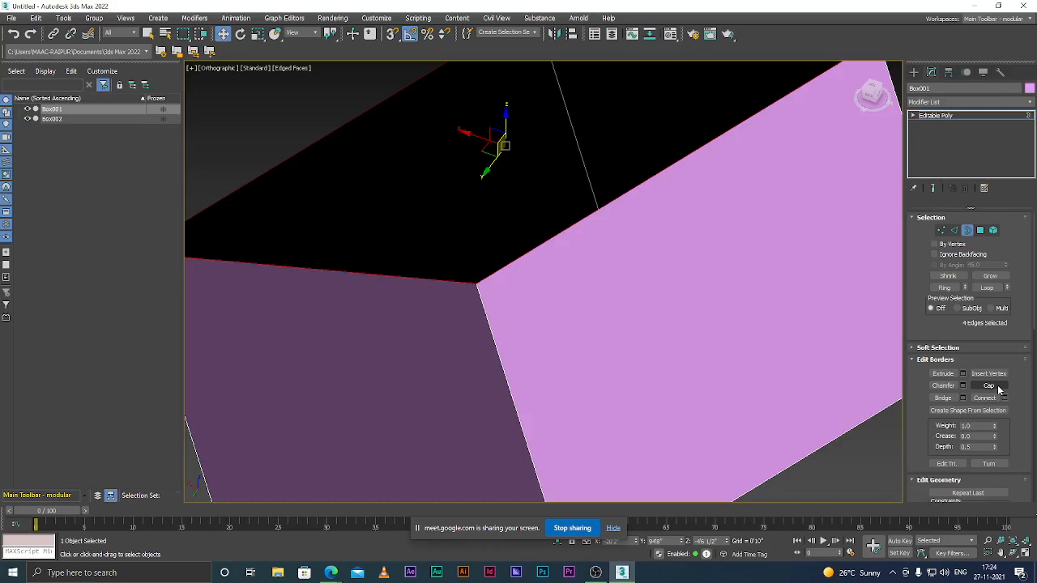
pyautogui.scroll(-10, 478, 150)
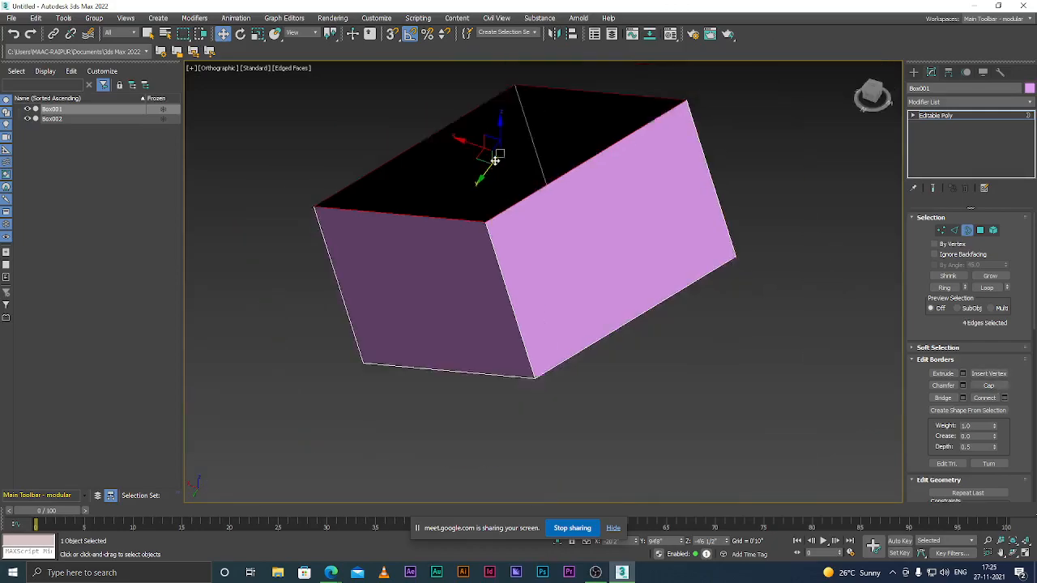
pyautogui.click(462, 143)
pyautogui.scroll(6, 474, 162)
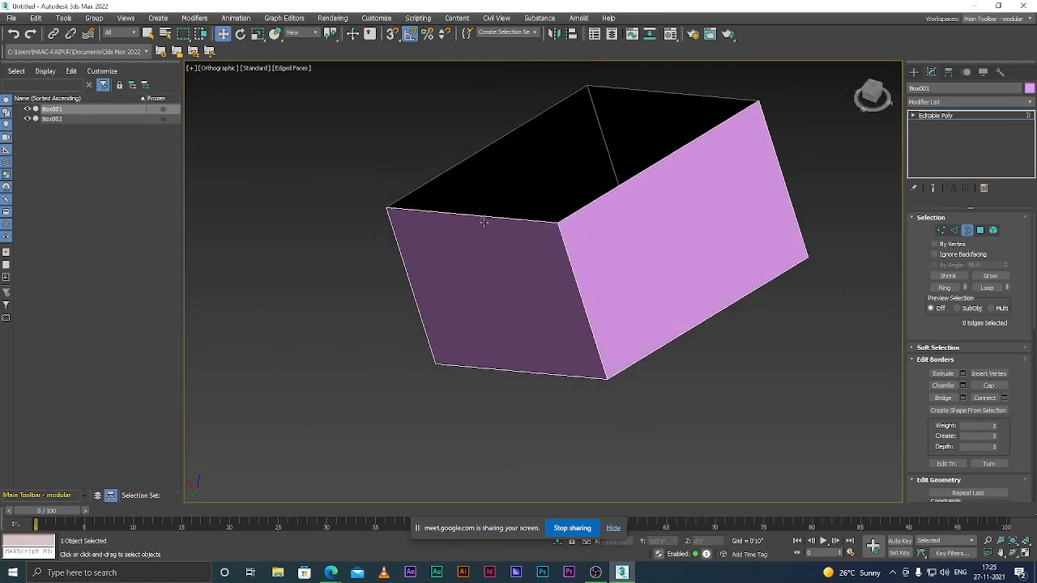
# Step: Return to Edge level and select the opening's near short edge plus the side face's upper long edge
pyautogui.press('2')
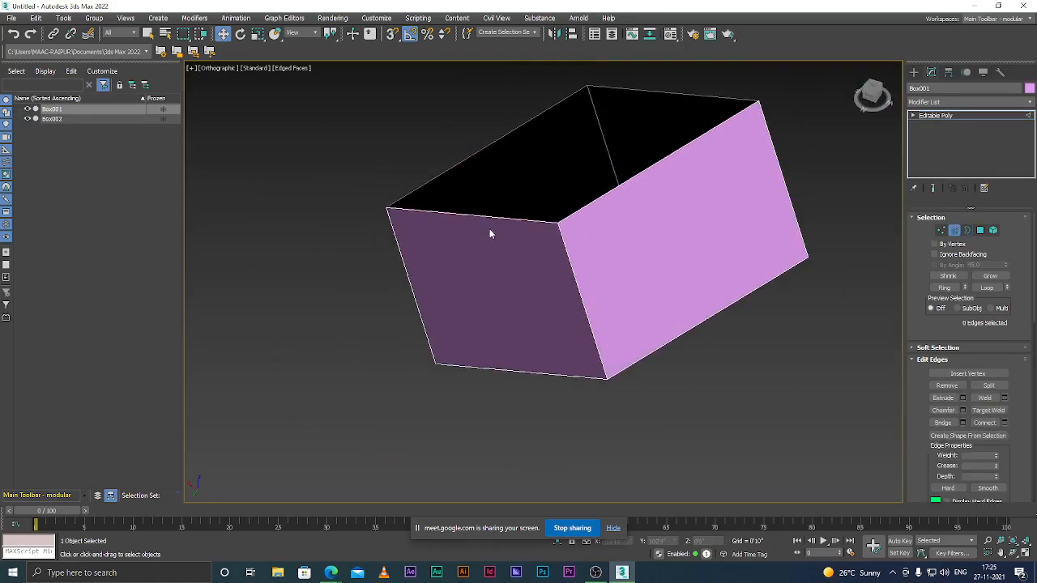
pyautogui.scroll(5, 531, 218)
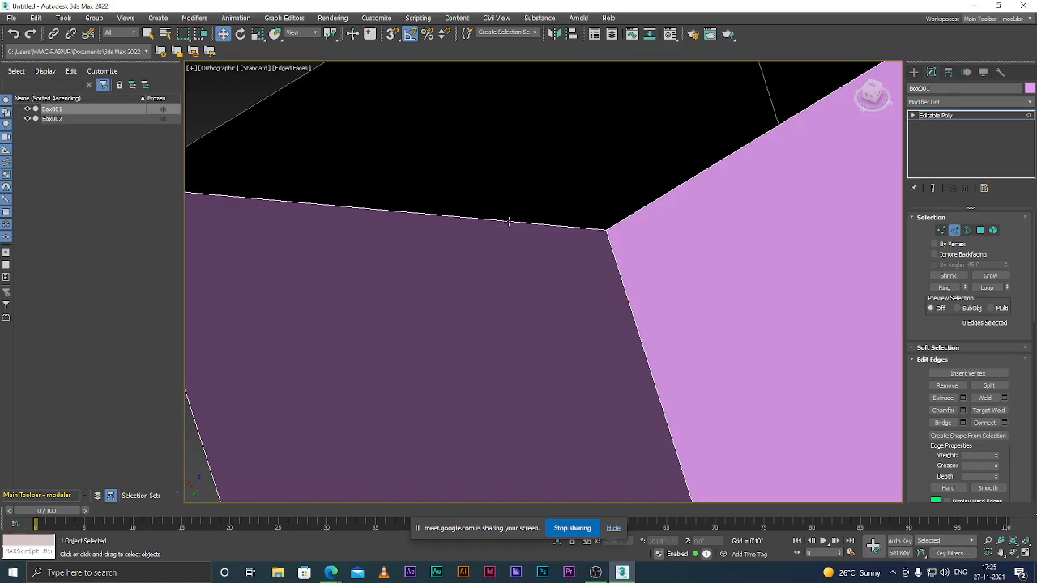
pyautogui.scroll(-5, 496, 219)
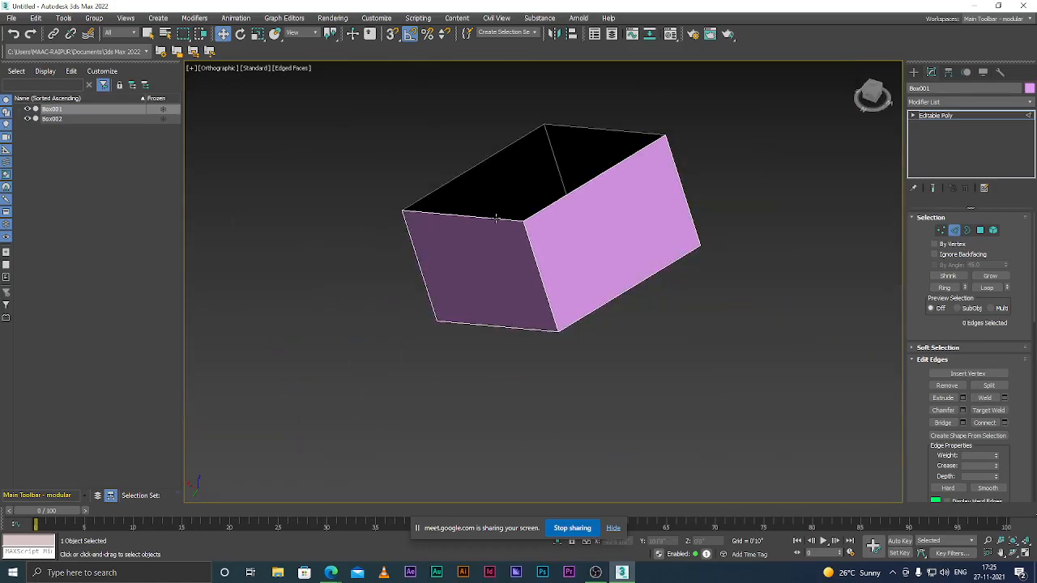
pyautogui.scroll(5, 497, 219)
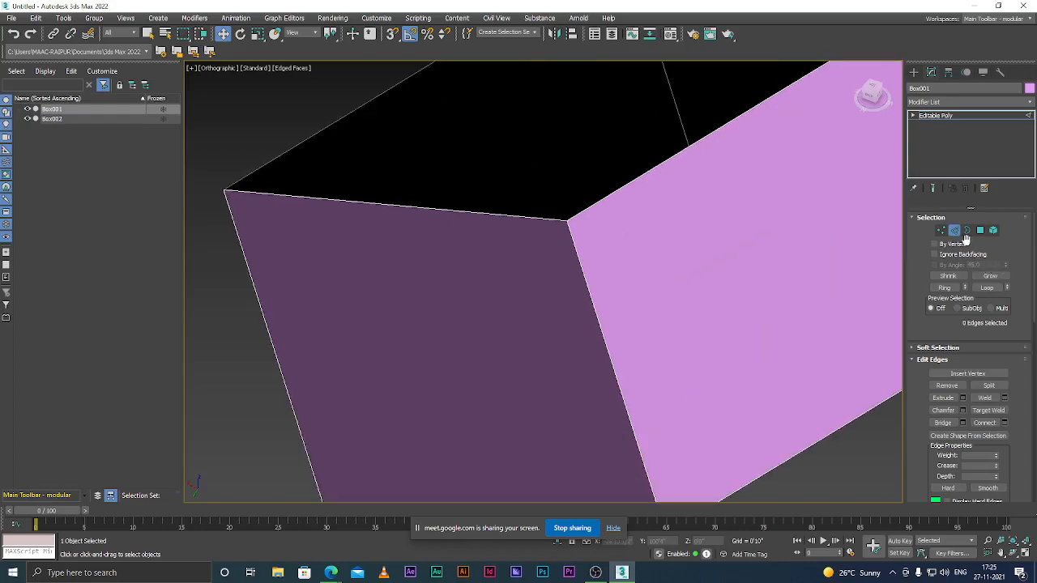
pyautogui.click(509, 215)
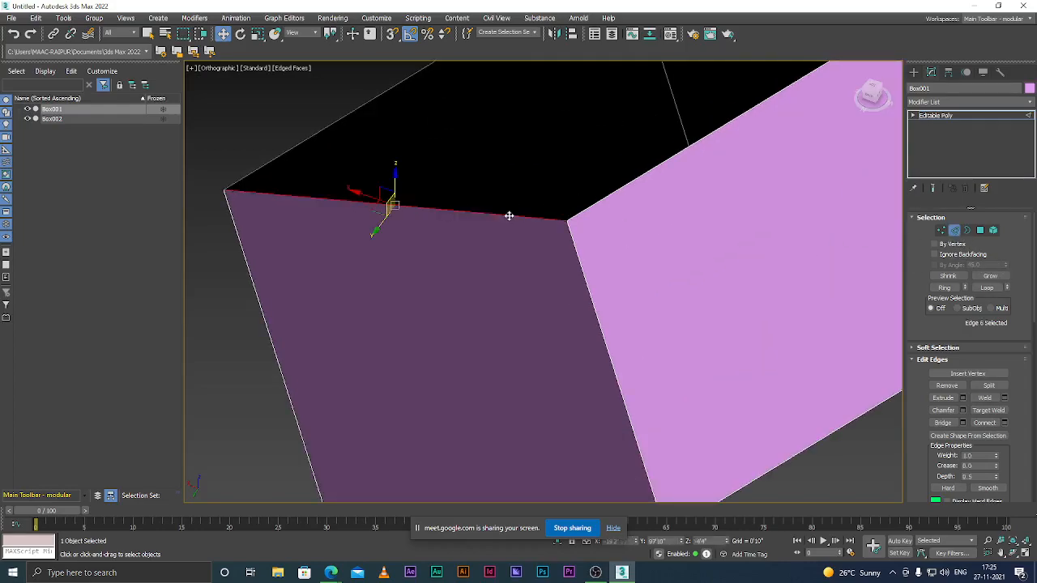
pyautogui.scroll(-5, 443, 249)
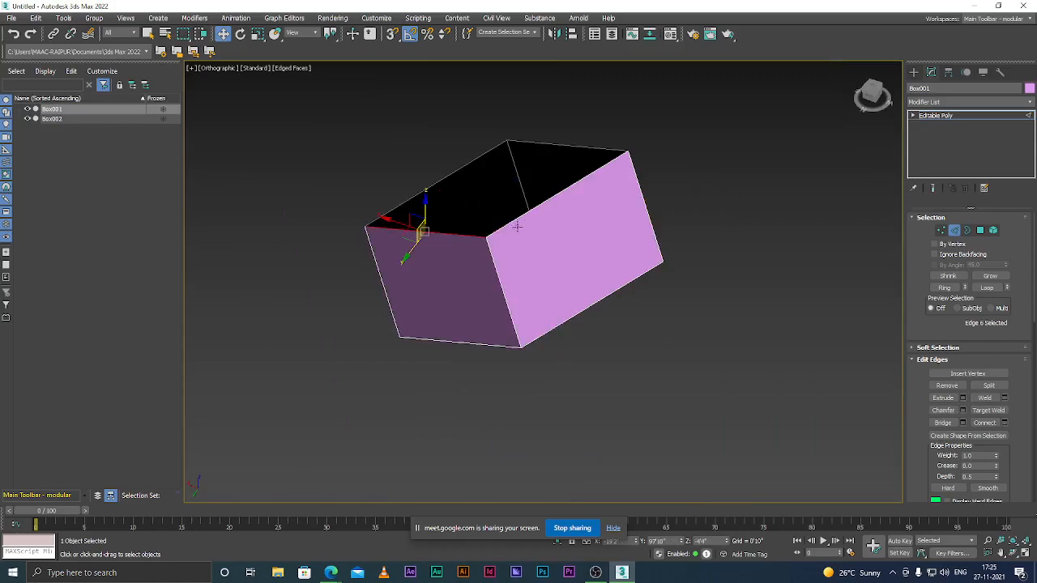
pyautogui.scroll(4, 553, 236)
pyautogui.keyDown('ctrl'); pyautogui.click(487, 219); pyautogui.keyUp('ctrl')
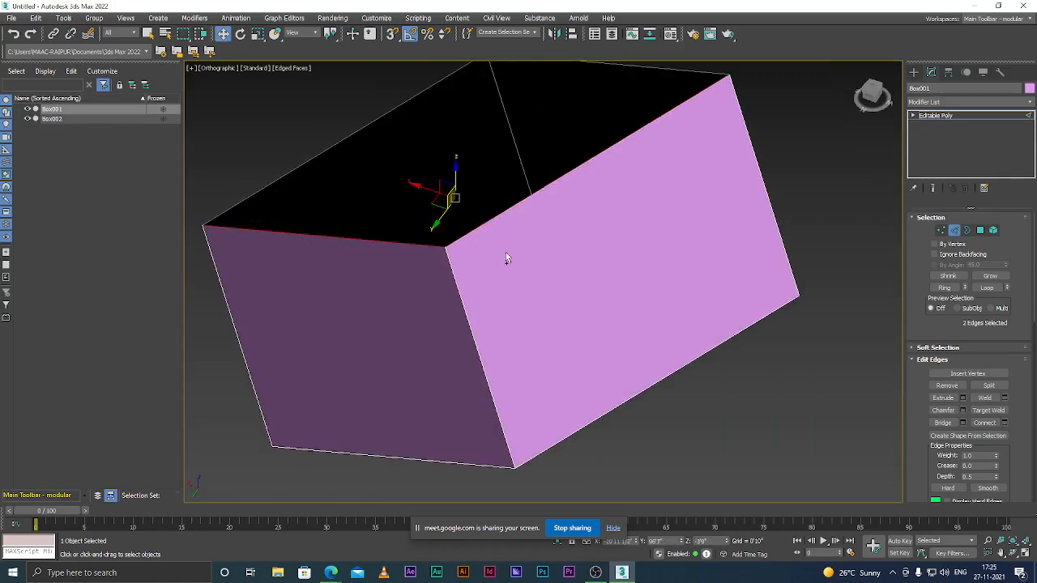
# Step: Add the opening's far short edge and far long edge to the two selected rim edges
pyautogui.scroll(-5, 507, 252)
pyautogui.scroll(6, 554, 180)
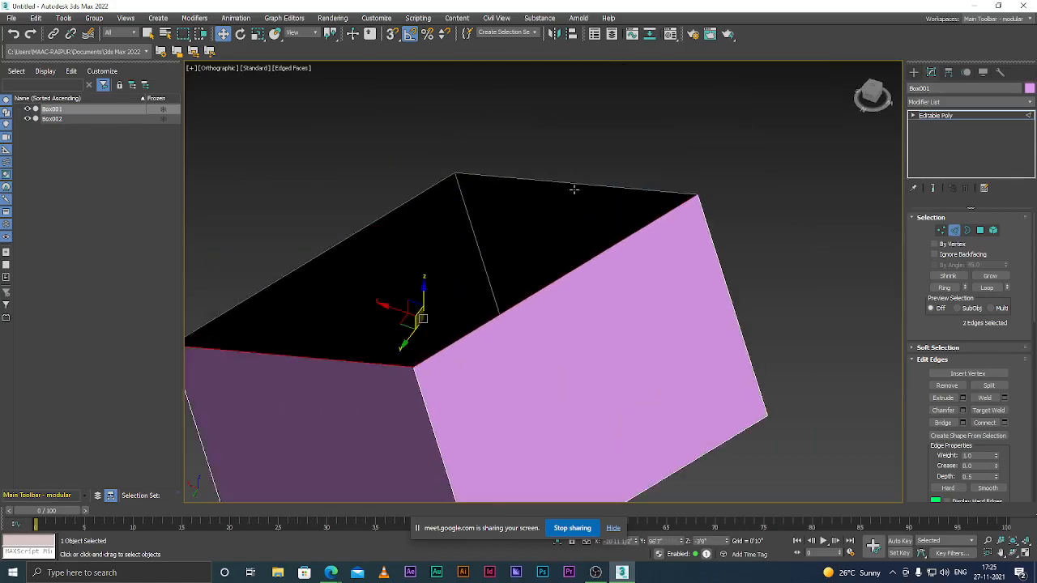
pyautogui.doubleClick(398, 209)
pyautogui.scroll(-5, 489, 242)
pyautogui.scroll(4, 489, 243)
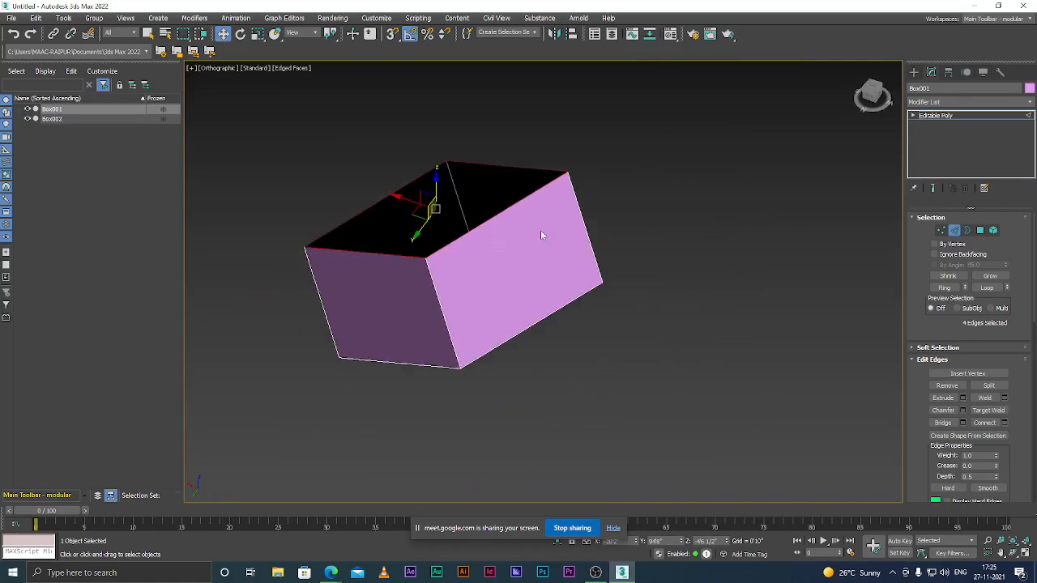
pyautogui.scroll(5, 472, 212)
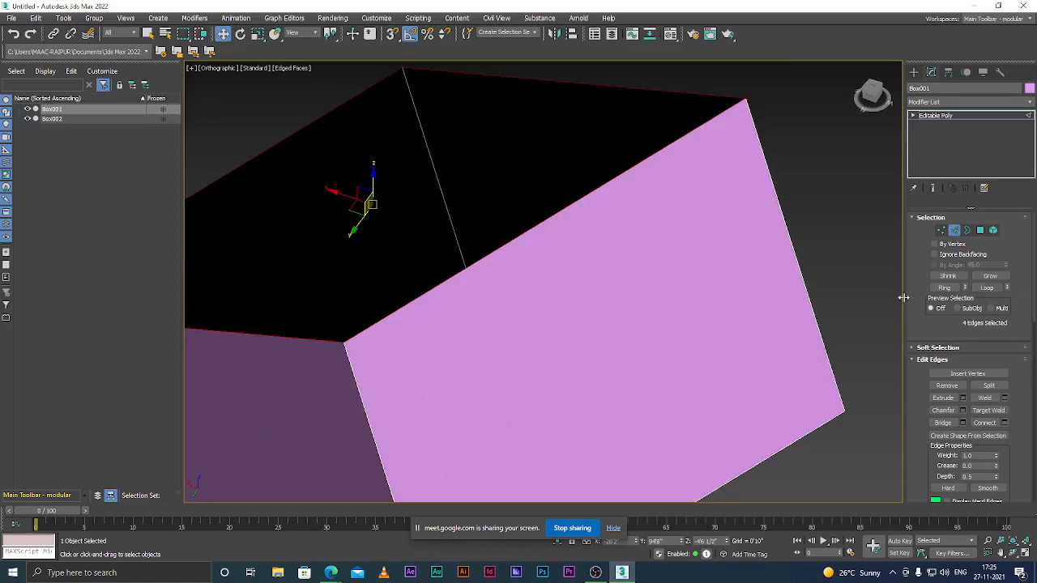
# Step: Clear the rim selection, select only the side face's upper long edge to examine it, and deselect it
pyautogui.scroll(-4, 592, 249)
pyautogui.click(662, 219)
pyautogui.scroll(2, 551, 260)
pyautogui.click(549, 252)
pyautogui.scroll(2, 545, 267)
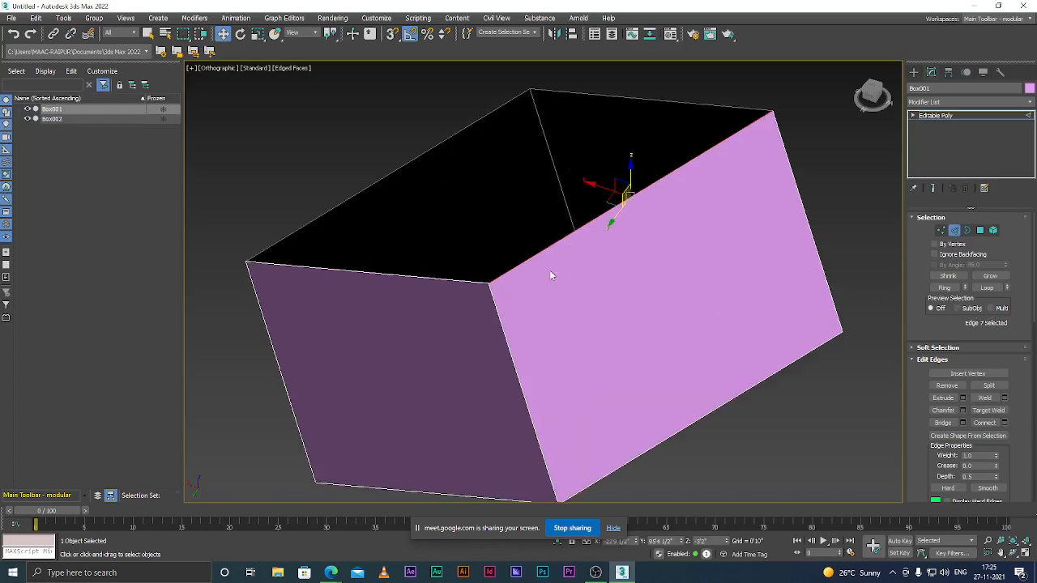
pyautogui.scroll(2, 550, 275)
pyautogui.scroll(-5, 527, 259)
pyautogui.scroll(3, 541, 243)
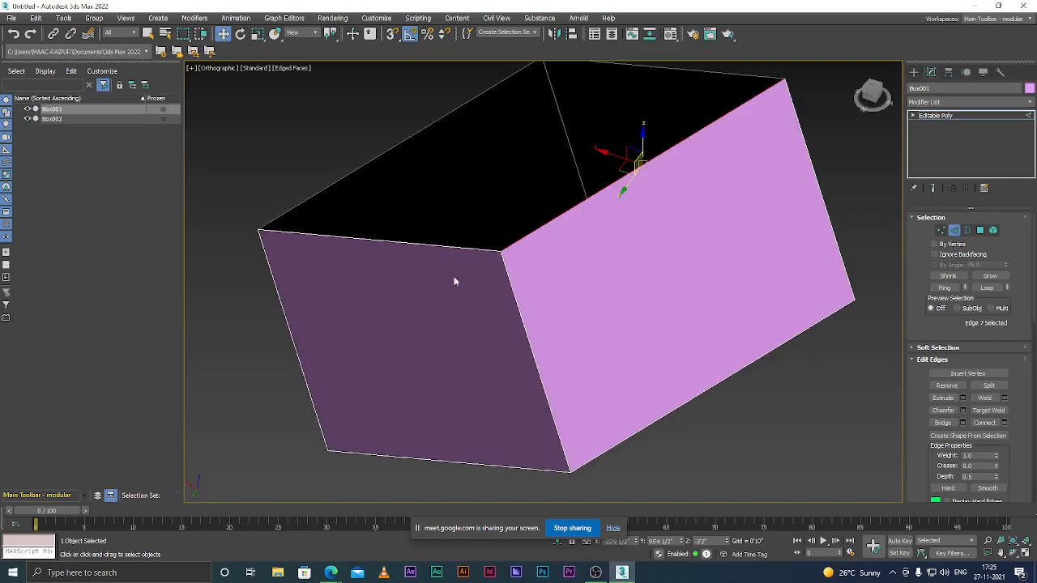
pyautogui.scroll(-2, 543, 236)
pyautogui.scroll(4, 543, 237)
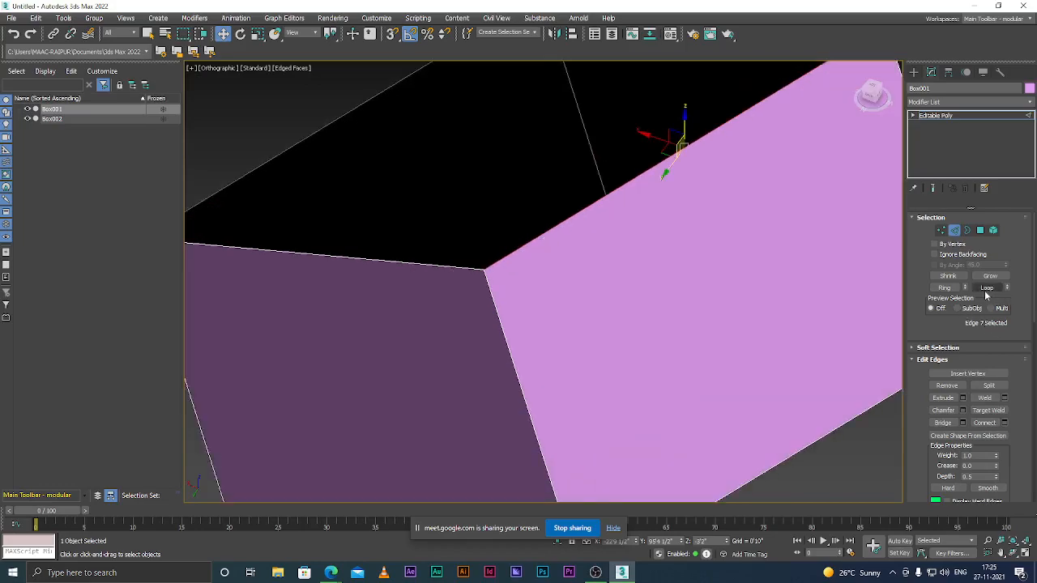
pyautogui.scroll(-4, 624, 235)
pyautogui.scroll(3, 624, 235)
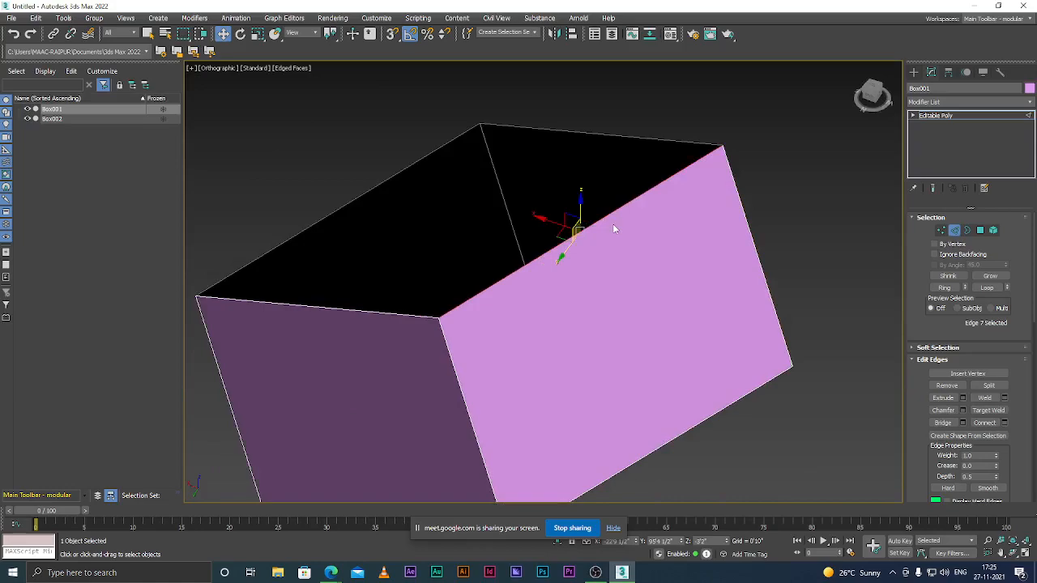
pyautogui.scroll(-4, 583, 243)
pyautogui.click(660, 229)
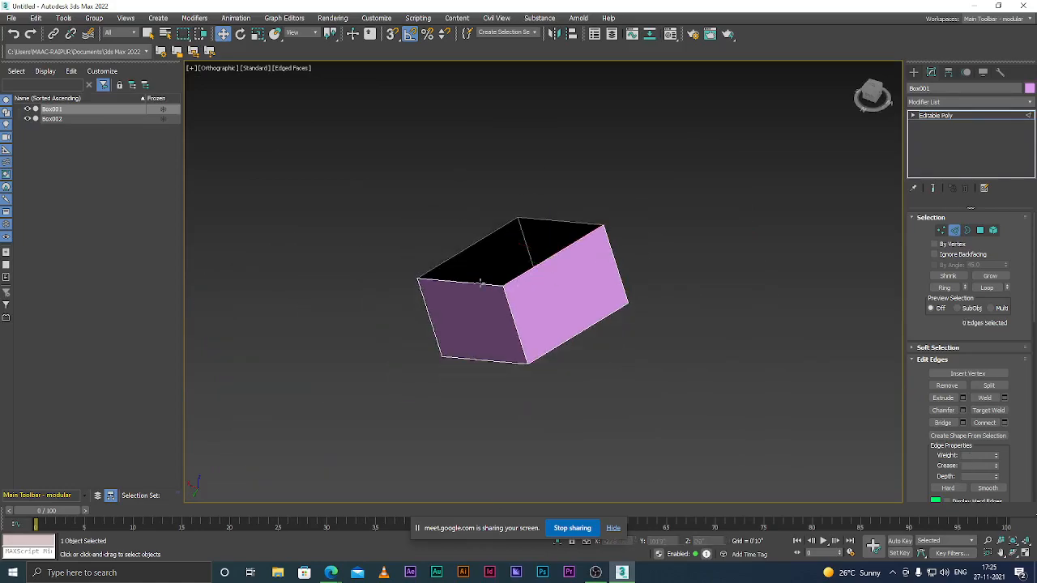
# Step: Select the end face's upper edge and add the side face's upper long edge to the selection
pyautogui.scroll(2, 480, 283)
pyautogui.scroll(4, 474, 300)
pyautogui.click(482, 262)
pyautogui.scroll(-3, 400, 290)
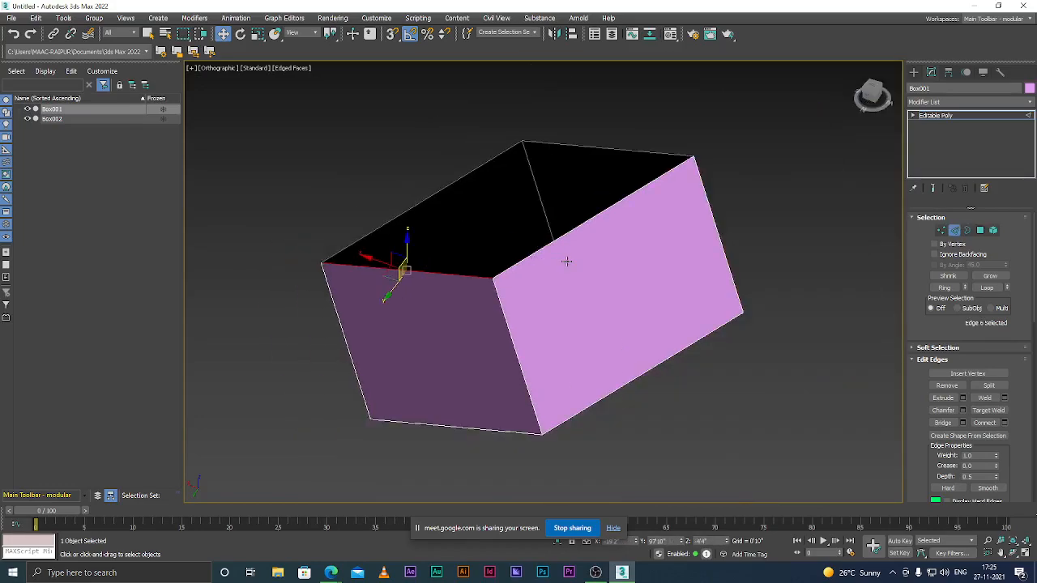
pyautogui.scroll(2, 559, 261)
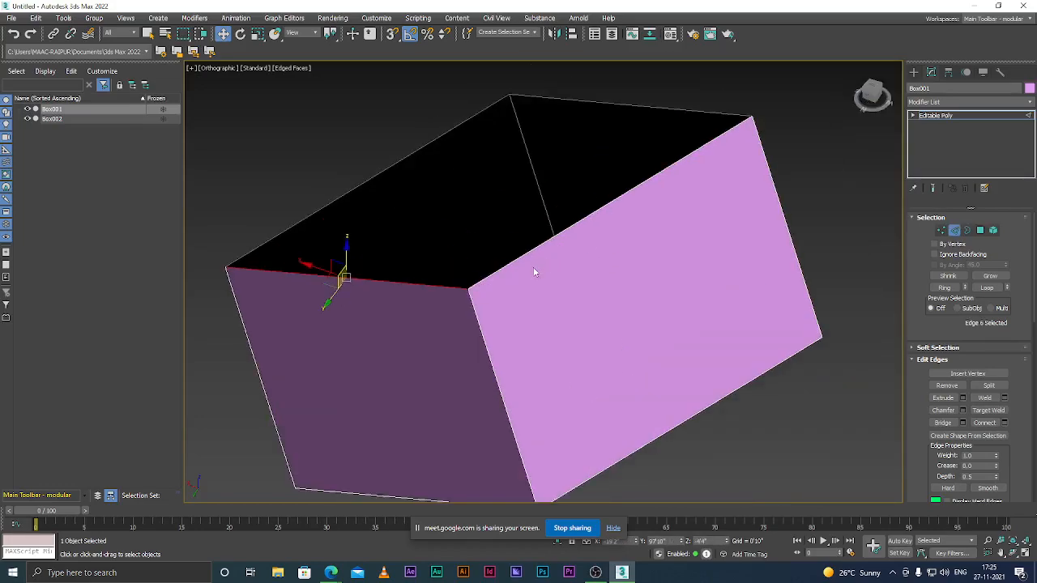
pyautogui.scroll(2, 532, 270)
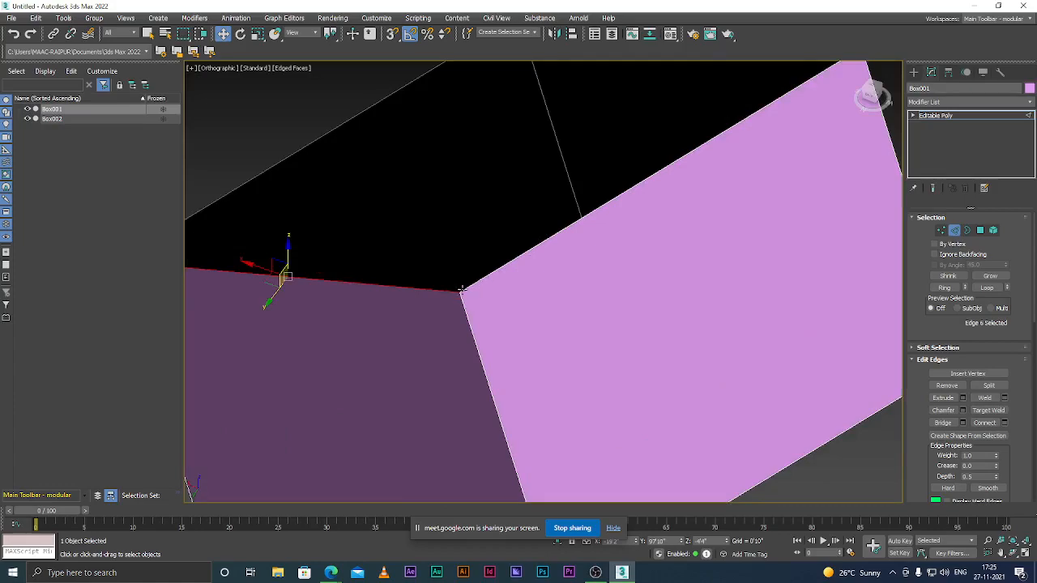
pyautogui.keyDown('ctrl'); pyautogui.click(525, 278); pyautogui.keyUp('ctrl')
pyautogui.scroll(-4, 556, 210)
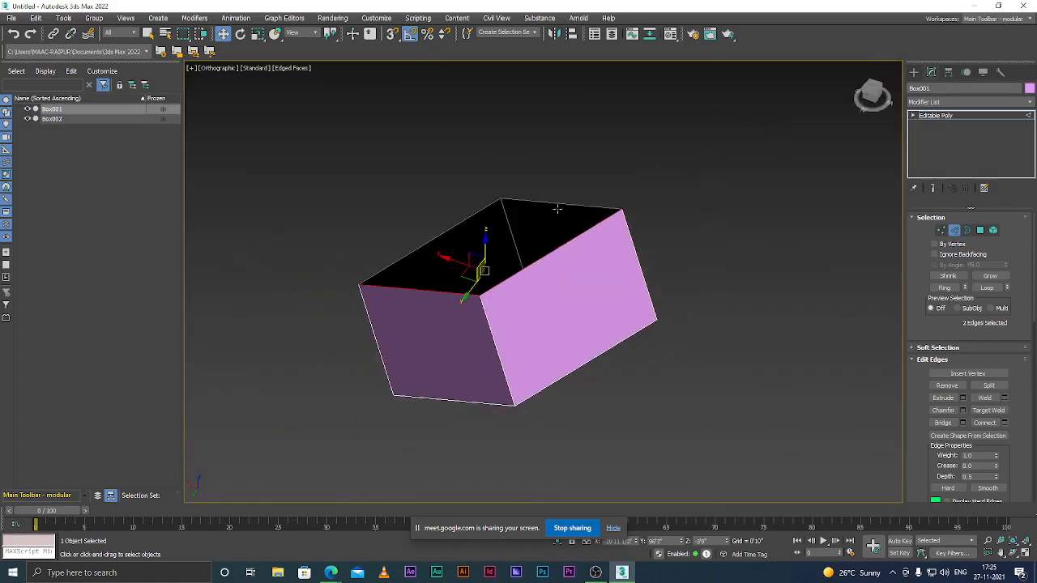
# Step: Complete the rim selection by adding the opening's far short edge and far long edge
pyautogui.scroll(3, 527, 212)
pyautogui.keyDown('ctrl'); pyautogui.click(504, 191); pyautogui.keyUp('ctrl')
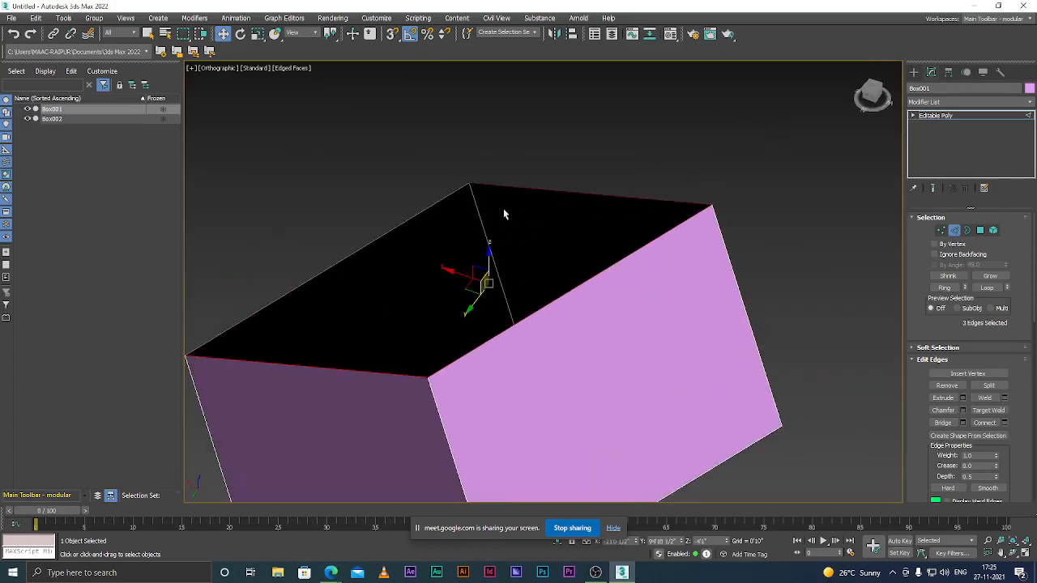
pyautogui.keyDown('ctrl'); pyautogui.click(417, 217); pyautogui.keyUp('ctrl')
pyautogui.scroll(-4, 441, 239)
pyautogui.scroll(2, 431, 282)
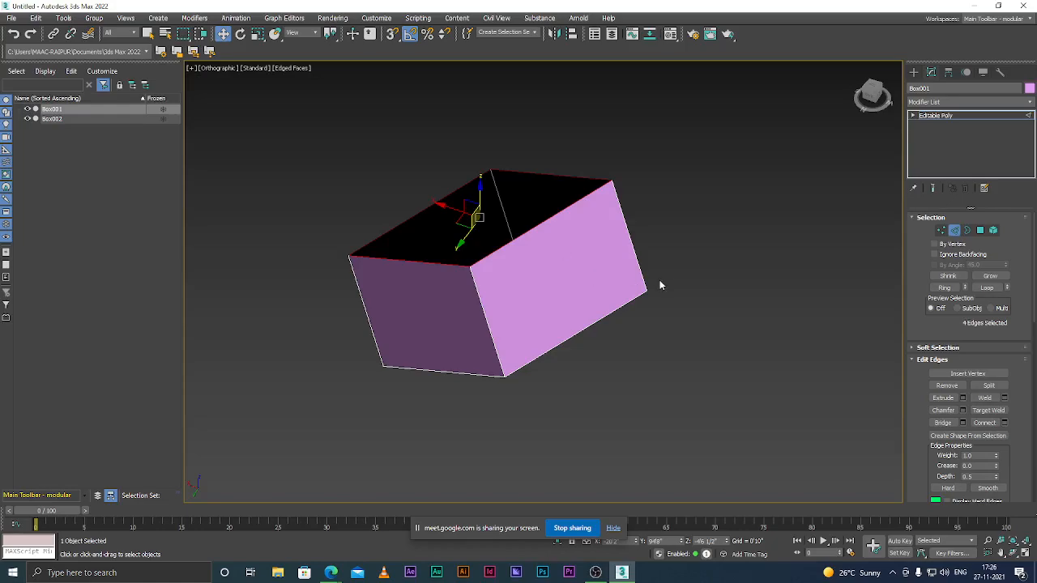
# Step: Switch the pink box to Border level and cap the selected border to close the open top
pyautogui.press('3')
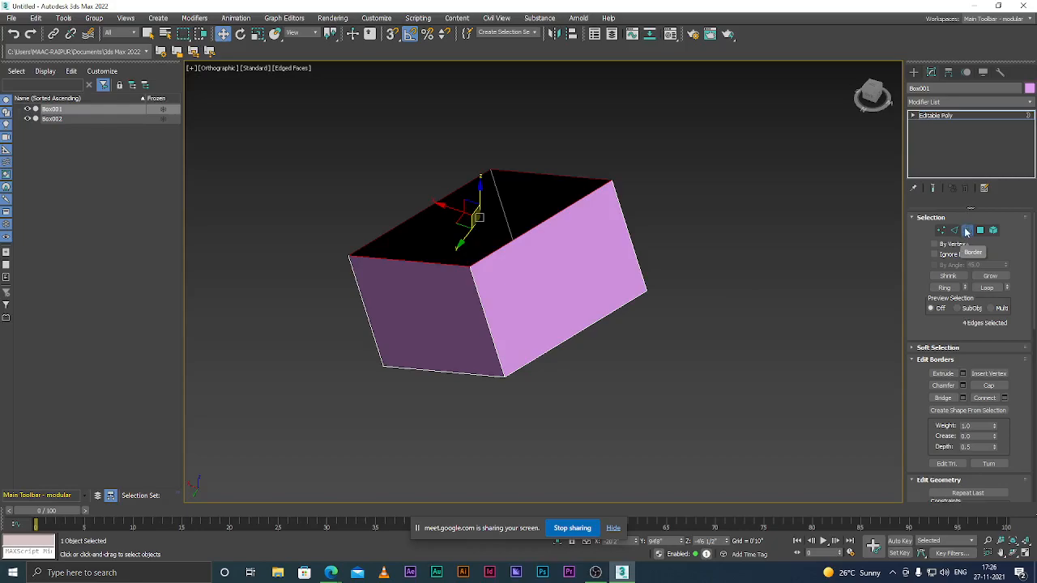
pyautogui.scroll(2, 584, 212)
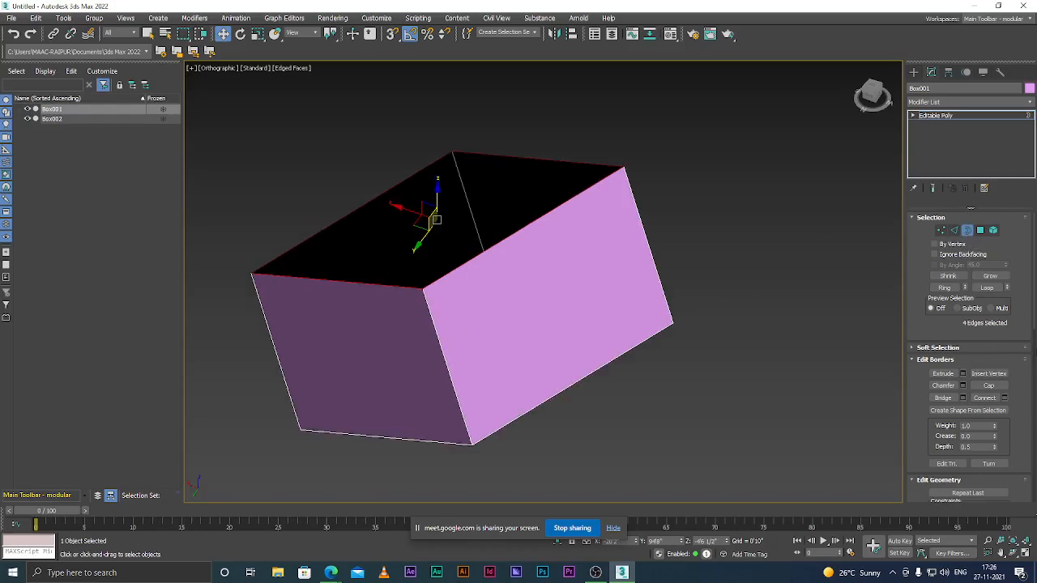
pyautogui.click(983, 386)
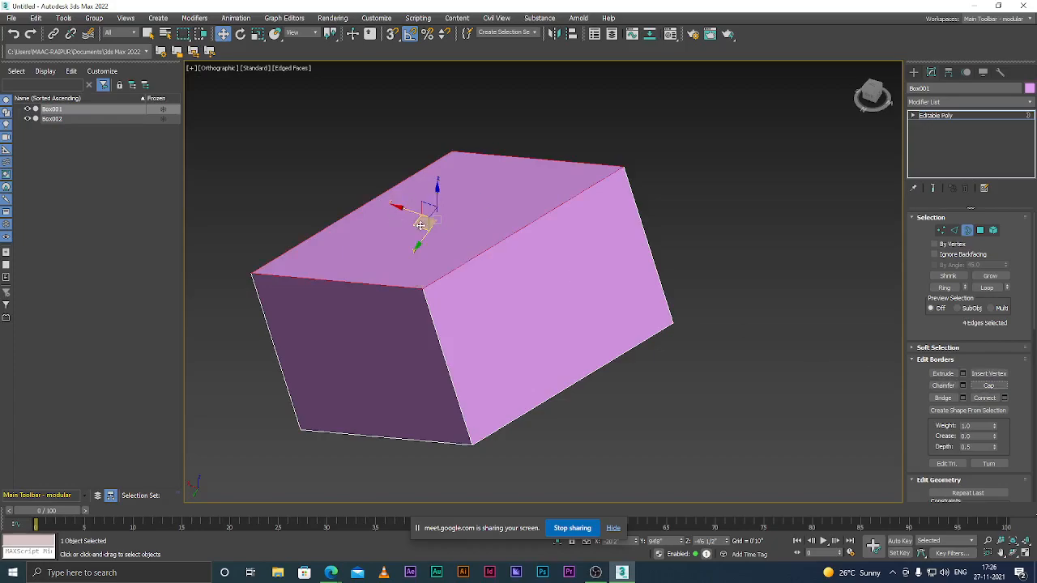
# Step: Clear the border selection on the capped pink box
pyautogui.scroll(-1, 488, 227)
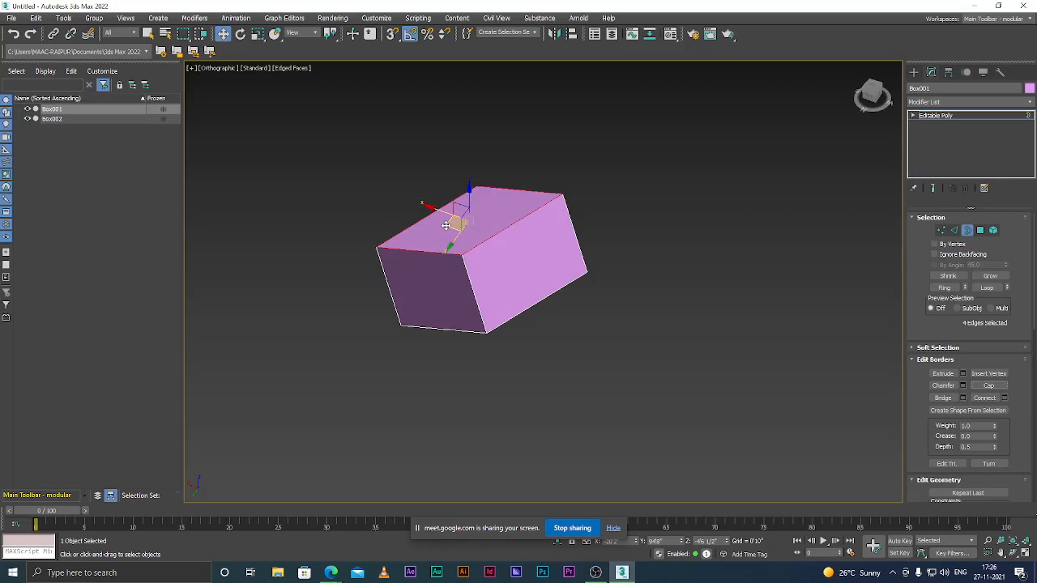
pyautogui.scroll(-1, 534, 235)
pyautogui.click(622, 218)
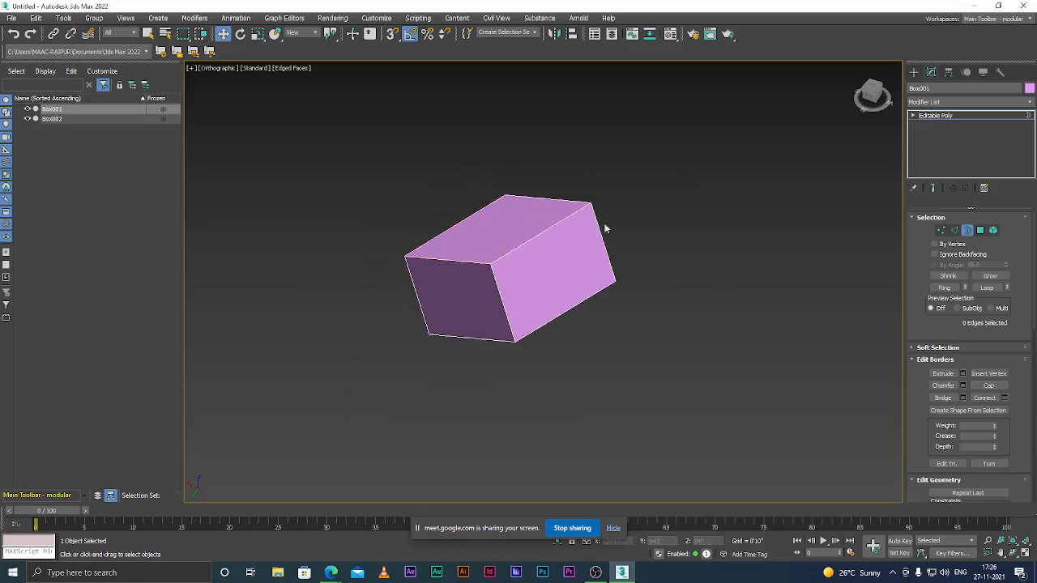
# Step: Leave the pink box's sub-object editing, start the Cylinder primitive and frame the green box in Top view
pyautogui.click(914, 71)
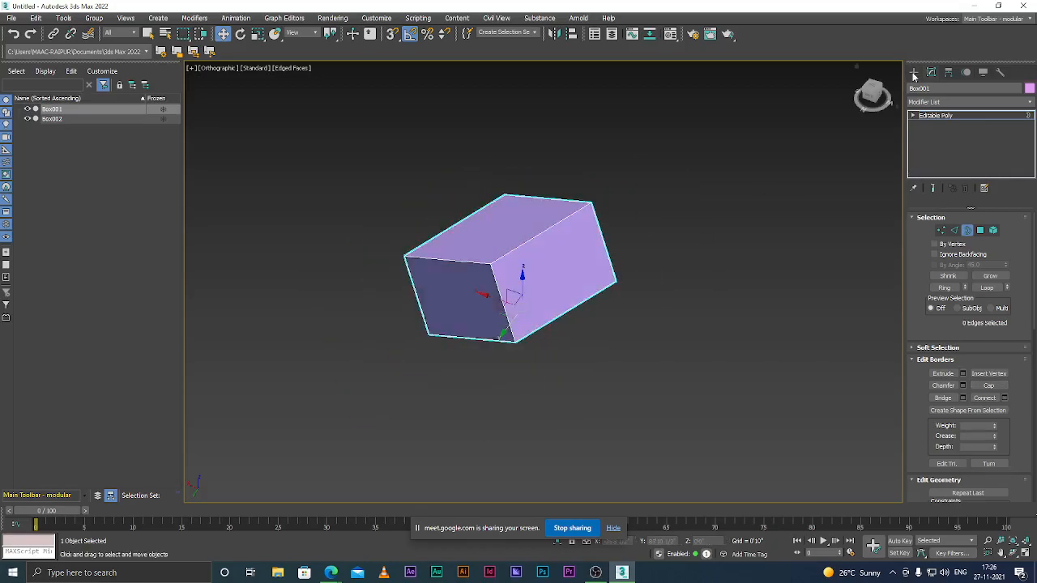
pyautogui.click(951, 170)
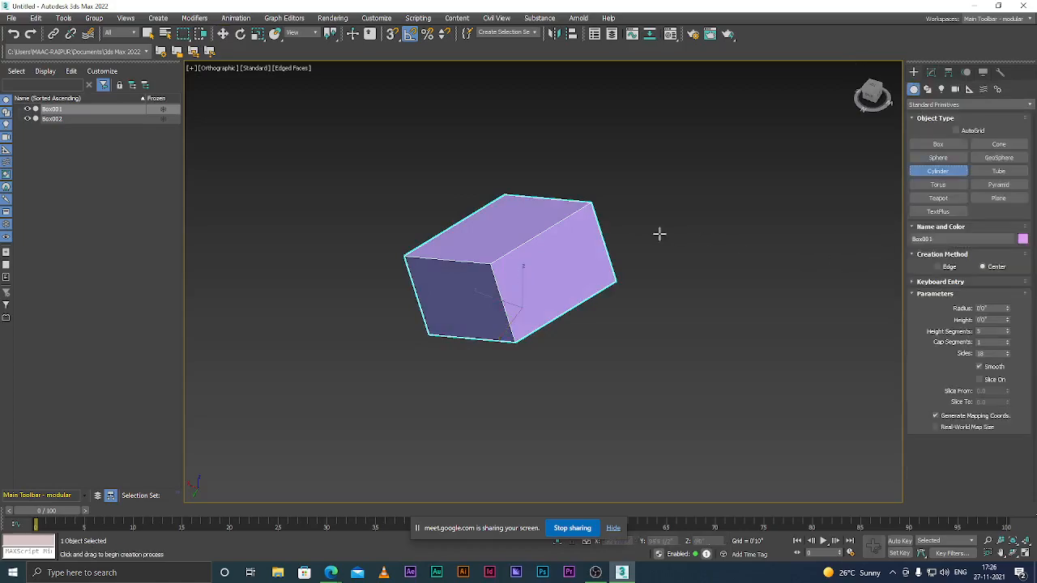
pyautogui.scroll(-5, 616, 243)
pyautogui.scroll(3, 621, 241)
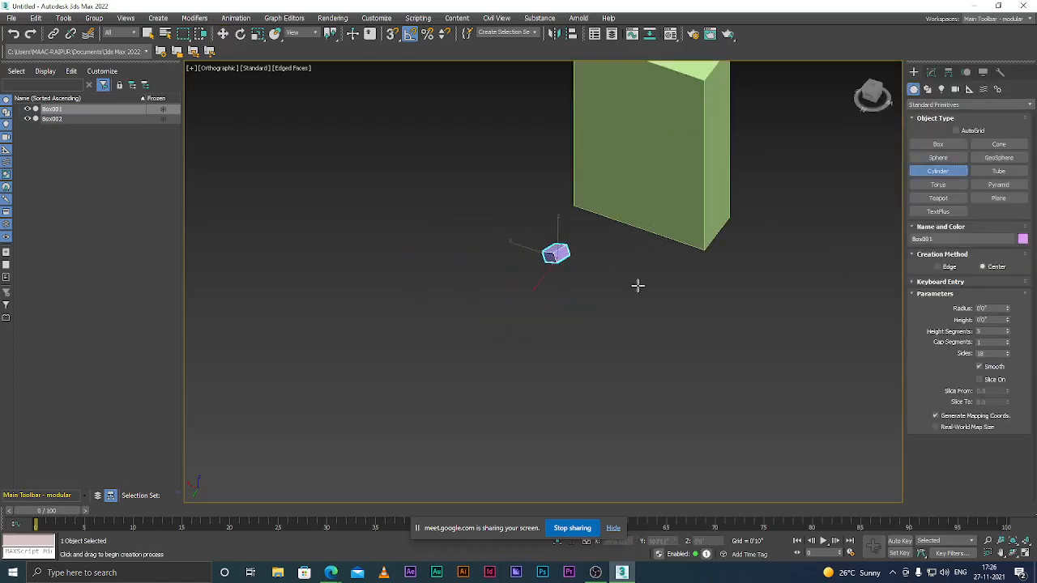
pyautogui.press('t')
pyautogui.scroll(-5, 566, 246)
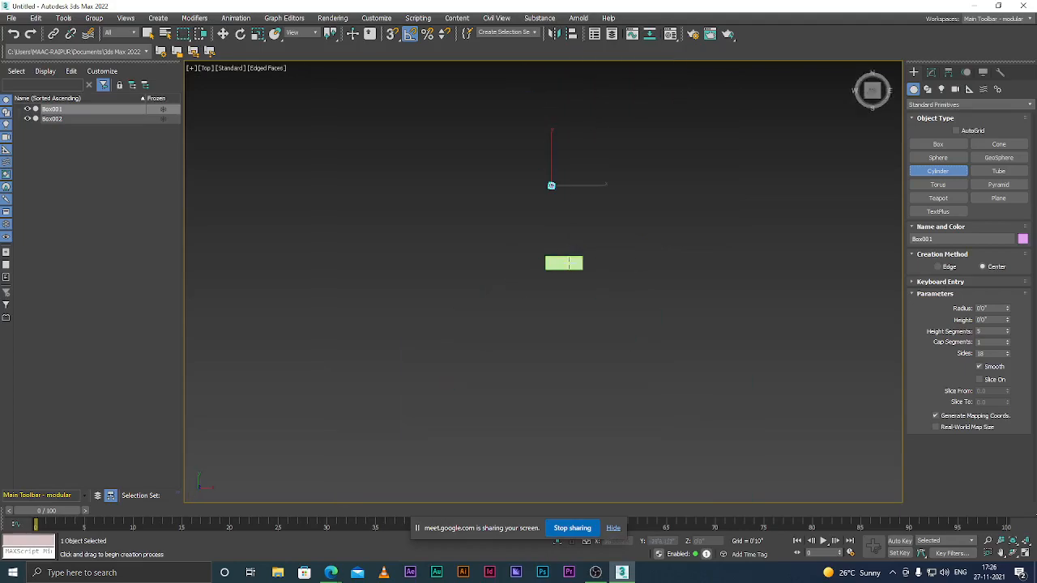
pyautogui.scroll(5, 551, 257)
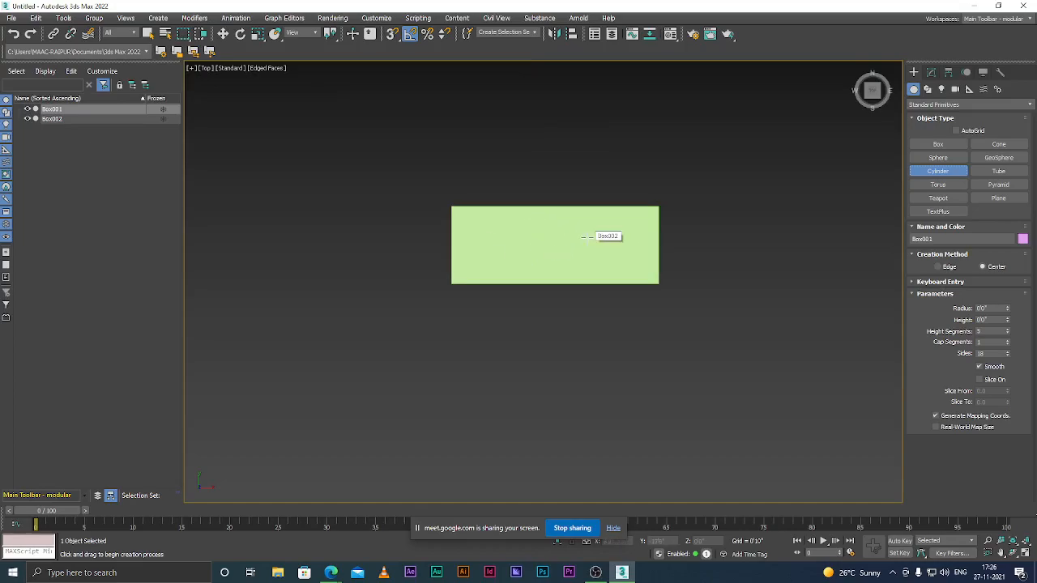
# Step: Enable AutoGrid and draw a cylinder with about 5'7" radius and 23'0" height on the green box's top face
pyautogui.click(956, 132)
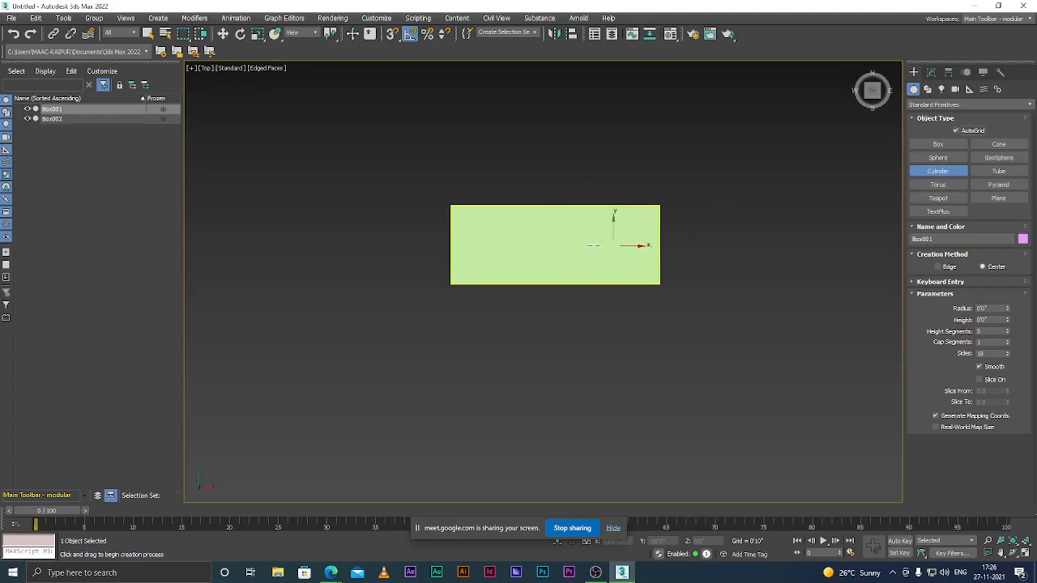
pyautogui.moveTo(556, 241); pyautogui.dragTo(573, 261)
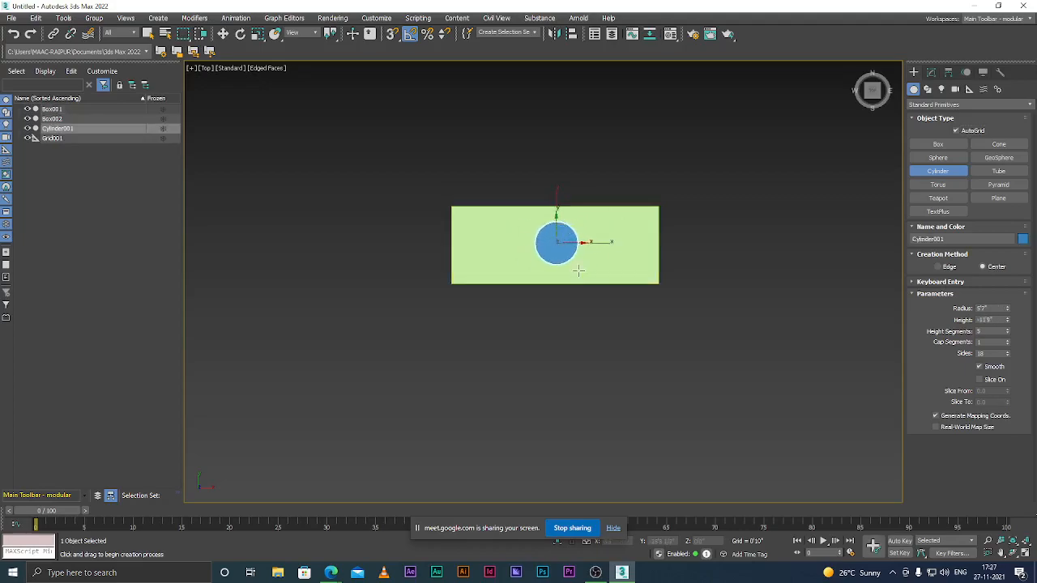
pyautogui.keyDown('alt'); pyautogui.moveTo(577, 271); pyautogui.dragTo(537, 216, button='middle'); pyautogui.keyUp('alt')
pyautogui.scroll(-3, 537, 216)
pyautogui.scroll(3, 537, 216)
pyautogui.scroll(3, 534, 213)
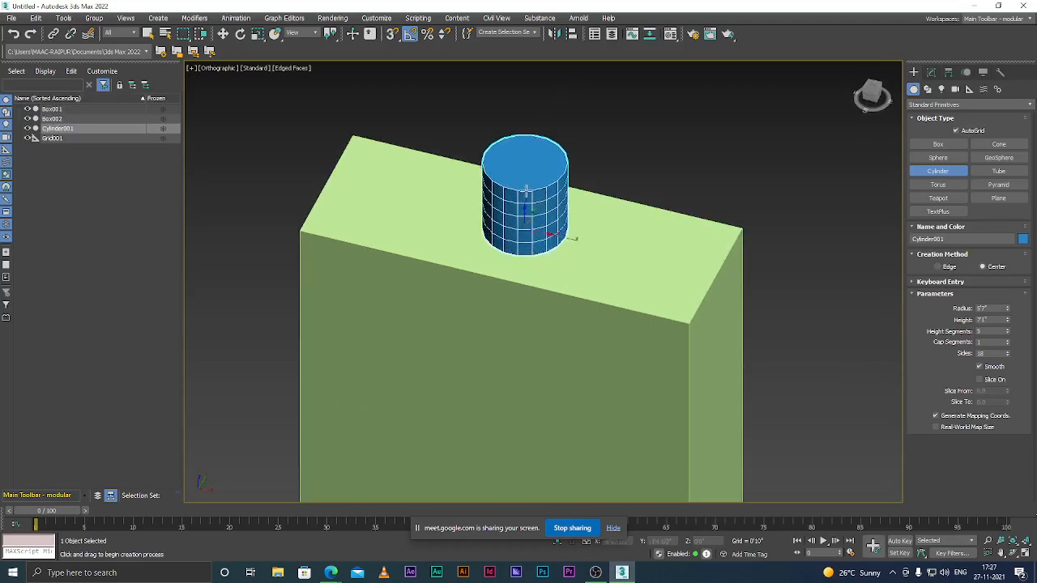
pyautogui.scroll(-3, 541, 145)
pyautogui.click(541, 139)
pyautogui.scroll(3, 532, 172)
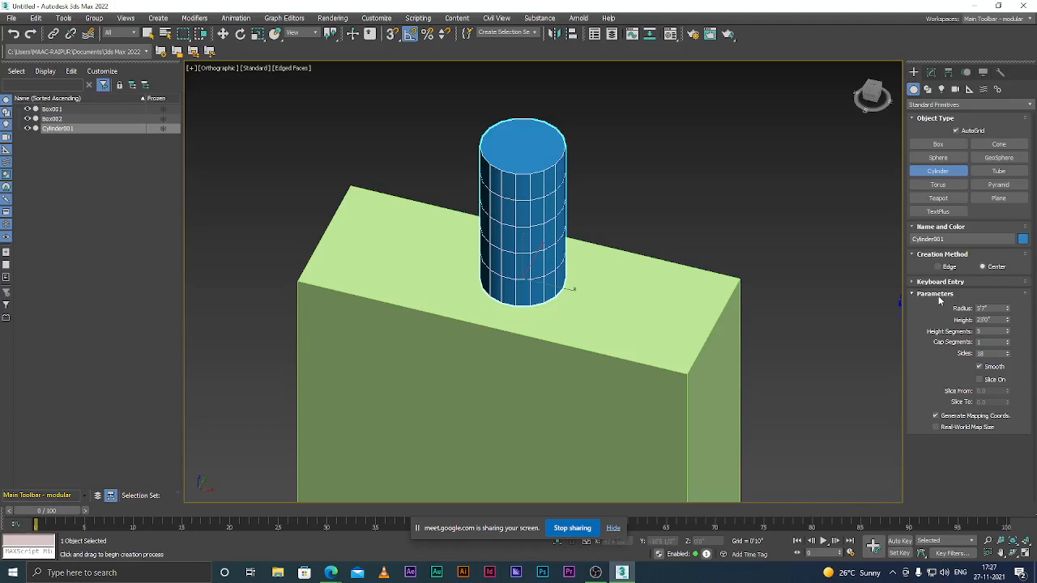
# Step: Set the cylinder's radius to 2'0" and its height to 4'0"
pyautogui.doubleClick(997, 311)
pyautogui.press('Return')
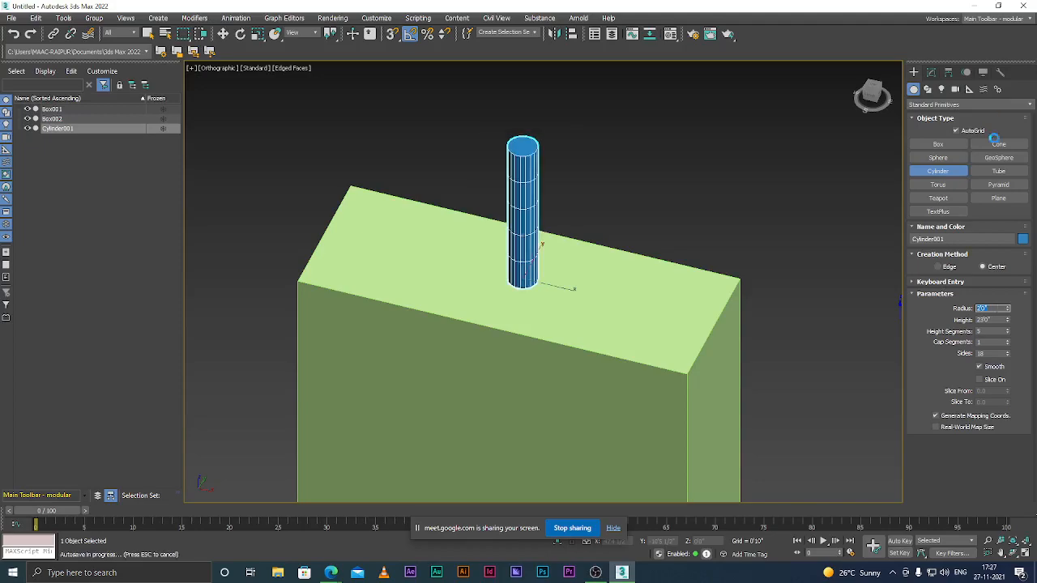
pyautogui.click(990, 320)
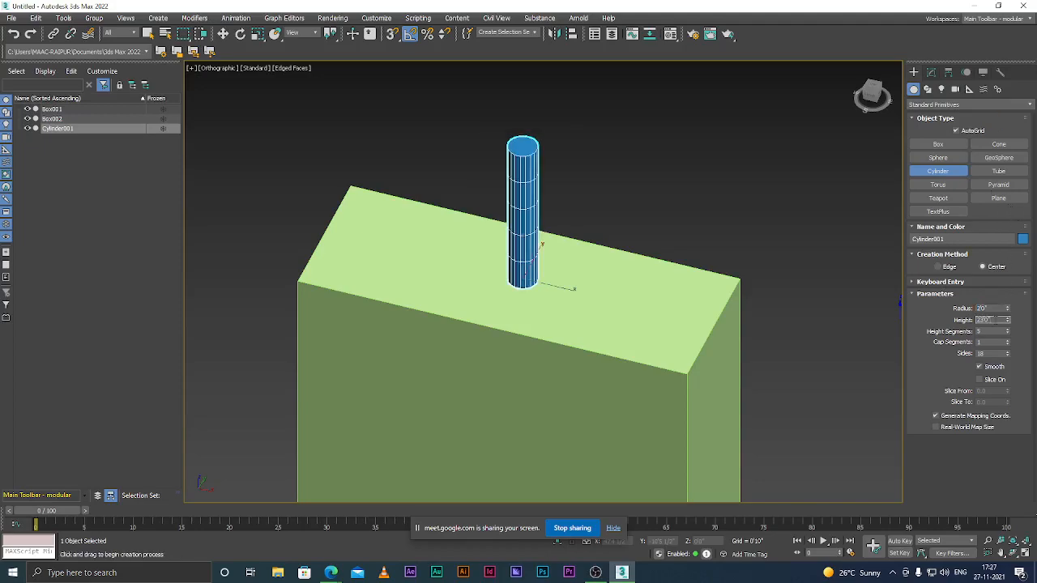
pyautogui.write("4'0")
pyautogui.press('Return')
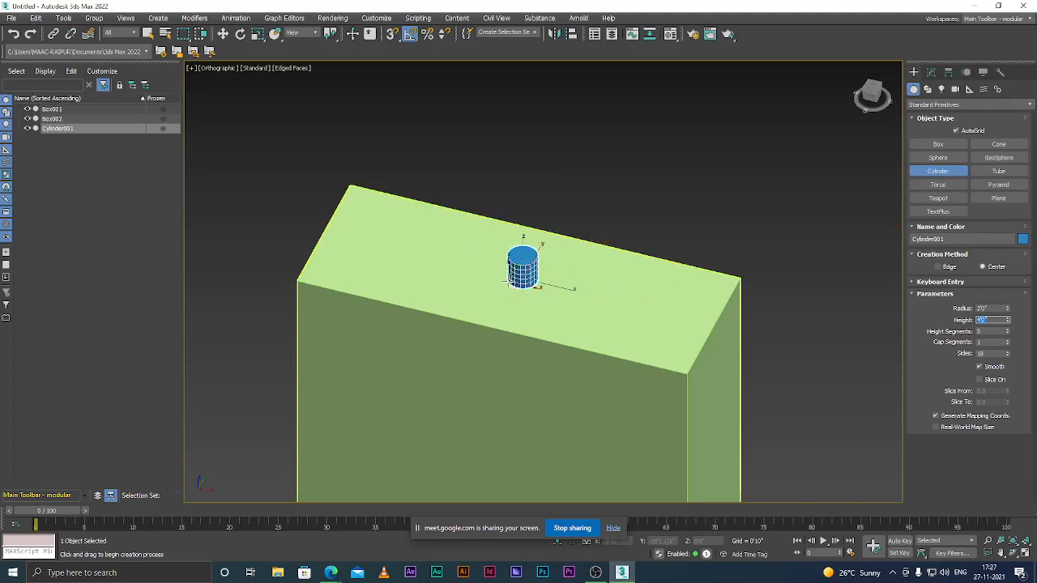
# Step: Set the cylinder's height segments to 6 and inspect the divisions along its side
pyautogui.scroll(8, 507, 284)
pyautogui.press('Tab')
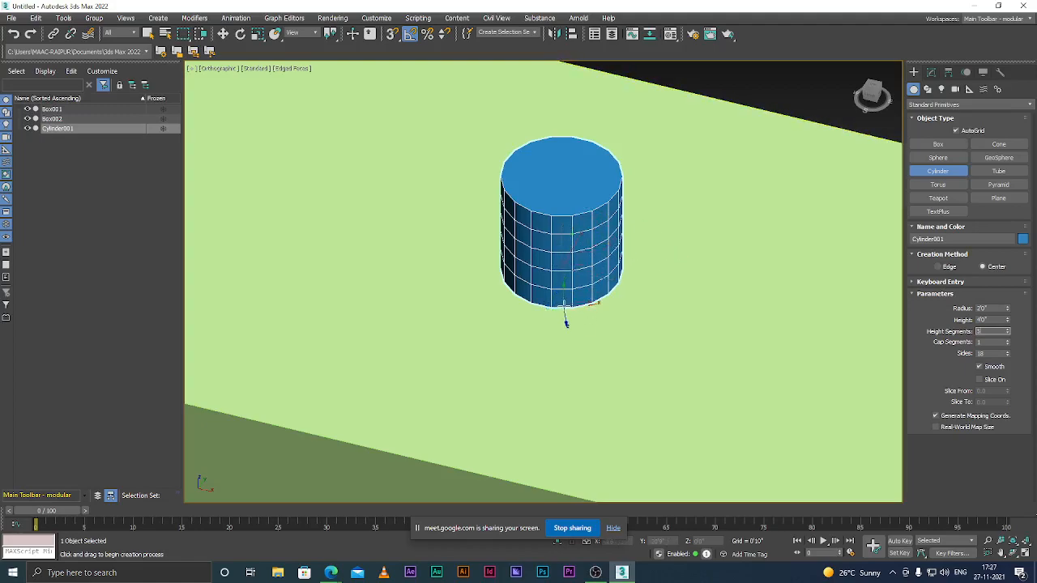
pyautogui.scroll(3, 565, 320)
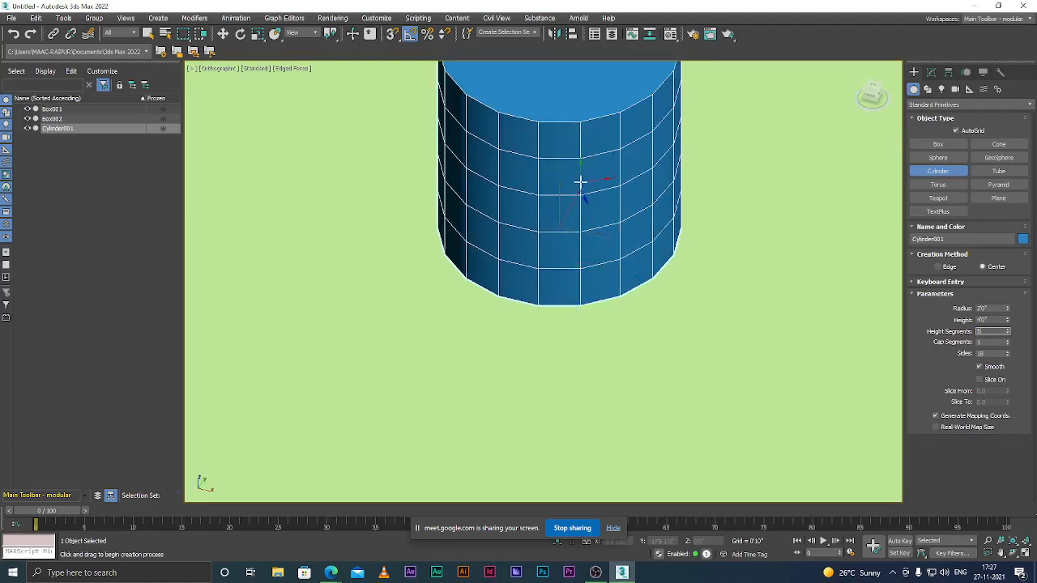
pyautogui.scroll(-2, 572, 166)
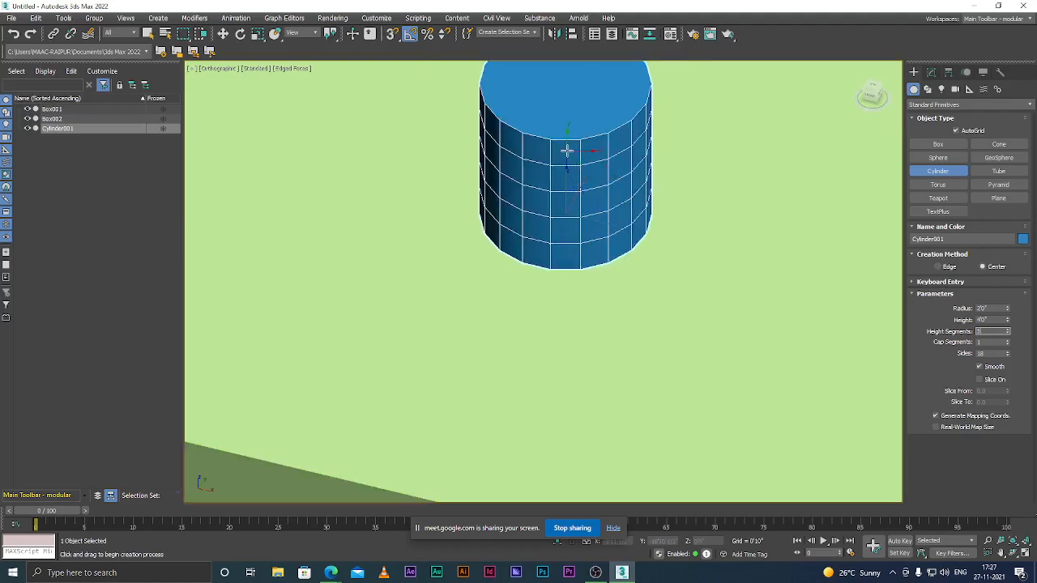
pyautogui.click(1009, 332)
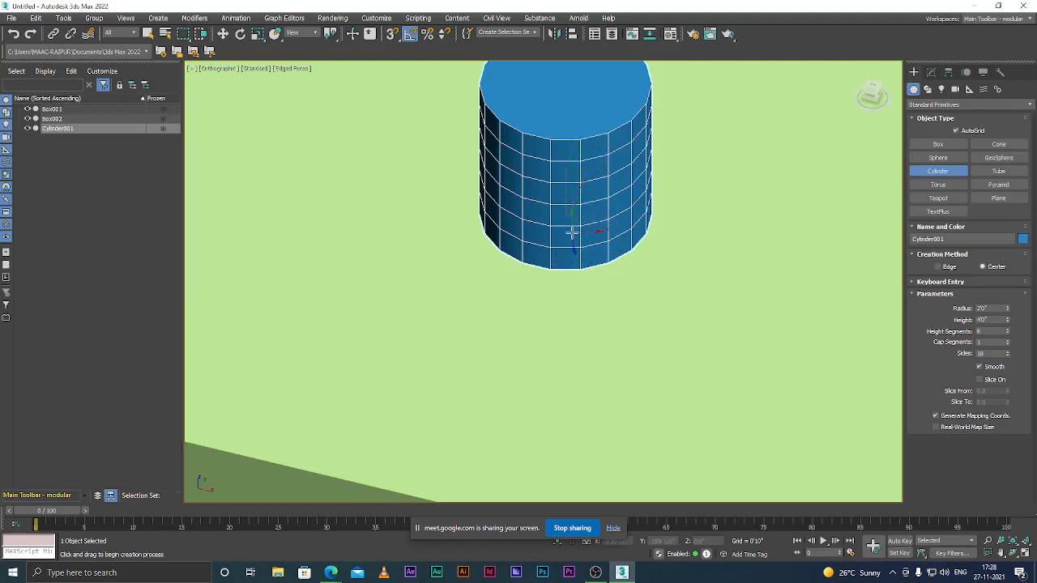
pyautogui.scroll(-3, 573, 233)
pyautogui.scroll(2, 572, 234)
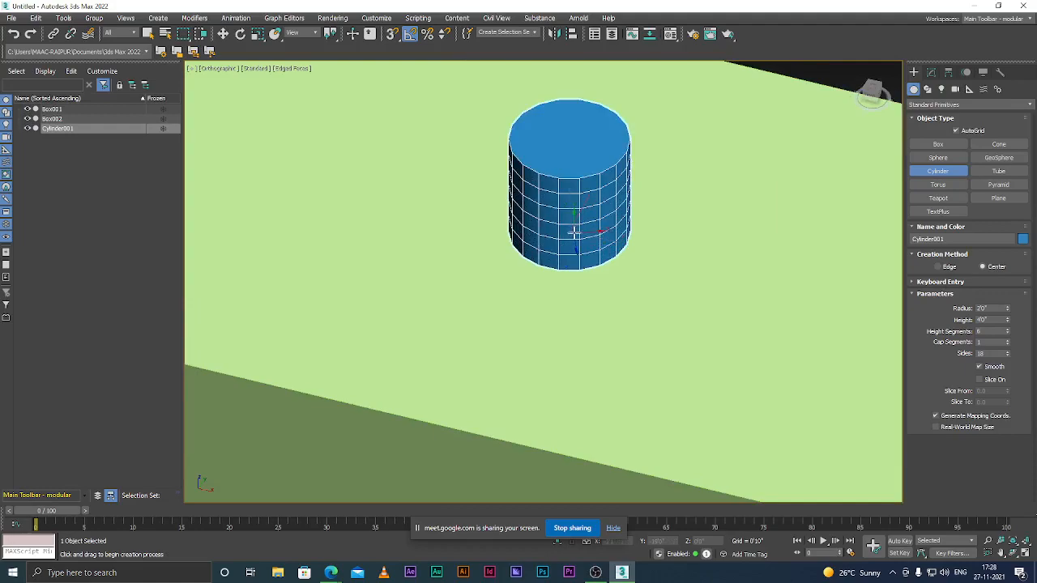
# Step: End cylinder creation with the Move tool and open the cylinder's parameters for modification
pyautogui.press('w')
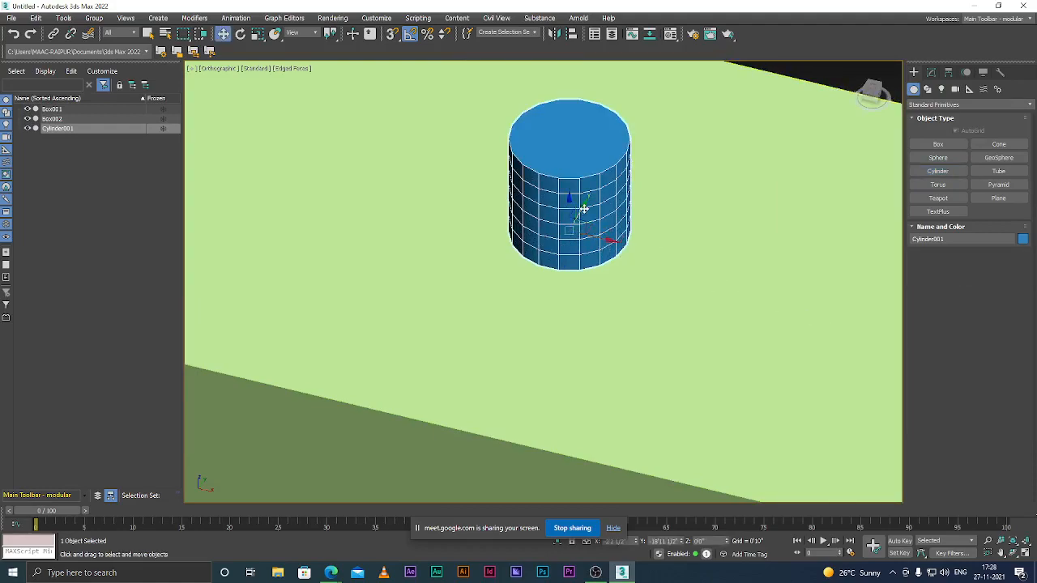
pyautogui.click(932, 72)
pyautogui.scroll(3, 573, 194)
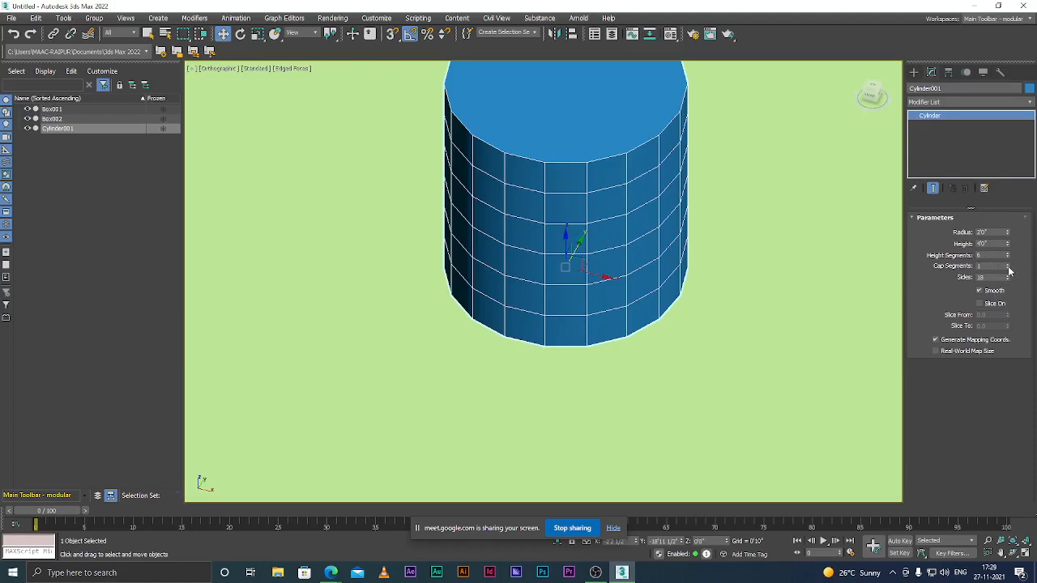
# Step: Try 2 cap segments on the cylinder, inspect the cap, and restore the value to 1
pyautogui.click(1008, 265)
pyautogui.scroll(-5, 581, 286)
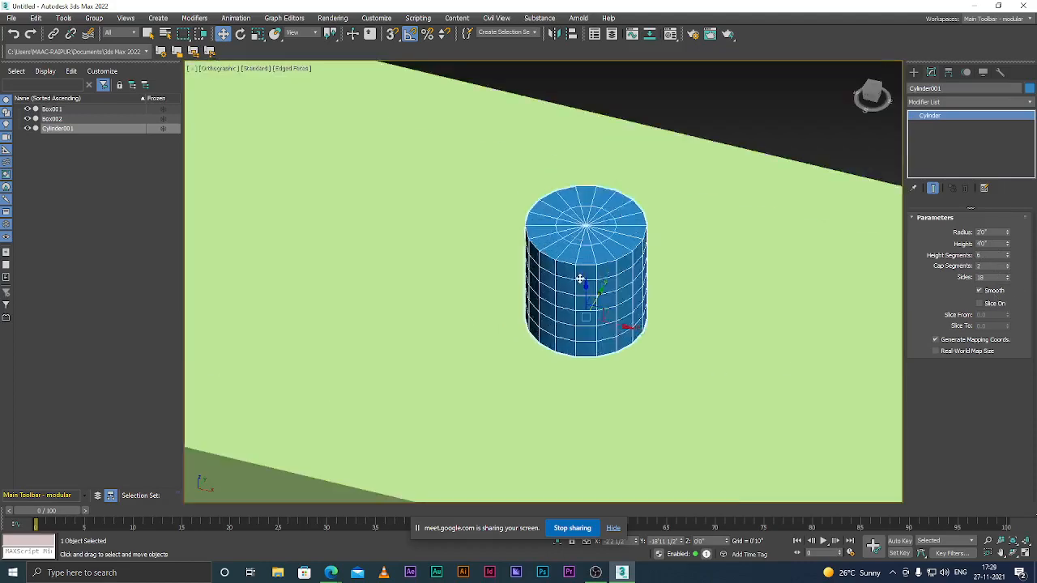
pyautogui.scroll(5, 558, 270)
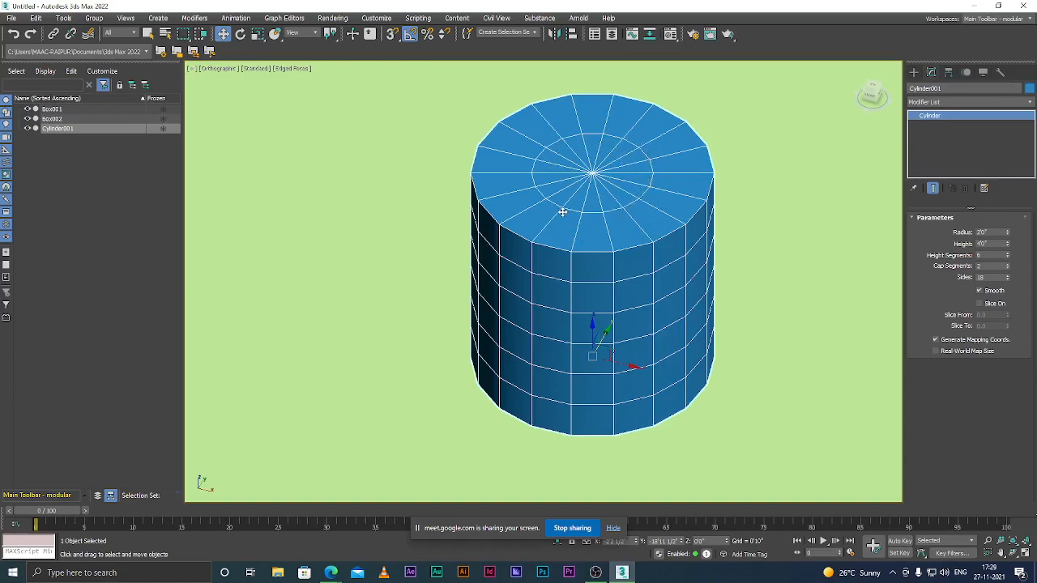
pyautogui.click(1009, 270)
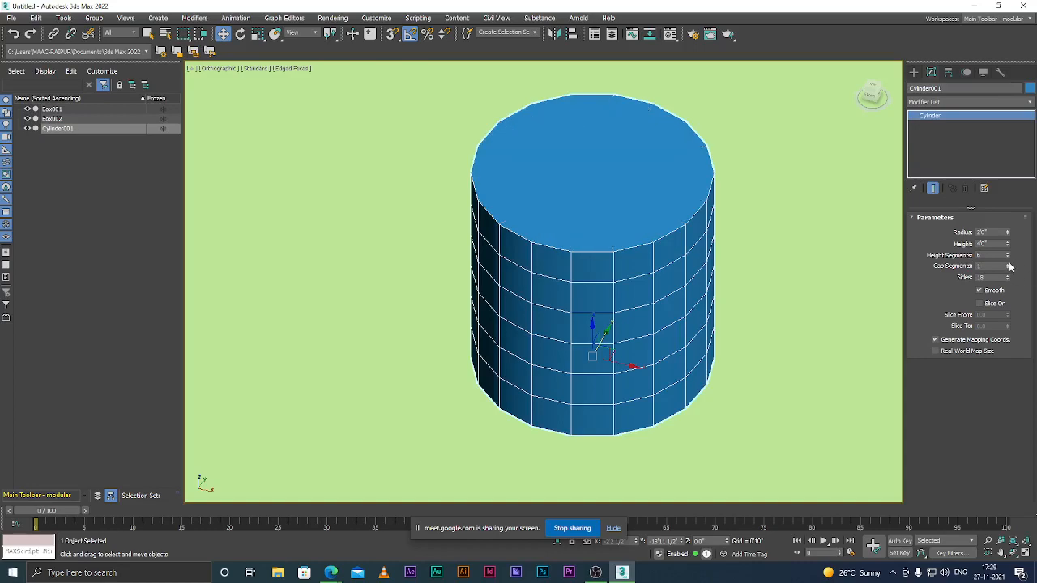
# Step: Set the cylinder's cap segments to 5 and inspect the rings on its top cap
pyautogui.click(1008, 264)
pyautogui.click(1009, 263)
pyautogui.click(1009, 264)
pyautogui.click(1009, 263)
pyautogui.scroll(2, 559, 233)
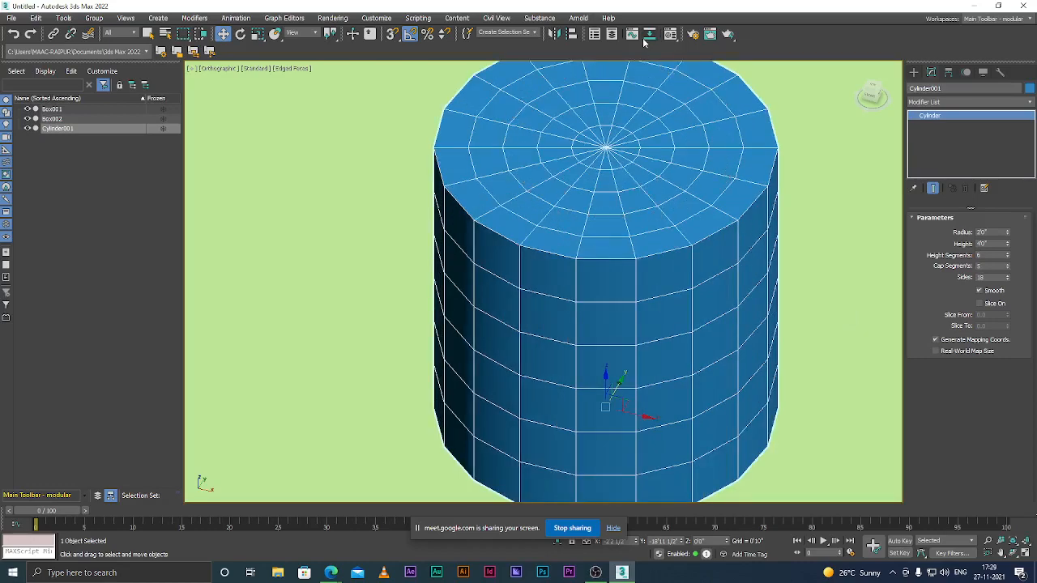
pyautogui.scroll(-5, 604, 189)
pyautogui.scroll(4, 604, 189)
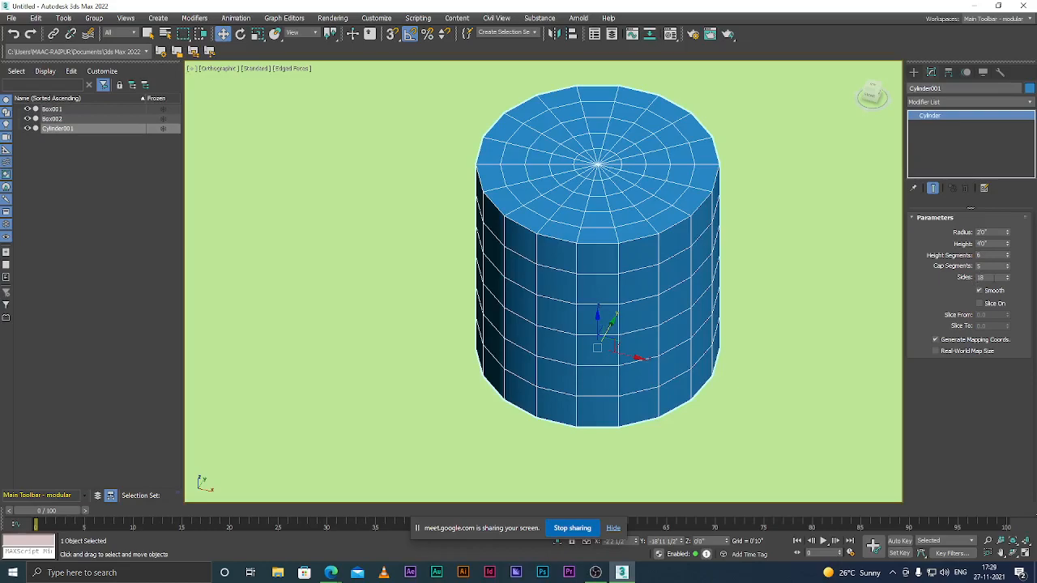
# Step: Increase the cylinder's sides to 30 and inspect the smoother outline
pyautogui.scroll(2, 606, 264)
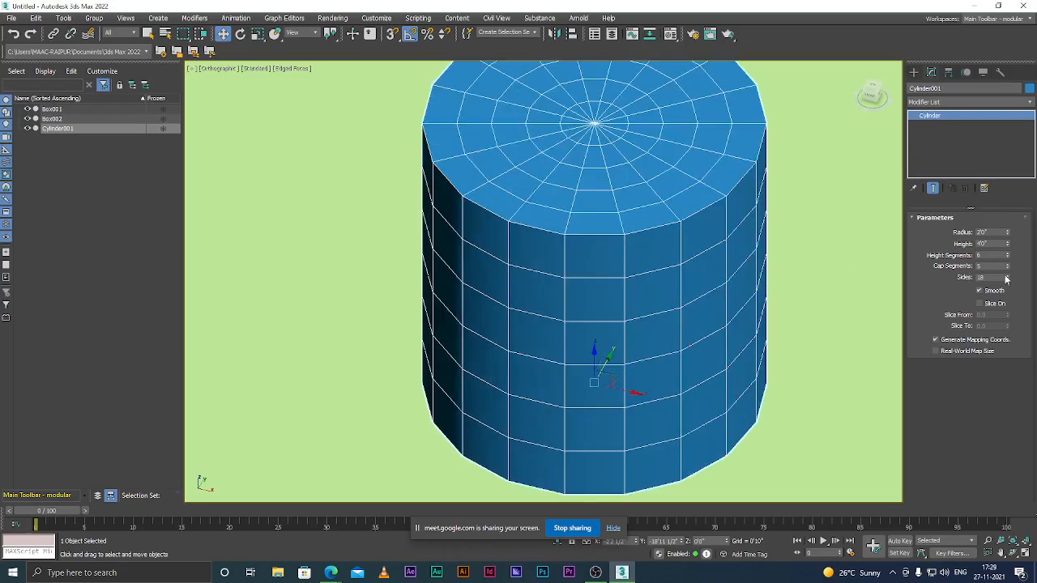
pyautogui.click(1007, 280)
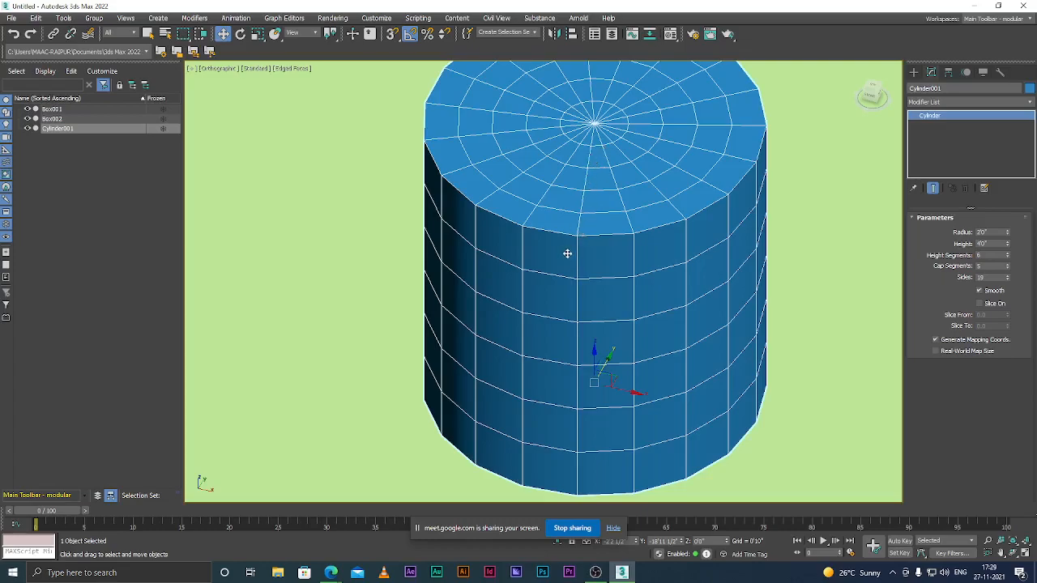
pyautogui.moveTo(1009, 278); pyautogui.dragTo(1009, 278)
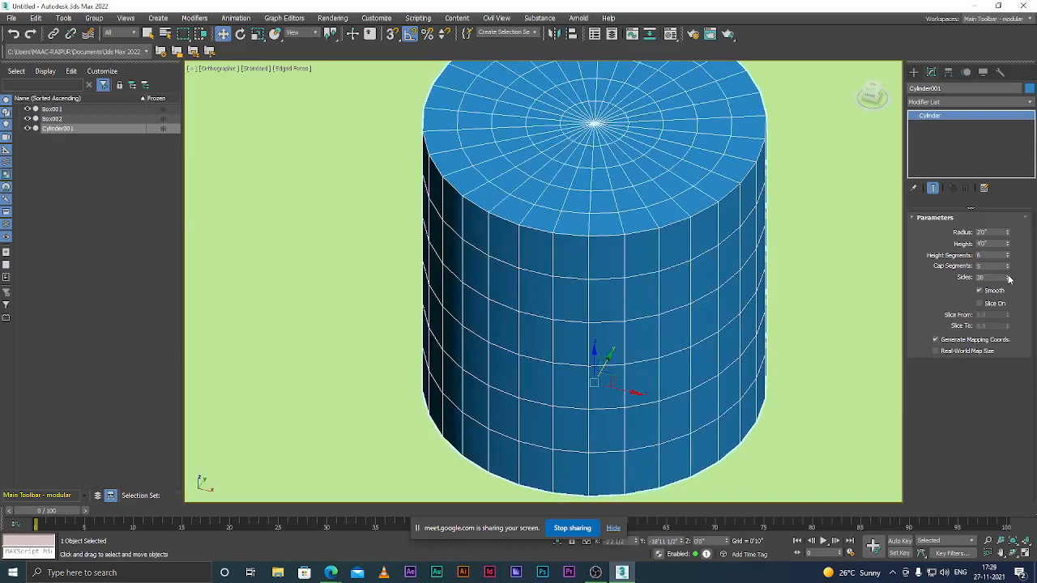
pyautogui.scroll(-3, 539, 280)
pyautogui.scroll(3, 558, 268)
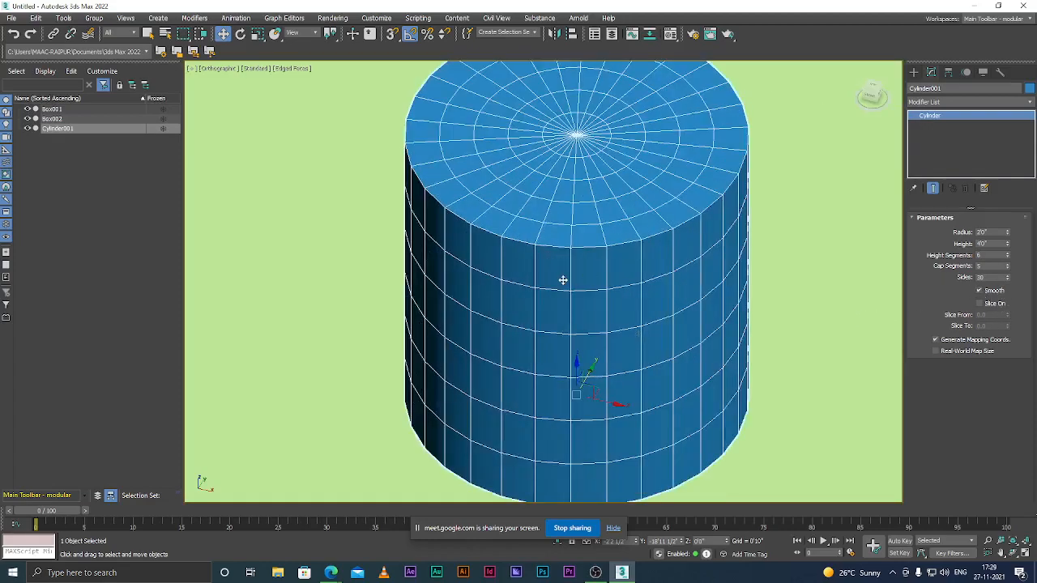
pyautogui.scroll(-3, 563, 280)
pyautogui.scroll(1, 580, 249)
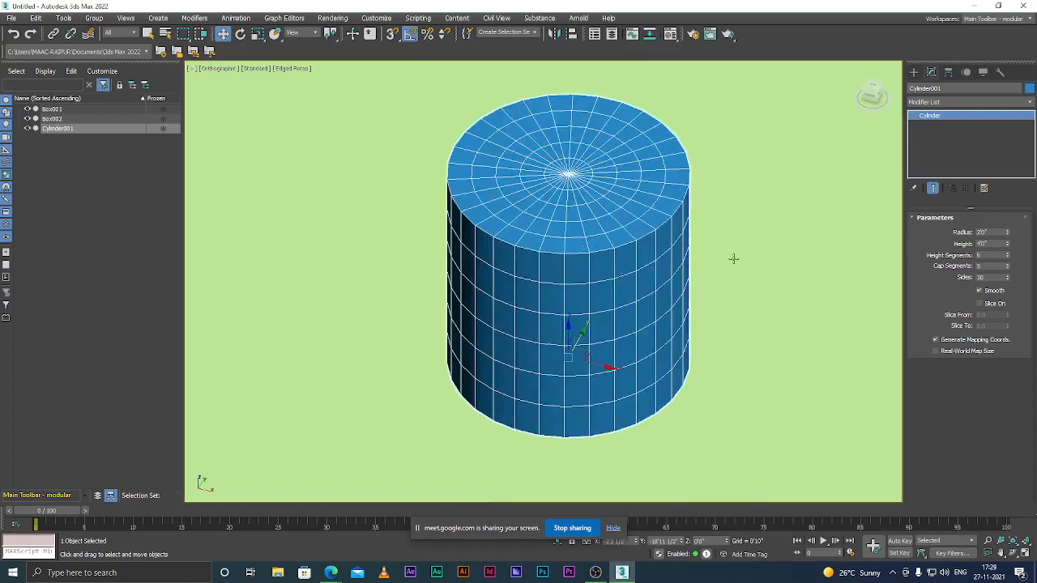
pyautogui.scroll(2, 567, 215)
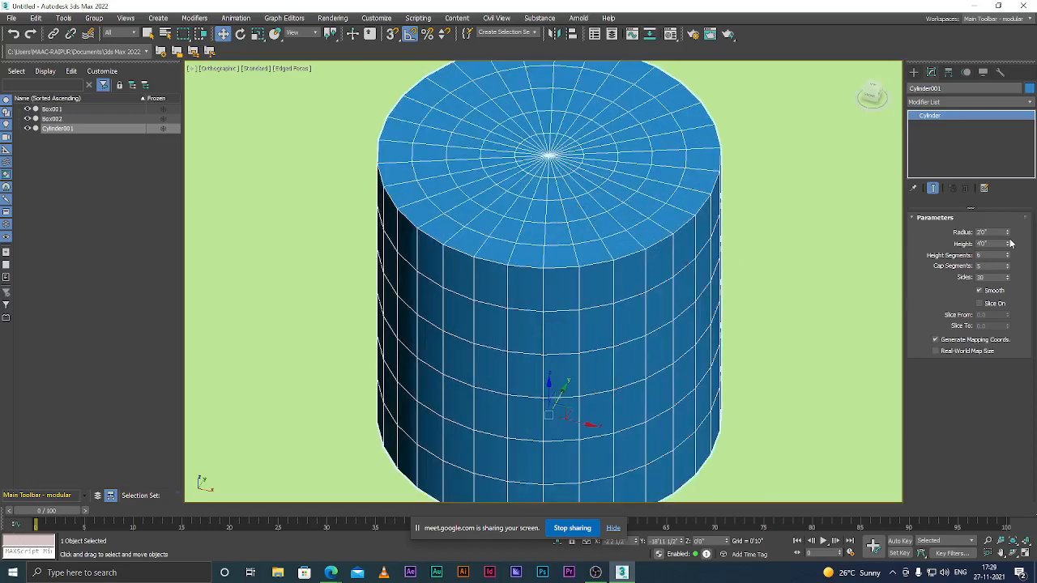
# Step: Browse the creatable geometry categories, viewing the object types under Extended Primitives and Compound Objects
pyautogui.click(914, 73)
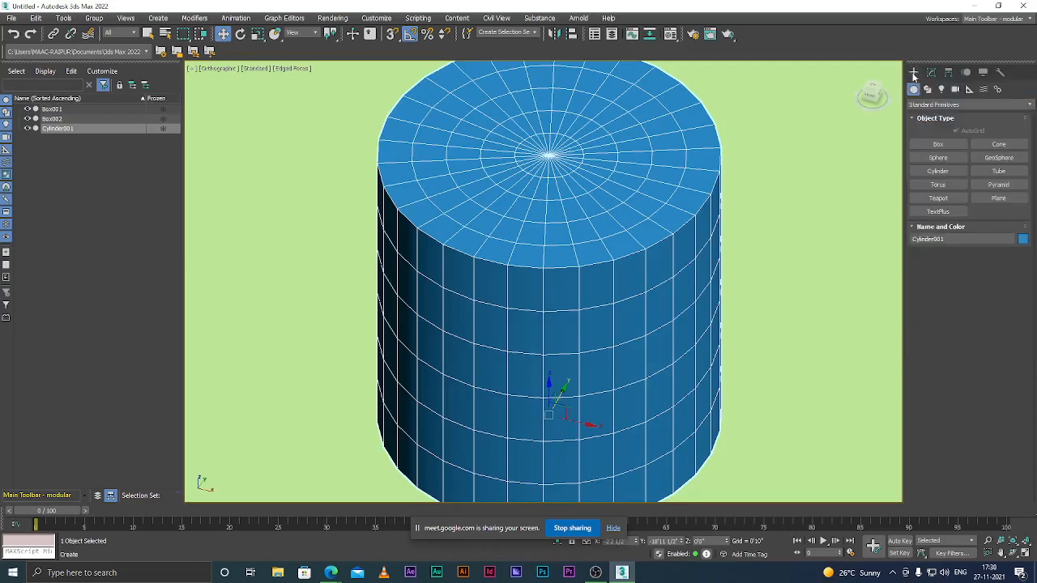
pyautogui.click(934, 104)
pyautogui.click(936, 106)
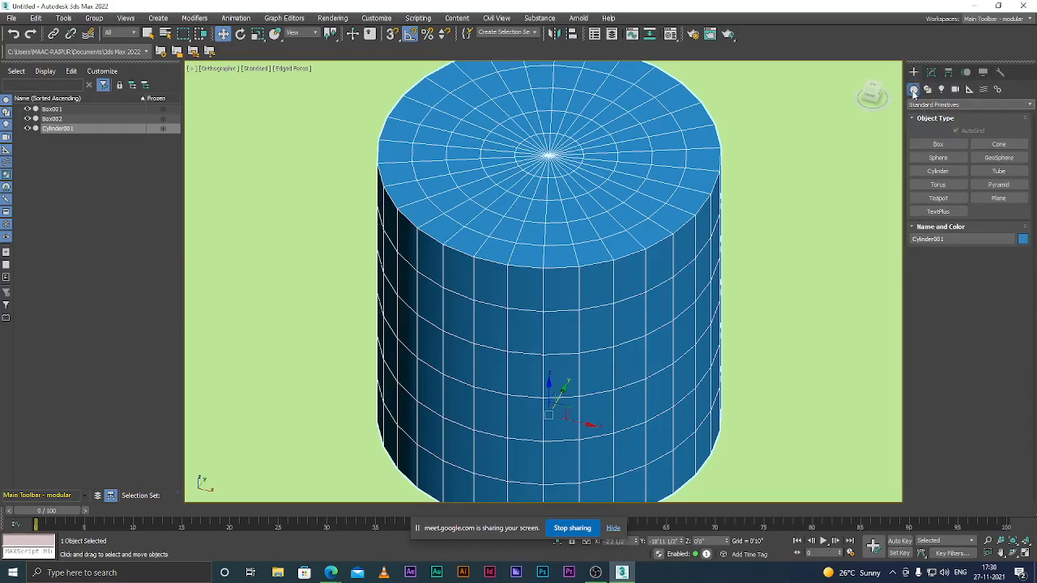
pyautogui.click(957, 103)
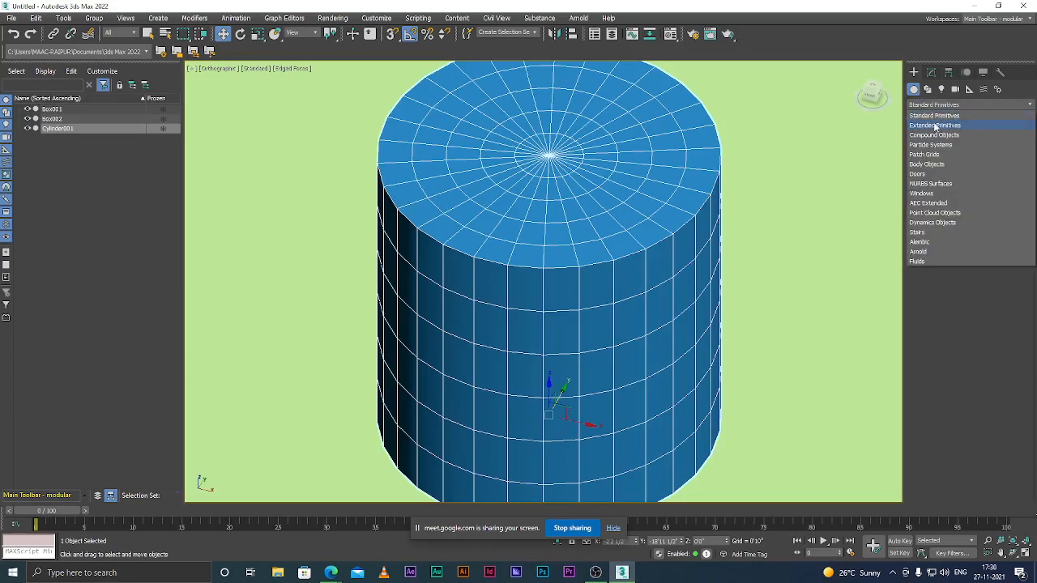
pyautogui.click(932, 121)
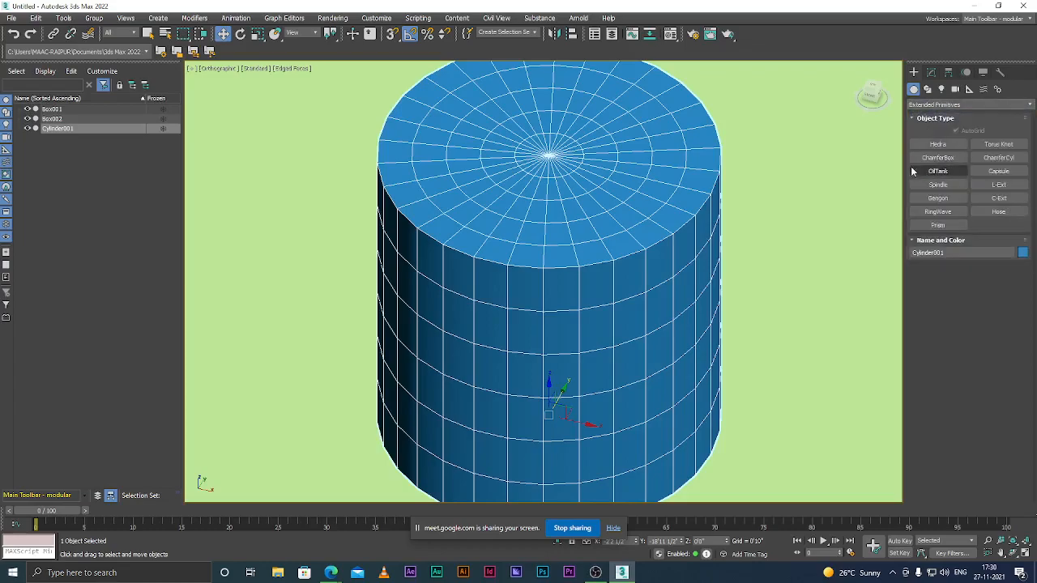
pyautogui.click(939, 105)
pyautogui.click(931, 135)
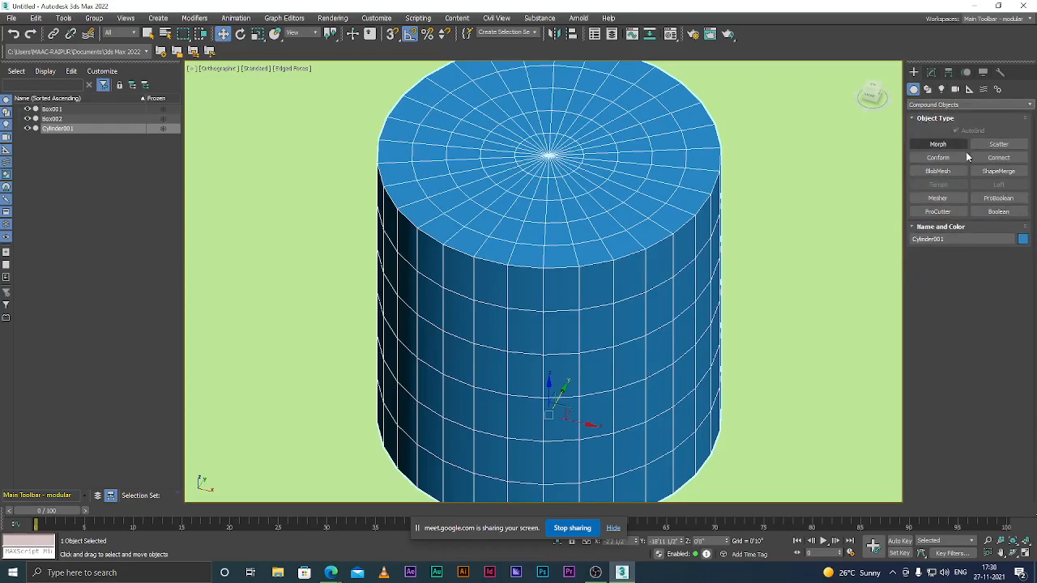
# Step: Compare the Standard Primitives and Compound Objects categories, ending back on Standard Primitives
pyautogui.click(934, 105)
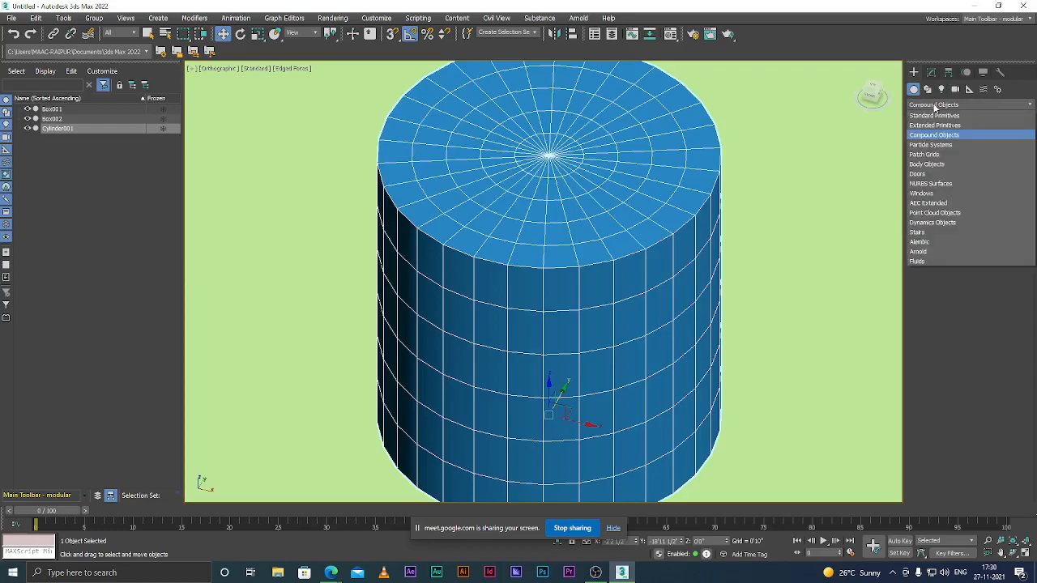
pyautogui.click(933, 115)
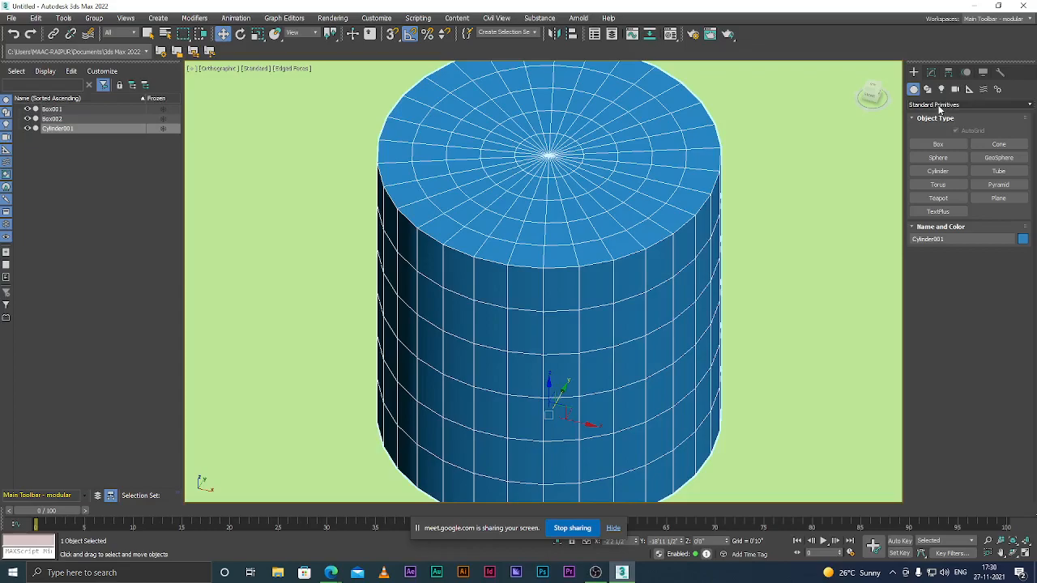
pyautogui.click(938, 105)
pyautogui.click(935, 131)
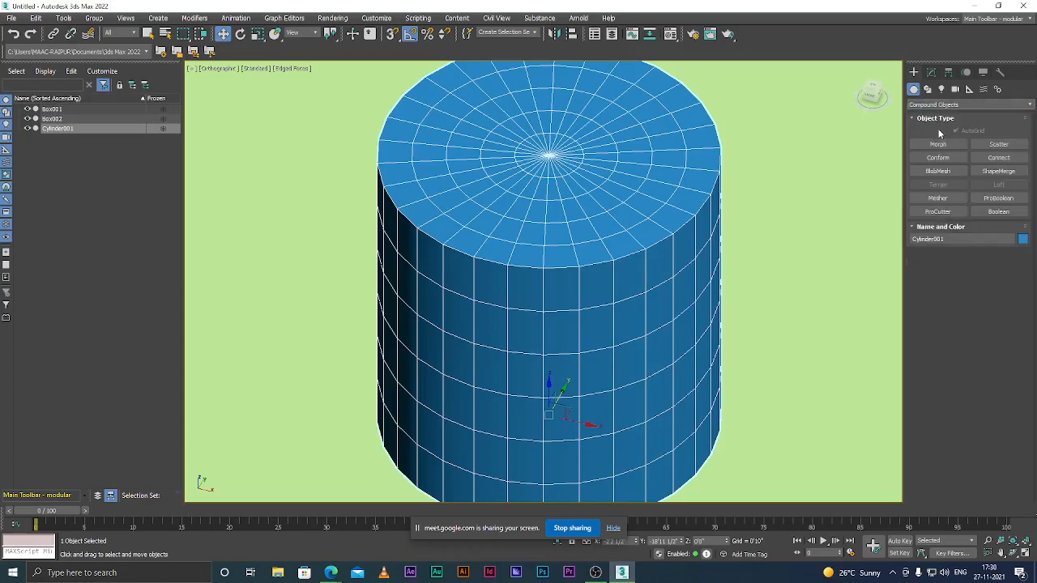
pyautogui.click(930, 105)
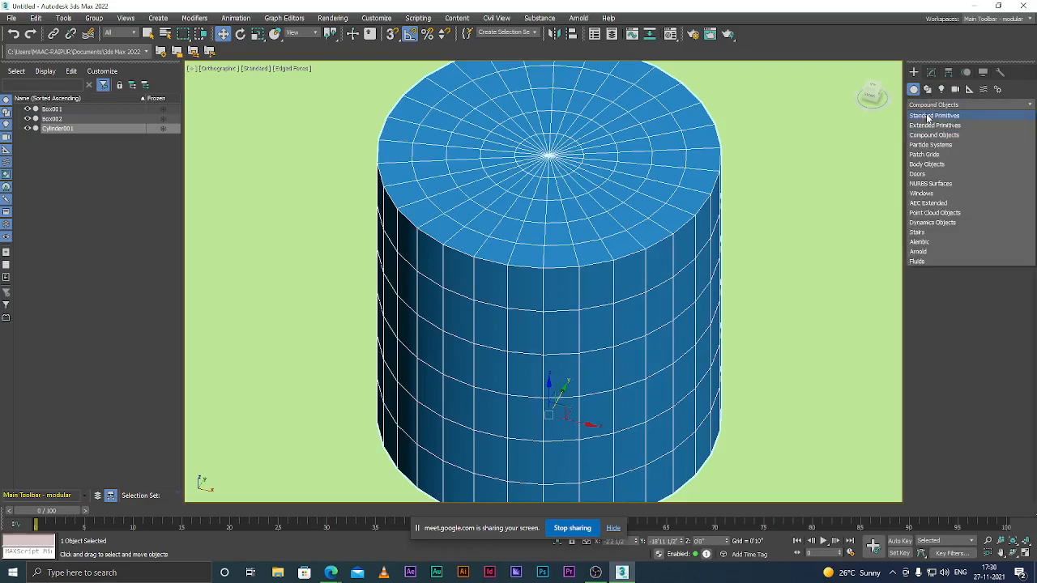
pyautogui.click(925, 115)
# Step: Convert the cylinder to an Editable Poly
pyautogui.scroll(-3, 625, 218)
pyautogui.scroll(1, 633, 237)
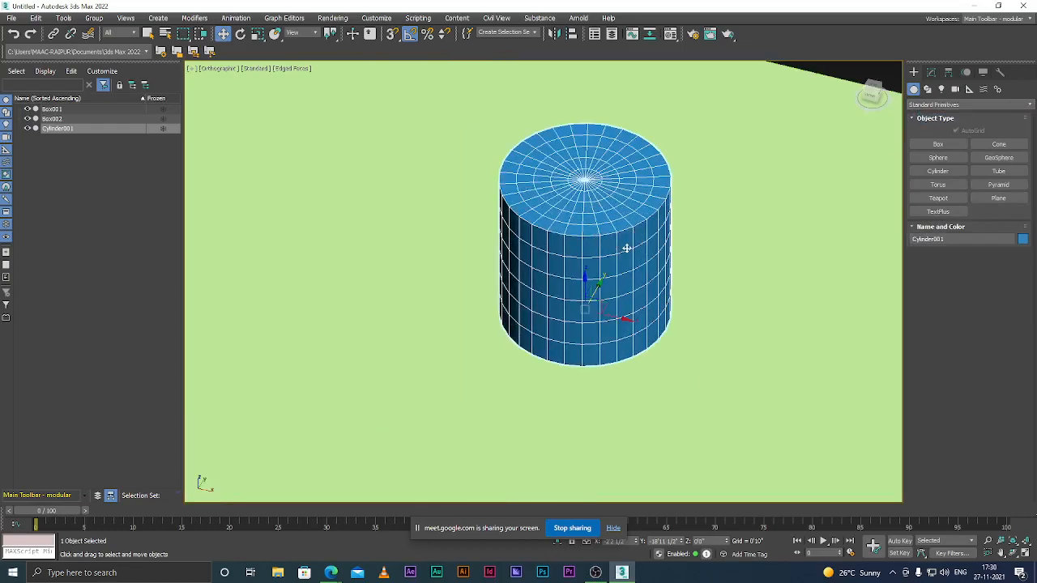
pyautogui.scroll(2, 634, 282)
pyautogui.scroll(-2, 591, 284)
pyautogui.scroll(2, 574, 275)
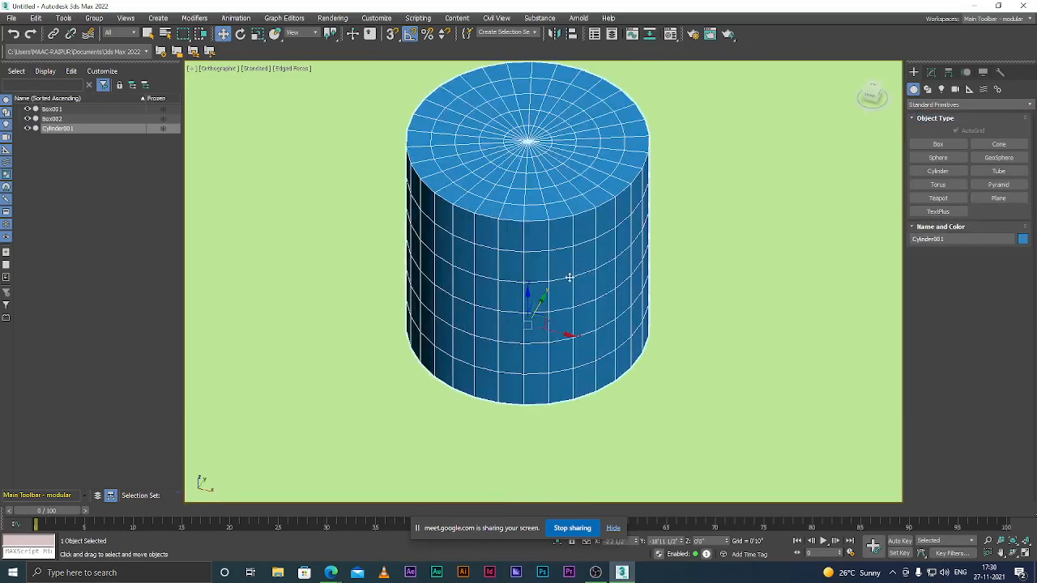
pyautogui.click(931, 73)
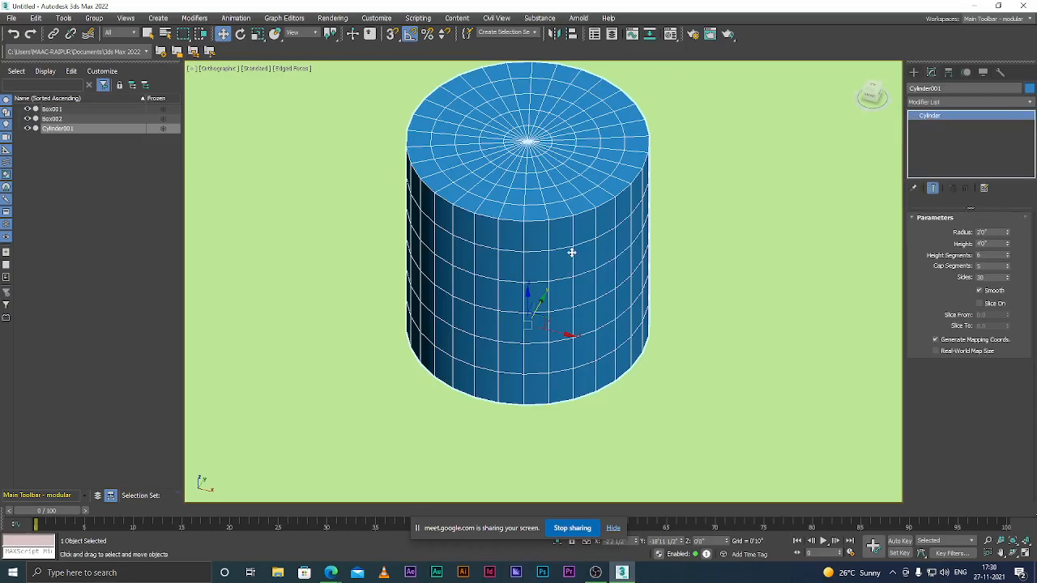
pyautogui.scroll(-2, 542, 262)
pyautogui.scroll(2, 545, 265)
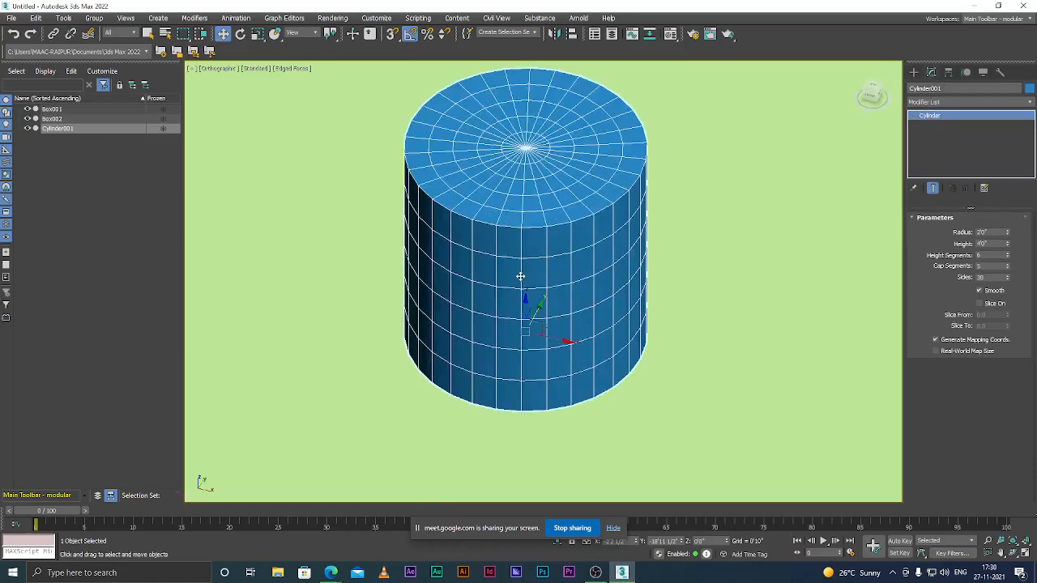
pyautogui.rightClick(519, 275)
pyautogui.moveTo(560, 384)
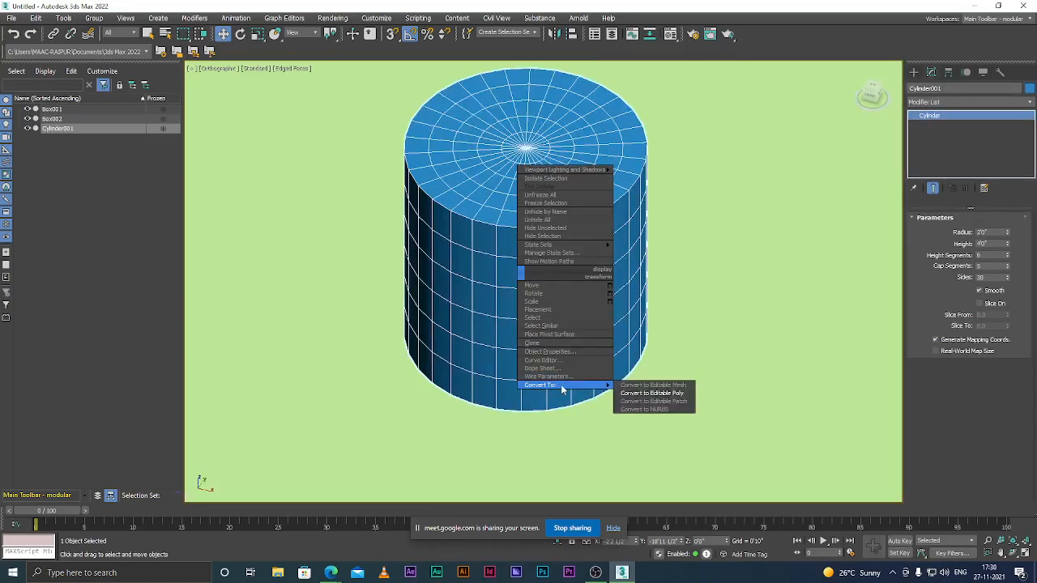
pyautogui.click(651, 393)
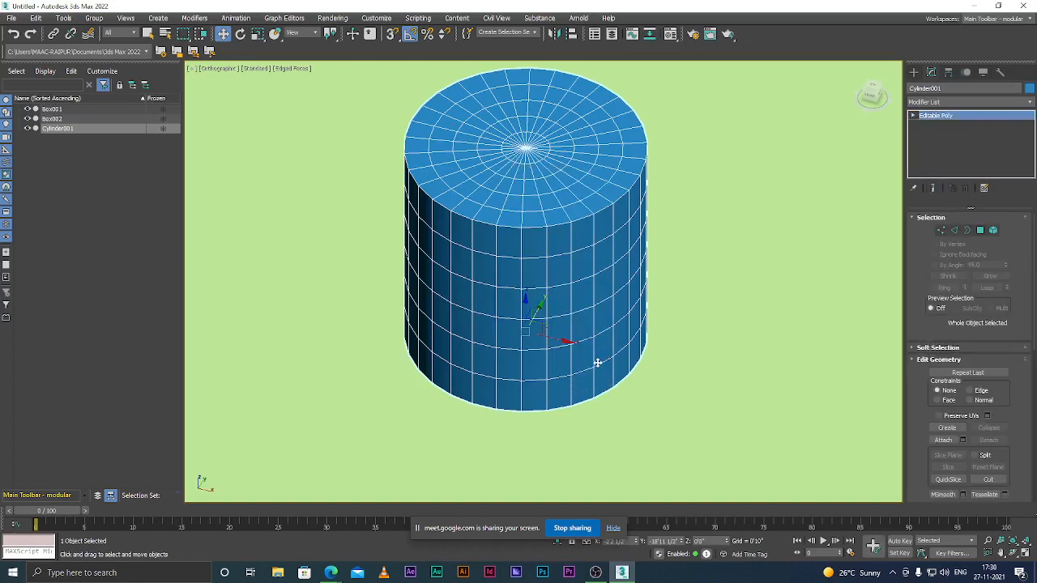
# Step: Enter the cylinder's Vertex level and check its vertices in wireframe before restoring shaded display
pyautogui.press('1')
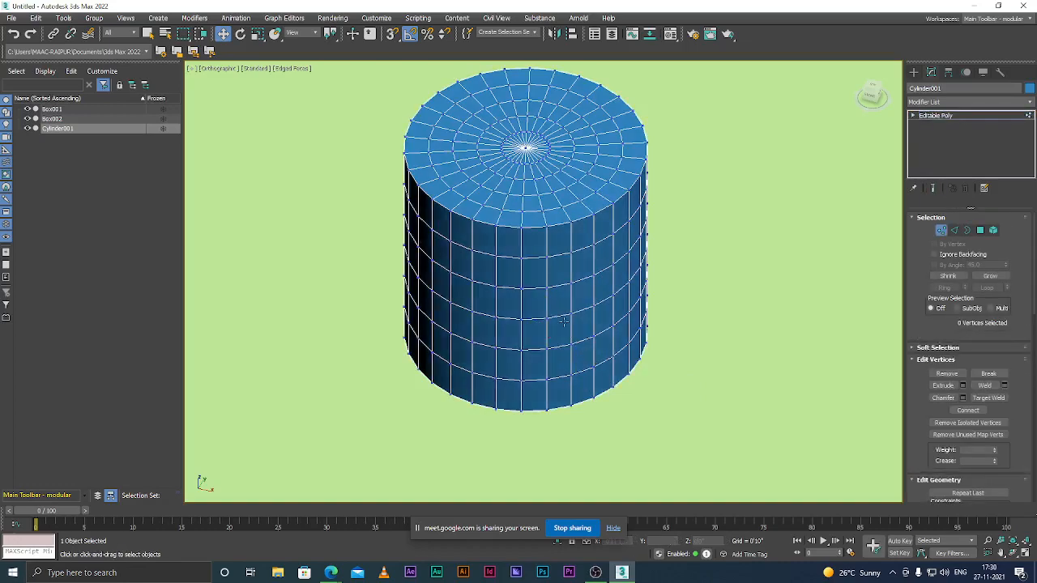
pyautogui.press('F3')
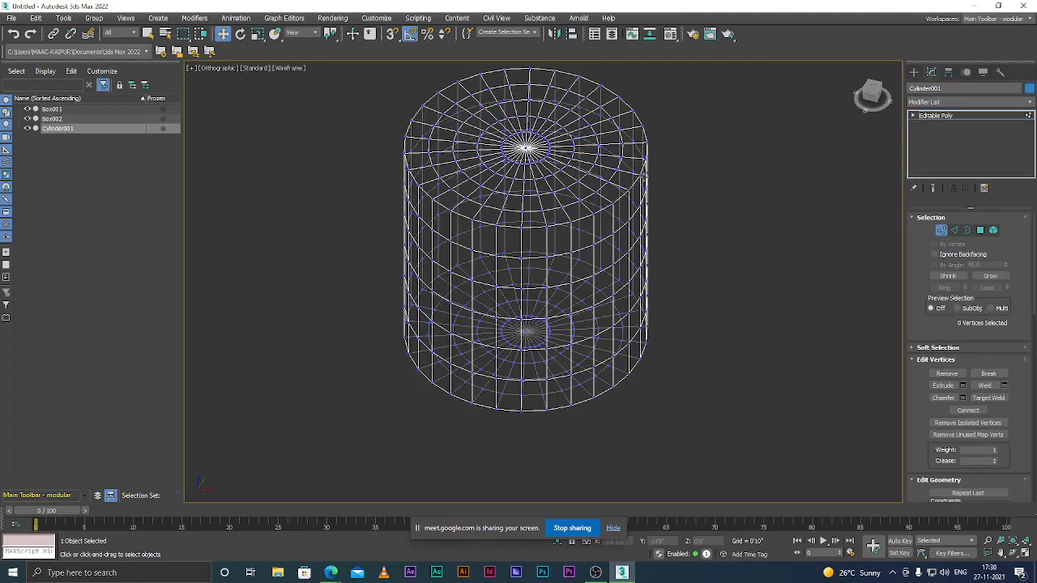
pyautogui.press('F3')
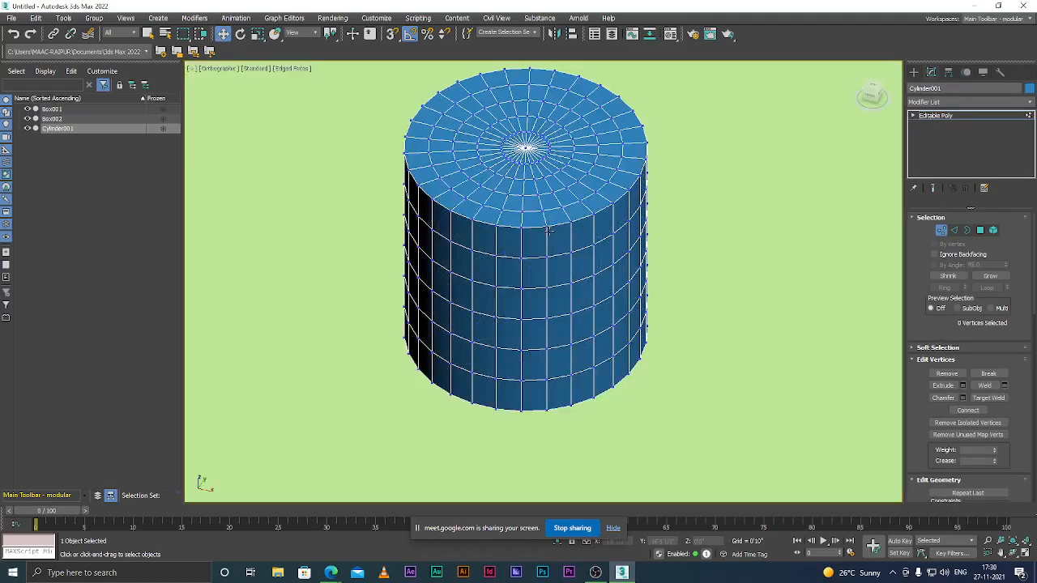
# Step: Switch to Edge level, select a horizontal edge just below the cylinder's top rim, and expand it to its full loop
pyautogui.press('2')
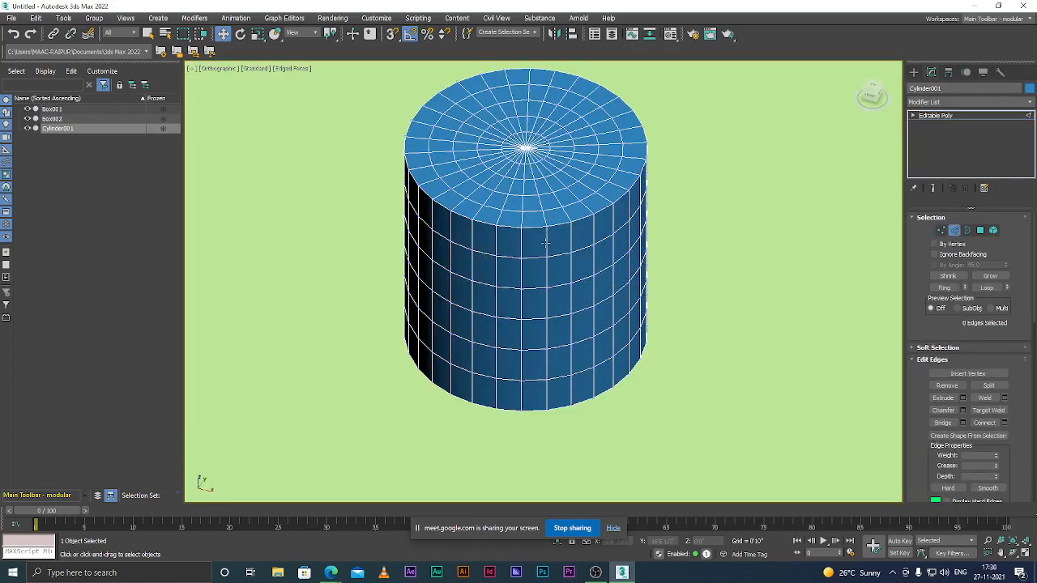
pyautogui.scroll(3, 503, 268)
pyautogui.click(512, 247)
pyautogui.scroll(-3, 517, 276)
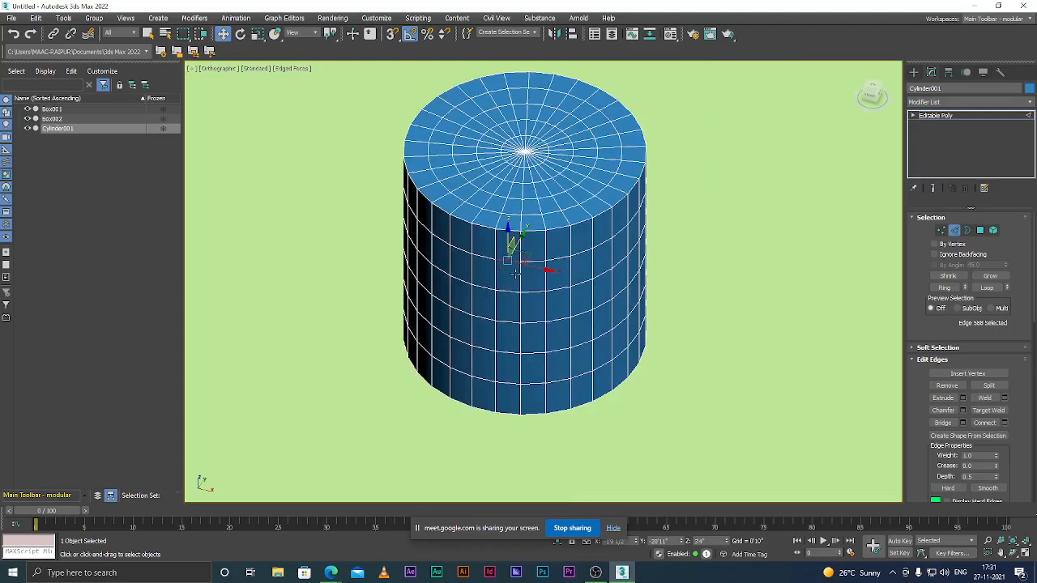
pyautogui.scroll(3, 519, 274)
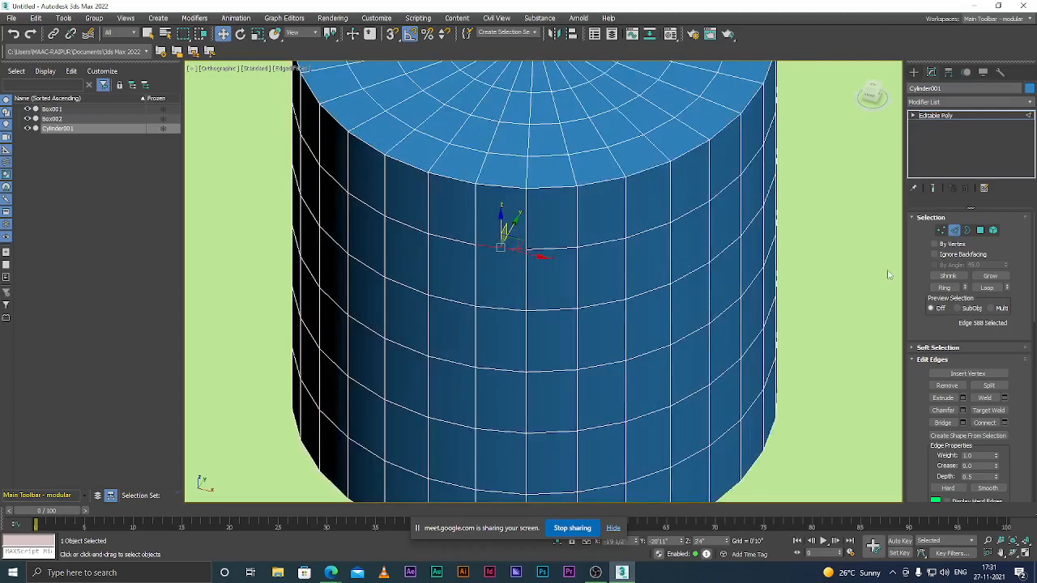
pyautogui.click(987, 289)
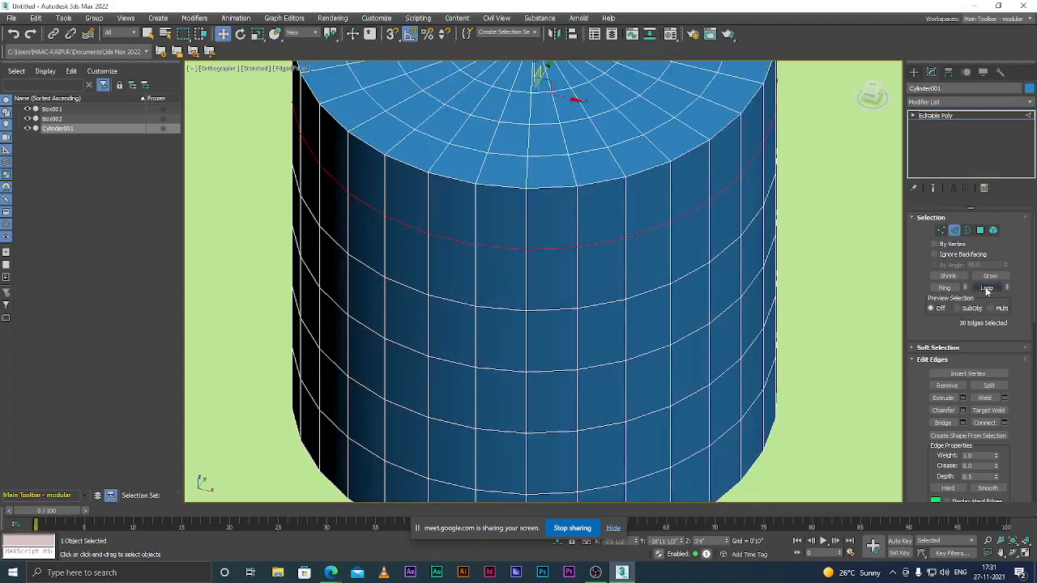
pyautogui.scroll(-3, 413, 244)
pyautogui.scroll(3, 478, 243)
pyautogui.keyDown('alt'); pyautogui.moveTo(366, 307); pyautogui.dragTo(454, 288, button='middle'); pyautogui.keyUp('alt')
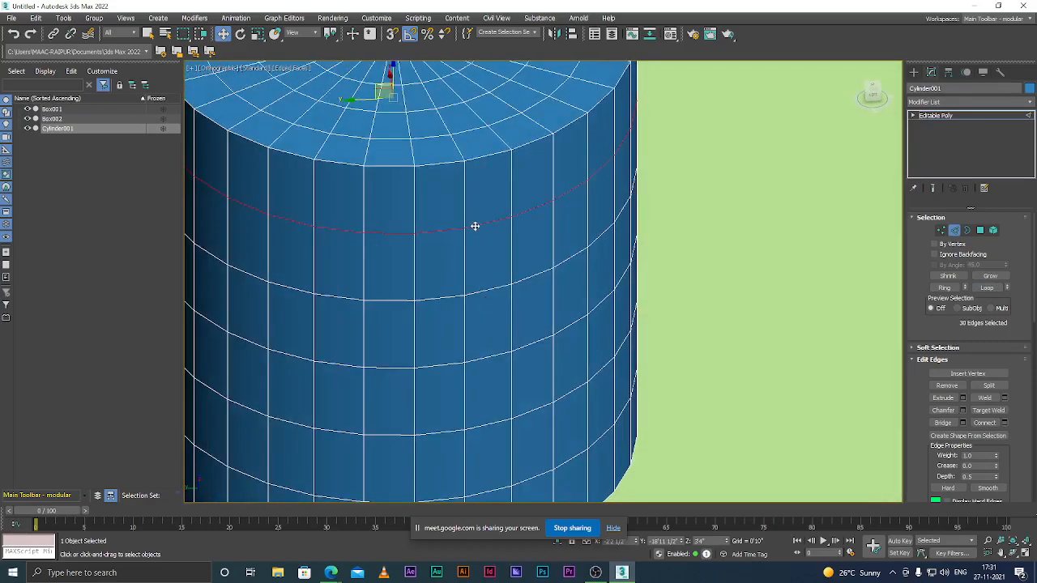
pyautogui.scroll(-4, 446, 271)
pyautogui.scroll(3, 432, 265)
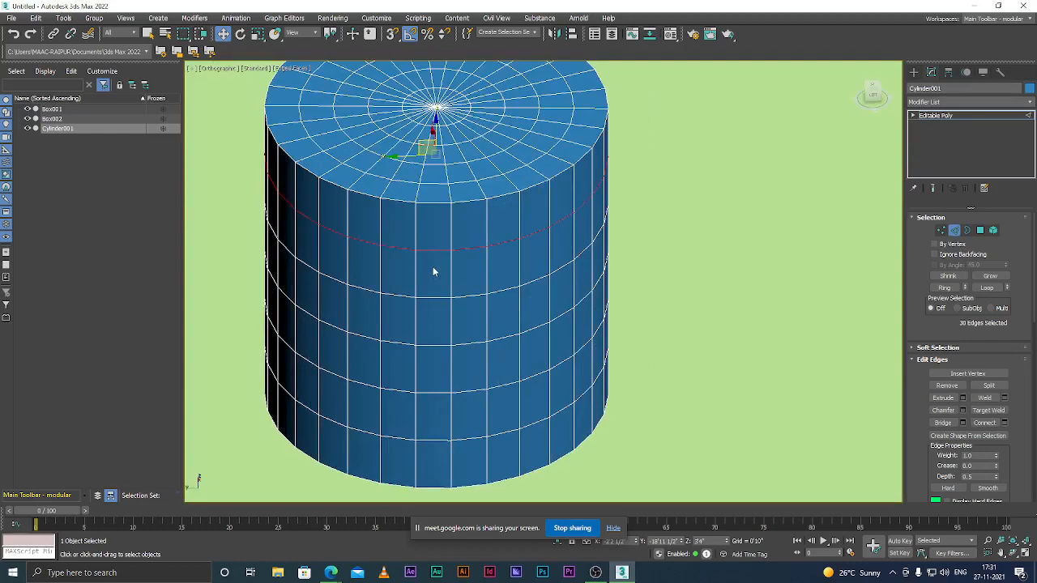
# Step: Select a single front edge in the same horizontal row and extend it with Loop around the cylinder
pyautogui.click(430, 250)
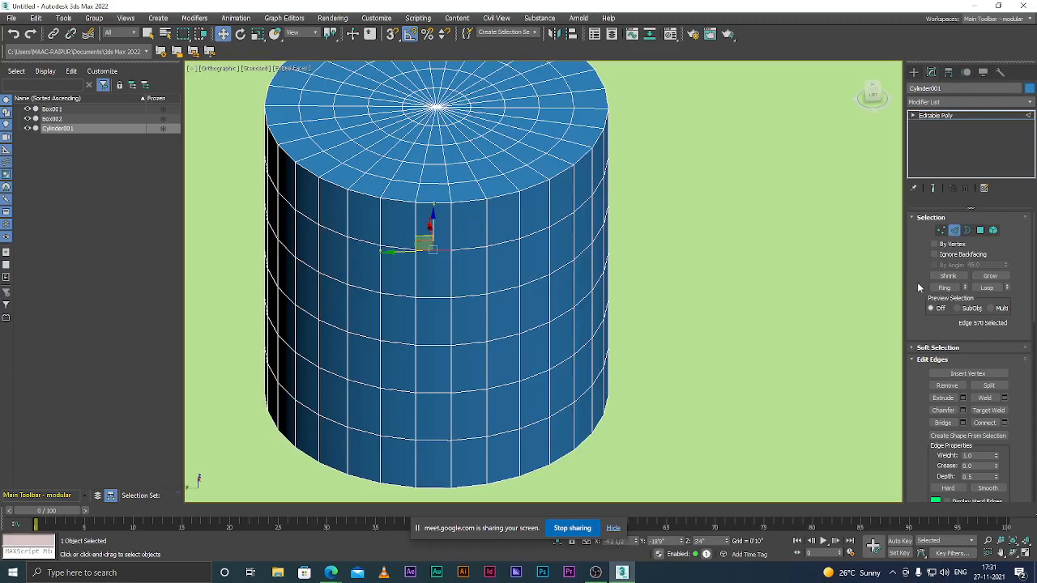
pyautogui.click(987, 289)
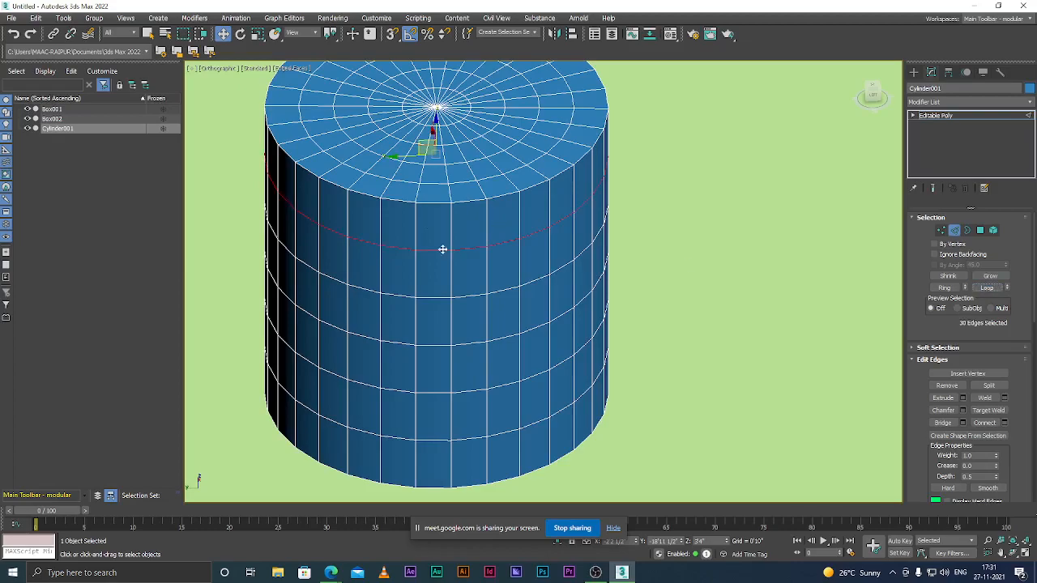
pyautogui.scroll(3, 445, 249)
pyautogui.scroll(-3, 569, 247)
pyautogui.scroll(-2, 592, 240)
pyautogui.scroll(2, 592, 241)
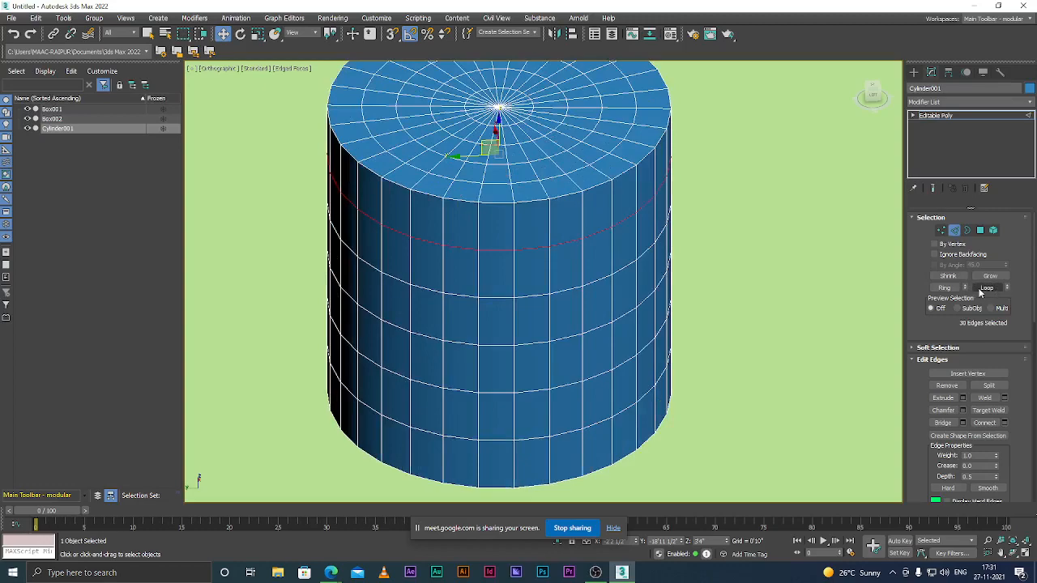
# Step: Undo the loop selection and use Ring on the single front edge to select its parallel edges
pyautogui.hotkey('ctrl', 'z')
pyautogui.scroll(2, 521, 249)
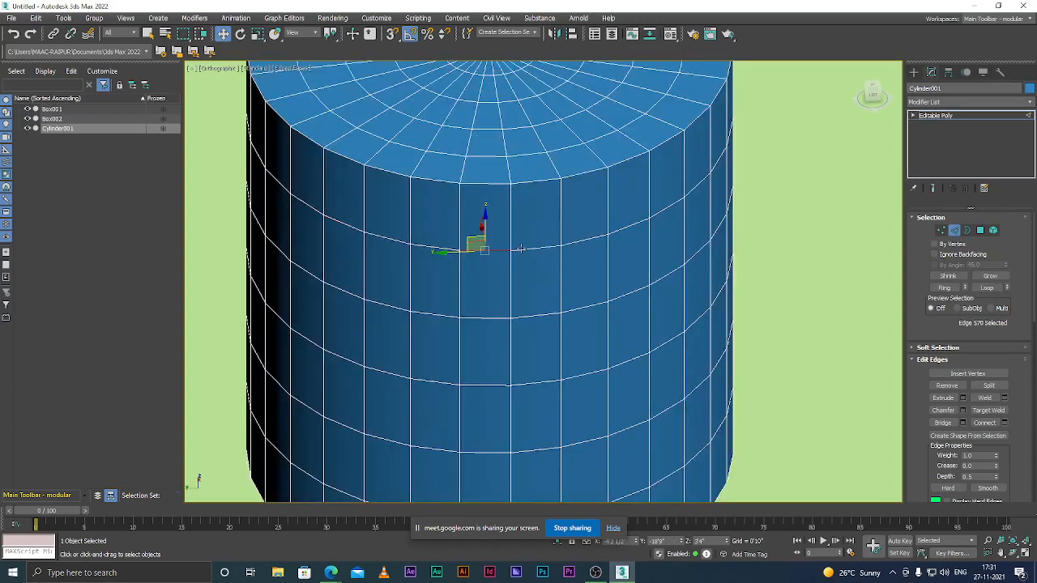
pyautogui.click(944, 288)
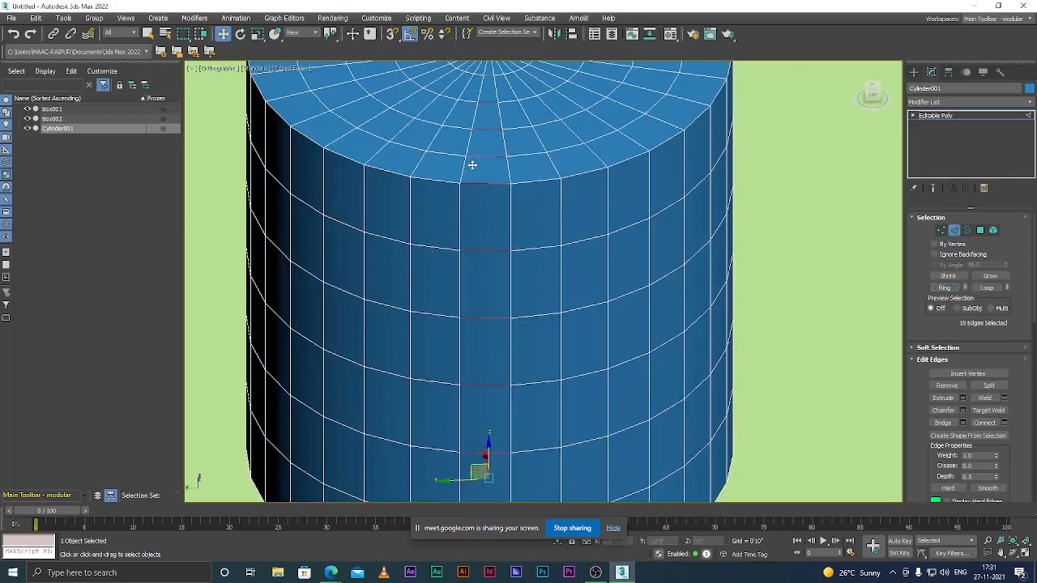
pyautogui.scroll(-5, 476, 180)
pyautogui.scroll(4, 465, 202)
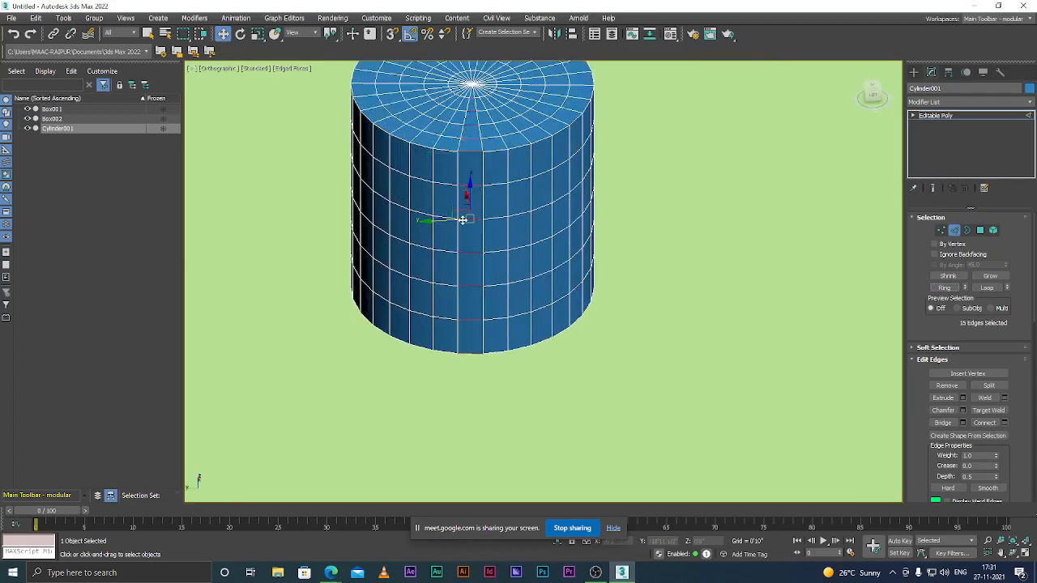
pyautogui.scroll(3, 453, 216)
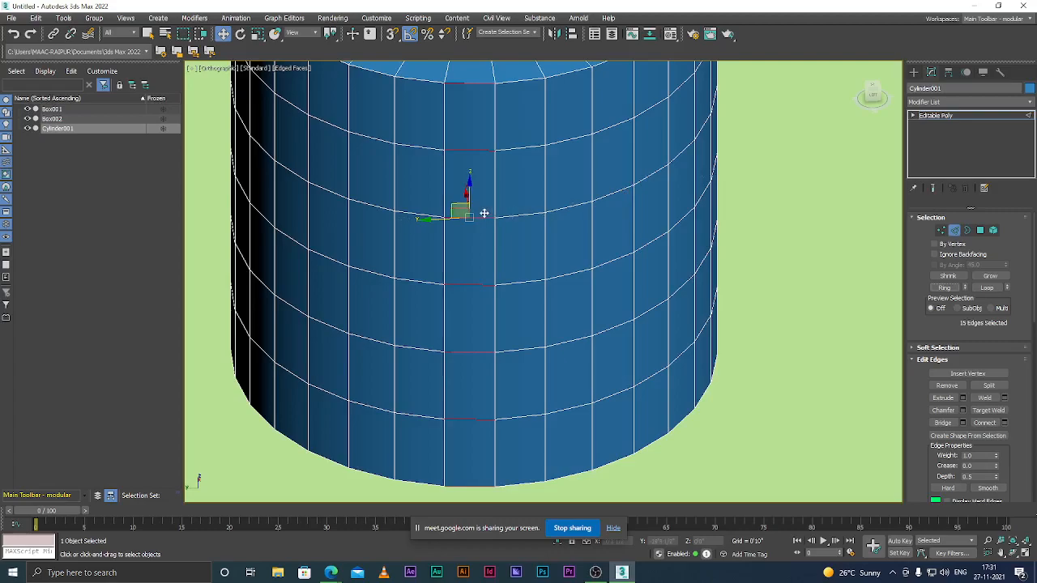
pyautogui.scroll(2, 483, 216)
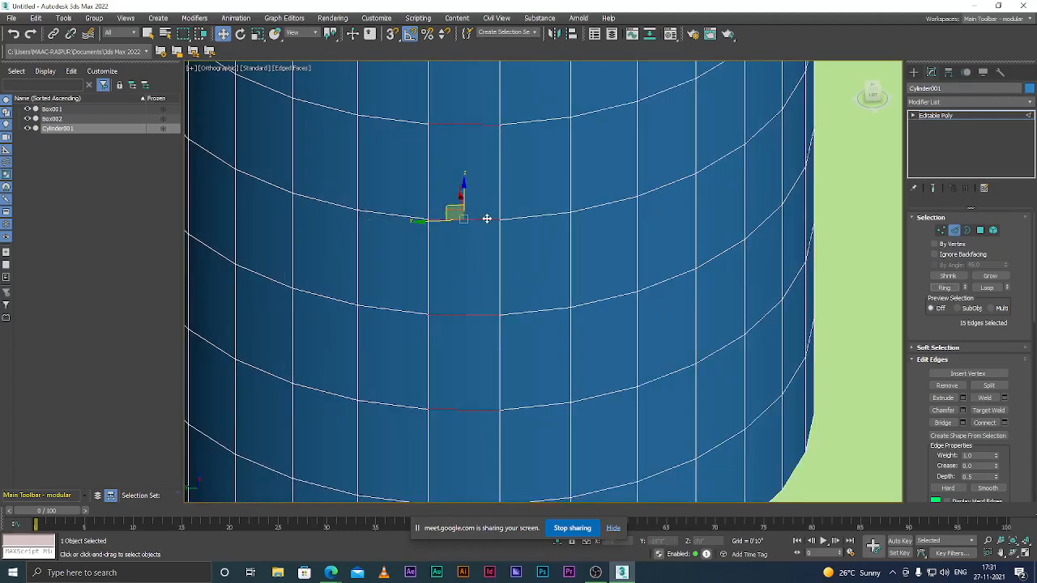
# Step: Examine the selected edge ring from the top cap down the cylinder's side, picking individual edges within it
pyautogui.scroll(-5, 486, 218)
pyautogui.click(480, 98)
pyautogui.click(475, 219)
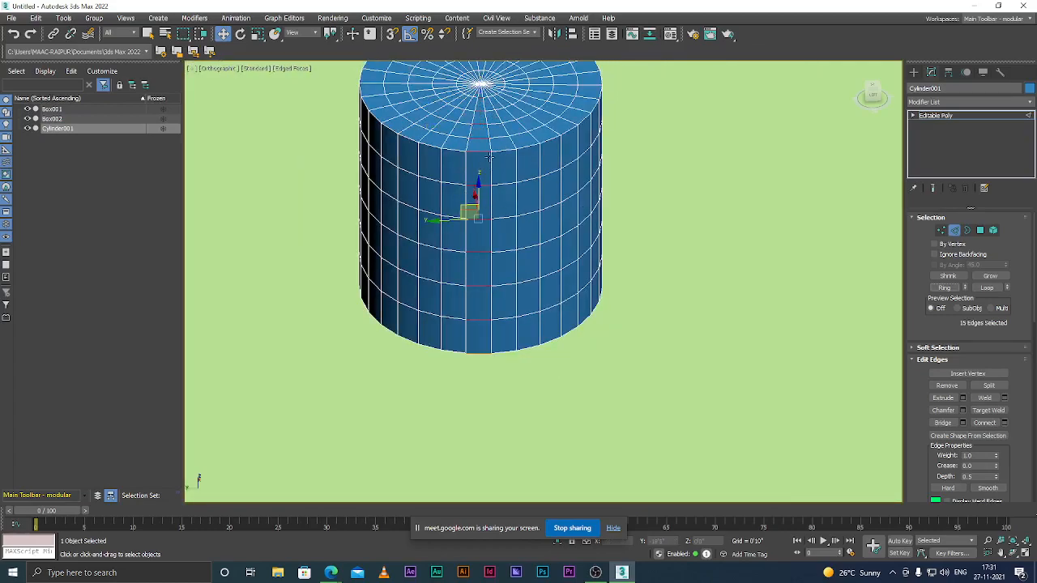
pyautogui.click(476, 283)
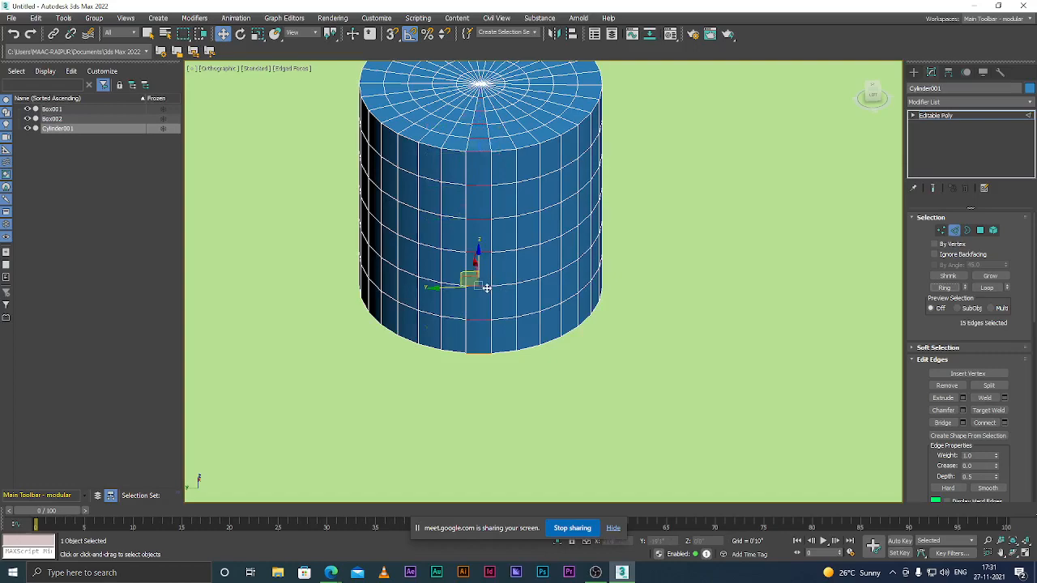
pyautogui.click(478, 219)
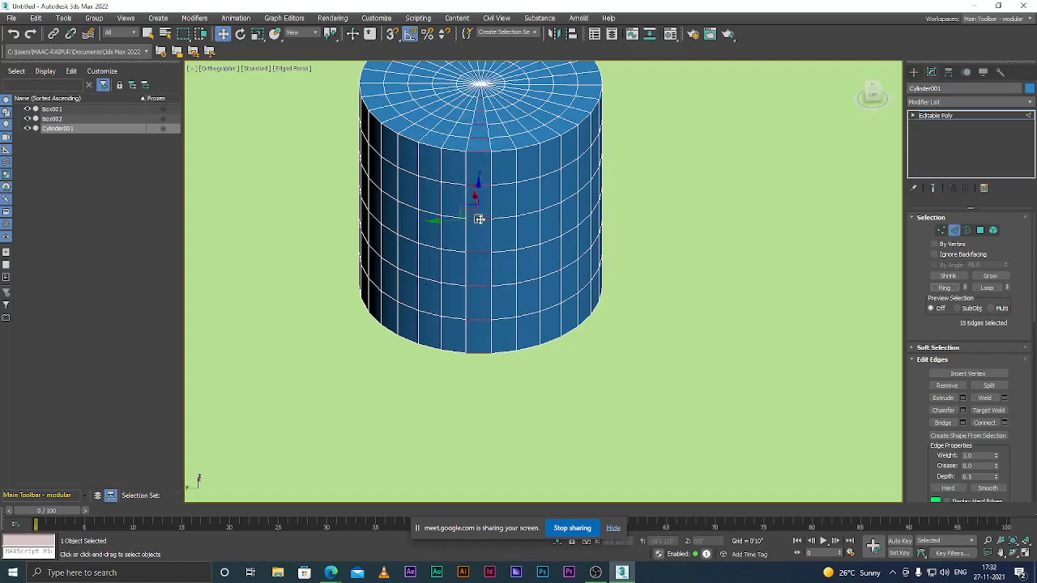
# Step: Select the front horizontal edge one row below the cylinder's top rim and extend it to the full edge loop
pyautogui.click(478, 185)
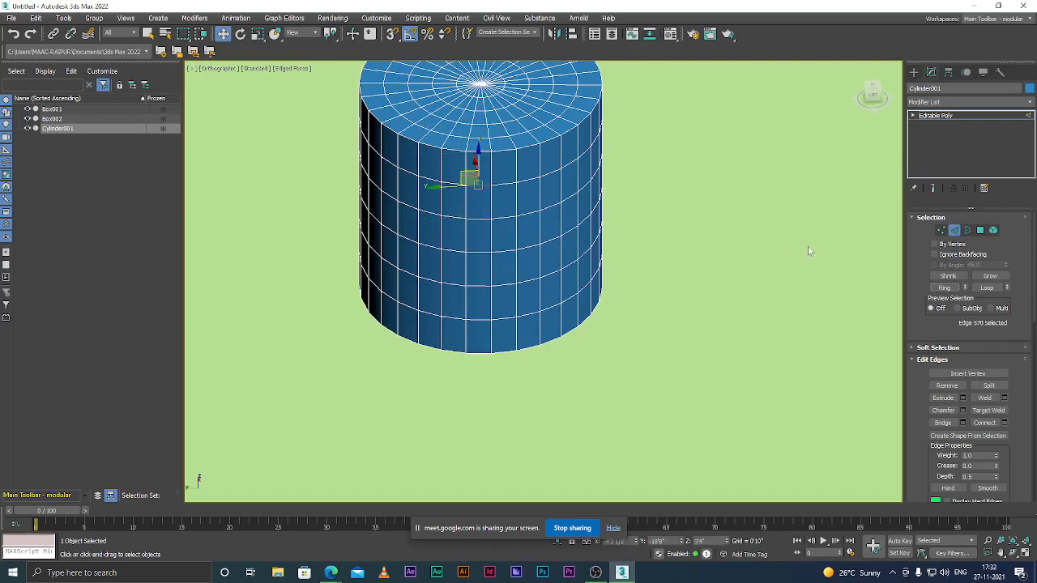
pyautogui.click(986, 289)
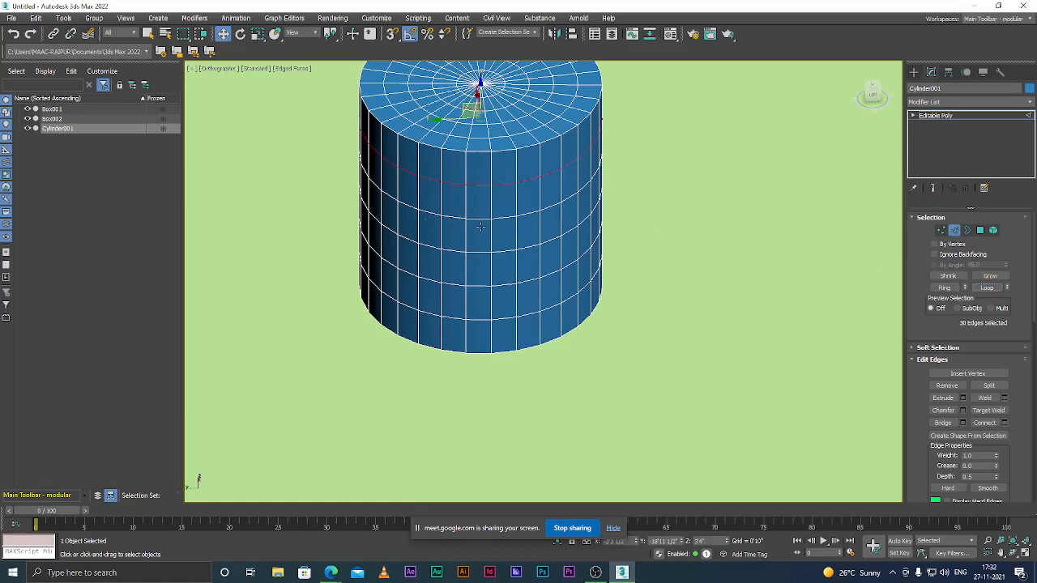
pyautogui.scroll(-5, 481, 217)
pyautogui.scroll(5, 480, 218)
pyautogui.scroll(-3, 482, 216)
pyautogui.scroll(3, 481, 215)
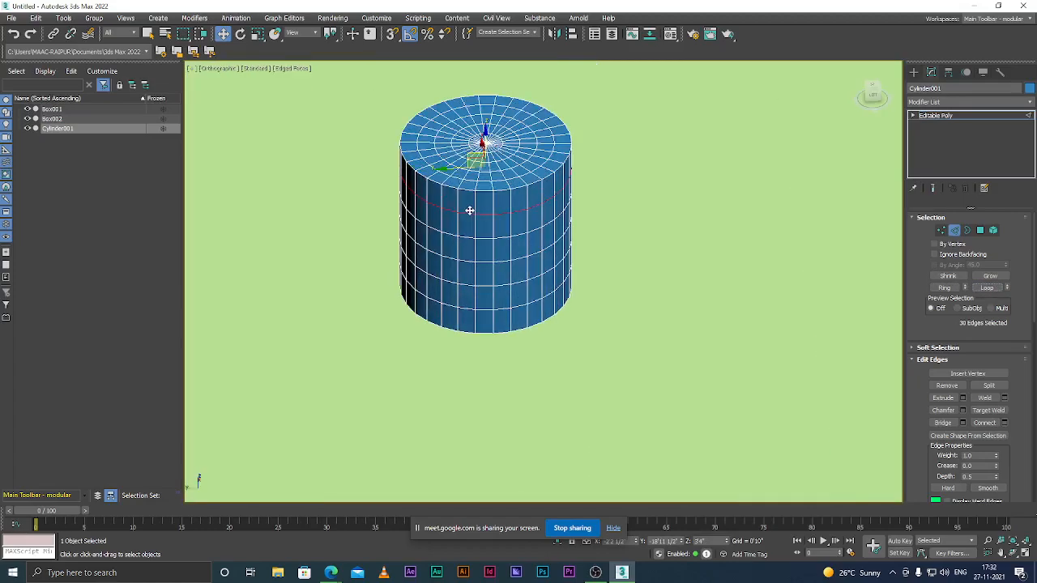
pyautogui.scroll(5, 474, 217)
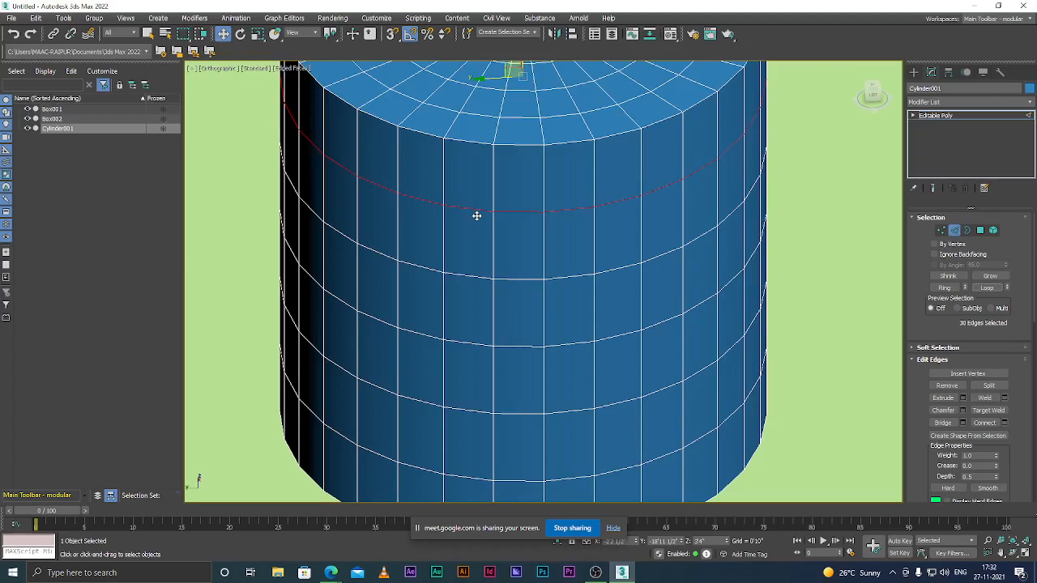
pyautogui.scroll(-5, 476, 216)
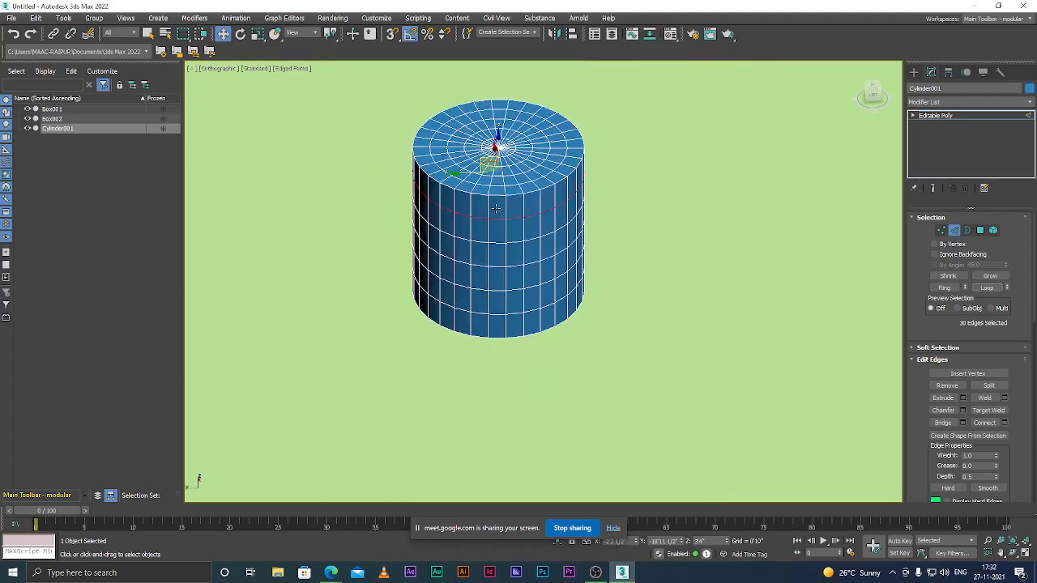
pyautogui.scroll(2, 495, 209)
pyautogui.scroll(5, 495, 227)
pyautogui.scroll(-7, 511, 224)
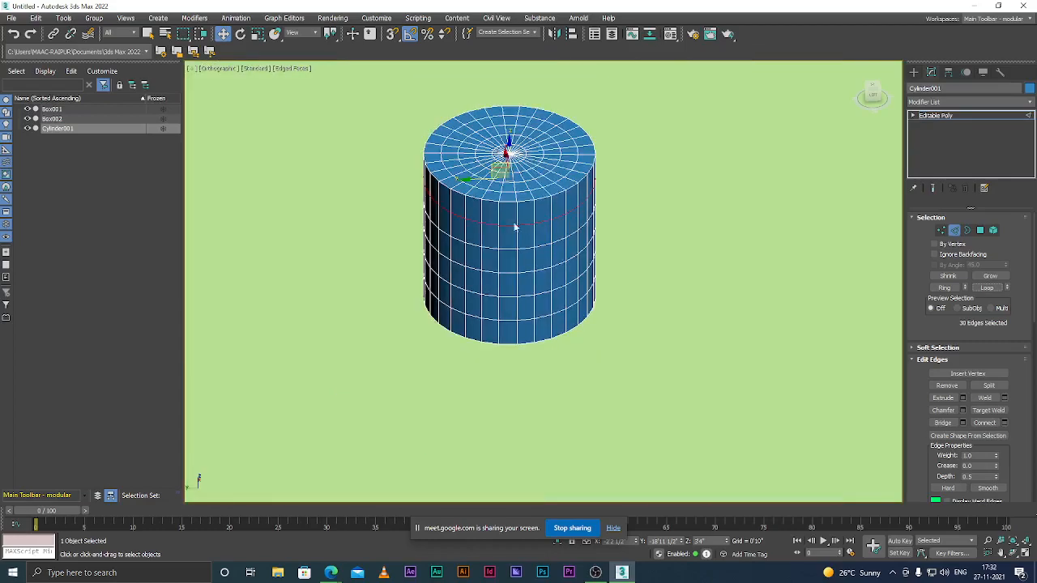
pyautogui.scroll(4, 505, 229)
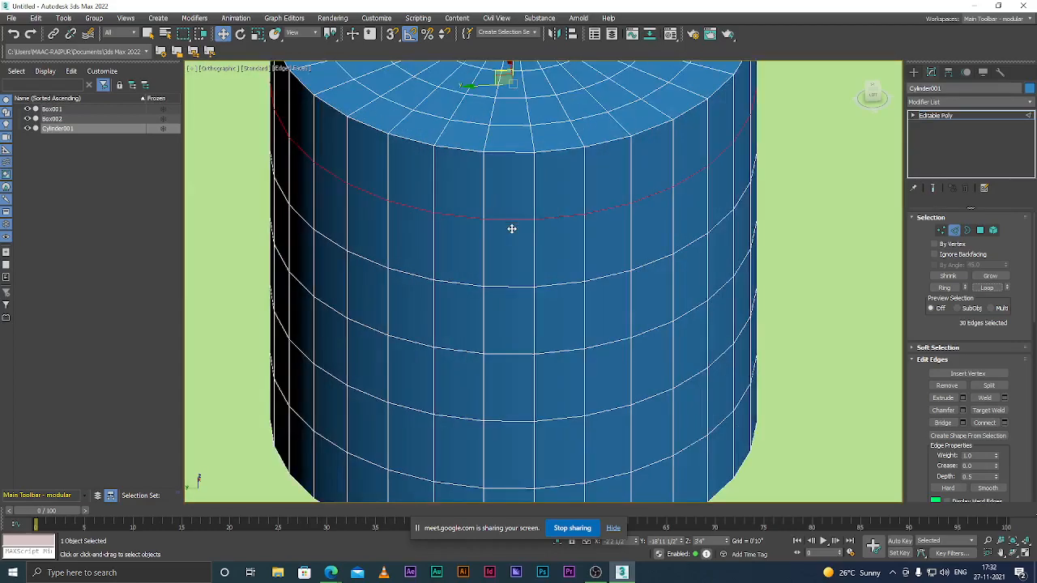
# Step: Open the Extrude settings for the selected edge loop and check the extruded flange from the side
pyautogui.click(943, 399)
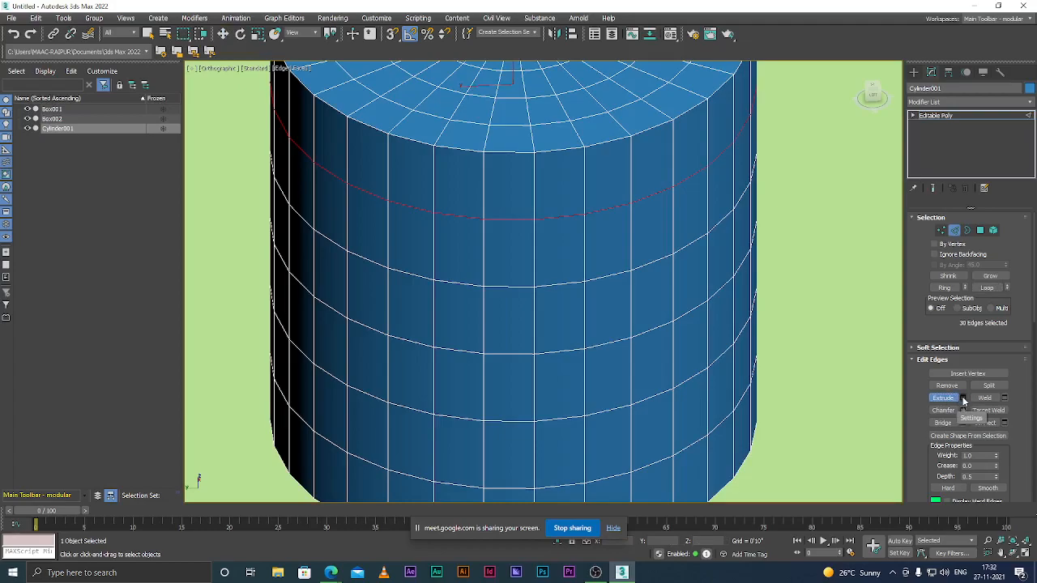
pyautogui.click(963, 398)
pyautogui.scroll(-4, 425, 316)
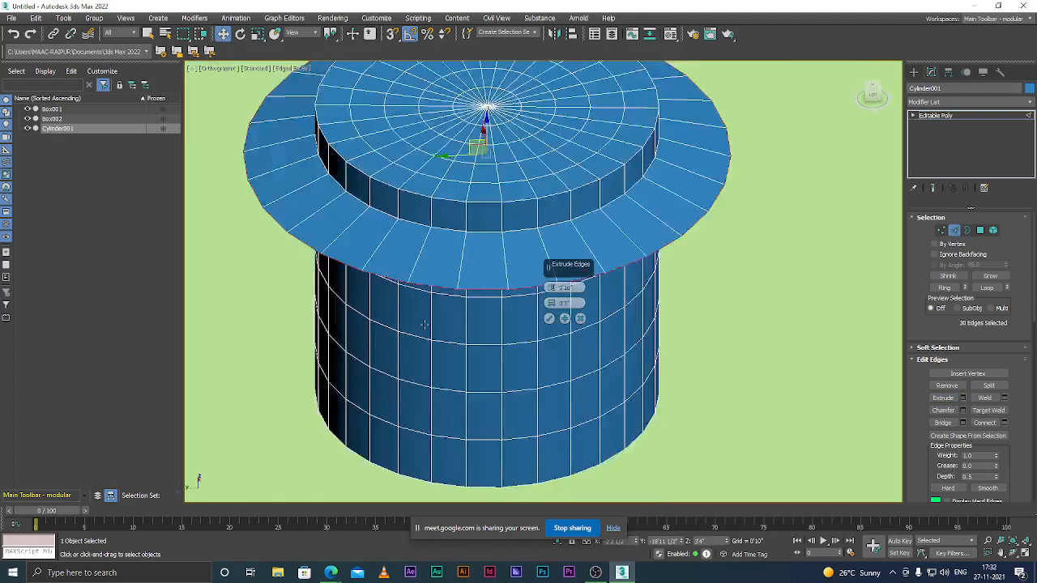
pyautogui.keyDown('alt'); pyautogui.moveTo(417, 353); pyautogui.dragTo(475, 251, button='middle'); pyautogui.keyUp('alt')
pyautogui.scroll(2, 489, 232)
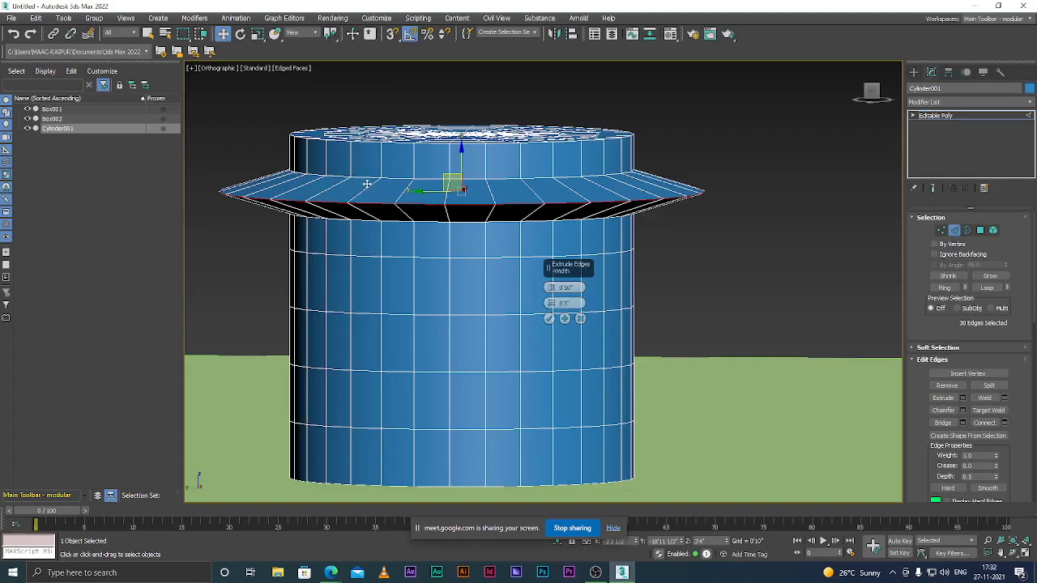
pyautogui.scroll(3, 499, 226)
pyautogui.scroll(-3, 447, 240)
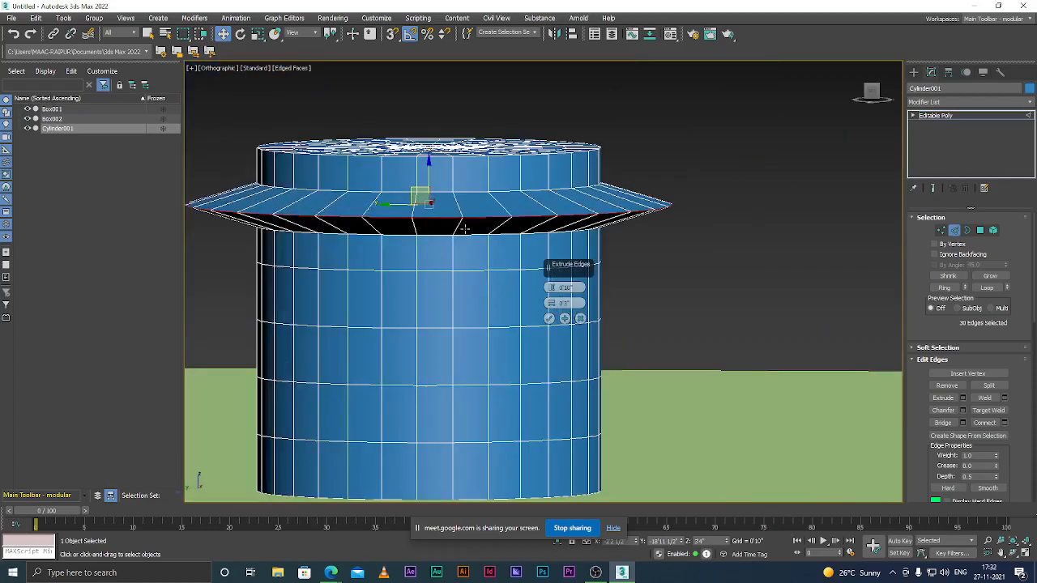
# Step: Try a 0'0 1/2" extrusion height on the edge loop, then raise it to push the flange outward
pyautogui.moveTo(552, 292); pyautogui.dragTo(549, 360)
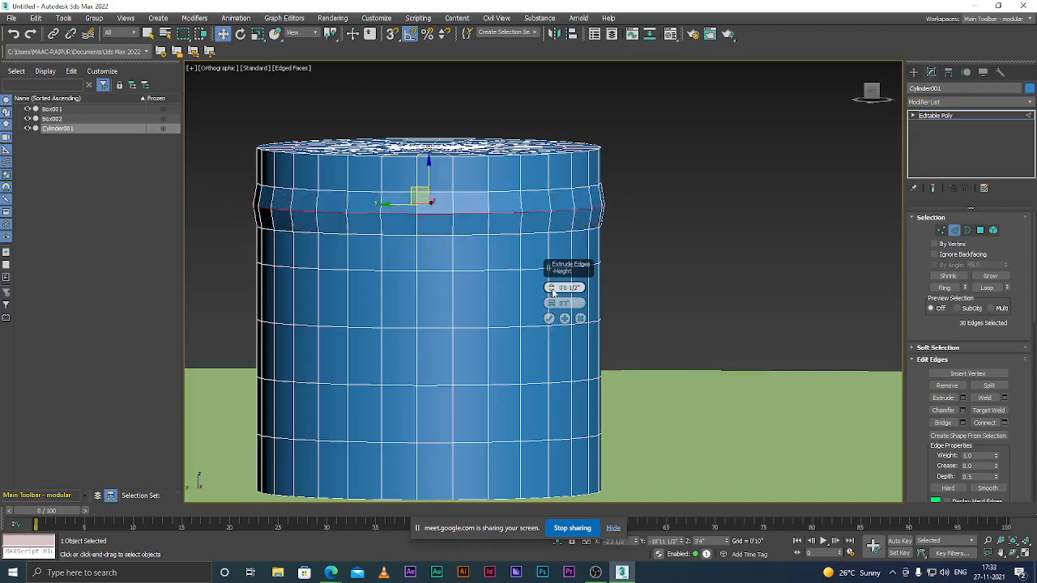
pyautogui.moveTo(551, 299); pyautogui.dragTo(556, 257)
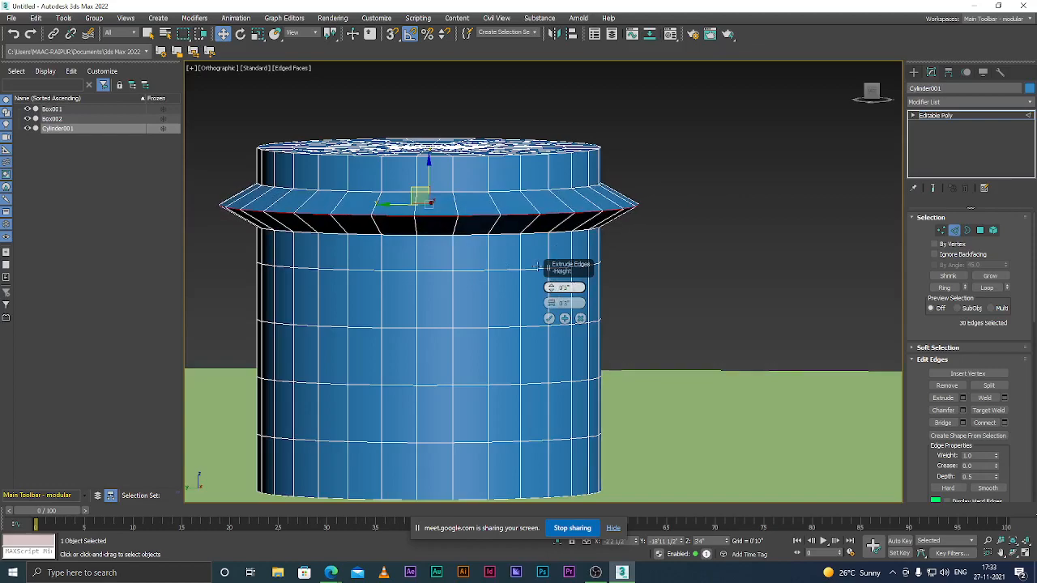
pyautogui.scroll(1, 452, 230)
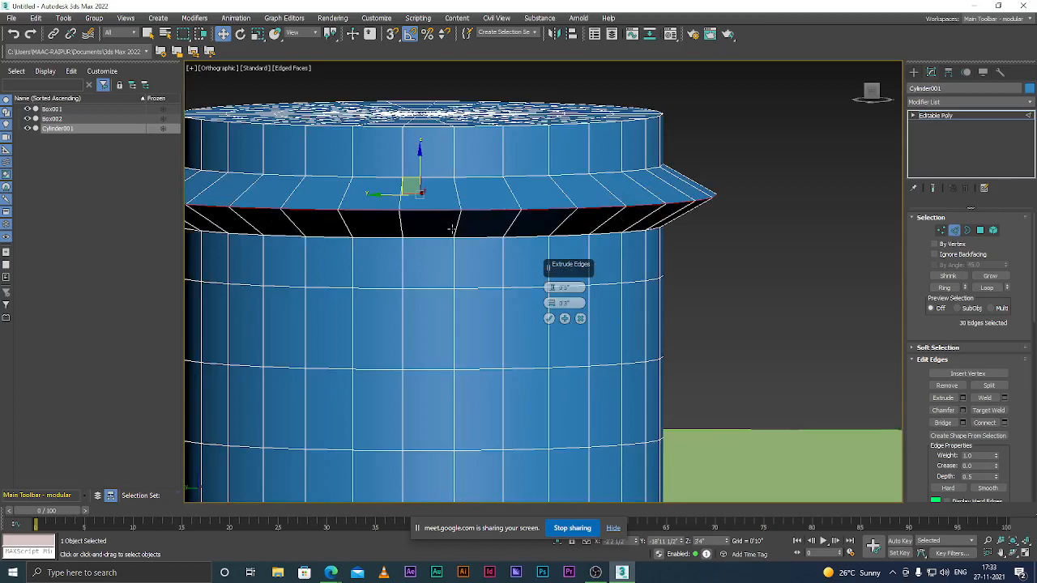
pyautogui.scroll(1, 451, 229)
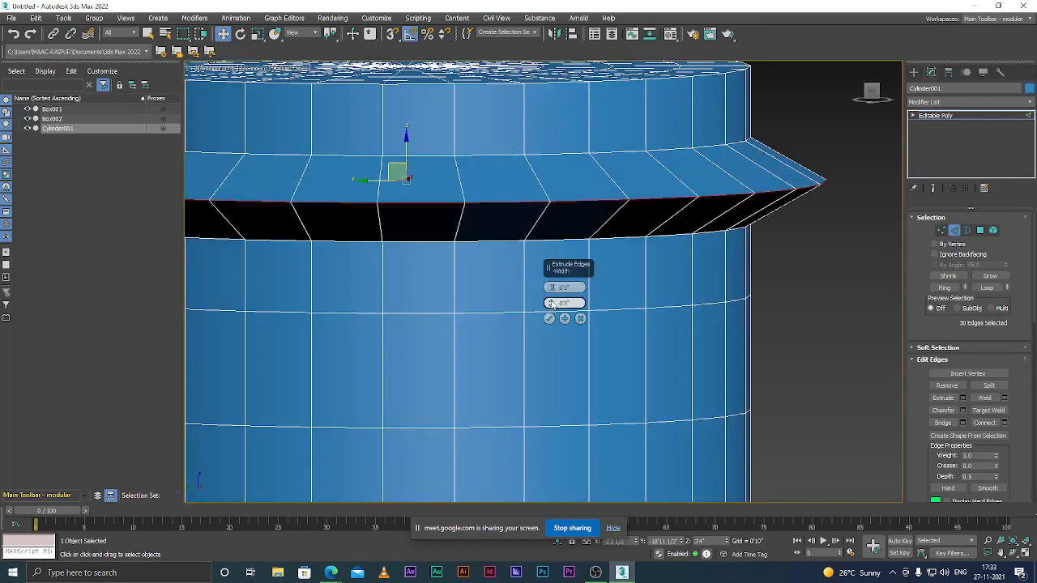
# Step: Set the edge extrusion to a height of -0'3 1/2" and a width of 0'1", and apply it while continuing with another extrusion
pyautogui.moveTo(551, 305); pyautogui.dragTo(558, 405)
pyautogui.scroll(-3, 487, 218)
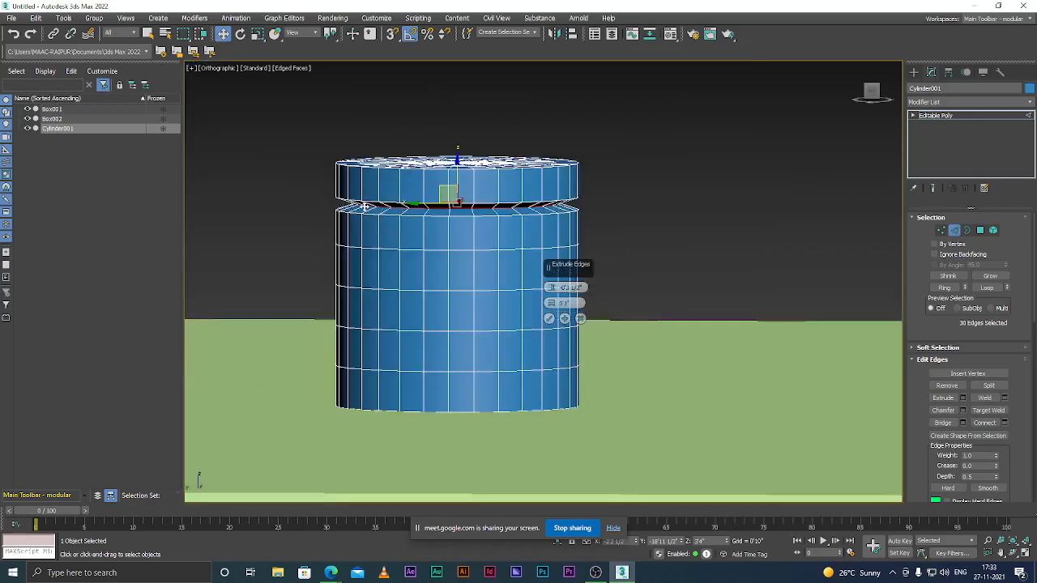
pyautogui.scroll(2, 364, 207)
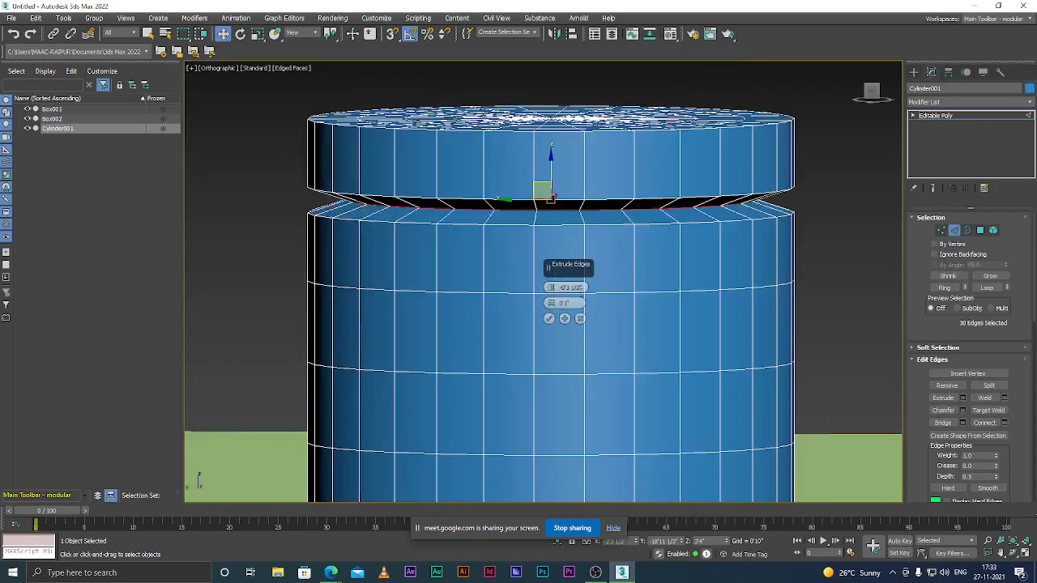
pyautogui.scroll(4, 565, 318)
pyautogui.click(564, 319)
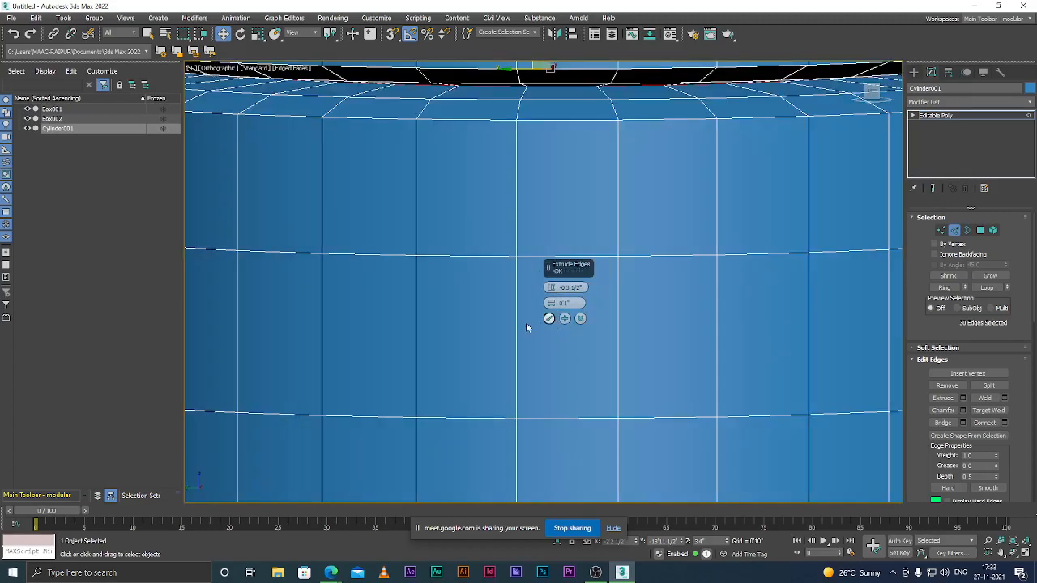
# Step: Check the groove in wireframe display, set the second extrusion's height to 0'2", and return to shaded display
pyautogui.scroll(-4, 425, 255)
pyautogui.scroll(3, 431, 227)
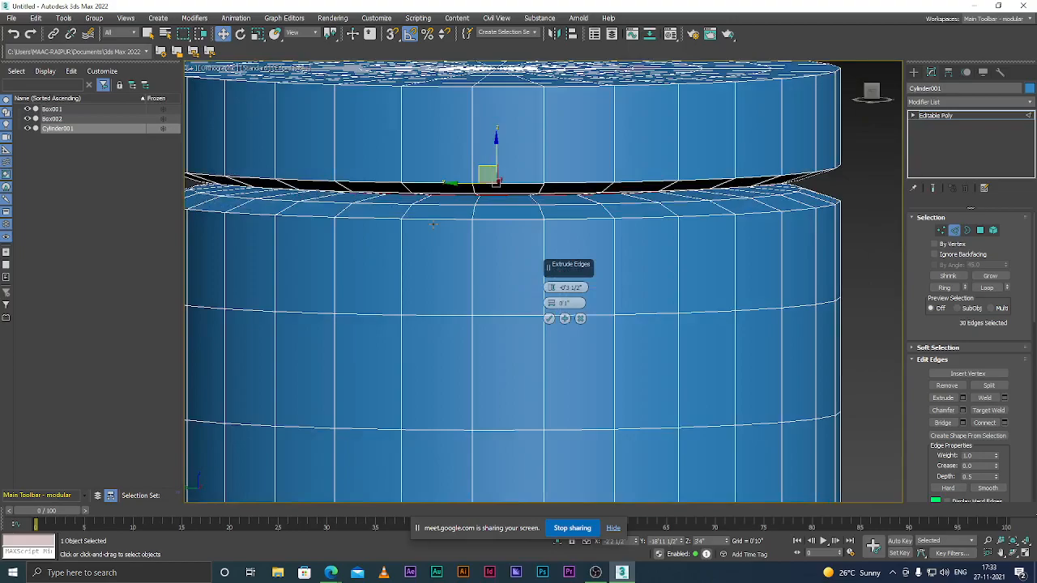
pyautogui.press('F3')
pyautogui.scroll(-3, 442, 222)
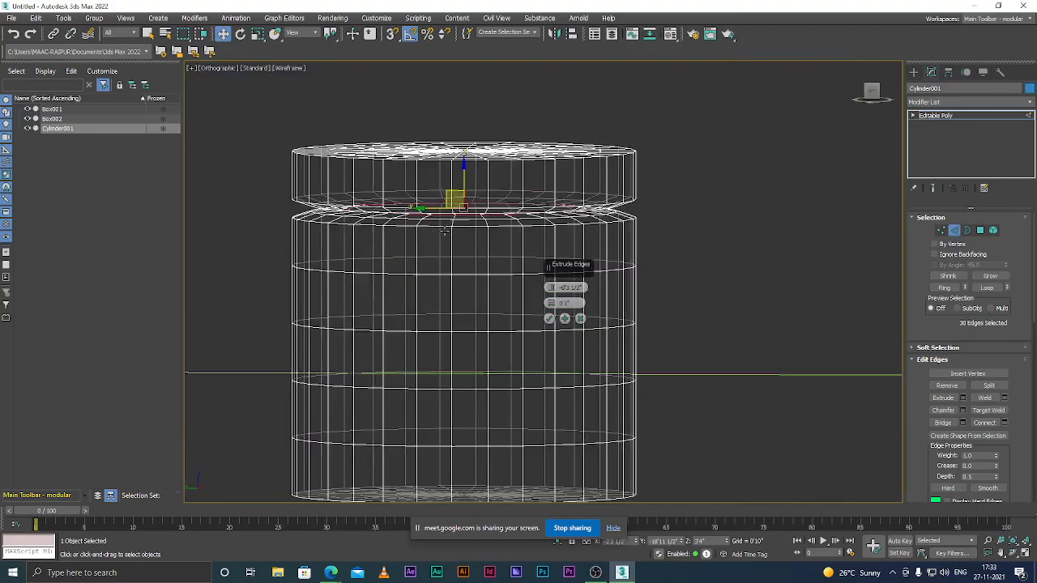
pyautogui.moveTo(444, 235)
pyautogui.keyDown('alt'); pyautogui.mouseDown(button='middle')
pyautogui.moveTo(442, 258)
pyautogui.moveTo(438, 246)
pyautogui.mouseUp(button='middle'); pyautogui.keyUp('alt')
pyautogui.scroll(4, 401, 231)
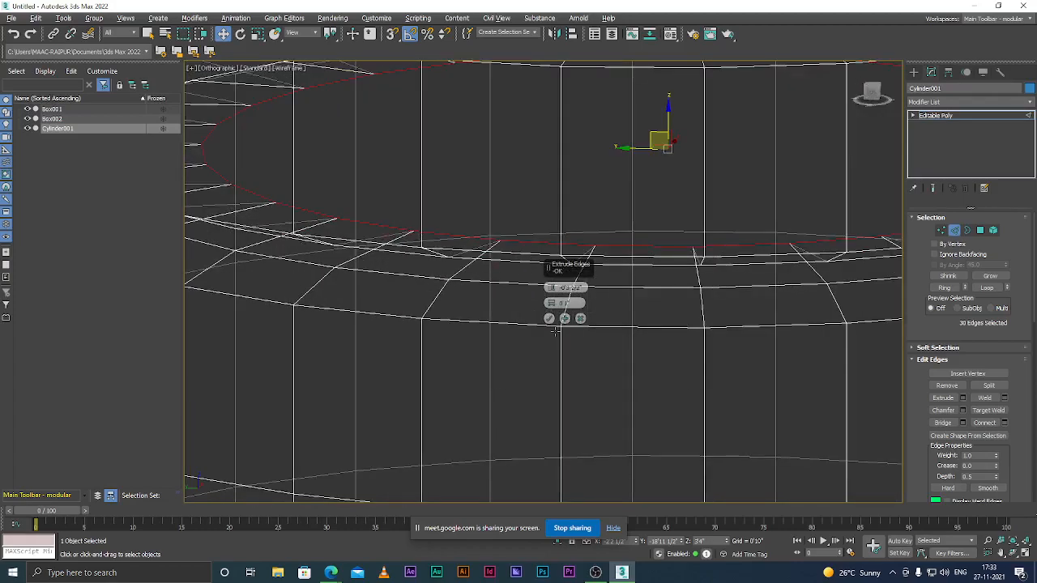
pyautogui.moveTo(551, 288); pyautogui.dragTo(581, 121)
pyautogui.press('F3')
pyautogui.scroll(-3, 455, 271)
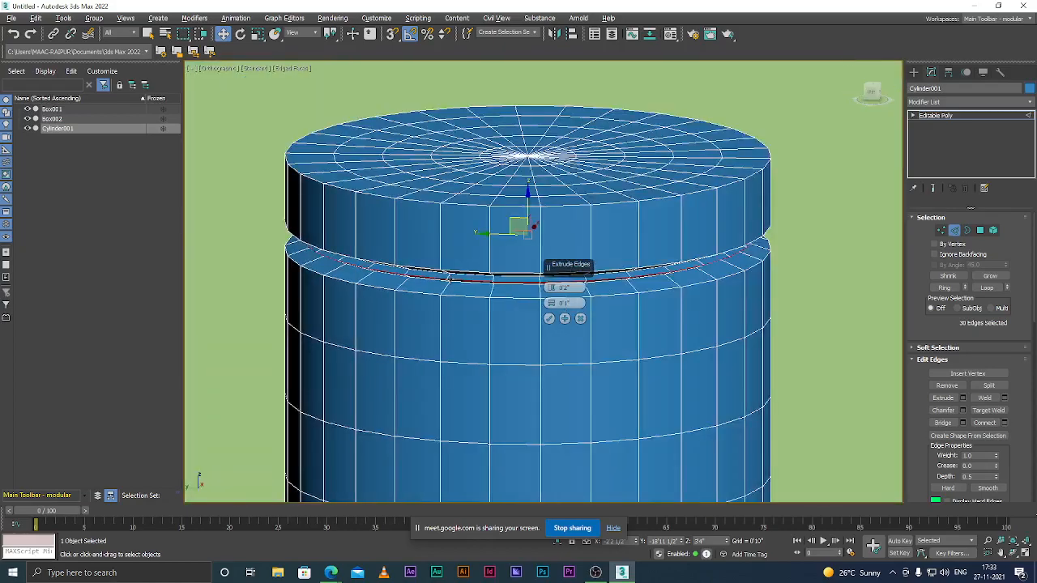
pyautogui.scroll(3, 455, 270)
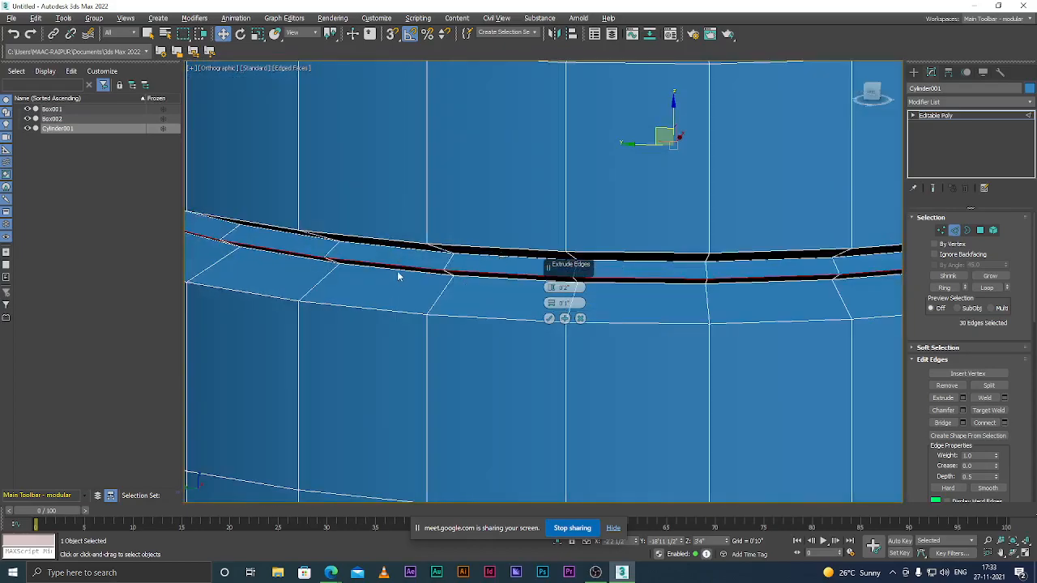
pyautogui.scroll(-3, 402, 276)
pyautogui.scroll(3, 427, 272)
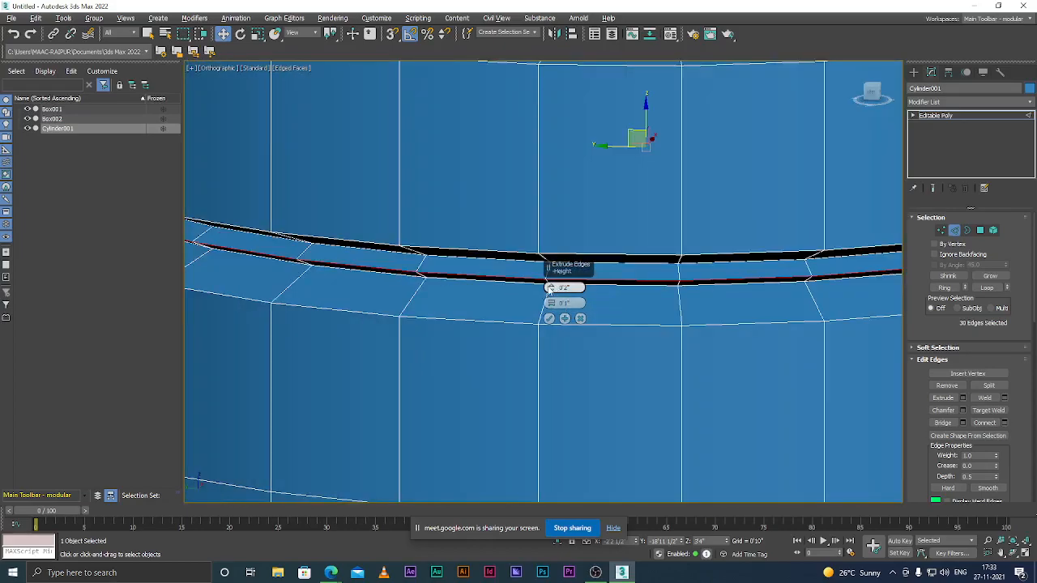
# Step: Set the second edge extrusion's height to 0'7" and width to 0'2 1/2", and accept it
pyautogui.moveTo(550, 289); pyautogui.dragTo(560, 206)
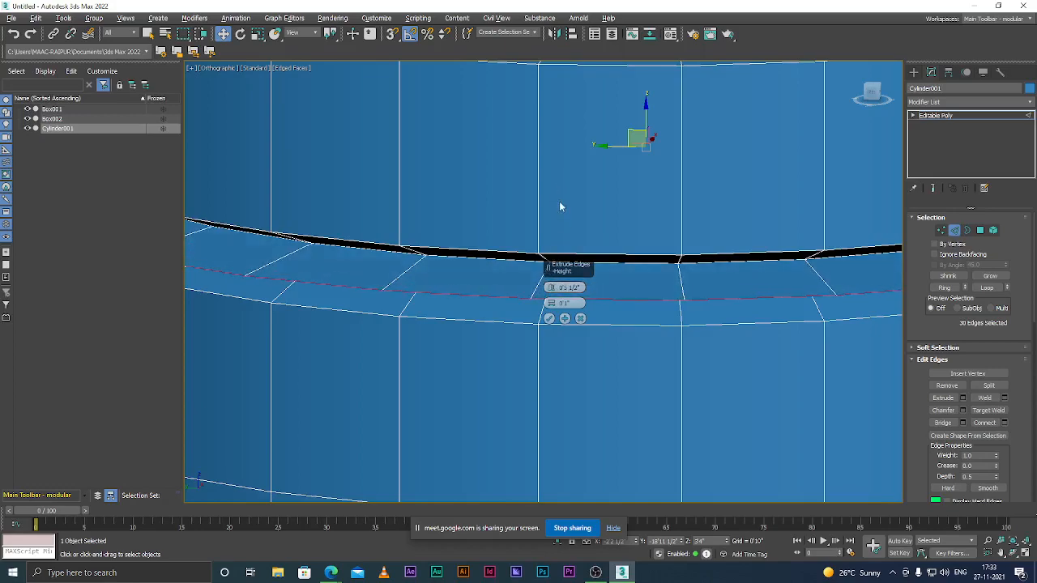
pyautogui.moveTo(551, 306); pyautogui.dragTo(558, 251)
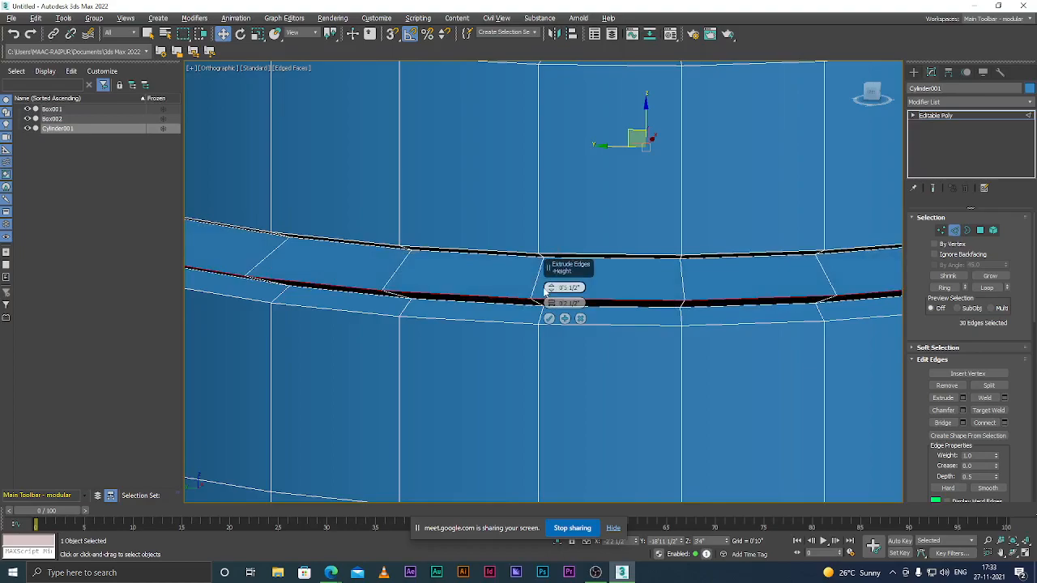
pyautogui.moveTo(550, 288); pyautogui.dragTo(550, 258)
pyautogui.moveTo(550, 191); pyautogui.dragTo(535, 232)
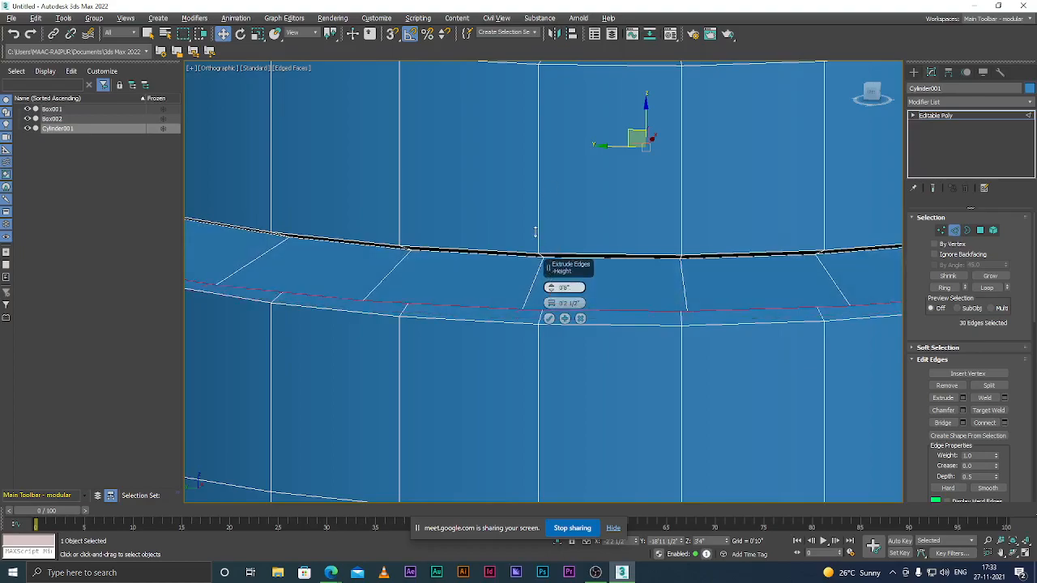
pyautogui.scroll(-5, 400, 303)
pyautogui.keyDown('alt'); pyautogui.moveTo(456, 371); pyautogui.dragTo(419, 375, button='middle'); pyautogui.keyUp('alt')
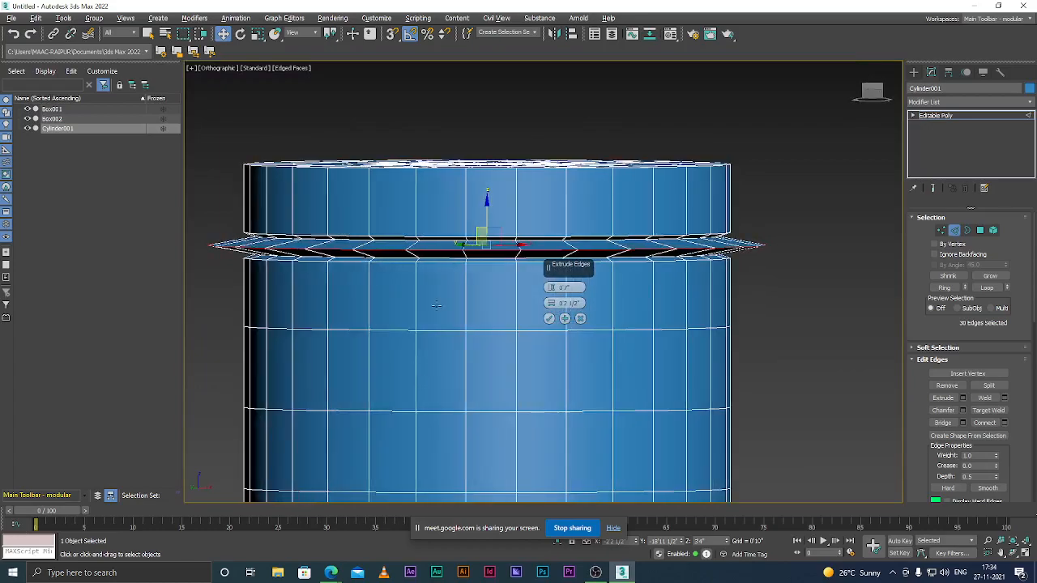
pyautogui.scroll(5, 425, 255)
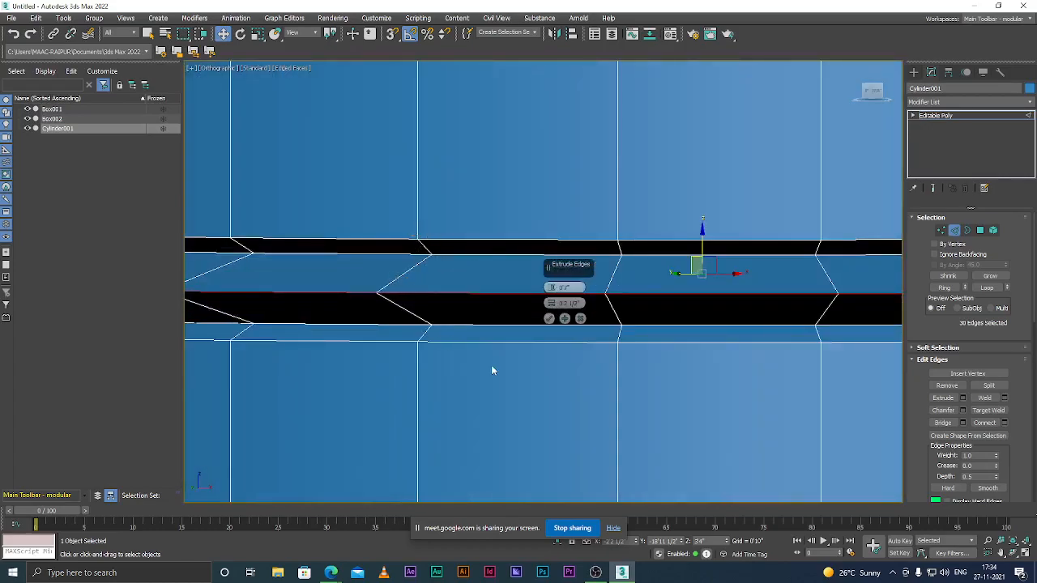
pyautogui.click(549, 319)
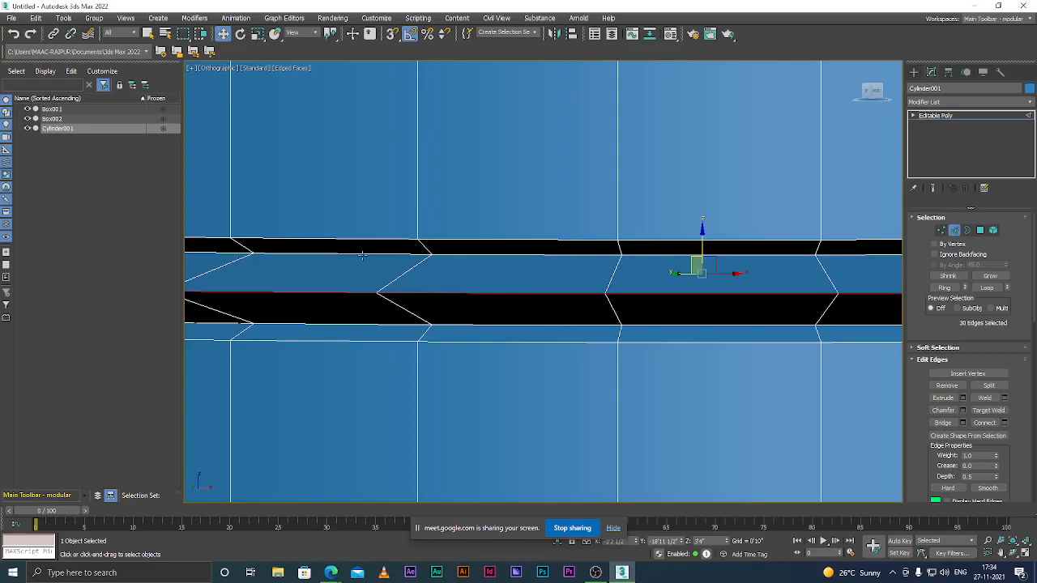
# Step: Clear the edge selection and look over the extruded flange around the cylinder from the side and above
pyautogui.scroll(-10, 362, 255)
pyautogui.click(510, 259)
pyautogui.scroll(5, 329, 275)
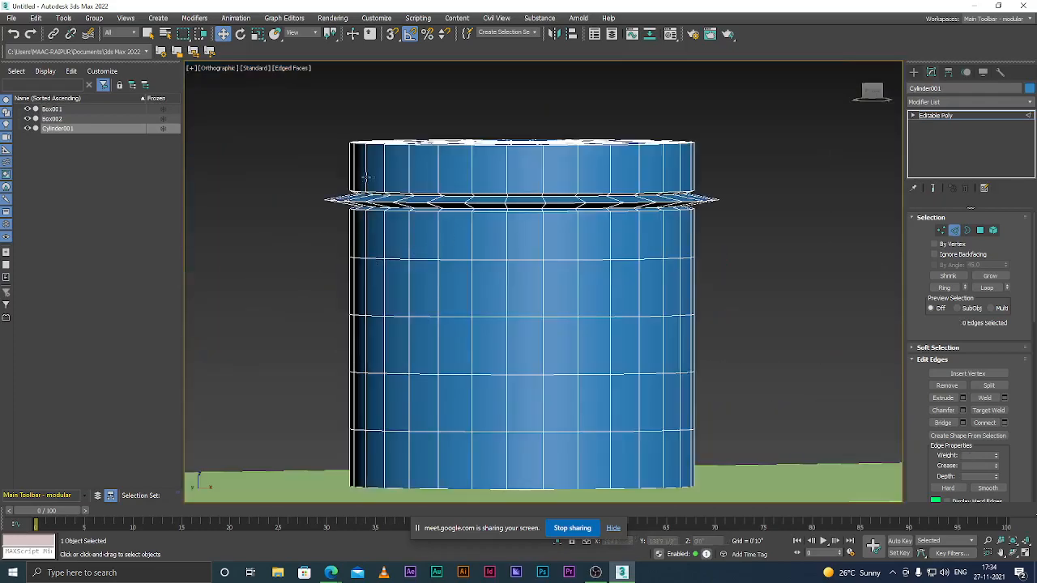
pyautogui.keyDown('alt'); pyautogui.moveTo(439, 270); pyautogui.dragTo(495, 255, button='middle'); pyautogui.keyUp('alt')
pyautogui.scroll(-5, 495, 255)
pyautogui.scroll(2, 502, 260)
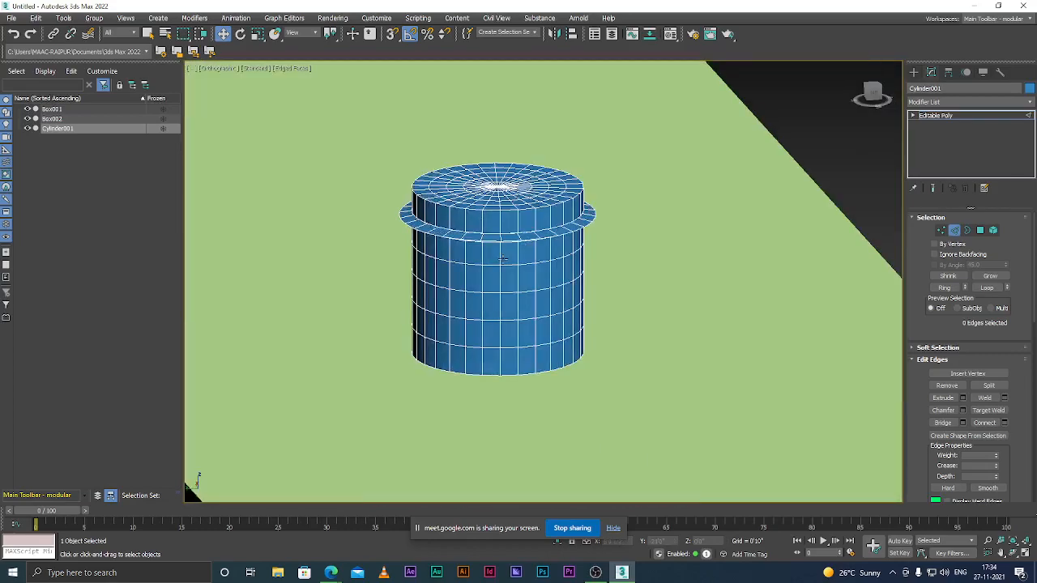
# Step: In the top view, draw a rectangle spline about 5'6" long and 5'9" wide on the green box's top face, beside the cylinder
pyautogui.scroll(-10, 498, 258)
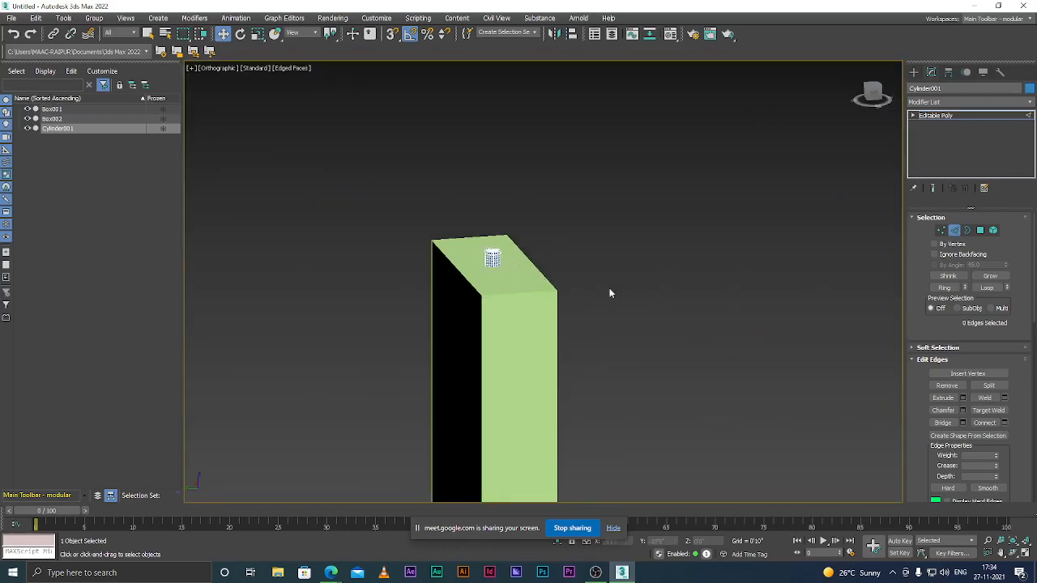
pyautogui.scroll(3, 491, 316)
pyautogui.scroll(-3, 519, 262)
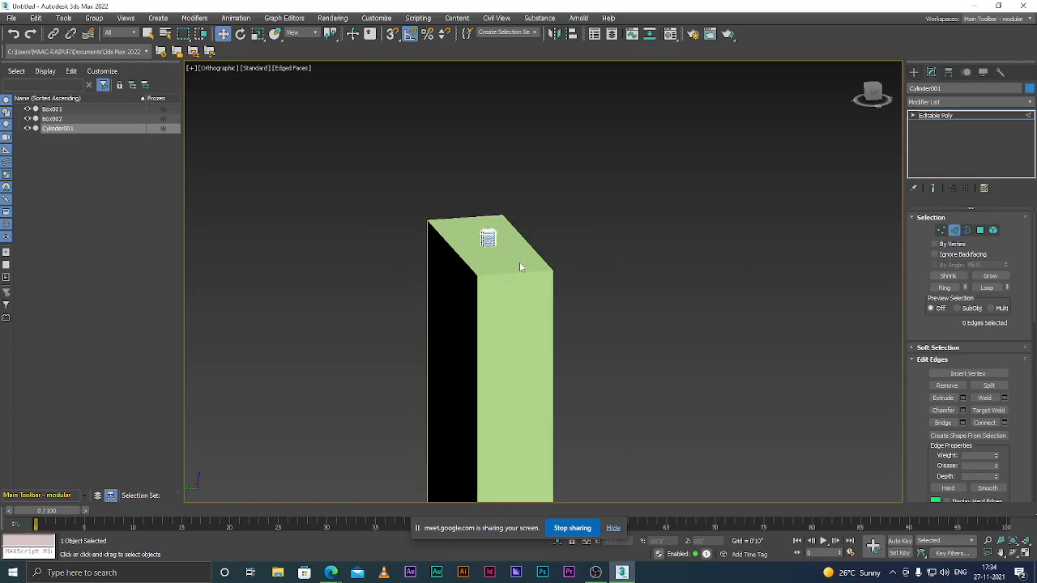
pyautogui.scroll(4, 520, 263)
pyautogui.click(913, 72)
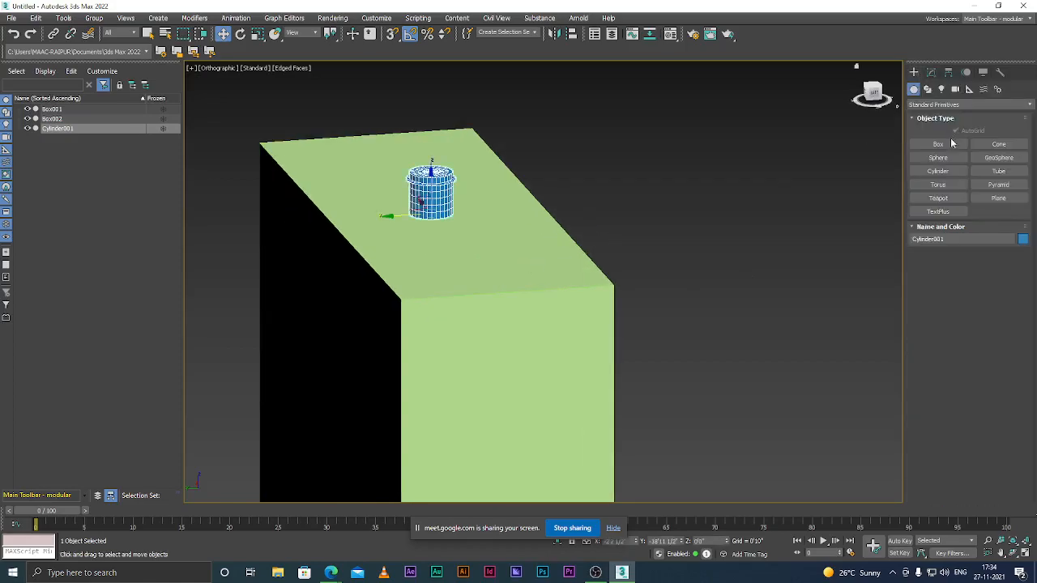
pyautogui.click(928, 90)
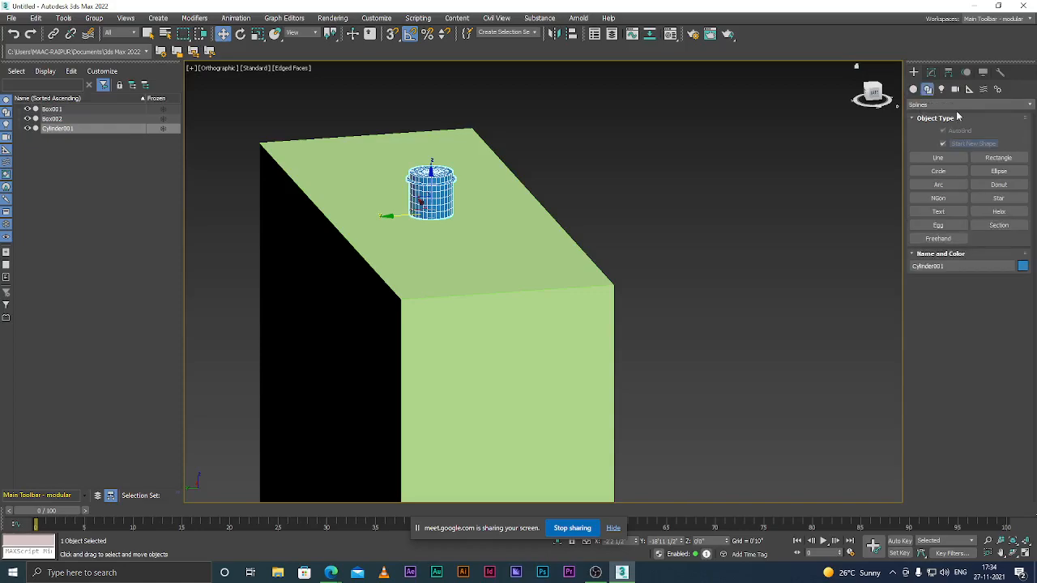
pyautogui.click(998, 158)
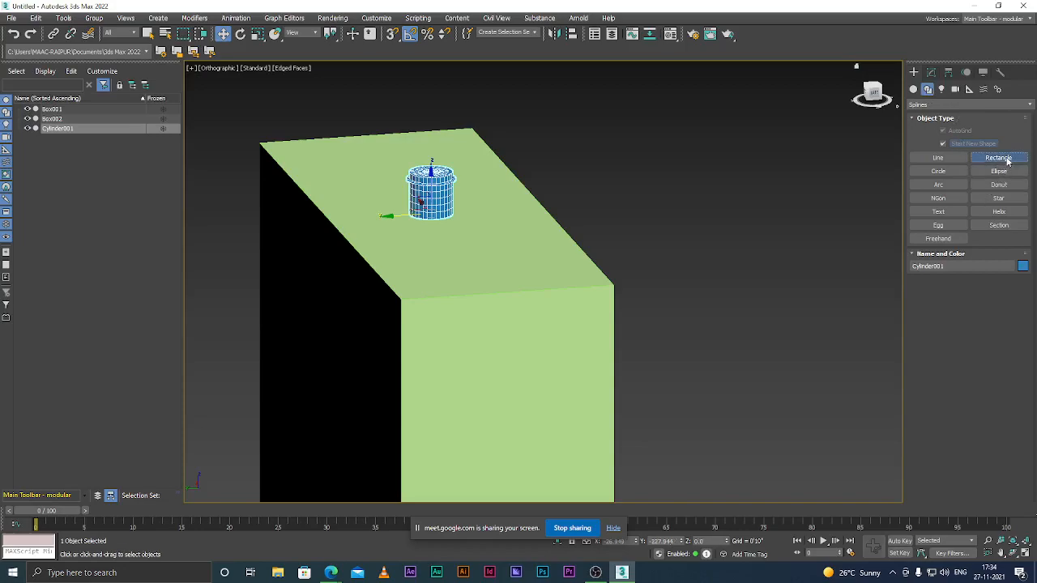
pyautogui.scroll(-5, 652, 204)
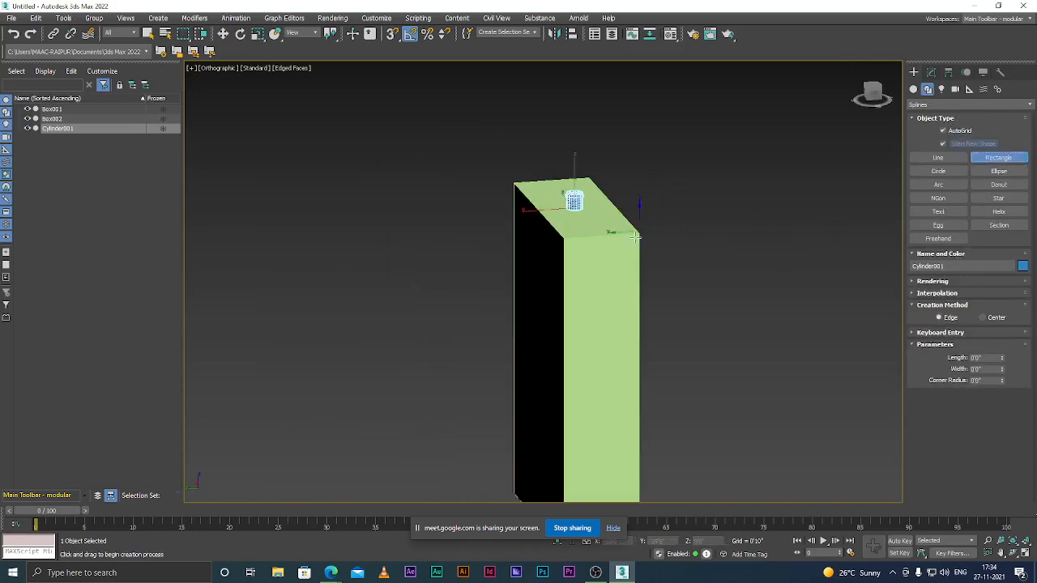
pyautogui.press('t')
pyautogui.scroll(-5, 567, 252)
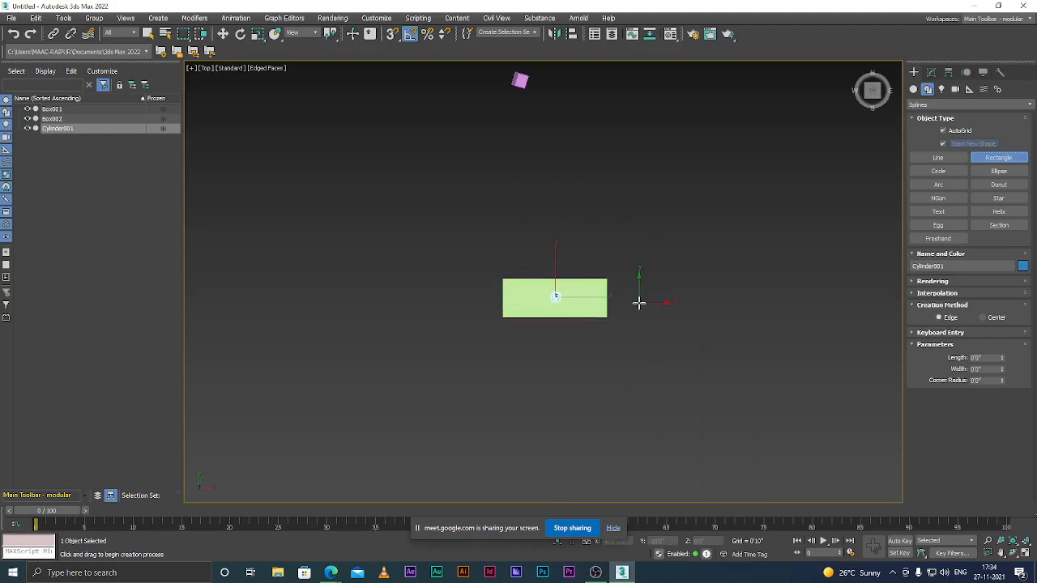
pyautogui.scroll(4, 640, 300)
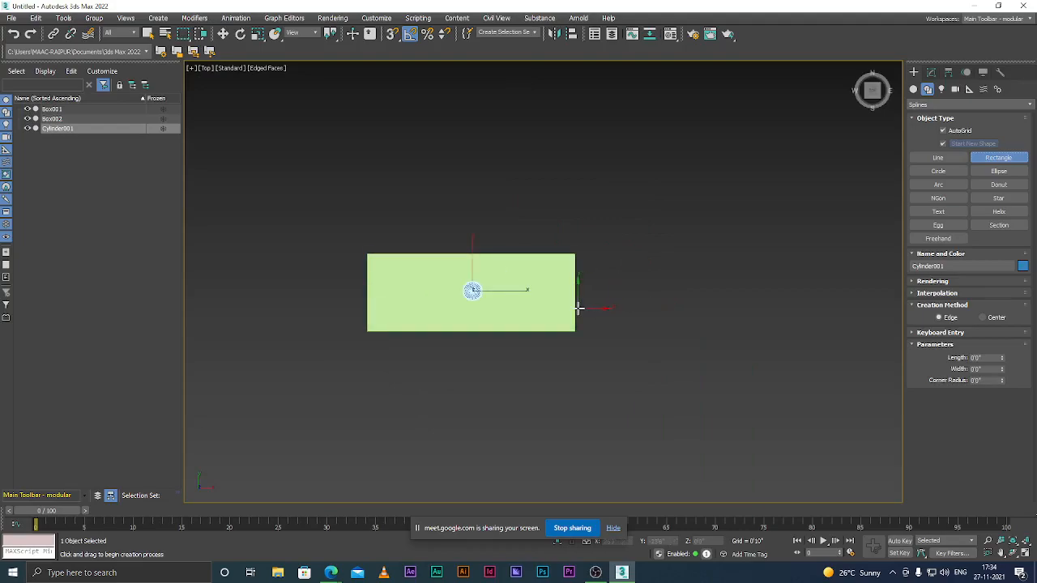
pyautogui.scroll(5, 577, 306)
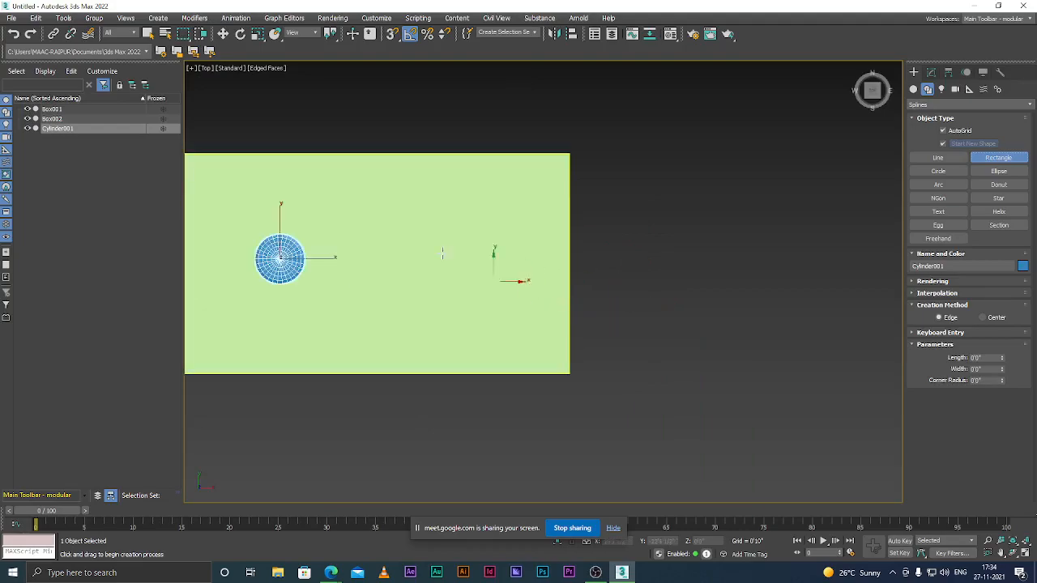
pyautogui.click(943, 132)
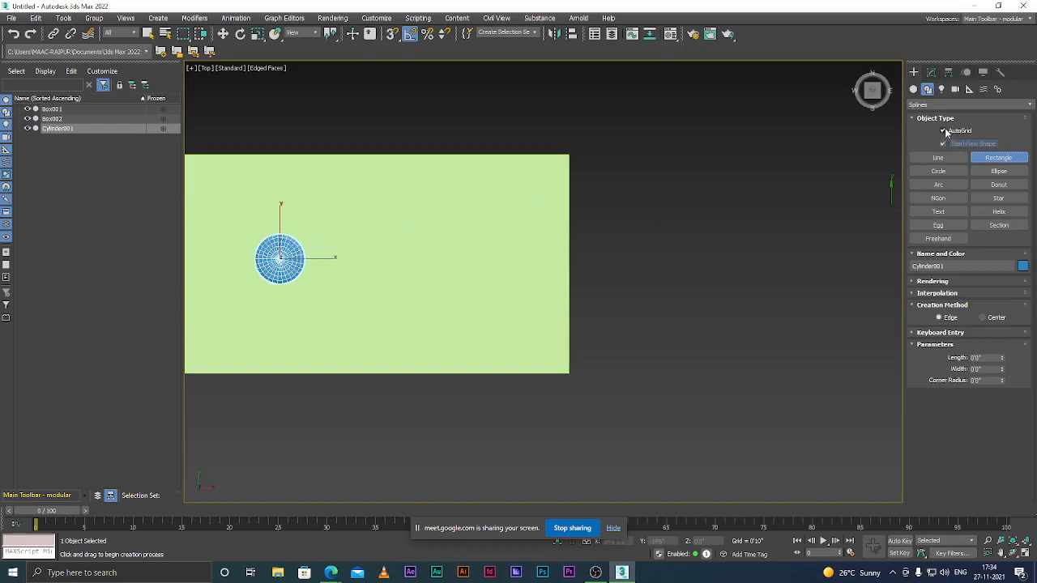
pyautogui.click(943, 132)
pyautogui.click(943, 132)
pyautogui.scroll(-5, 640, 220)
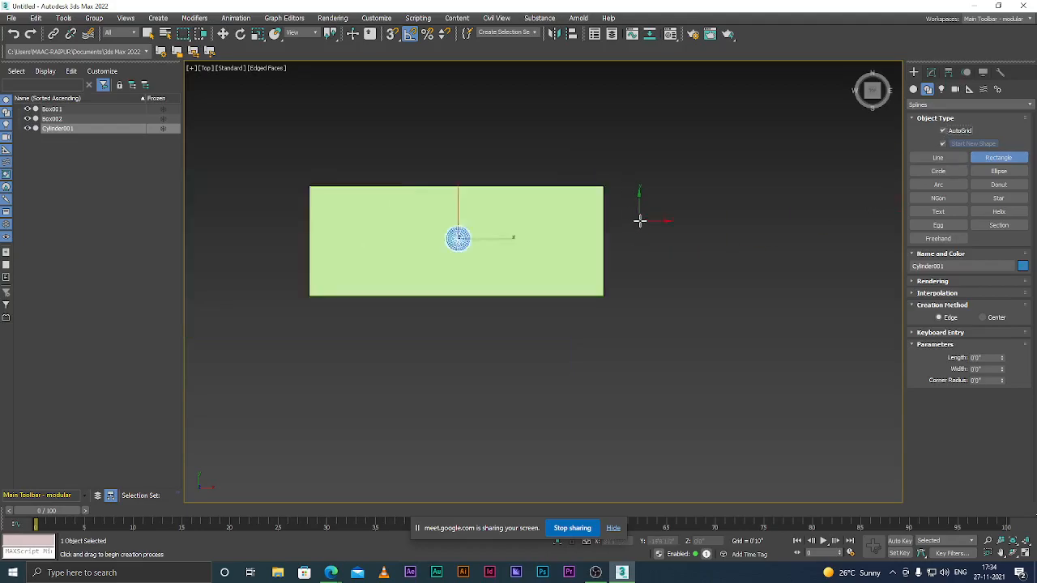
pyautogui.scroll(5, 591, 210)
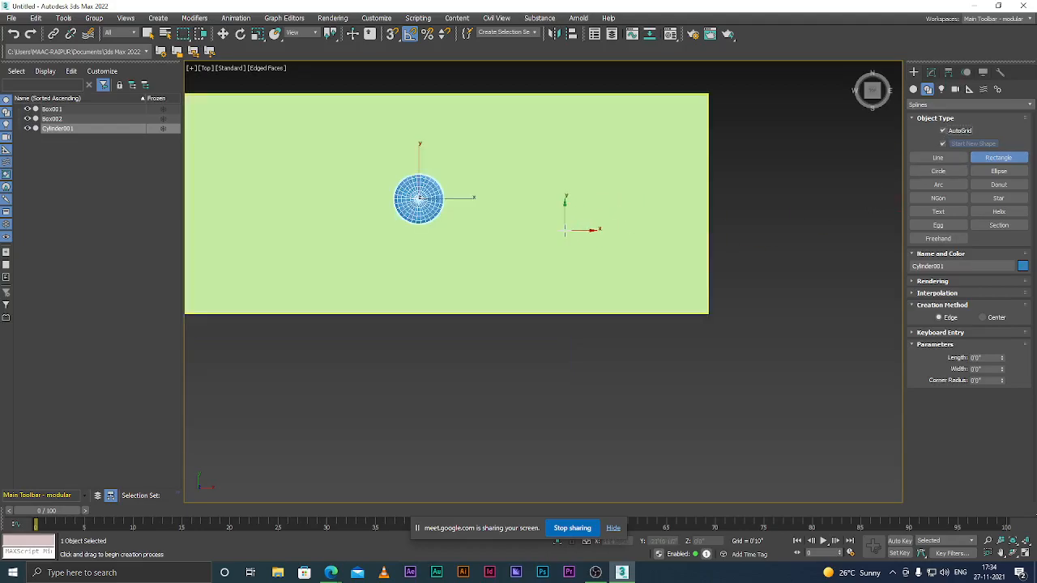
pyautogui.moveTo(566, 230); pyautogui.dragTo(628, 171)
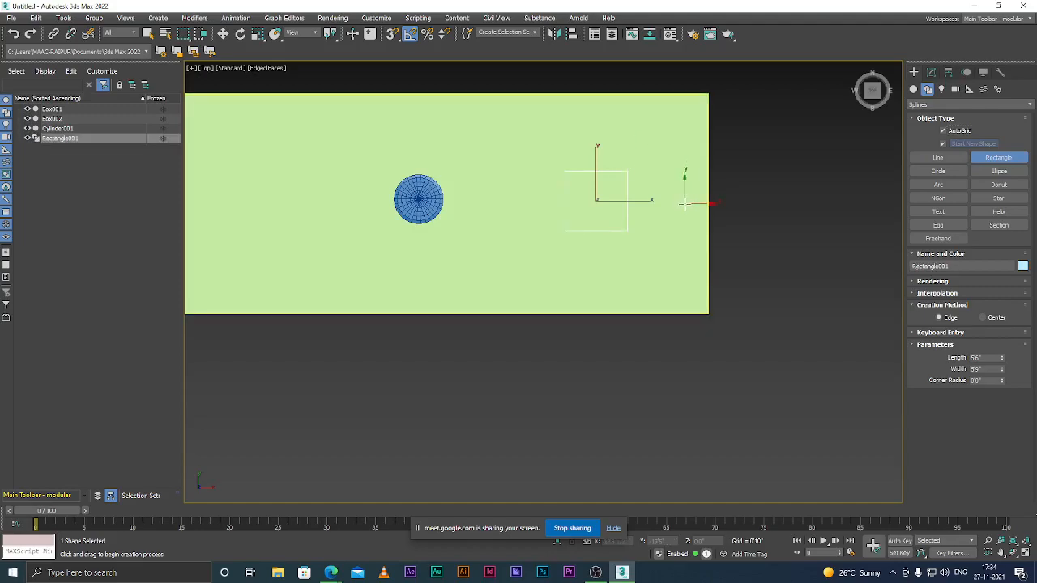
pyautogui.press('w')
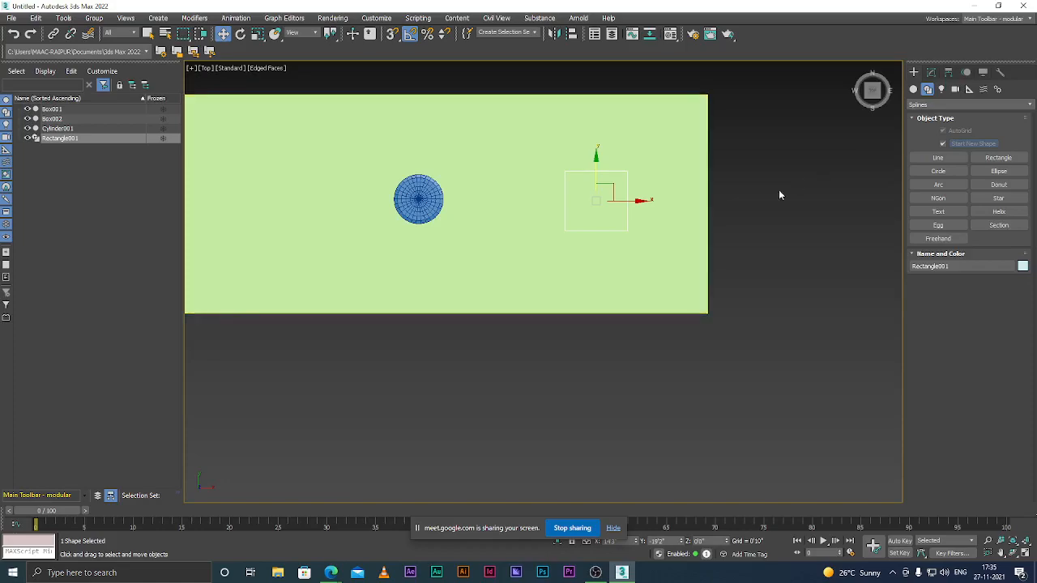
# Step: Set the rectangle's length to 5'0" and its width to 5'0"
pyautogui.scroll(2, 661, 199)
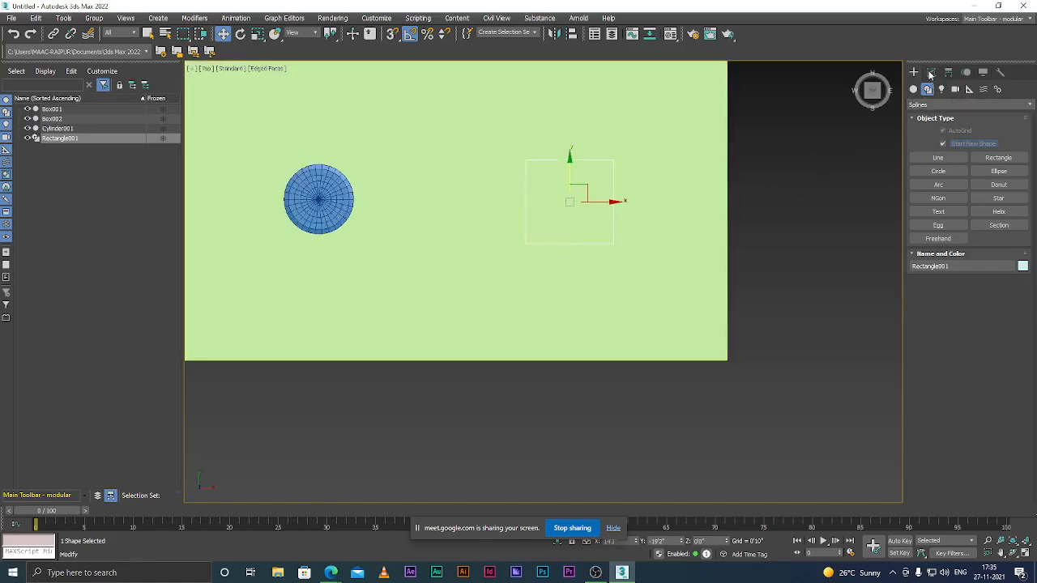
pyautogui.click(930, 73)
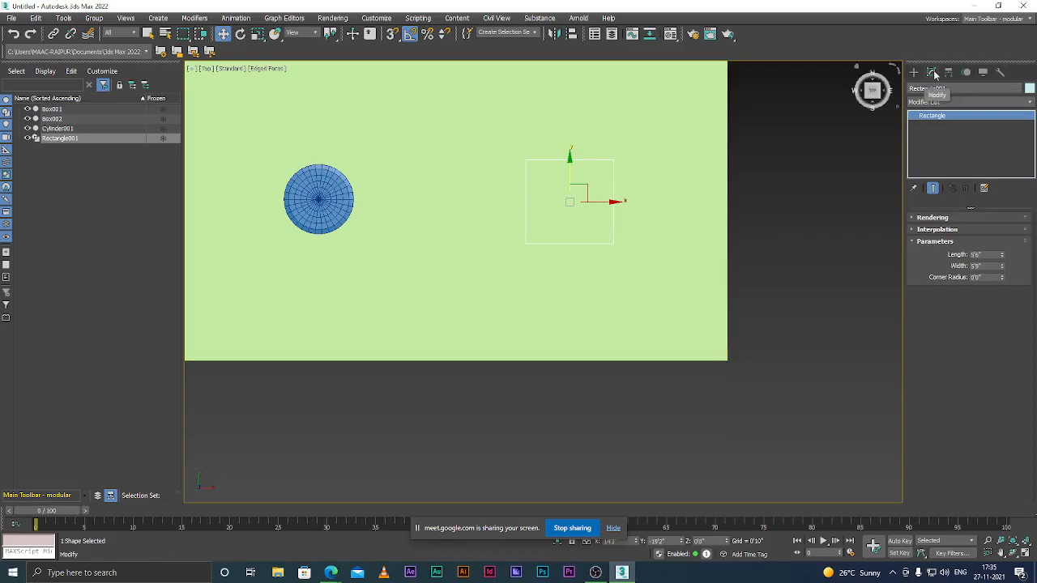
pyautogui.moveTo(1002, 257); pyautogui.dragTo(1004, 260)
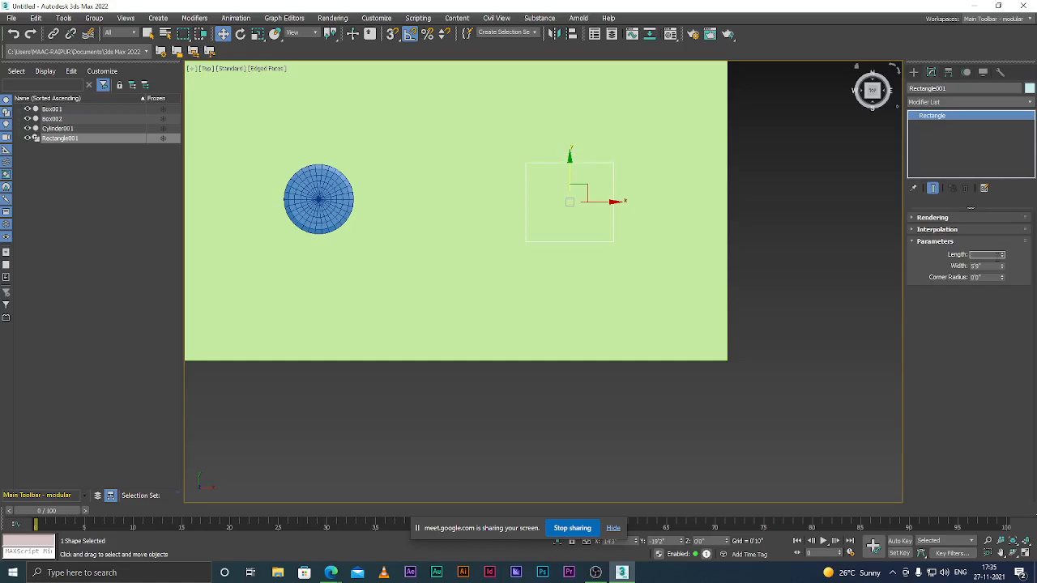
pyautogui.press('Return')
pyautogui.press('Tab')
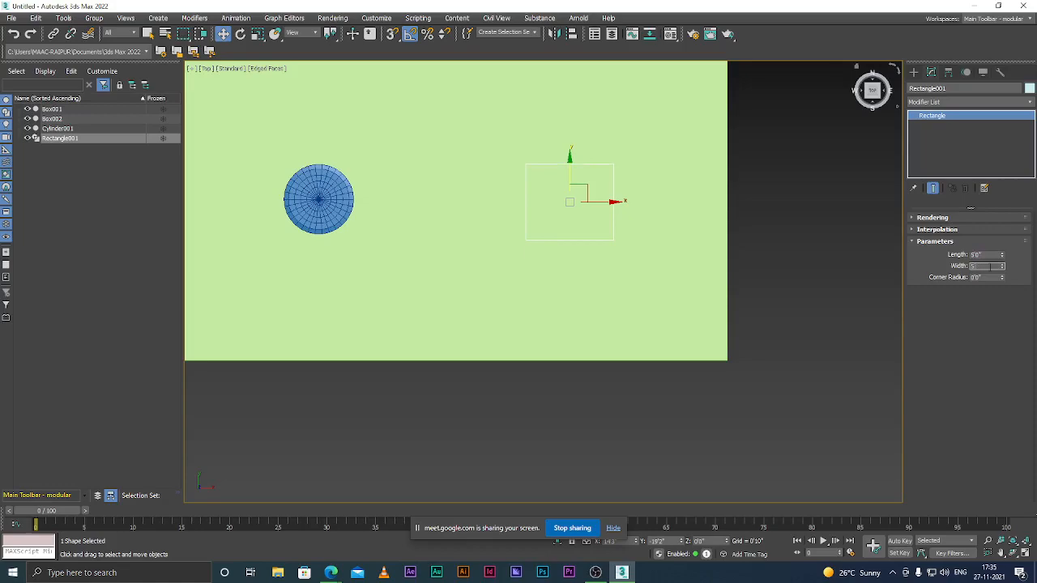
pyautogui.press('Return')
# Step: Round the rectangle's corners with a corner radius of 0'2"
pyautogui.scroll(5, 610, 229)
pyautogui.scroll(3, 597, 261)
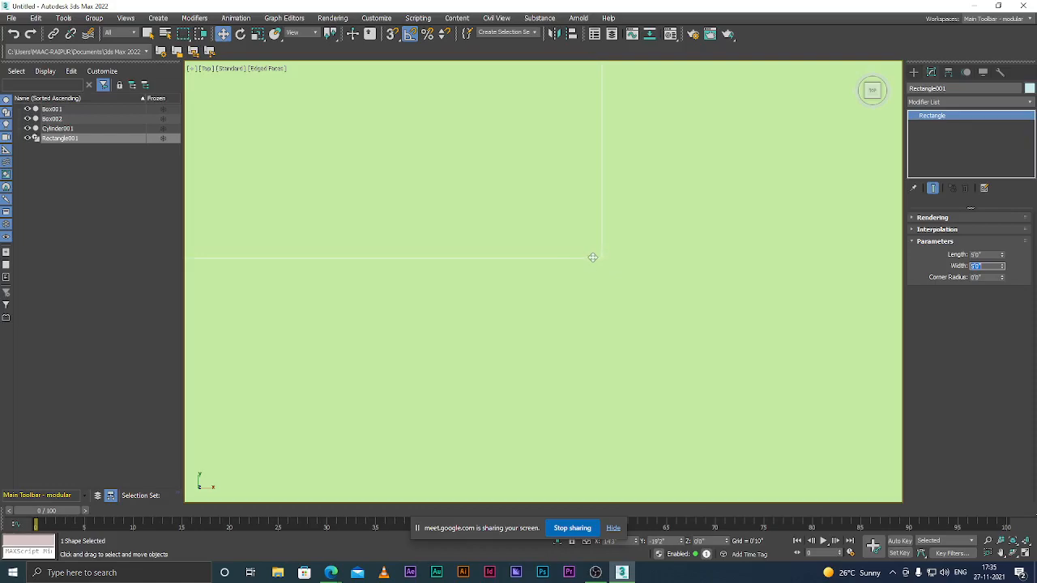
pyautogui.moveTo(599, 259); pyautogui.dragTo(609, 255)
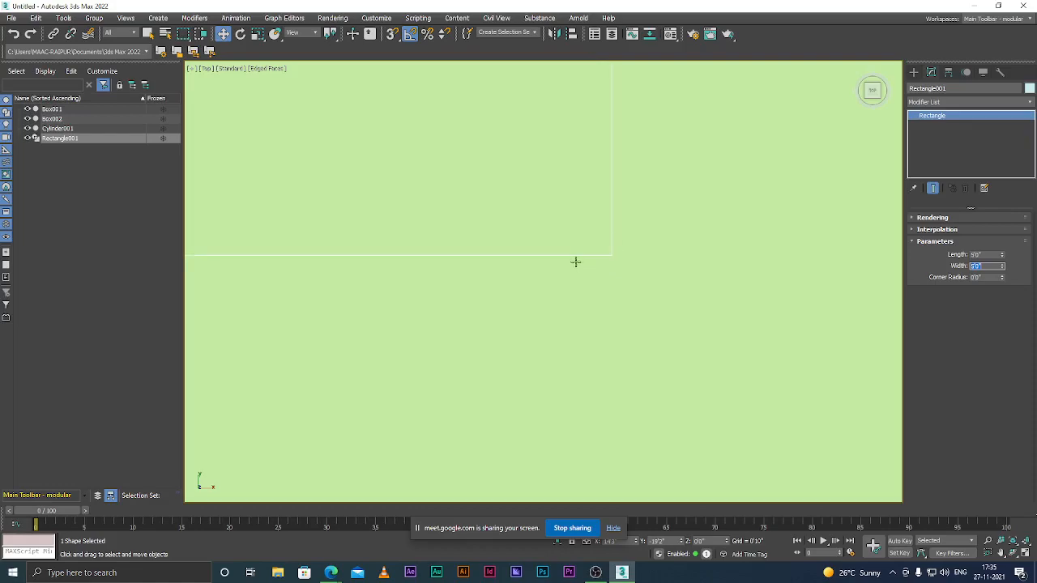
pyautogui.click(990, 277)
pyautogui.click(985, 277)
pyautogui.scroll(3, 600, 243)
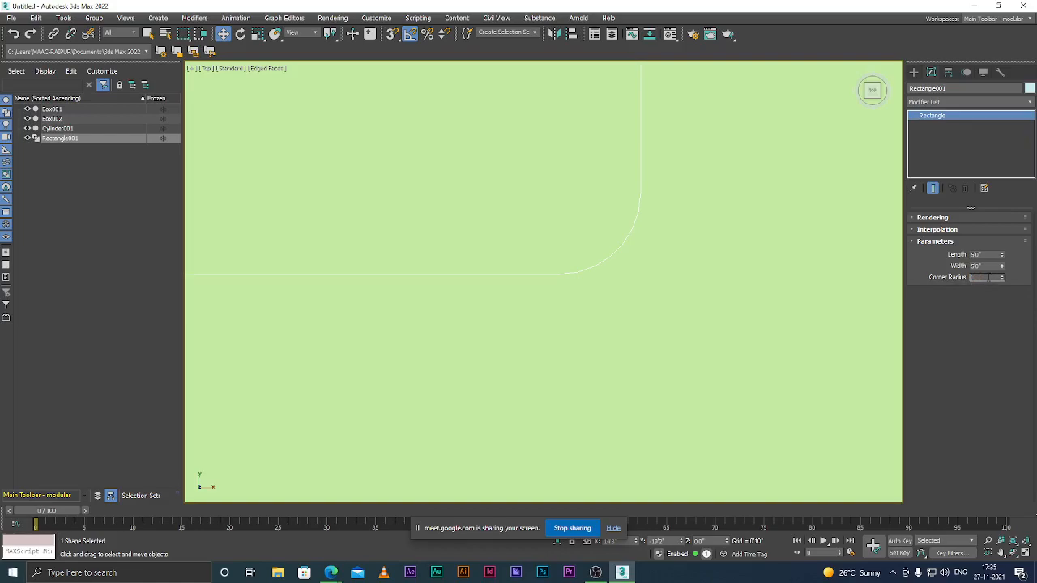
pyautogui.press('Return')
pyautogui.scroll(-5, 653, 251)
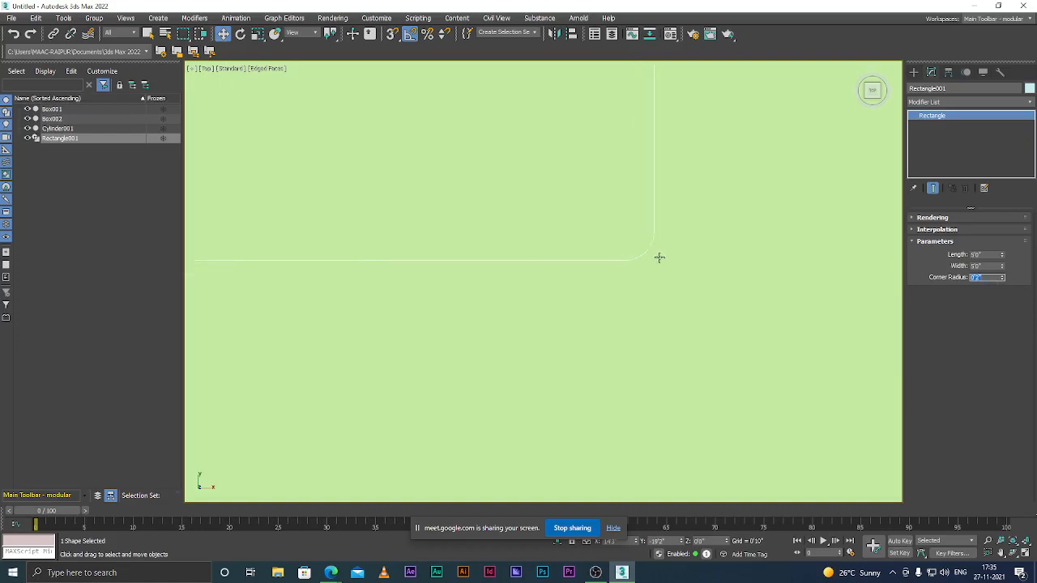
# Step: Reselect the rounded rectangle and apply an Extrude modifier to it
pyautogui.click(854, 319)
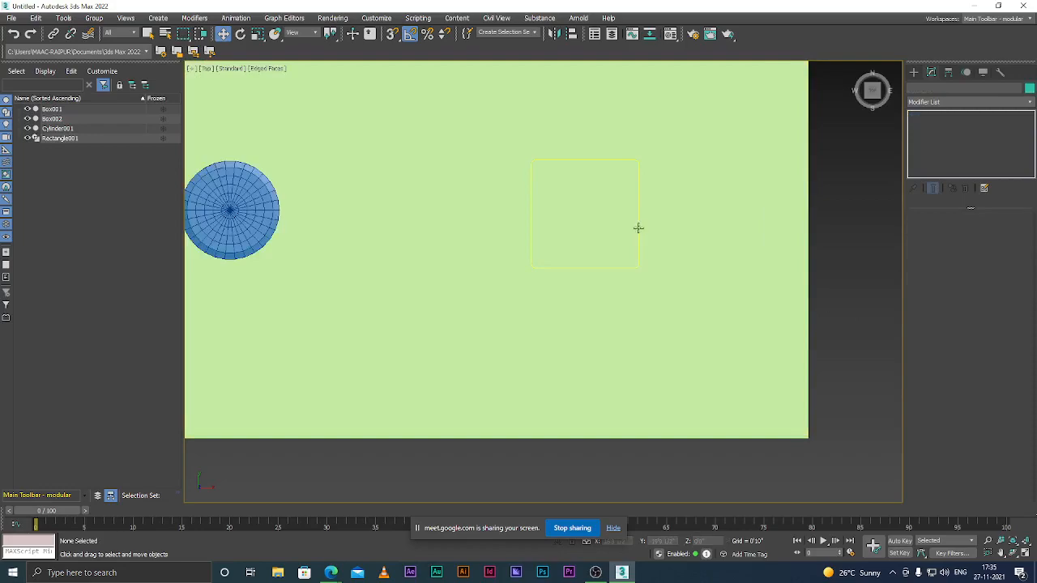
pyautogui.click(639, 227)
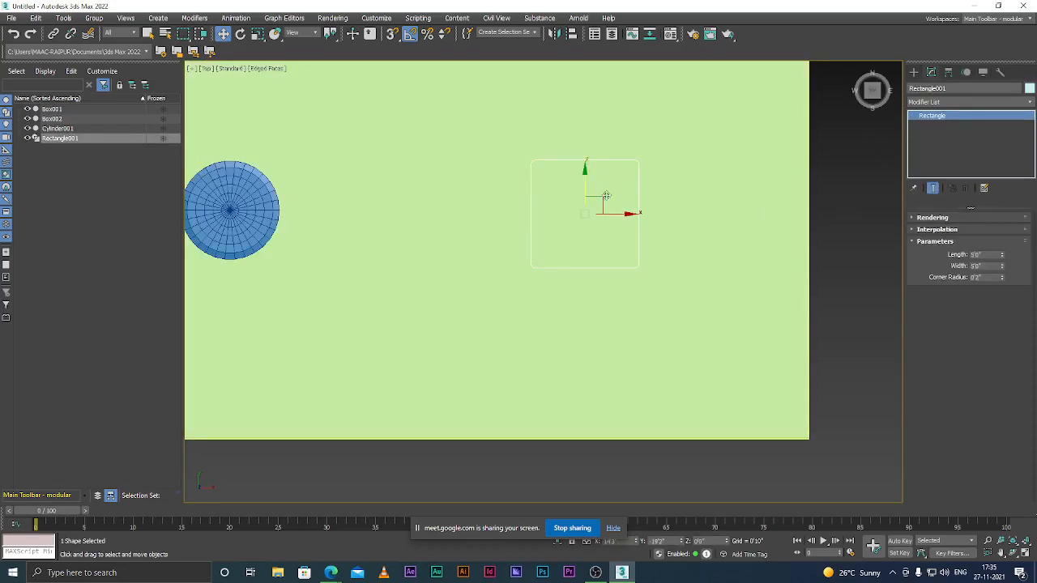
pyautogui.scroll(-1, 644, 241)
pyautogui.scroll(3, 625, 203)
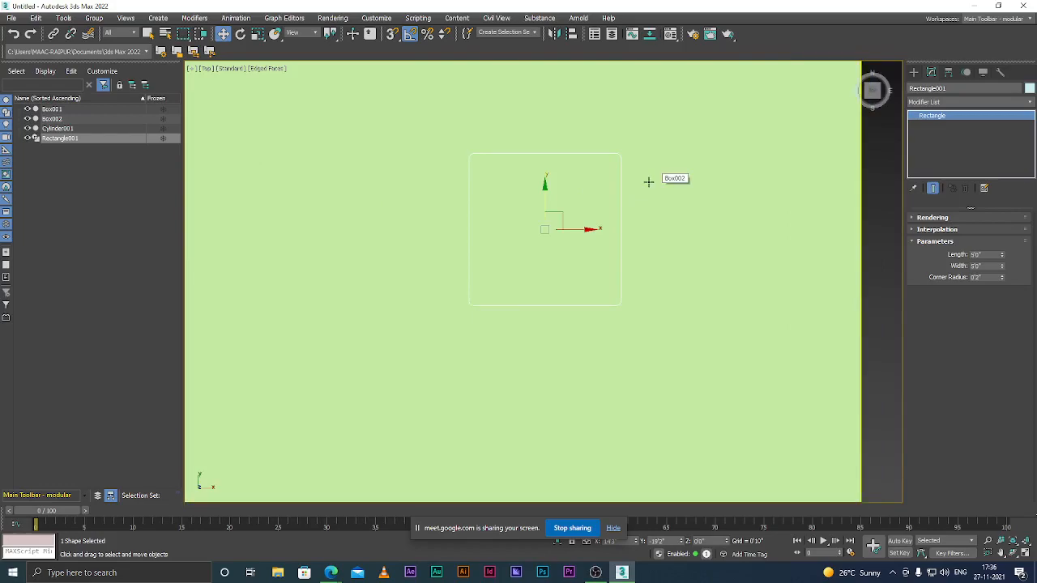
pyautogui.click(964, 102)
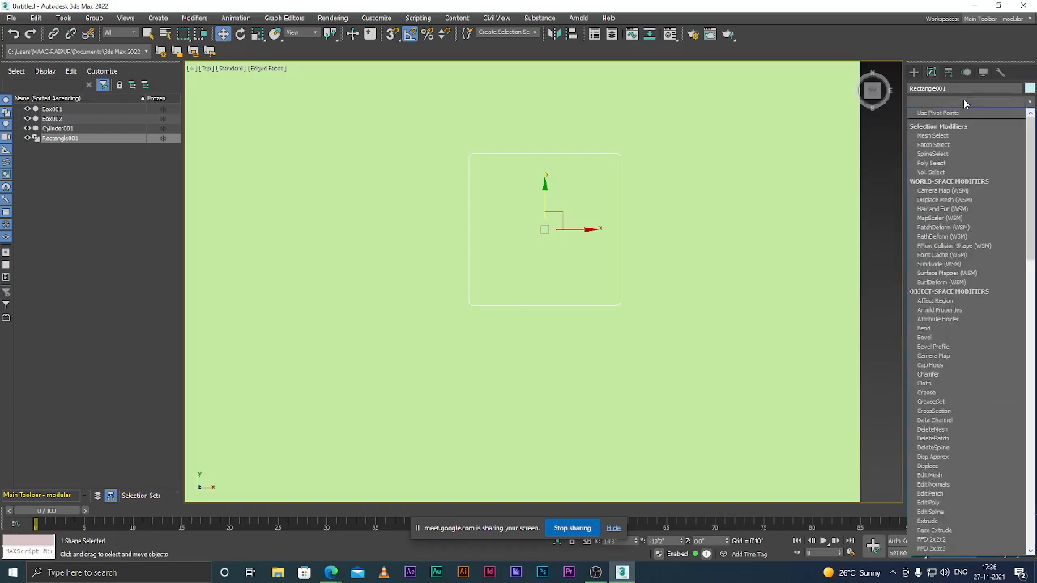
pyautogui.write('ex')
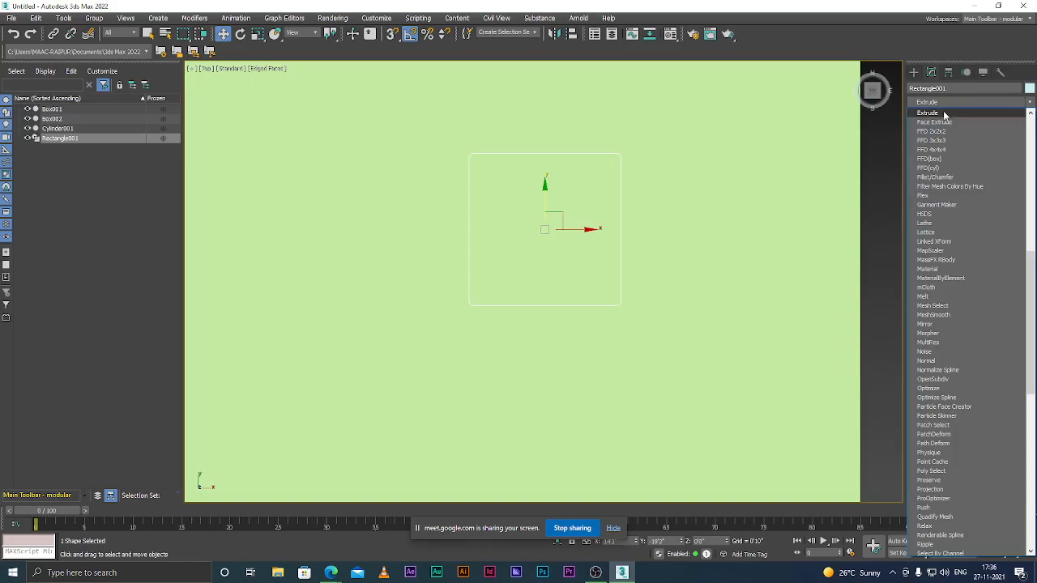
pyautogui.click(944, 116)
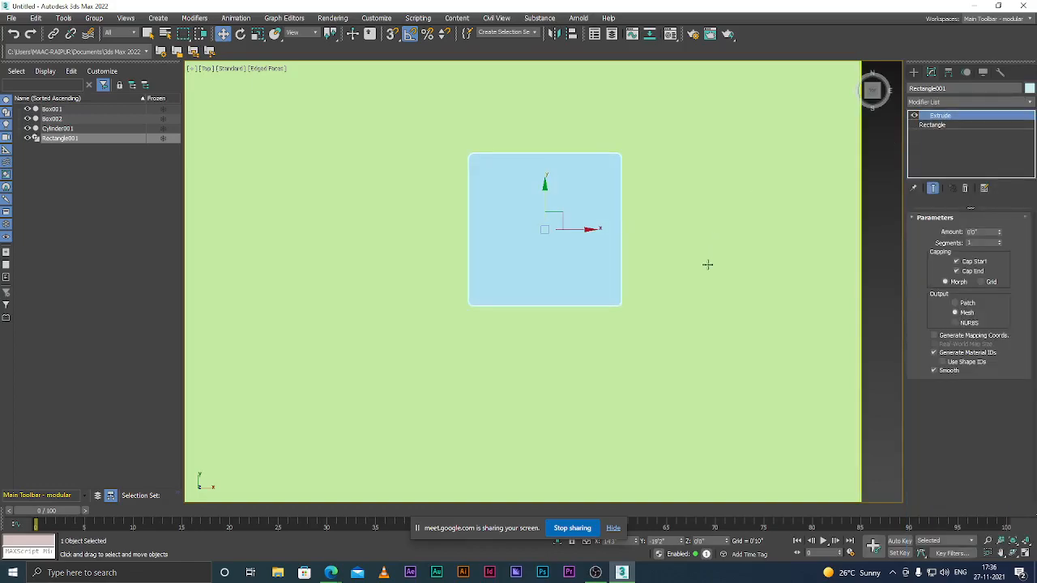
# Step: Set the Extrude amount to 0'5" and, after viewing the slab at an angle, undo the rectangle's extrusion
pyautogui.keyDown('alt'); pyautogui.moveTo(689, 286); pyautogui.dragTo(697, 213, button='middle'); pyautogui.keyUp('alt')
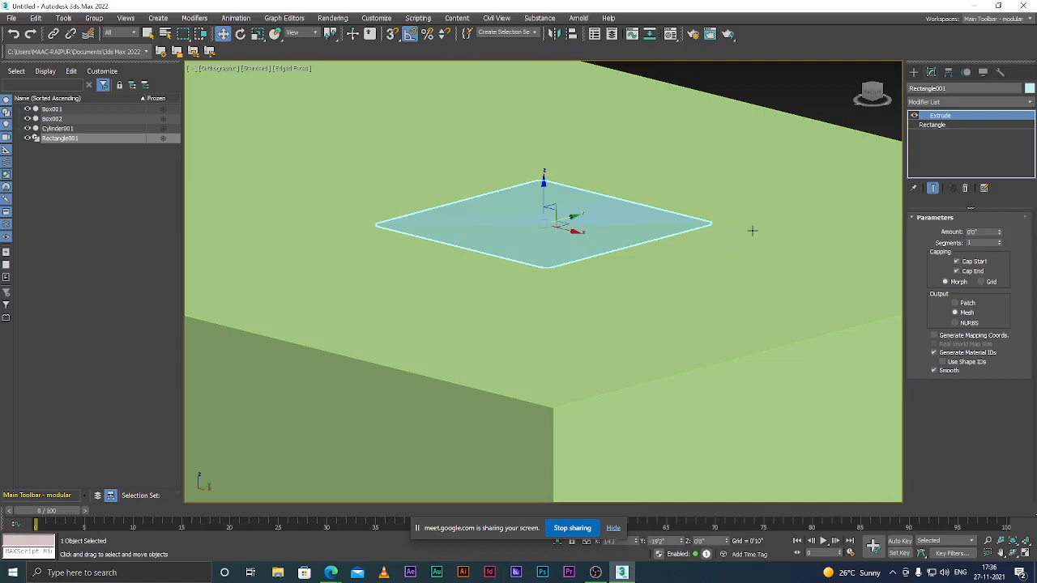
pyautogui.scroll(5, 678, 241)
pyautogui.click(982, 232)
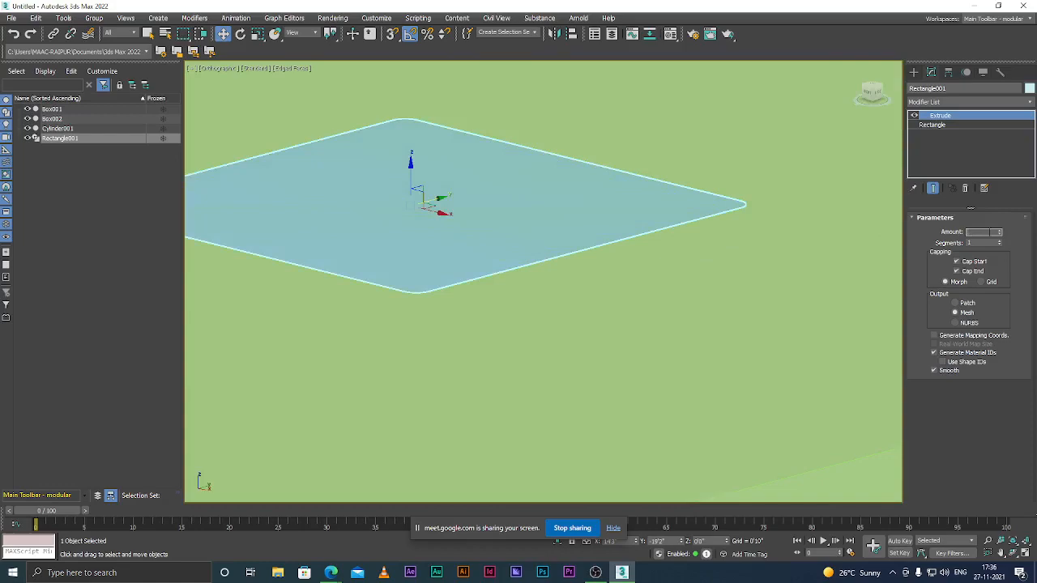
pyautogui.press('Return')
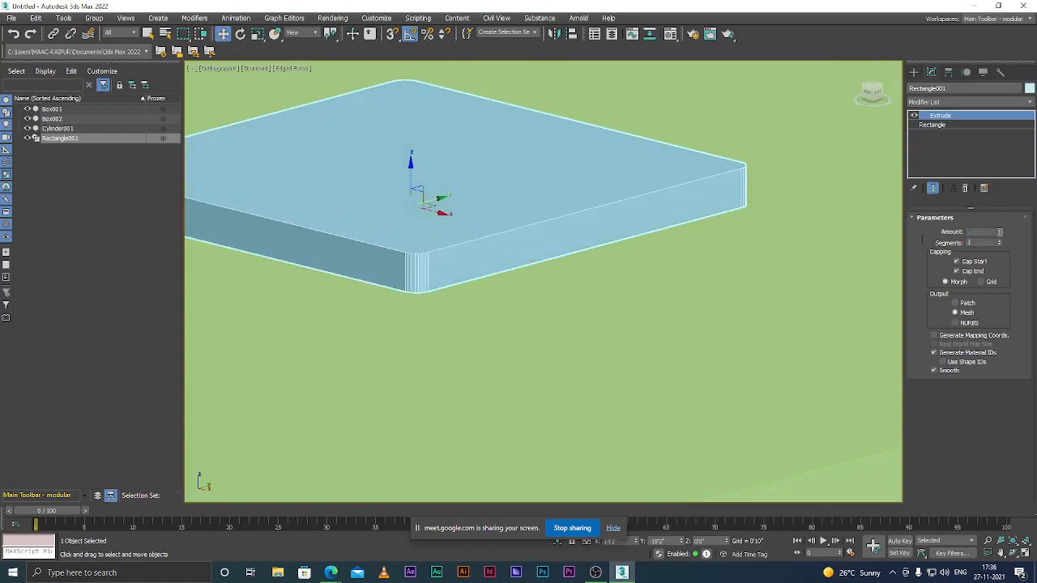
pyautogui.scroll(-4, 435, 216)
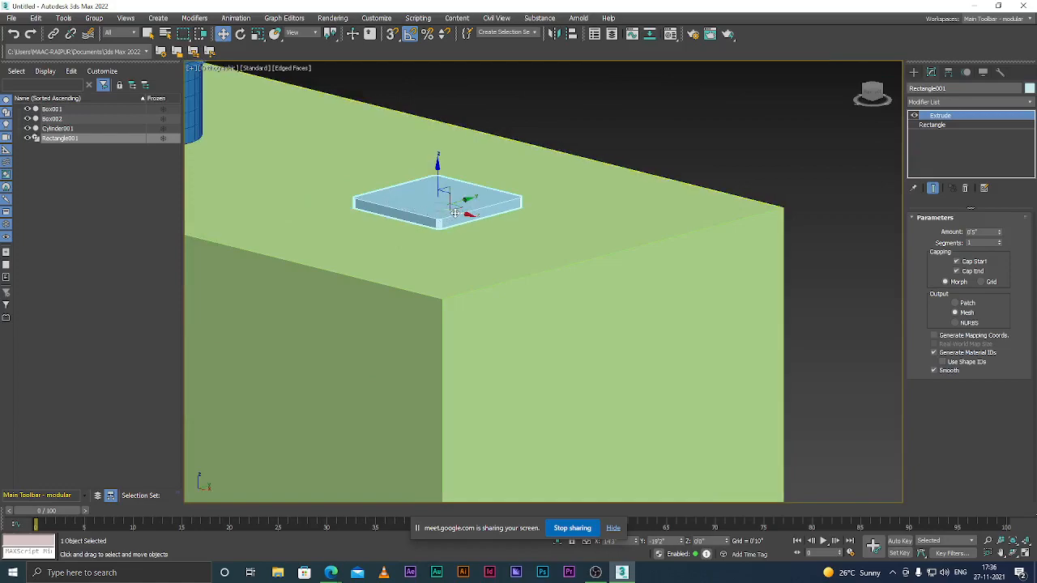
pyautogui.hotkey('ctrl', 'z')
pyautogui.hotkey('ctrl', 'z')
# Step: Convert the rounded rectangle to an Editable Spline
pyautogui.keyDown('alt'); pyautogui.moveTo(464, 271); pyautogui.dragTo(454, 223, button='middle'); pyautogui.keyUp('alt')
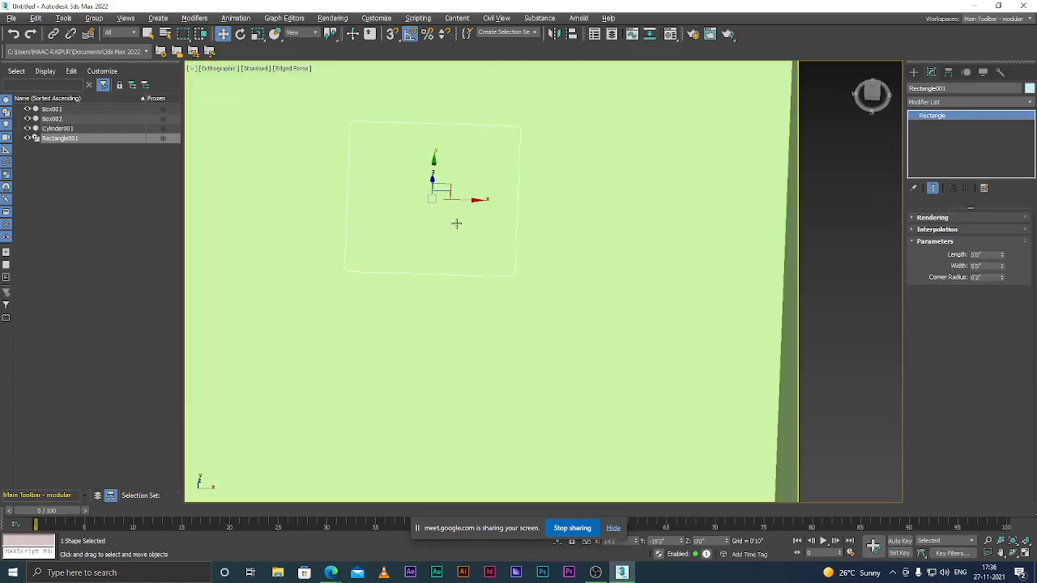
pyautogui.moveTo(495, 227)
pyautogui.keyDown('alt'); pyautogui.mouseDown(button='middle')
pyautogui.moveTo(484, 216)
pyautogui.moveTo(504, 209)
pyautogui.mouseUp(button='middle'); pyautogui.keyUp('alt')
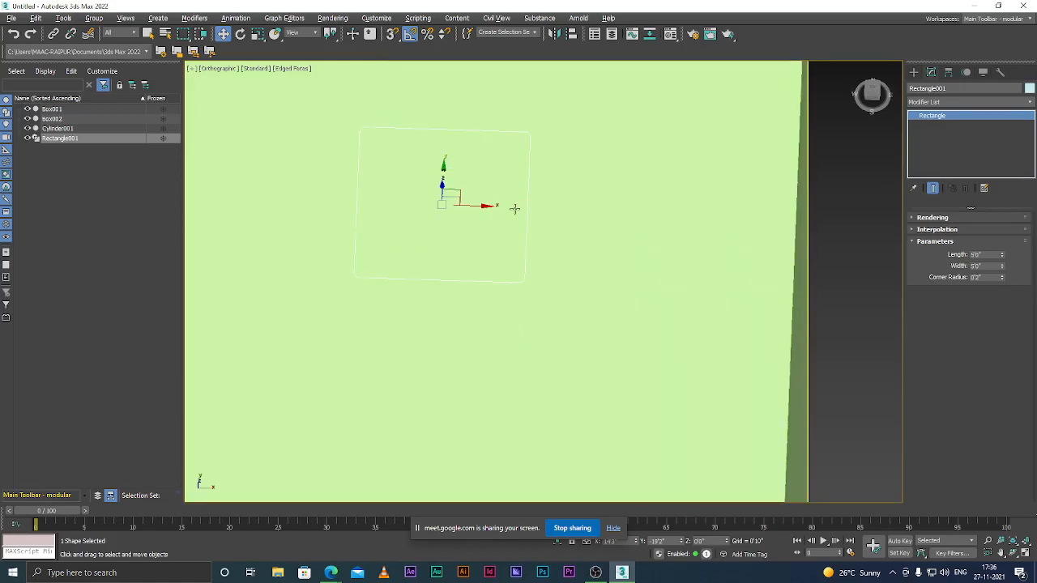
pyautogui.rightClick(514, 209)
pyautogui.moveTo(579, 322)
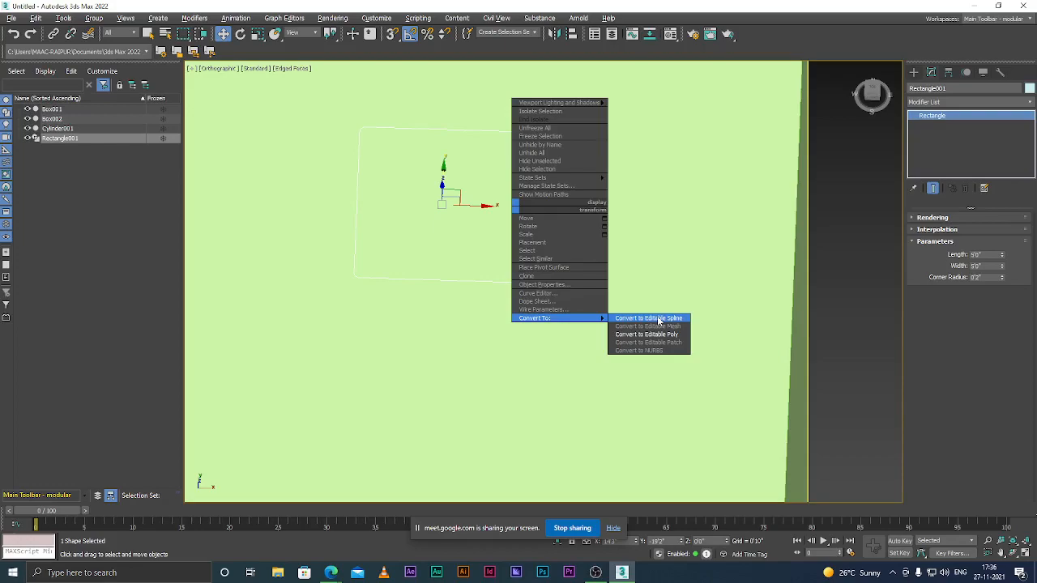
pyautogui.click(659, 318)
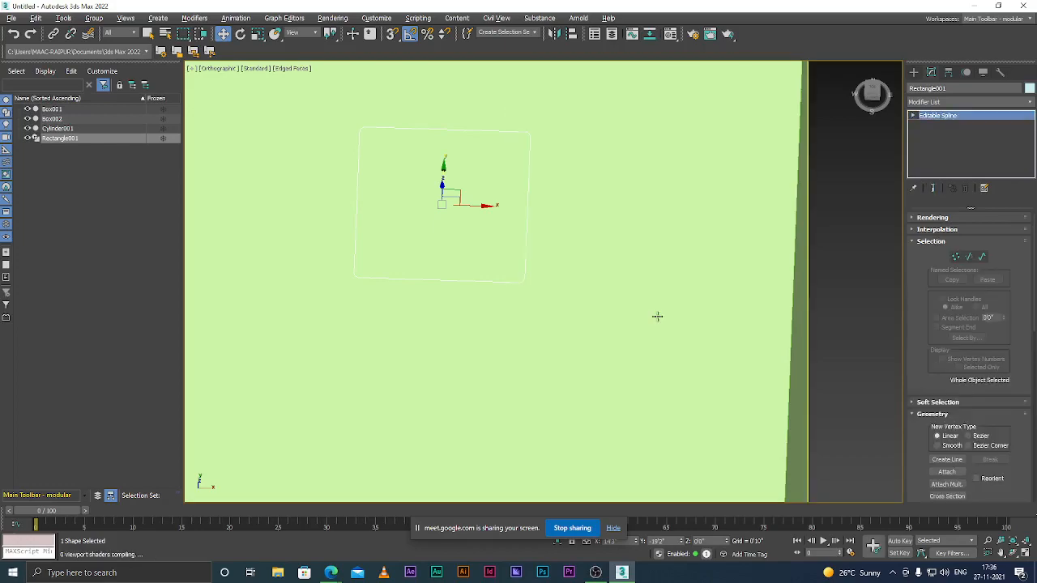
# Step: Enter vertex level on the editable spline and examine the vertices at one of its rounded corners
pyautogui.scroll(-3, 523, 258)
pyautogui.scroll(4, 493, 252)
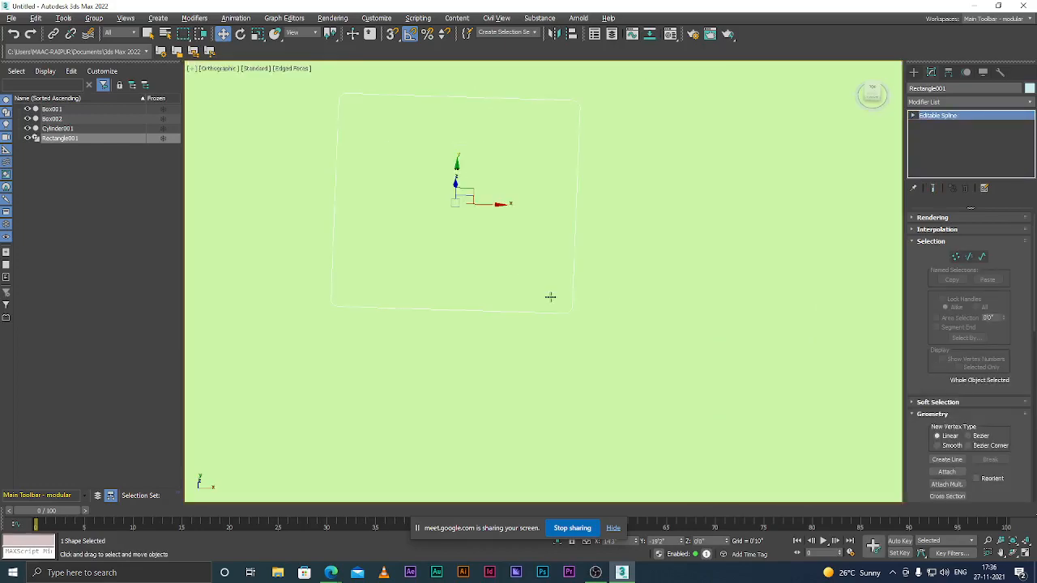
pyautogui.scroll(-4, 578, 323)
pyautogui.scroll(3, 556, 310)
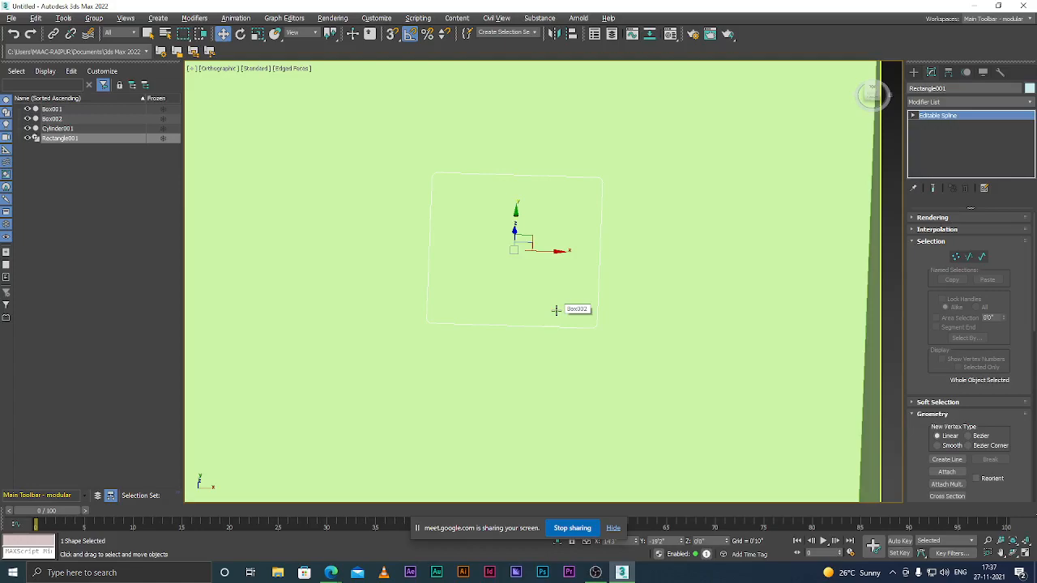
pyautogui.press('1')
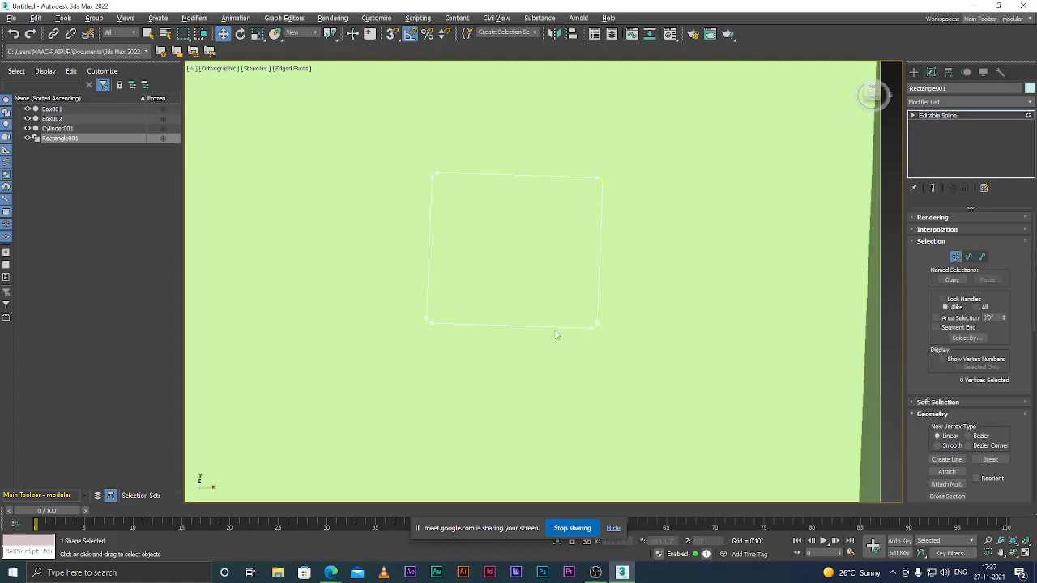
pyautogui.scroll(3, 595, 327)
pyautogui.scroll(3, 572, 325)
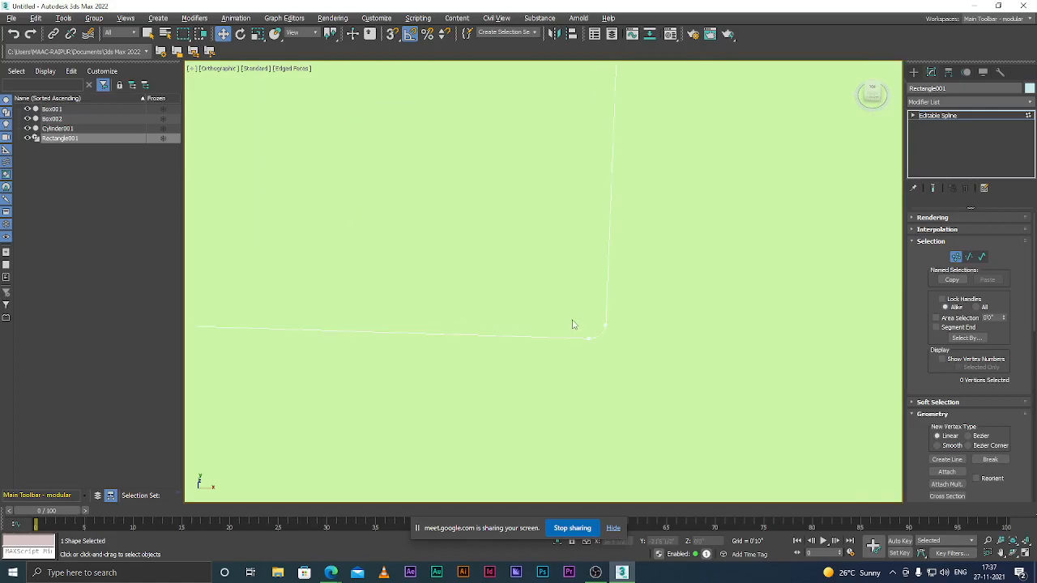
# Step: Switch the spline to segment level and select individual side and corner segments around one rounded corner in turn
pyautogui.press('2')
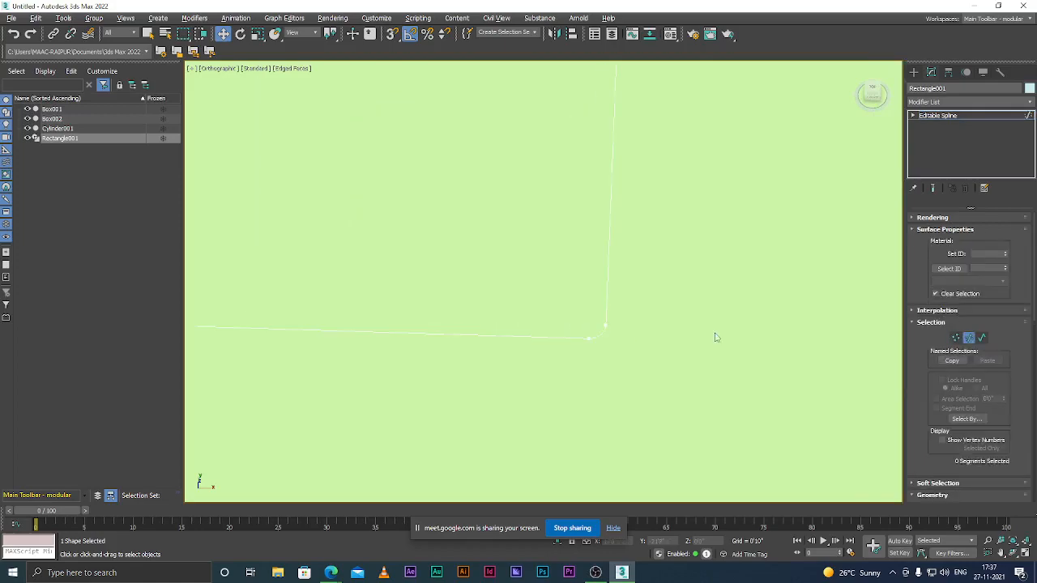
pyautogui.scroll(-4, 624, 320)
pyautogui.scroll(4, 602, 305)
pyautogui.click(652, 292)
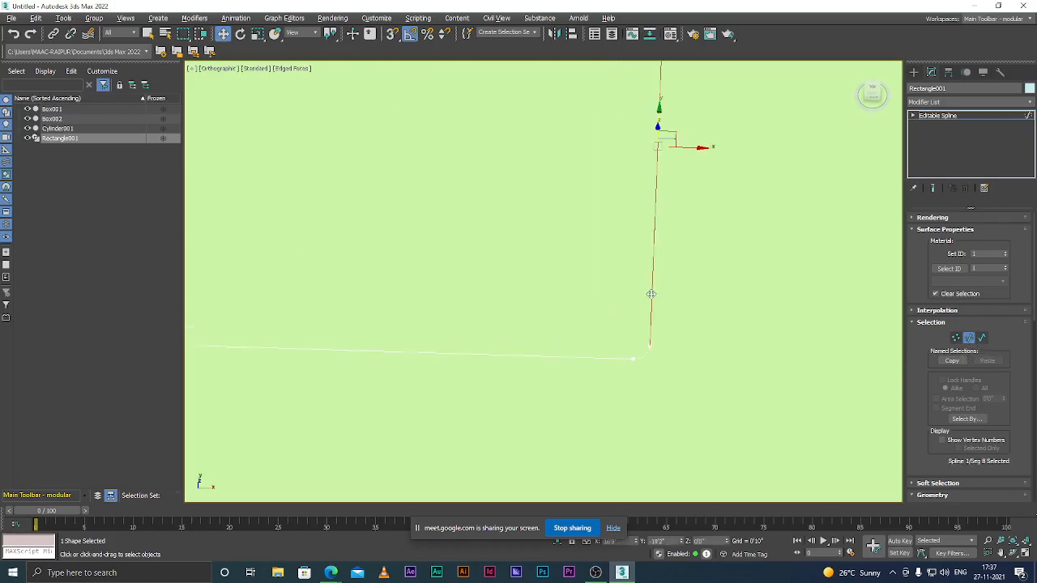
pyautogui.click(646, 353)
pyautogui.click(588, 357)
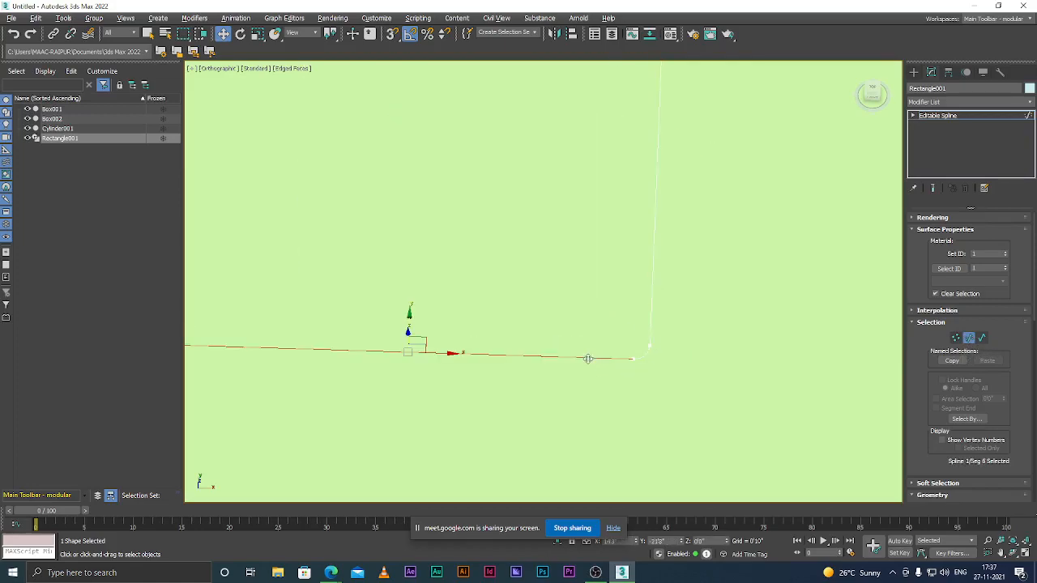
pyautogui.scroll(-4, 598, 350)
pyautogui.scroll(4, 598, 350)
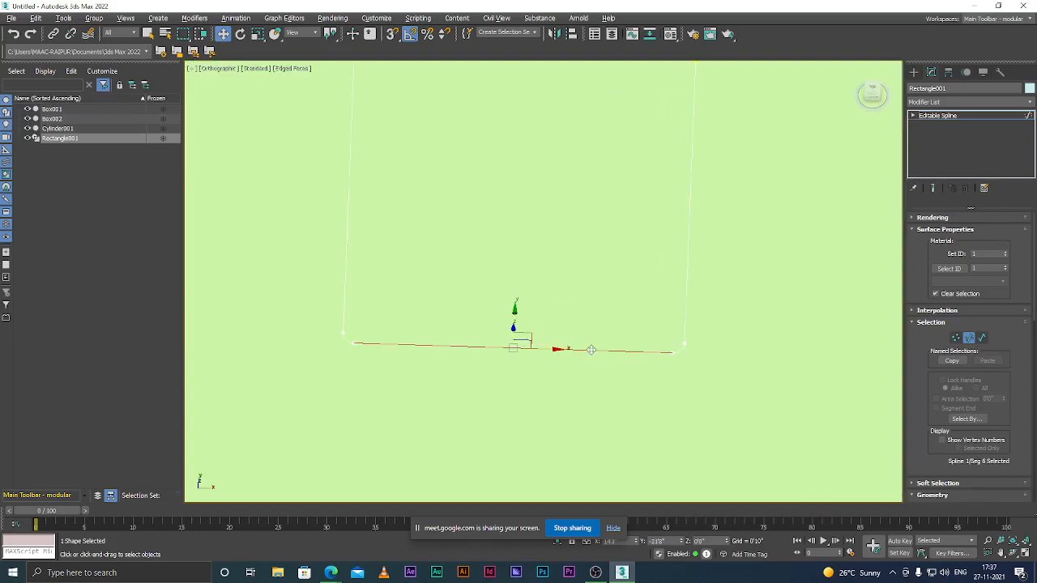
pyautogui.click(680, 347)
pyautogui.scroll(2, 681, 342)
pyautogui.click(690, 305)
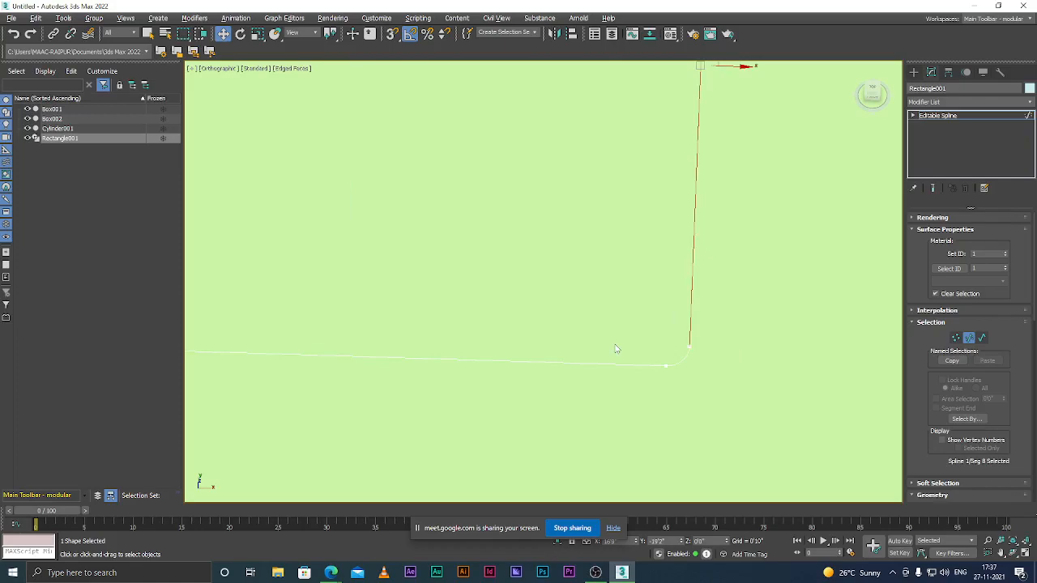
# Step: Switch to spline level and select the entire closed rounded-rectangle spline
pyautogui.press('3')
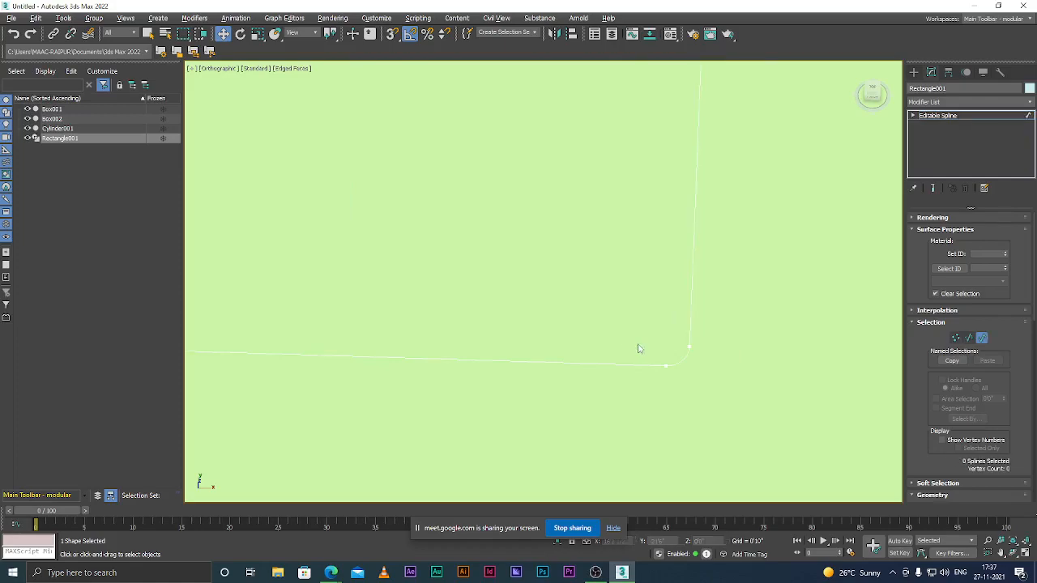
pyautogui.click(690, 324)
pyautogui.scroll(-4, 620, 357)
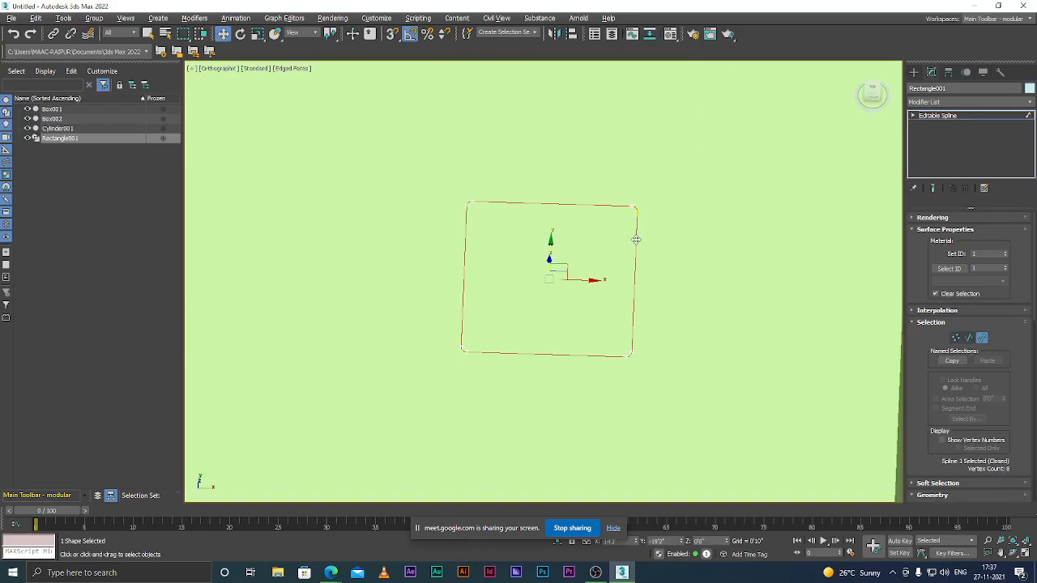
pyautogui.scroll(2, 641, 334)
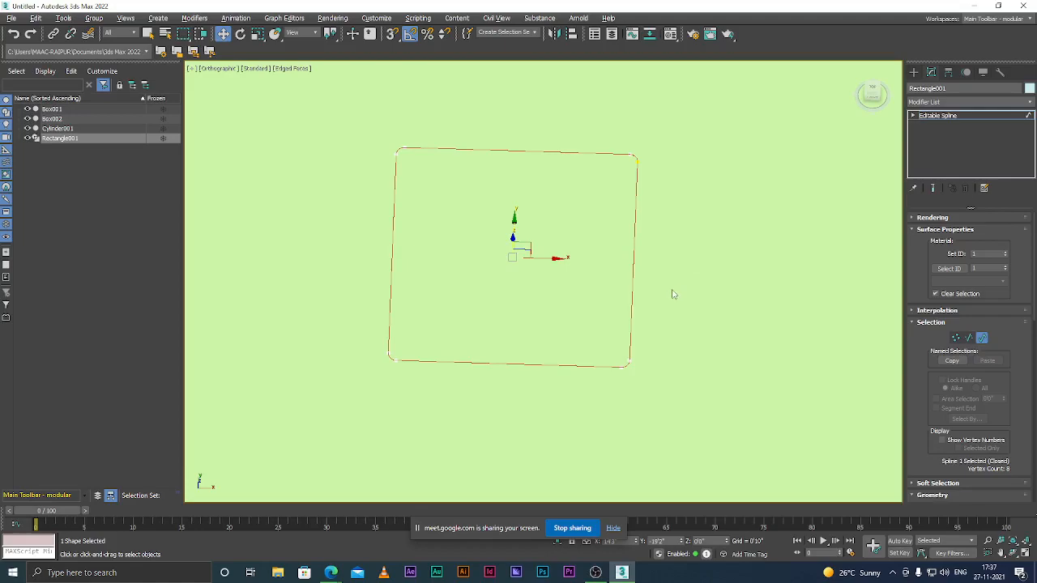
pyautogui.scroll(-5, 608, 262)
pyautogui.scroll(3, 608, 262)
pyautogui.scroll(-3, 1027, 380)
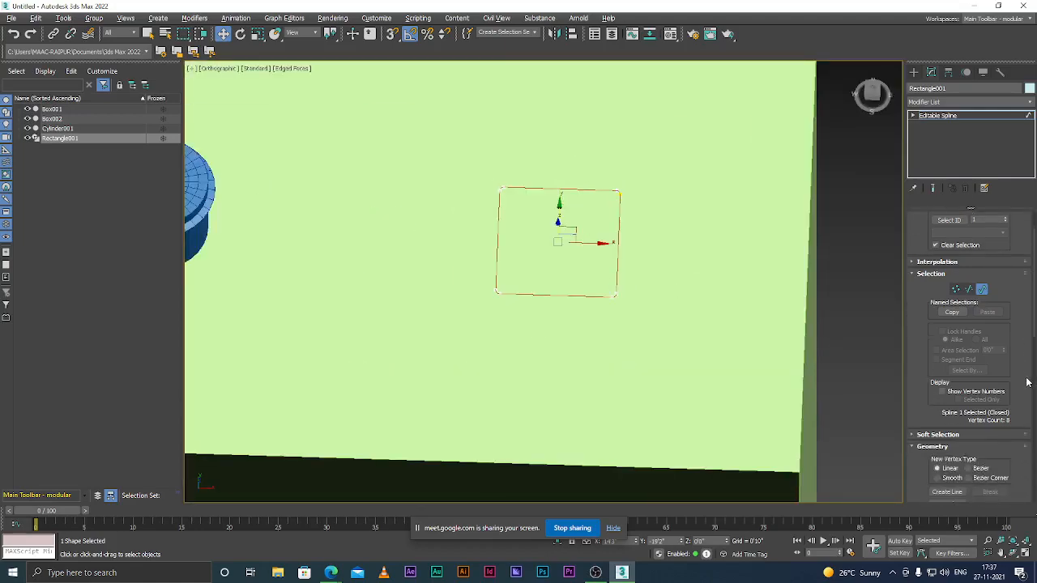
# Step: Outline the selected spline by 0'1" to form a double contour, and check the offset at a corner
pyautogui.scroll(-8, 1027, 381)
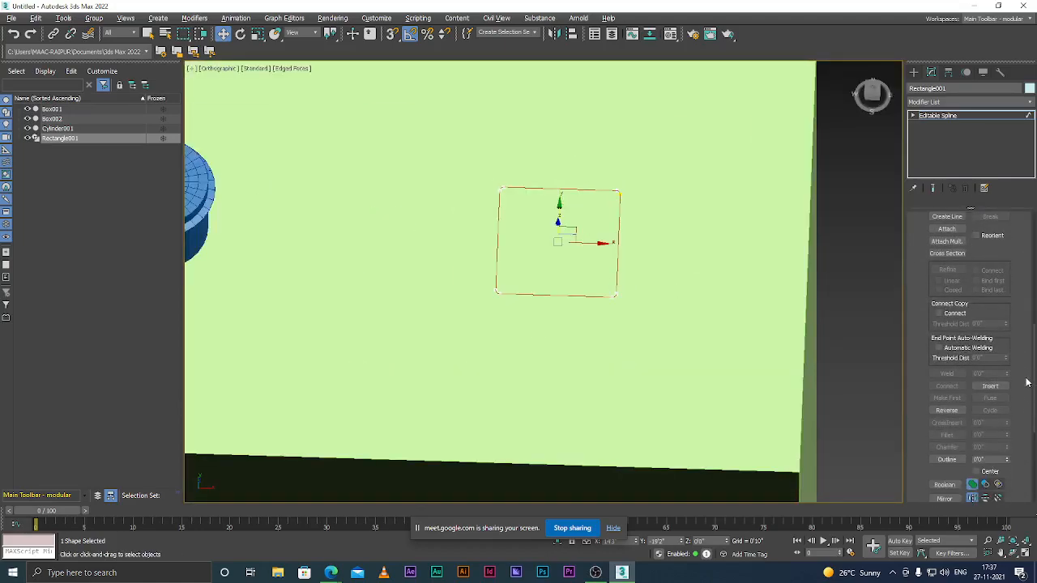
pyautogui.scroll(-5, 1027, 380)
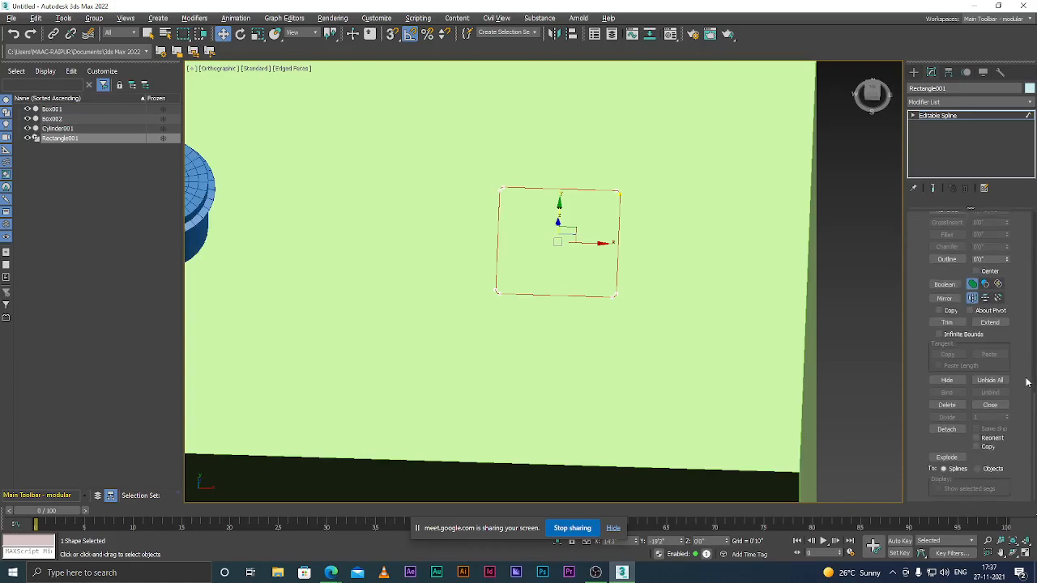
pyautogui.scroll(4, 1028, 381)
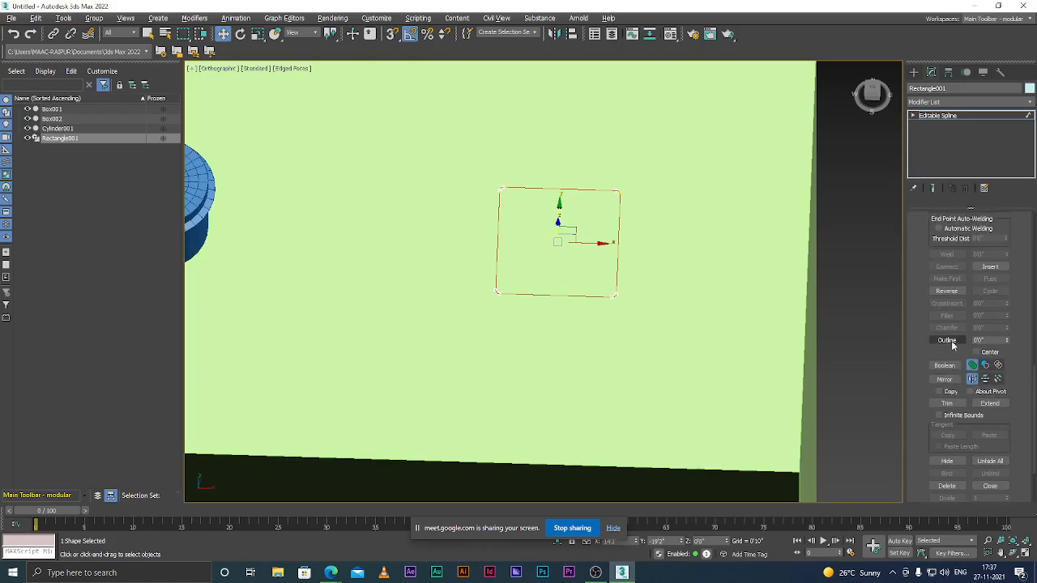
pyautogui.click(993, 340)
pyautogui.press('Return')
pyautogui.press('BackSpace')
pyautogui.press('Return')
pyautogui.click(1020, 354)
pyautogui.click(998, 341)
pyautogui.write('1')
pyautogui.press('Return')
pyautogui.scroll(6, 618, 294)
pyautogui.scroll(-4, 604, 252)
pyautogui.scroll(4, 634, 229)
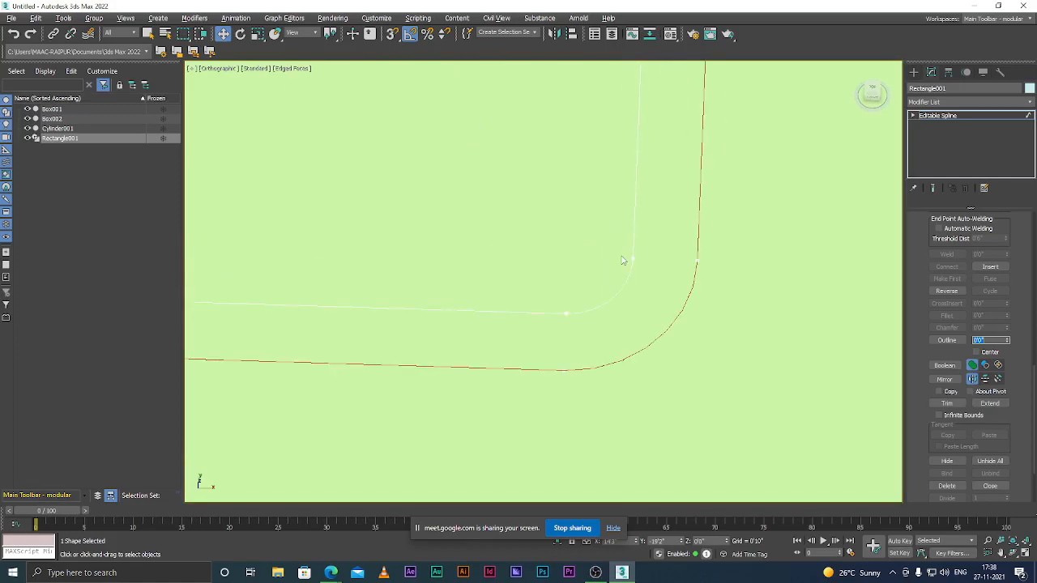
# Step: Apply an Extrude modifier to the outlined spline
pyautogui.scroll(-4, 623, 296)
pyautogui.keyDown('alt'); pyautogui.moveTo(636, 342); pyautogui.dragTo(627, 320, button='middle'); pyautogui.keyUp('alt')
pyautogui.scroll(-4, 627, 318)
pyautogui.scroll(5, 617, 296)
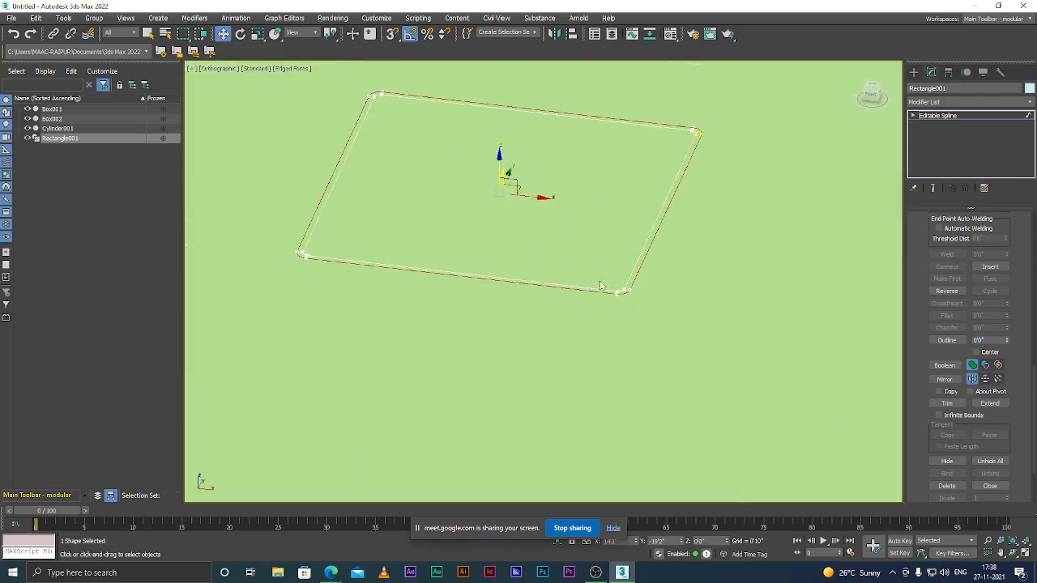
pyautogui.scroll(-6, 628, 287)
pyautogui.scroll(3, 634, 280)
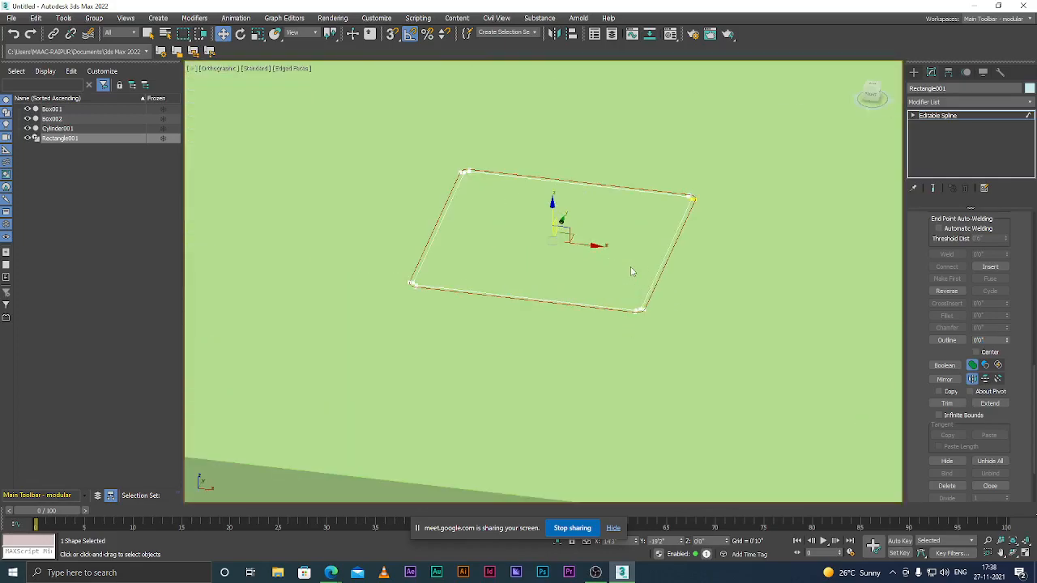
pyautogui.click(954, 102)
pyautogui.write('ext')
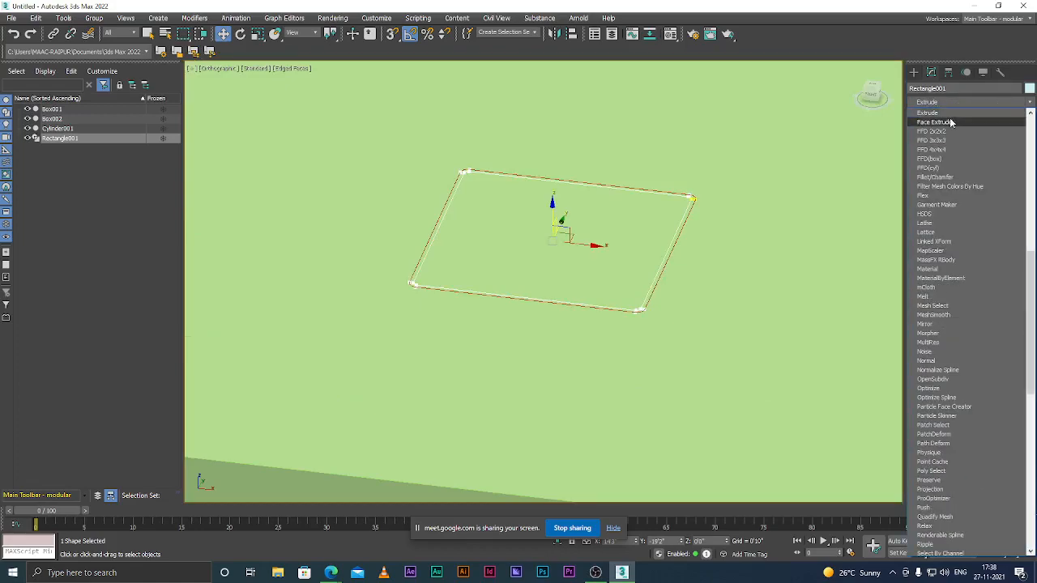
pyautogui.click(948, 112)
# Step: Set the Extrude amount to 0'5", select the large box beneath the frame and examine the frame's corner up close
pyautogui.click(986, 232)
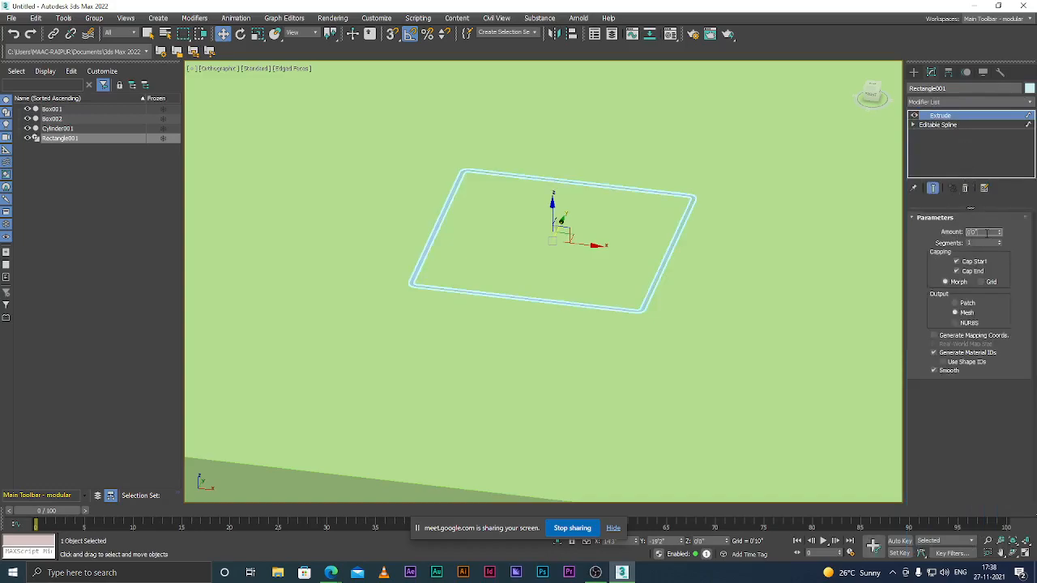
pyautogui.press('BackSpace')
pyautogui.press('Return')
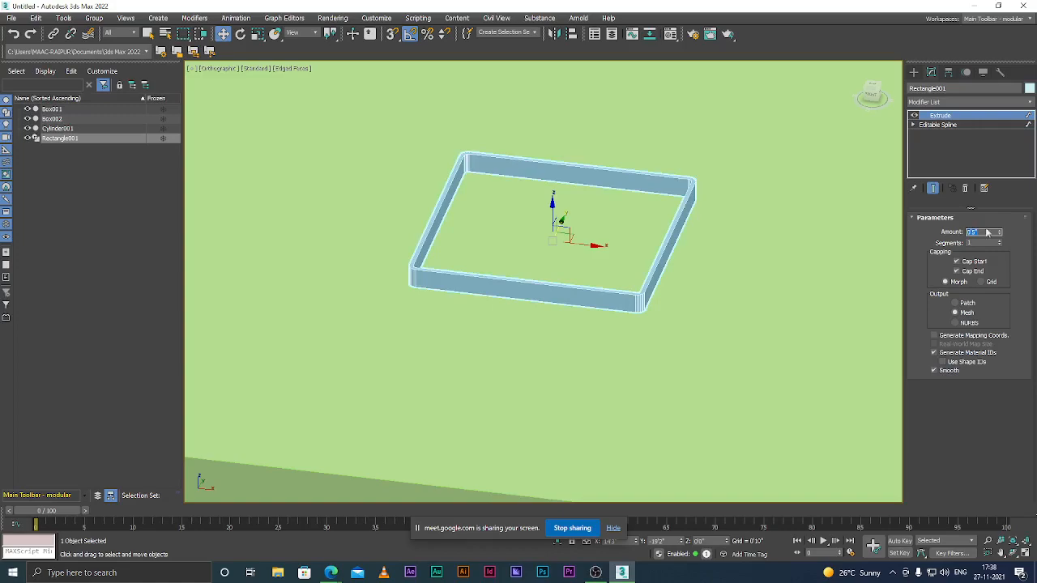
pyautogui.click(695, 267)
pyautogui.scroll(5, 682, 200)
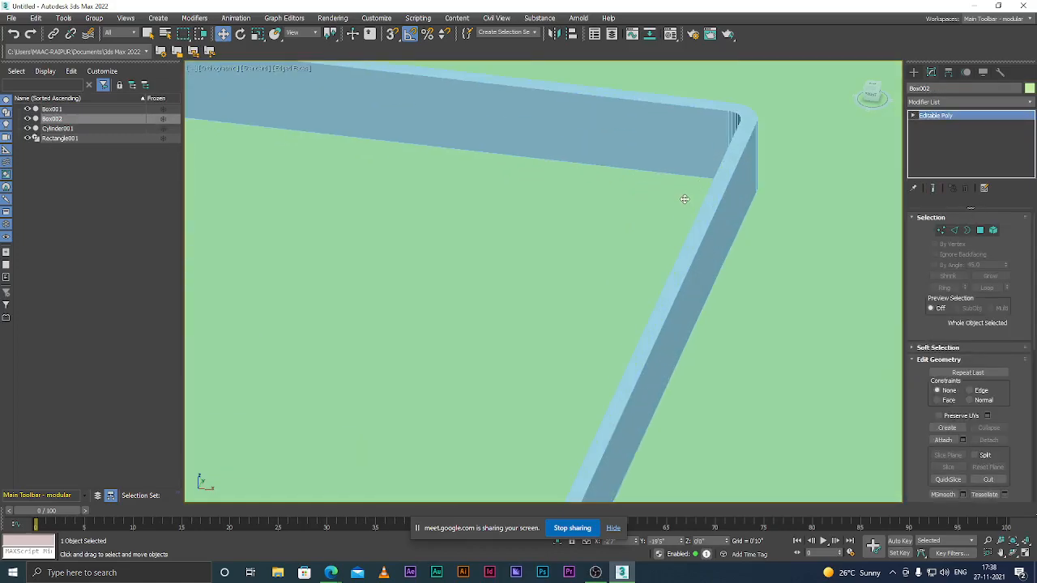
# Step: Examine the extruded rounded rectangular frame on top of the green box from near and far
pyautogui.scroll(-5, 682, 200)
pyautogui.scroll(3, 683, 173)
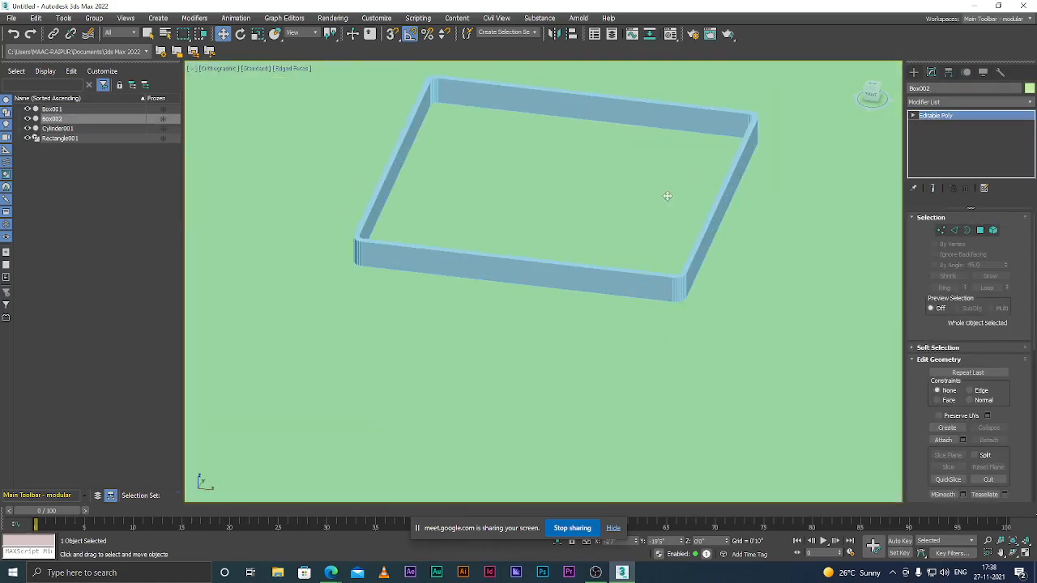
pyautogui.scroll(-3, 523, 236)
pyautogui.scroll(3, 573, 239)
pyautogui.scroll(1, 572, 238)
pyautogui.scroll(-5, 602, 238)
pyautogui.scroll(-2, 606, 229)
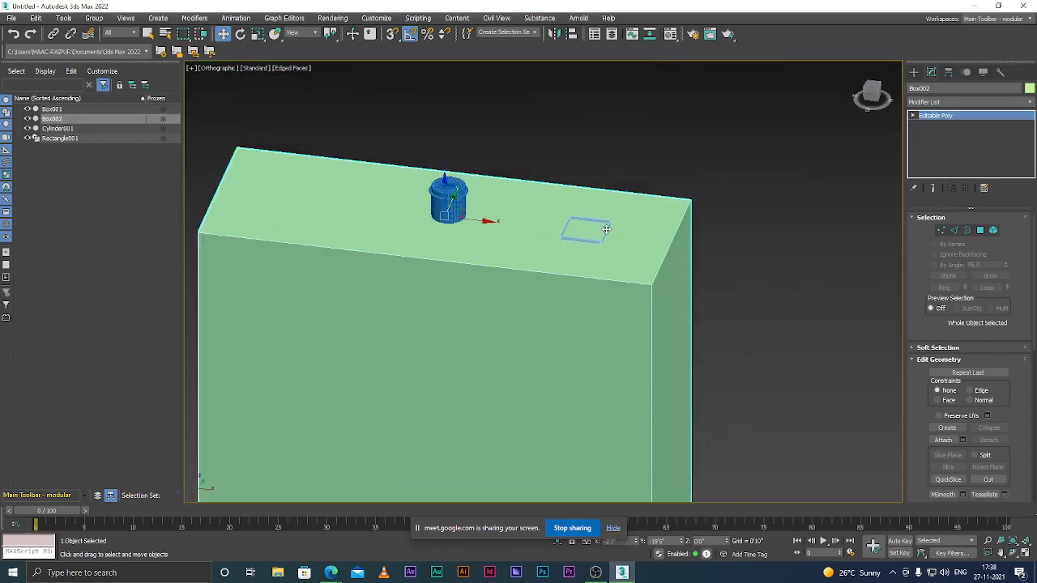
pyautogui.scroll(2, 606, 229)
pyautogui.scroll(4, 600, 231)
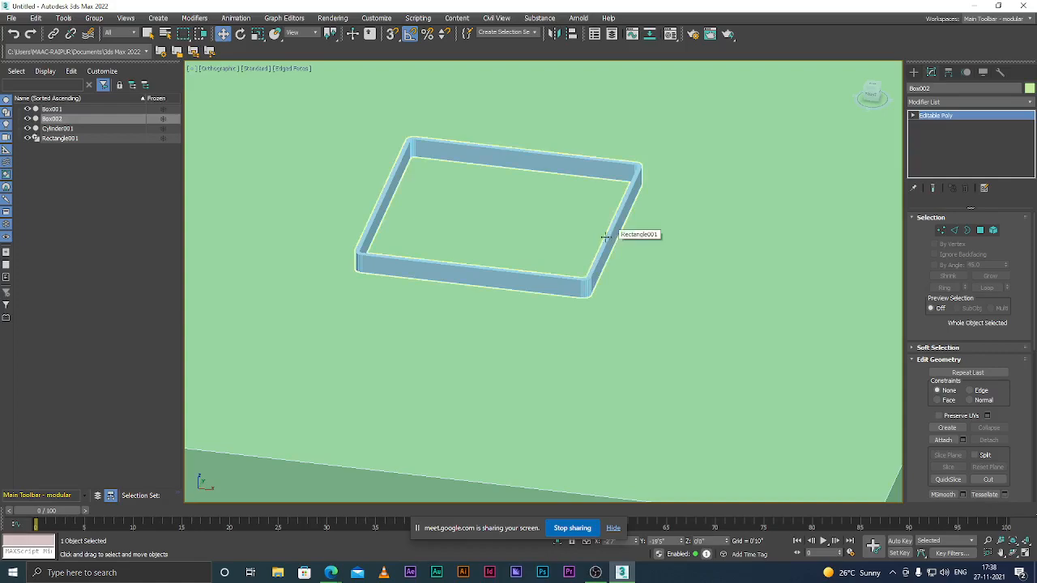
pyautogui.scroll(-2, 610, 243)
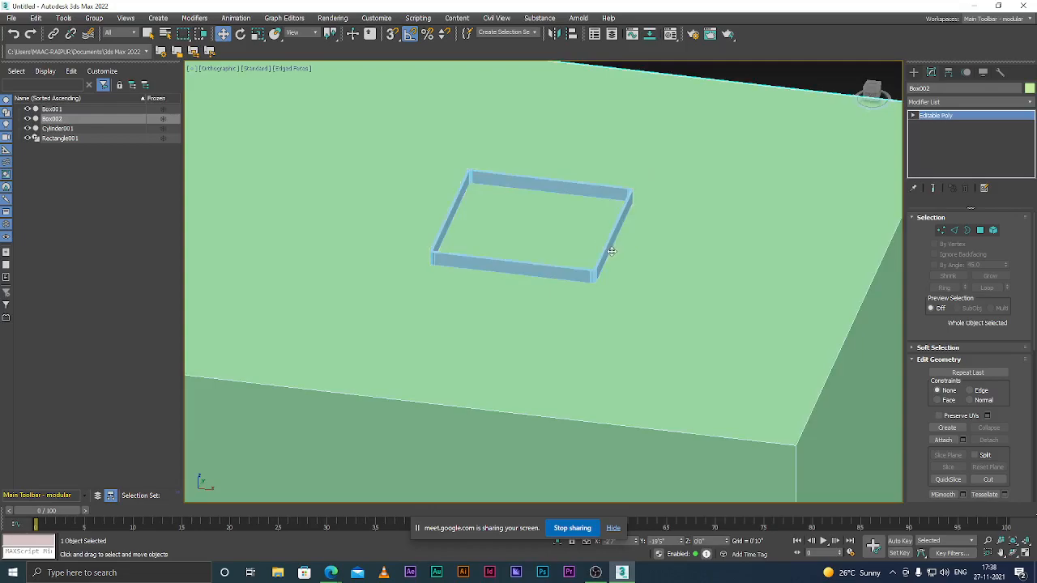
# Step: Undo the extrusion of the rounded rectangular frame and leave spline sub-object editing for the whole object
pyautogui.click(611, 253)
pyautogui.hotkey('ctrl', 'z')
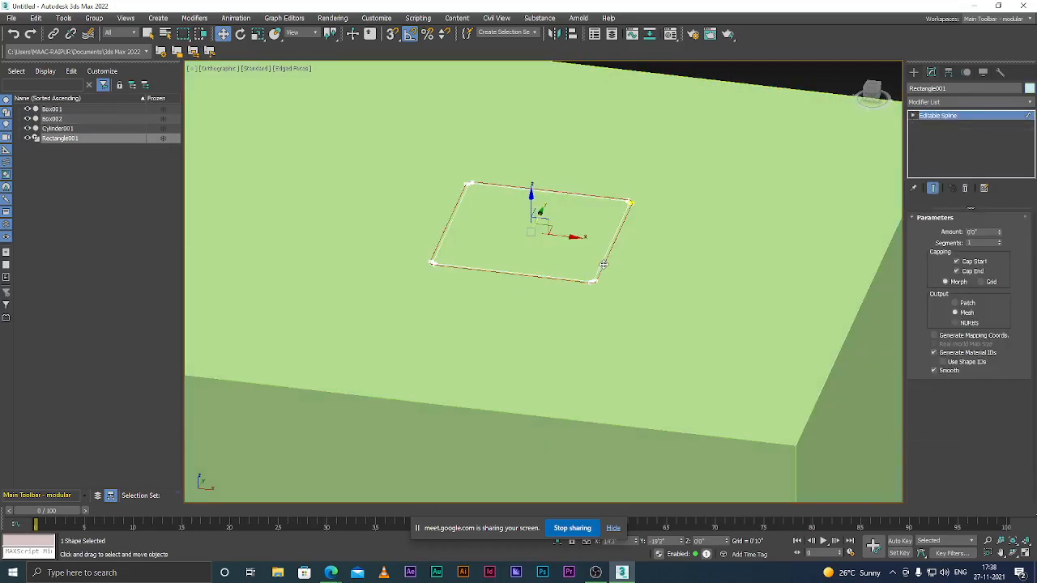
pyautogui.keyDown('alt'); pyautogui.moveTo(541, 272); pyautogui.dragTo(559, 311, button='middle'); pyautogui.keyUp('alt')
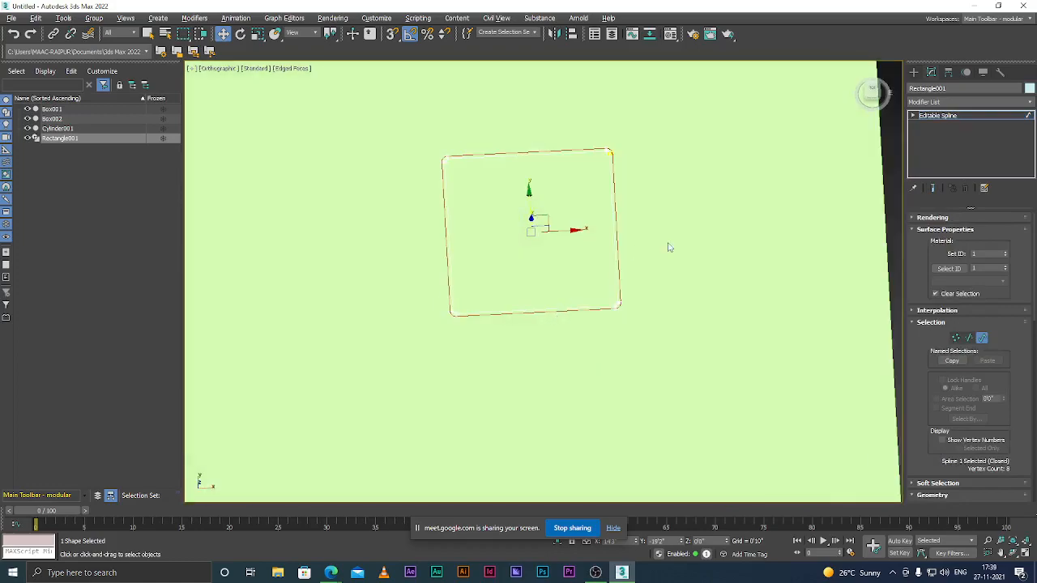
pyautogui.click(941, 115)
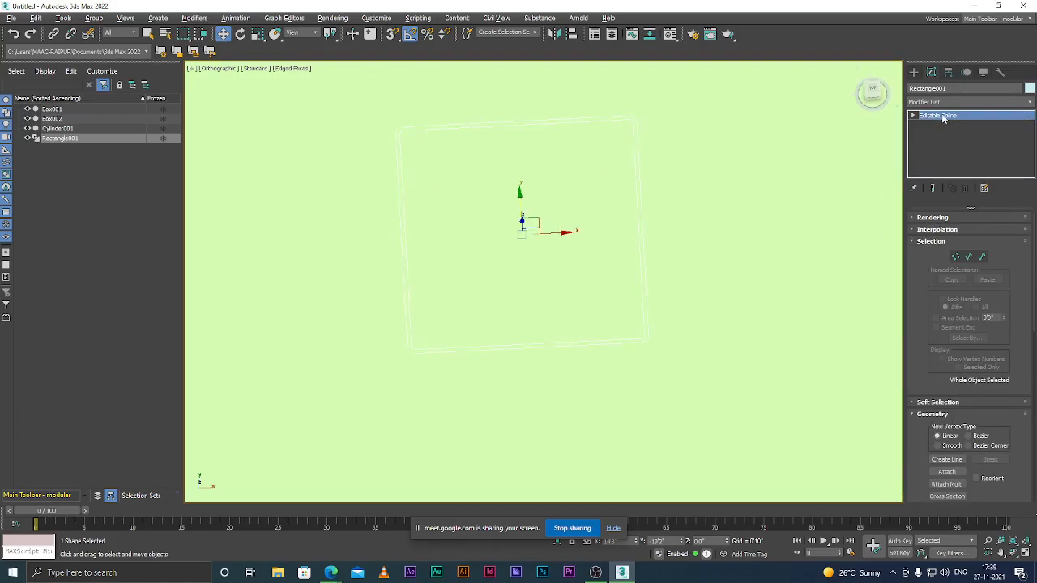
# Step: Move the double-outline rectangle along the X axis, off the box's top face and clear of its edge
pyautogui.scroll(-5, 542, 233)
pyautogui.scroll(2, 523, 239)
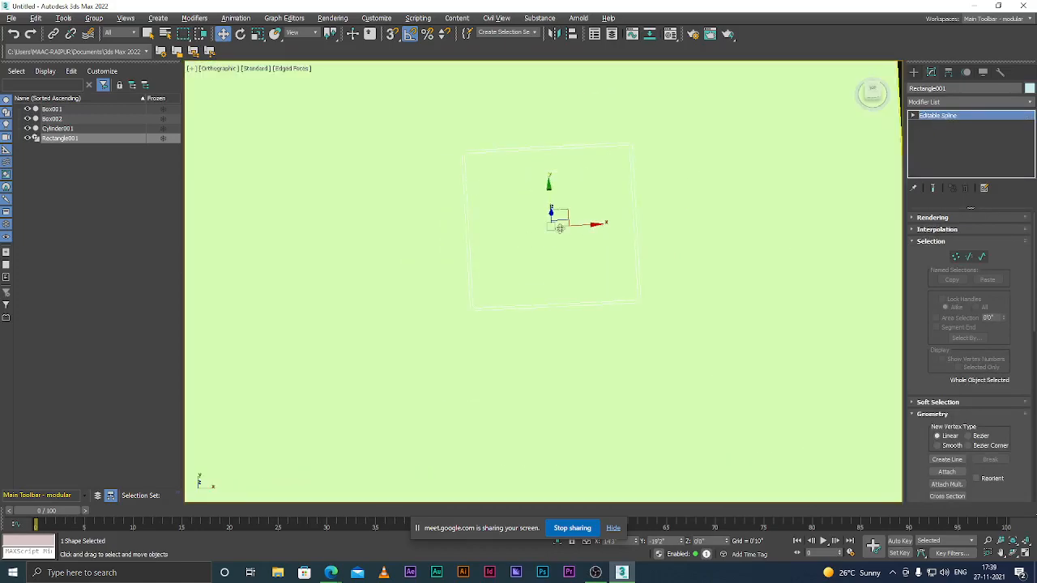
pyautogui.scroll(-4, 543, 247)
pyautogui.moveTo(598, 241); pyautogui.dragTo(783, 233)
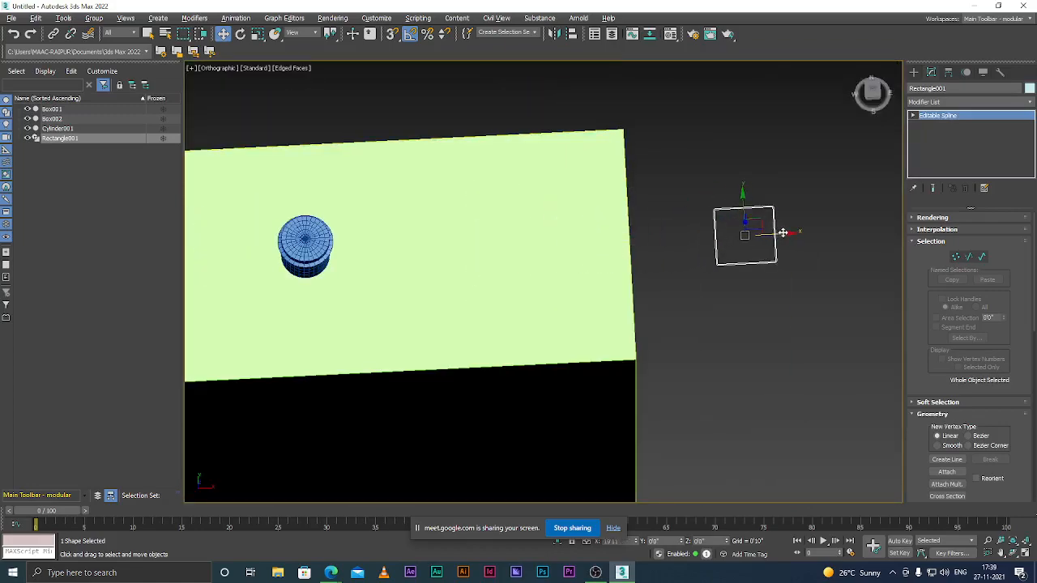
pyautogui.scroll(-4, 526, 256)
pyautogui.scroll(7, 604, 246)
pyautogui.moveTo(609, 274); pyautogui.dragTo(624, 274)
pyautogui.scroll(-4, 613, 232)
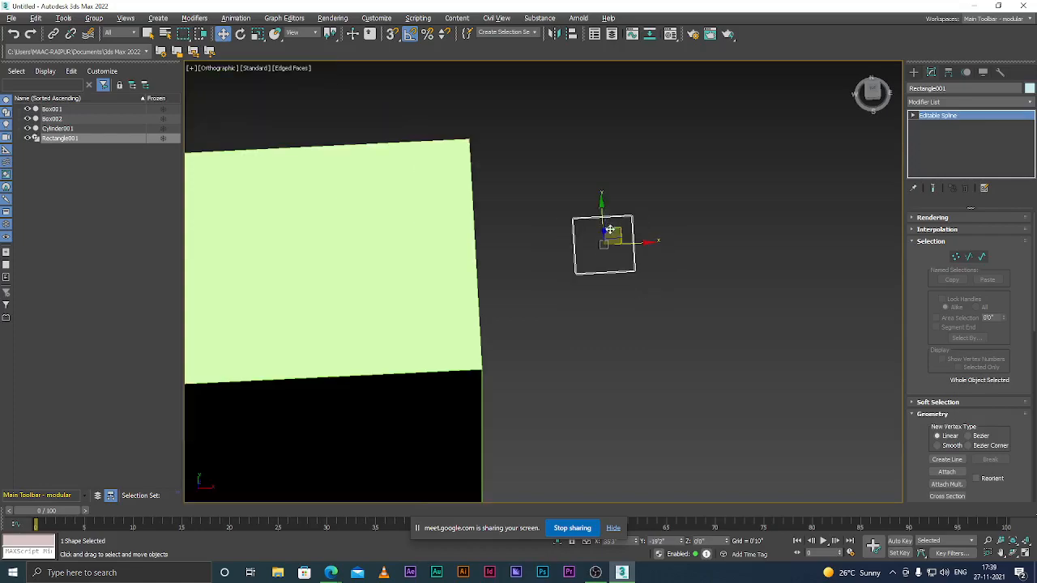
pyautogui.scroll(6, 612, 232)
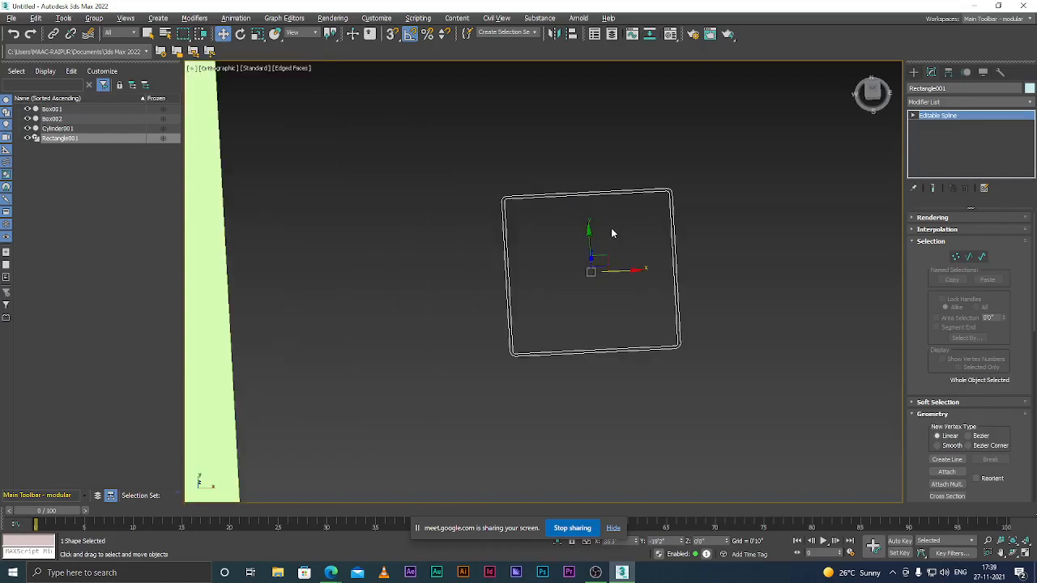
# Step: Clone the double-outline rectangle in place as an independent copy named Rectangle002
pyautogui.hotkey('ctrl', 'v')
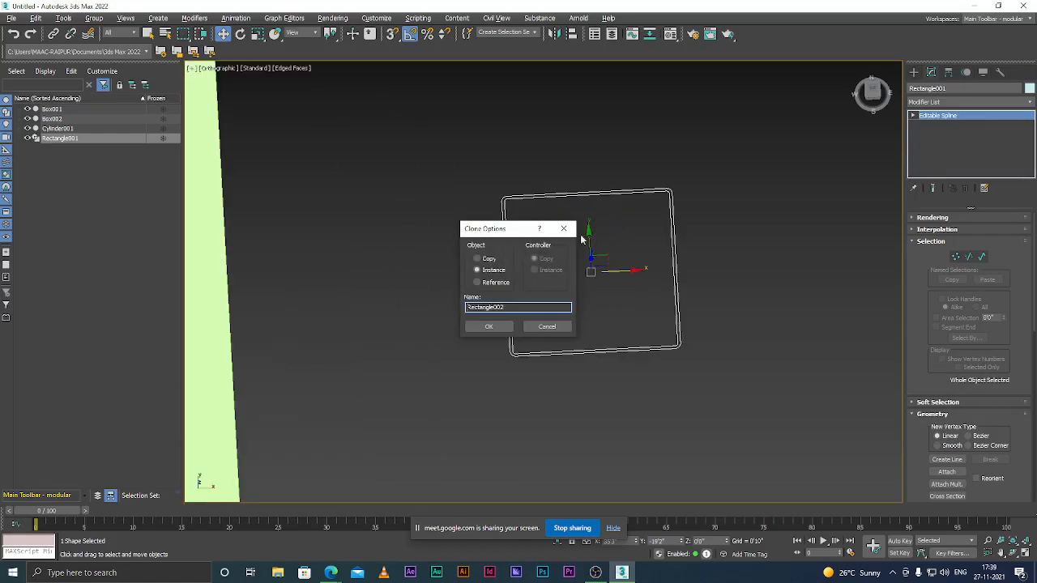
pyautogui.click(478, 259)
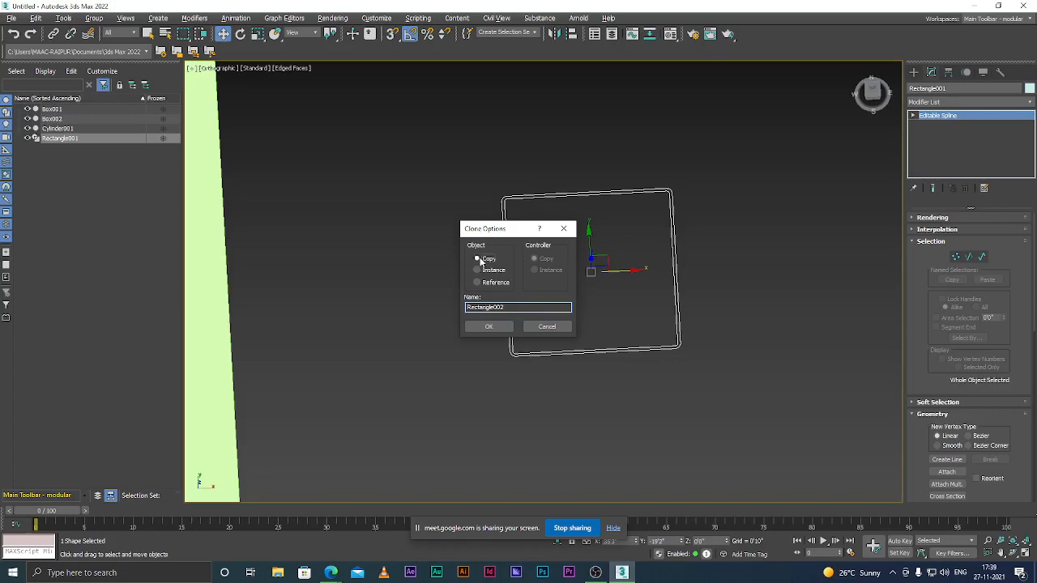
pyautogui.click(485, 328)
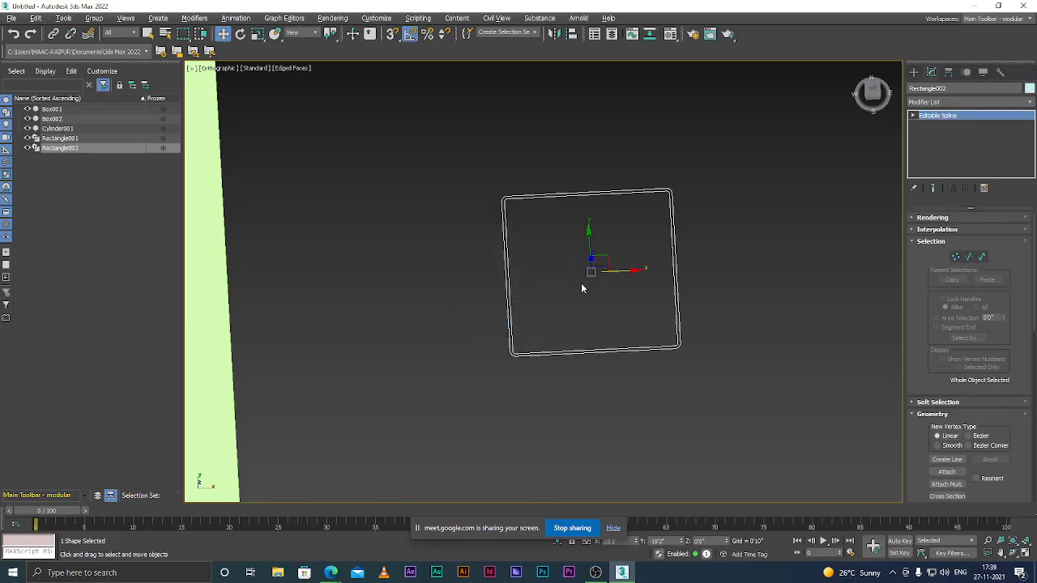
# Step: Move the copied rectangle aside along the X axis from the original and undo the move
pyautogui.scroll(2, 581, 283)
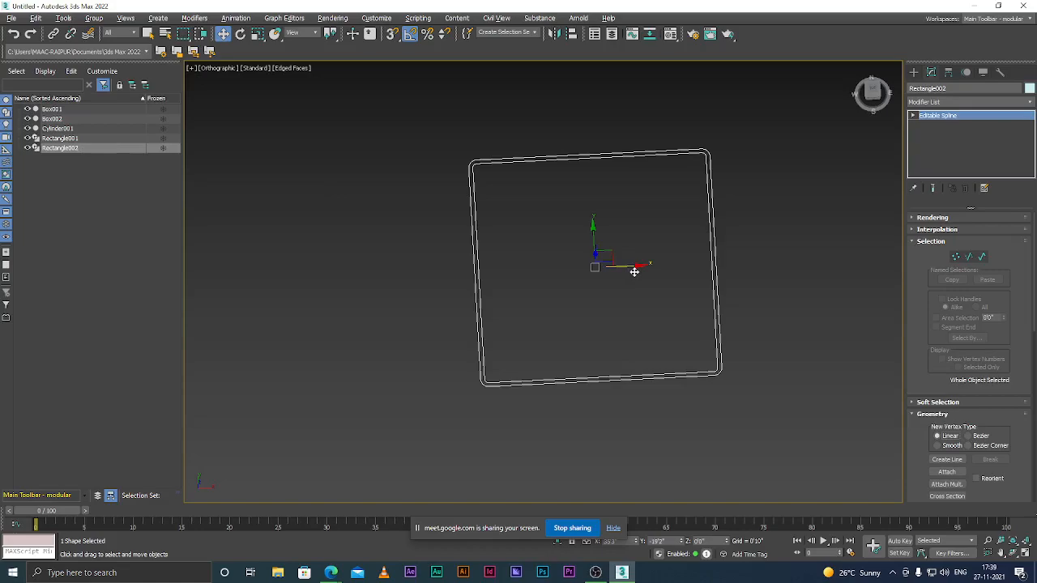
pyautogui.scroll(-2, 509, 286)
pyautogui.scroll(1, 505, 314)
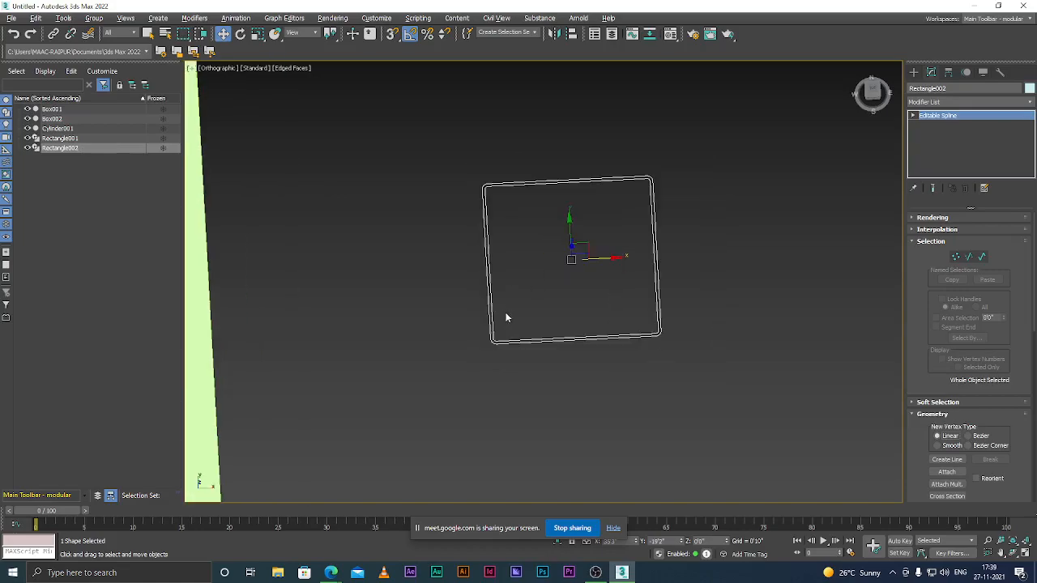
pyautogui.keyDown('shift'); pyautogui.moveTo(599, 259); pyautogui.dragTo(733, 251); pyautogui.keyUp('shift')
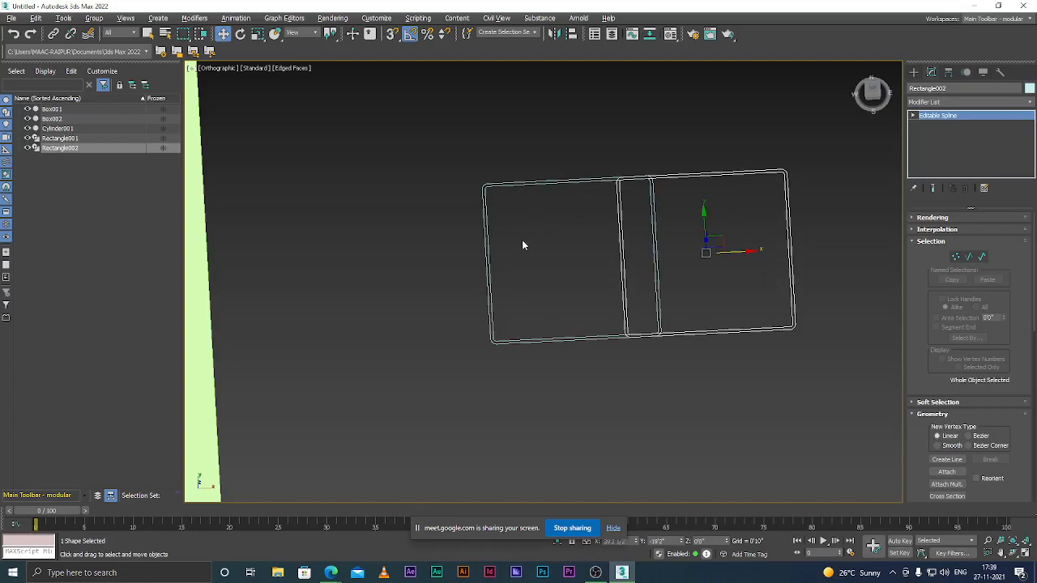
pyautogui.hotkey('ctrl', 'z')
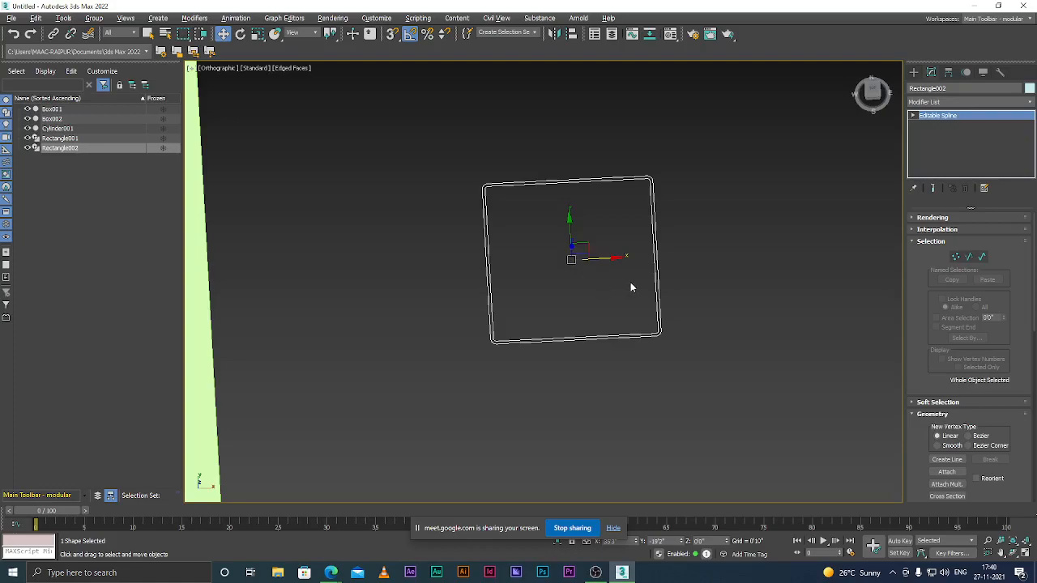
# Step: Delete the outer spline of Rectangle002 at spline level, keeping only its inner outline
pyautogui.scroll(2, 624, 288)
pyautogui.scroll(-4, 621, 268)
pyautogui.scroll(4, 608, 261)
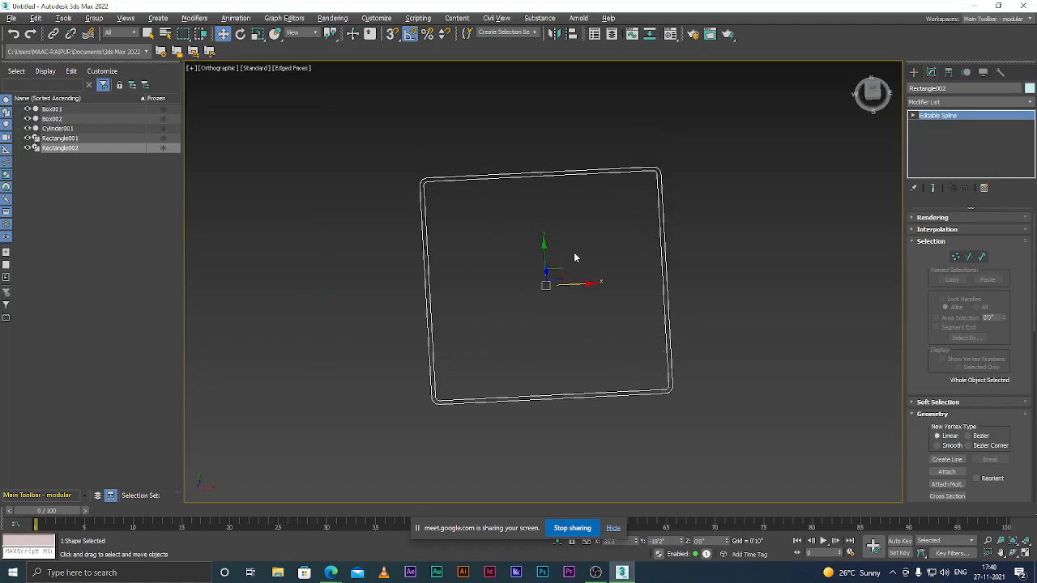
pyautogui.scroll(-3, 584, 324)
pyautogui.scroll(2, 600, 304)
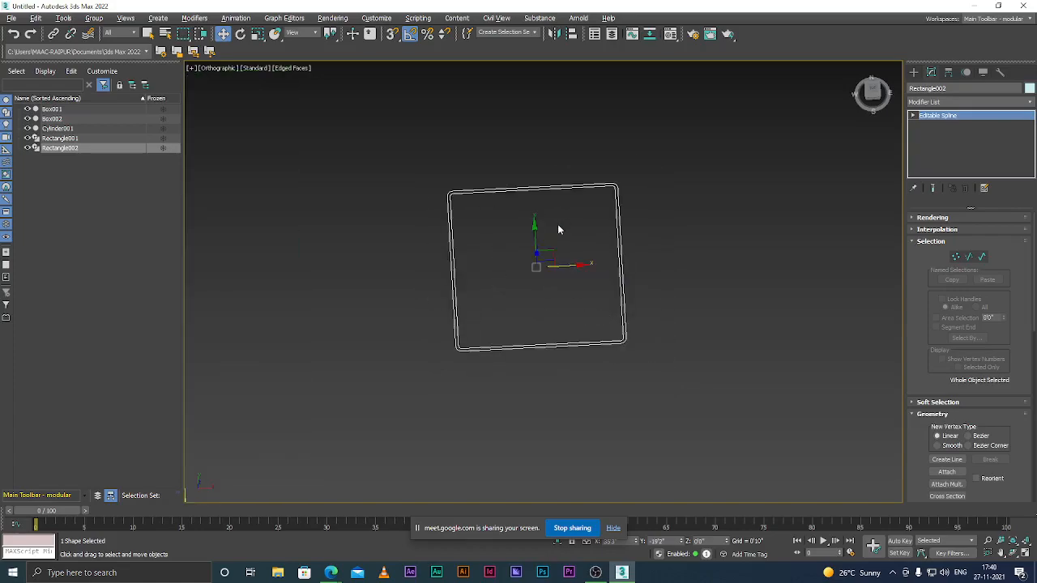
pyautogui.scroll(2, 583, 262)
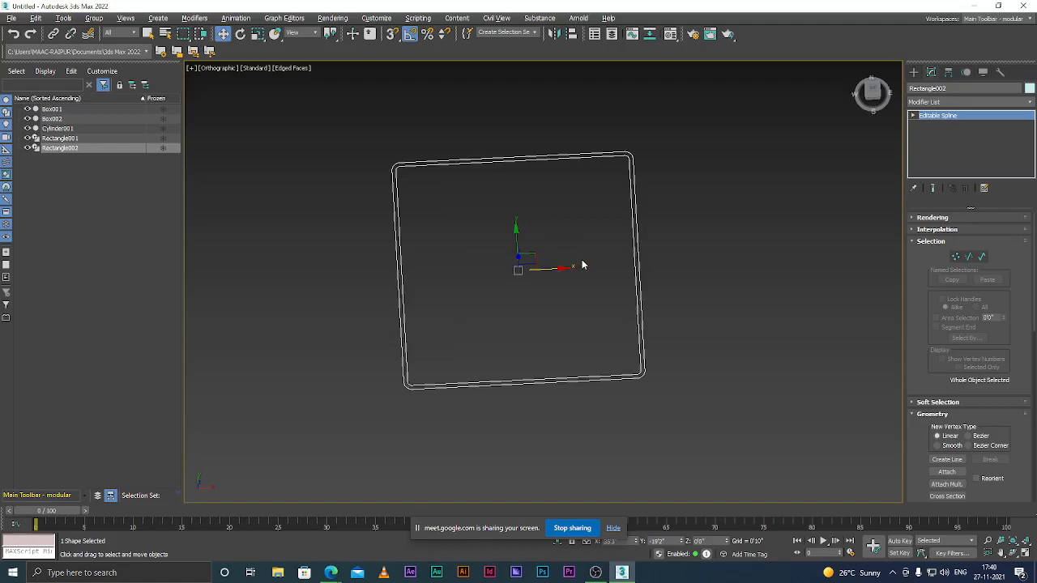
pyautogui.press('3')
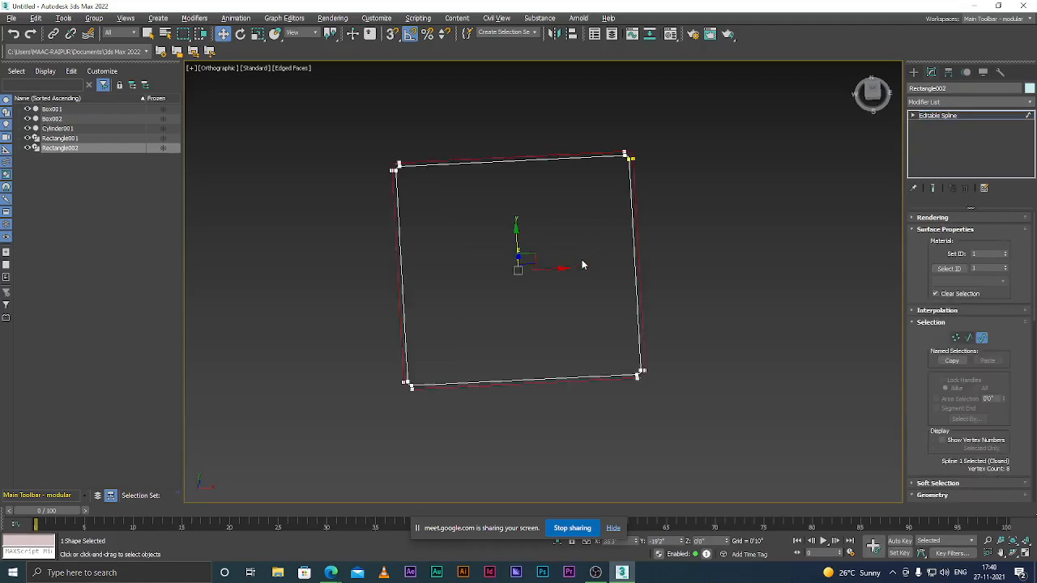
pyautogui.scroll(3, 646, 165)
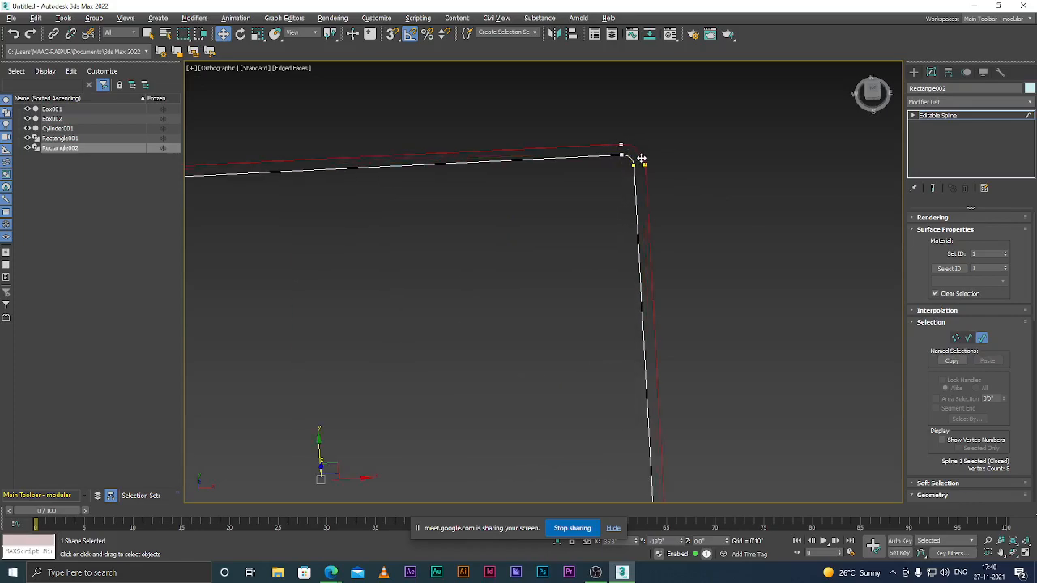
pyautogui.click(669, 186)
pyautogui.scroll(-3, 674, 170)
pyautogui.scroll(3, 654, 181)
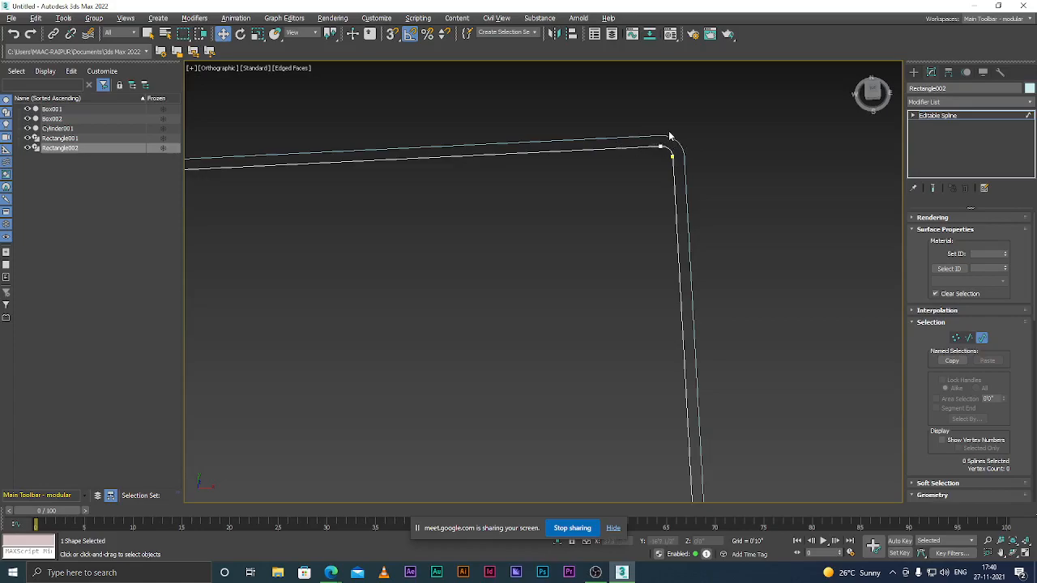
# Step: Apply an Extrude modifier to the inner outline of Rectangle002 with an amount of 0'1"
pyautogui.scroll(-5, 649, 159)
pyautogui.scroll(5, 440, 174)
pyautogui.scroll(-5, 516, 192)
pyautogui.scroll(1, 615, 167)
pyautogui.scroll(4, 611, 166)
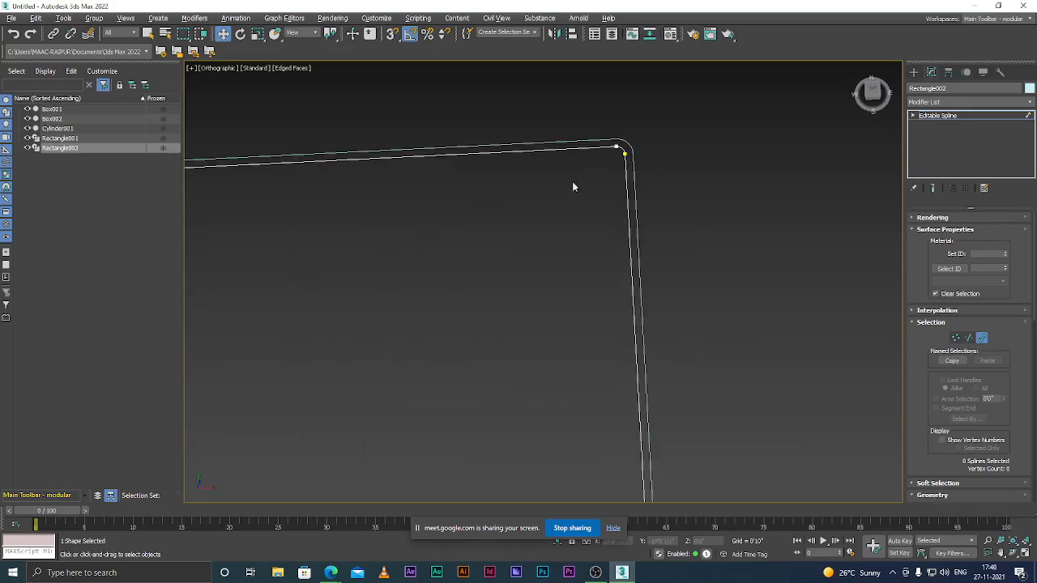
pyautogui.scroll(-5, 582, 187)
pyautogui.scroll(2, 568, 195)
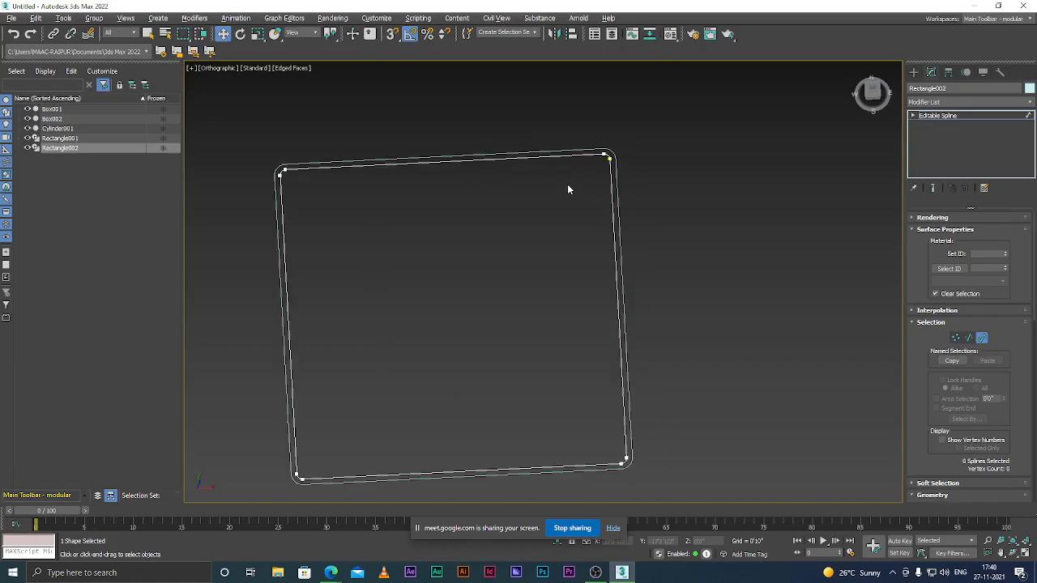
pyautogui.click(949, 102)
pyautogui.write('ex')
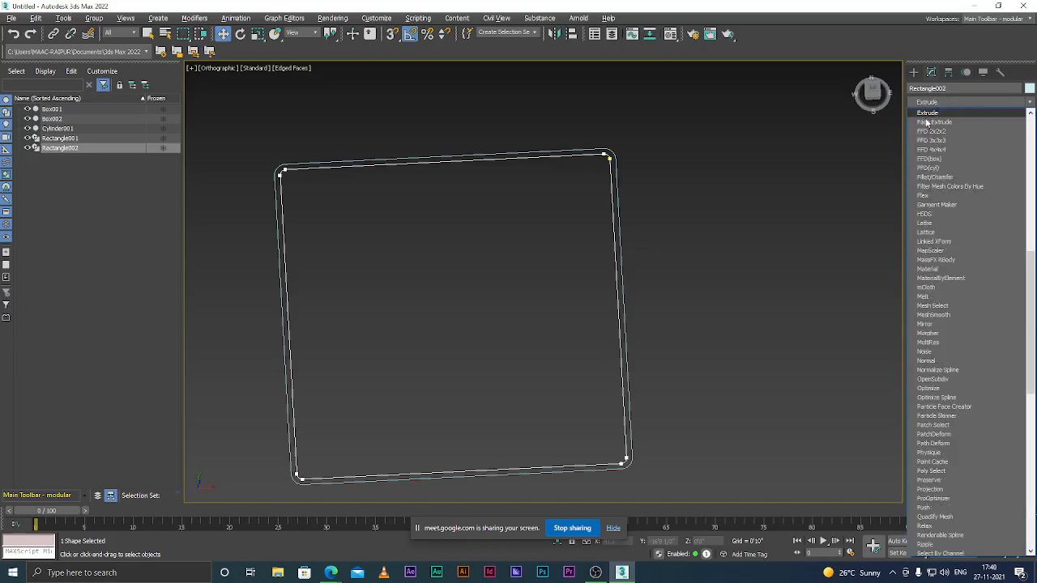
pyautogui.click(927, 112)
pyautogui.click(989, 232)
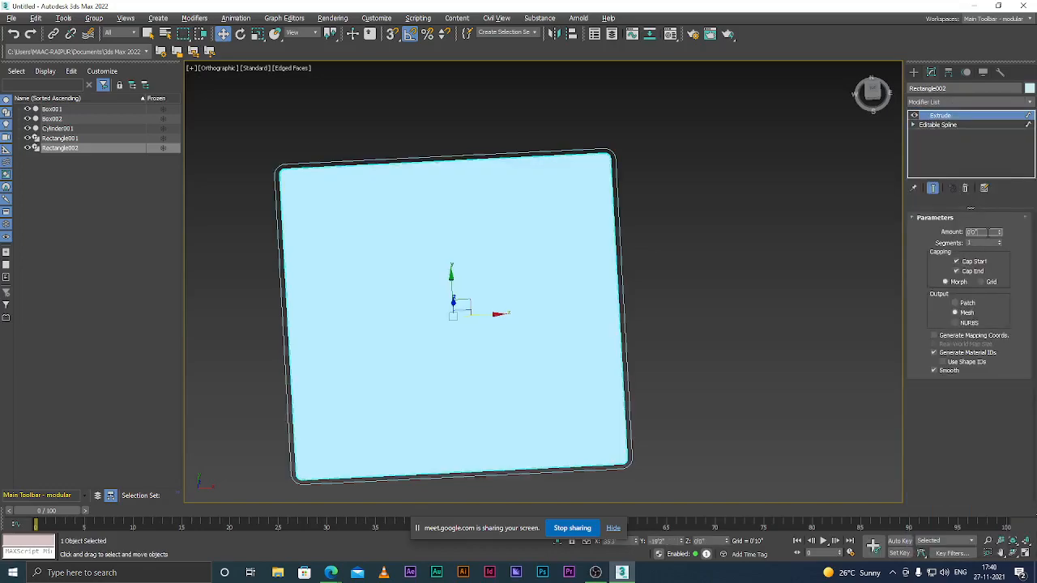
pyautogui.press('BackSpace')
pyautogui.press('Return')
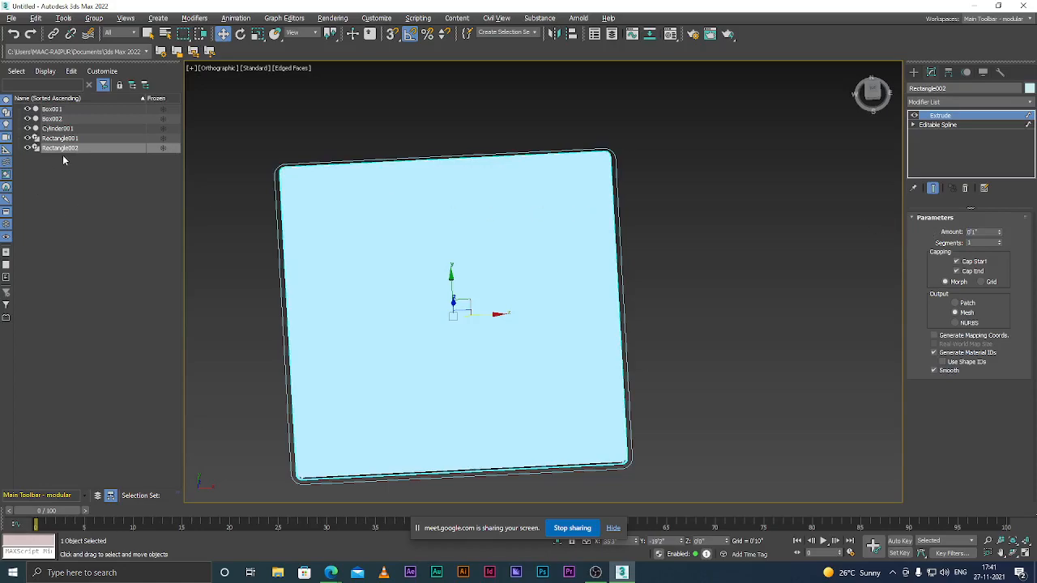
# Step: Apply an Extrude modifier to Rectangle001 with an amount of 0'7" to form the raised rim around the base
pyautogui.click(81, 139)
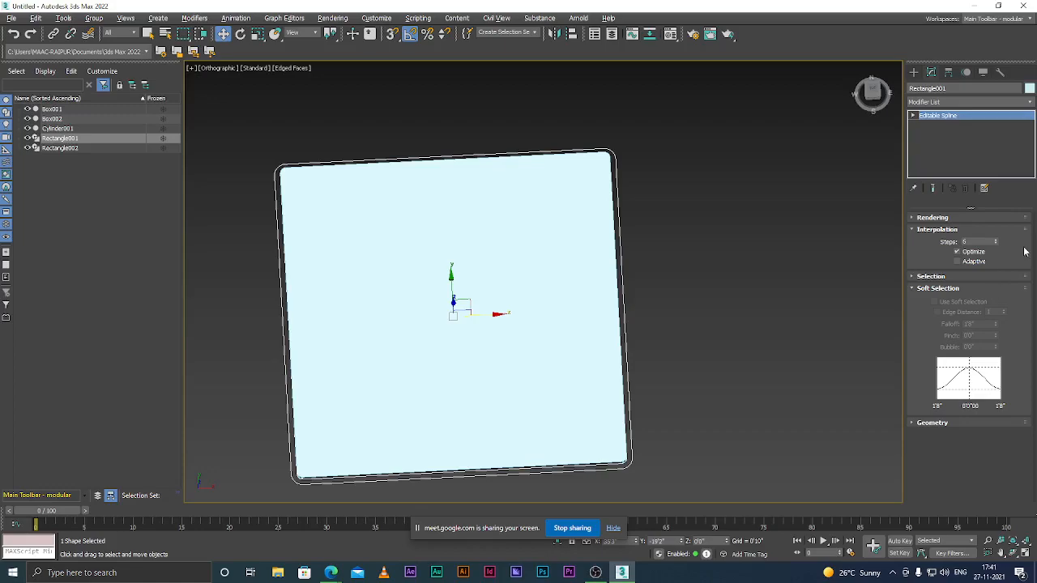
pyautogui.click(954, 101)
pyautogui.write('ex')
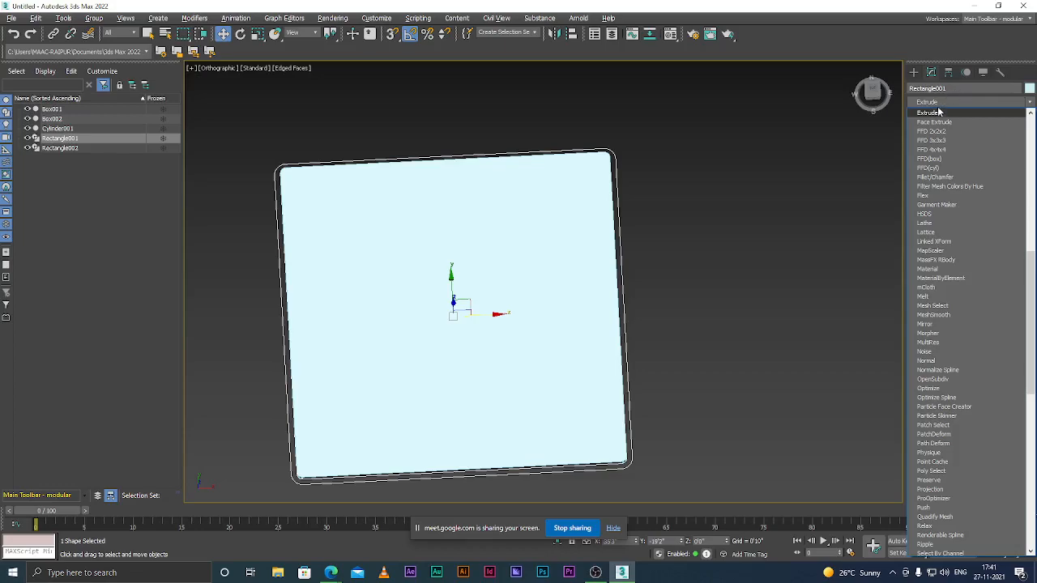
pyautogui.click(938, 113)
pyautogui.click(988, 233)
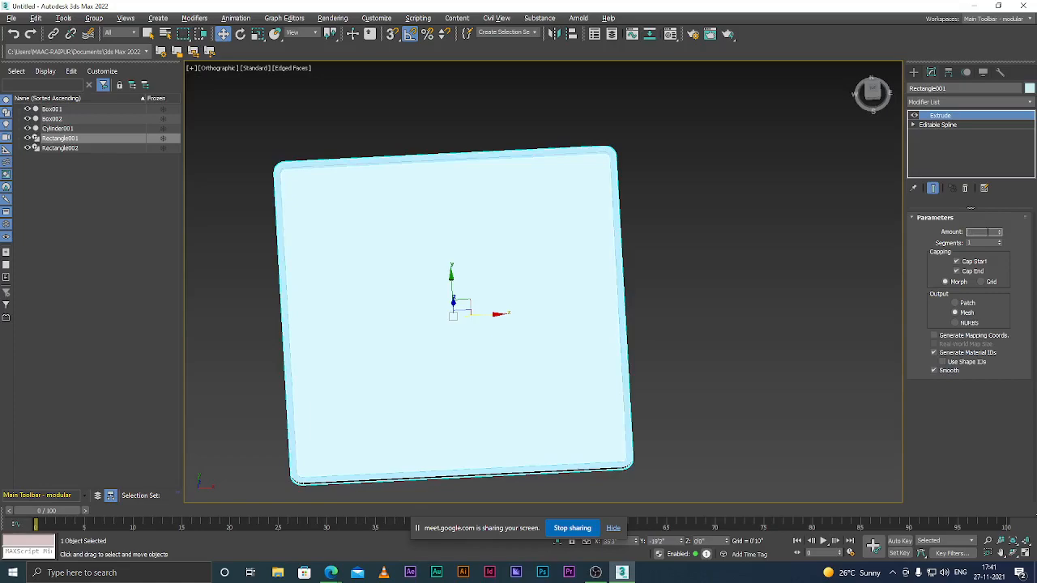
pyautogui.press('Return')
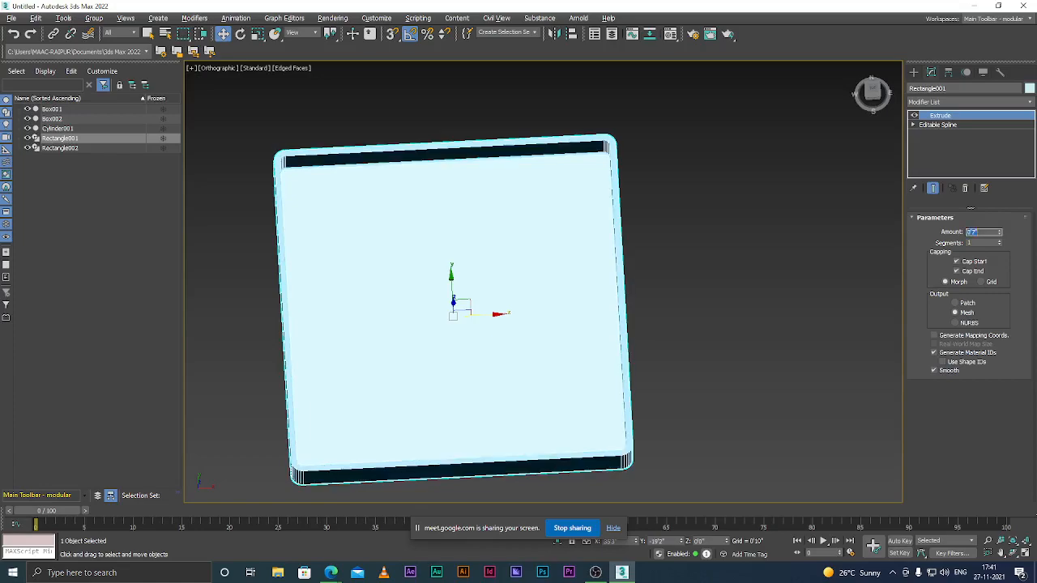
pyautogui.scroll(-5, 352, 258)
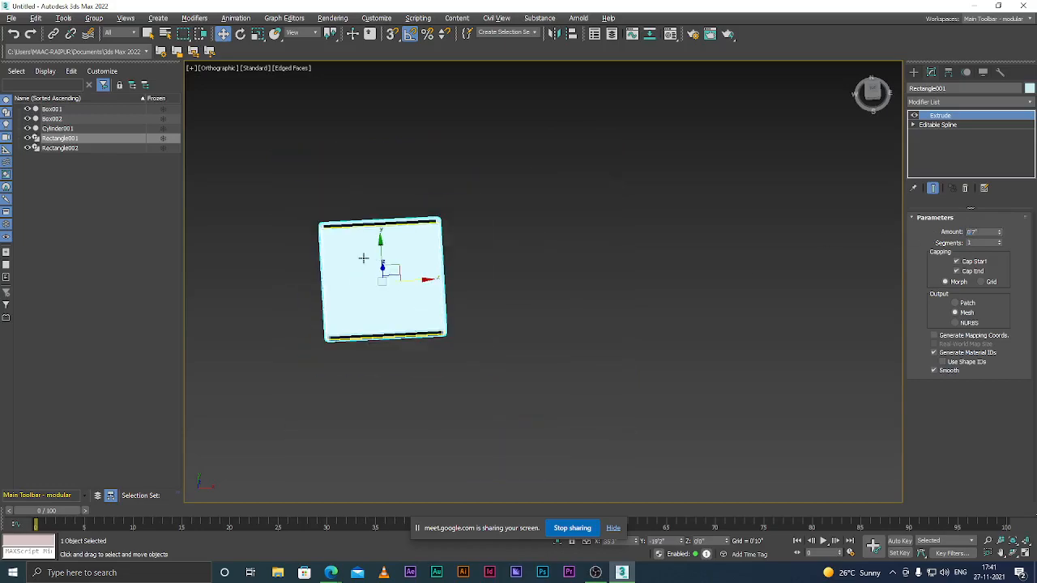
pyautogui.keyDown('alt'); pyautogui.moveTo(411, 303); pyautogui.dragTo(398, 283, button='middle'); pyautogui.keyUp('alt')
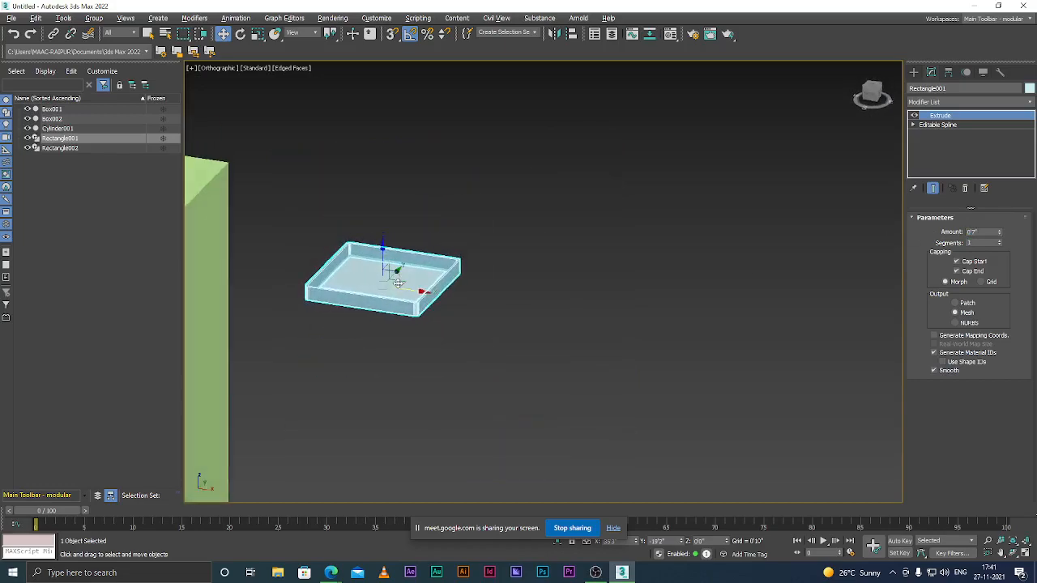
# Step: Examine the tray's rounded corners and the junction between its rim and base up close
pyautogui.scroll(8, 349, 287)
pyautogui.scroll(-6, 390, 252)
pyautogui.scroll(4, 308, 250)
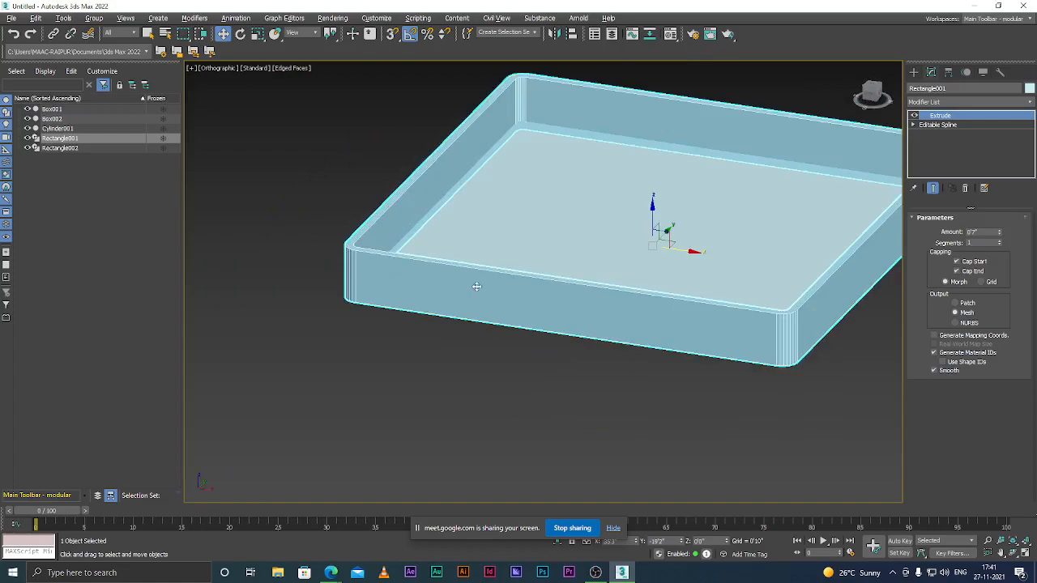
pyautogui.scroll(-4, 301, 232)
pyautogui.scroll(6, 459, 212)
pyautogui.scroll(-5, 410, 200)
pyautogui.scroll(5, 410, 194)
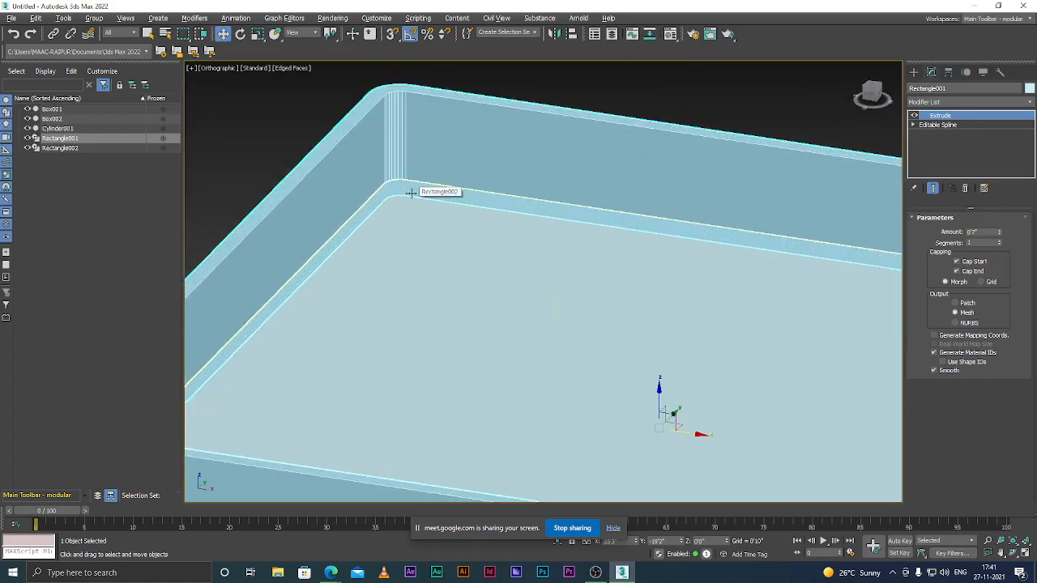
pyautogui.scroll(-5, 438, 245)
# Step: Show the tray in the Front view and hide the viewport grid
pyautogui.press('f')
pyautogui.scroll(-5, 492, 263)
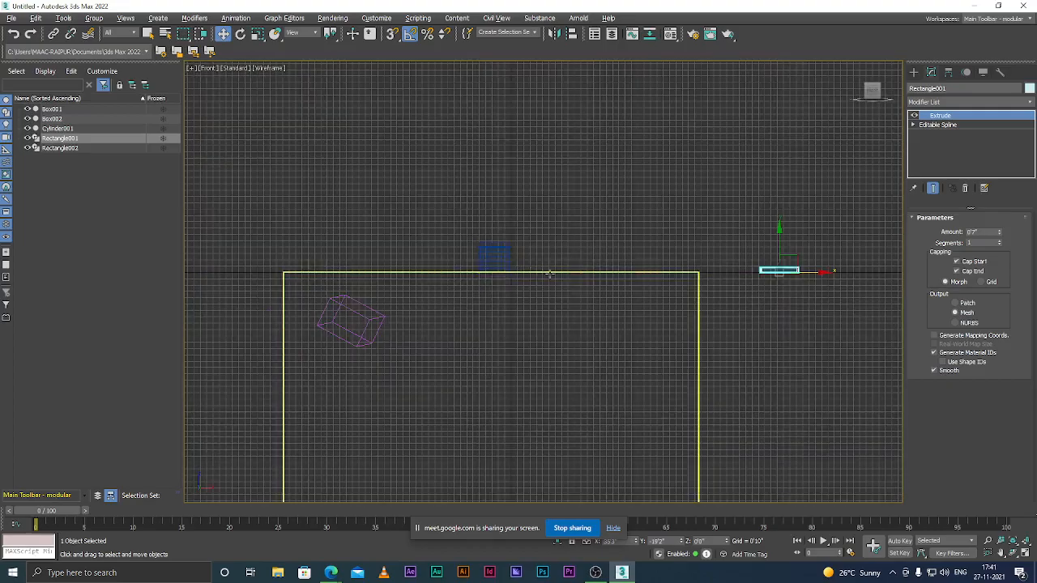
pyautogui.scroll(1, 604, 268)
pyautogui.scroll(8, 603, 266)
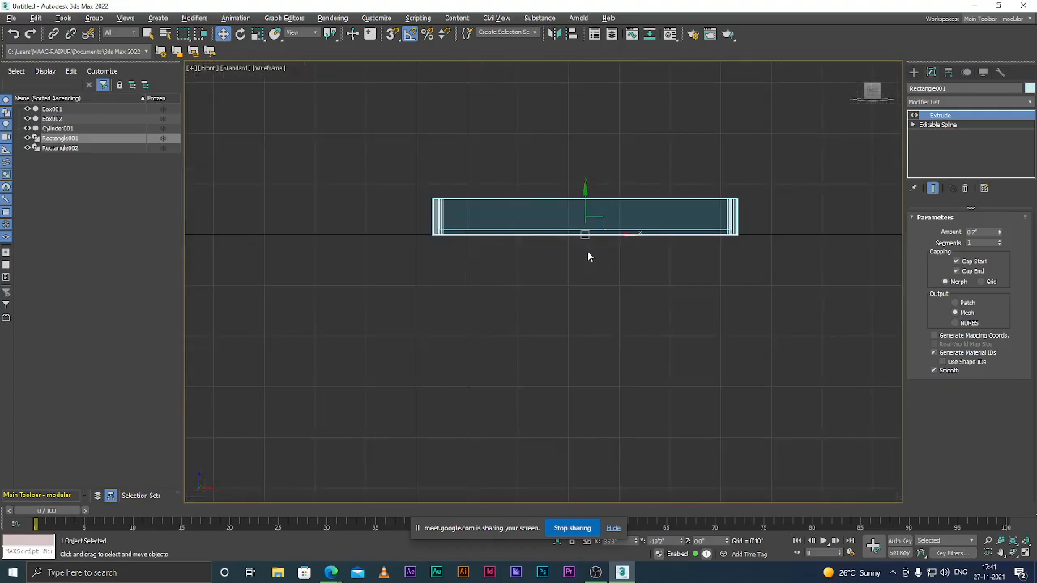
pyautogui.scroll(-2, 588, 253)
pyautogui.press('g')
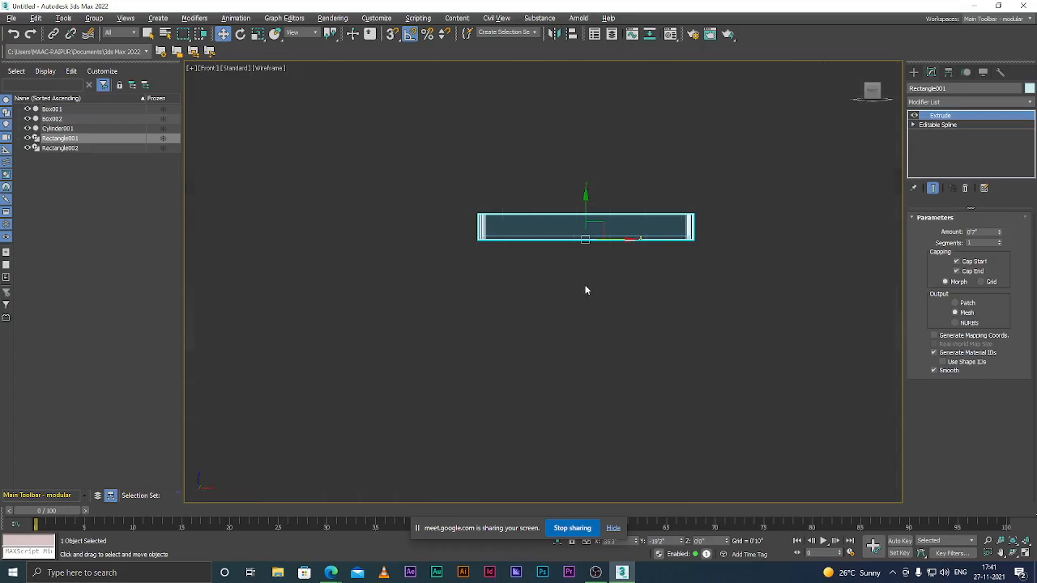
# Step: Switch the viewport from wireframe to Default Shading and inspect the tray from an angled overhead view
pyautogui.press('F3')
pyautogui.keyDown('alt'); pyautogui.moveTo(582, 282); pyautogui.dragTo(555, 371, button='middle'); pyautogui.keyUp('alt')
pyautogui.scroll(-5, 567, 254)
pyautogui.scroll(5, 572, 256)
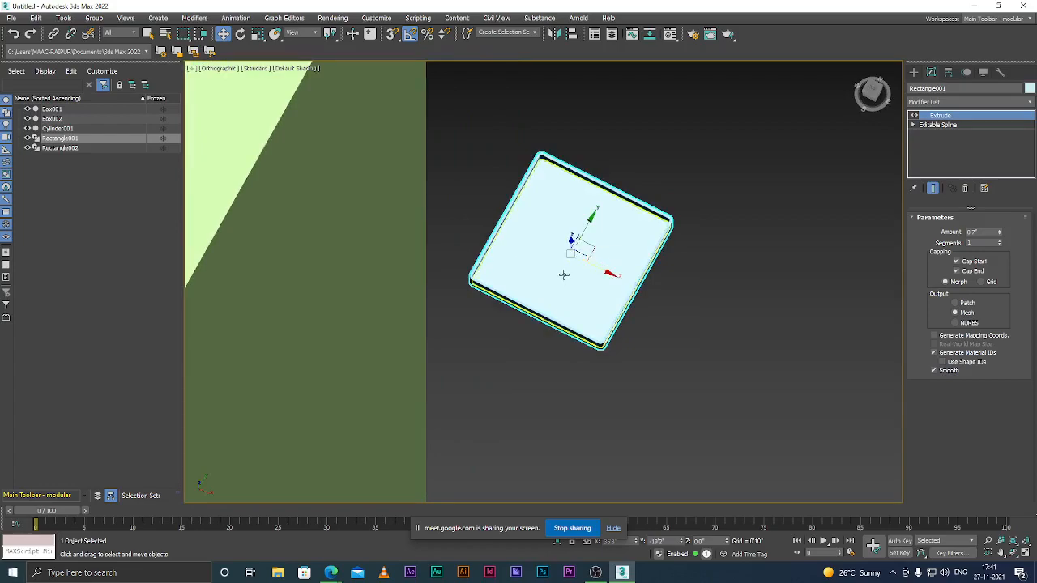
pyautogui.scroll(2, 563, 274)
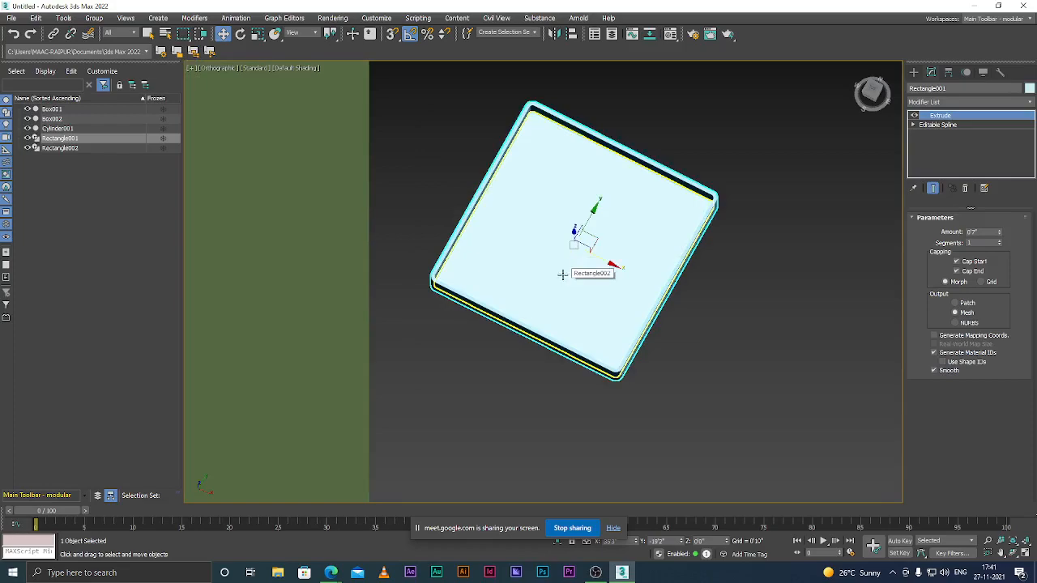
pyautogui.scroll(-2, 567, 271)
pyautogui.scroll(-1, 569, 255)
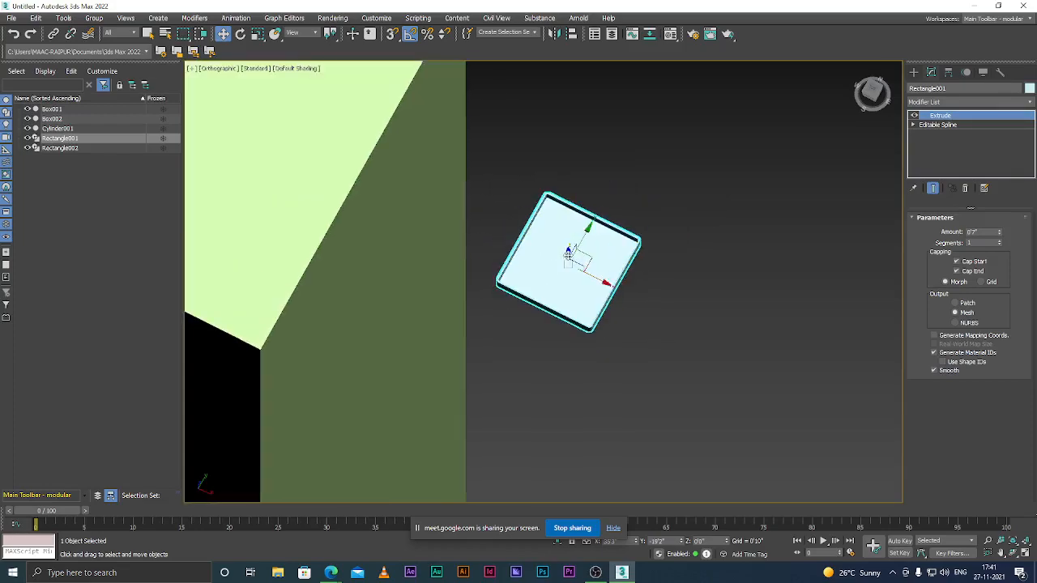
pyautogui.scroll(1, 568, 255)
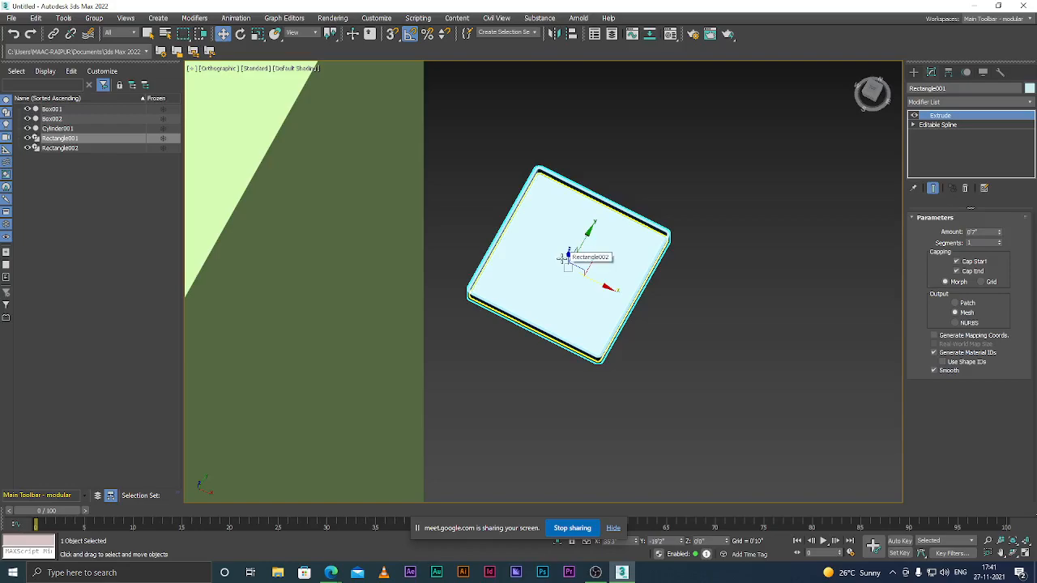
# Step: Undo the extrusions of Rectangle001 and Rectangle002 back to their editable splines and leave the spline sub-object level
pyautogui.click(565, 259)
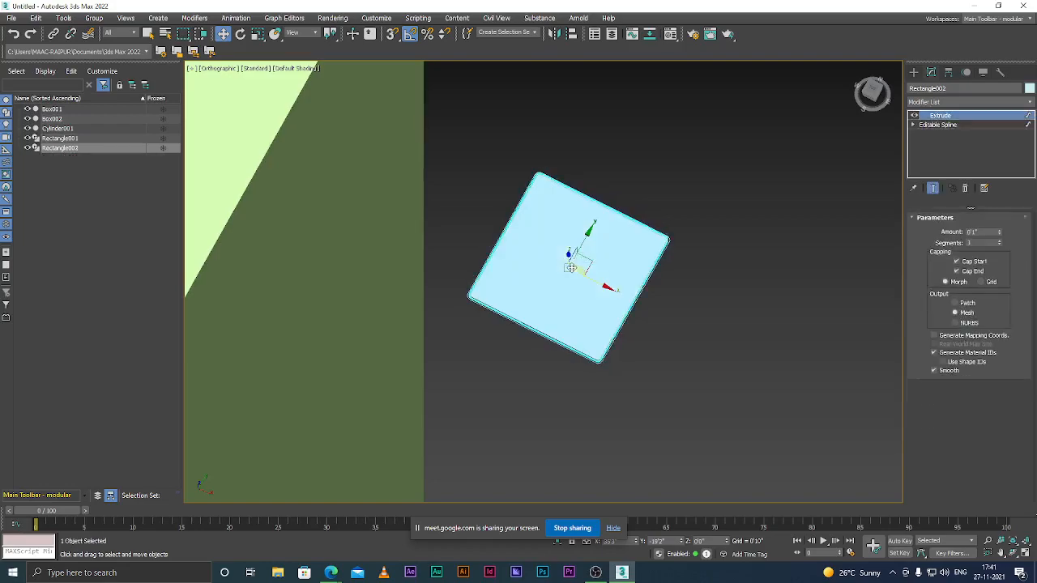
pyautogui.hotkey('ctrl', 'z')
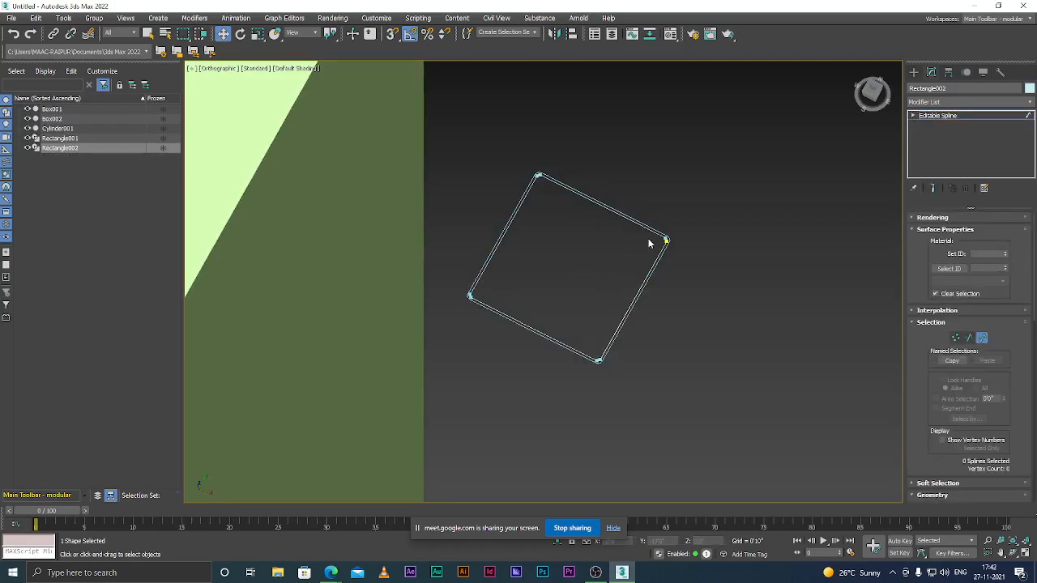
pyautogui.scroll(4, 664, 243)
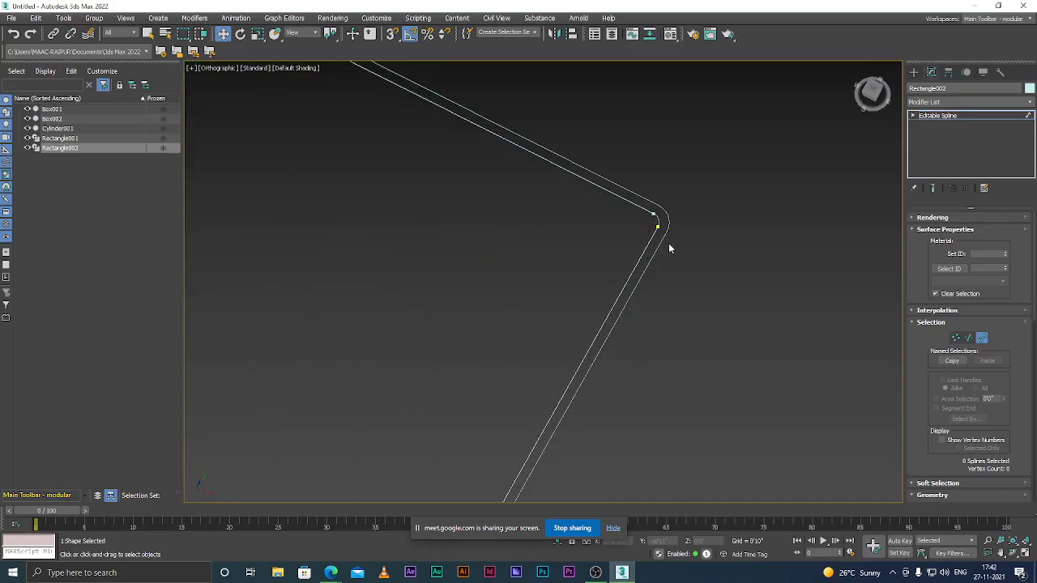
pyautogui.scroll(-5, 668, 243)
pyautogui.scroll(5, 645, 250)
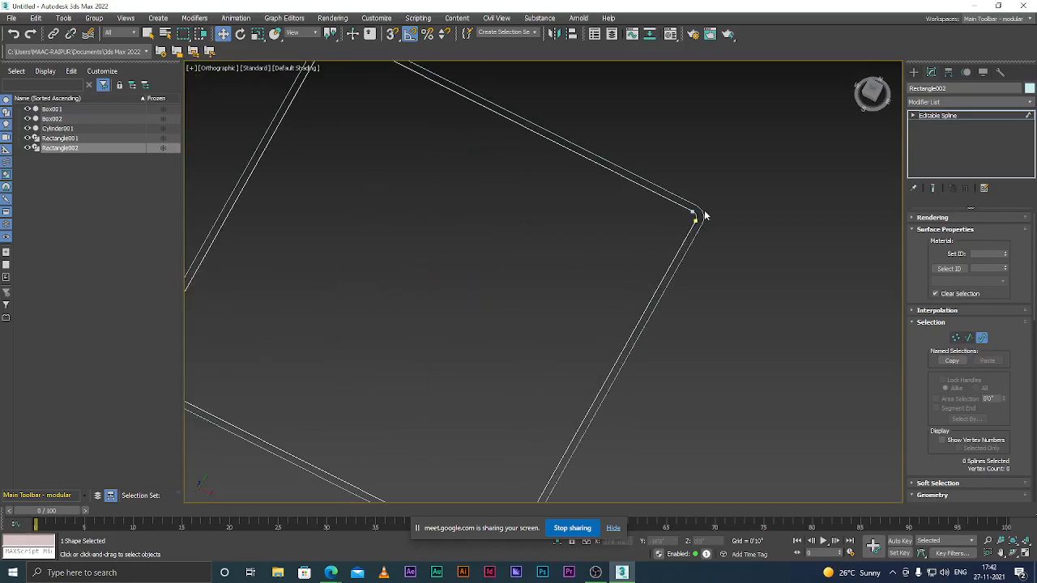
pyautogui.scroll(-5, 663, 240)
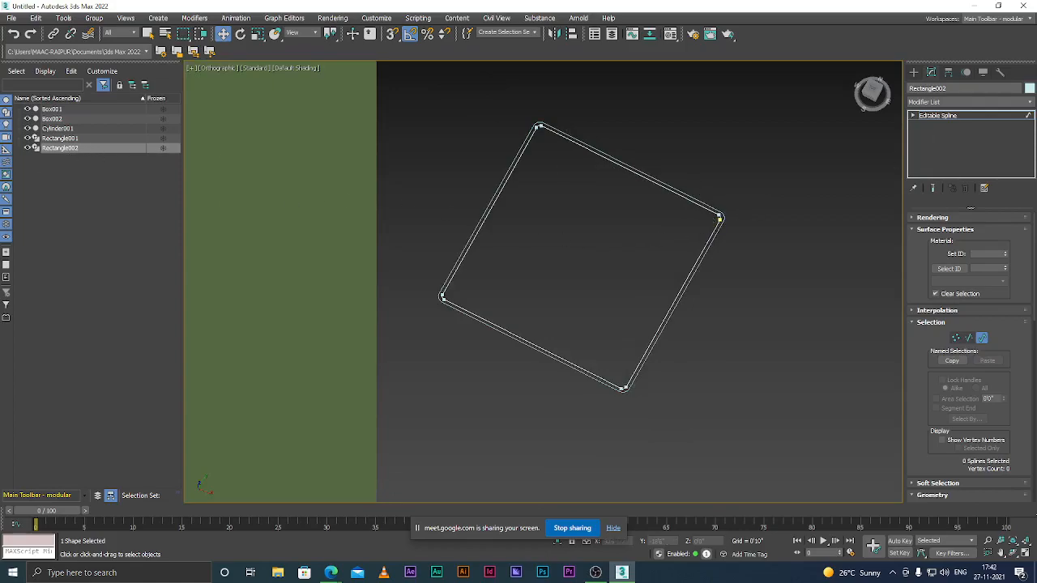
pyautogui.click(948, 116)
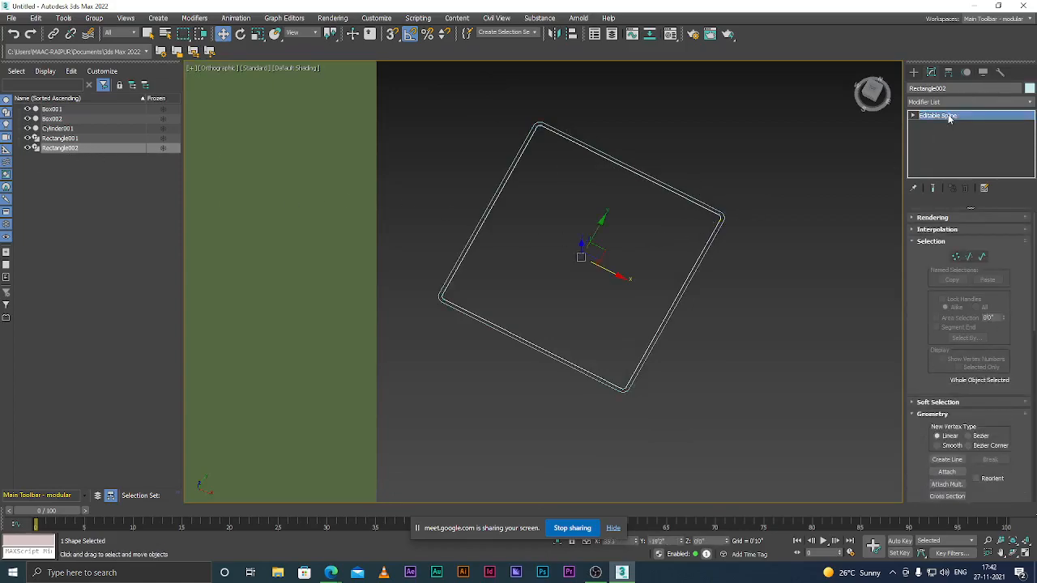
# Step: Examine the nested inner and outer outlines and their rounded corners from several angles
pyautogui.scroll(3, 580, 267)
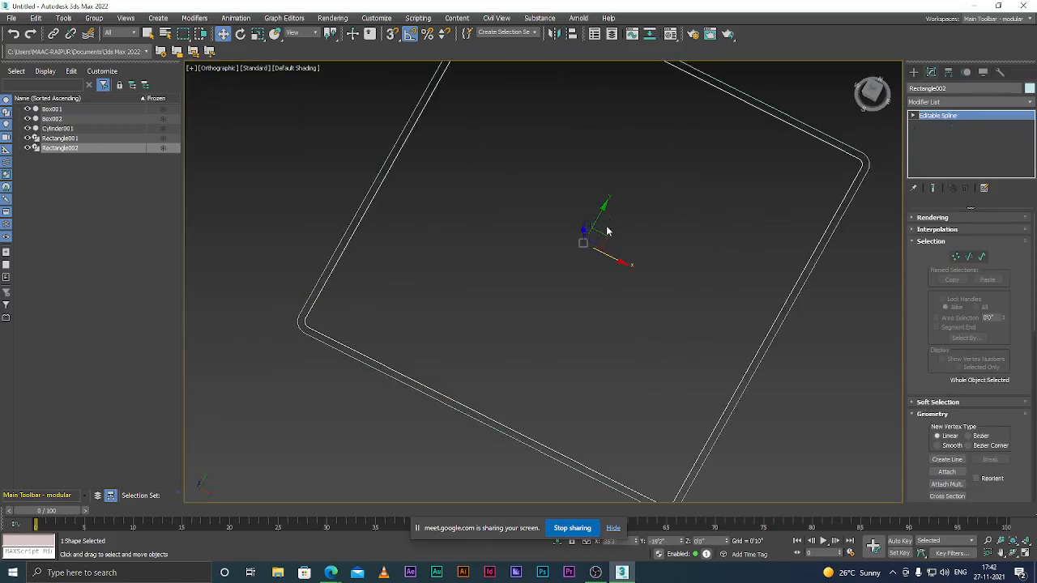
pyautogui.scroll(-3, 532, 256)
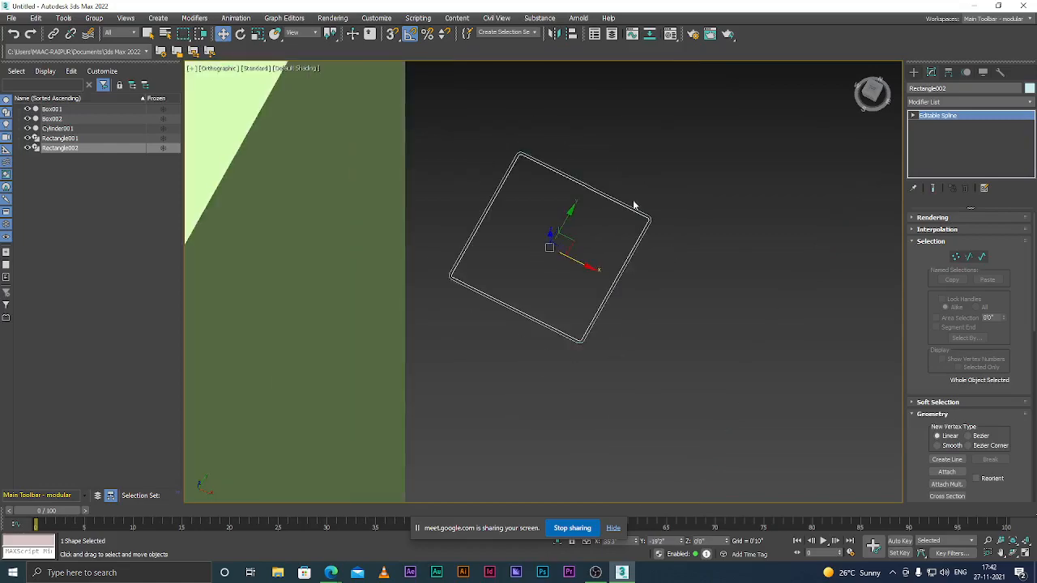
pyautogui.scroll(2, 613, 208)
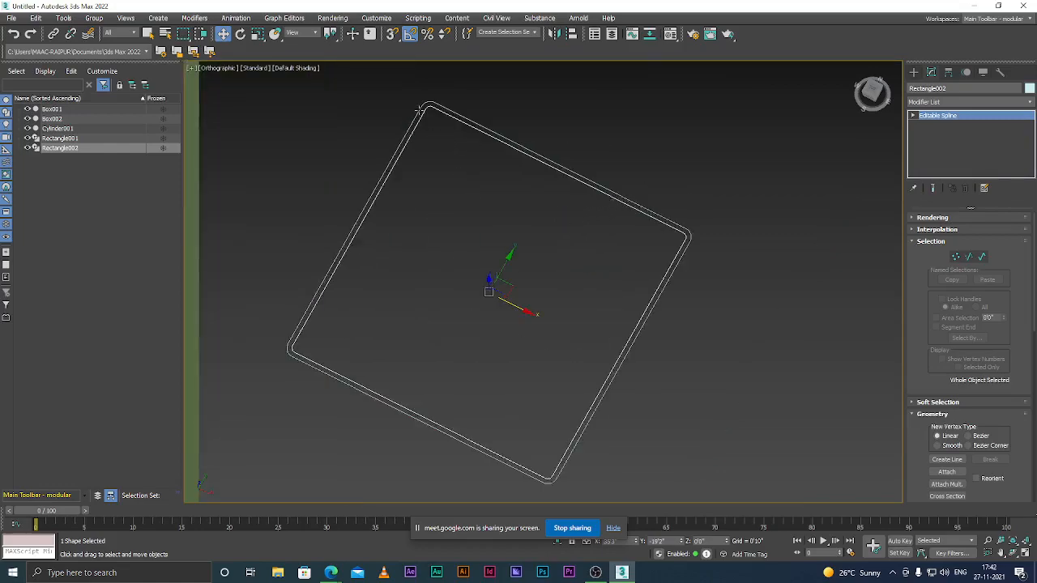
pyautogui.scroll(4, 429, 107)
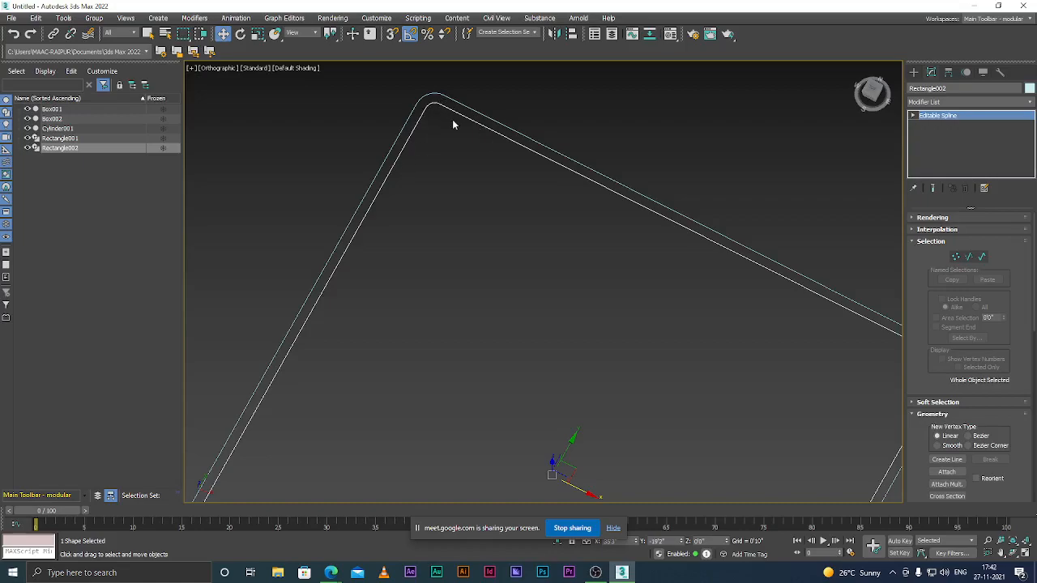
pyautogui.scroll(-4, 435, 156)
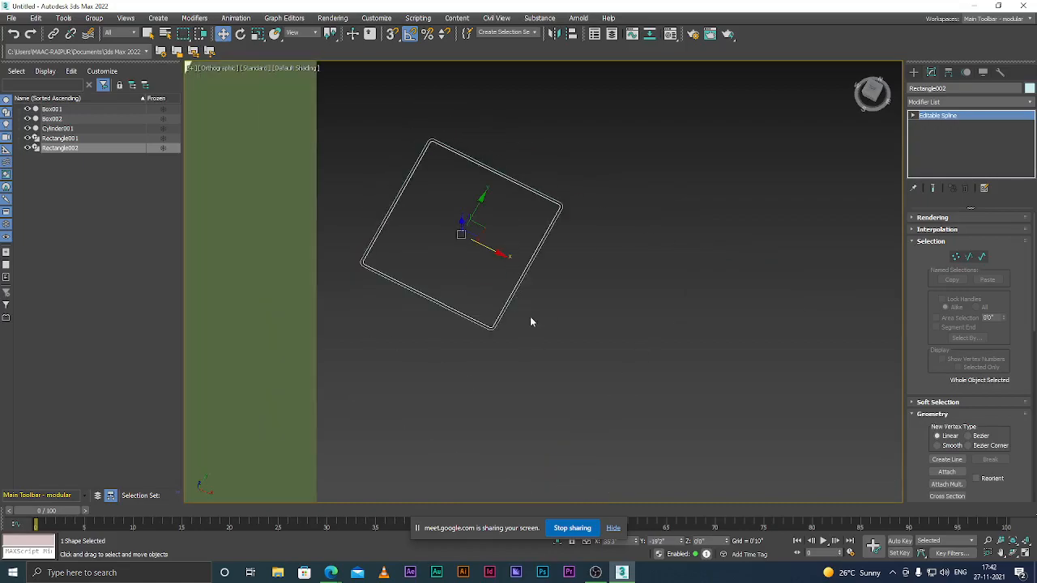
pyautogui.keyDown('alt'); pyautogui.moveTo(533, 329); pyautogui.dragTo(538, 289, button='middle'); pyautogui.keyUp('alt')
pyautogui.scroll(4, 540, 251)
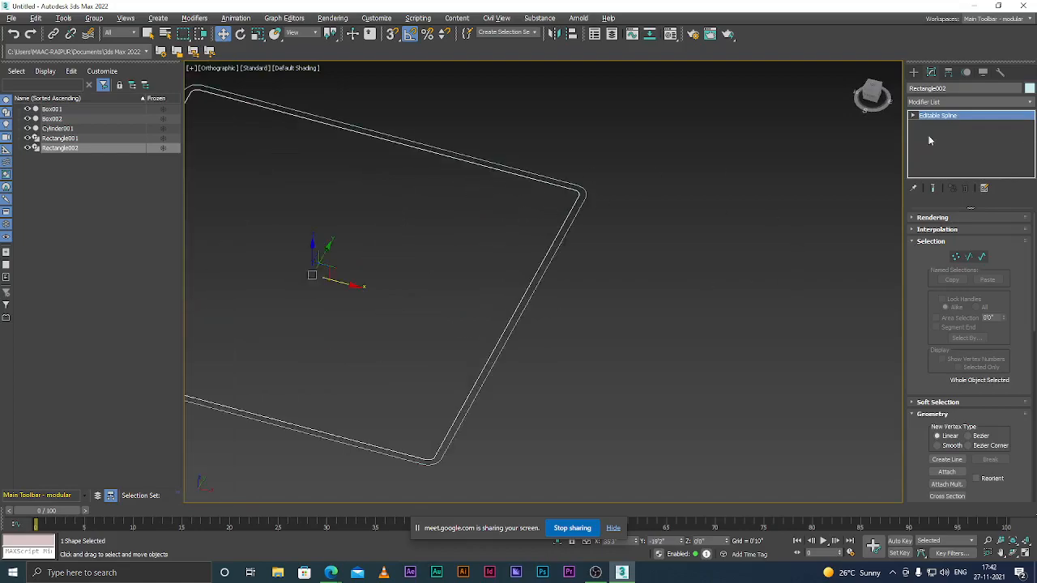
# Step: Apply an Extrude modifier to the inner outline Rectangle002 with an amount of 0'2" for the tray base
pyautogui.click(954, 103)
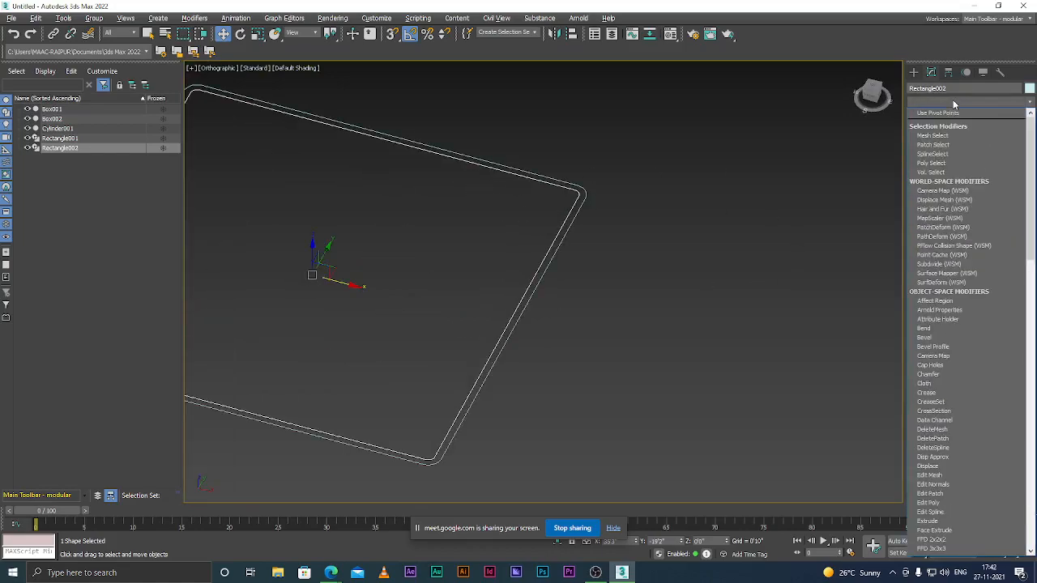
pyautogui.write('ex')
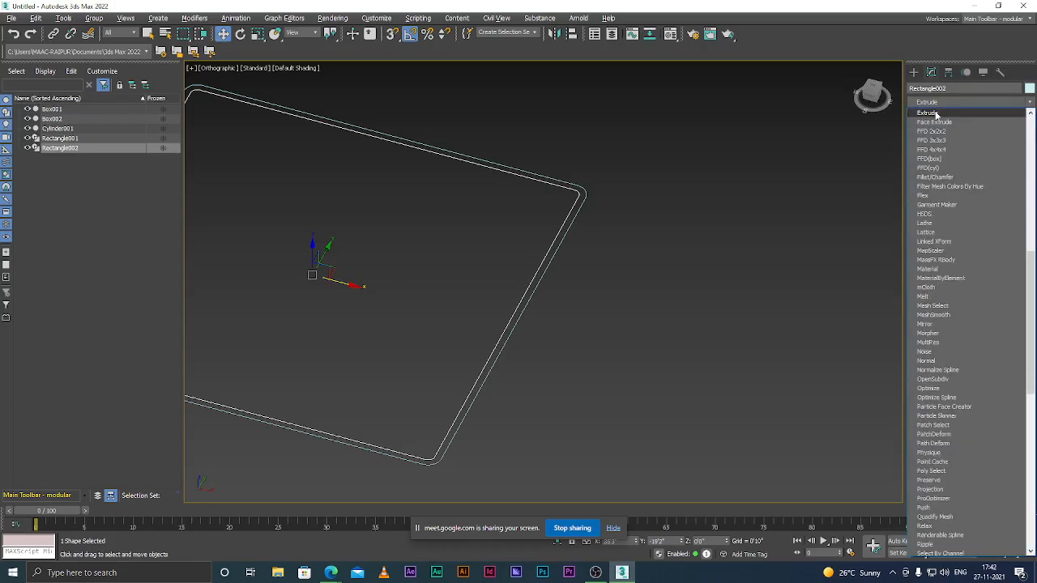
pyautogui.click(935, 115)
pyautogui.scroll(-3, 777, 216)
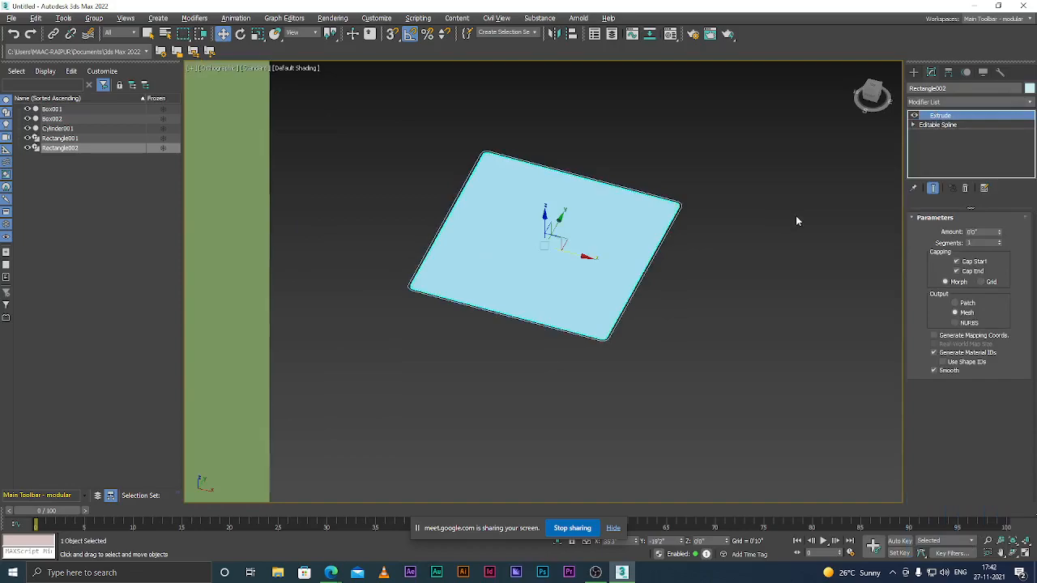
pyautogui.scroll(3, 795, 219)
pyautogui.click(980, 232)
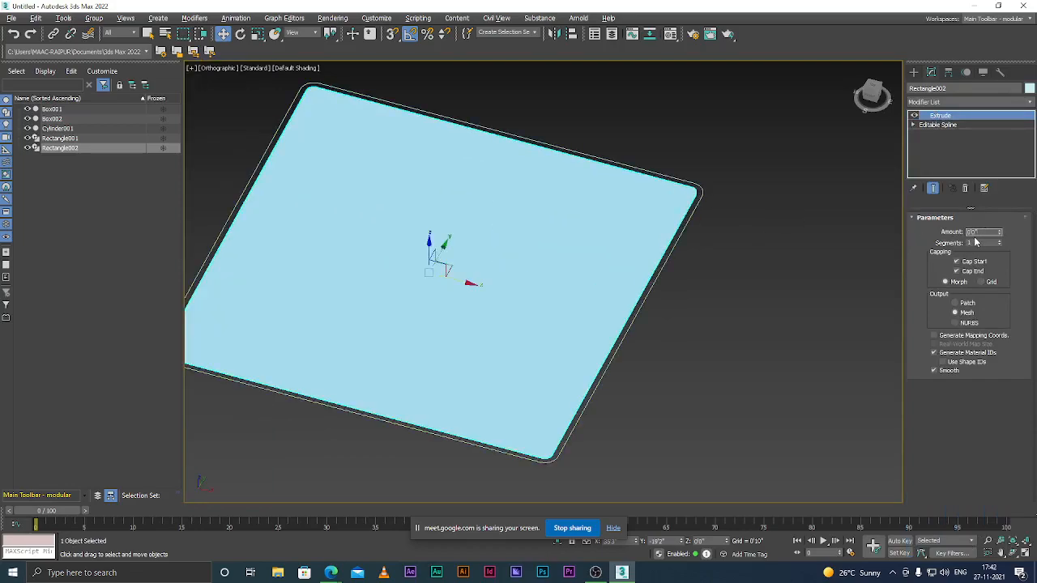
pyautogui.write('2')
pyautogui.press('Return')
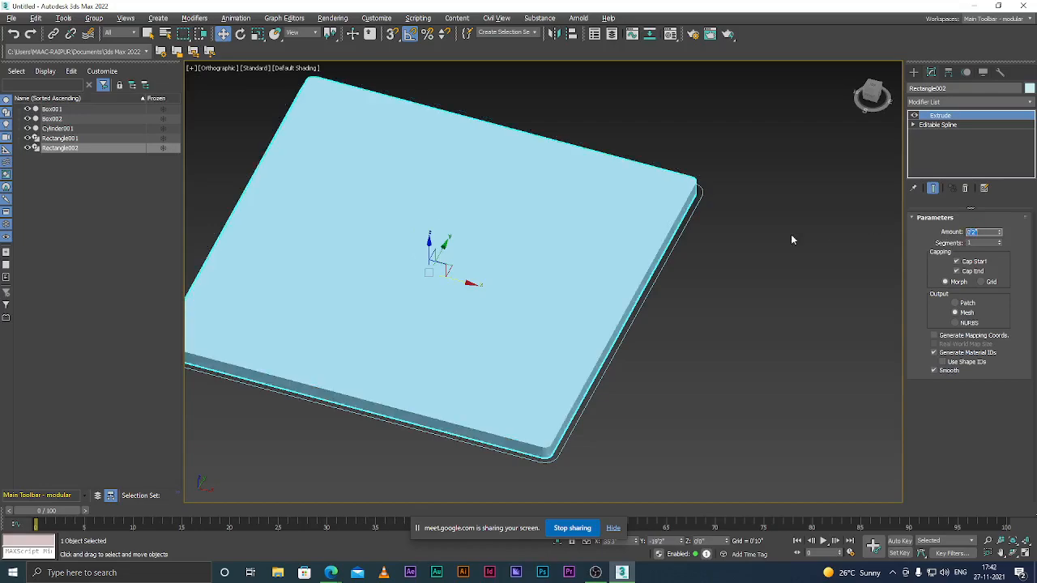
pyautogui.scroll(3, 708, 193)
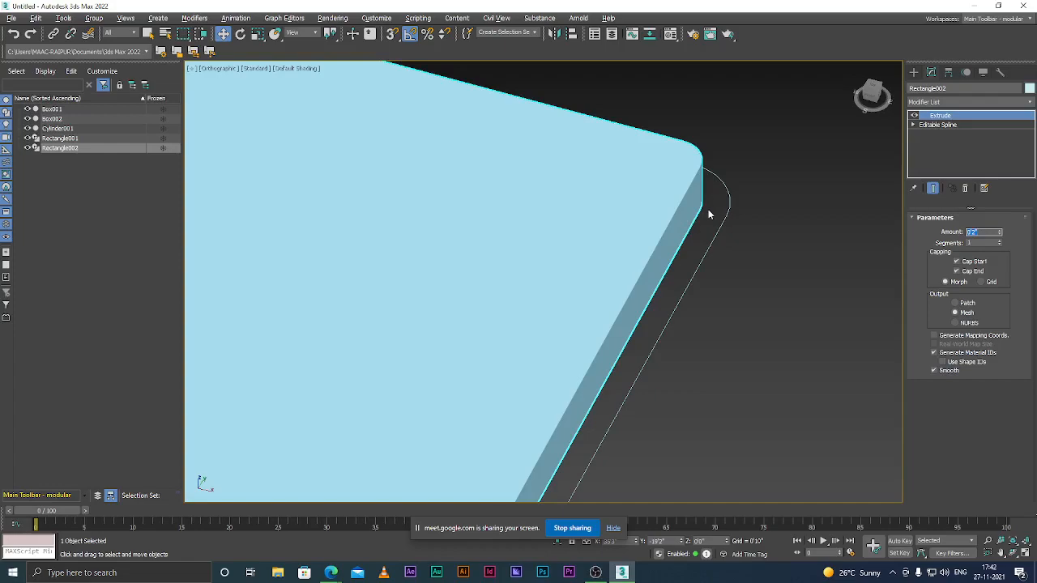
pyautogui.click(1020, 233)
pyautogui.scroll(-2, 734, 212)
pyautogui.scroll(-3, 735, 213)
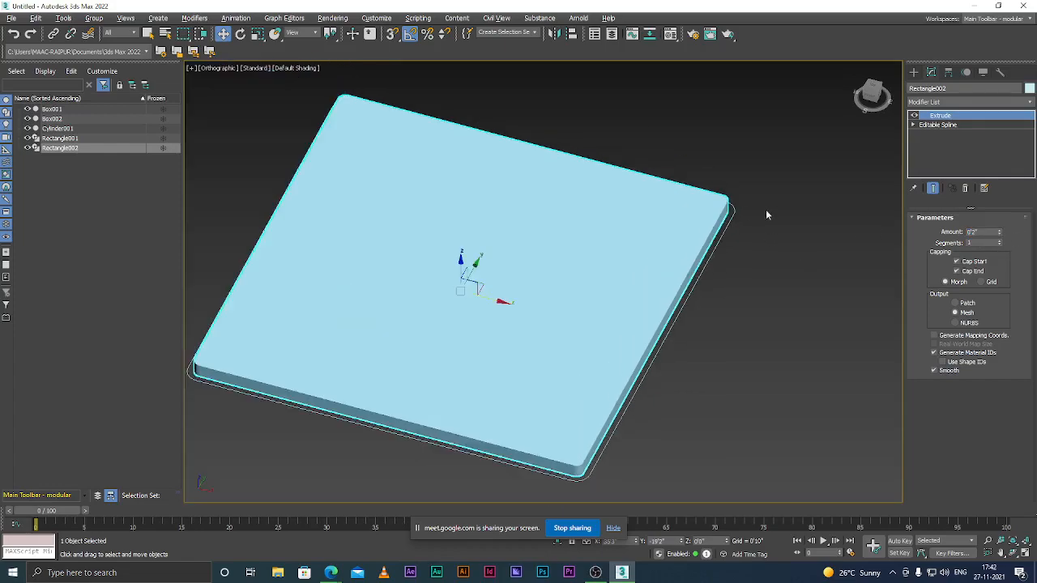
# Step: Apply an Extrude modifier to the double outline Rectangle001 with an amount of 0'10" to form the tray's rim
pyautogui.click(77, 138)
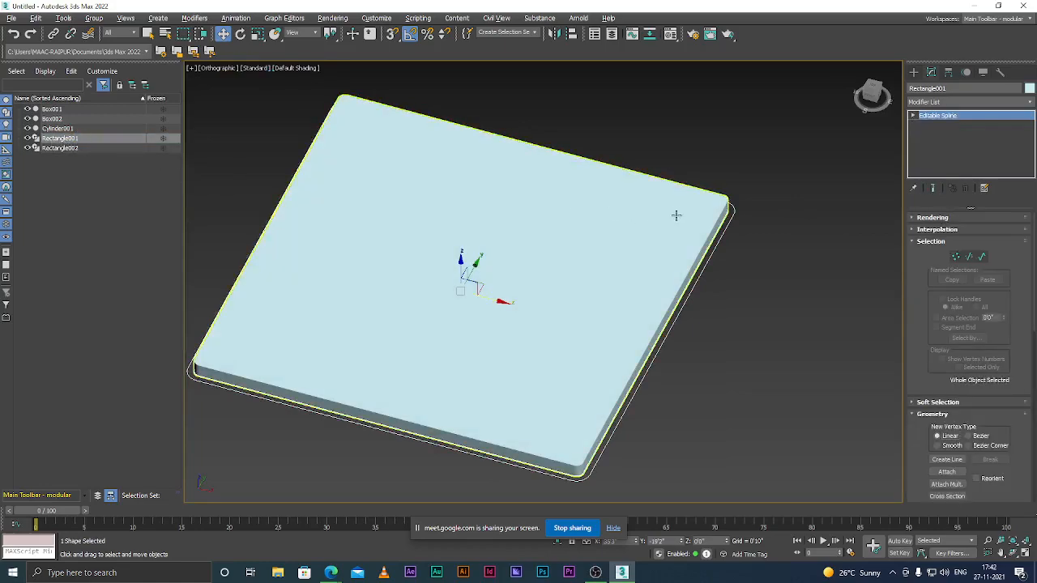
pyautogui.scroll(2, 767, 208)
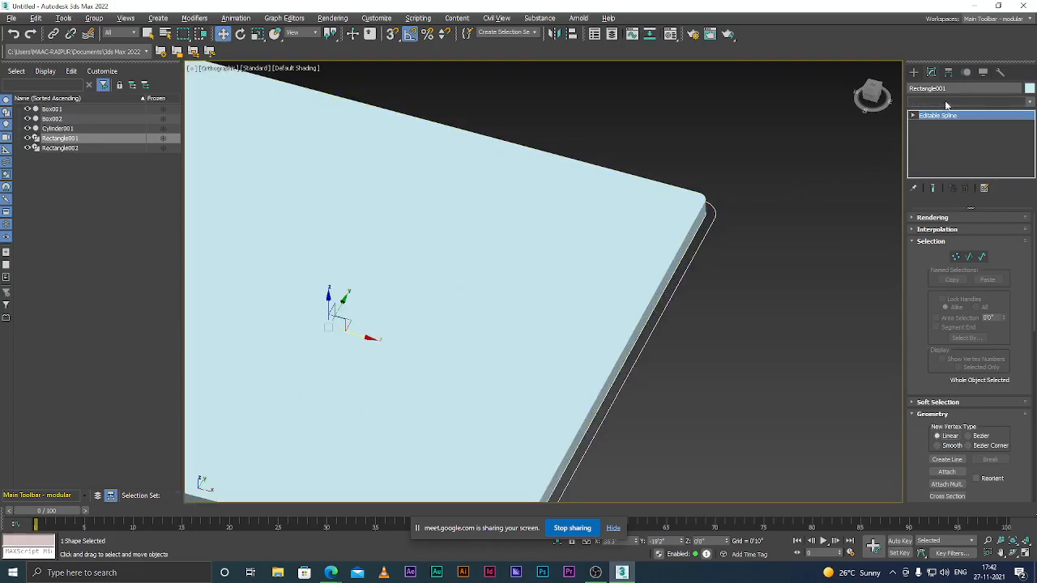
pyautogui.click(947, 102)
pyautogui.write('ex')
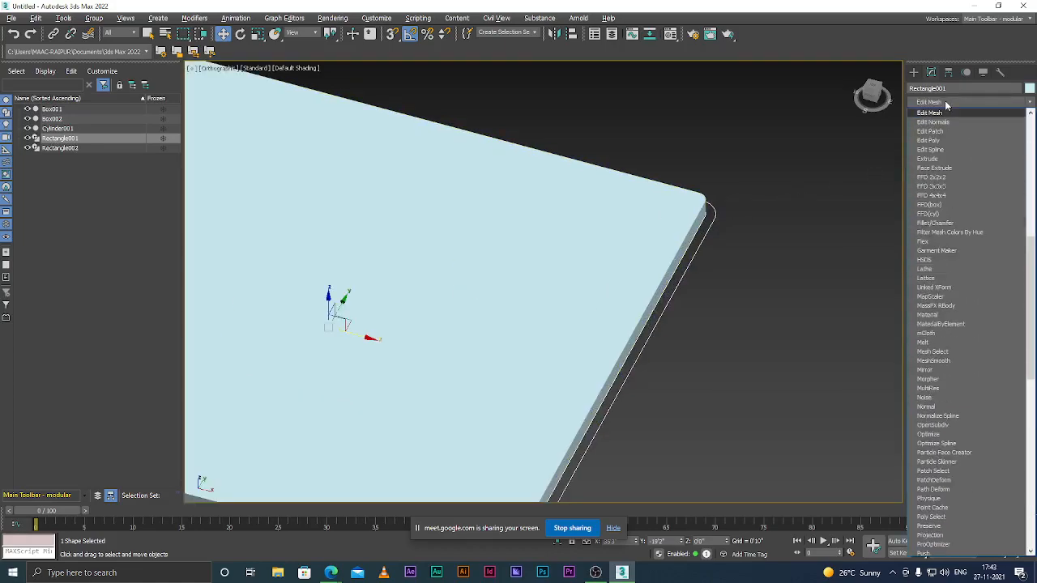
pyautogui.click(938, 112)
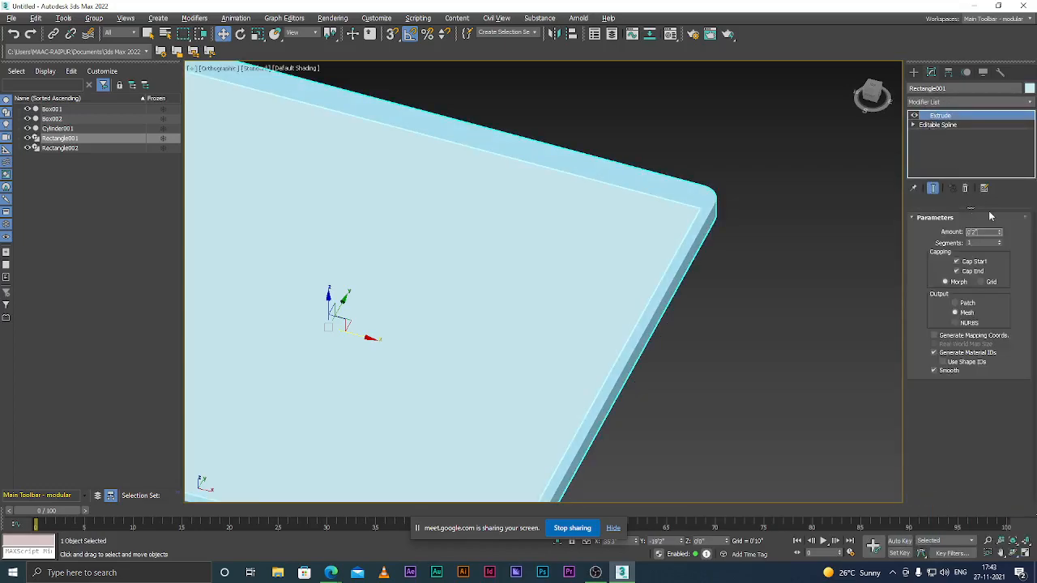
pyautogui.scroll(2, 725, 197)
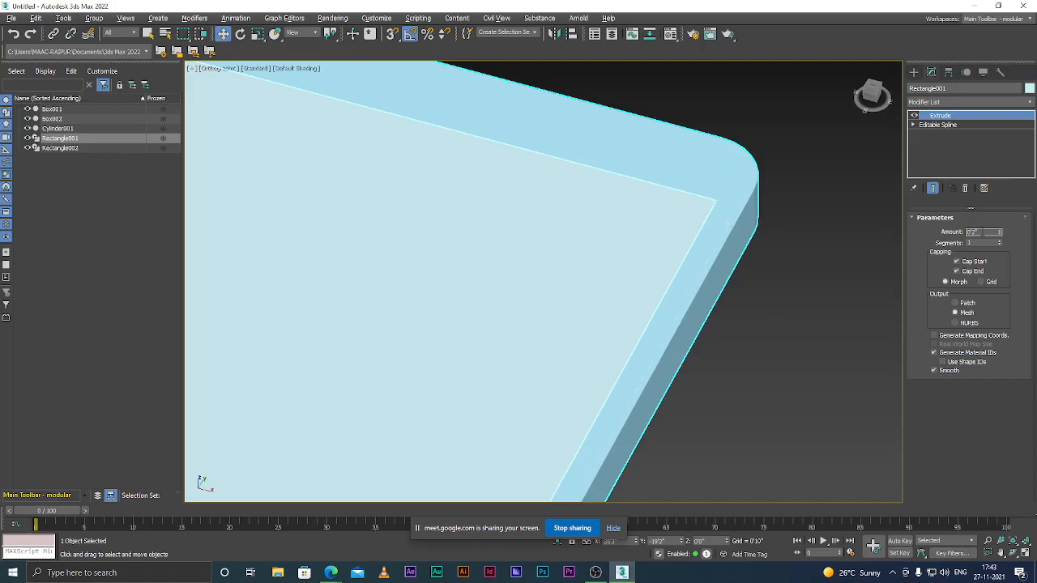
pyautogui.press('BackSpace')
pyautogui.write('10')
pyautogui.press('Return')
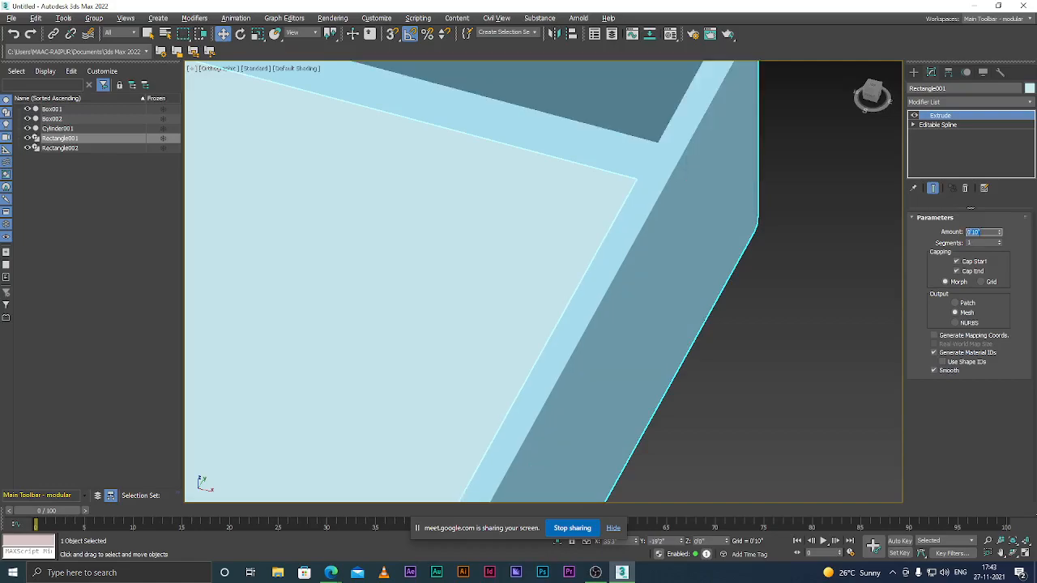
pyautogui.scroll(-10, 556, 173)
pyautogui.scroll(2, 513, 200)
pyautogui.keyDown('alt'); pyautogui.moveTo(512, 199); pyautogui.dragTo(446, 226, button='middle'); pyautogui.keyUp('alt')
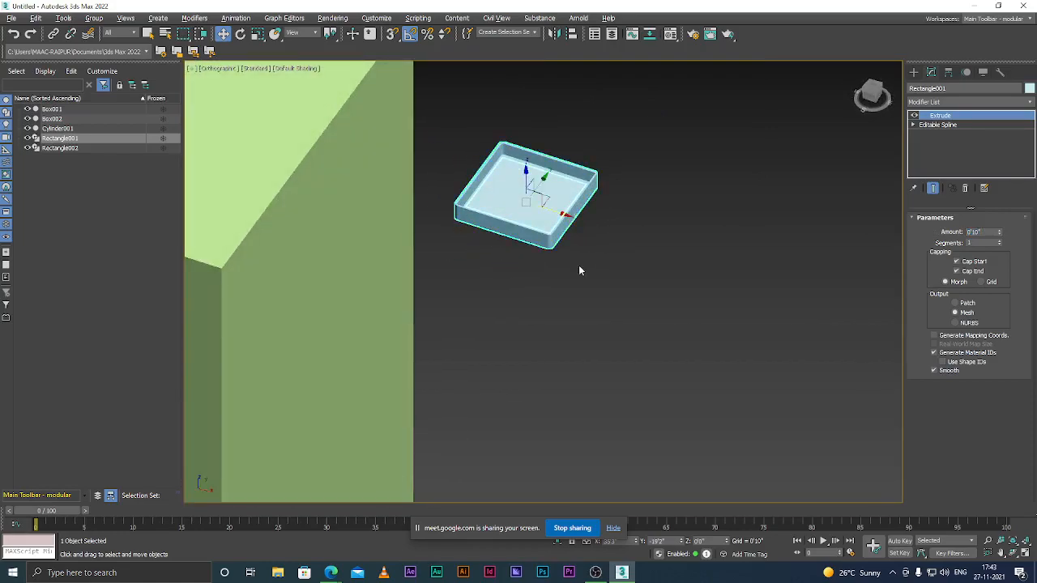
# Step: Examine the tray's base inside its rim in wireframe and shaded display, from the front and at an angle
pyautogui.press('f')
pyautogui.scroll(-8, 561, 263)
pyautogui.scroll(12, 634, 235)
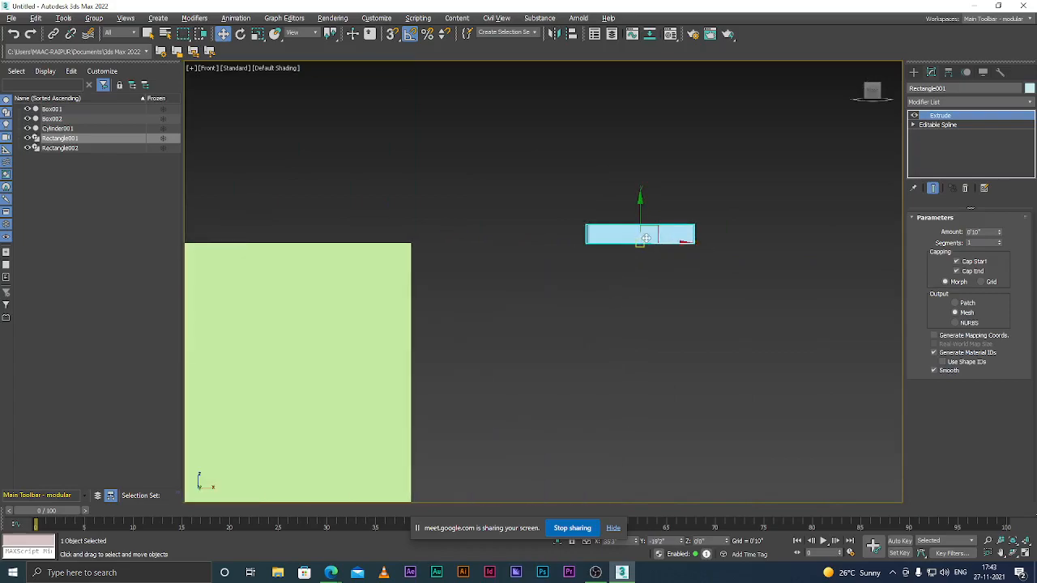
pyautogui.press('F3')
pyautogui.scroll(6, 454, 255)
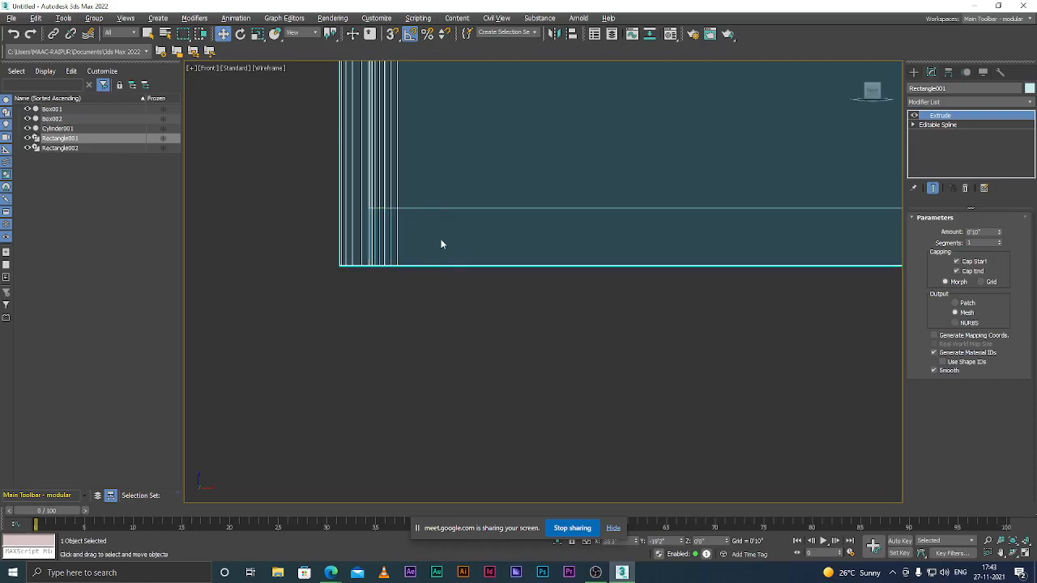
pyautogui.scroll(-4, 442, 243)
pyautogui.scroll(1, 544, 247)
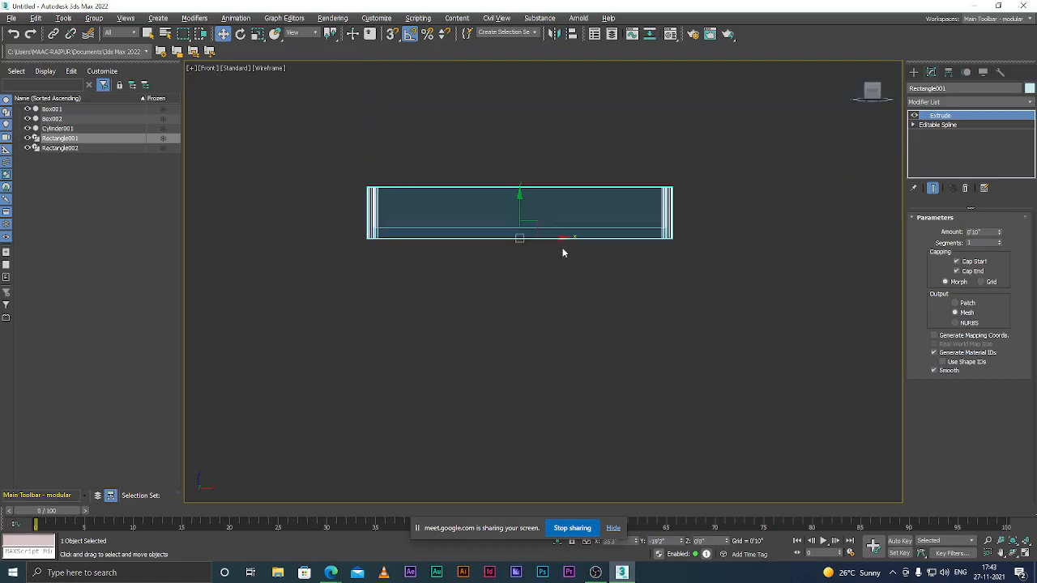
pyautogui.keyDown('alt'); pyautogui.moveTo(560, 258); pyautogui.dragTo(542, 297, button='middle'); pyautogui.keyUp('alt')
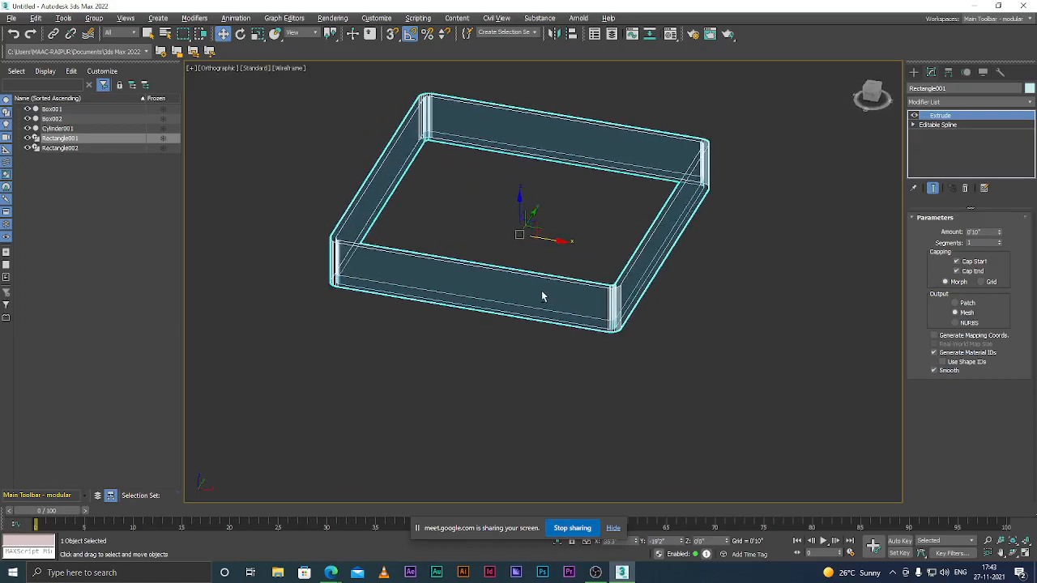
pyautogui.click(91, 148)
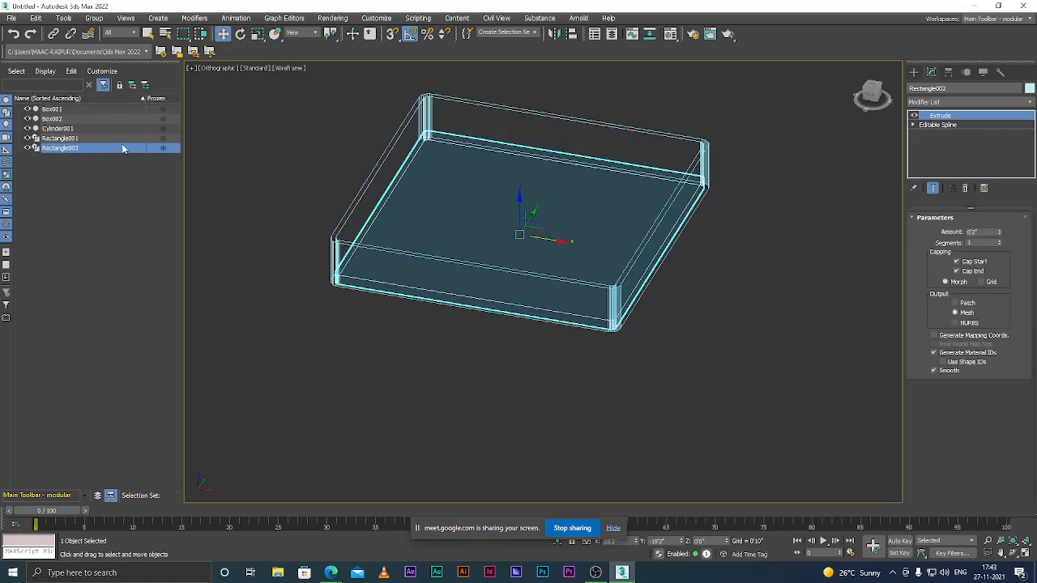
pyautogui.press('F3')
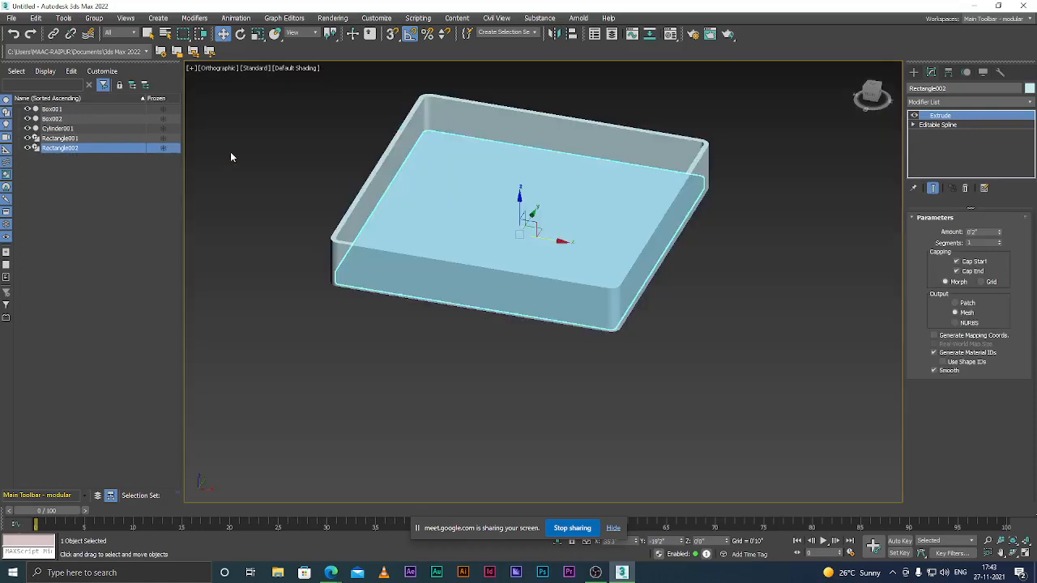
pyautogui.click(780, 197)
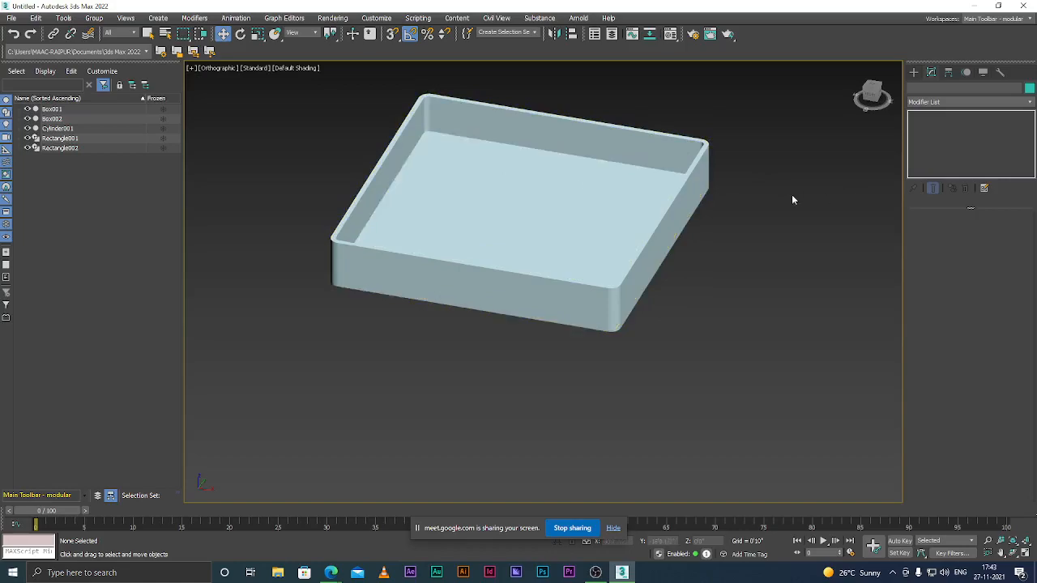
pyautogui.scroll(2, 689, 192)
pyautogui.scroll(-2, 689, 192)
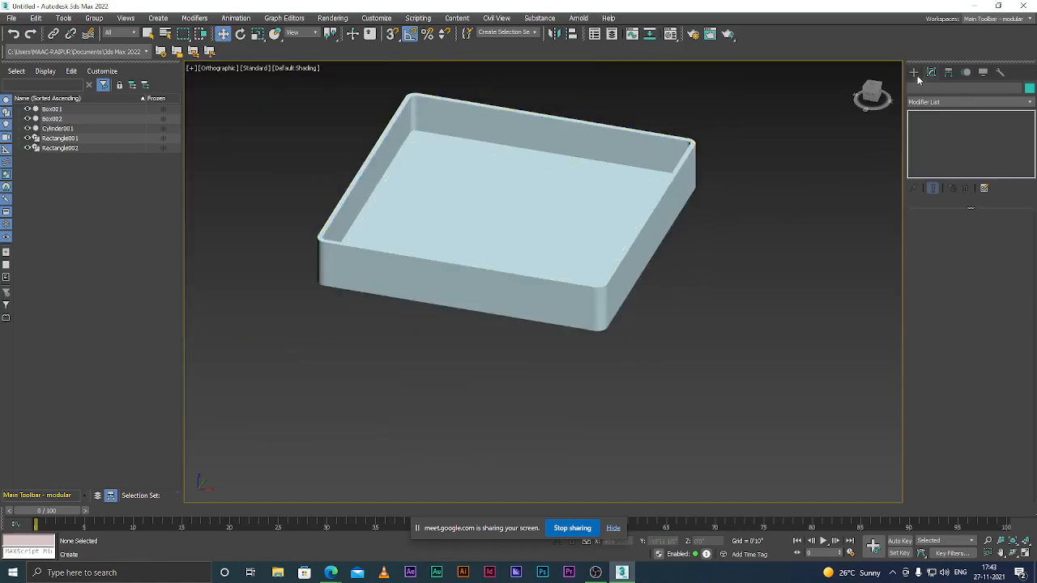
# Step: Draw a closed four-cornered outline about 3'5" deep with the Line tool in the Top view, in the empty area beside the tray
pyautogui.click(914, 72)
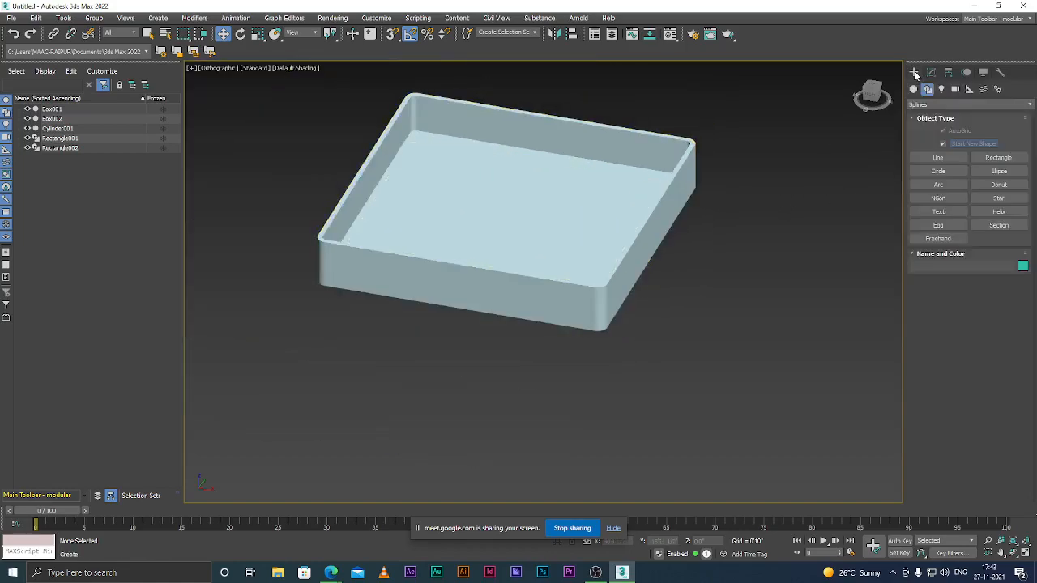
pyautogui.click(939, 157)
pyautogui.scroll(-3, 524, 231)
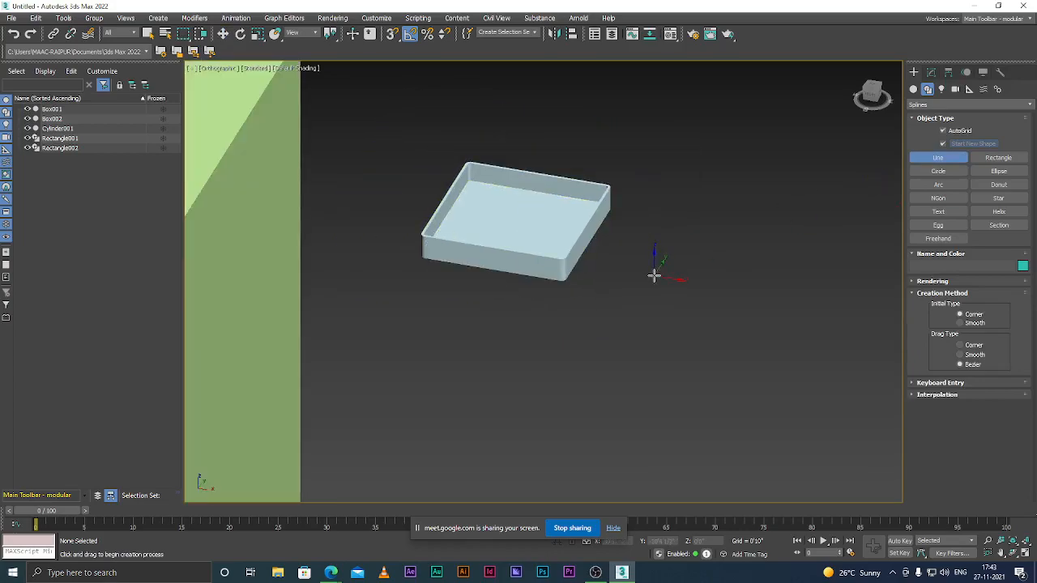
pyautogui.press('t')
pyautogui.scroll(-5, 506, 255)
pyautogui.scroll(-2, 506, 255)
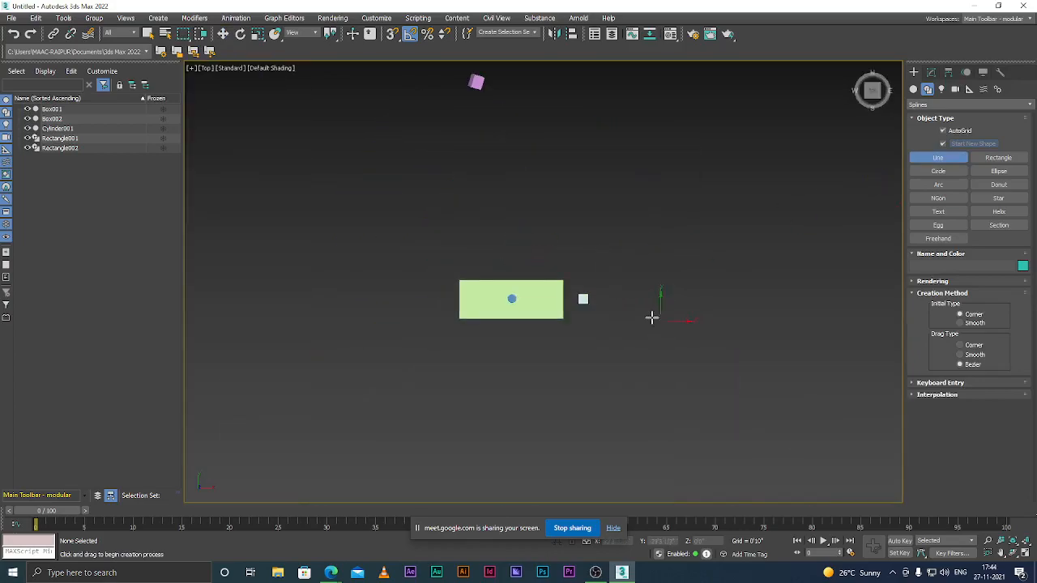
pyautogui.scroll(8, 653, 316)
pyautogui.scroll(2, 474, 258)
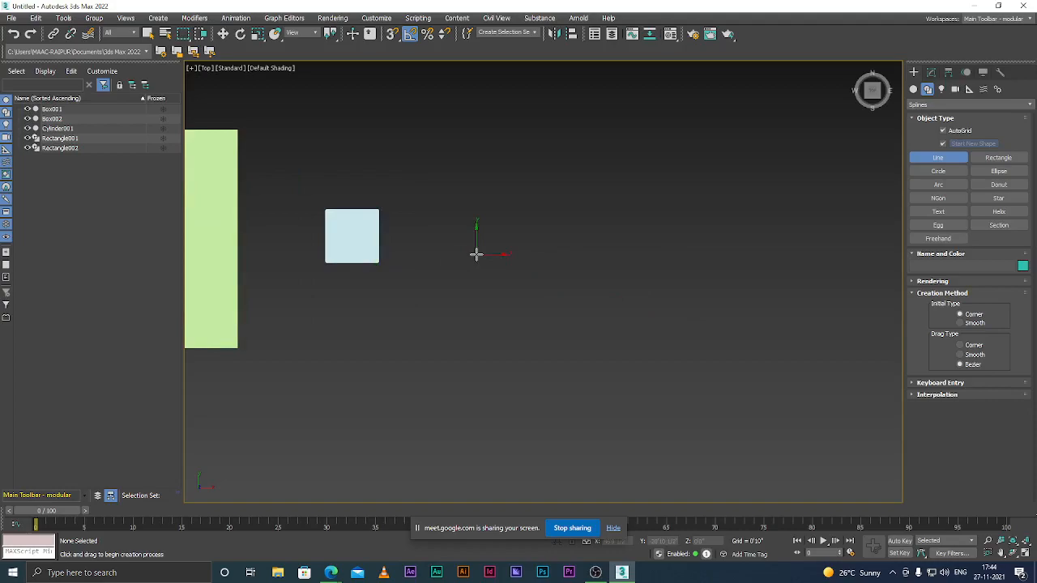
pyautogui.click(476, 254)
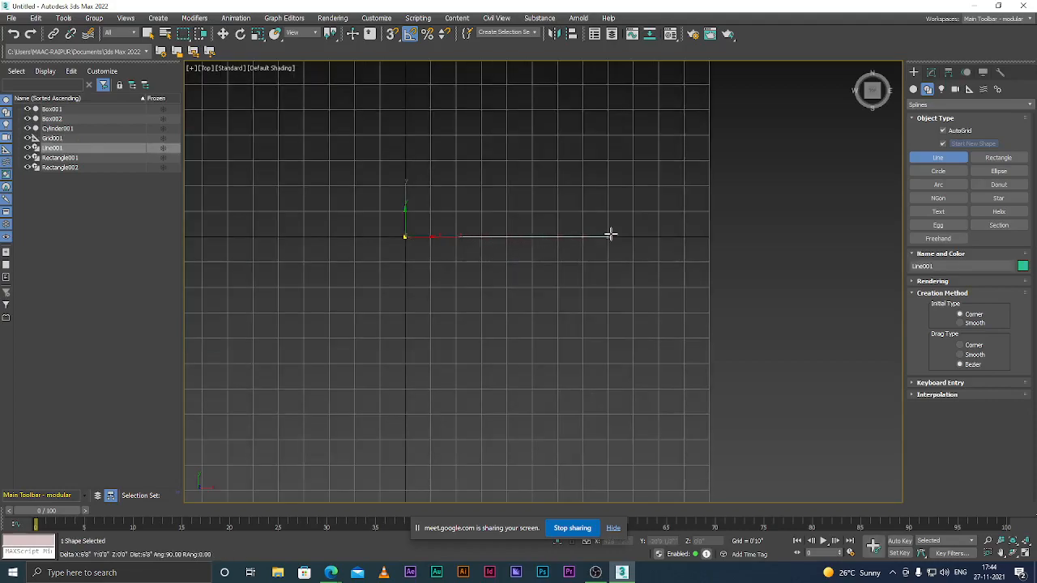
pyautogui.click(536, 235)
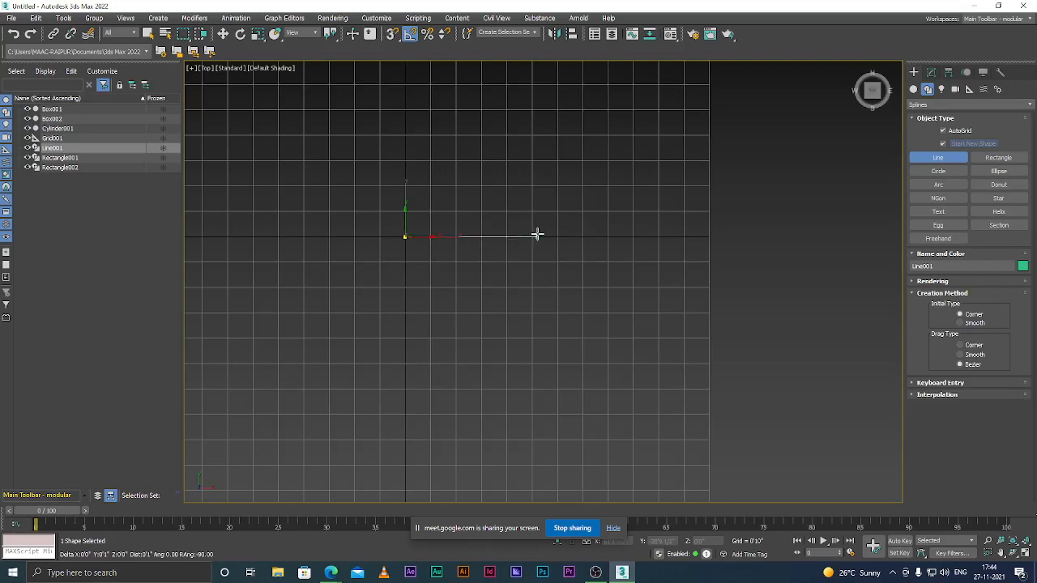
pyautogui.click(536, 130)
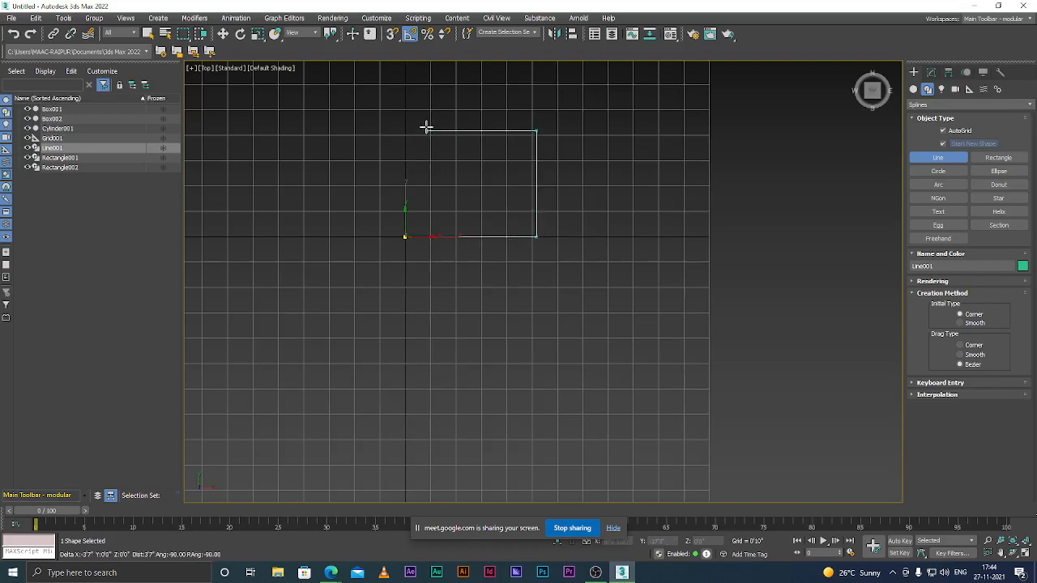
pyautogui.click(413, 128)
pyautogui.scroll(5, 397, 230)
pyautogui.scroll(5, 405, 237)
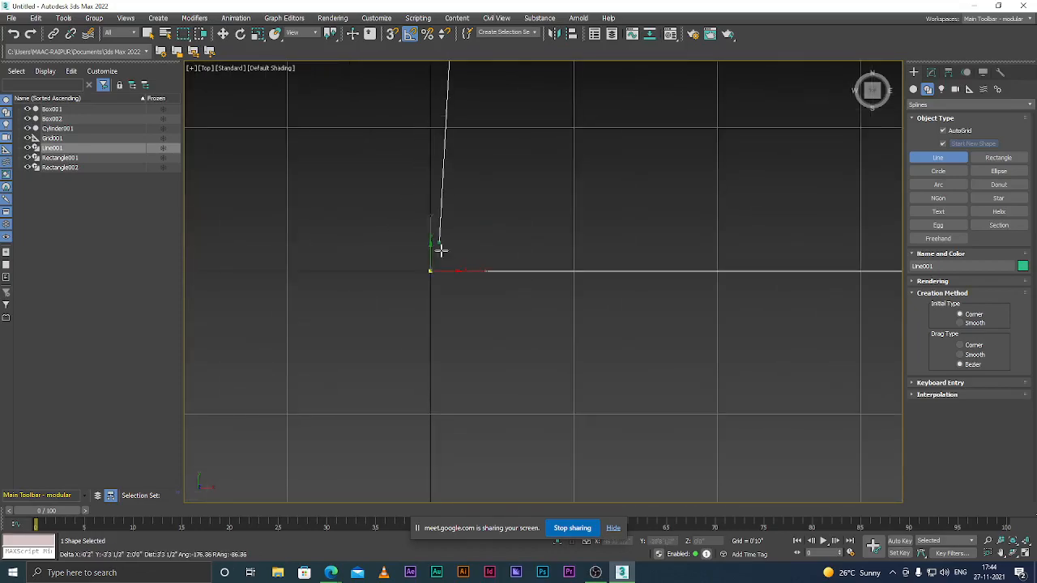
pyautogui.click(431, 272)
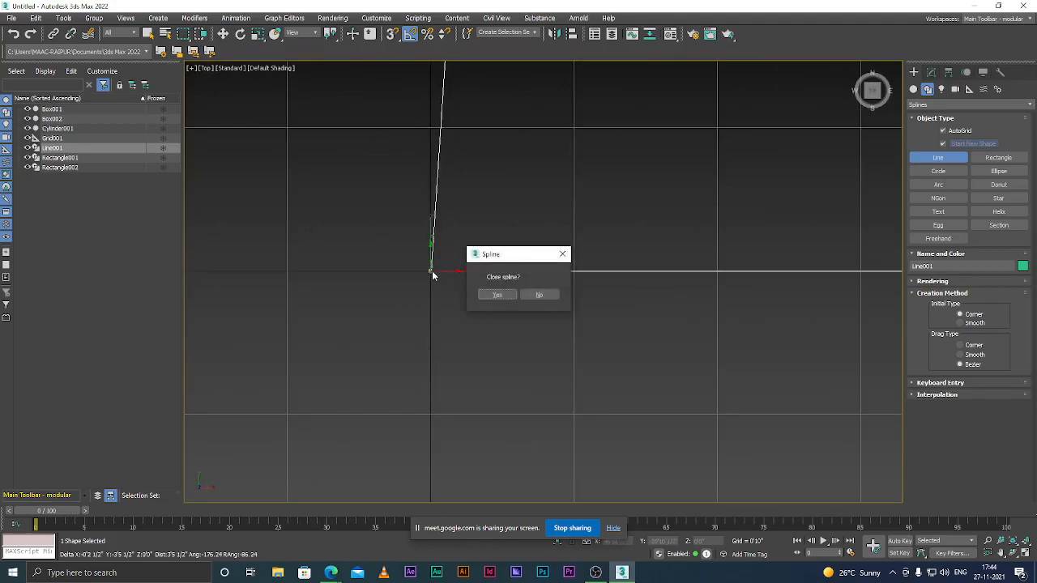
pyautogui.click(498, 294)
# Step: Apply an Extrude modifier with an amount of 0'2" to the closed line outline, making a thin slab
pyautogui.scroll(-5, 438, 240)
pyautogui.keyDown('alt'); pyautogui.moveTo(437, 240); pyautogui.dragTo(502, 204, button='middle'); pyautogui.keyUp('alt')
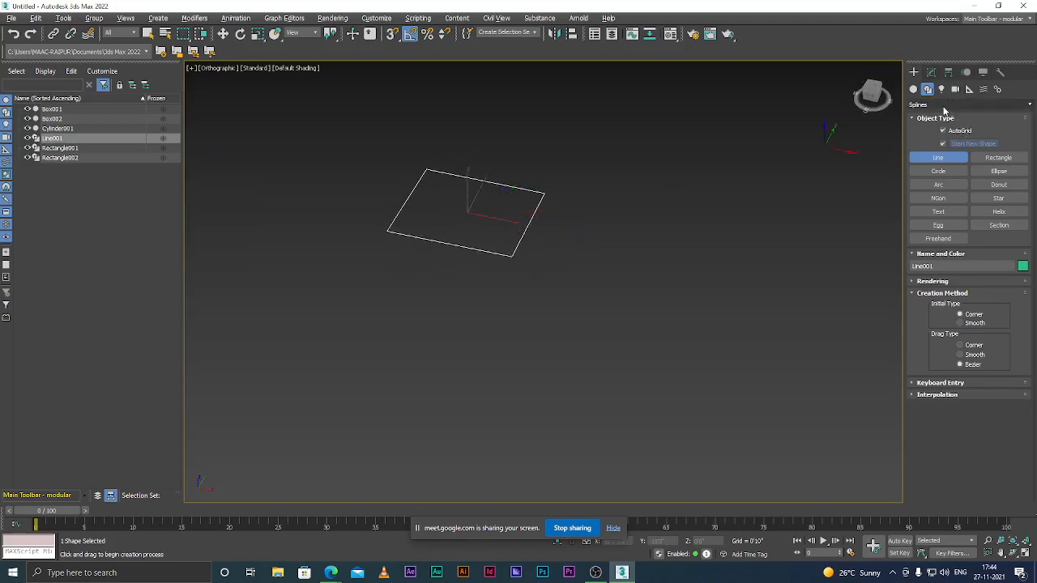
pyautogui.click(931, 72)
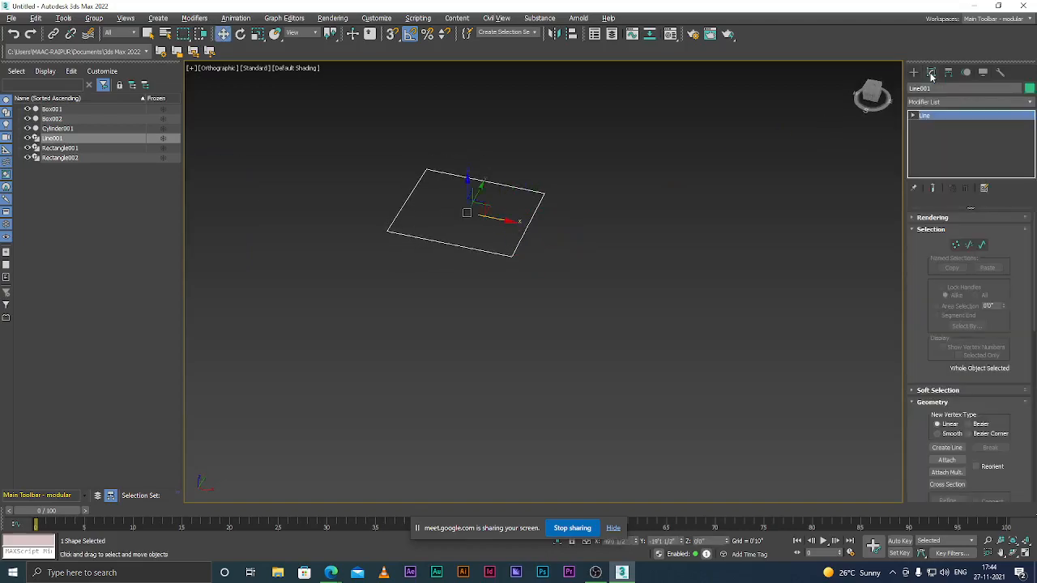
pyautogui.scroll(3, 484, 236)
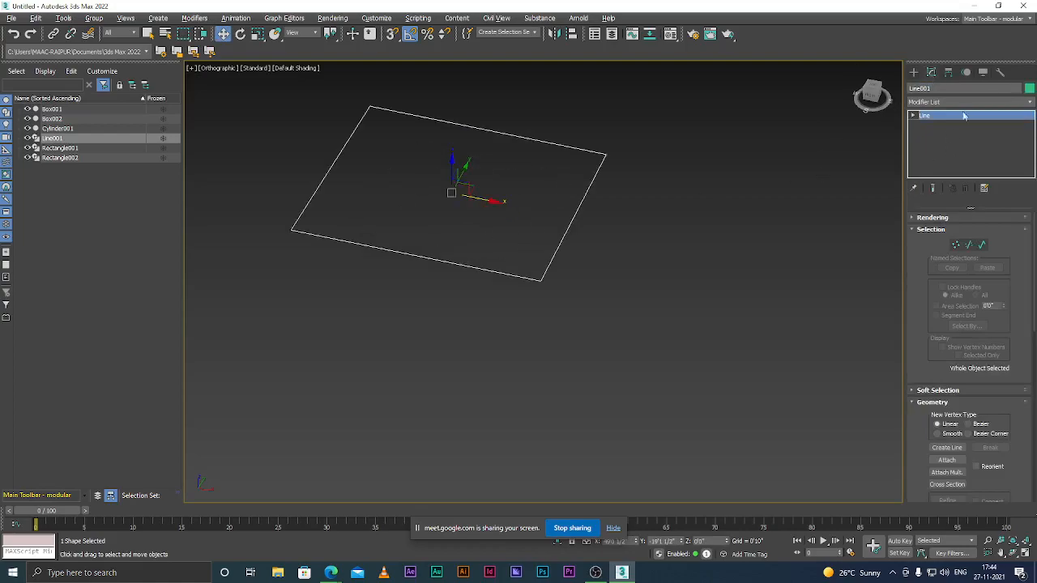
pyautogui.click(985, 100)
pyautogui.press('e')
pyautogui.press('x')
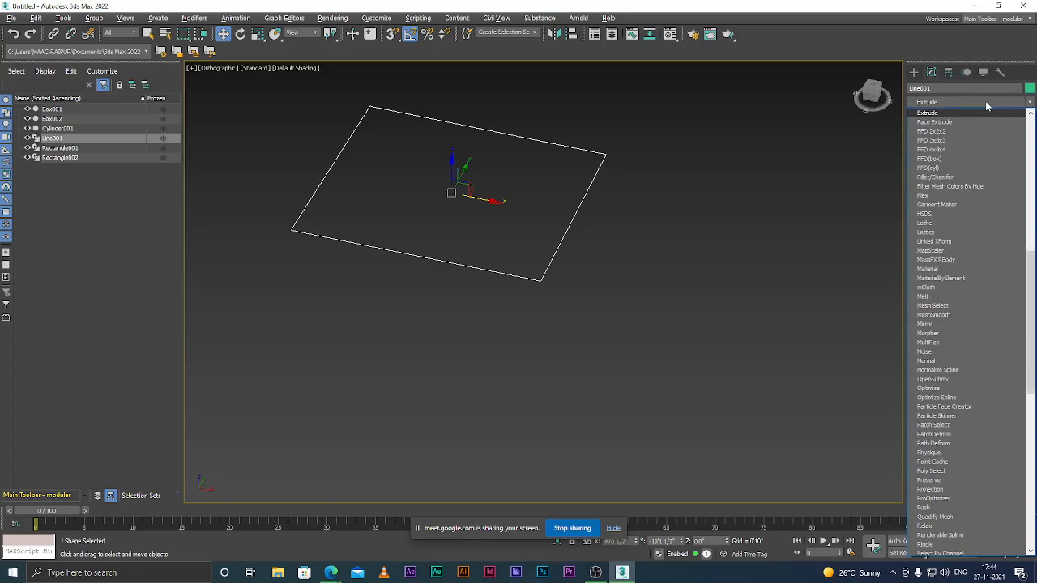
pyautogui.click(942, 112)
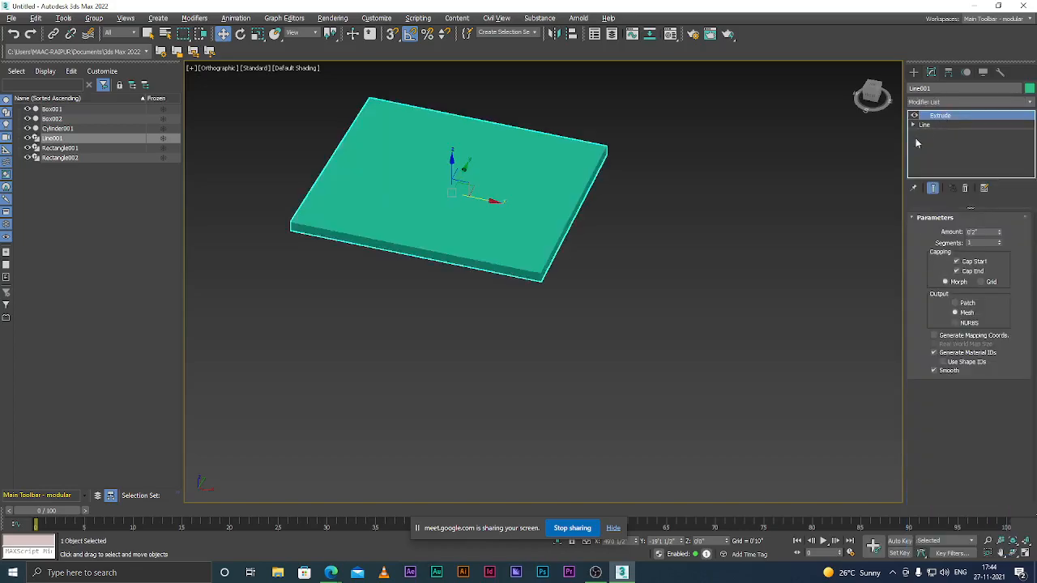
pyautogui.scroll(3, 535, 258)
pyautogui.click(623, 279)
pyautogui.scroll(-3, 599, 259)
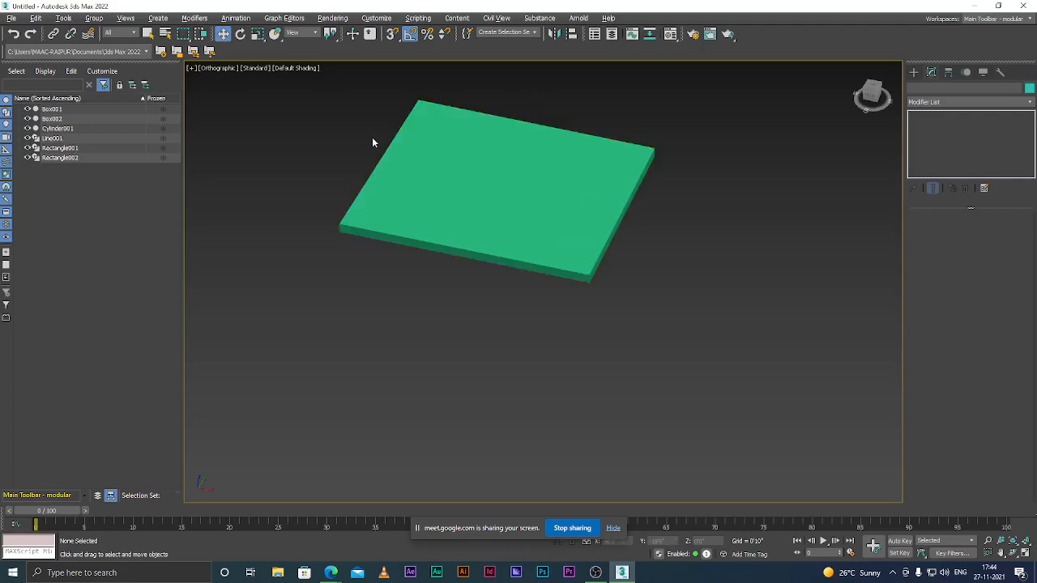
# Step: Delete the large light-green box Box002 beneath the blue cylinder
pyautogui.scroll(-5, 519, 203)
pyautogui.scroll(5, 540, 194)
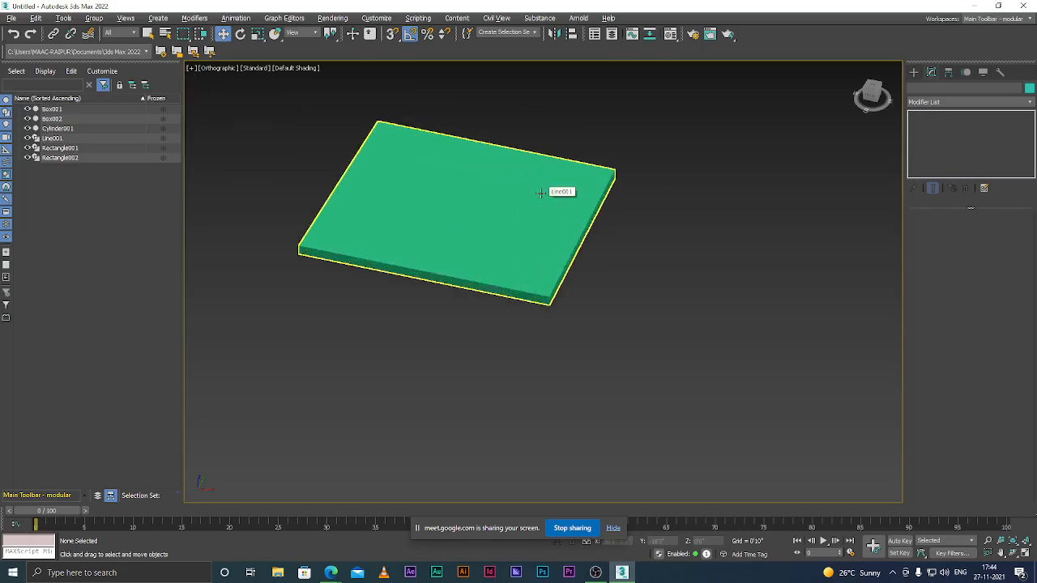
pyautogui.click(489, 219)
pyautogui.scroll(-10, 595, 218)
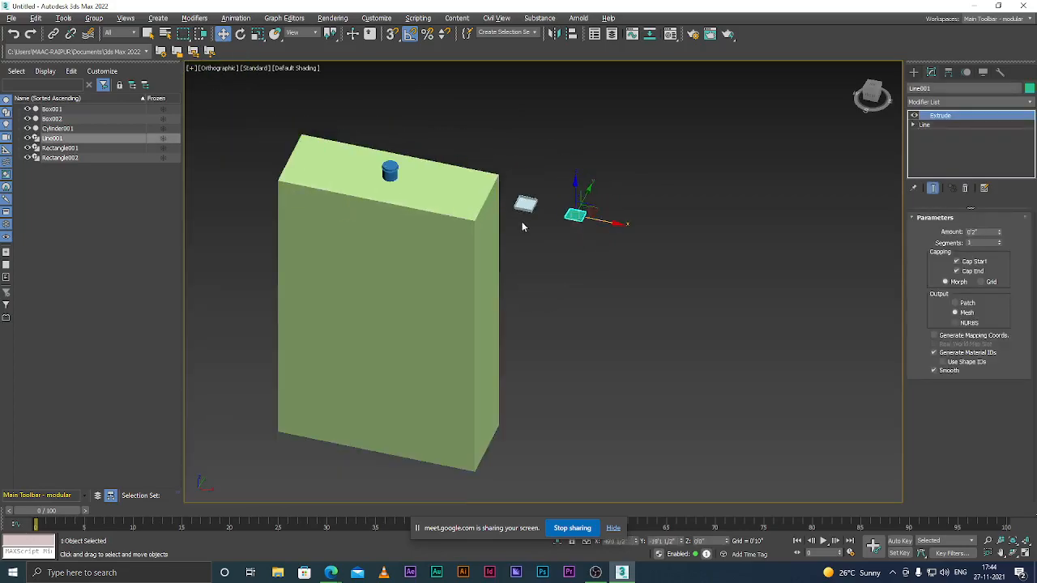
pyautogui.click(448, 174)
pyautogui.scroll(5, 442, 182)
pyautogui.click(486, 183)
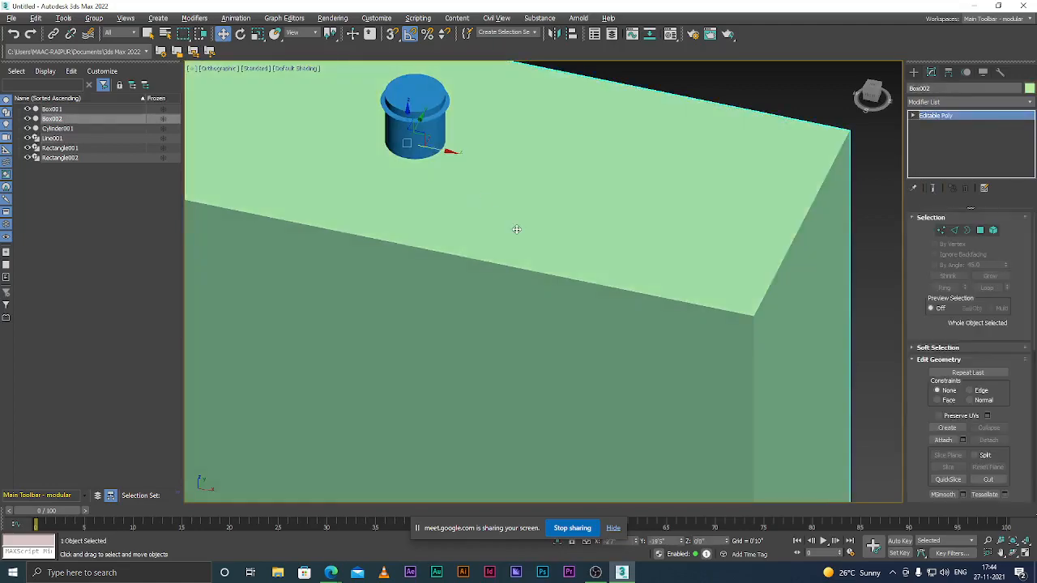
pyautogui.press('Delete')
pyautogui.scroll(-8, 453, 209)
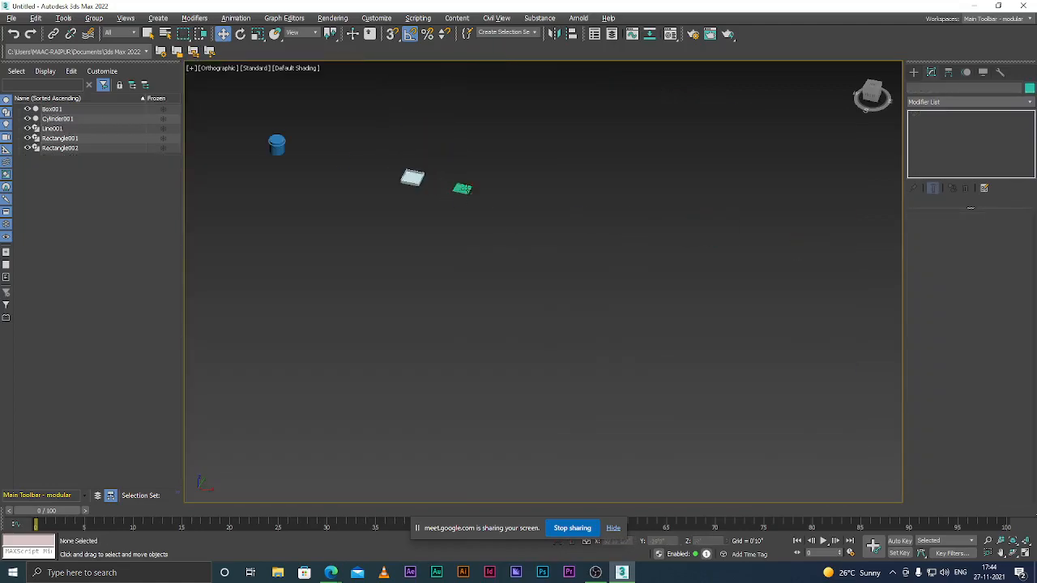
# Step: Delete the distant pink box Box001, leaving the cylinder, tray and slab in the scene
pyautogui.scroll(-5, 450, 213)
pyautogui.scroll(3, 414, 111)
pyautogui.click(415, 90)
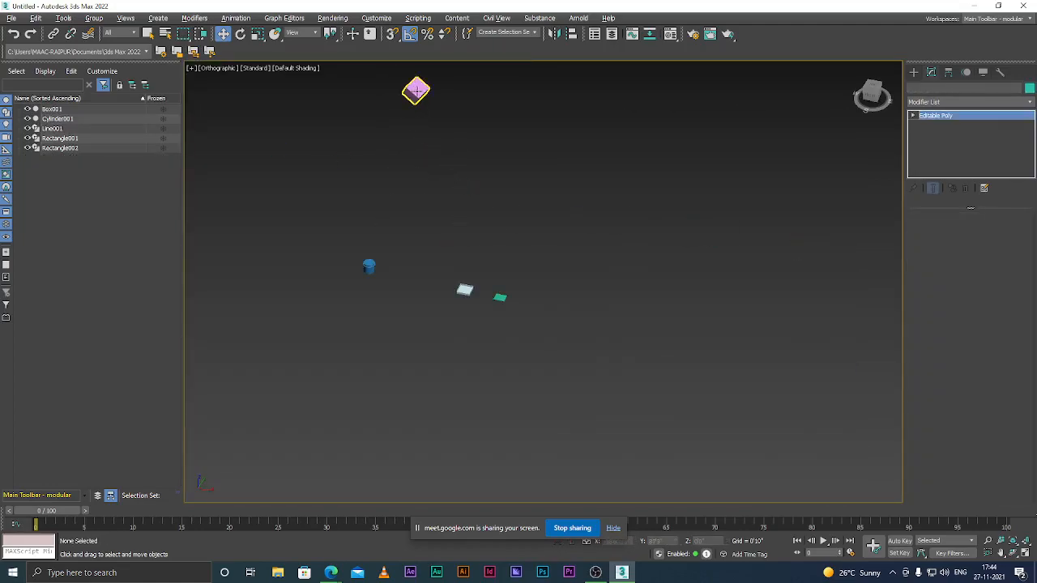
pyautogui.press('Delete')
pyautogui.scroll(-3, 465, 222)
pyautogui.scroll(5, 495, 249)
pyautogui.scroll(3, 511, 252)
pyautogui.scroll(3, 567, 271)
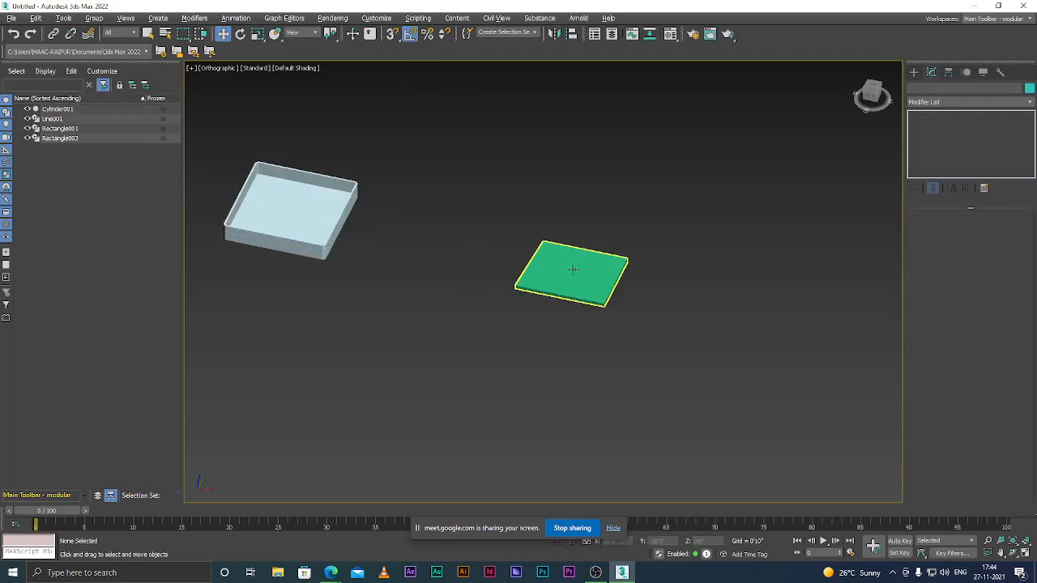
# Step: Select the green slab Line001 and open its Extrude modifier parameters
pyautogui.click(914, 72)
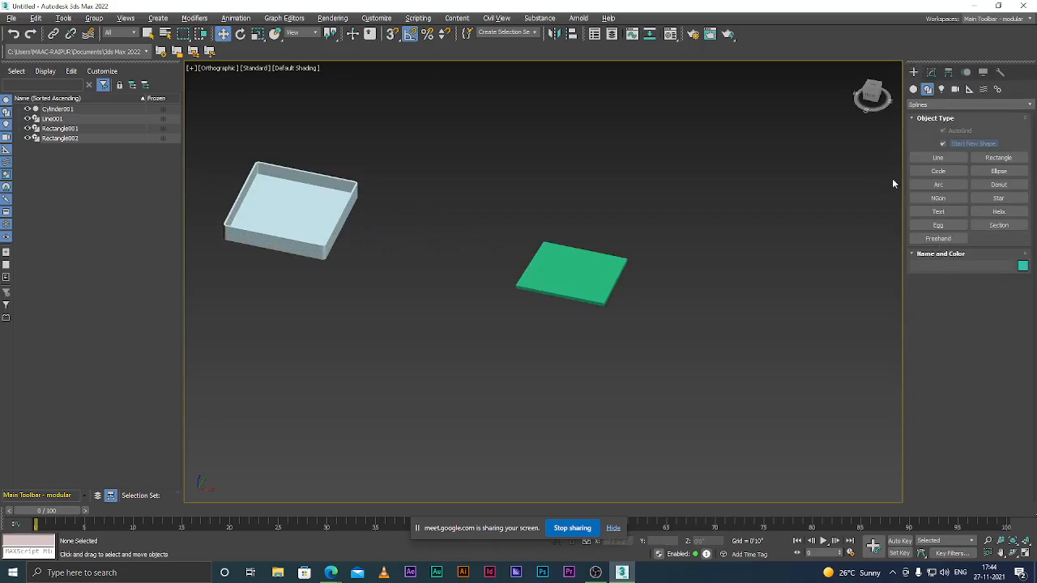
pyautogui.scroll(-5, 865, 197)
pyautogui.scroll(2, 669, 203)
pyautogui.scroll(-3, 541, 194)
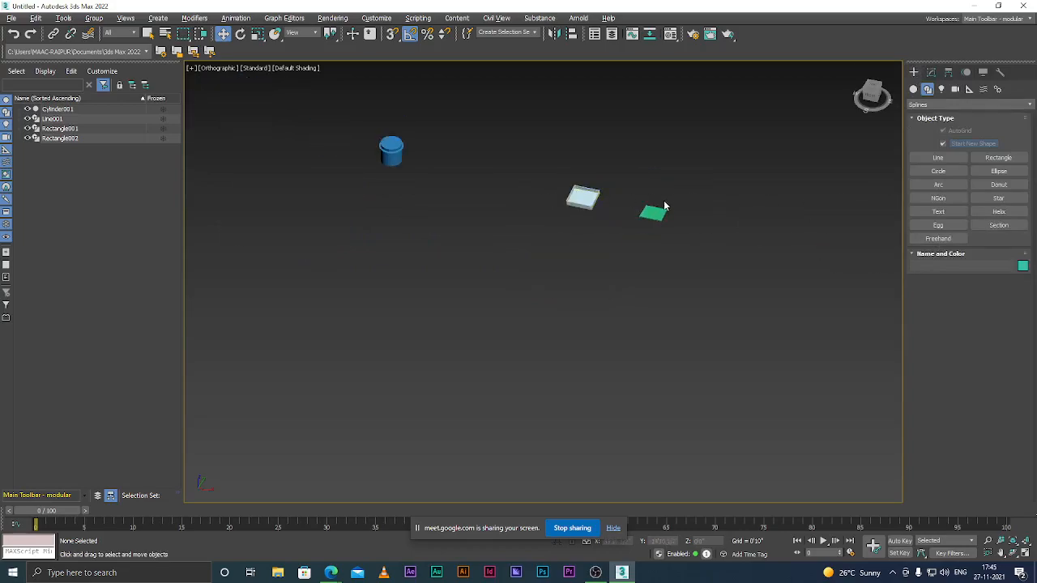
pyautogui.scroll(3, 662, 206)
pyautogui.click(631, 219)
pyautogui.keyDown('alt'); pyautogui.moveTo(677, 188); pyautogui.dragTo(713, 209, button='middle'); pyautogui.keyUp('alt')
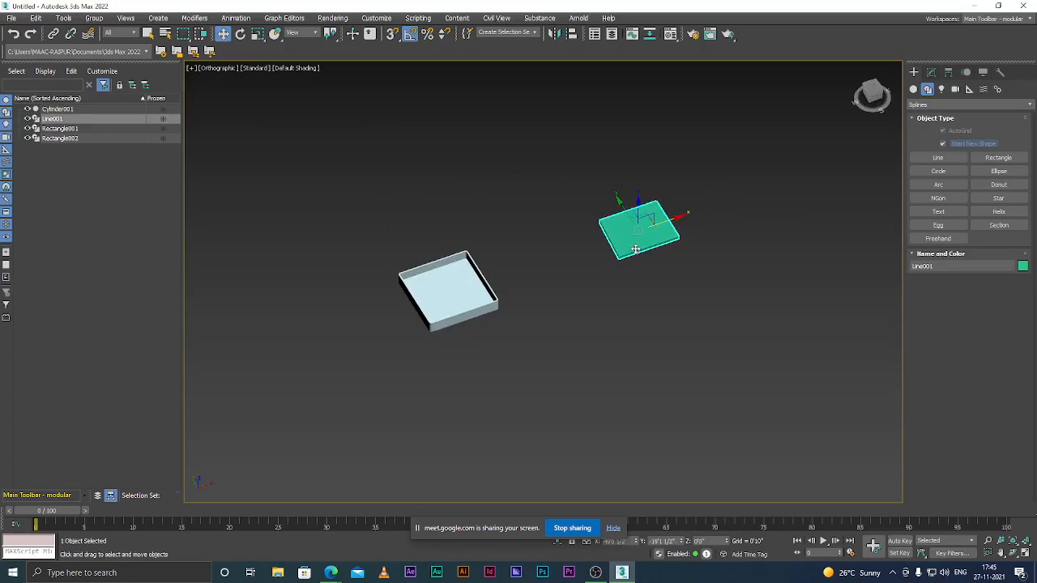
pyautogui.scroll(2, 632, 248)
pyautogui.scroll(-2, 591, 226)
pyautogui.scroll(4, 628, 227)
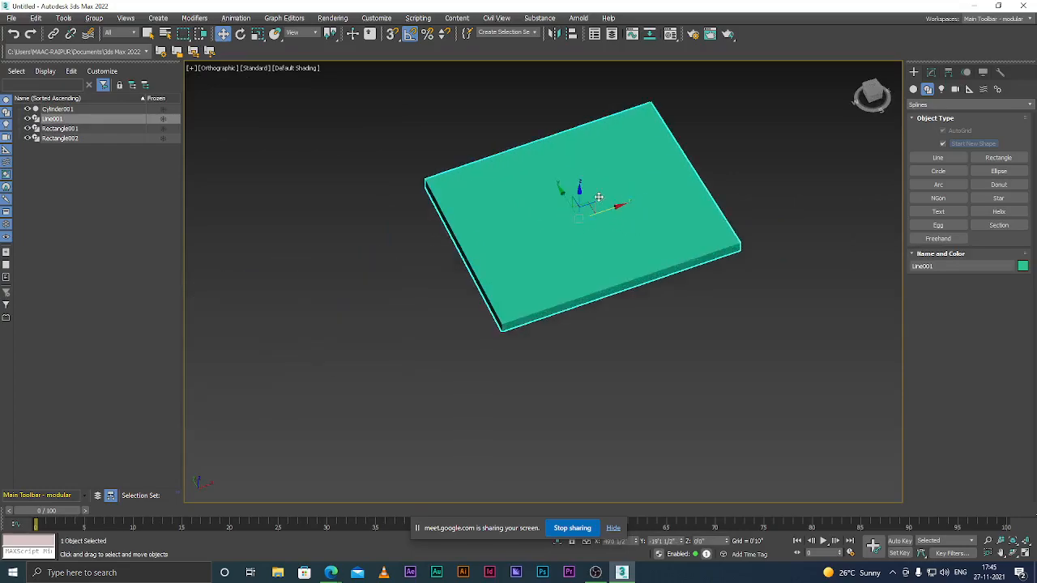
pyautogui.scroll(-4, 608, 268)
pyautogui.scroll(6, 605, 240)
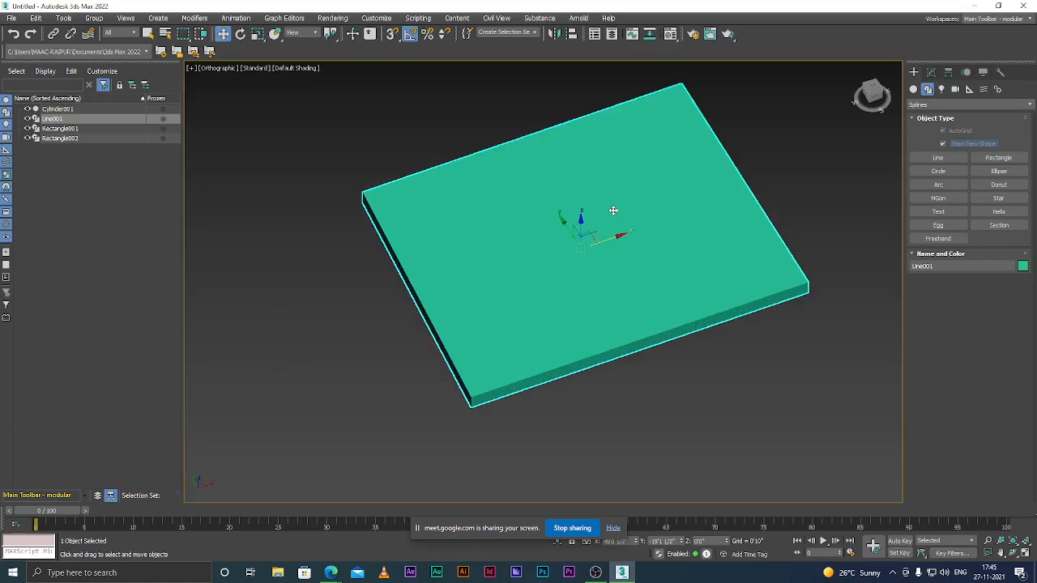
pyautogui.click(931, 72)
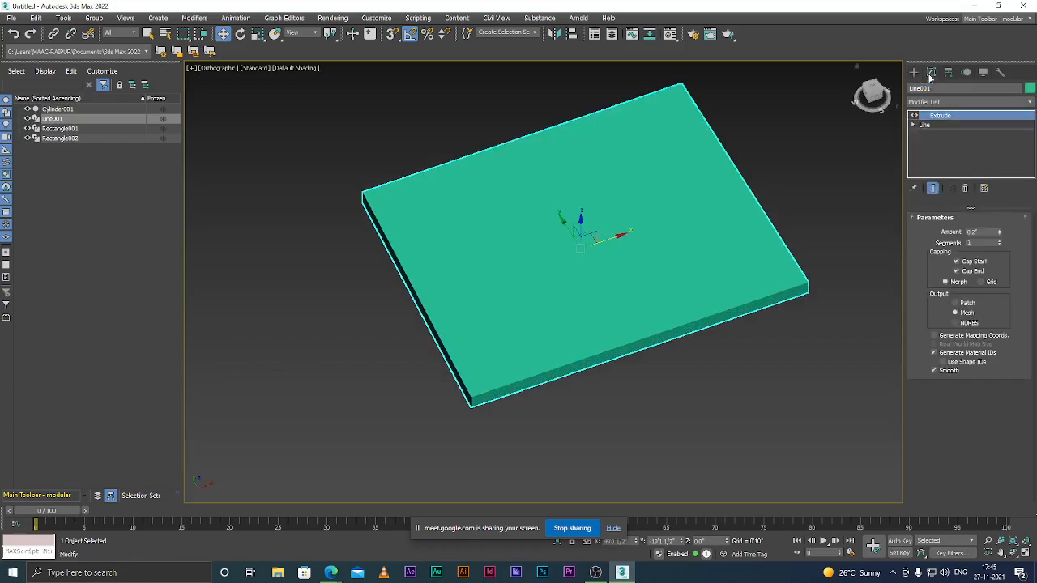
# Step: Add an FFD 2x2x2 modifier to the green slab above its Extrude and enter its Control Points level
pyautogui.click(932, 102)
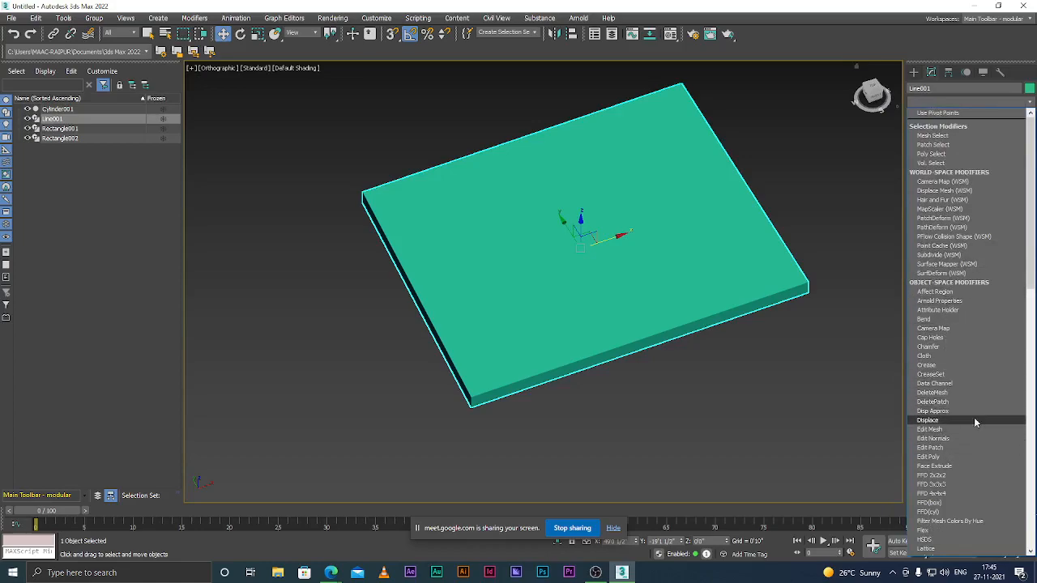
pyautogui.click(947, 477)
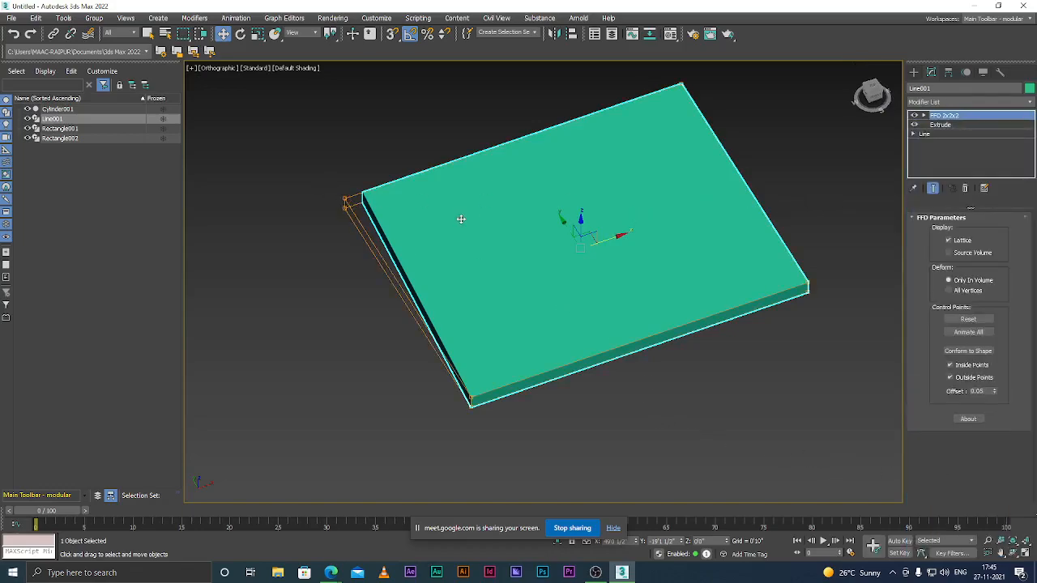
pyautogui.click(925, 116)
pyautogui.click(948, 125)
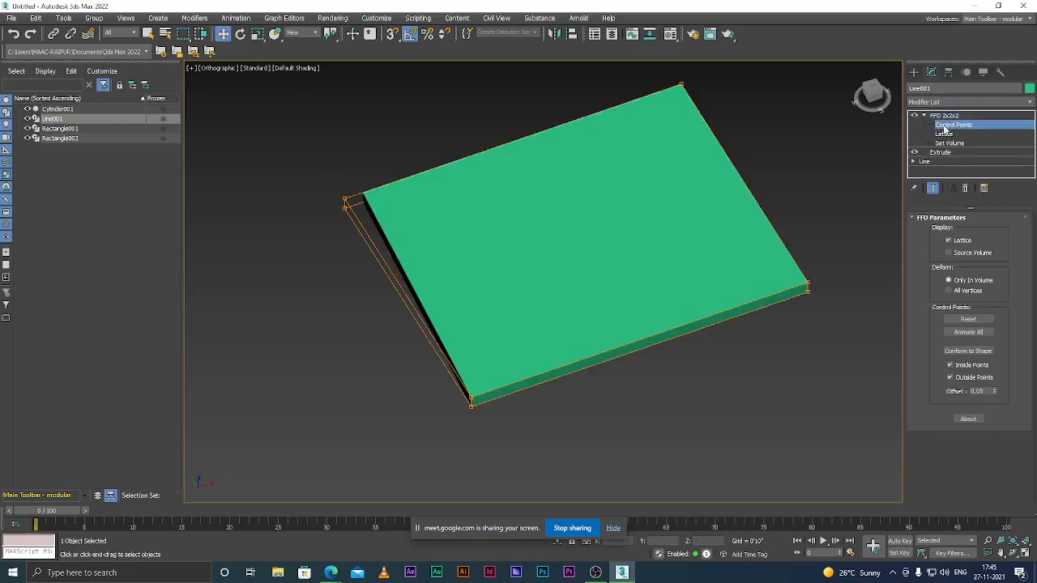
# Step: Deform the slab's outlying corner by raising its upper lattice control point and shifting the lower one along X
pyautogui.scroll(4, 346, 202)
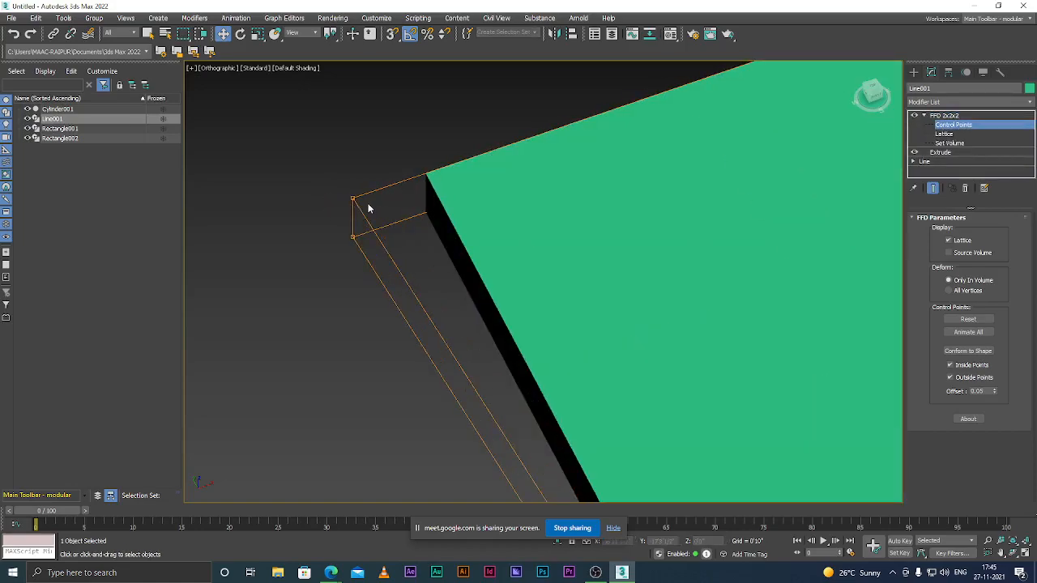
pyautogui.click(352, 198)
pyautogui.moveTo(353, 199); pyautogui.dragTo(418, 140)
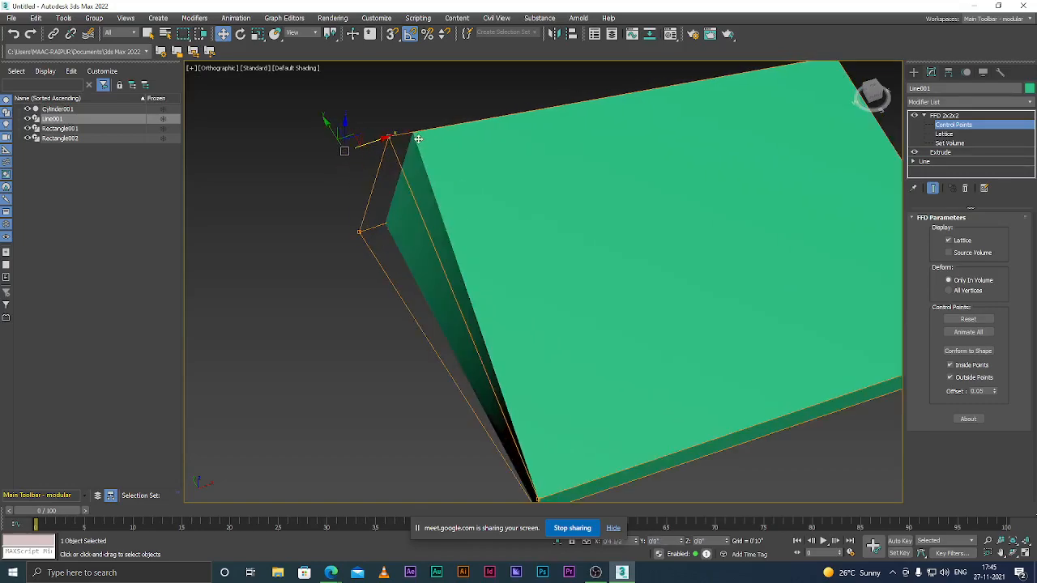
pyautogui.click(359, 232)
pyautogui.moveTo(384, 223); pyautogui.dragTo(415, 246)
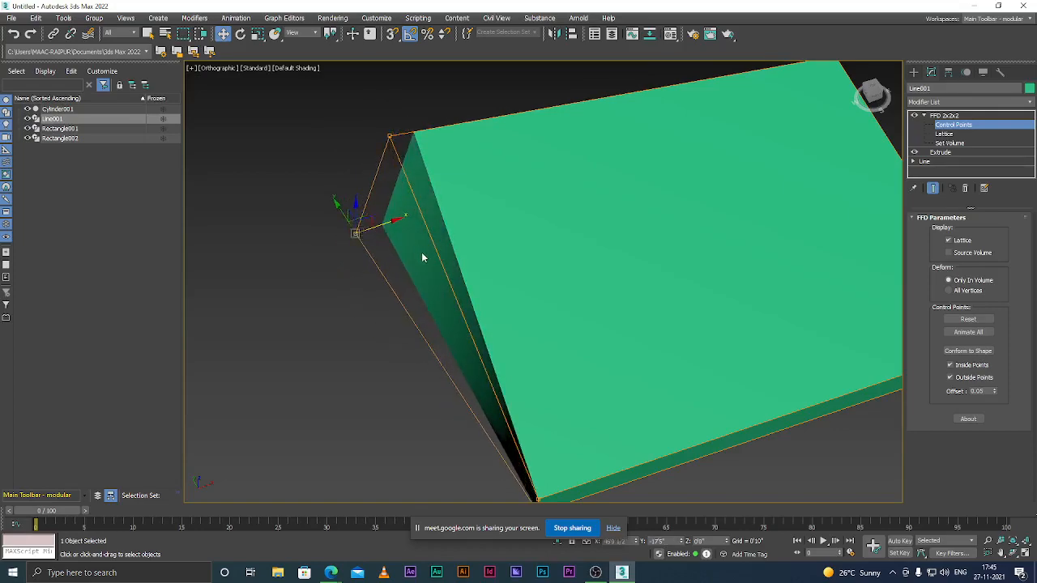
pyautogui.scroll(-5, 394, 295)
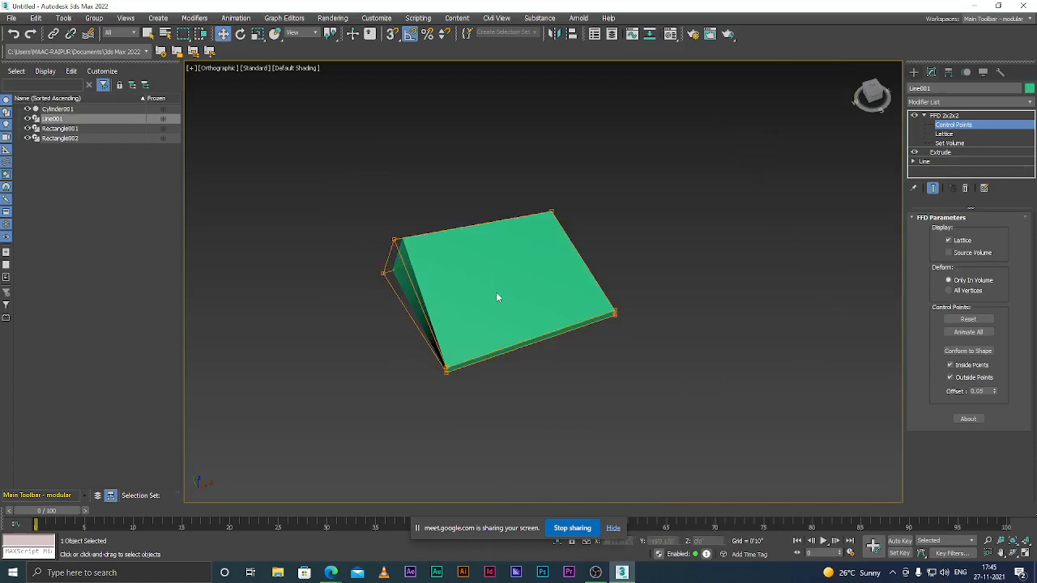
# Step: Undo the control point moves on the slab's corner
pyautogui.hotkey('ctrl', 'z')
pyautogui.hotkey('ctrl', 'z')
pyautogui.hotkey('ctrl', 'z')
pyautogui.hotkey('ctrl', 'z')
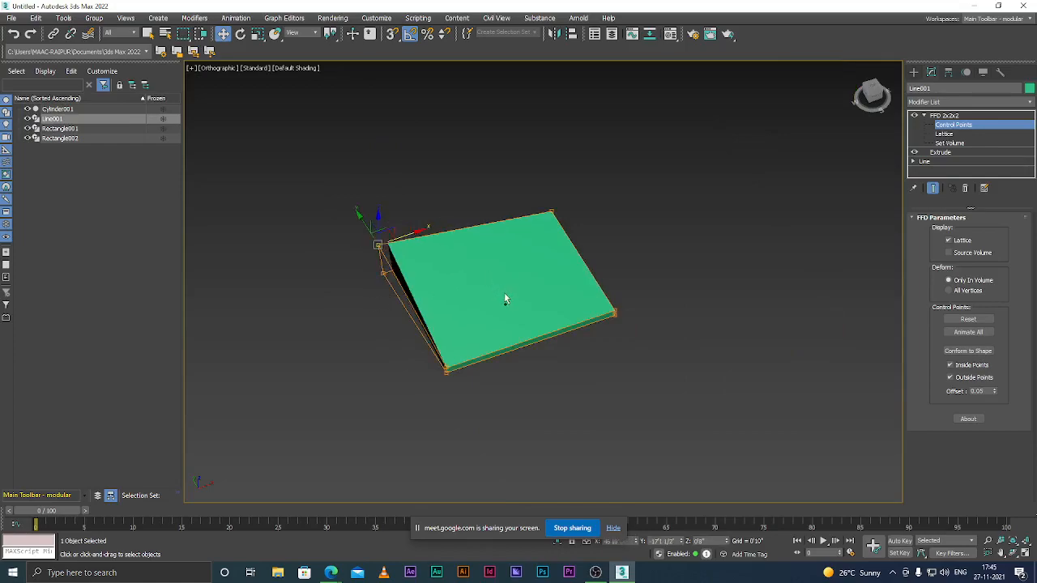
pyautogui.hotkey('ctrl', 'z')
pyautogui.hotkey('ctrl', 'z')
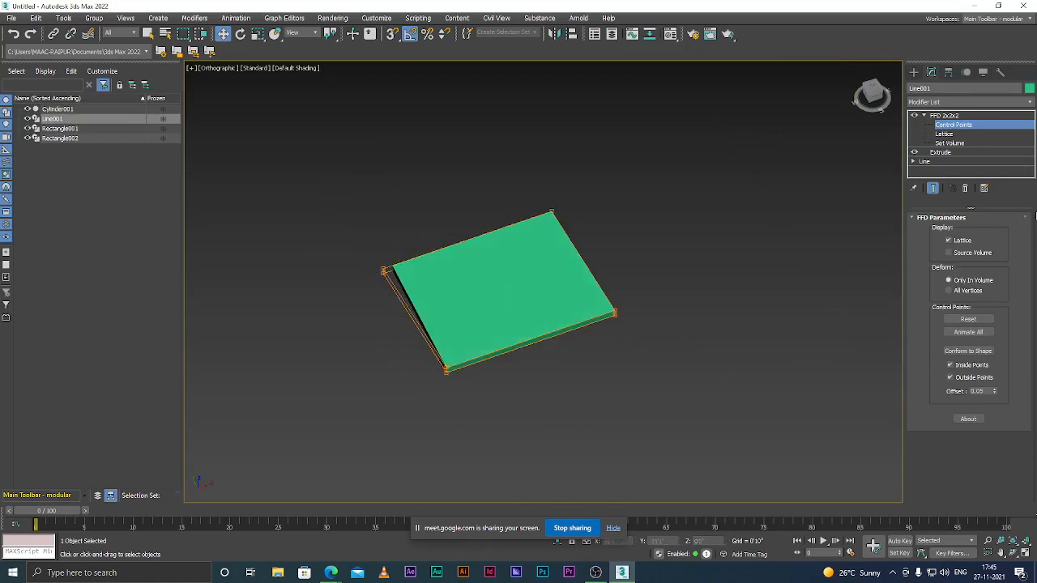
pyautogui.click(963, 103)
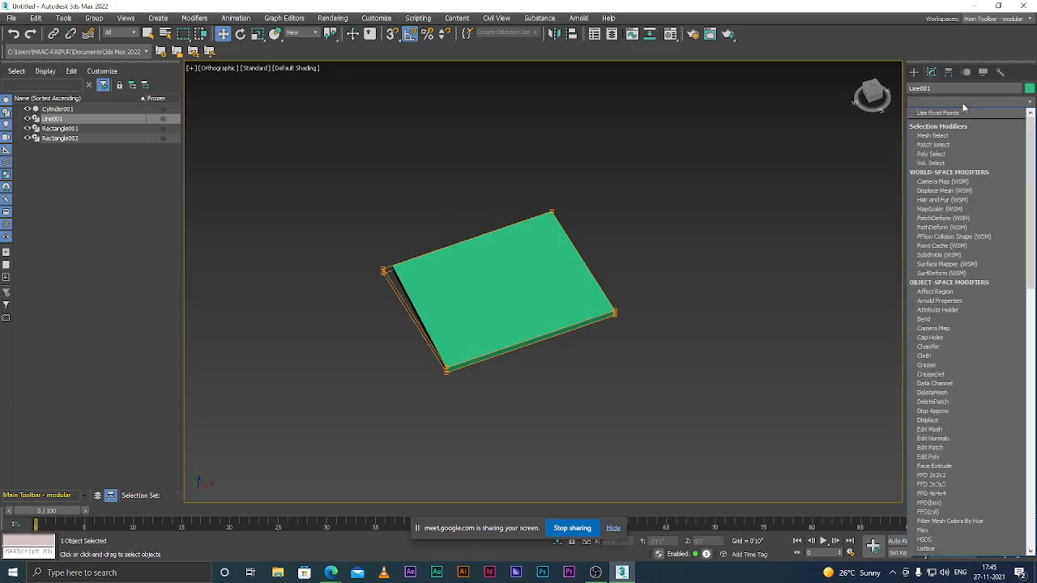
pyautogui.press('f')
pyautogui.press('f')
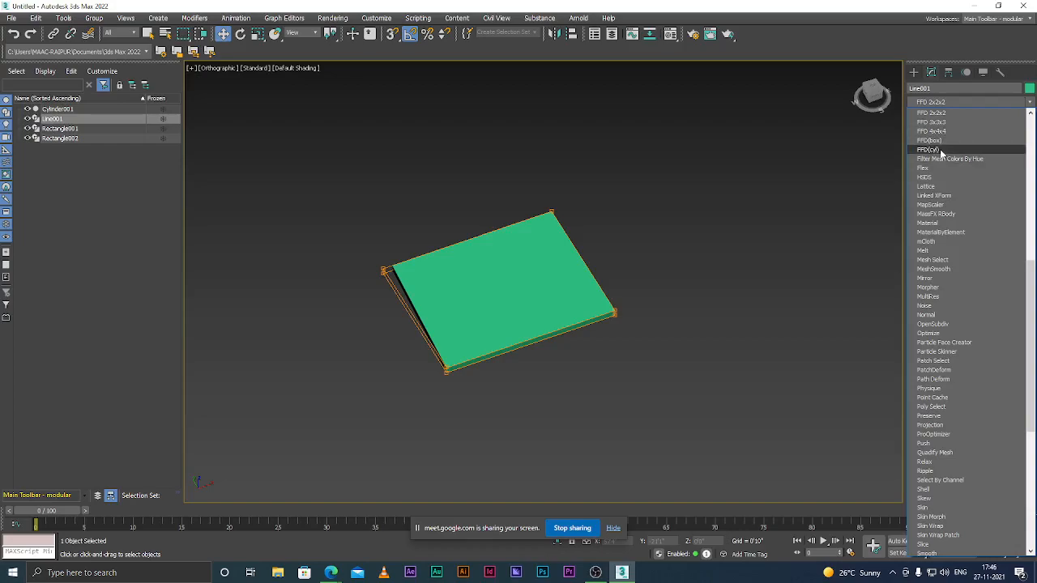
pyautogui.scroll(-5, 463, 284)
pyautogui.scroll(-5, 491, 329)
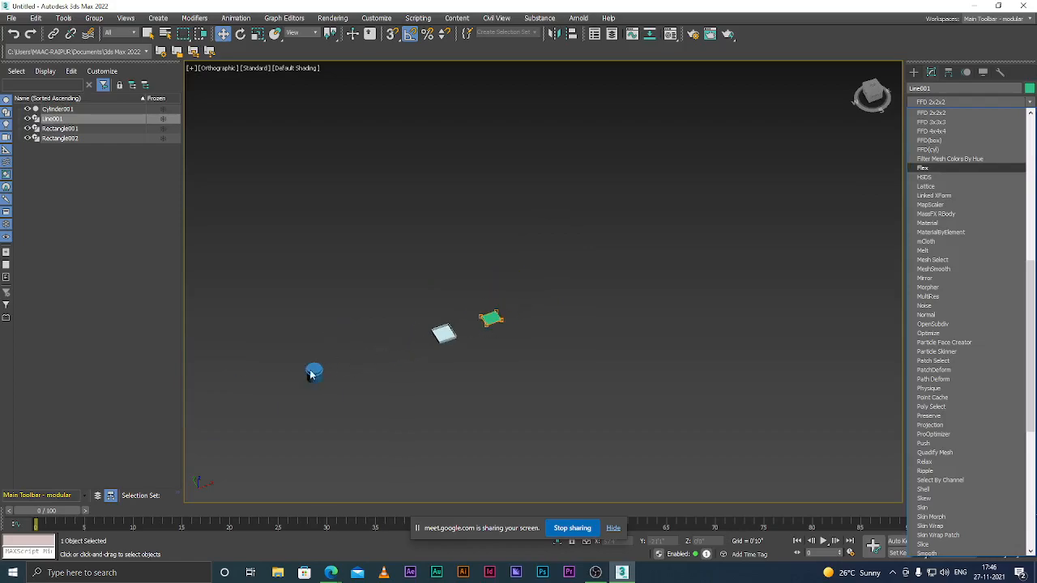
pyautogui.scroll(5, 316, 373)
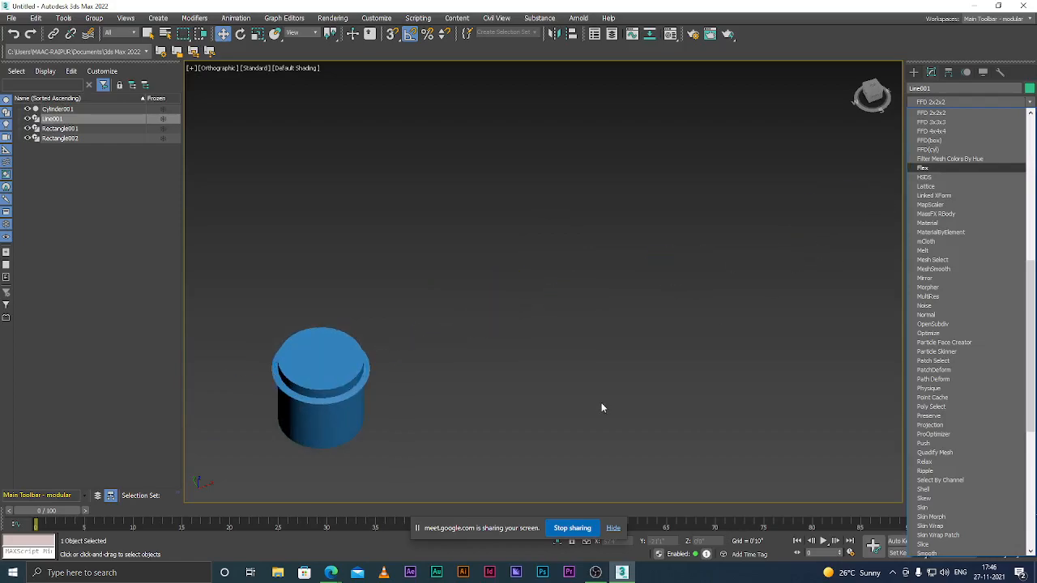
pyautogui.press('Return')
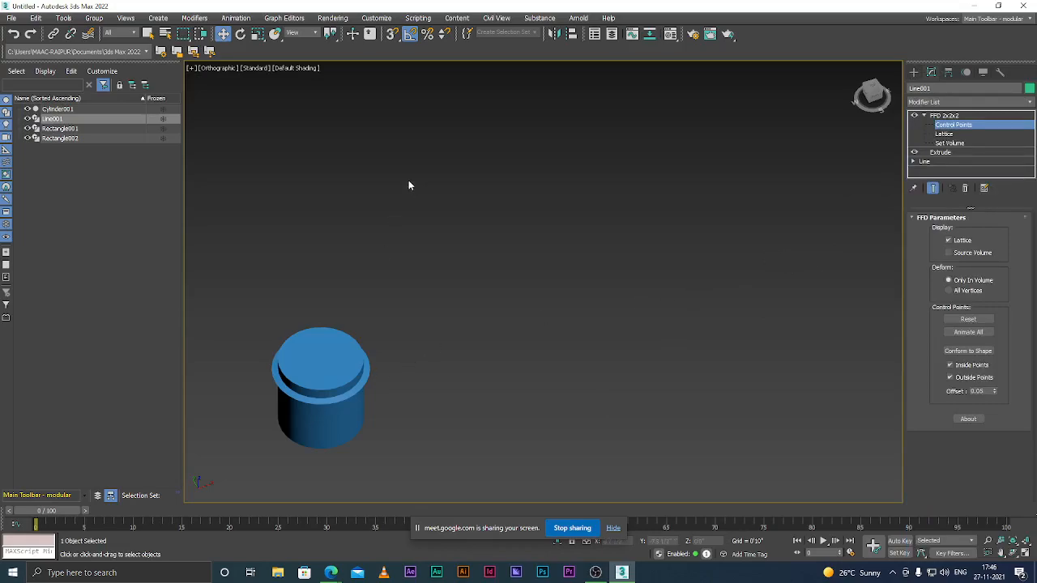
# Step: Exit the slab's control point editing and select the blue cylinder instead
pyautogui.click(148, 35)
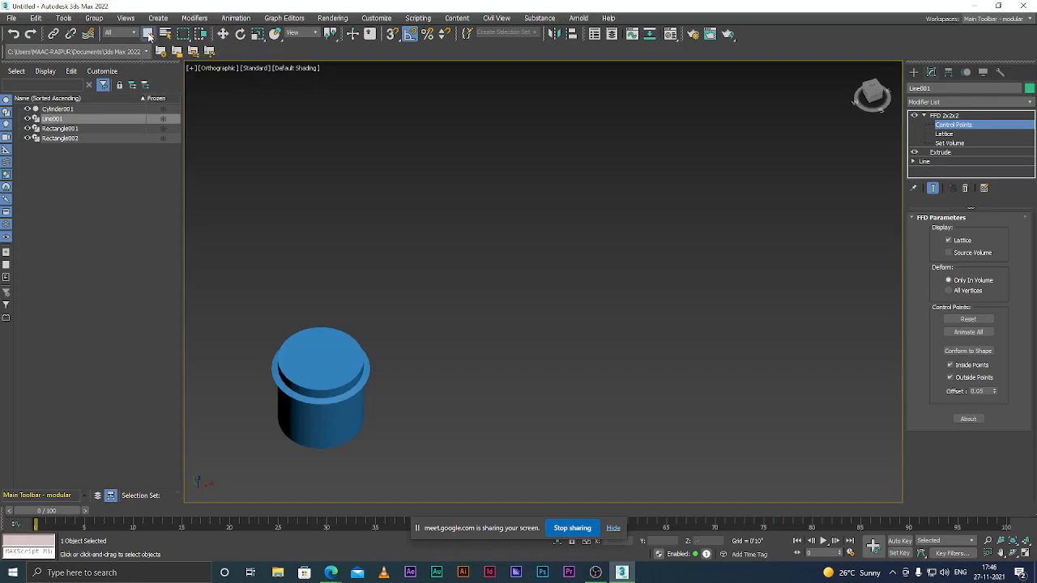
pyautogui.scroll(-2, 322, 369)
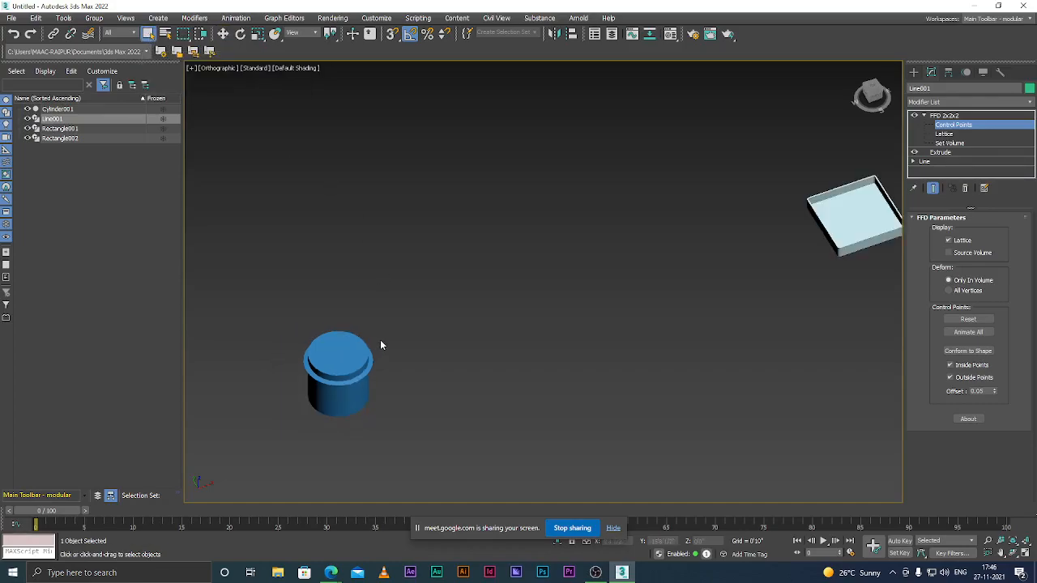
pyautogui.click(940, 116)
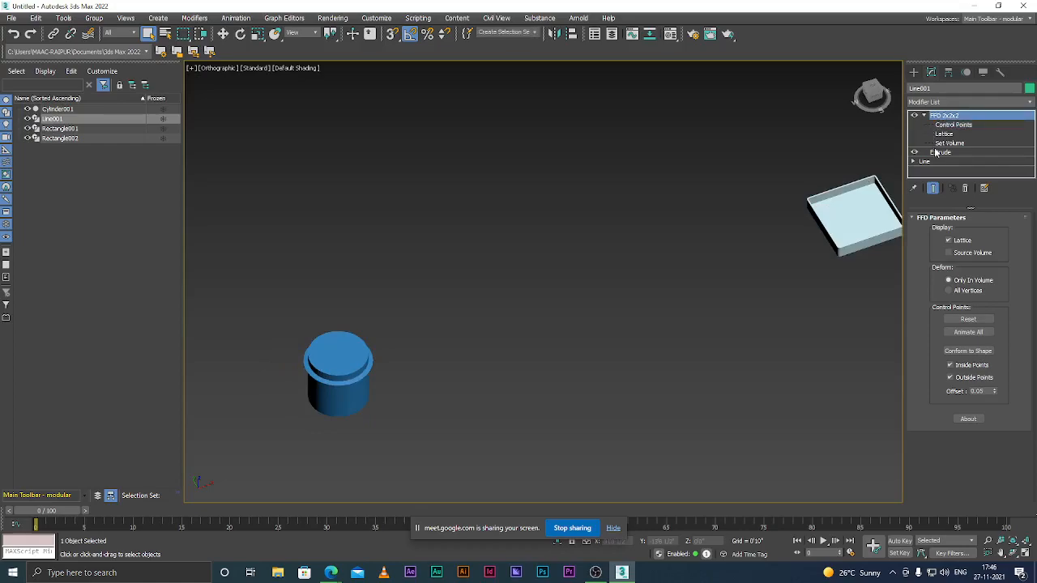
pyautogui.click(939, 152)
pyautogui.click(826, 231)
pyautogui.scroll(-2, 701, 247)
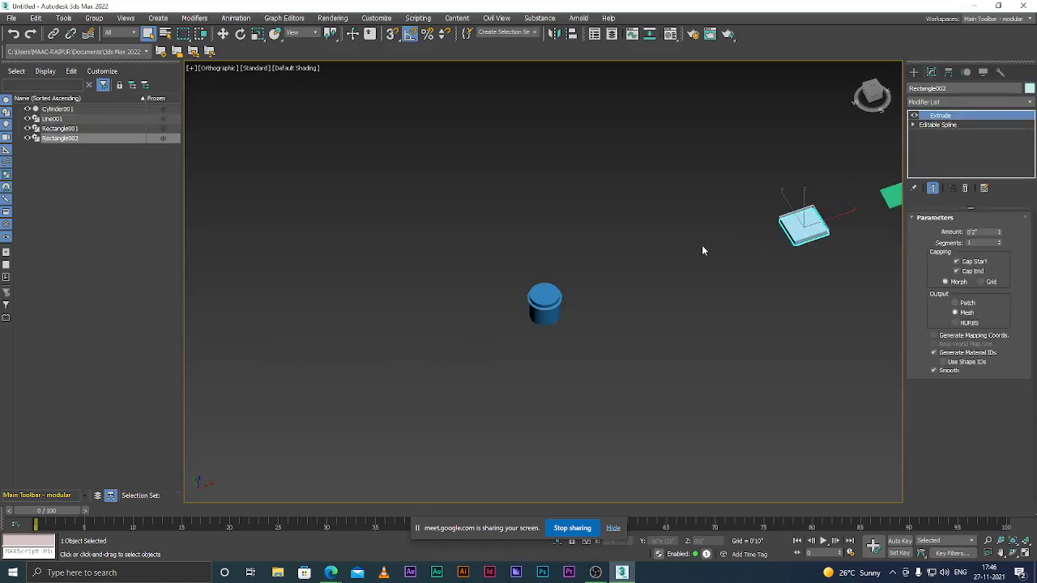
pyautogui.click(709, 255)
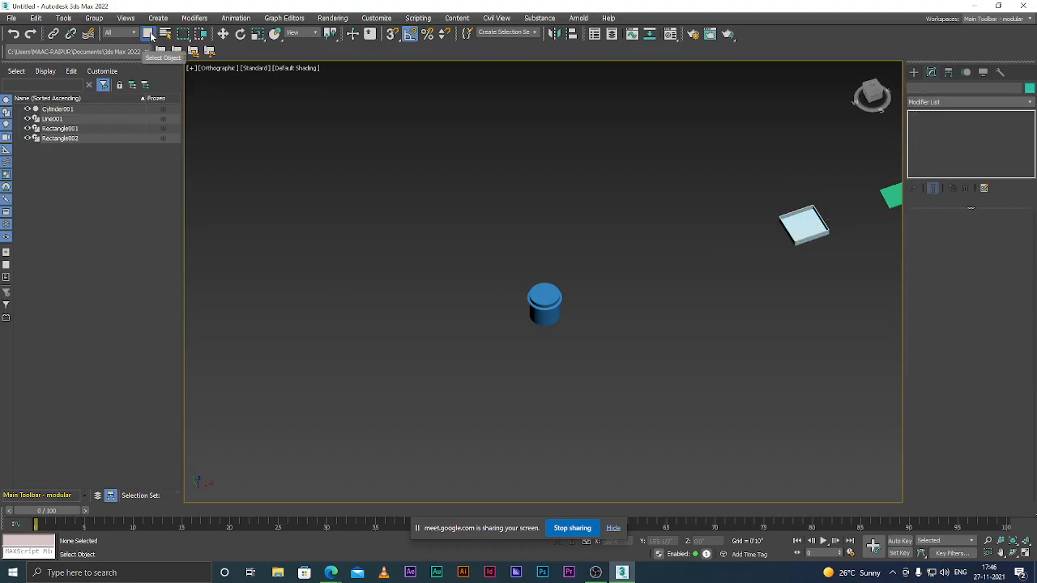
pyautogui.click(544, 305)
pyautogui.scroll(5, 548, 307)
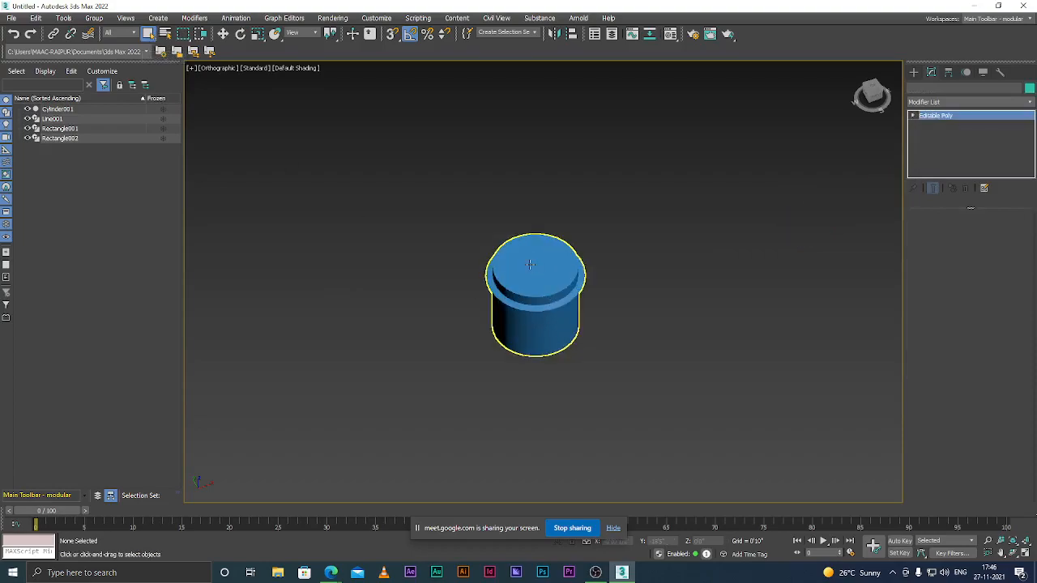
# Step: Move the blue cylinder a short distance along the Y axis
pyautogui.press('w')
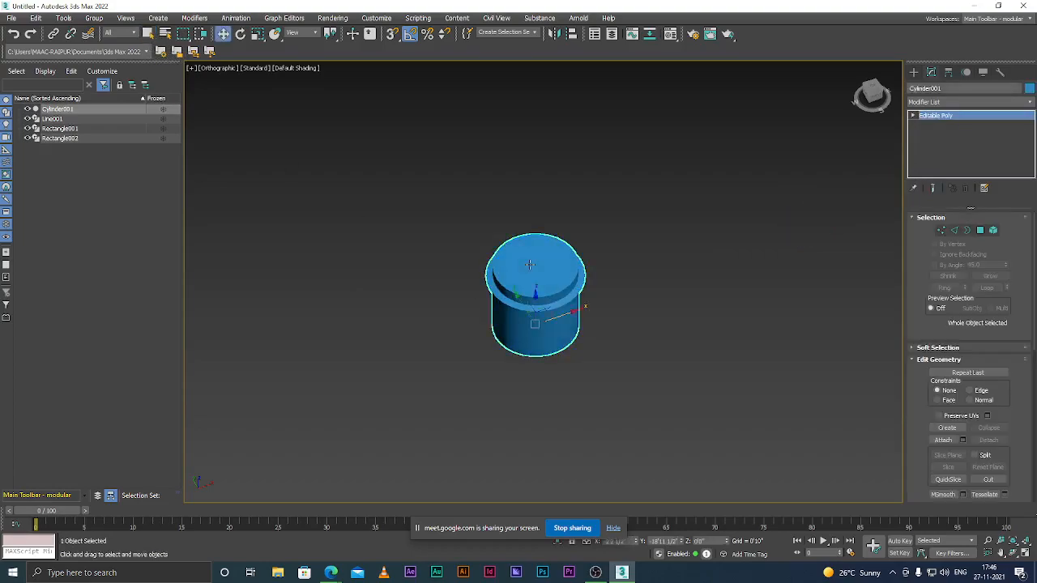
pyautogui.moveTo(519, 298); pyautogui.dragTo(521, 276)
pyautogui.scroll(2, 531, 374)
pyautogui.keyDown('alt'); pyautogui.moveTo(531, 375); pyautogui.dragTo(557, 363, button='middle'); pyautogui.keyUp('alt')
pyautogui.scroll(-4, 545, 325)
pyautogui.scroll(3, 531, 299)
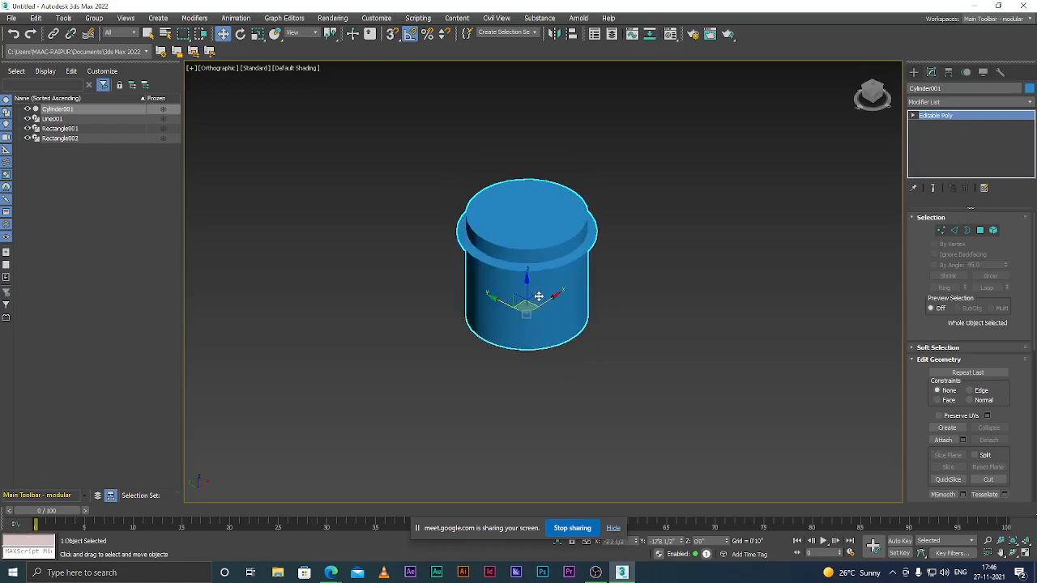
pyautogui.scroll(-3, 554, 269)
pyautogui.scroll(1, 547, 269)
pyautogui.scroll(2, 508, 292)
pyautogui.scroll(-3, 518, 294)
pyautogui.scroll(3, 540, 300)
pyautogui.scroll(1, 470, 265)
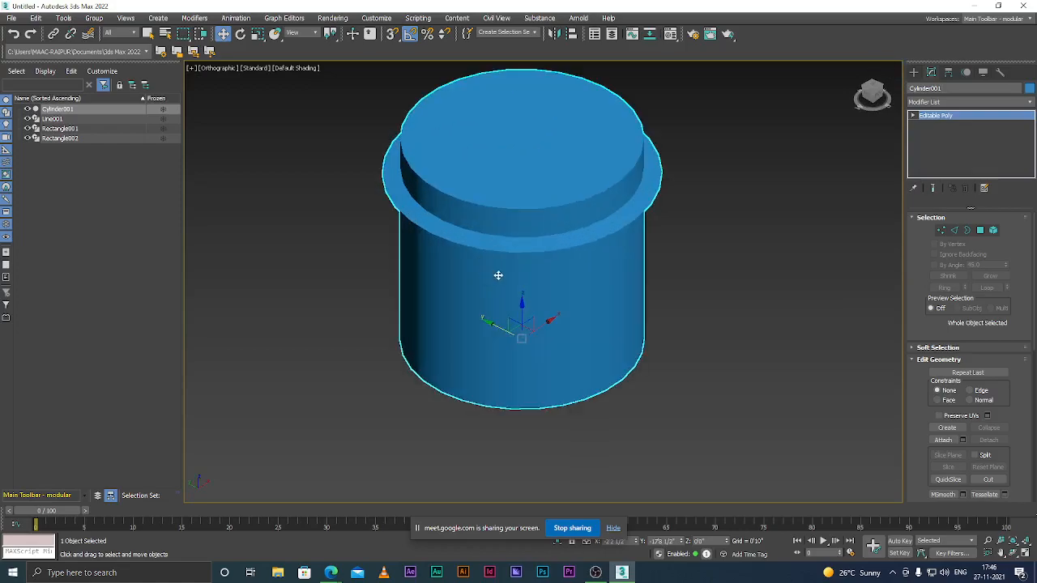
pyautogui.scroll(-4, 493, 275)
pyautogui.scroll(5, 535, 288)
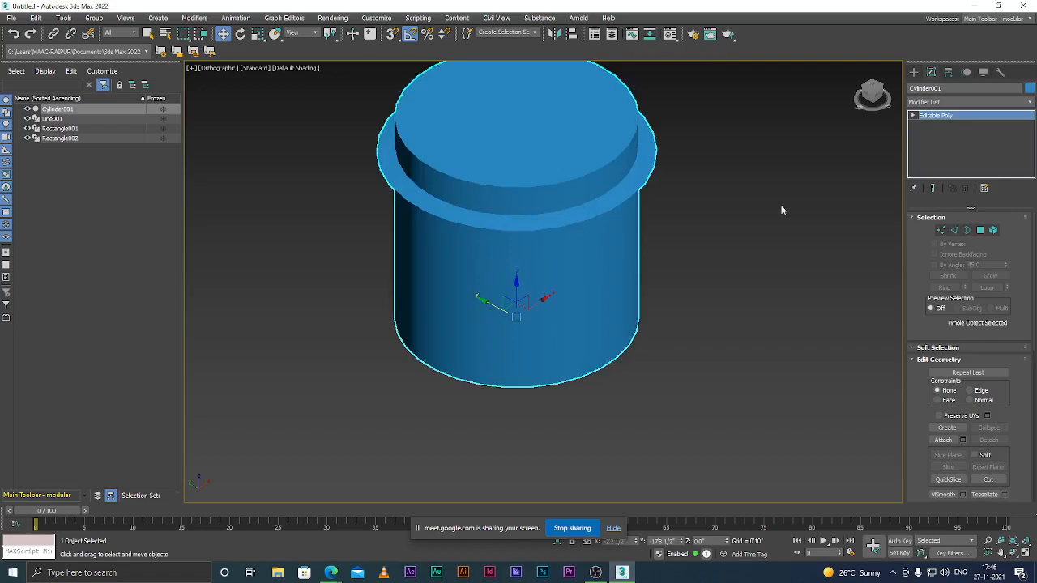
# Step: Add an FFD(cyl) modifier to the blue cylinder and enter its Control Points level
pyautogui.click(940, 102)
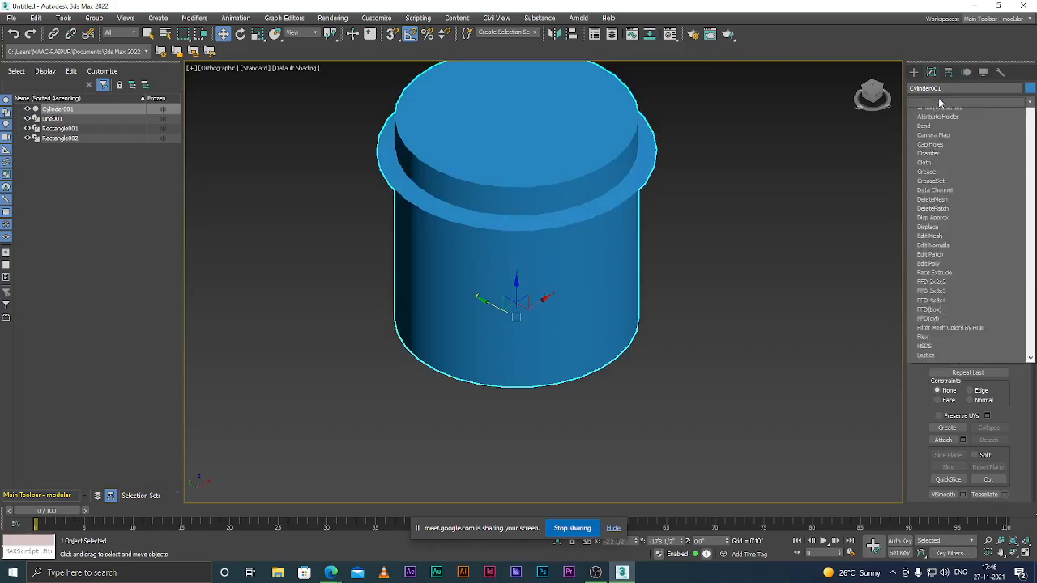
pyautogui.press('f')
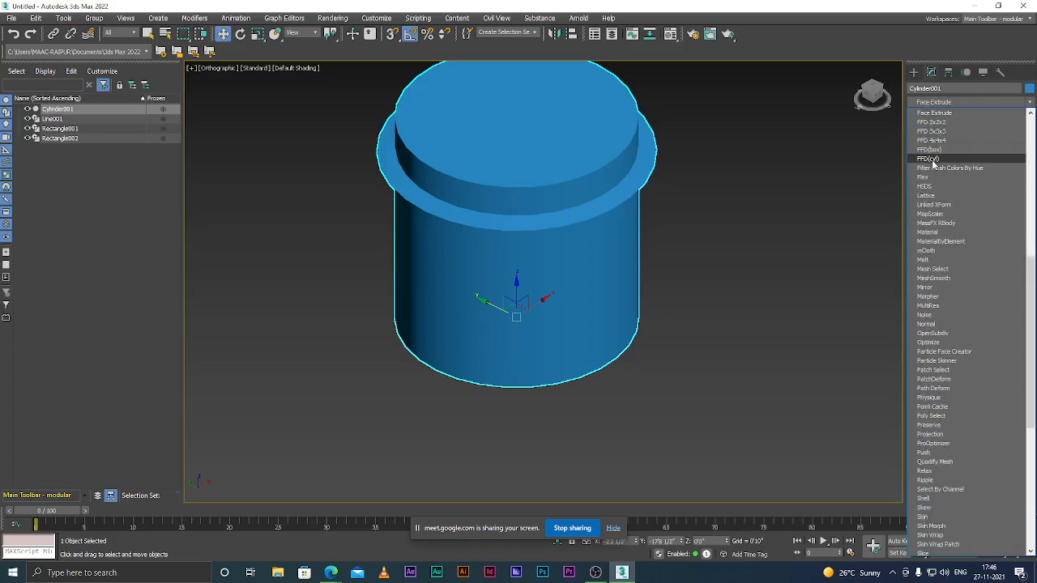
pyautogui.click(931, 159)
pyautogui.scroll(-5, 541, 314)
pyautogui.keyDown('alt'); pyautogui.moveTo(522, 304); pyautogui.dragTo(681, 324, button='middle'); pyautogui.keyUp('alt')
pyautogui.click(924, 116)
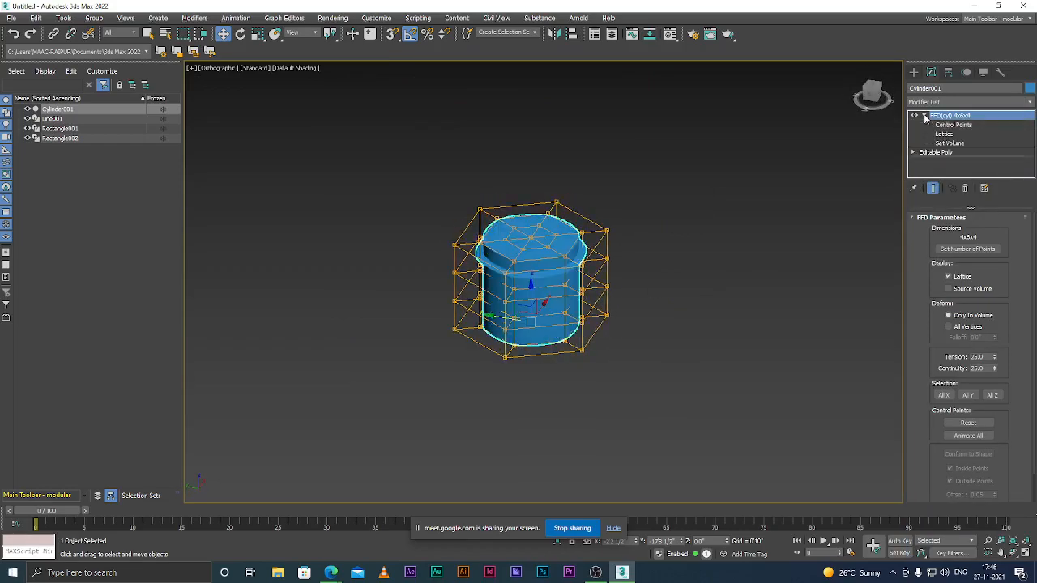
pyautogui.click(953, 124)
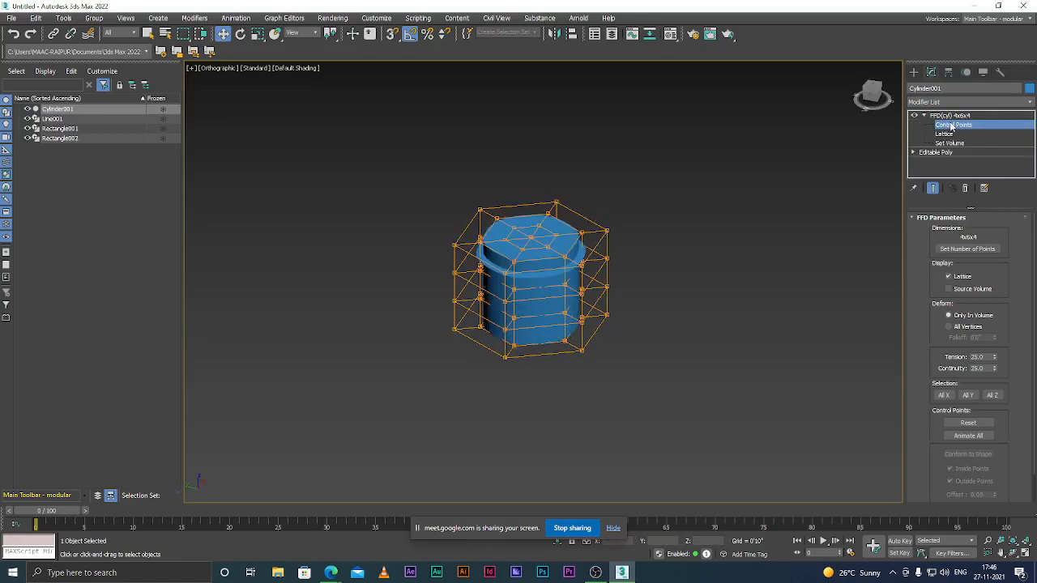
# Step: Raise the central control point on the cylinder's top face along Z to form a pointed peak
pyautogui.scroll(5, 535, 239)
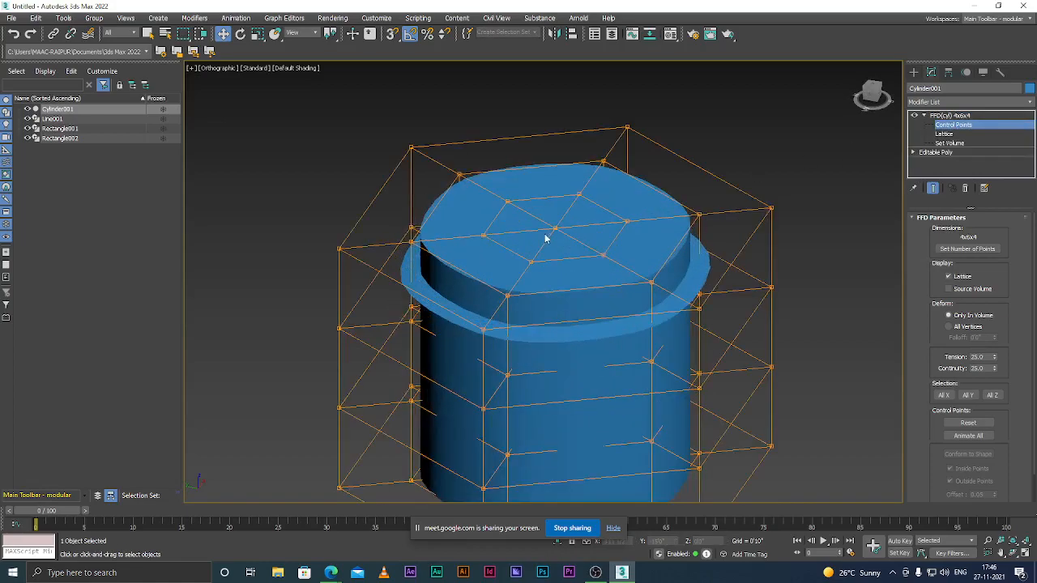
pyautogui.click(555, 228)
pyautogui.moveTo(555, 196); pyautogui.dragTo(574, 144)
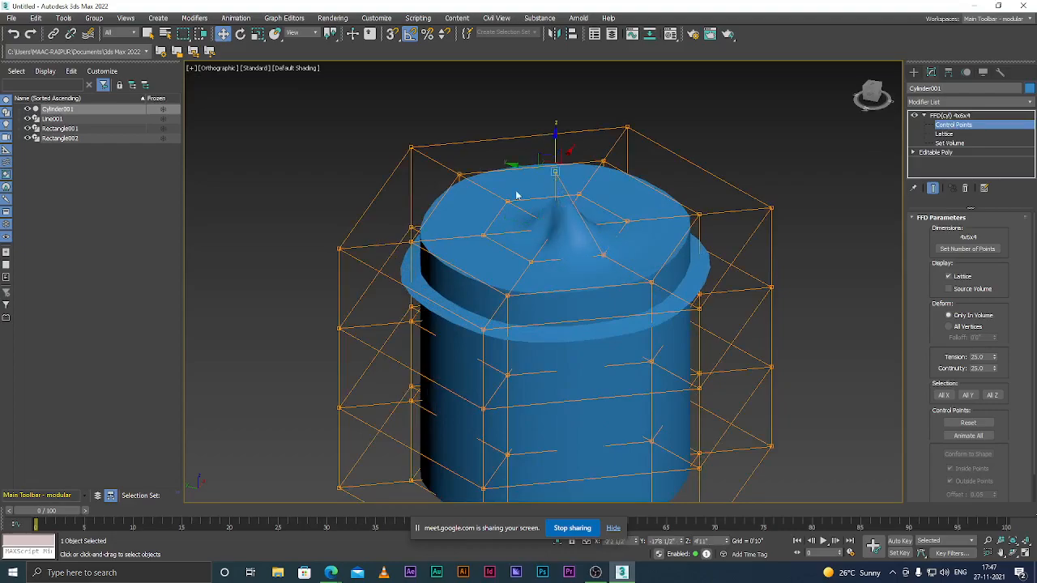
pyautogui.scroll(-5, 455, 241)
pyautogui.scroll(5, 532, 231)
pyautogui.scroll(-4, 520, 236)
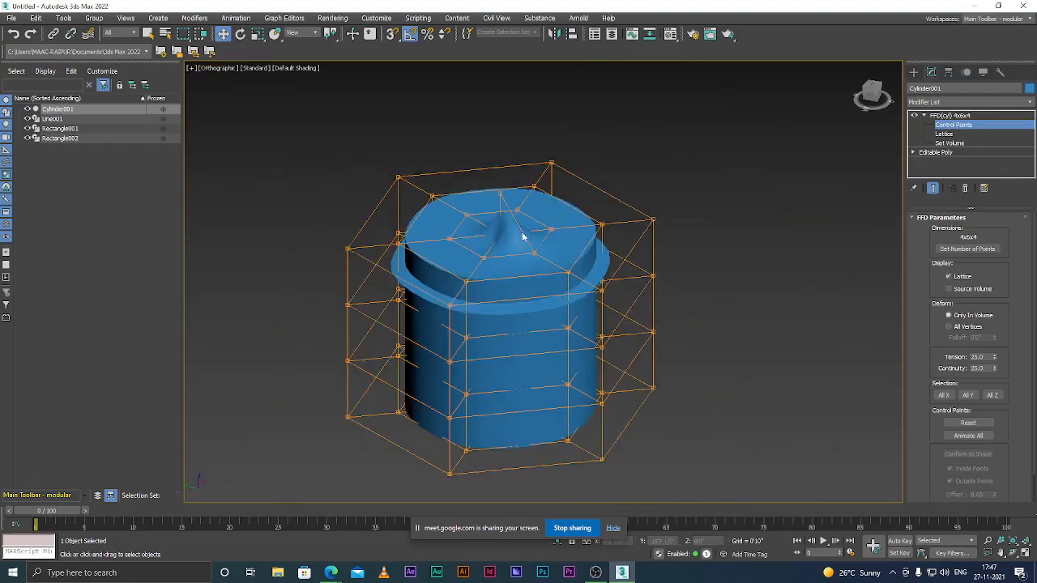
pyautogui.scroll(3, 624, 232)
# Step: Pull an outer top control point, its neighbouring rim point and a lower outer point outward along Y on one side of the cylinder
pyautogui.click(669, 213)
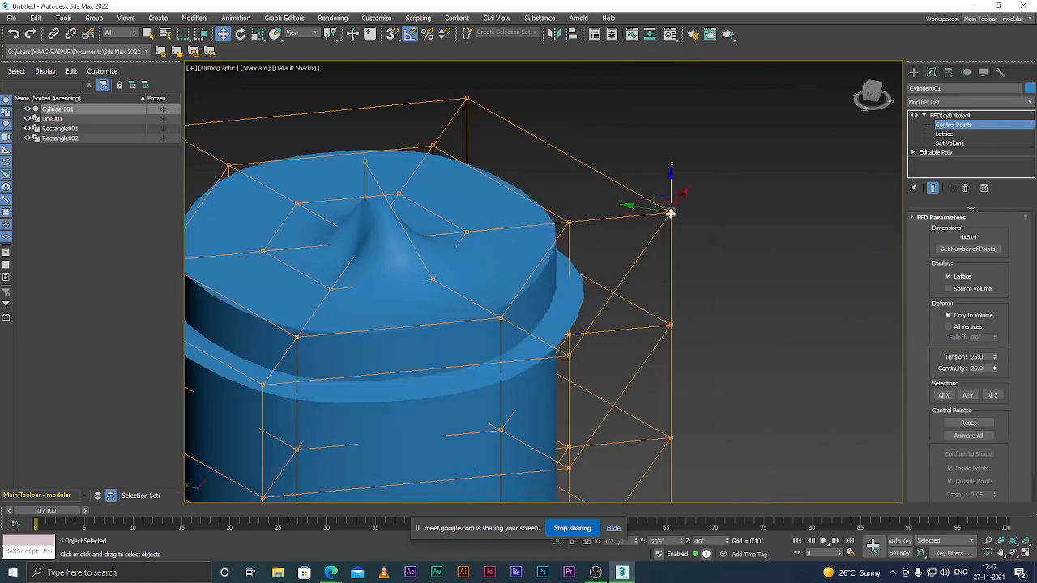
pyautogui.moveTo(643, 217); pyautogui.dragTo(788, 233)
pyautogui.click(568, 222)
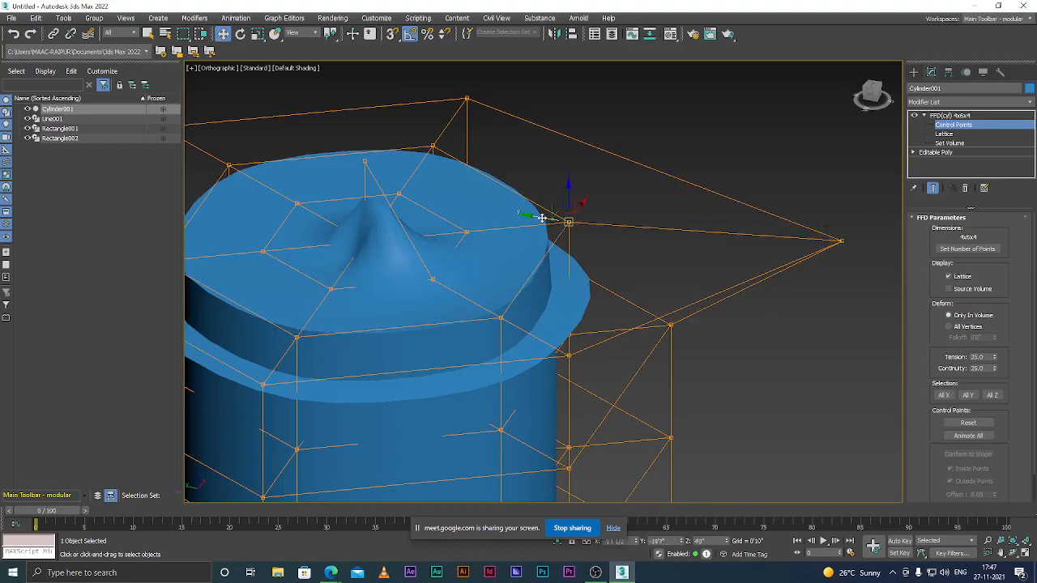
pyautogui.moveTo(541, 215); pyautogui.dragTo(659, 218)
pyautogui.scroll(-3, 577, 235)
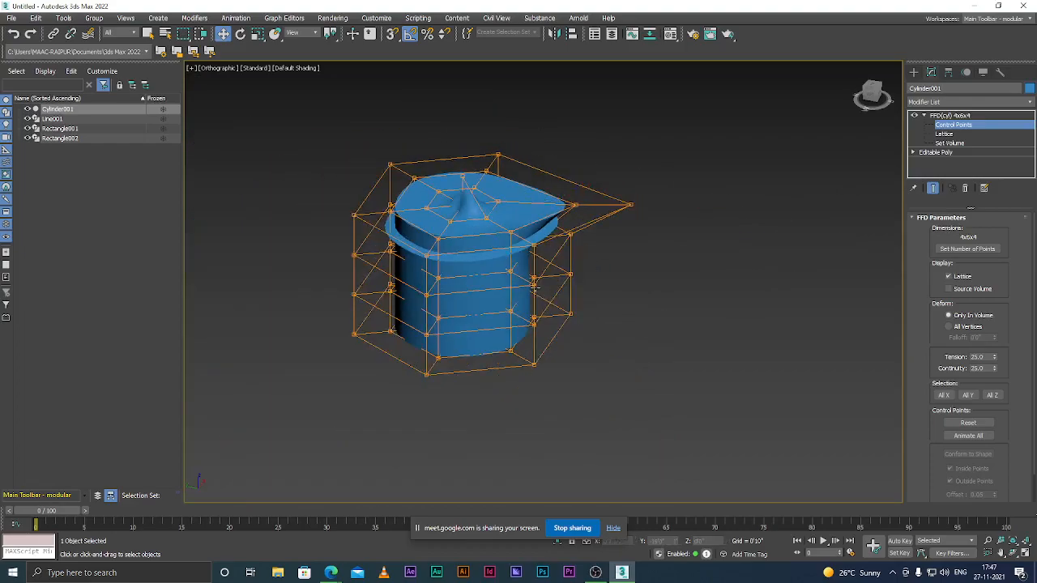
pyautogui.click(584, 267)
pyautogui.moveTo(565, 267); pyautogui.dragTo(649, 281)
pyautogui.scroll(5, 429, 251)
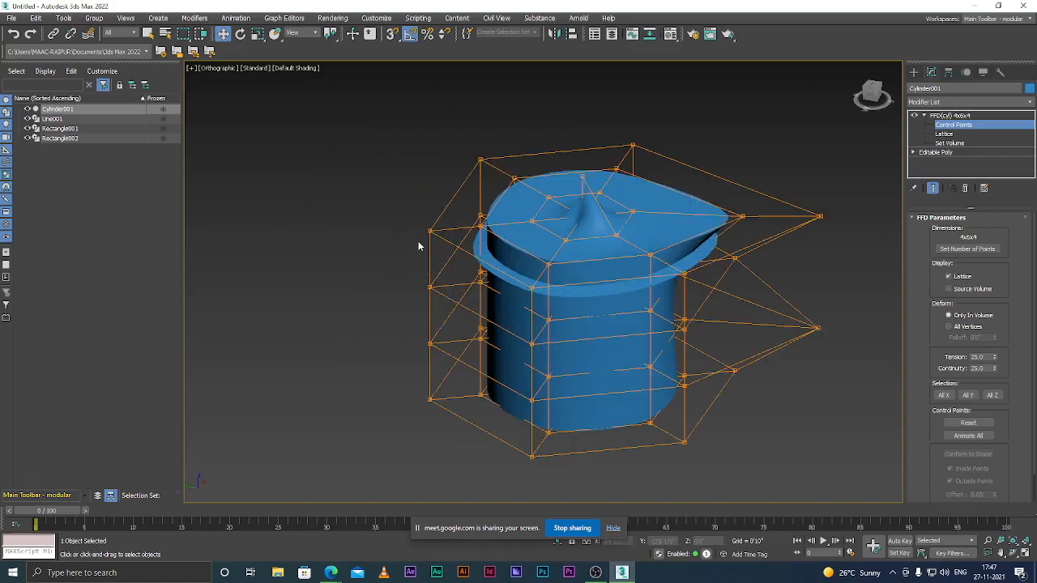
# Step: Pull one outer lattice control point outward along Y on the opposite side of the cylinder and deselect it
pyautogui.moveTo(401, 207); pyautogui.dragTo(440, 361)
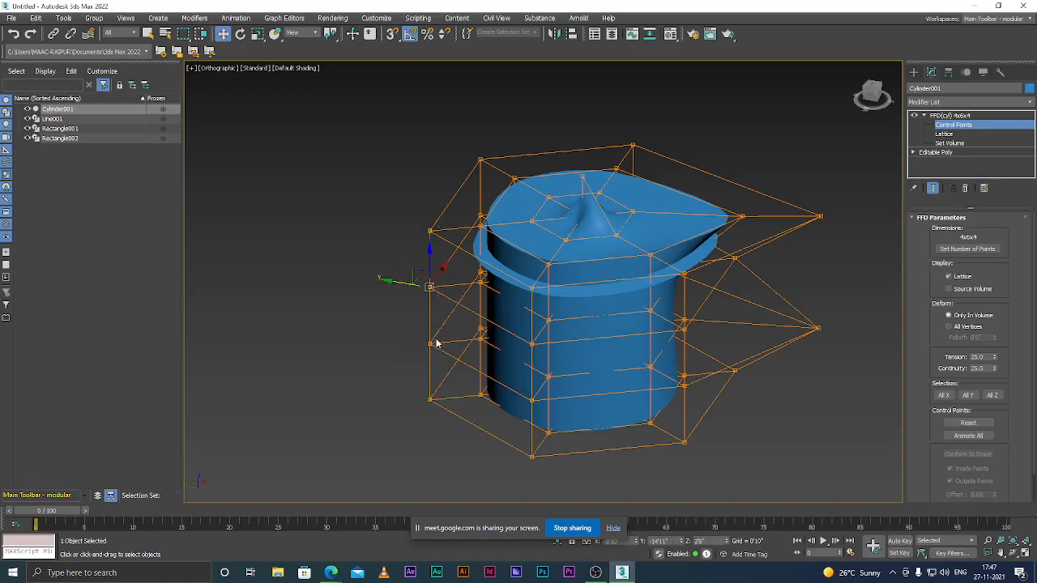
pyautogui.moveTo(400, 284); pyautogui.dragTo(353, 296)
pyautogui.click(367, 318)
pyautogui.keyDown('alt'); pyautogui.moveTo(597, 372); pyautogui.dragTo(523, 394, button='middle'); pyautogui.keyUp('alt')
pyautogui.scroll(-4, 584, 324)
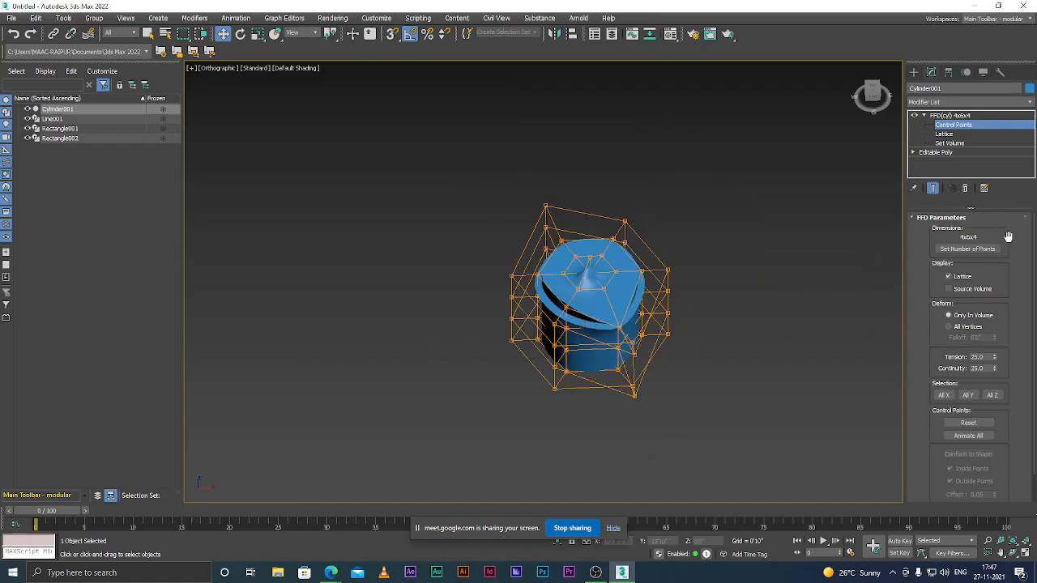
# Step: Set the cylinder's FFD lattice to 8 side, 4 radial and 4 height points and examine it from several views
pyautogui.click(967, 248)
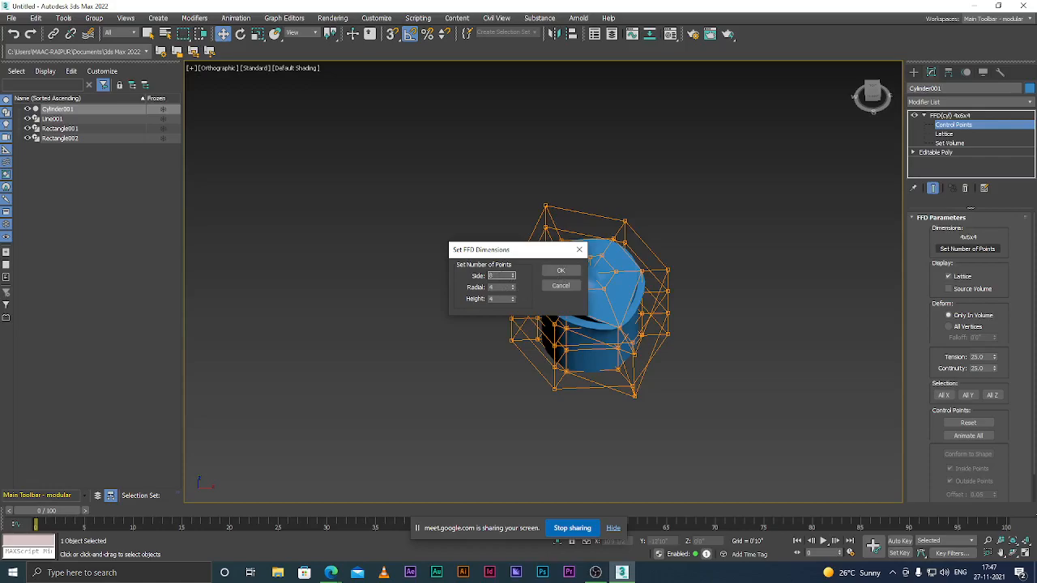
pyautogui.click(559, 272)
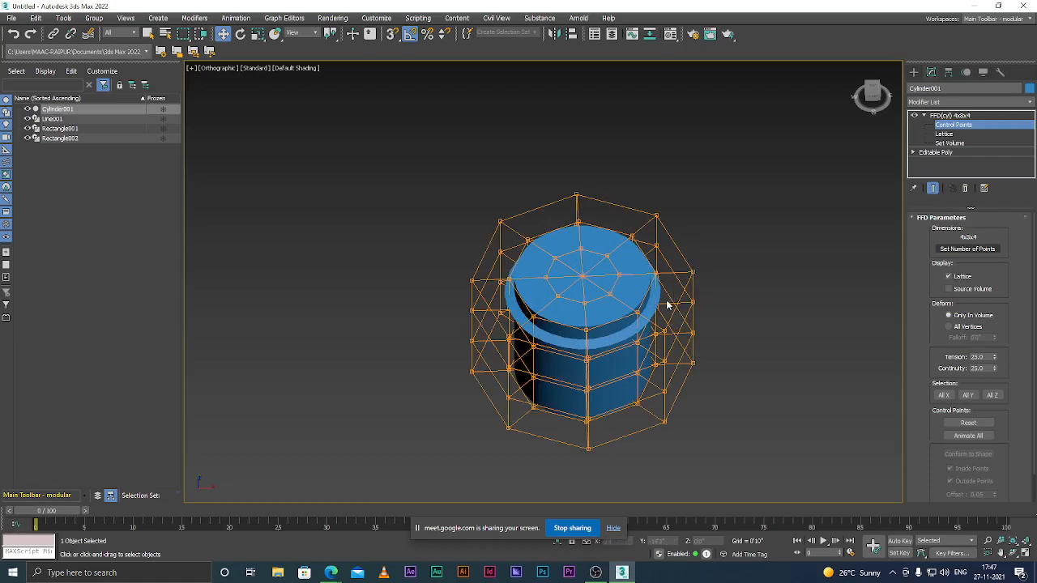
pyautogui.press('t')
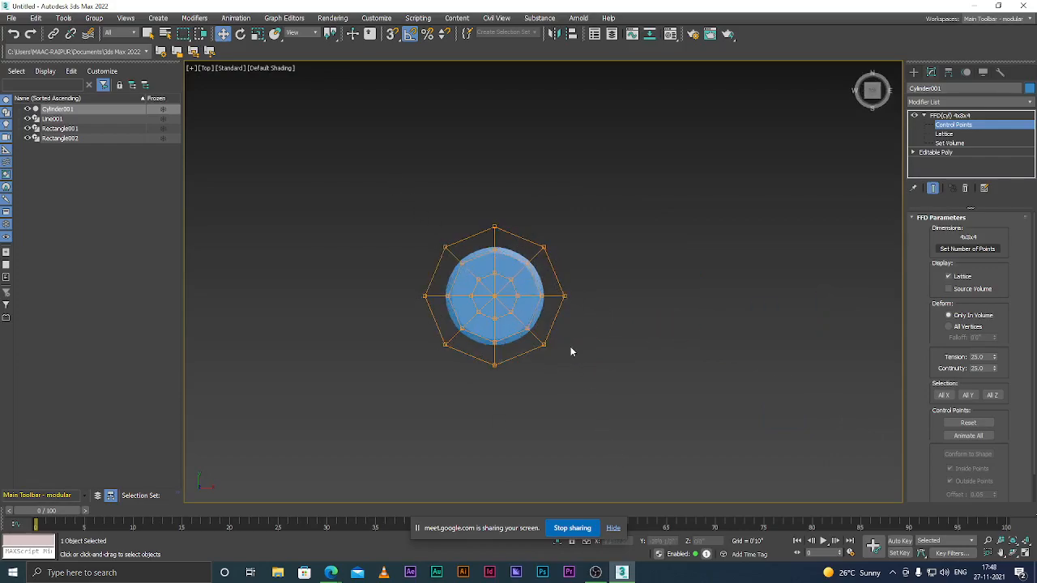
pyautogui.keyDown('alt'); pyautogui.moveTo(592, 419); pyautogui.dragTo(559, 331, button='middle'); pyautogui.keyUp('alt')
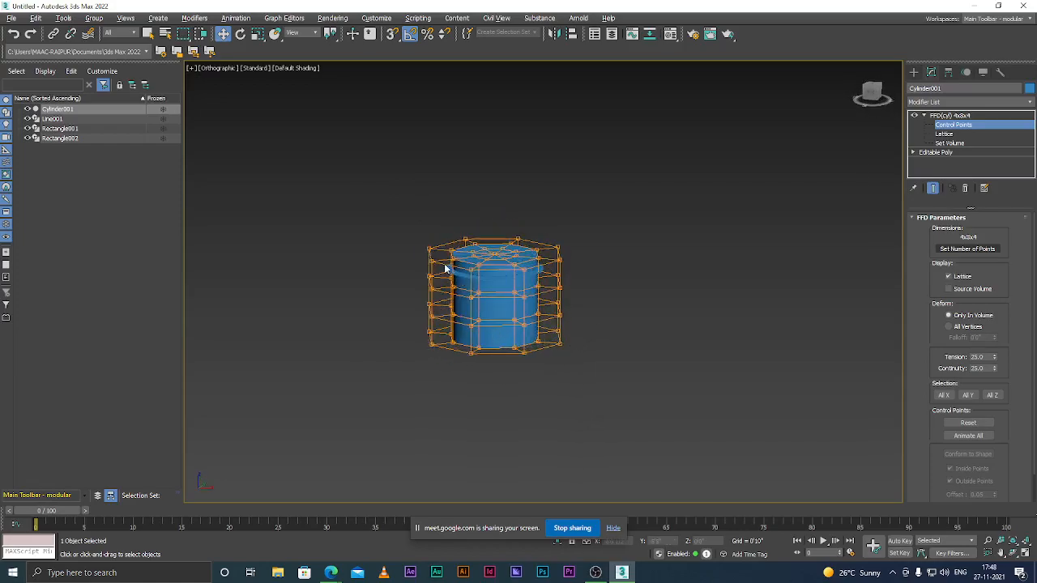
pyautogui.keyDown('alt'); pyautogui.moveTo(622, 353); pyautogui.dragTo(602, 408, button='middle'); pyautogui.keyUp('alt')
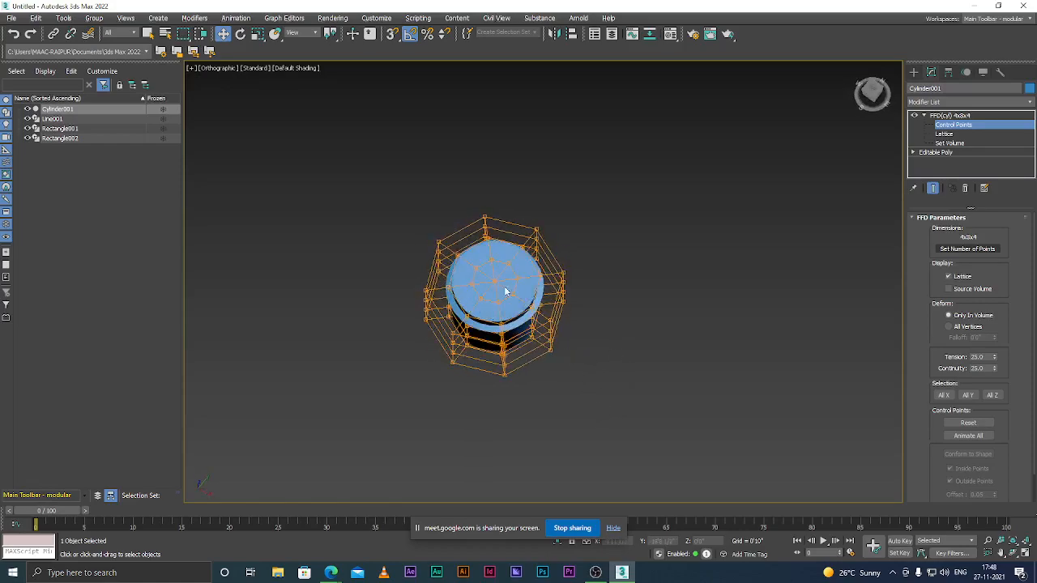
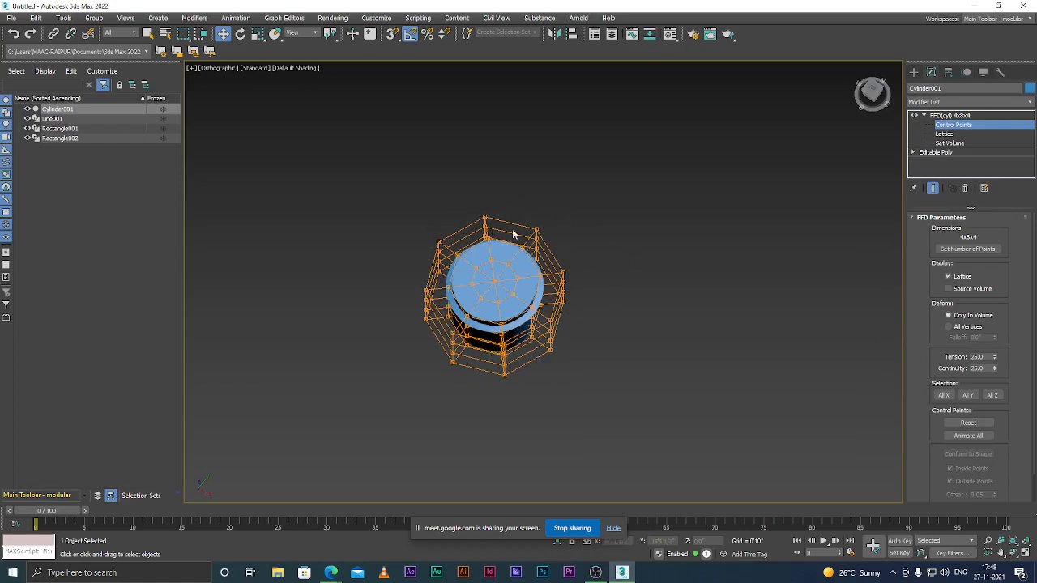
pyautogui.scroll(5, 475, 286)
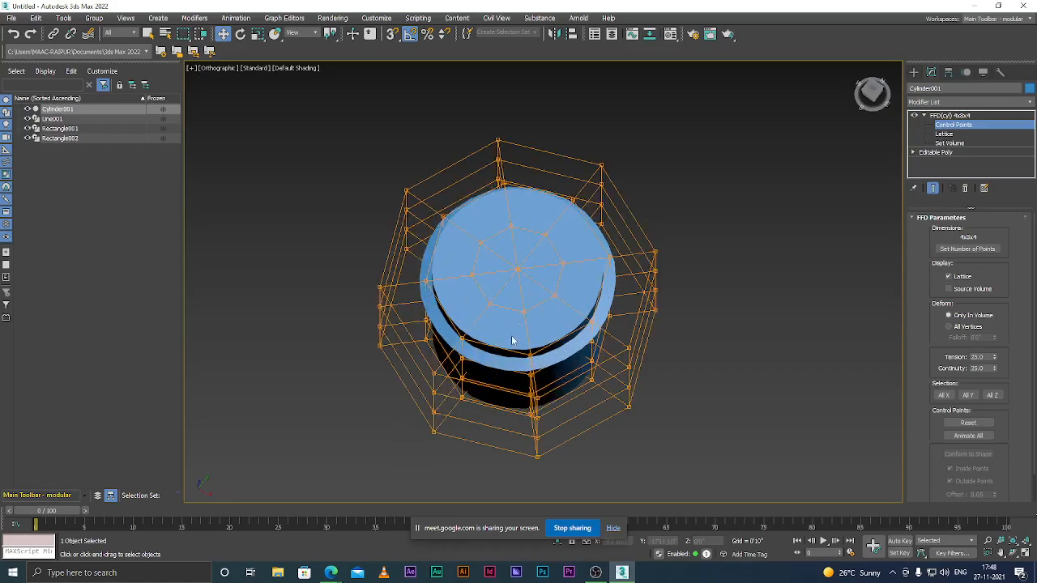
pyautogui.press('f')
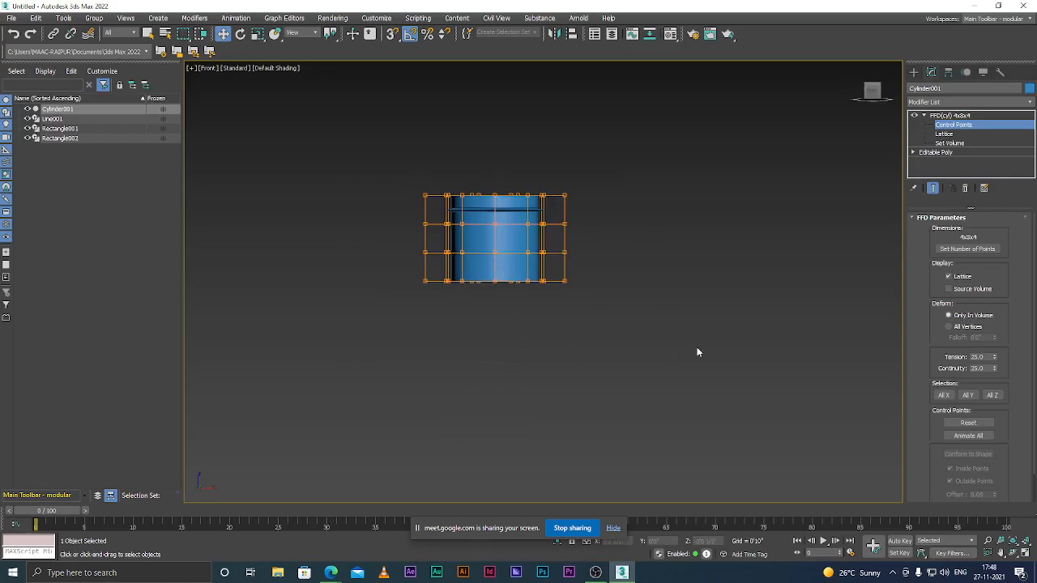
pyautogui.keyDown('alt'); pyautogui.moveTo(663, 358); pyautogui.dragTo(661, 401, button='middle'); pyautogui.keyUp('alt')
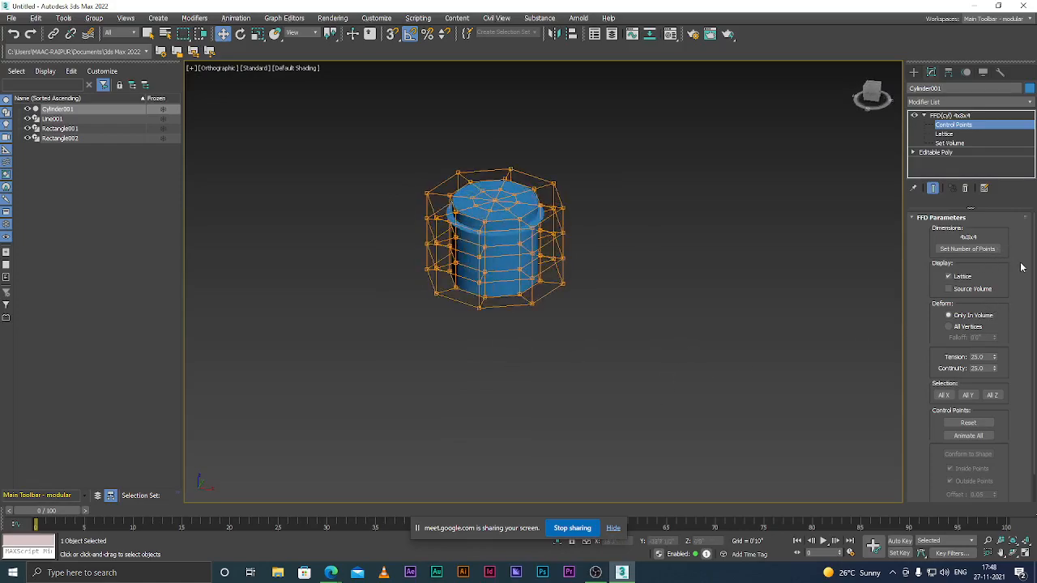
# Step: Leave the FFD Control Points level and deselect the cylinder
pyautogui.click(956, 116)
pyautogui.click(738, 274)
pyautogui.click(480, 209)
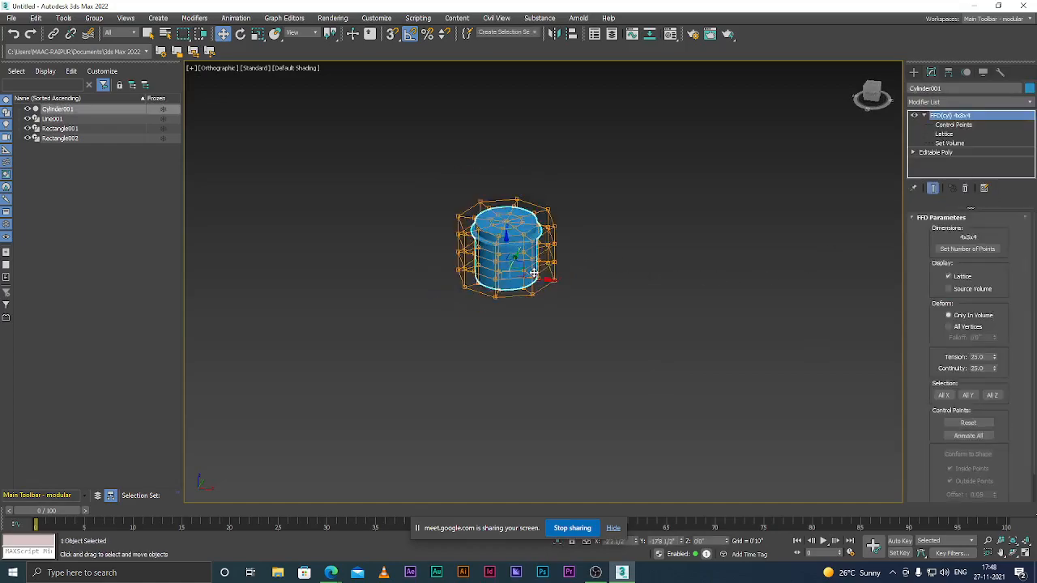
pyautogui.click(622, 292)
pyautogui.scroll(-8, 622, 291)
pyautogui.scroll(3, 605, 319)
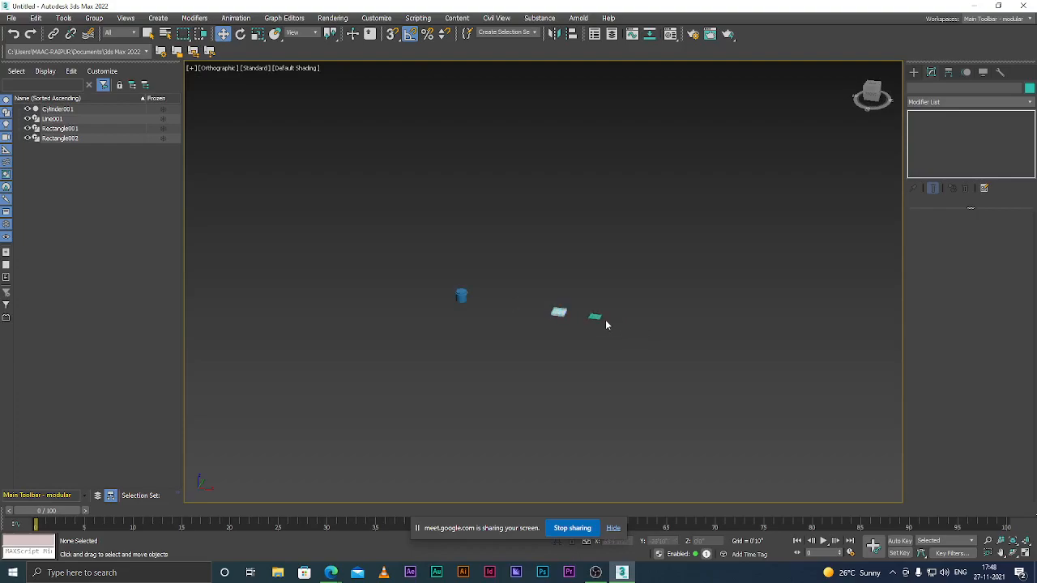
# Step: Look through the geometry creation categories and return to the spline shape tools
pyautogui.click(913, 72)
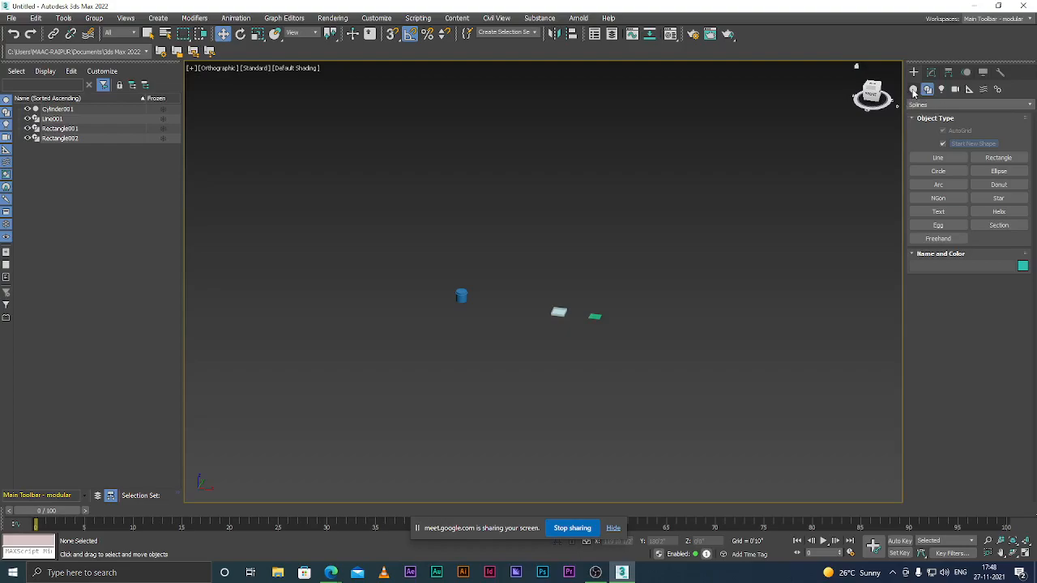
pyautogui.click(914, 91)
pyautogui.click(934, 105)
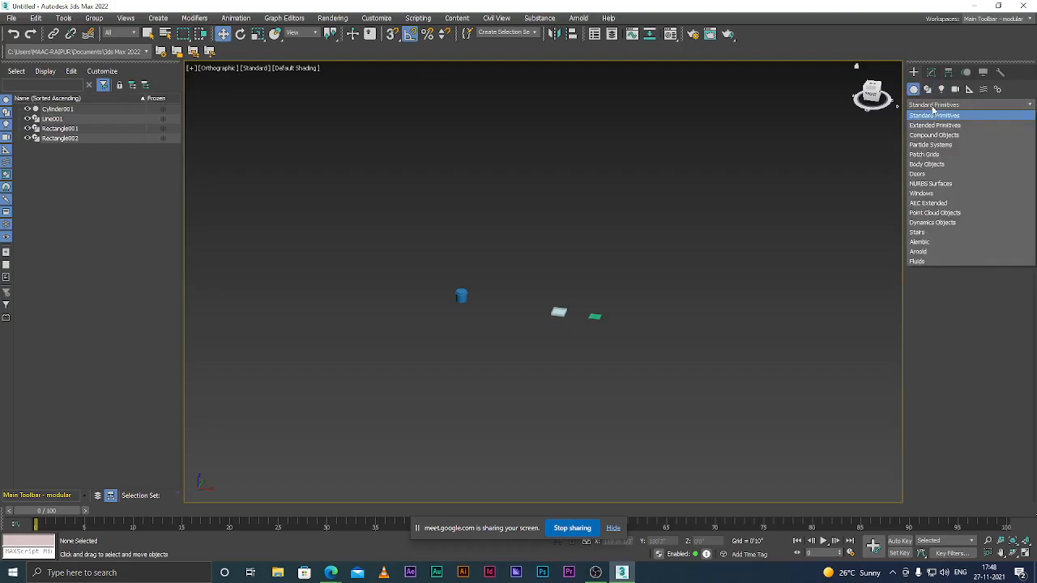
pyautogui.click(916, 95)
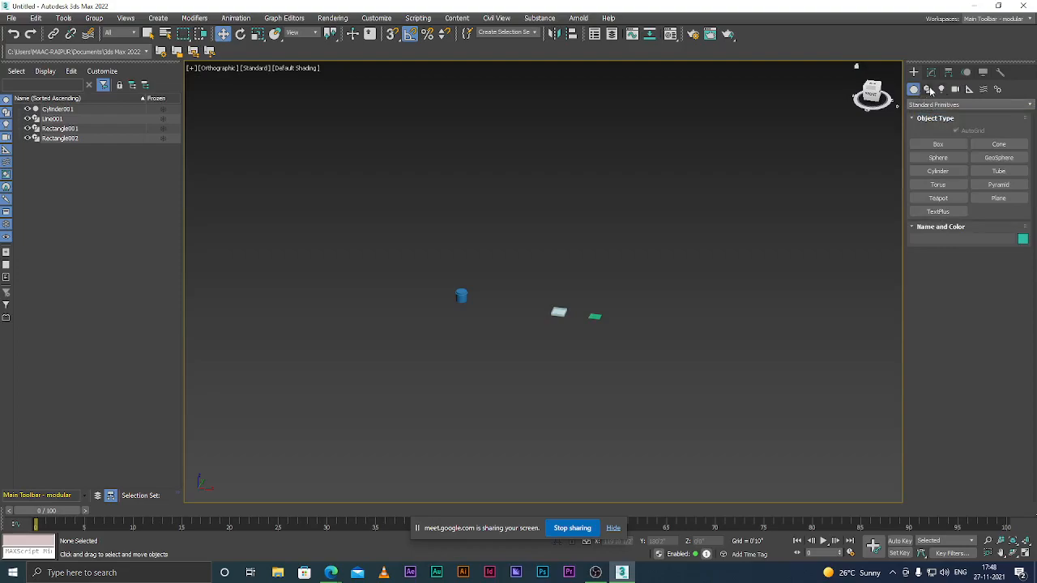
pyautogui.click(928, 89)
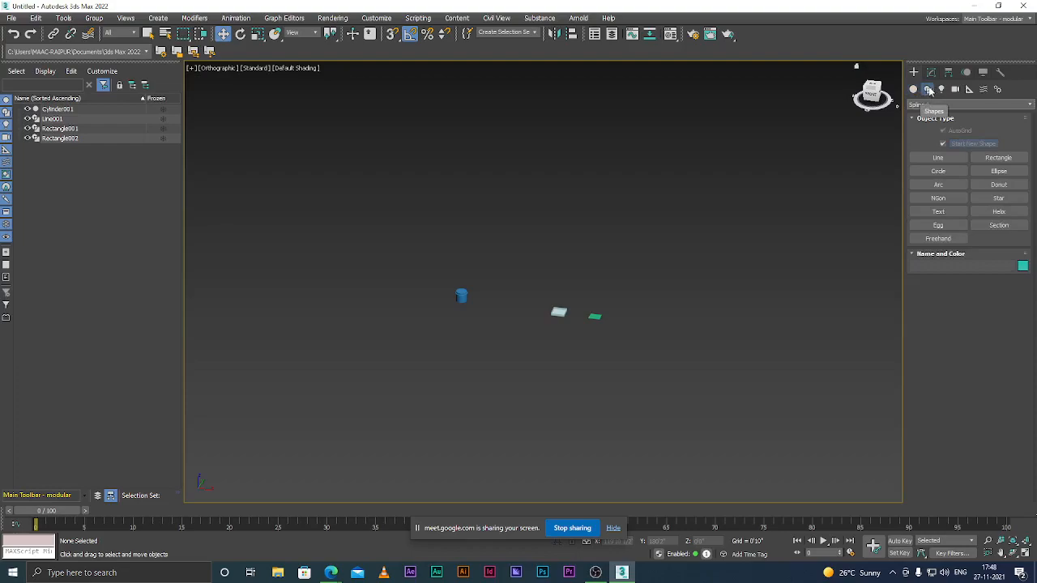
# Step: Draw a six-point star beside the green slab in Top view, with radii of about 1'8 1/2" and 1'5"
pyautogui.click(996, 199)
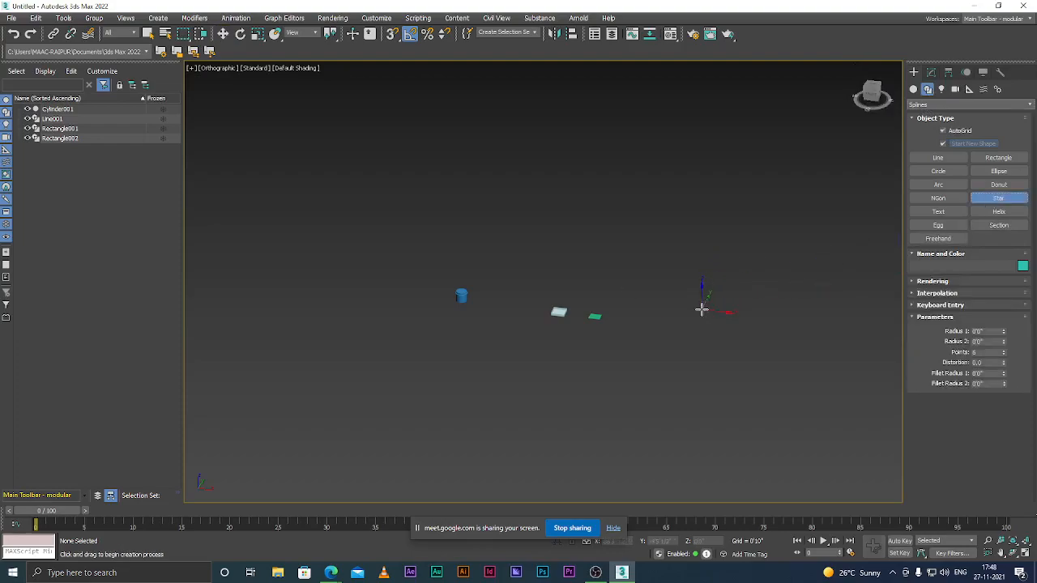
pyautogui.press('t')
pyautogui.scroll(-5, 553, 321)
pyautogui.scroll(2, 669, 361)
pyautogui.scroll(8, 648, 354)
pyautogui.scroll(-4, 543, 300)
pyautogui.scroll(2, 563, 281)
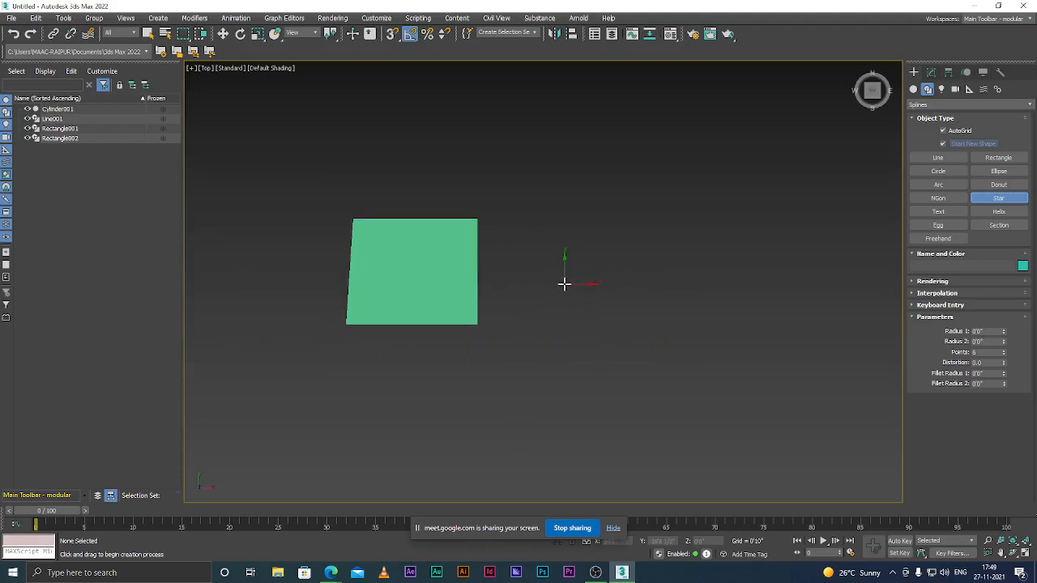
pyautogui.moveTo(584, 278); pyautogui.dragTo(594, 228)
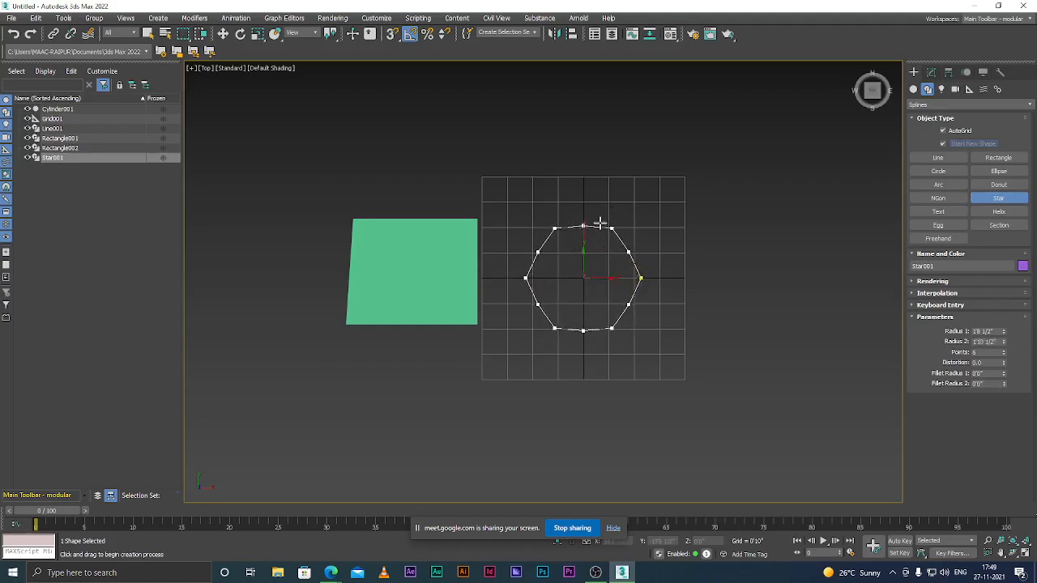
pyautogui.click(596, 236)
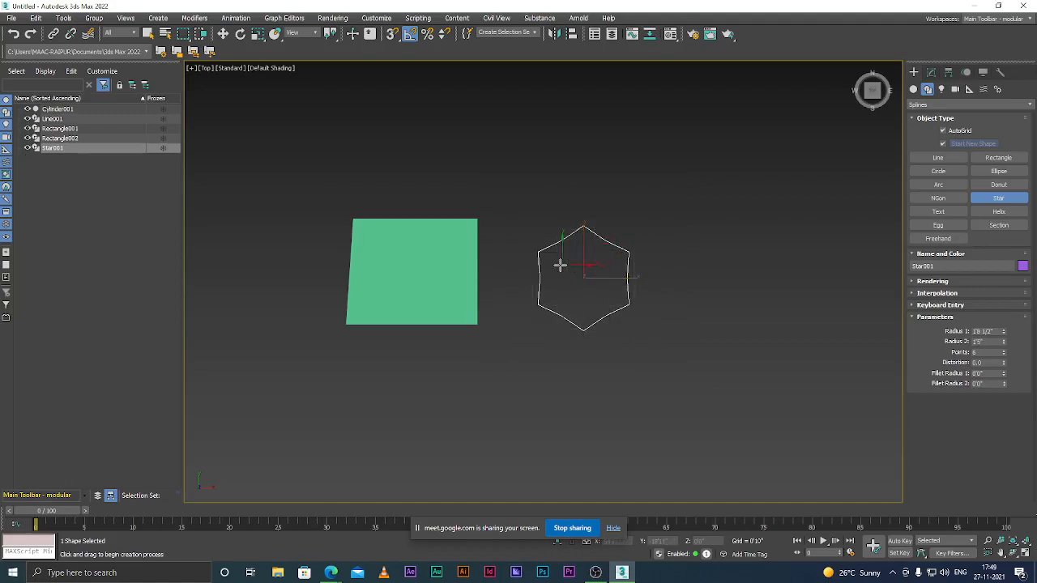
# Step: Set the star's Radius 1 to 2'1" and Radius 2 to 1'8"
pyautogui.scroll(2, 584, 257)
pyautogui.scroll(-2, 597, 261)
pyautogui.scroll(2, 597, 261)
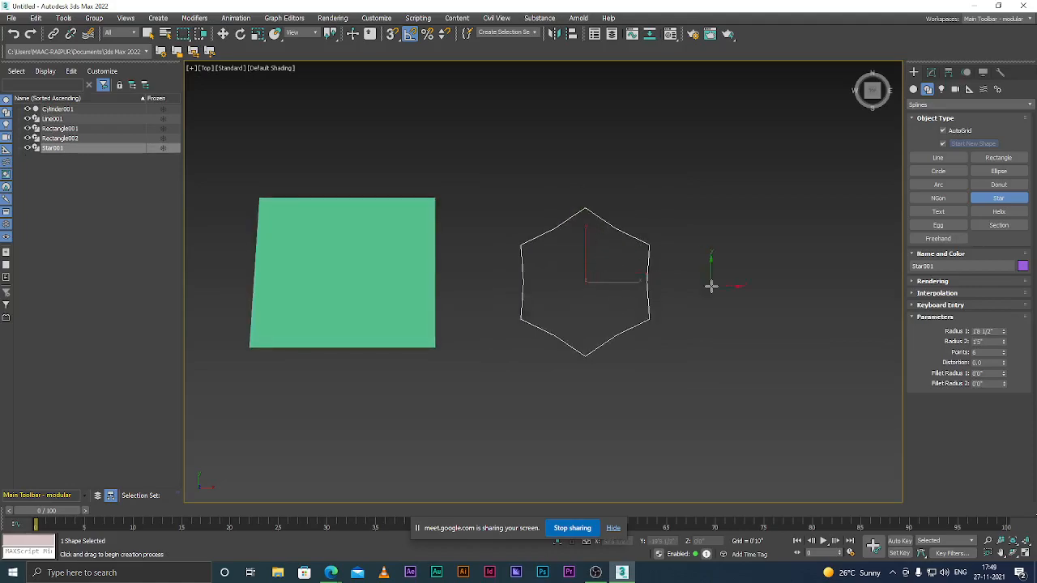
pyautogui.moveTo(1004, 331); pyautogui.dragTo(1004, 301)
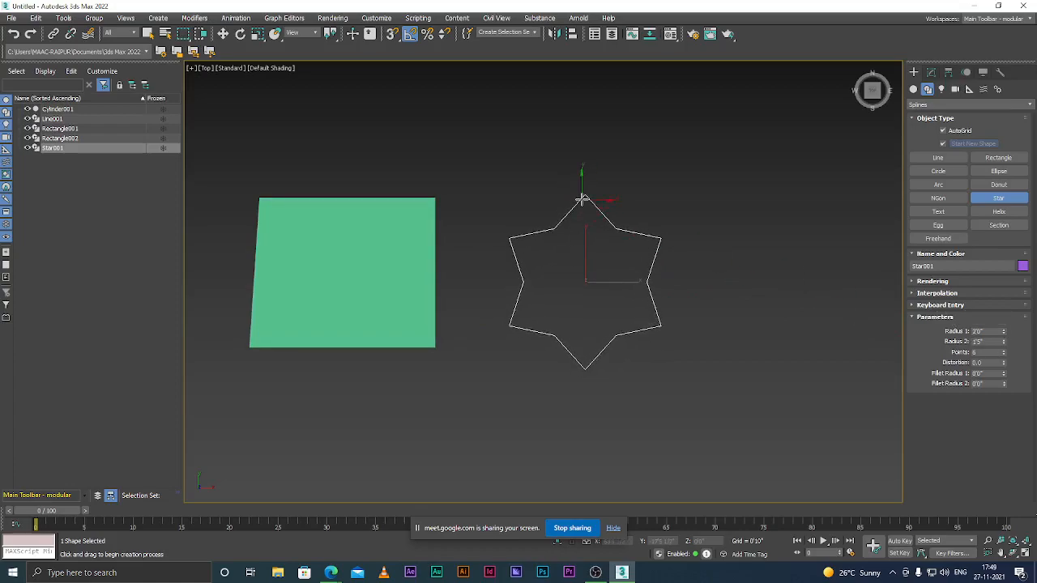
pyautogui.moveTo(1004, 332); pyautogui.dragTo(1007, 331)
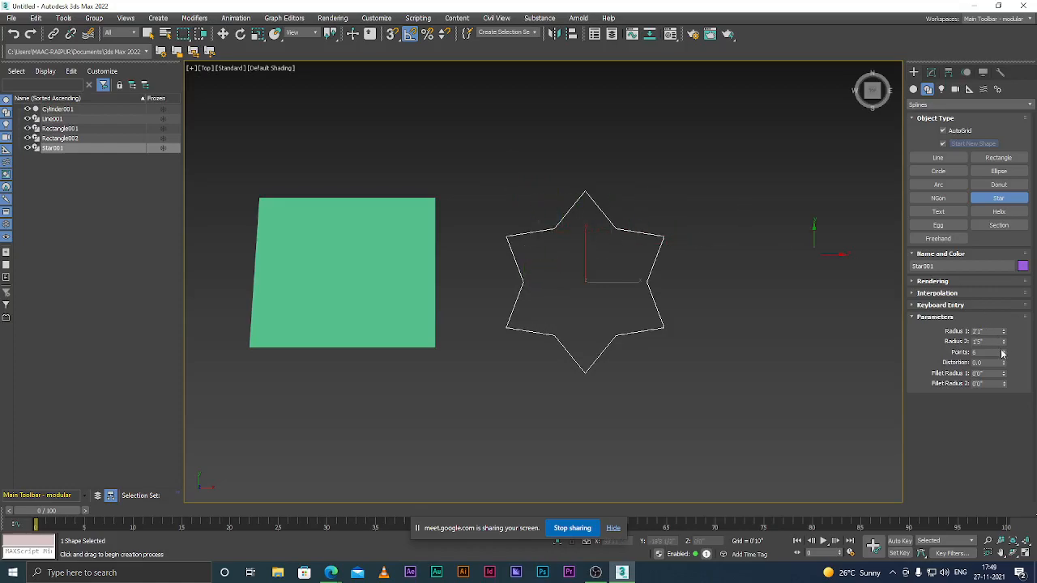
pyautogui.moveTo(1004, 342)
pyautogui.mouseDown()
pyautogui.moveTo(1008, 296)
pyautogui.moveTo(1004, 336)
pyautogui.mouseUp()
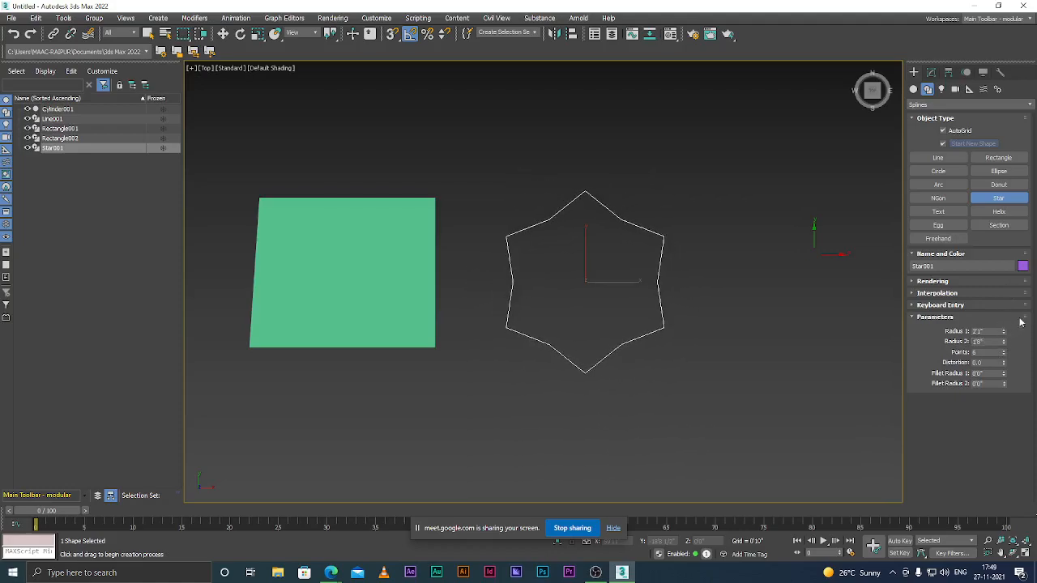
pyautogui.scroll(-3, 570, 204)
pyautogui.scroll(3, 572, 205)
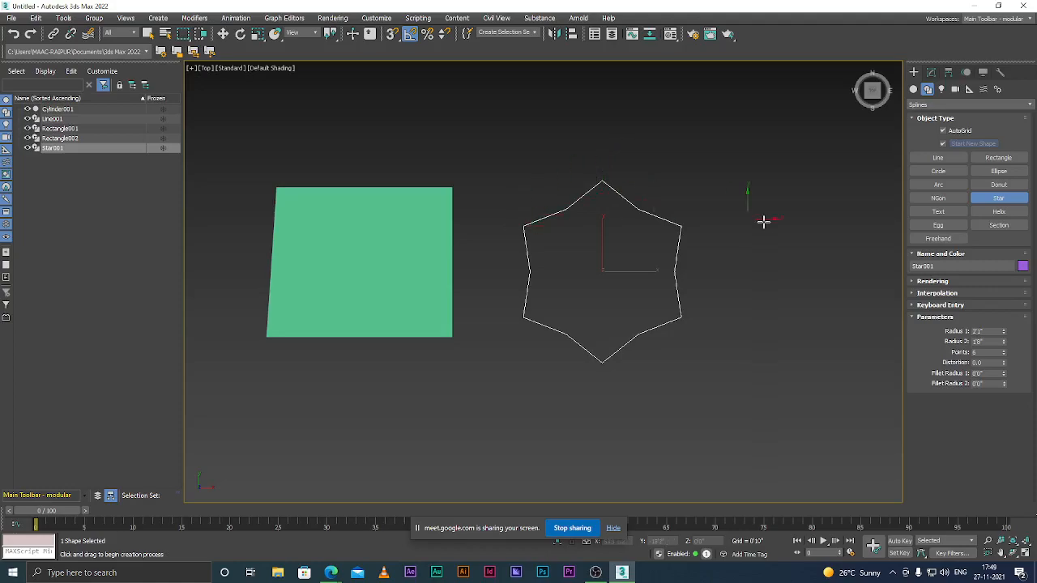
# Step: Try 10 points on the star and settle on 7
pyautogui.click(1004, 353)
pyautogui.click(1004, 353)
pyautogui.click(1003, 353)
pyautogui.click(1003, 352)
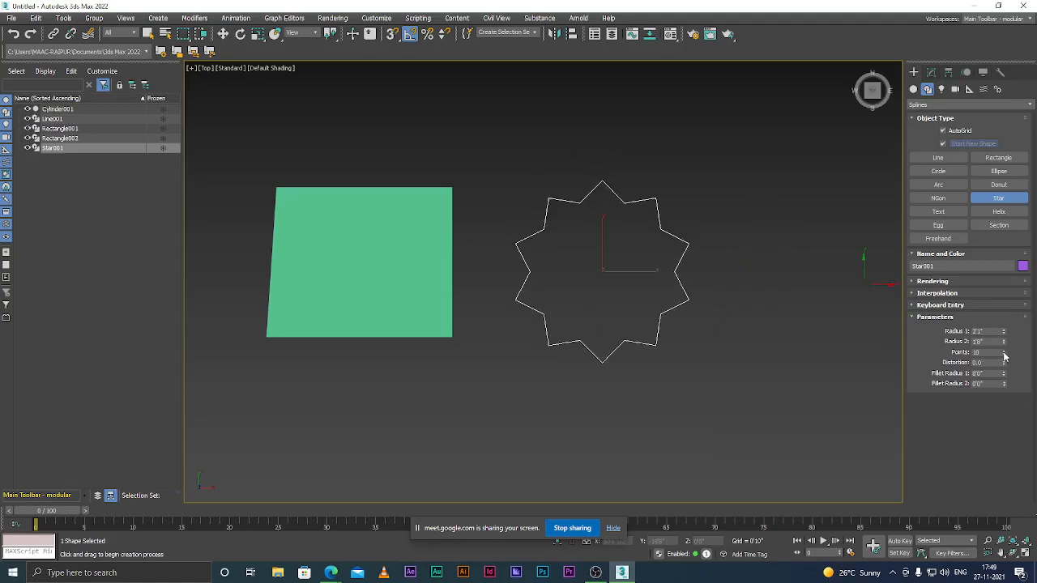
pyautogui.click(1005, 357)
pyautogui.click(1005, 357)
pyautogui.click(1004, 357)
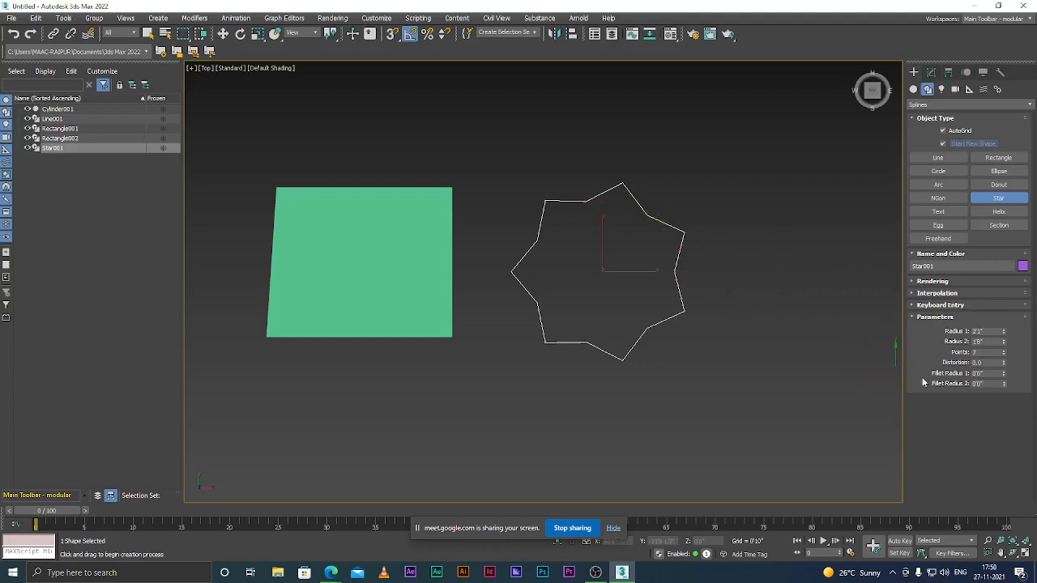
# Step: Try adjusting the star's distortion value
pyautogui.moveTo(1004, 365); pyautogui.dragTo(1006, 369)
pyautogui.click(993, 363)
pyautogui.scroll(3, 630, 292)
pyautogui.scroll(-6, 609, 168)
pyautogui.scroll(4, 610, 183)
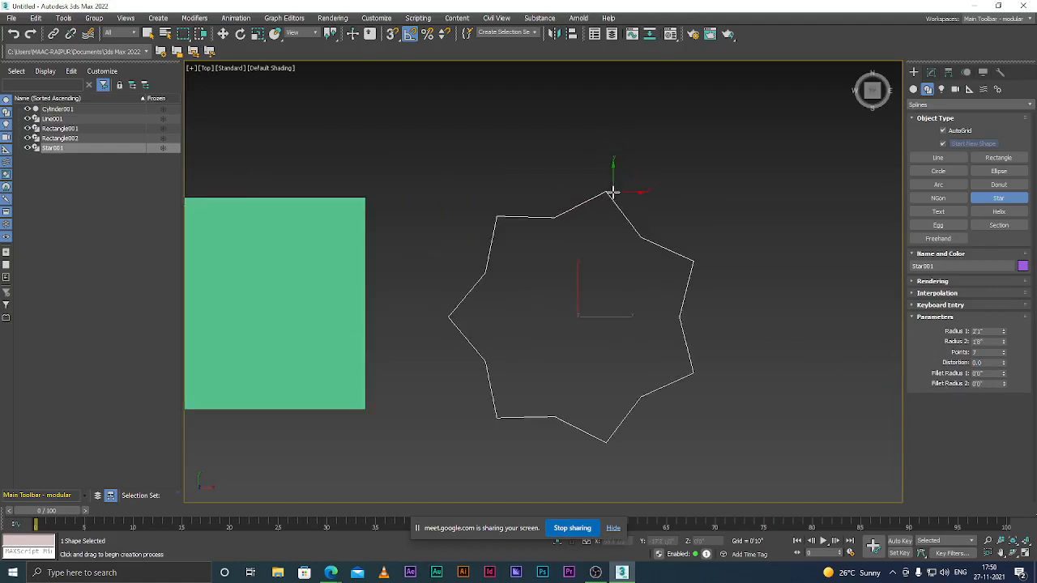
# Step: Round the star's outer tips by setting Fillet Radius 1 to 0'1"
pyautogui.scroll(3, 600, 189)
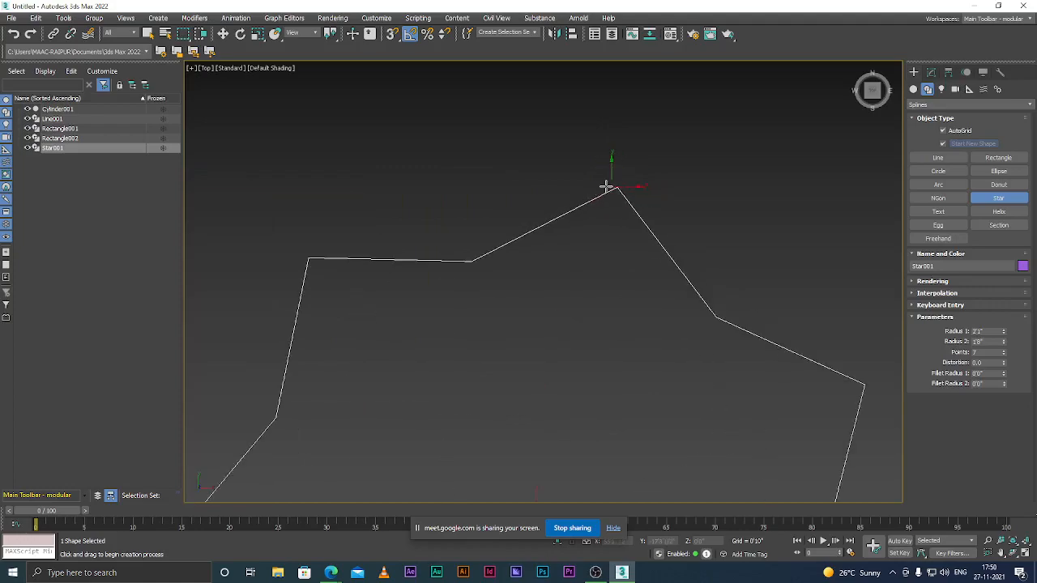
pyautogui.scroll(-2, 614, 186)
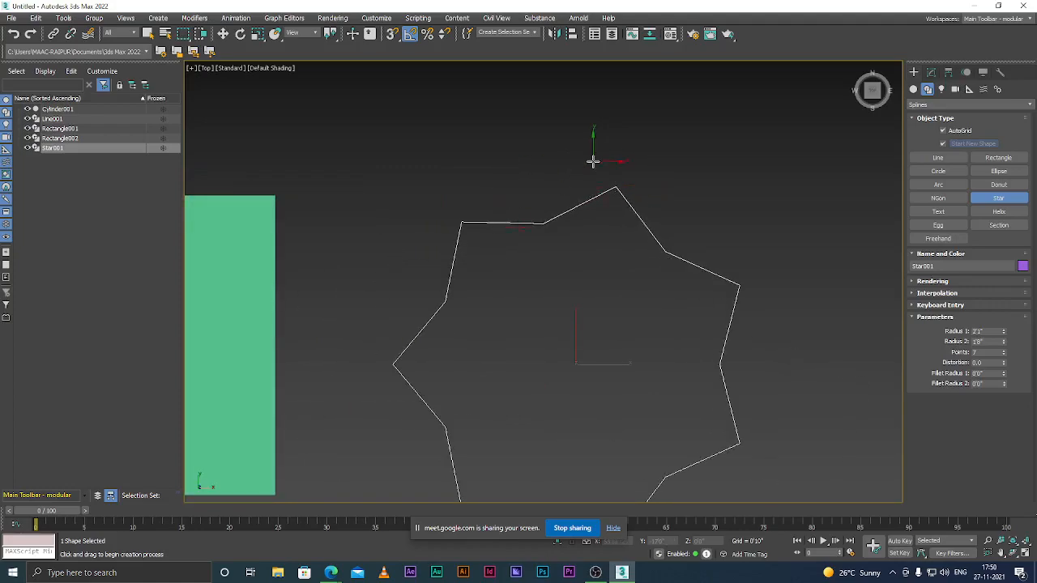
pyautogui.scroll(-3, 599, 174)
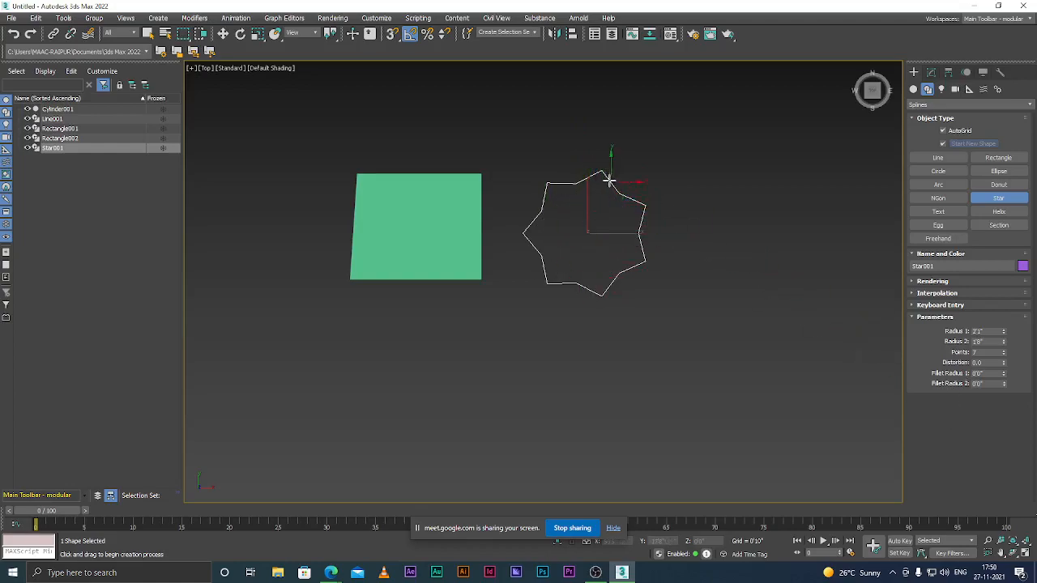
pyautogui.scroll(5, 604, 166)
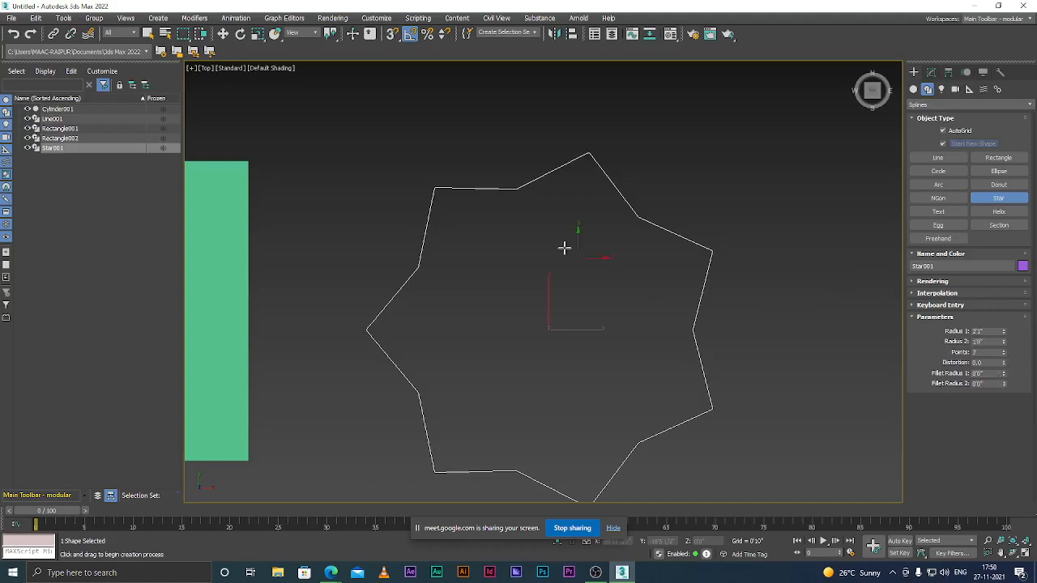
pyautogui.scroll(4, 582, 161)
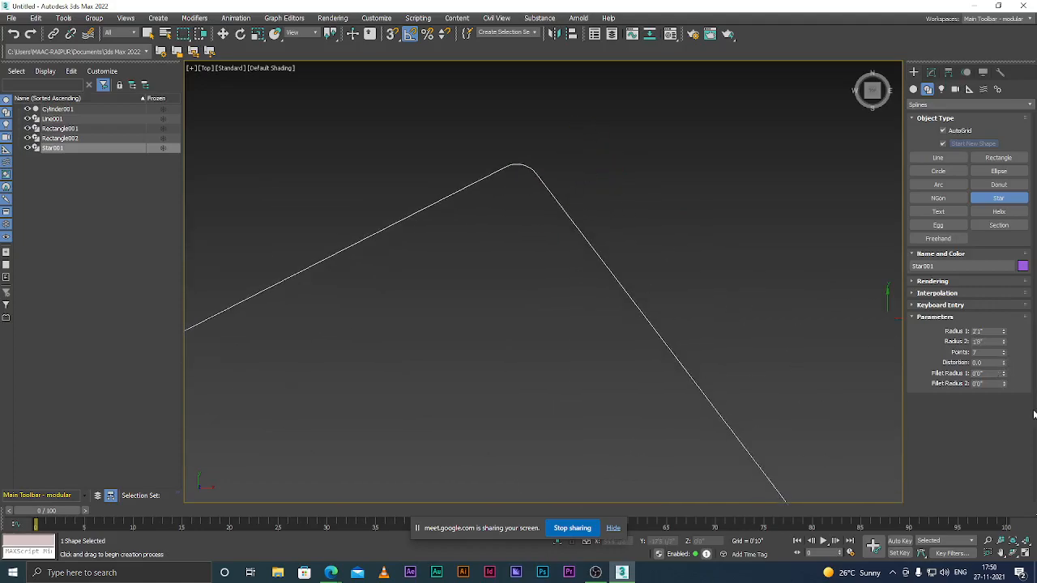
pyautogui.moveTo(1004, 375); pyautogui.dragTo(12, 302)
pyautogui.scroll(-5, 470, 286)
pyautogui.scroll(5, 451, 308)
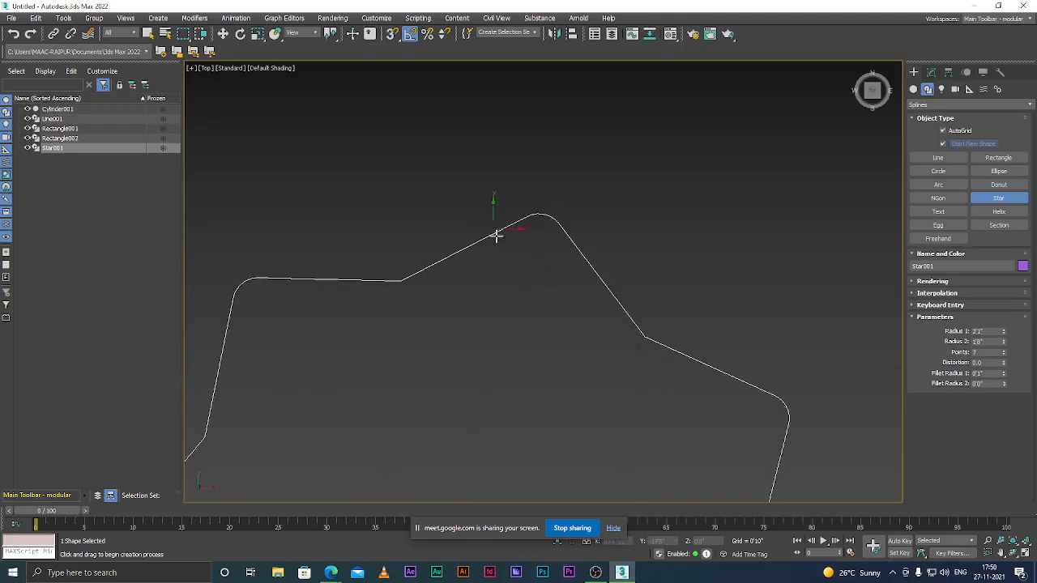
# Step: Round the star's inner corners by increasing Fillet Radius 2 to 0'6"
pyautogui.scroll(5, 653, 353)
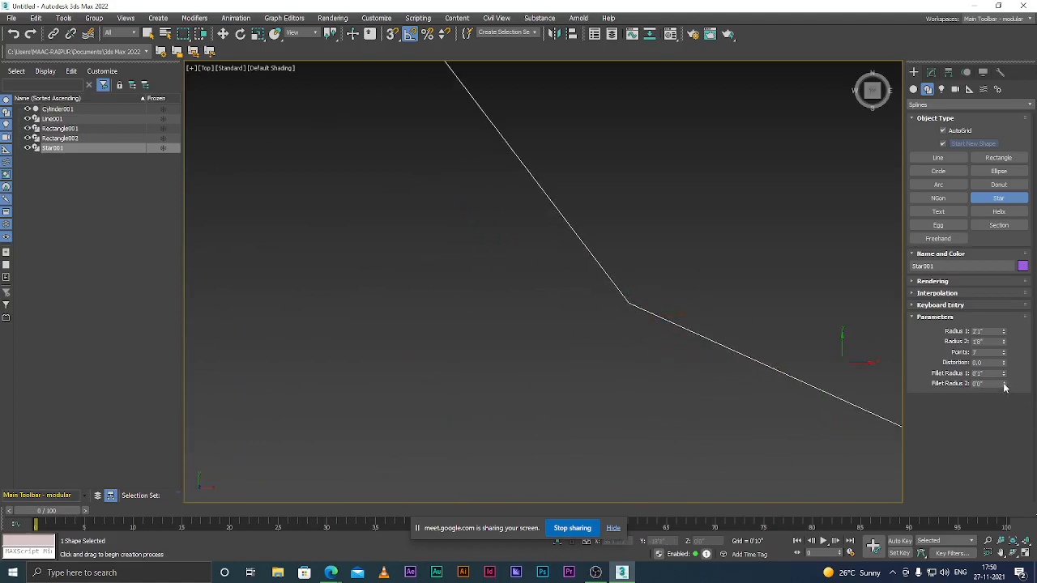
pyautogui.moveTo(1004, 384); pyautogui.dragTo(1017, 300)
pyautogui.scroll(-2, 464, 342)
pyautogui.scroll(3, 567, 317)
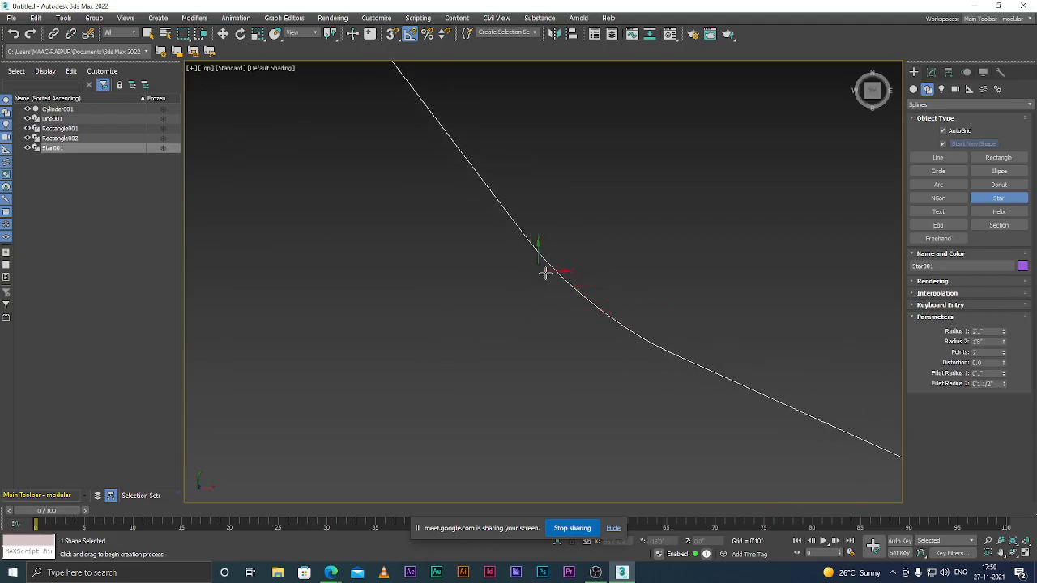
pyautogui.moveTo(1003, 386); pyautogui.dragTo(1004, 377)
pyautogui.scroll(-4, 646, 331)
pyautogui.scroll(4, 560, 331)
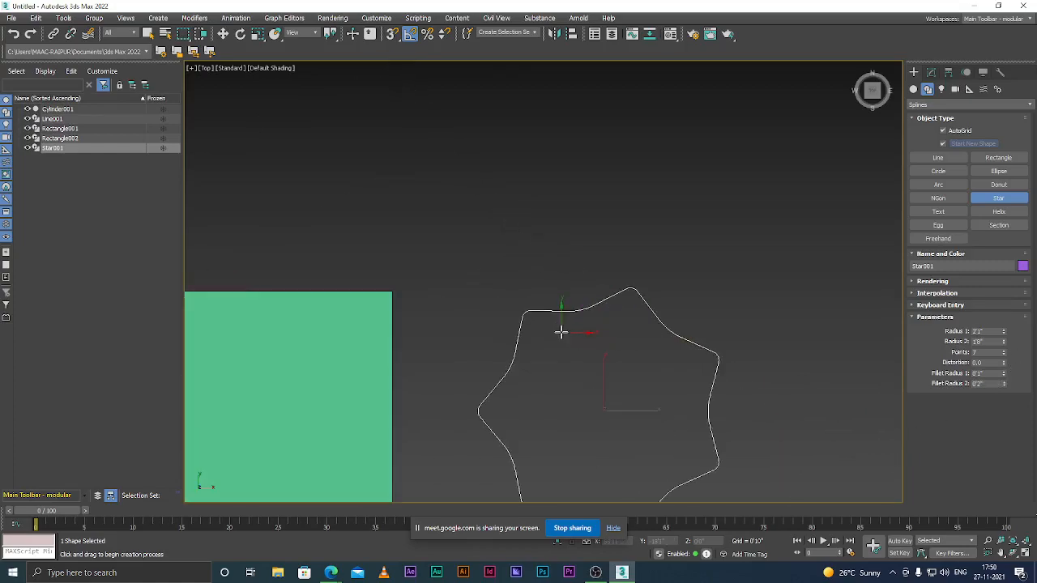
pyautogui.moveTo(1004, 386); pyautogui.dragTo(1011, 371)
pyautogui.scroll(-4, 673, 334)
pyautogui.scroll(-4, 672, 334)
pyautogui.scroll(4, 729, 348)
pyautogui.moveTo(1004, 387); pyautogui.dragTo(1005, 373)
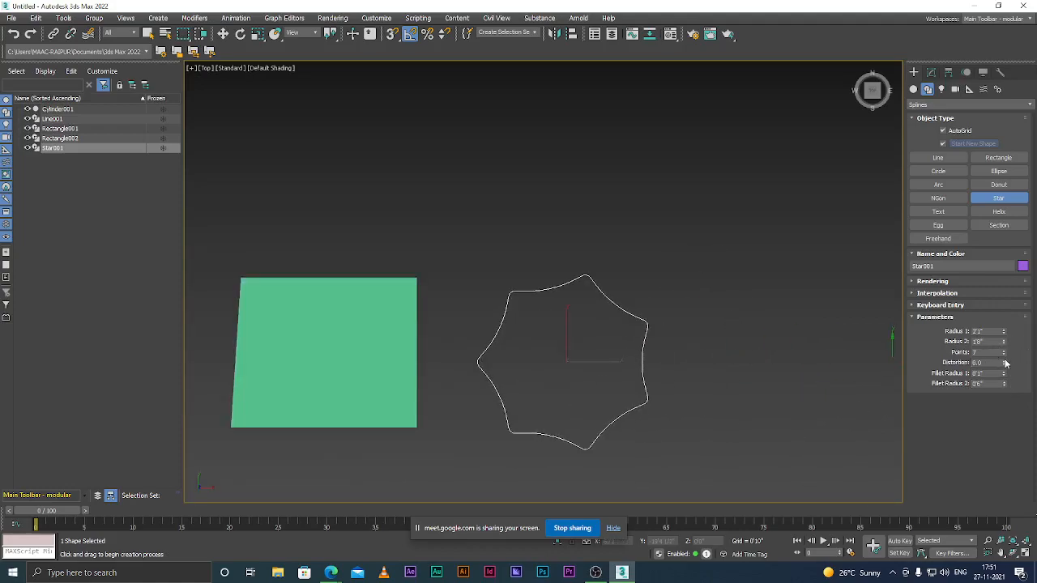
# Step: Set the star's number of points to 10
pyautogui.click(1004, 350)
pyautogui.click(1004, 351)
pyautogui.click(1004, 351)
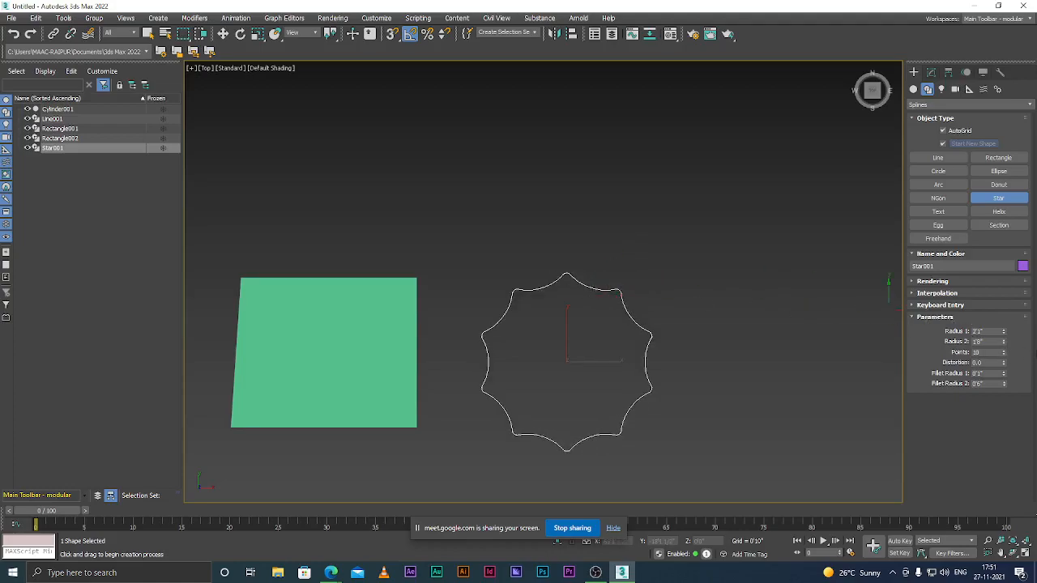
# Step: Try 0'3" for the star's Fillet Radius 1, settle on 0'1" with Fillet Radius 2 at 0'5 1/2", and finish creating the star
pyautogui.moveTo(1004, 376); pyautogui.dragTo(1023, 306)
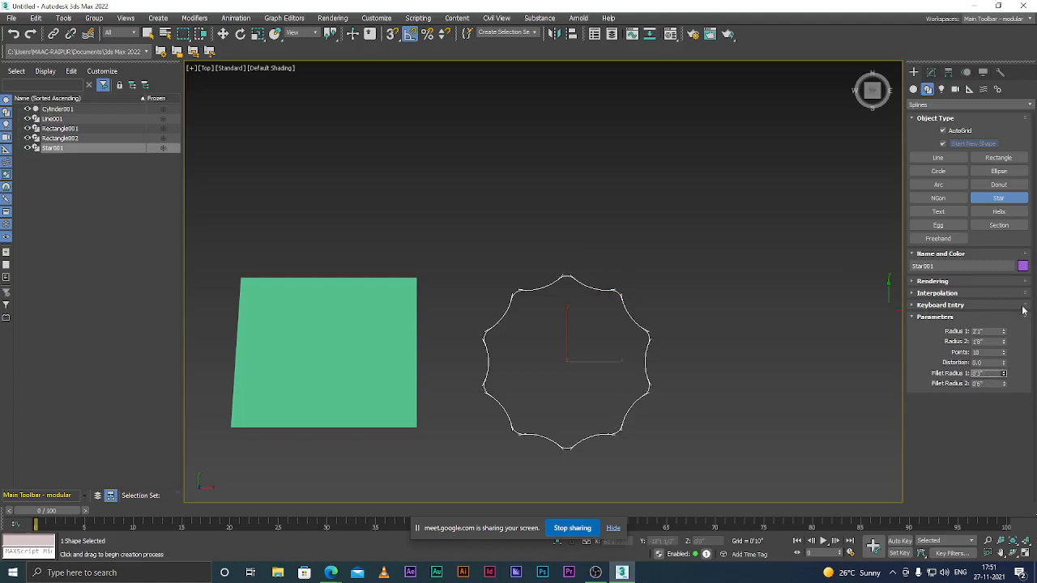
pyautogui.scroll(5, 567, 278)
pyautogui.scroll(-4, 571, 278)
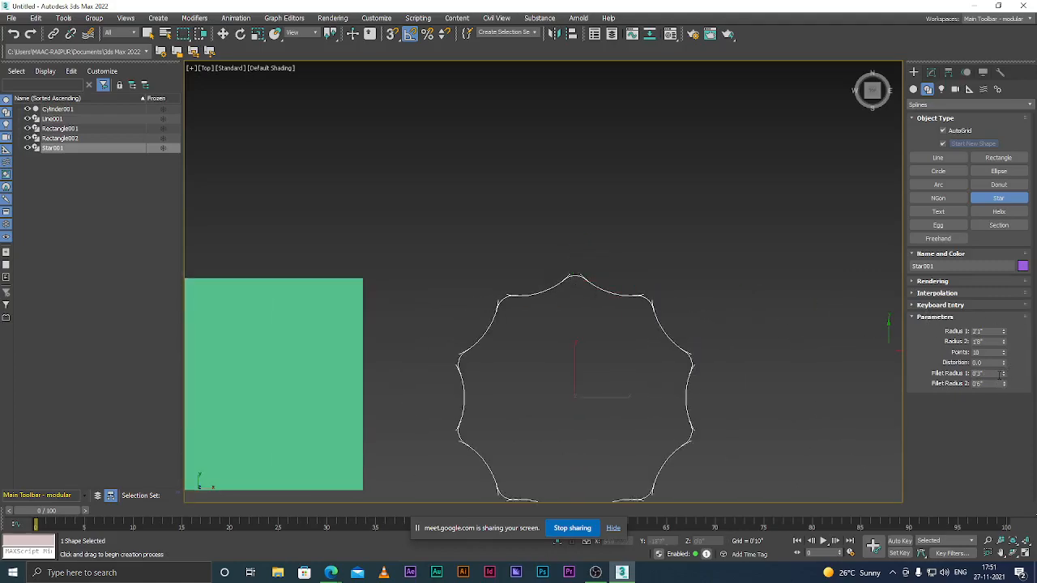
pyautogui.moveTo(1004, 375)
pyautogui.mouseDown()
pyautogui.moveTo(1008, 405)
pyautogui.moveTo(1009, 376)
pyautogui.moveTo(1013, 388)
pyautogui.mouseUp()
pyautogui.scroll(-5, 591, 271)
pyautogui.scroll(3, 594, 276)
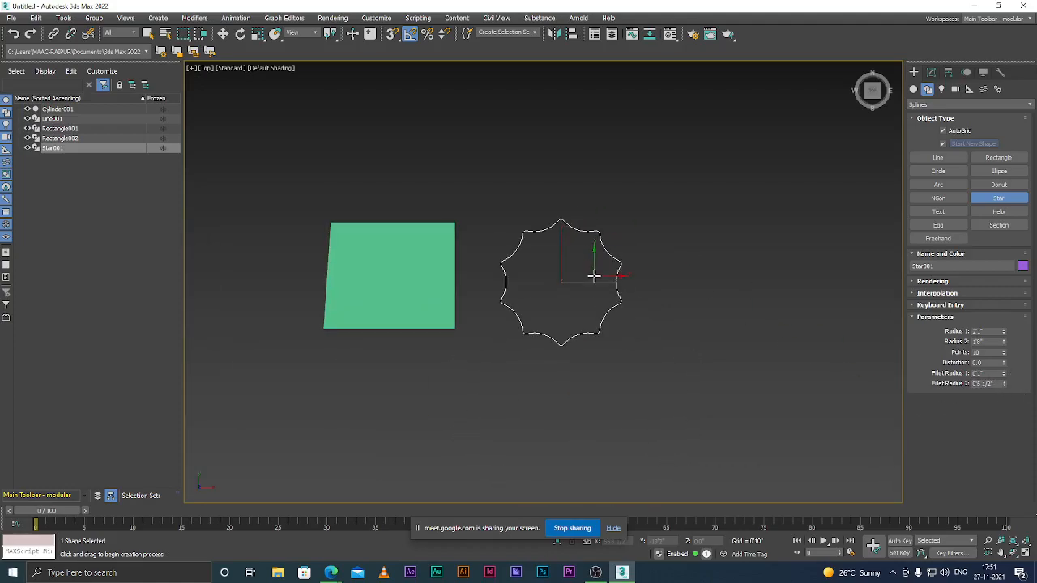
pyautogui.rightClick(594, 275)
pyautogui.scroll(-4, 567, 274)
pyautogui.scroll(4, 567, 274)
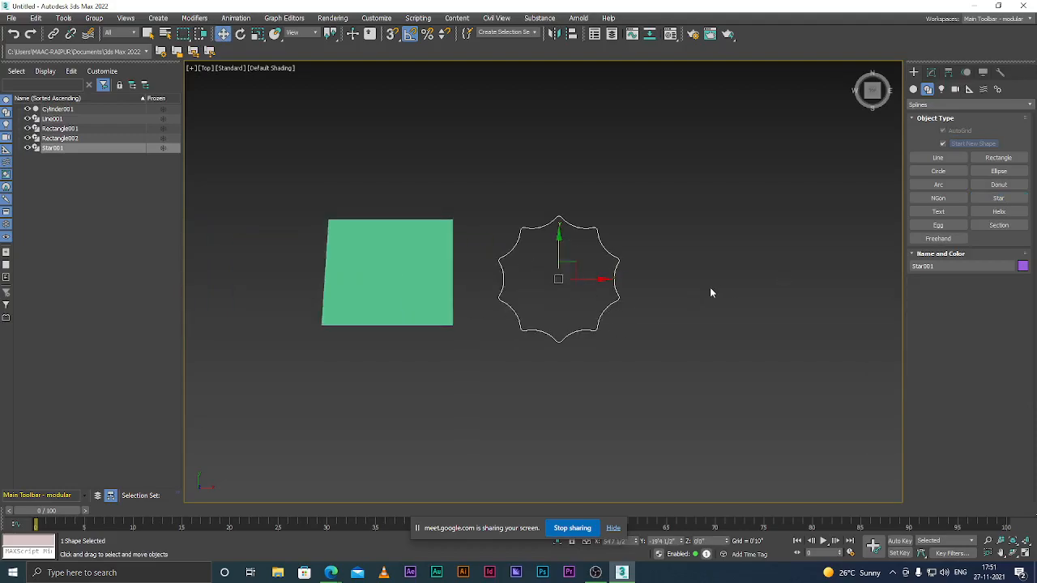
# Step: Try an Extrude modifier on the star spline in the Top view and undo it
pyautogui.scroll(3, 575, 243)
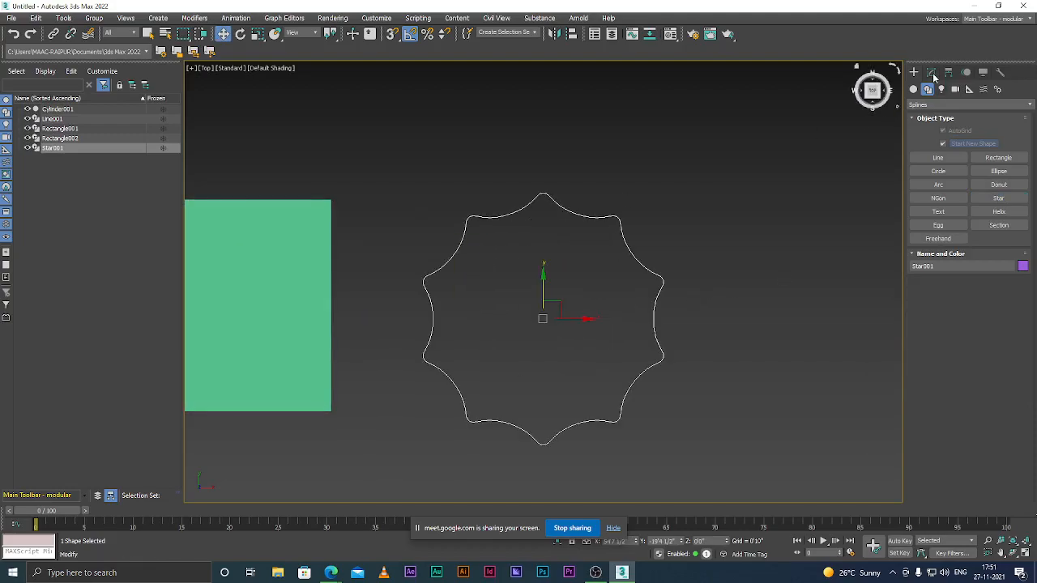
pyautogui.click(932, 72)
pyautogui.click(937, 102)
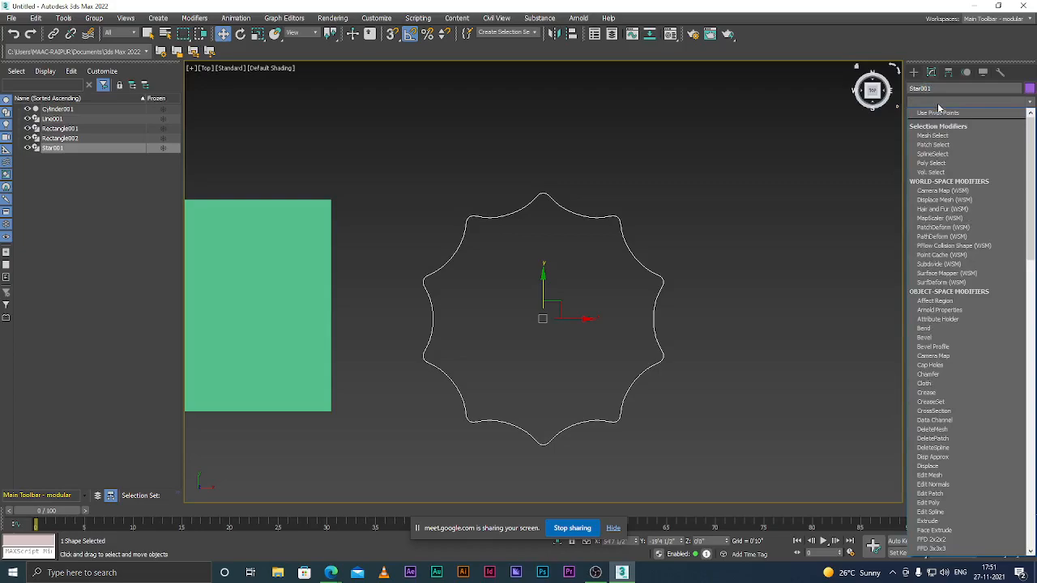
pyautogui.write('ex')
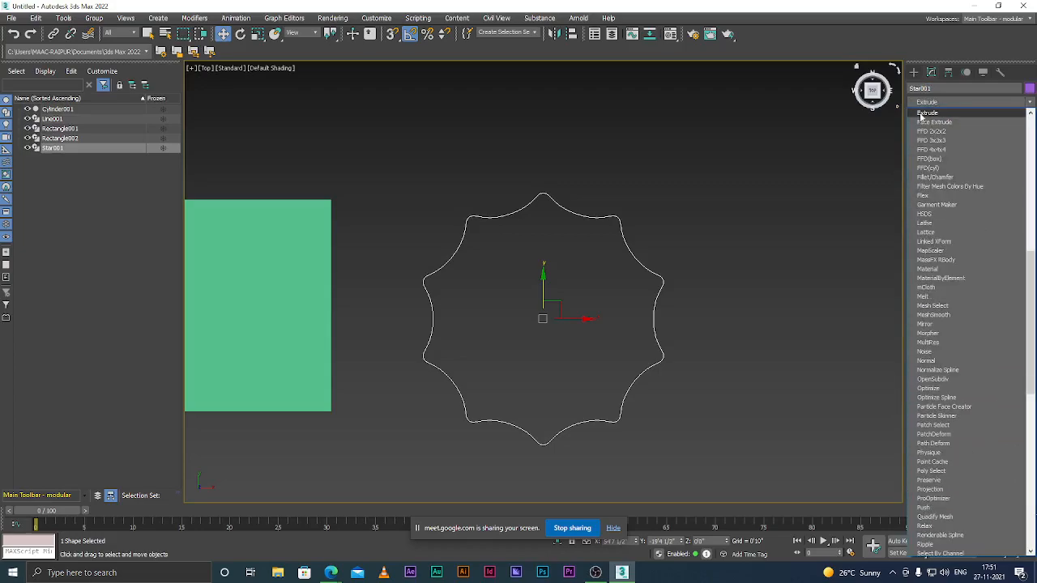
pyautogui.click(931, 113)
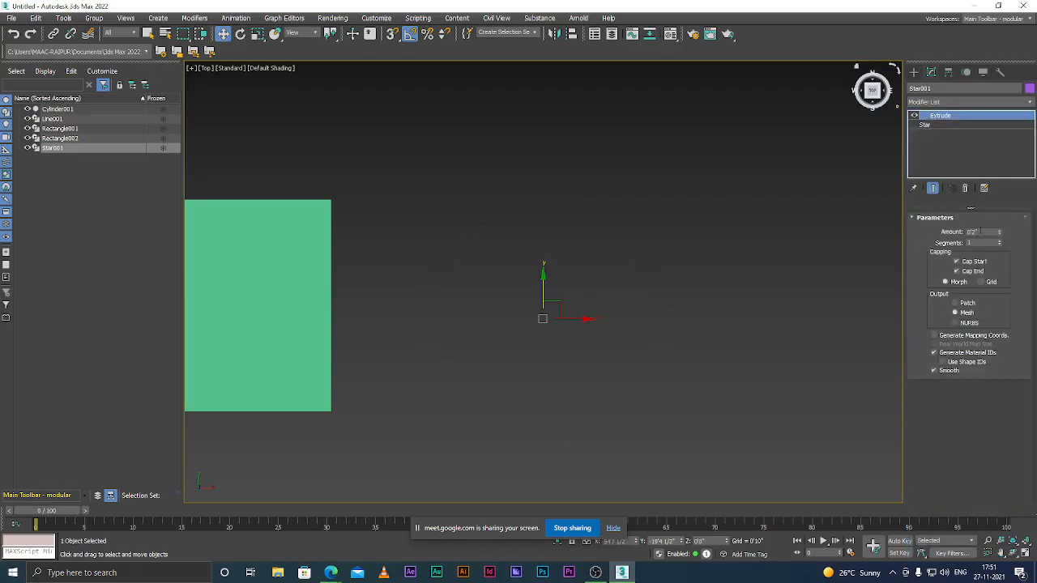
pyautogui.scroll(-4, 560, 284)
pyautogui.scroll(3, 561, 288)
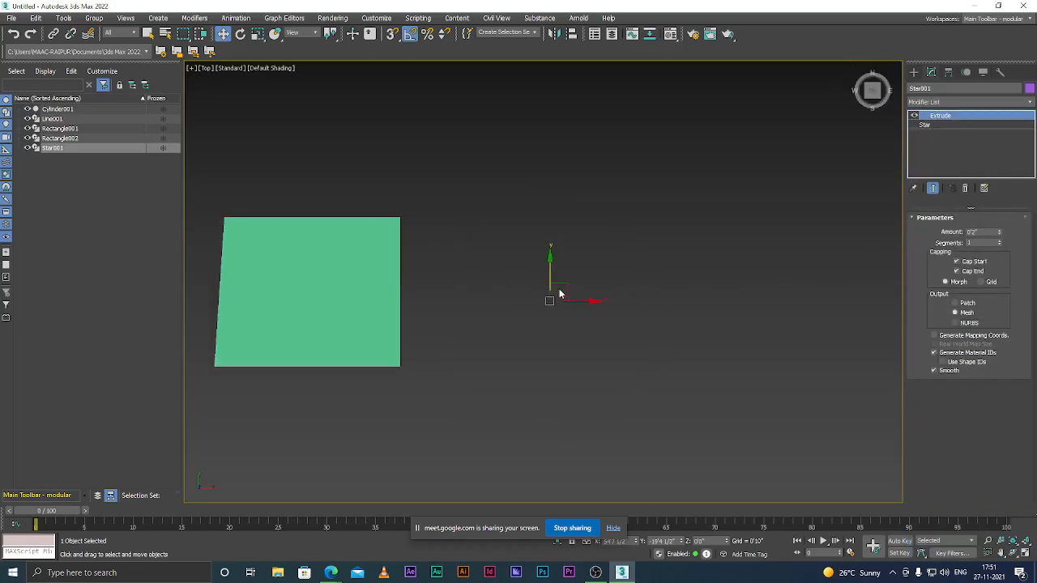
pyautogui.hotkey('ctrl', 'z')
# Step: Apply an Extrude modifier to the star spline in an angled orthographic view
pyautogui.keyDown('alt'); pyautogui.moveTo(583, 346); pyautogui.dragTo(556, 285, button='middle'); pyautogui.keyUp('alt')
pyautogui.scroll(2, 536, 292)
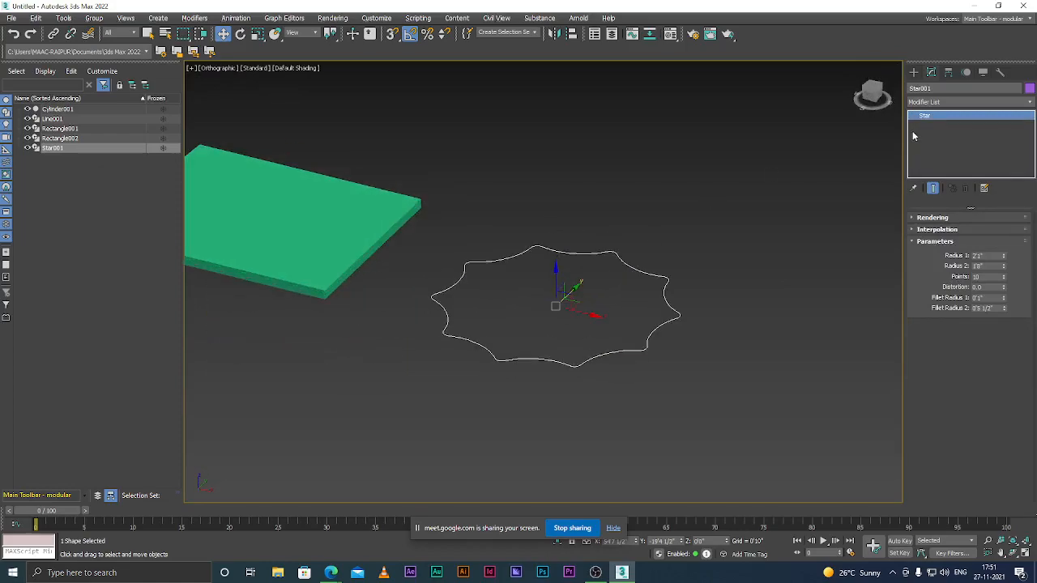
pyautogui.click(945, 103)
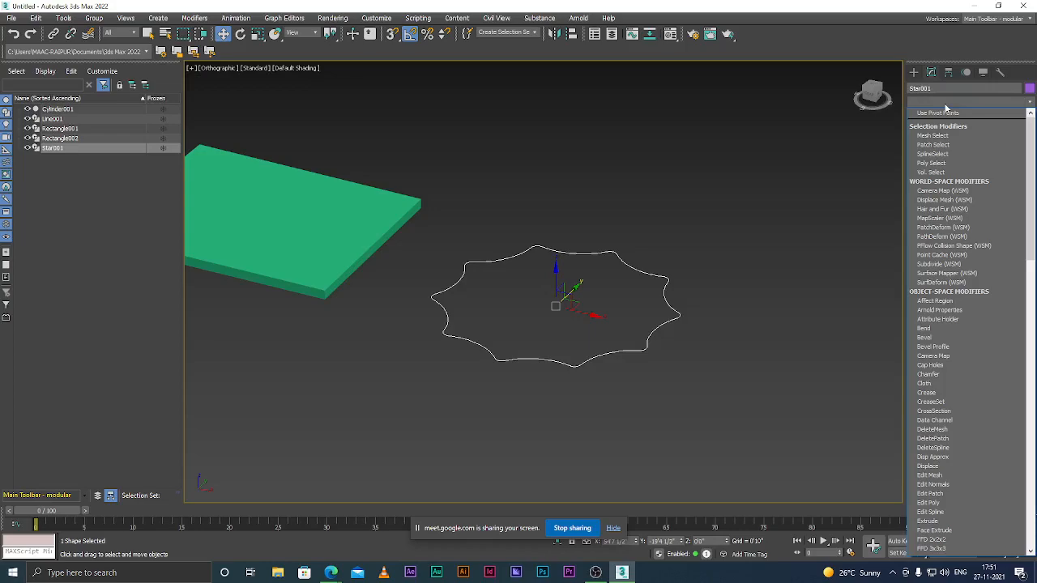
pyautogui.write('ex')
pyautogui.click(941, 116)
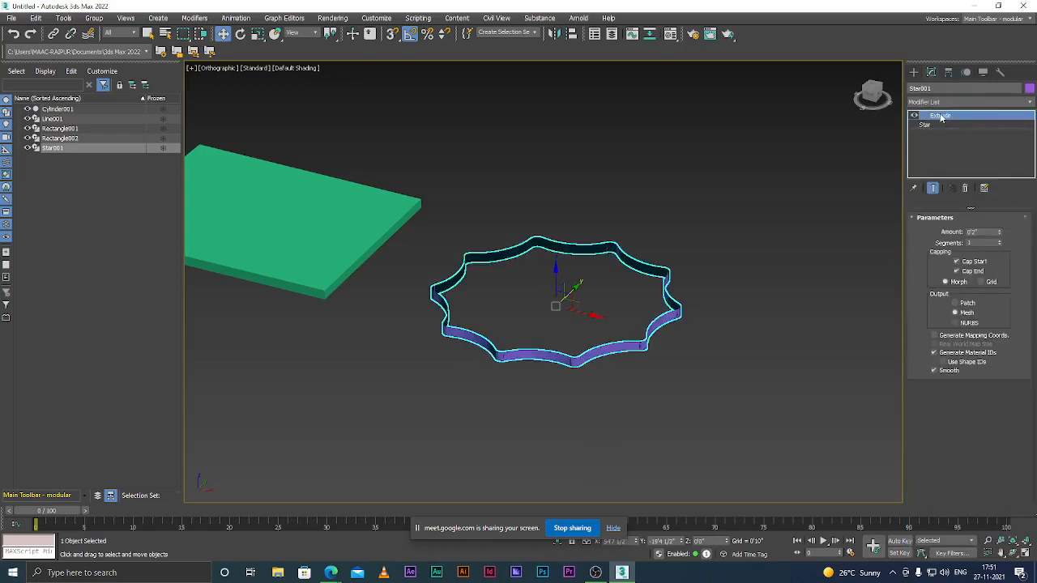
pyautogui.scroll(6, 626, 349)
pyautogui.scroll(-5, 625, 343)
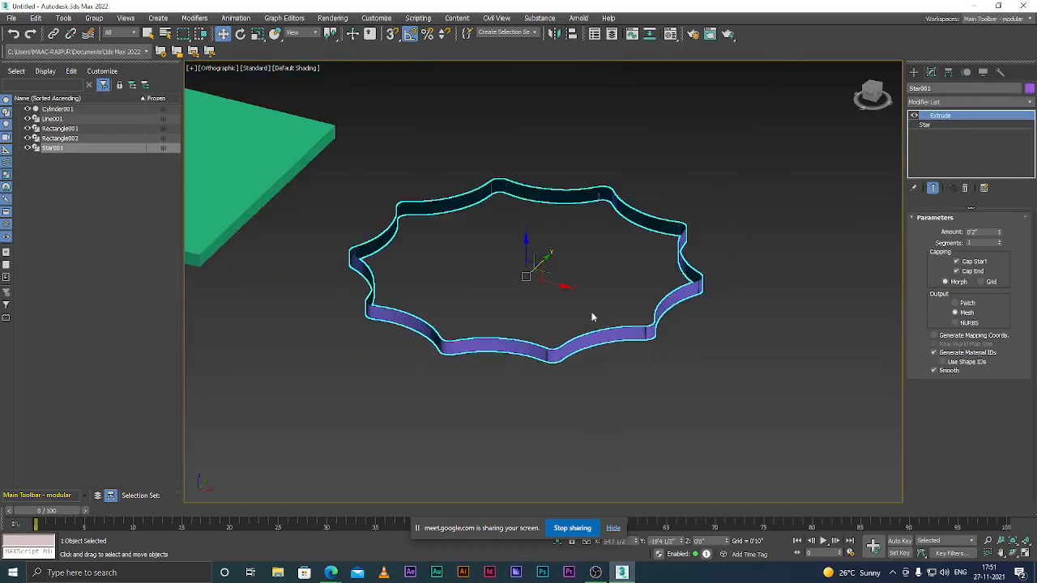
# Step: Raise the extruded star slightly along the Z axis and set its extrusion amount to 0'5"
pyautogui.moveTo(531, 256)
pyautogui.mouseDown()
pyautogui.moveTo(531, 203)
pyautogui.moveTo(532, 244)
pyautogui.mouseUp()
pyautogui.doubleClick(978, 233)
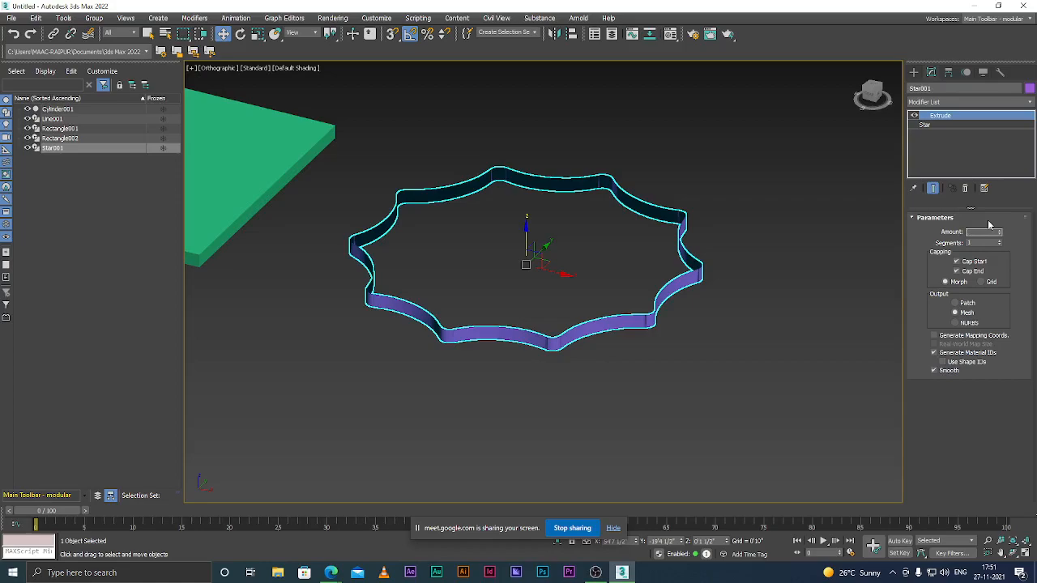
pyautogui.press('Return')
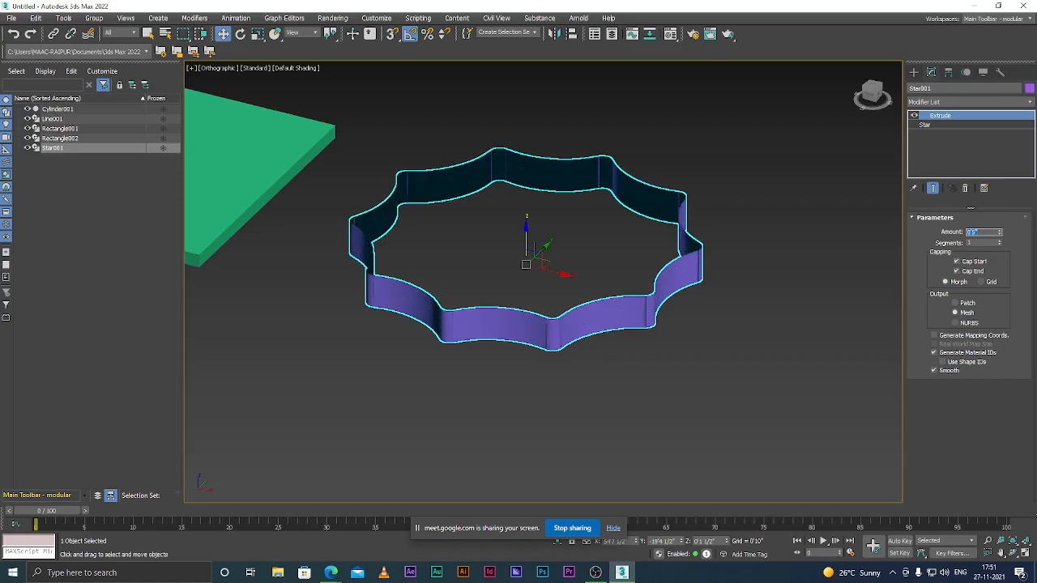
pyautogui.scroll(-5, 569, 264)
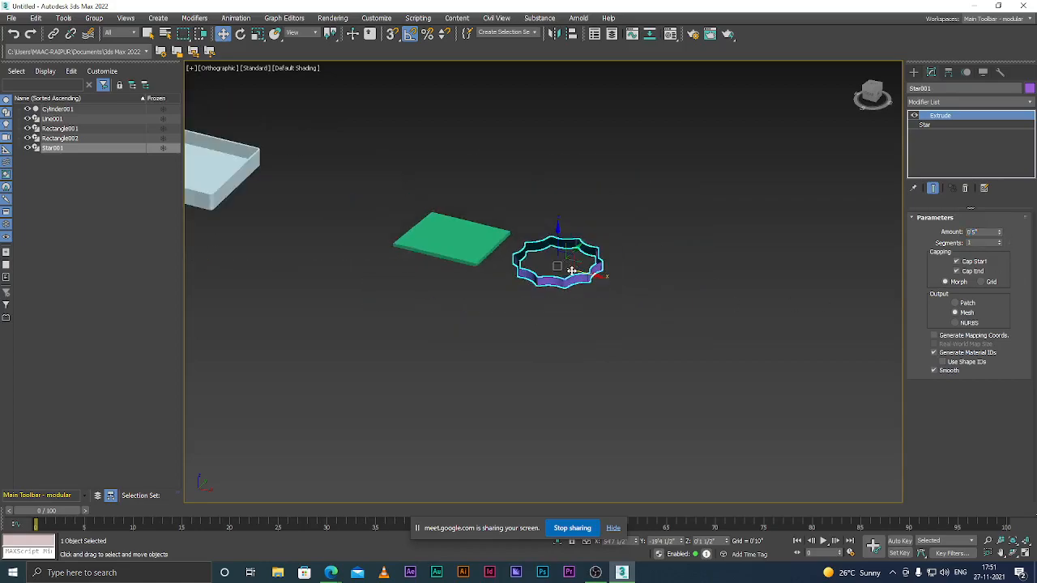
pyautogui.scroll(4, 567, 264)
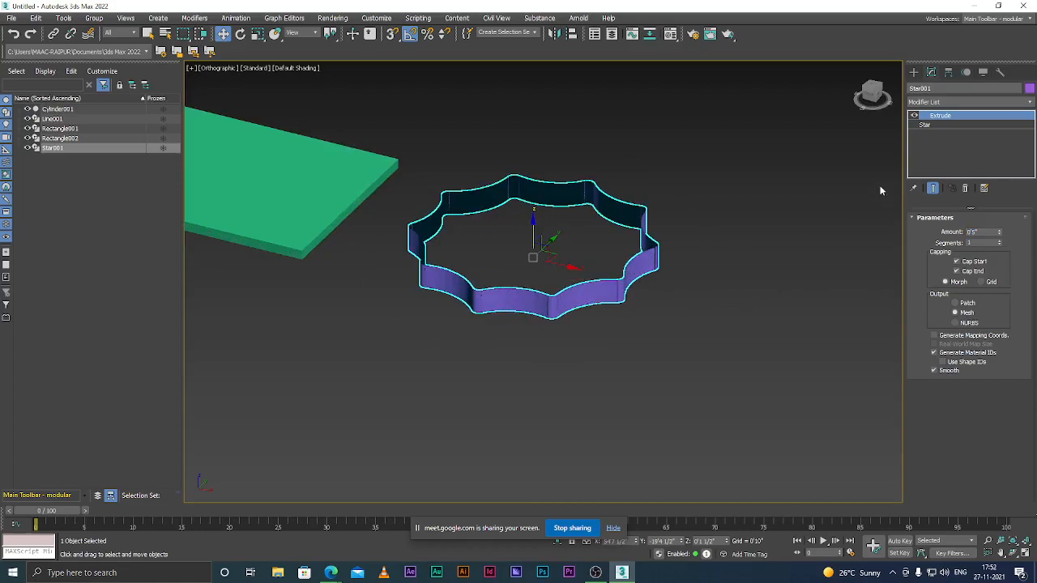
# Step: Examine the star's base shape parameters and browse the modifiers available for the extruded star
pyautogui.click(932, 125)
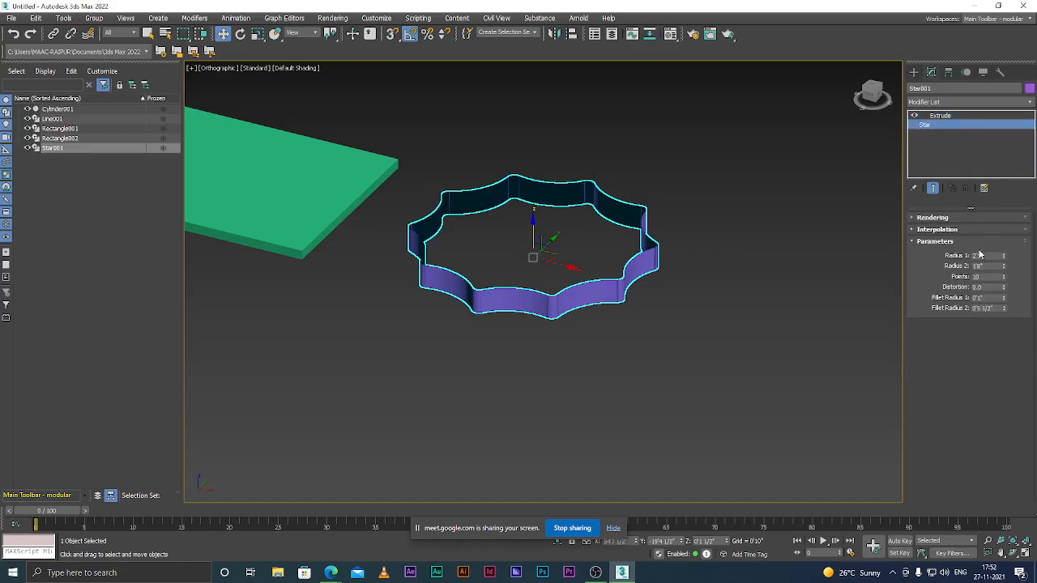
pyautogui.click(615, 278)
pyautogui.scroll(-5, 615, 279)
pyautogui.scroll(2, 615, 279)
pyautogui.scroll(-2, 615, 279)
pyautogui.scroll(5, 614, 278)
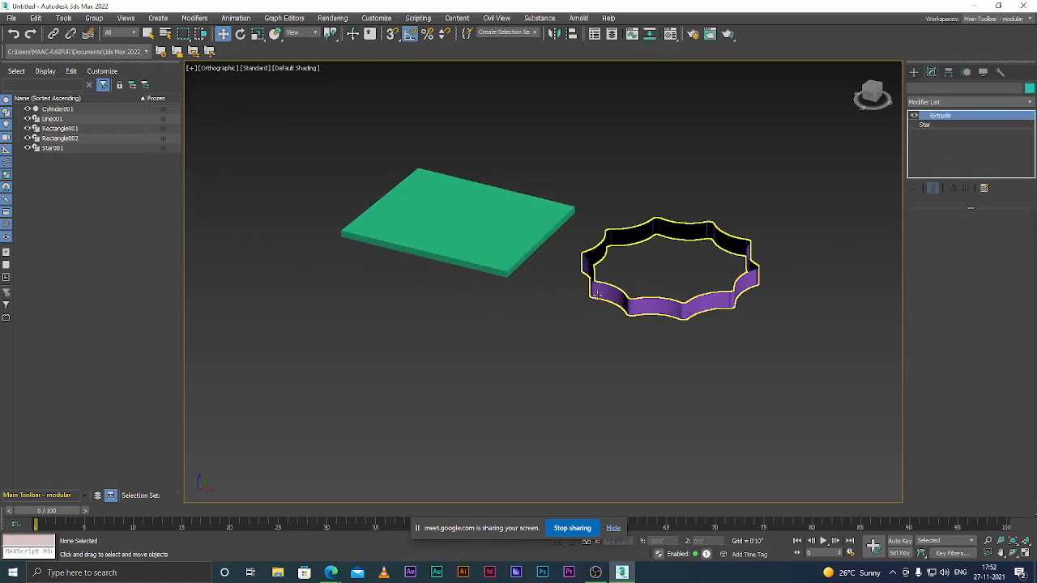
pyautogui.click(629, 288)
pyautogui.click(944, 102)
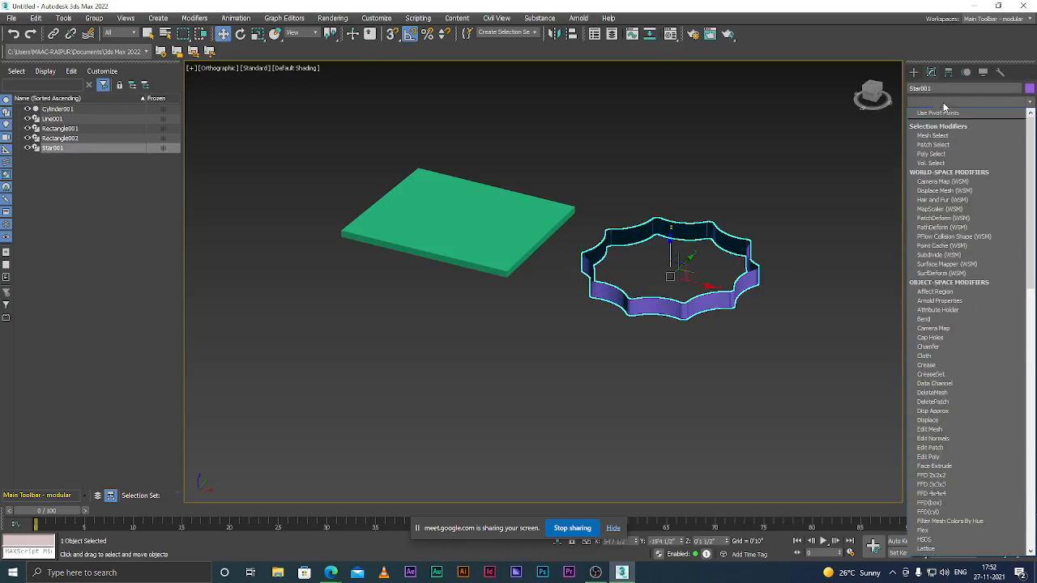
pyautogui.click(944, 106)
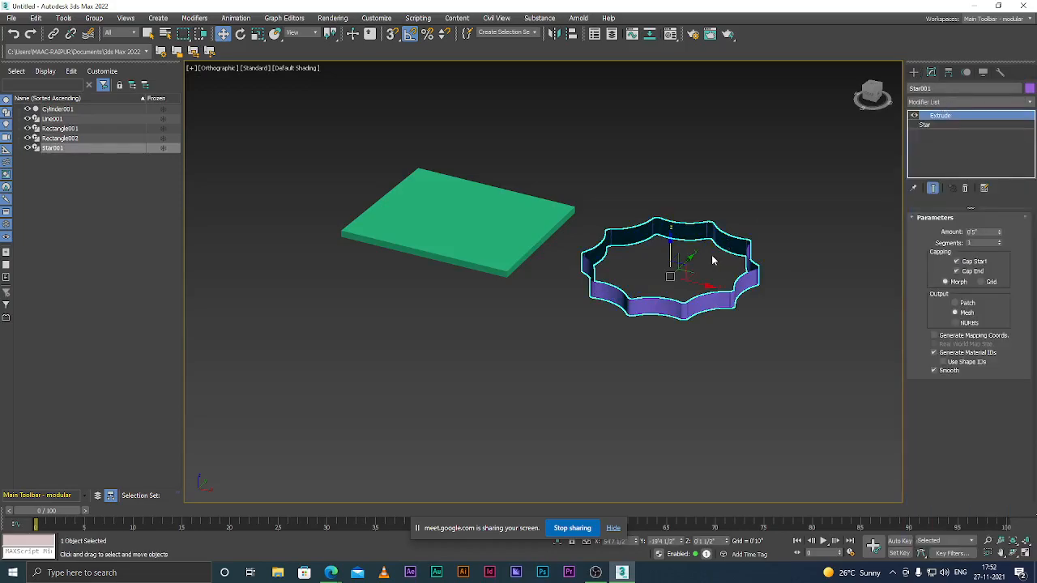
pyautogui.scroll(2, 711, 255)
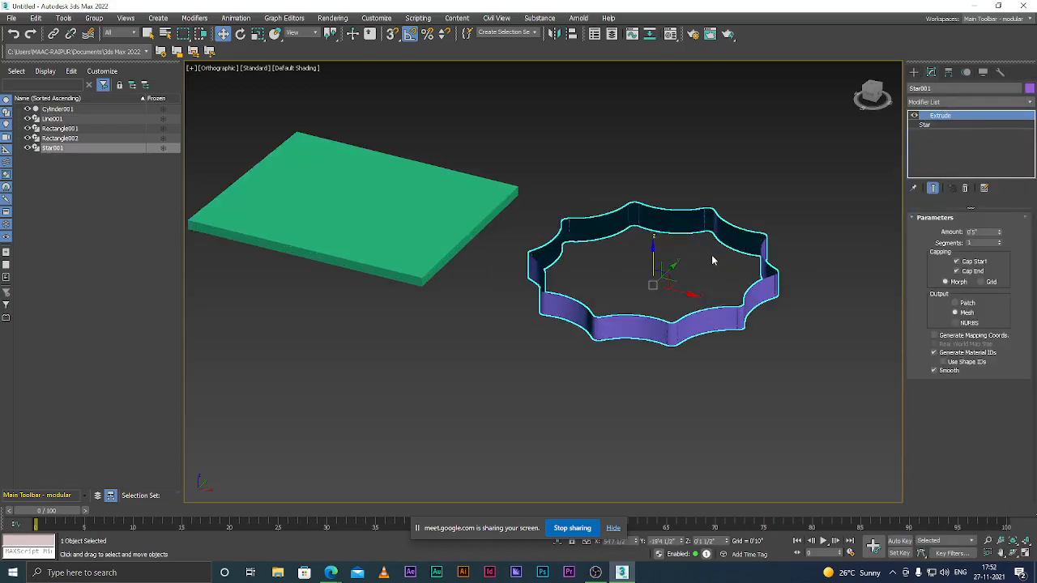
pyautogui.click(971, 102)
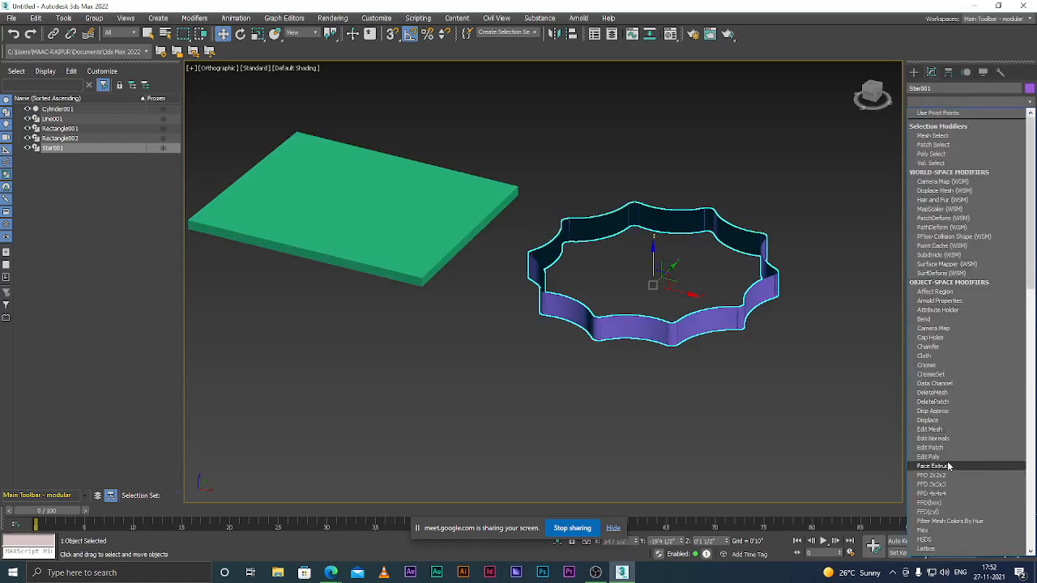
pyautogui.scroll(-1, 960, 459)
pyautogui.scroll(-6, 960, 457)
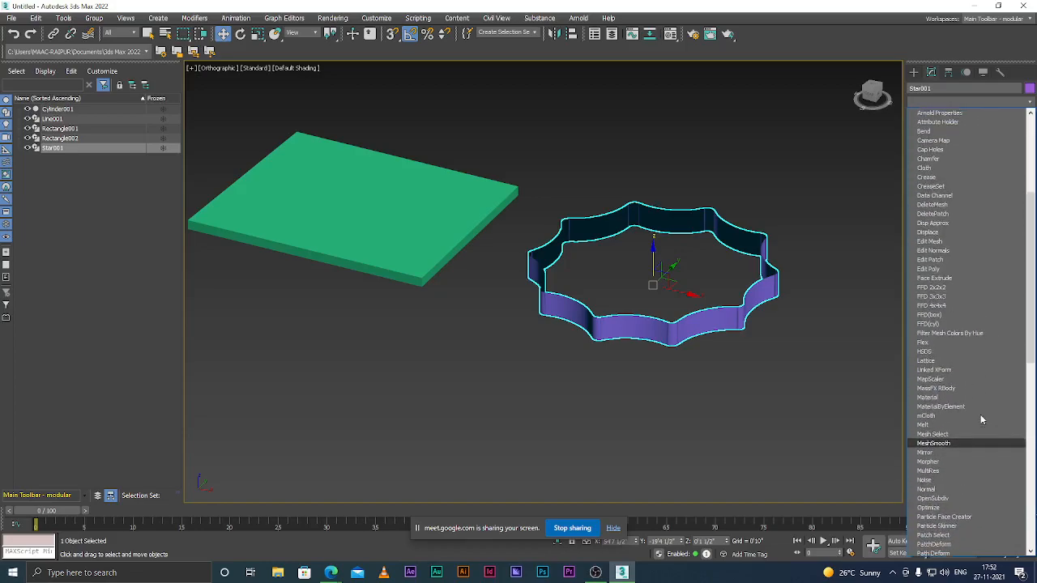
pyautogui.scroll(7, 980, 414)
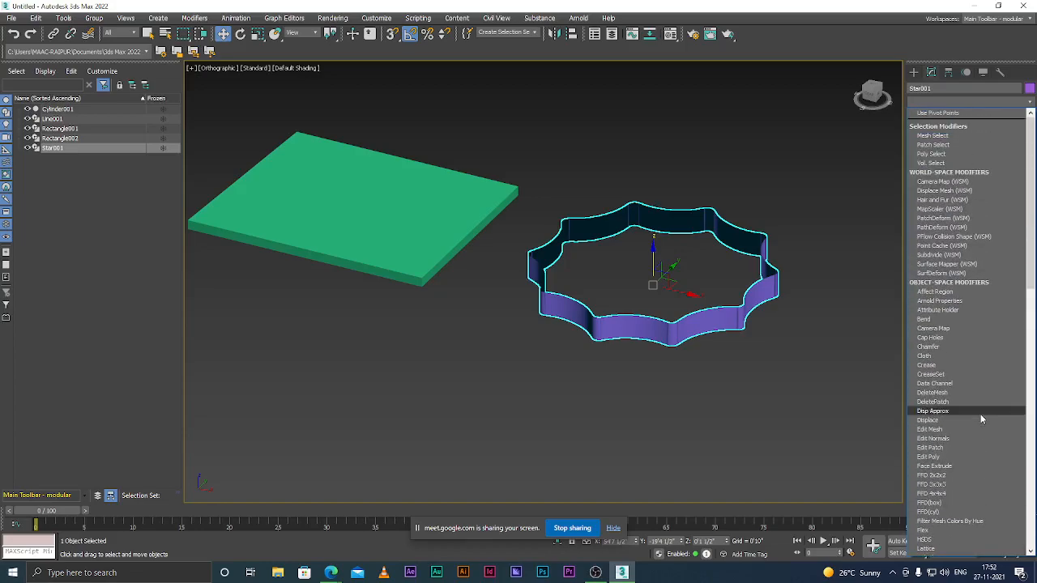
pyautogui.click(933, 74)
pyautogui.click(914, 72)
# Step: Select the green slab and examine the FFD 2x2x2 modifier in its stack
pyautogui.scroll(-5, 679, 238)
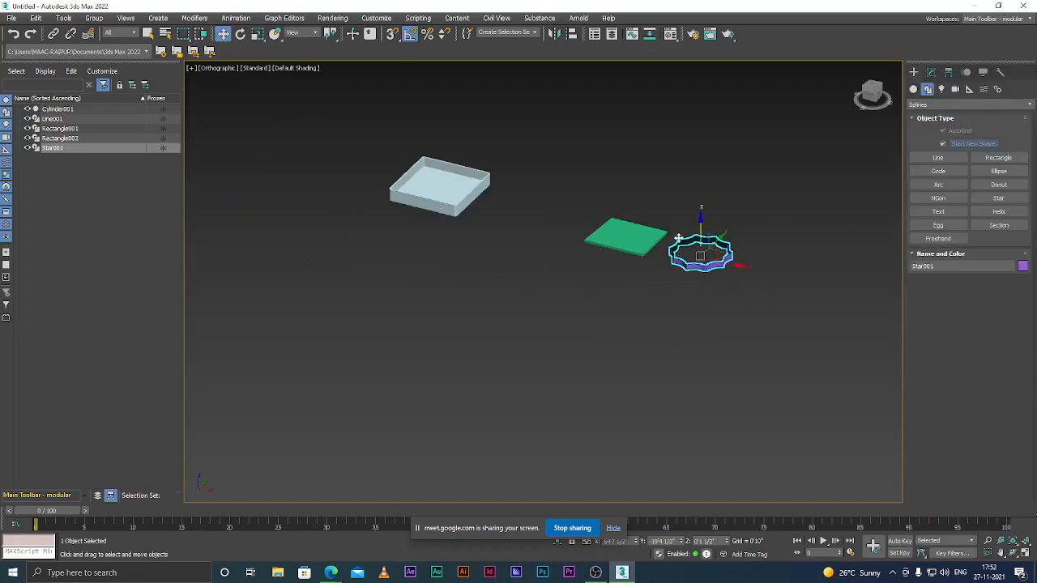
pyautogui.scroll(3, 678, 238)
pyautogui.click(600, 241)
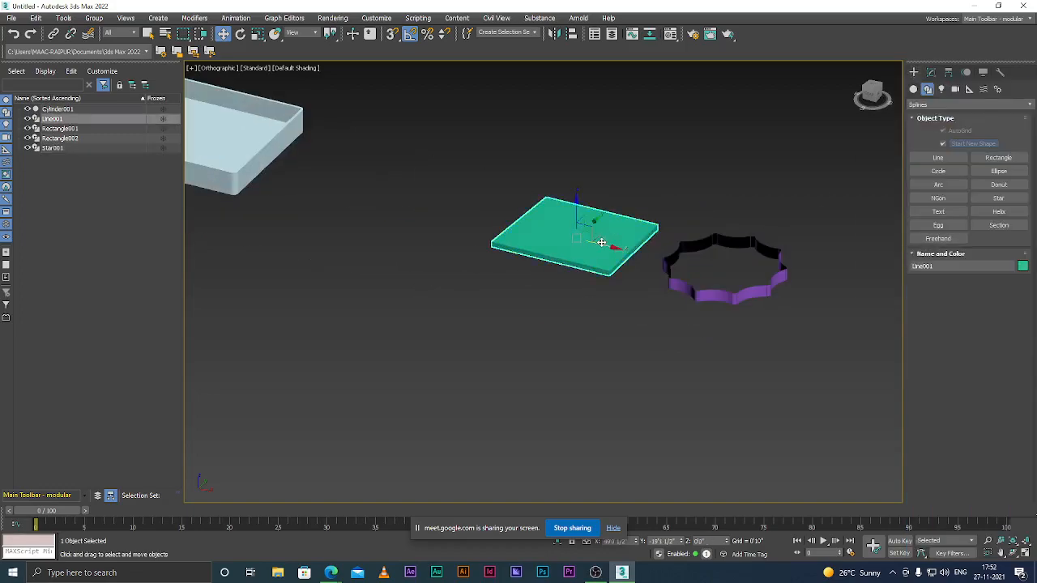
pyautogui.scroll(4, 602, 242)
pyautogui.scroll(-4, 599, 239)
pyautogui.scroll(4, 584, 227)
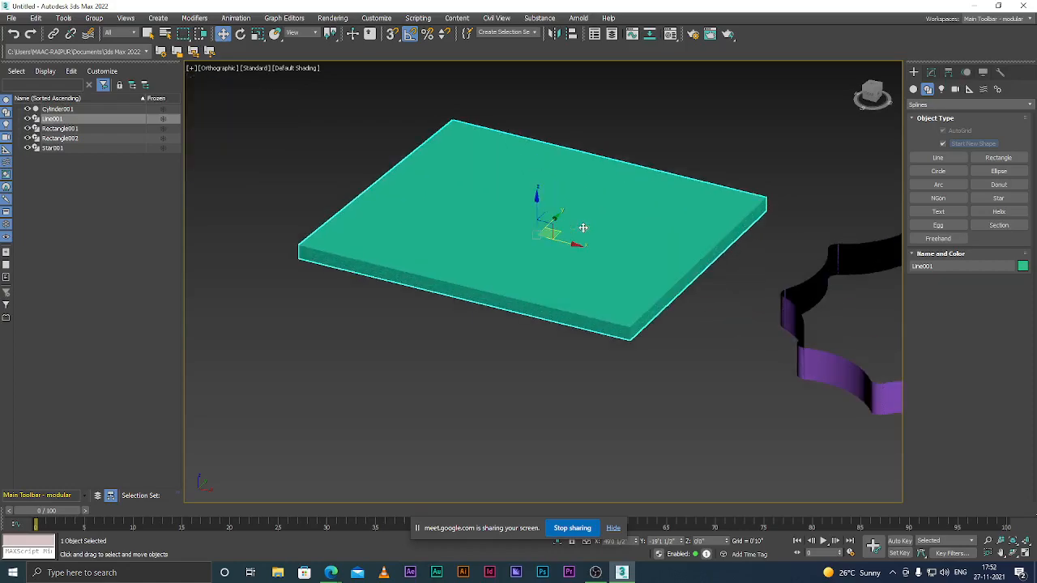
pyautogui.click(933, 75)
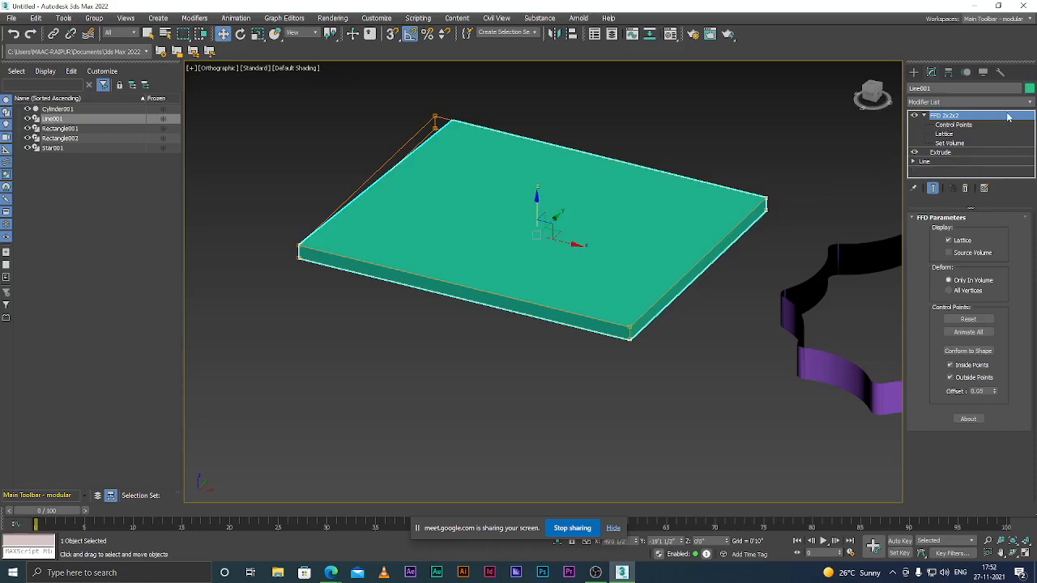
pyautogui.scroll(-2, 531, 208)
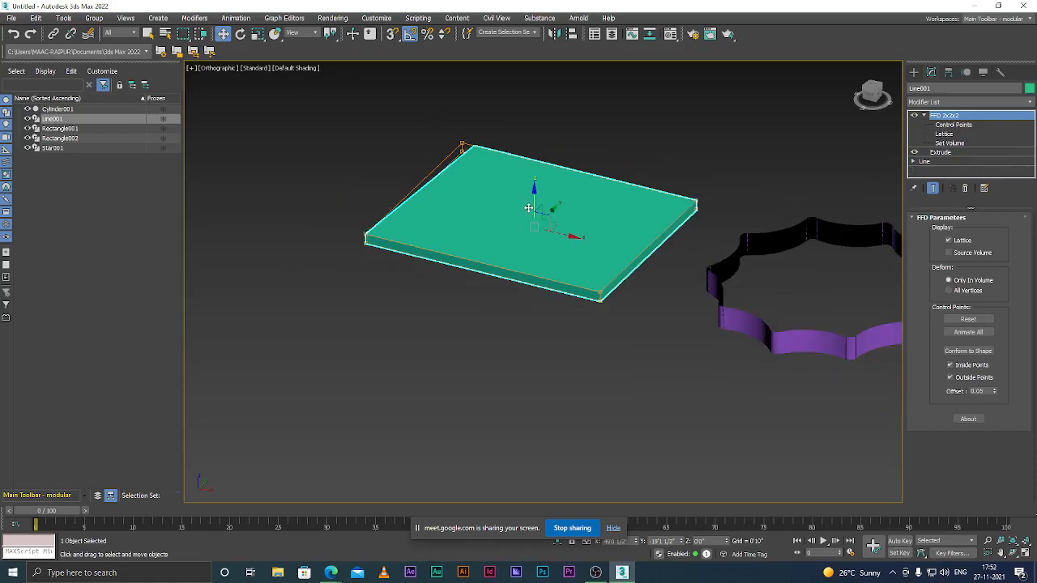
# Step: Delete the FFD 2x2x2 modifier from the green slab
pyautogui.rightClick(962, 119)
pyautogui.click(794, 156)
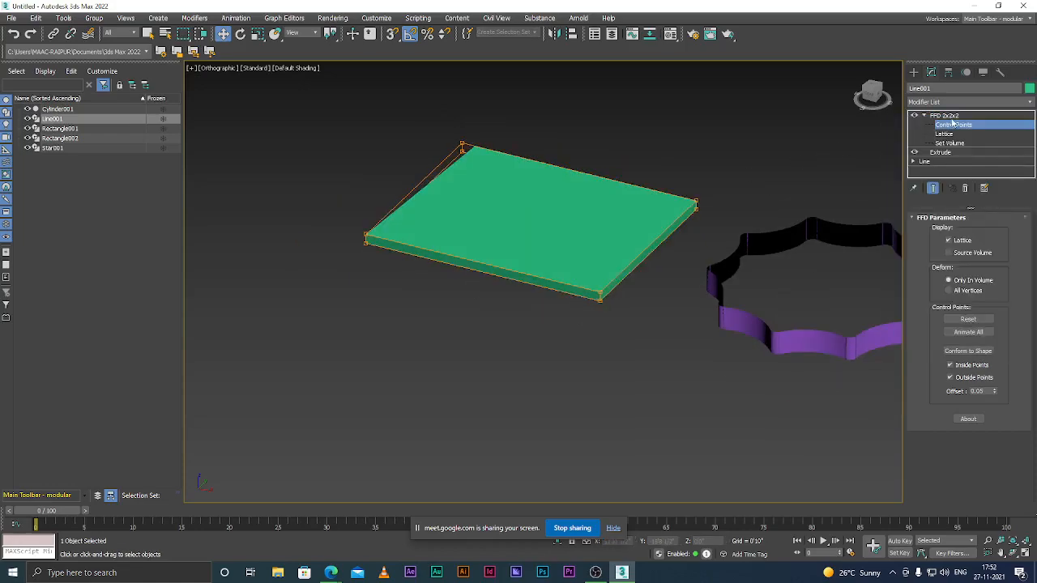
pyautogui.rightClick(955, 119)
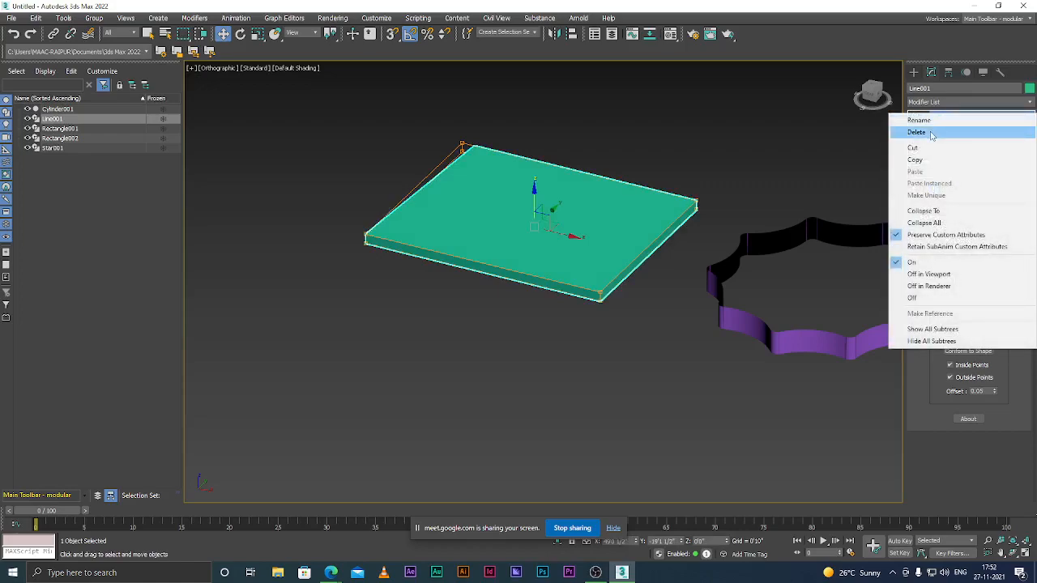
pyautogui.click(927, 134)
pyautogui.scroll(-3, 564, 208)
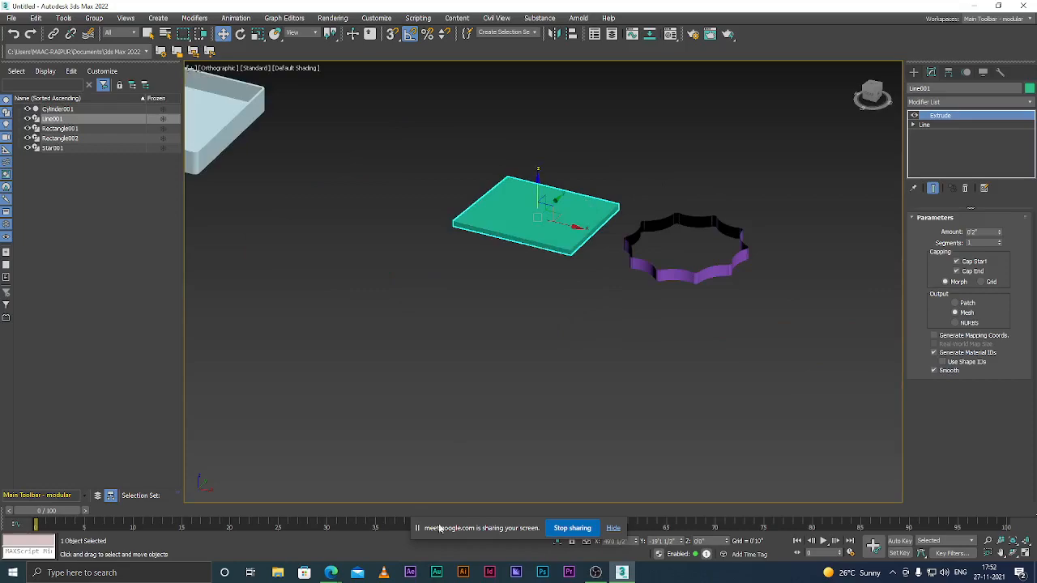
# Step: Check the Google Meet call in the browser and return to 3ds Max
pyautogui.moveTo(330, 572)
pyautogui.click(279, 535)
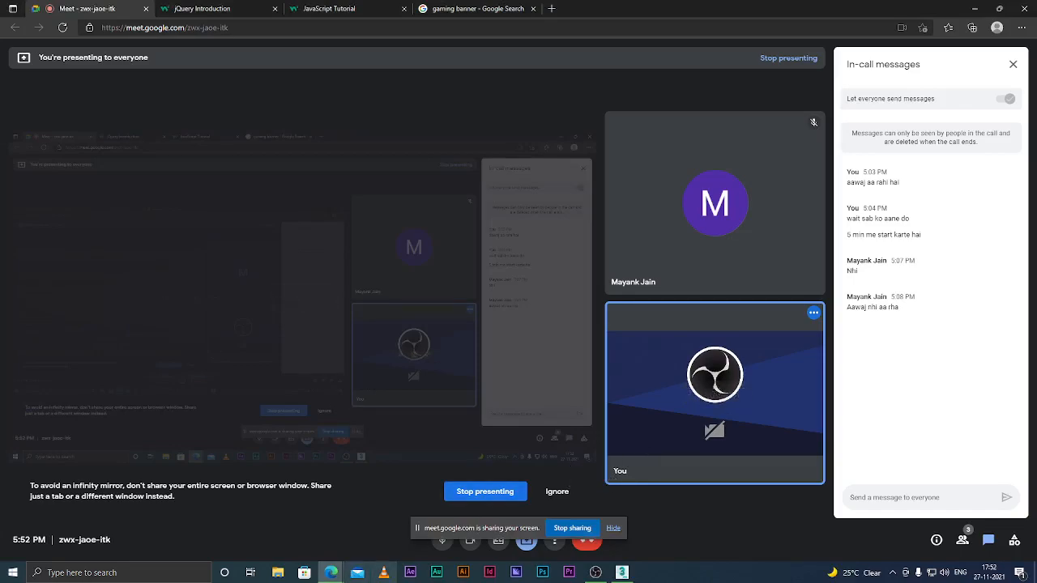
pyautogui.click(622, 572)
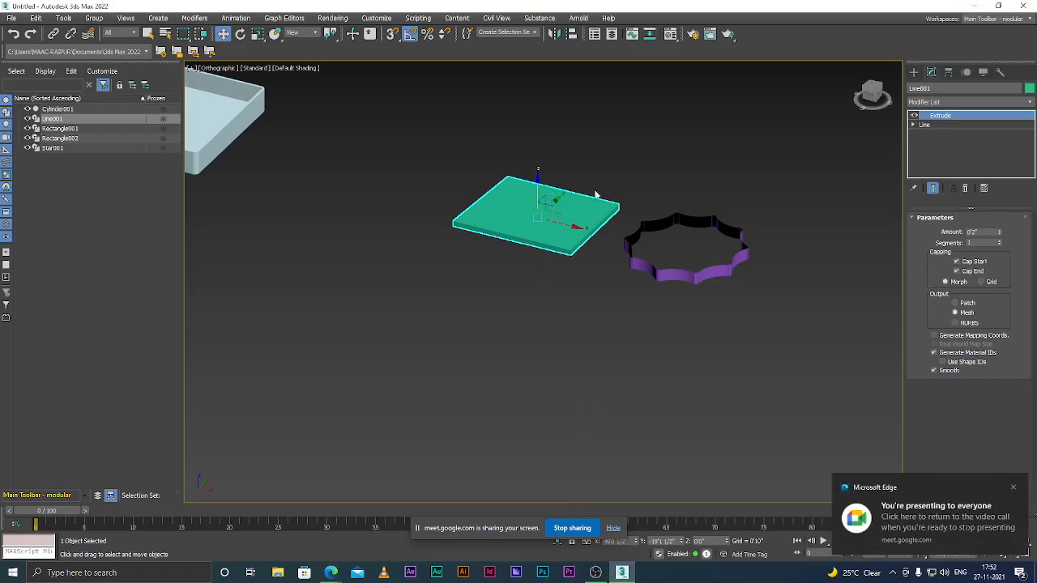
# Step: Convert the extruded green slab to an editable poly
pyautogui.scroll(5, 581, 195)
pyautogui.rightClick(511, 204)
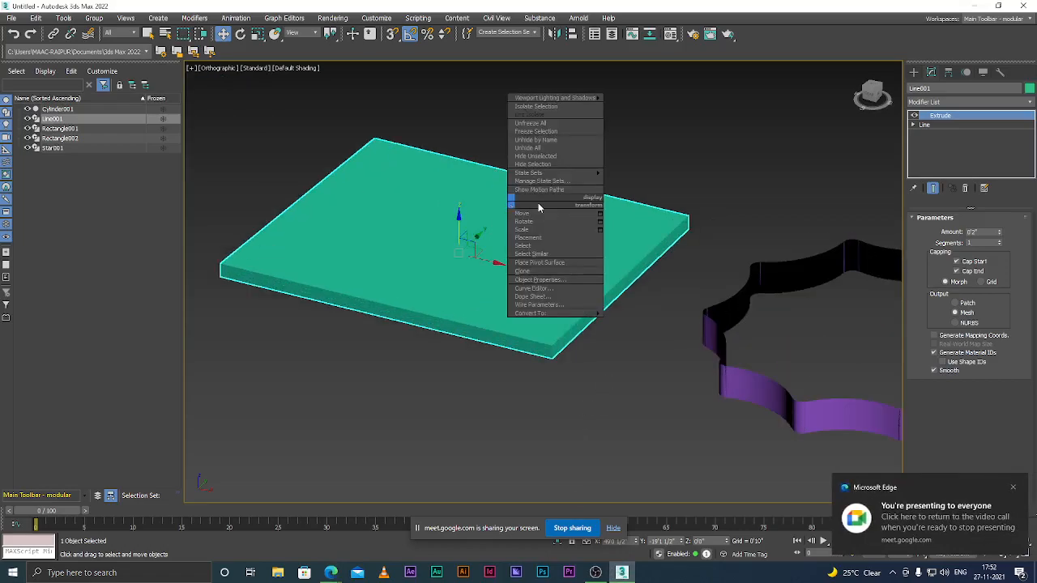
pyautogui.moveTo(597, 312)
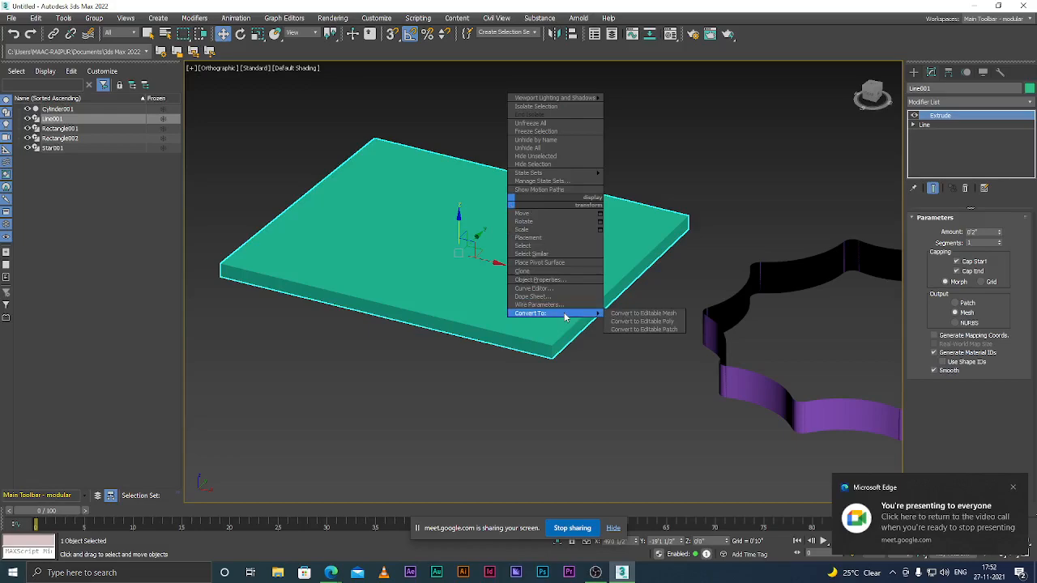
pyautogui.click(625, 321)
# Step: Examine the slab's Editable Poly settings at object level and its editing tools at vertex level
pyautogui.scroll(-3, 970, 357)
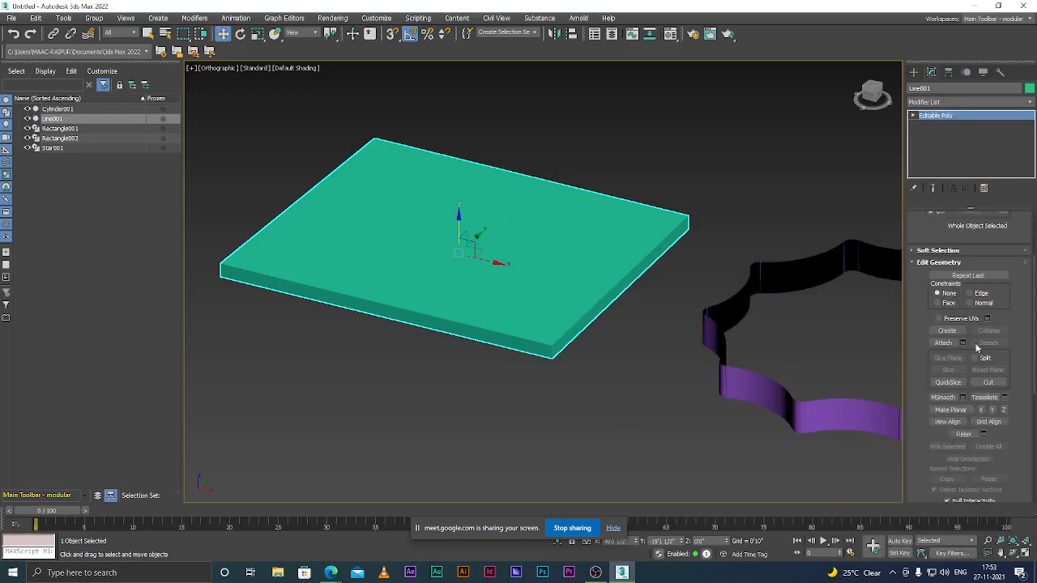
pyautogui.scroll(-1, 1020, 374)
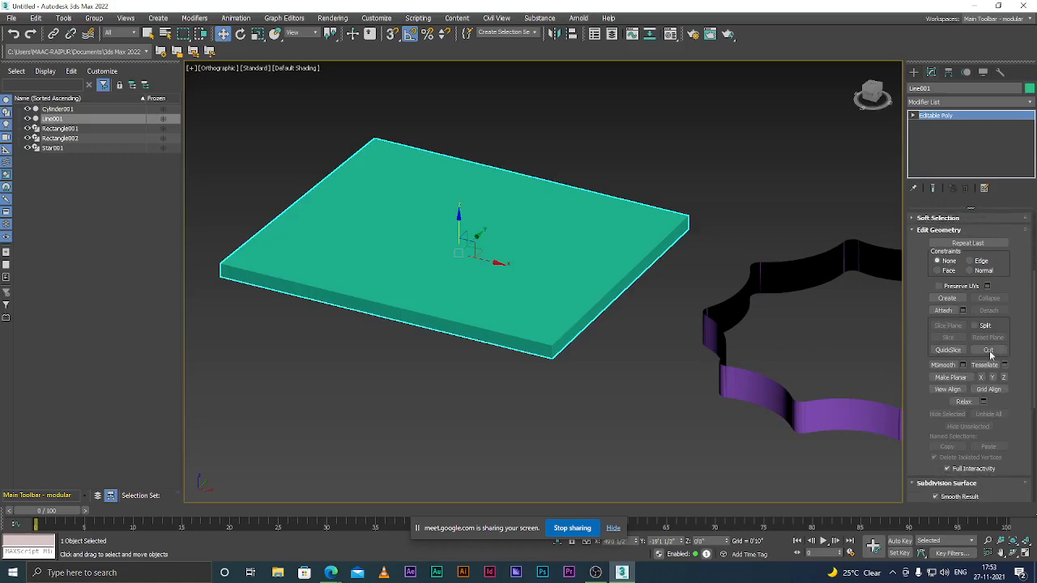
pyautogui.scroll(-6, 1018, 383)
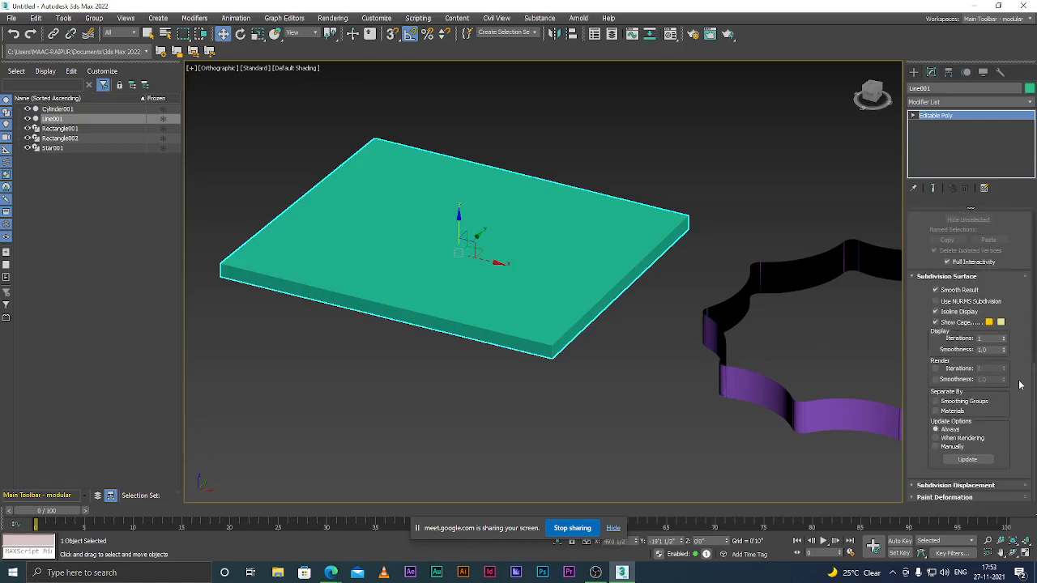
pyautogui.scroll(7, 1030, 363)
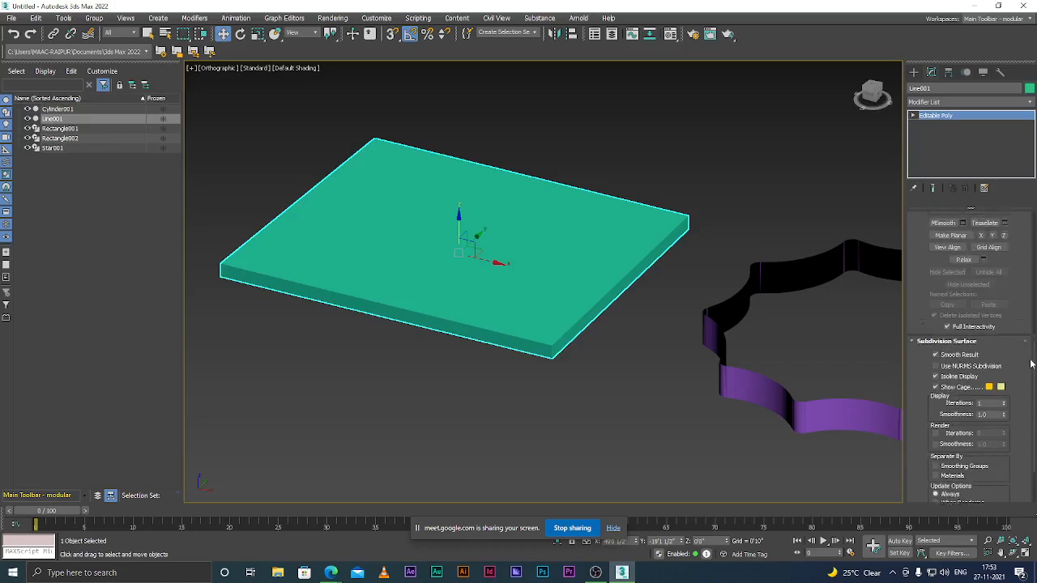
pyautogui.scroll(-2, 1029, 362)
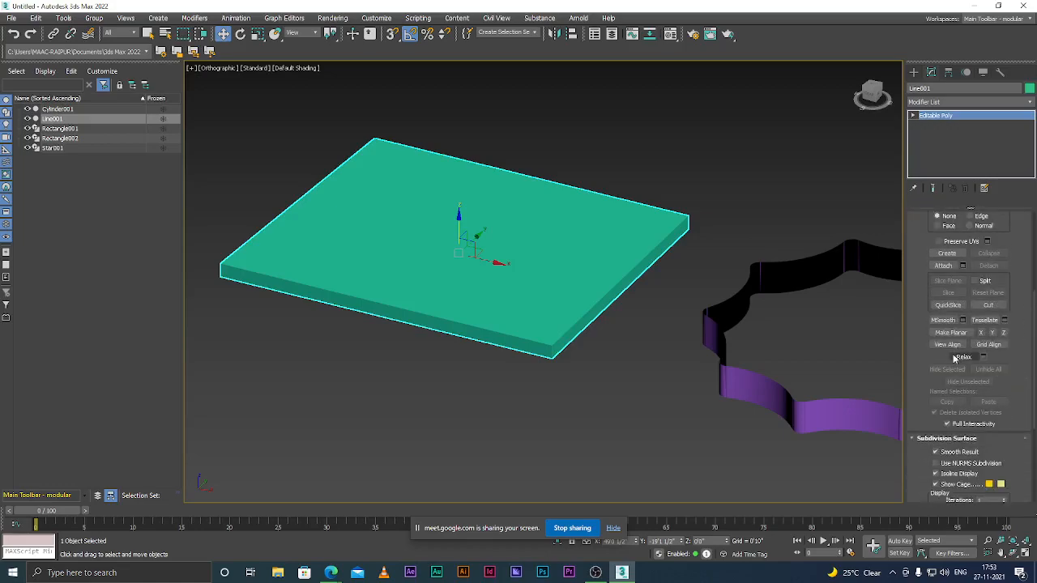
pyautogui.scroll(5, 1016, 315)
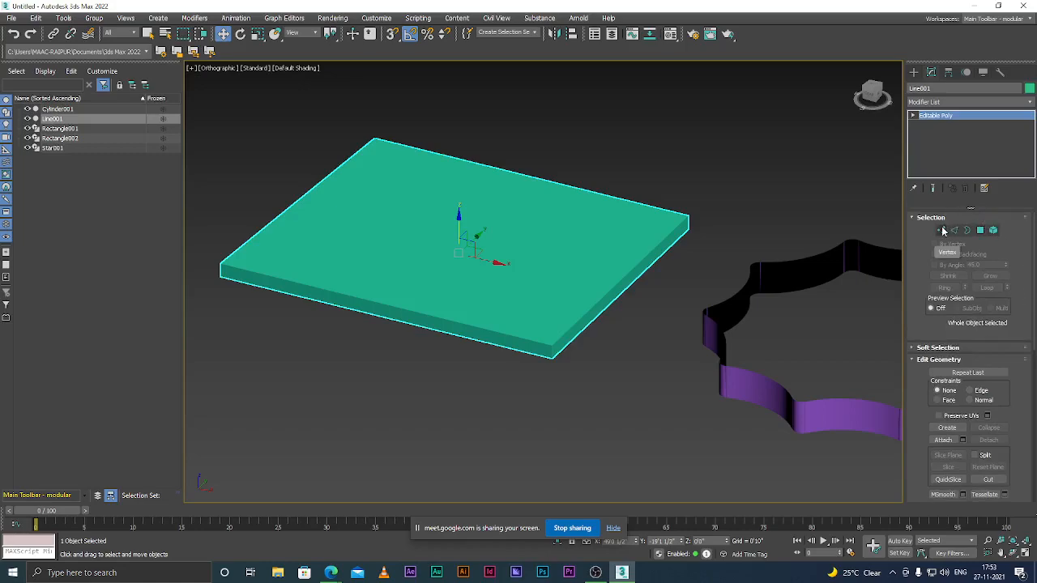
pyautogui.click(942, 230)
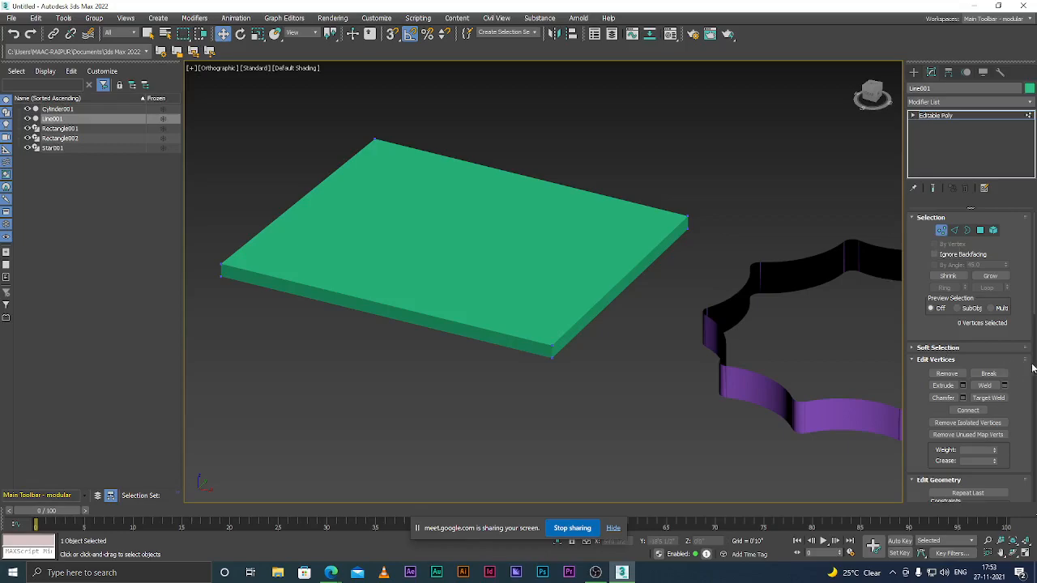
pyautogui.scroll(-6, 1030, 369)
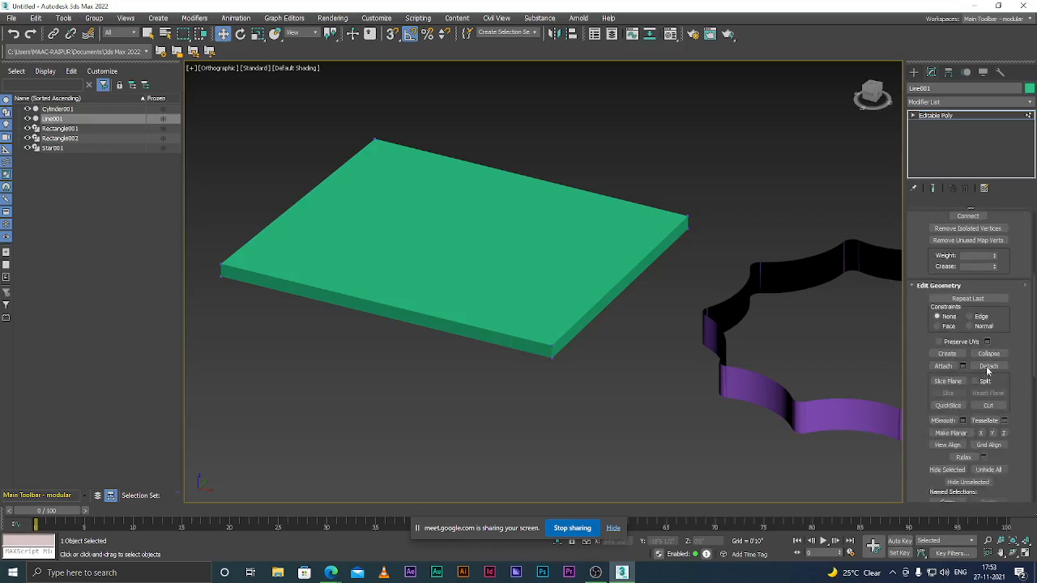
pyautogui.scroll(-3, 1024, 393)
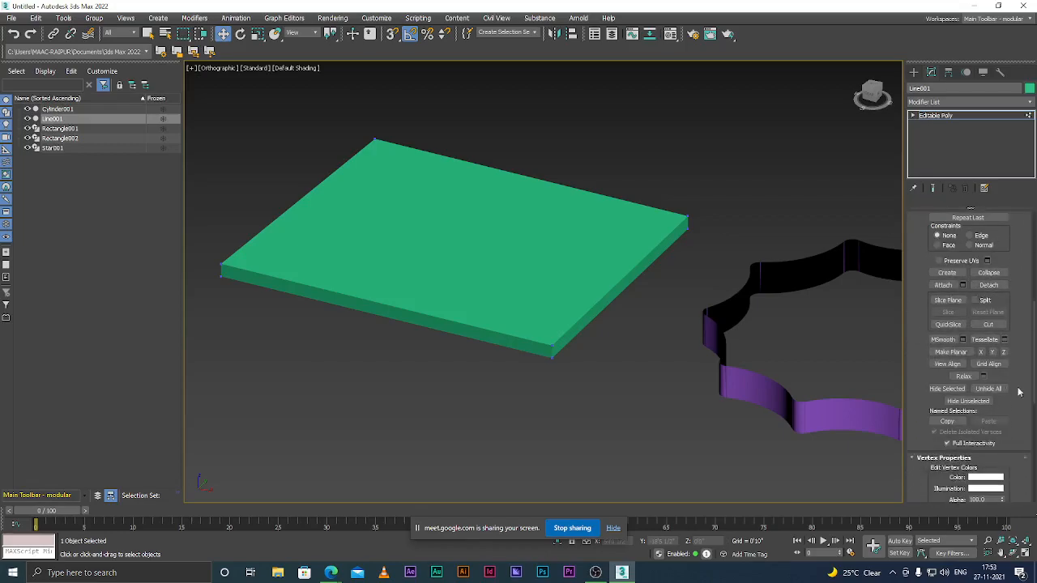
pyautogui.scroll(9, 1029, 371)
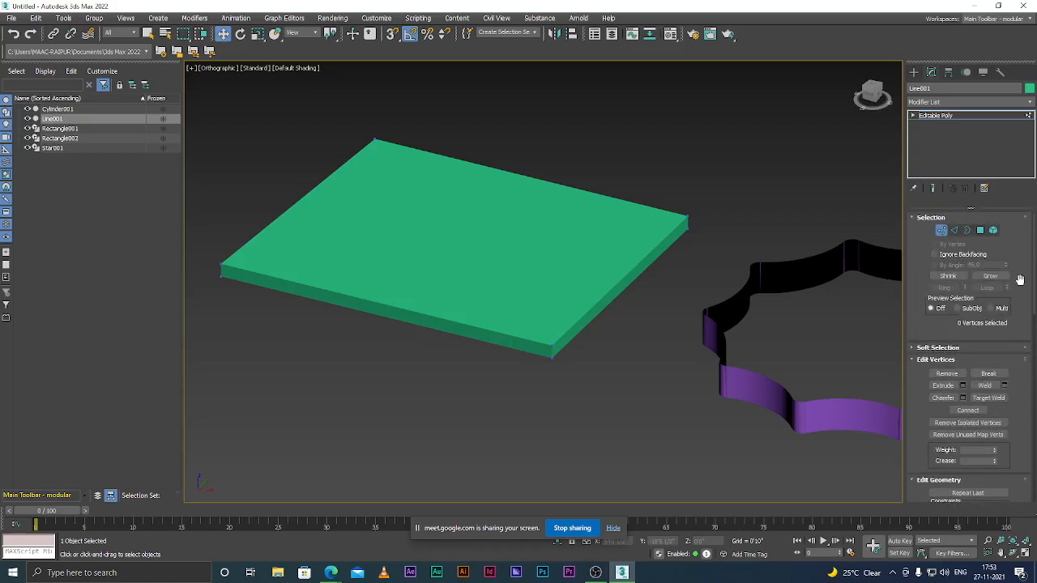
# Step: Inset the slab's top polygon by 0'1"
pyautogui.press('4')
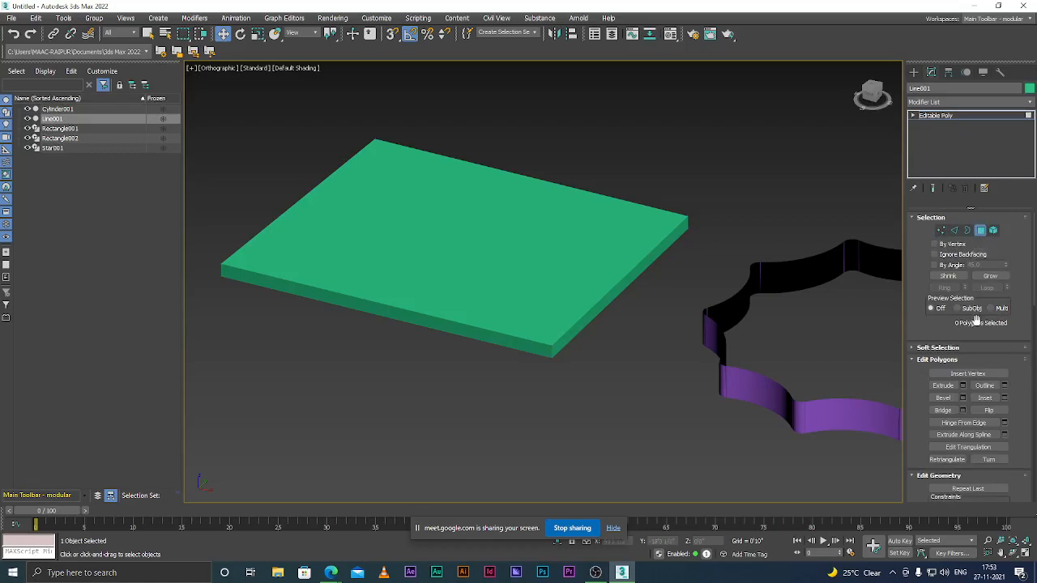
pyautogui.click(474, 220)
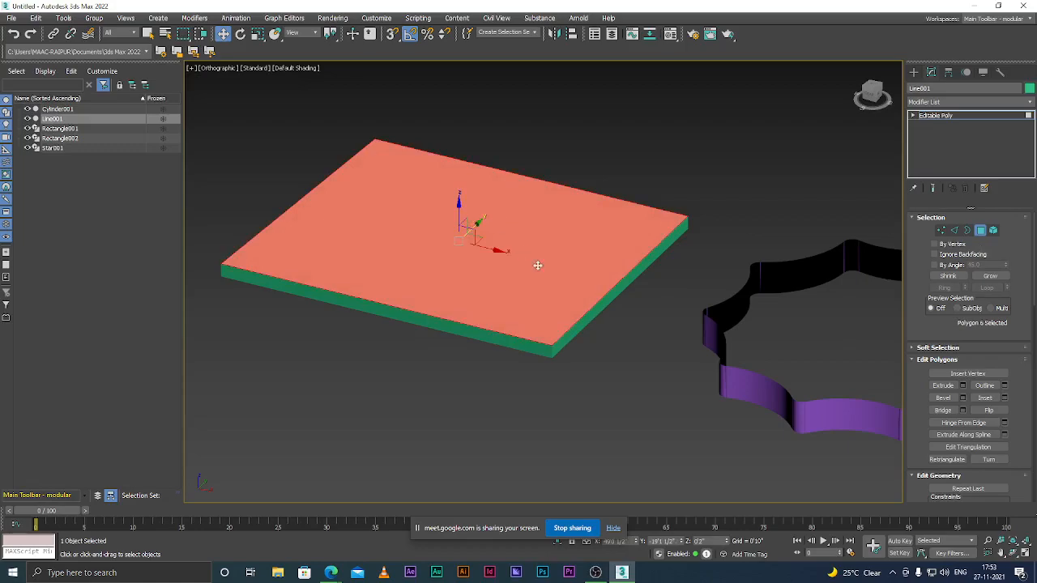
pyautogui.click(1005, 398)
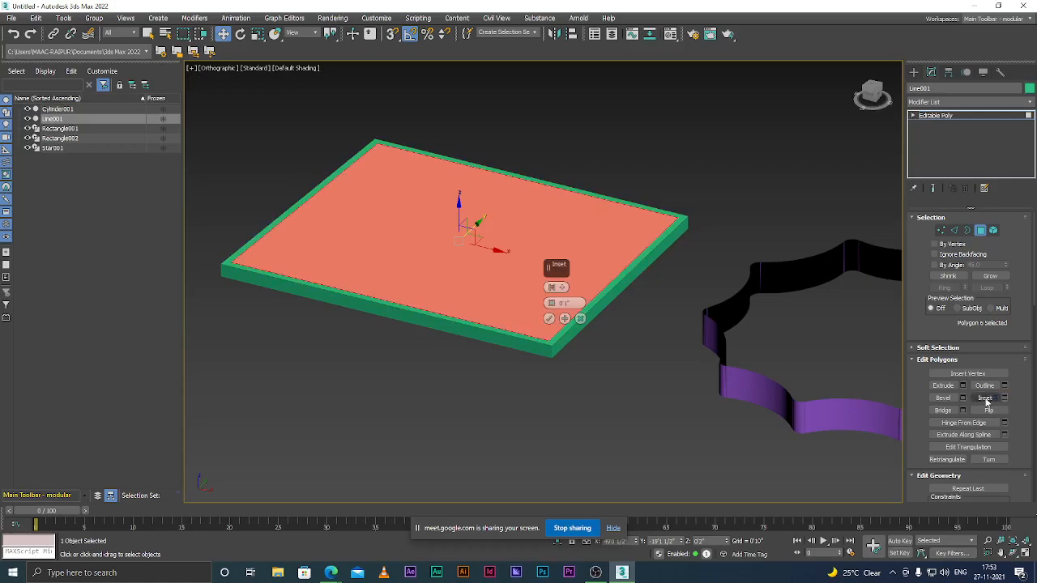
pyautogui.scroll(-3, 466, 362)
pyautogui.scroll(8, 502, 356)
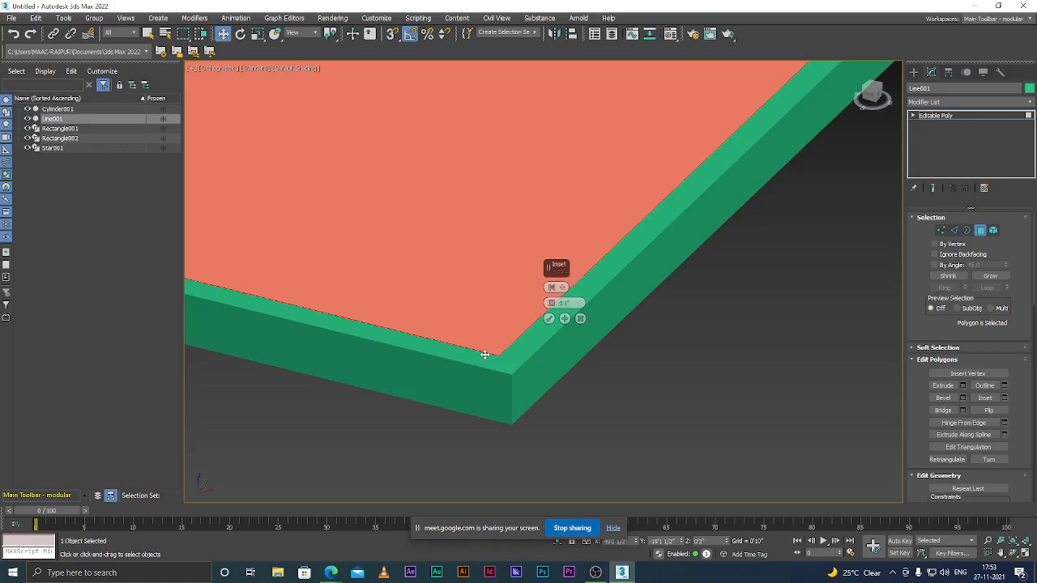
pyautogui.click(549, 320)
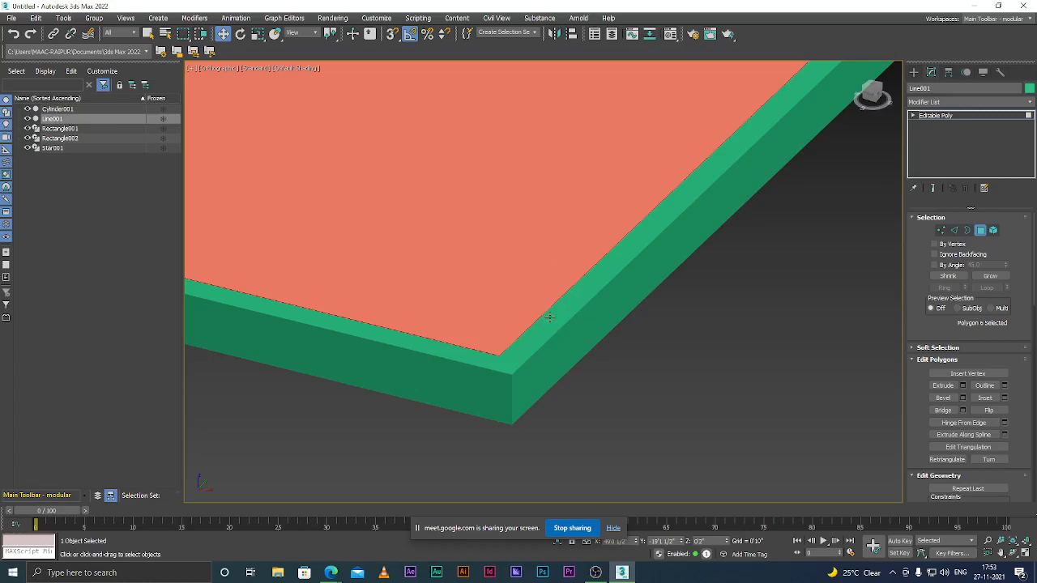
# Step: Bevel the inset top polygon with a height of 0'10" and an outline of 0'5", applying it while keeping the bevel settings active
pyautogui.scroll(-4, 551, 314)
pyautogui.scroll(4, 554, 308)
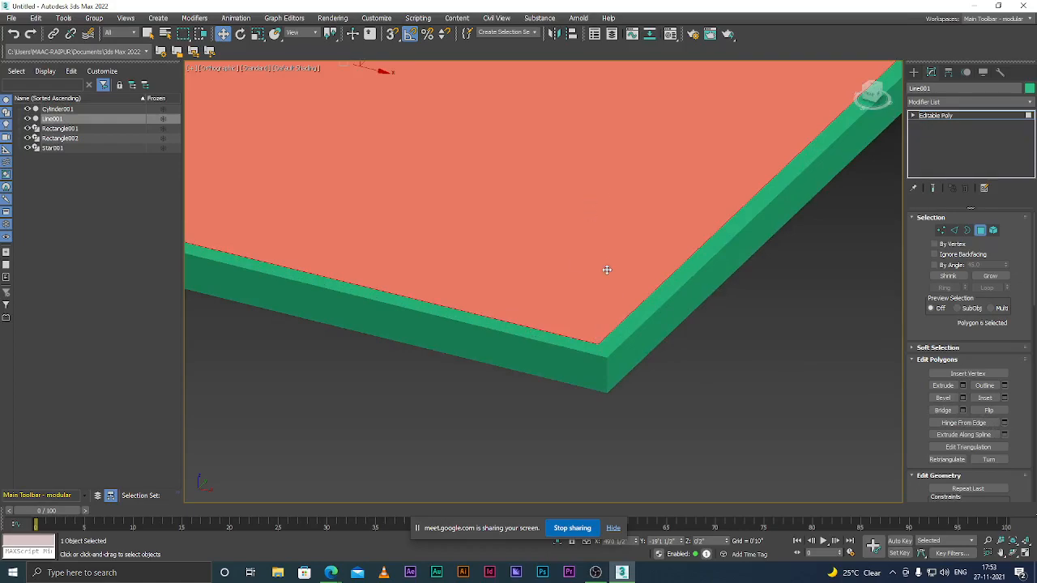
pyautogui.click(963, 398)
pyautogui.scroll(-6, 498, 323)
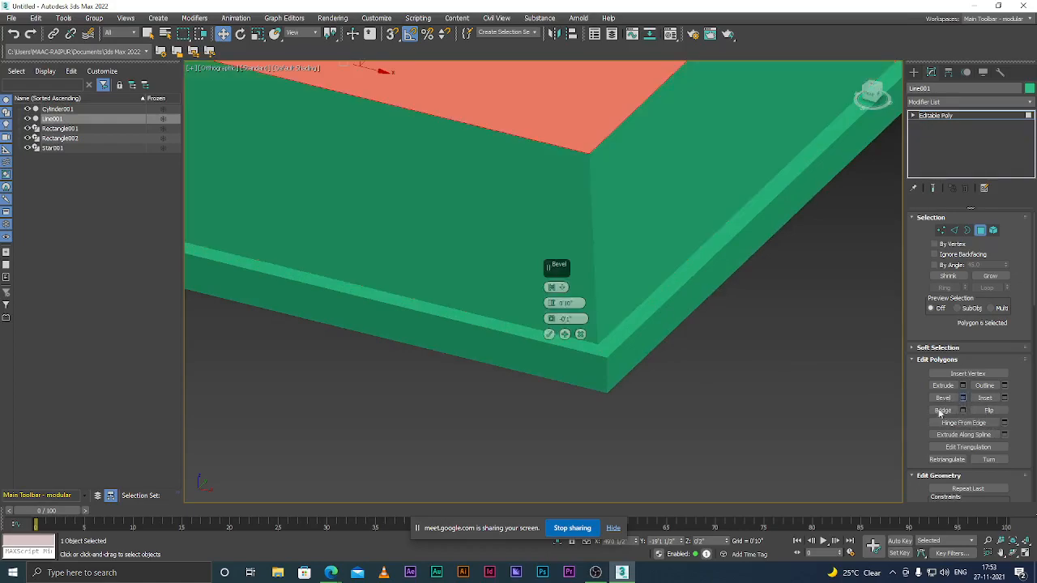
pyautogui.scroll(-2, 498, 322)
pyautogui.scroll(3, 502, 319)
pyautogui.scroll(-2, 500, 320)
pyautogui.scroll(4, 508, 316)
pyautogui.scroll(1, 534, 318)
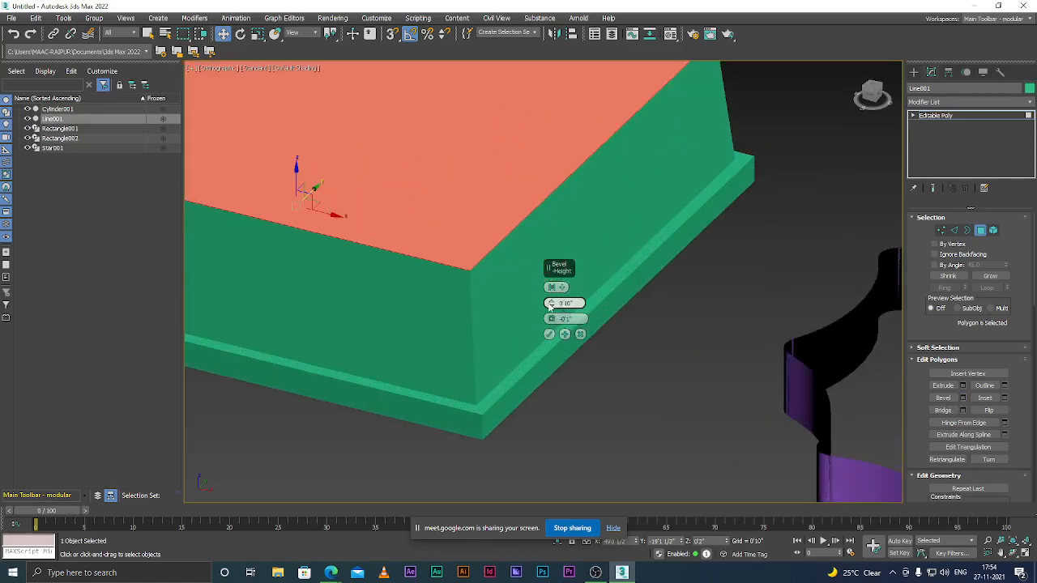
pyautogui.moveTo(551, 319); pyautogui.dragTo(537, 235)
pyautogui.scroll(-4, 523, 322)
pyautogui.scroll(-2, 504, 335)
pyautogui.scroll(5, 518, 338)
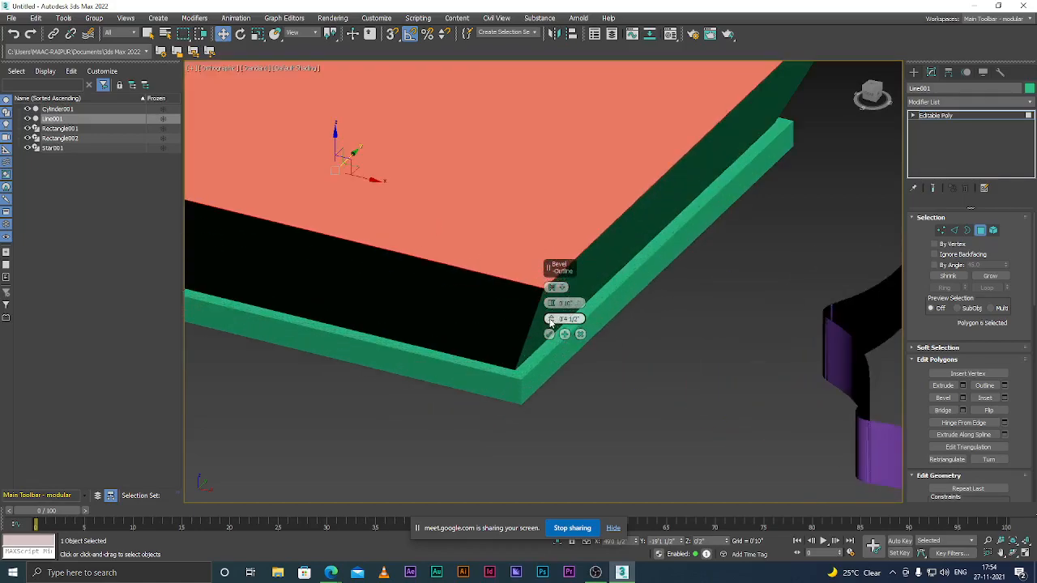
pyautogui.moveTo(551, 322); pyautogui.dragTo(551, 304)
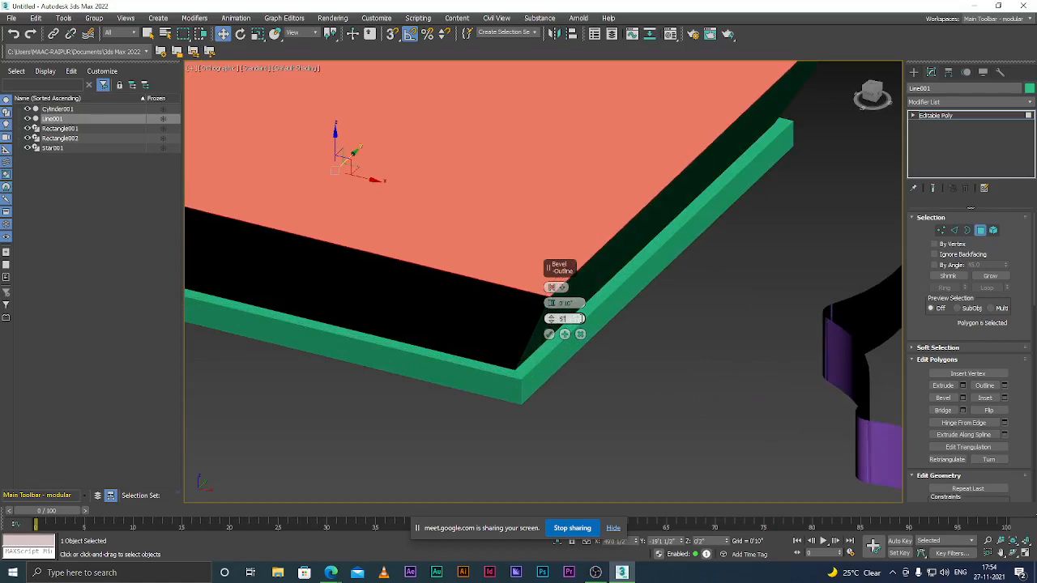
pyautogui.press('Return')
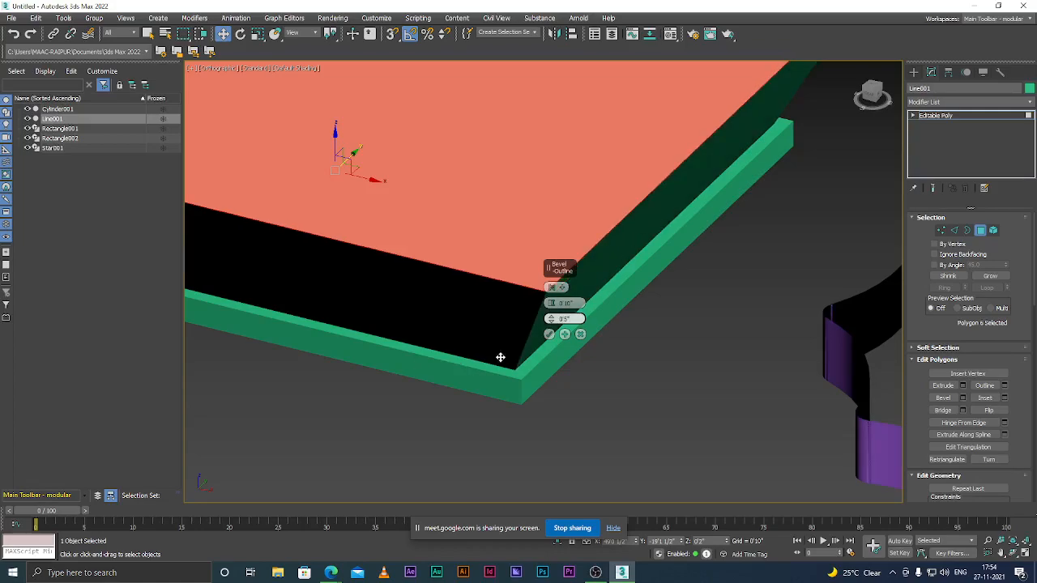
pyautogui.click(565, 334)
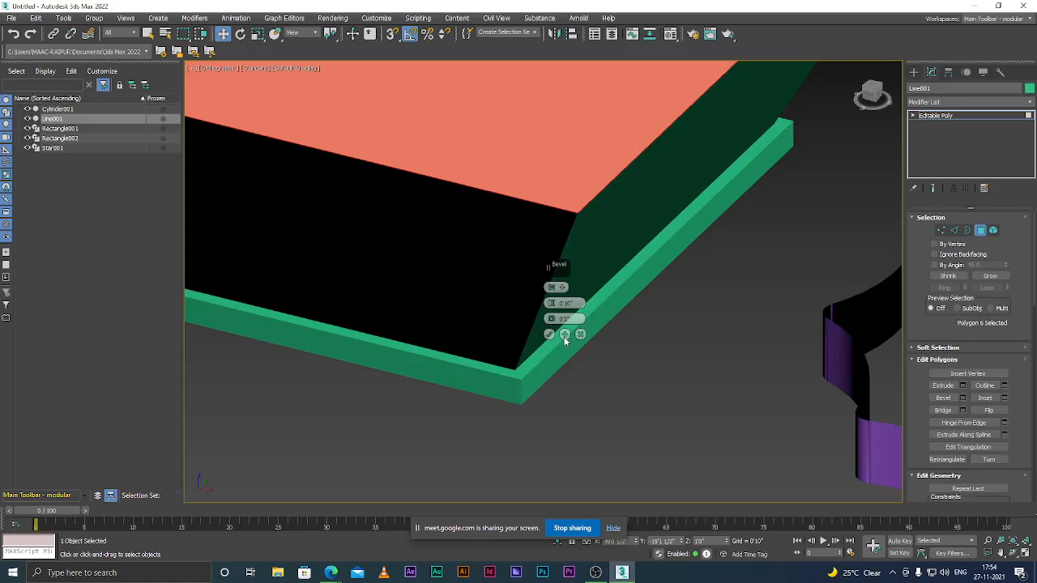
# Step: Bevel the top polygon a second time with a 0'10" height and an inward-tapering outline, and deselect it
pyautogui.moveTo(553, 326); pyautogui.dragTo(549, 400)
pyautogui.click(549, 336)
pyautogui.scroll(-5, 467, 341)
pyautogui.click(503, 381)
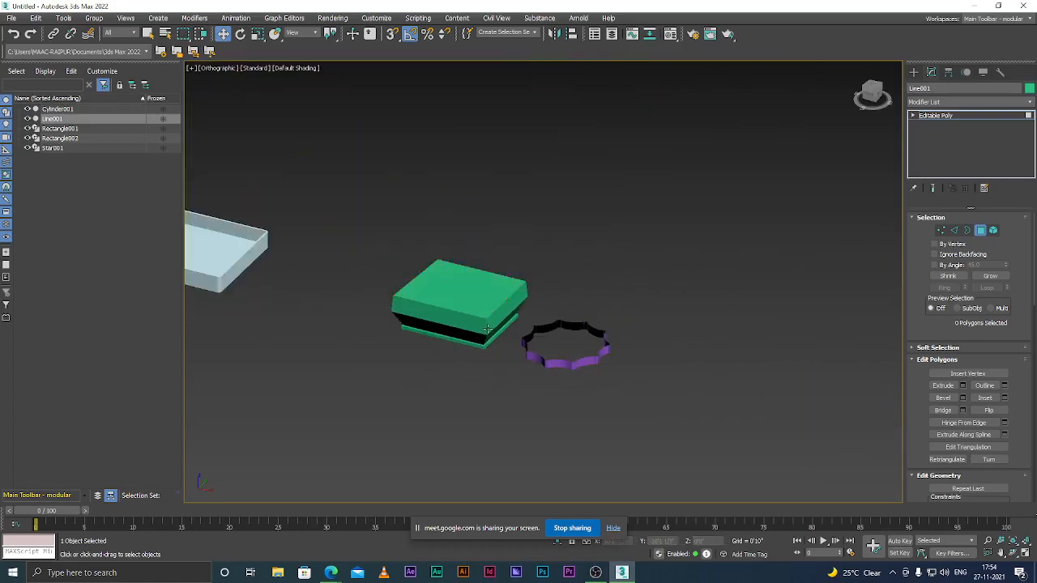
pyautogui.scroll(3, 469, 385)
pyautogui.moveTo(469, 385)
pyautogui.keyDown('alt'); pyautogui.mouseDown(button='middle')
pyautogui.moveTo(491, 361)
pyautogui.moveTo(474, 383)
pyautogui.mouseUp(button='middle'); pyautogui.keyUp('alt')
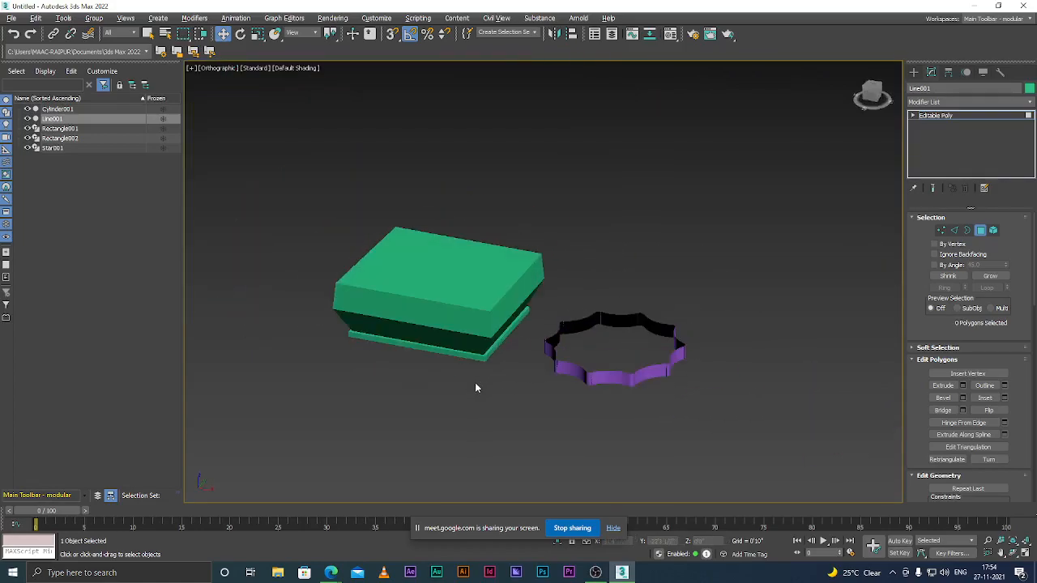
pyautogui.scroll(-5, 580, 382)
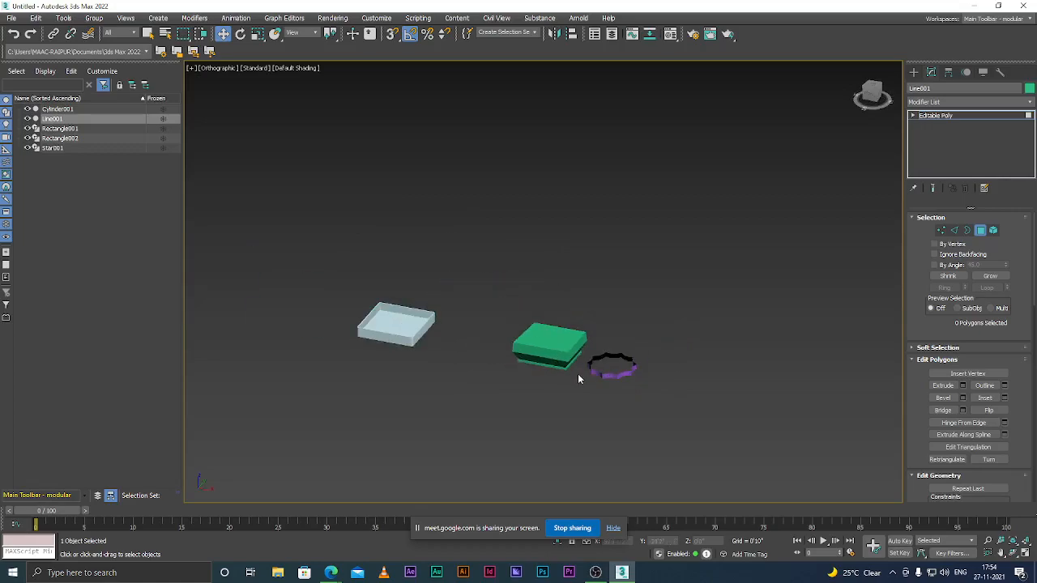
pyautogui.scroll(4, 567, 376)
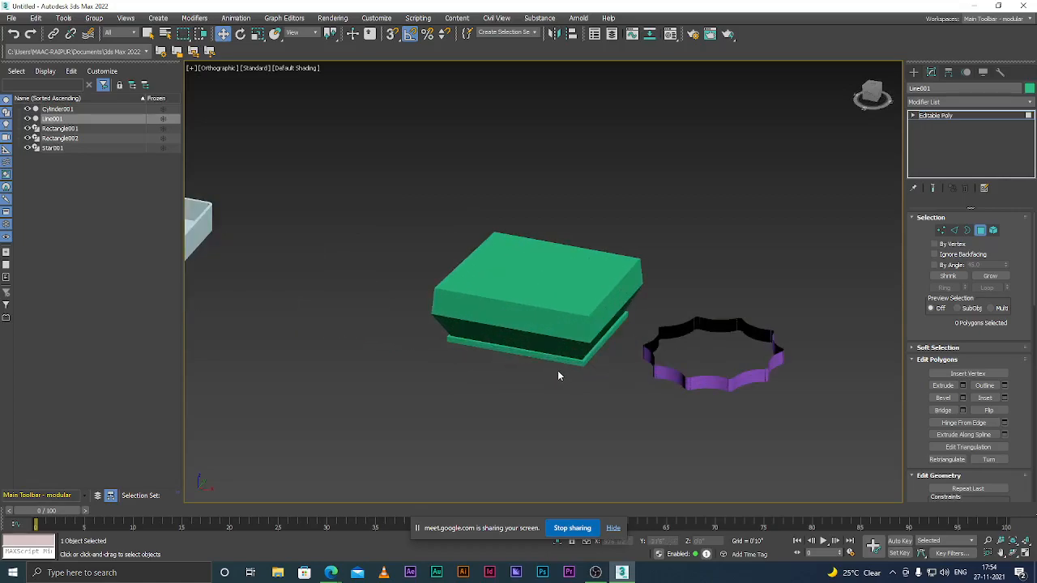
pyautogui.scroll(-4, 559, 321)
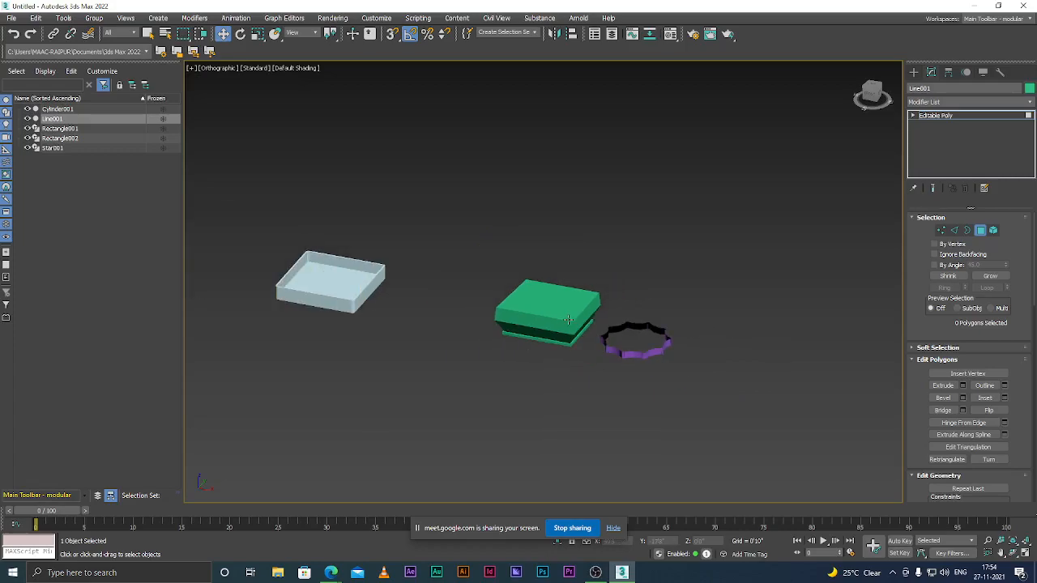
pyautogui.scroll(2, 568, 319)
pyautogui.scroll(2, 548, 310)
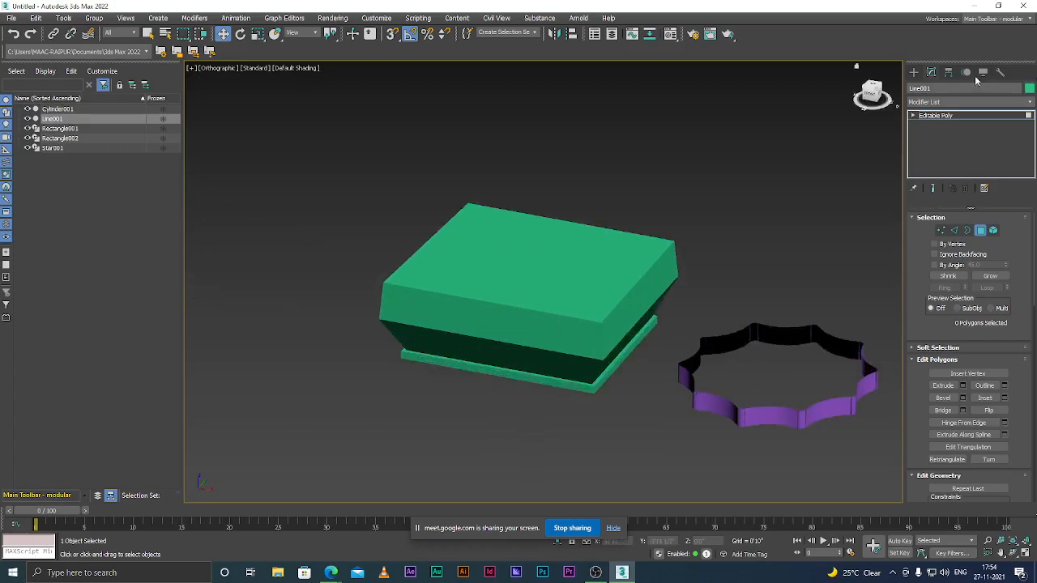
# Step: In the top view, create a box of about 1'8 1/2" length, 2'1" width and -0'11 1/2" height beside the slab
pyautogui.click(914, 72)
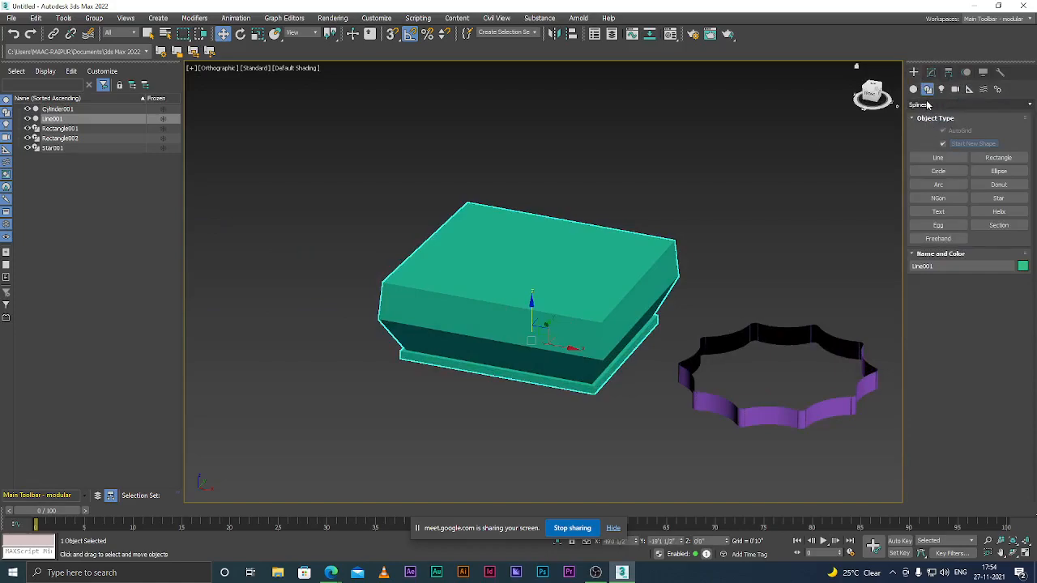
pyautogui.click(914, 90)
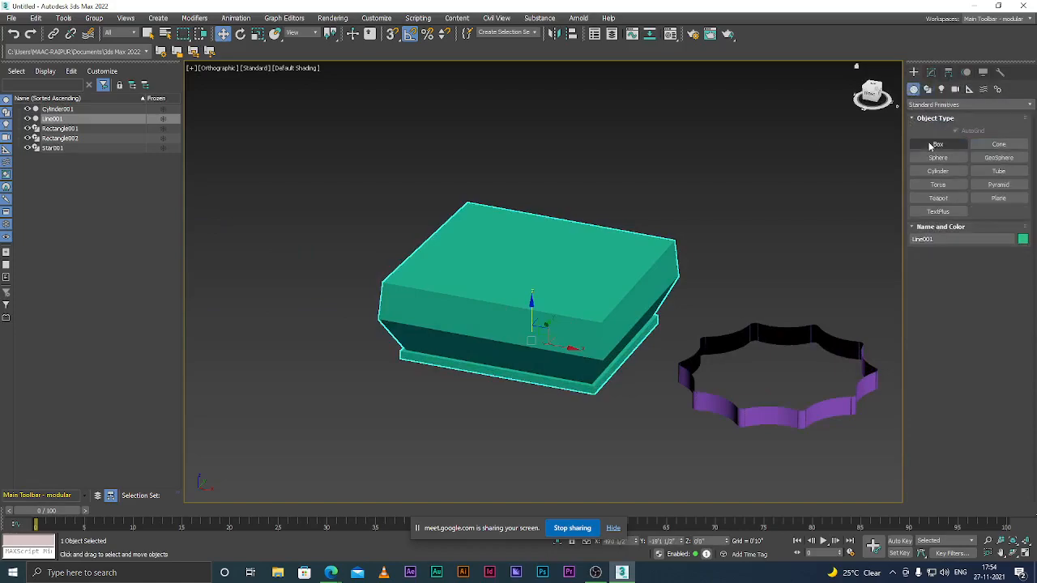
pyautogui.click(938, 145)
pyautogui.scroll(-4, 530, 248)
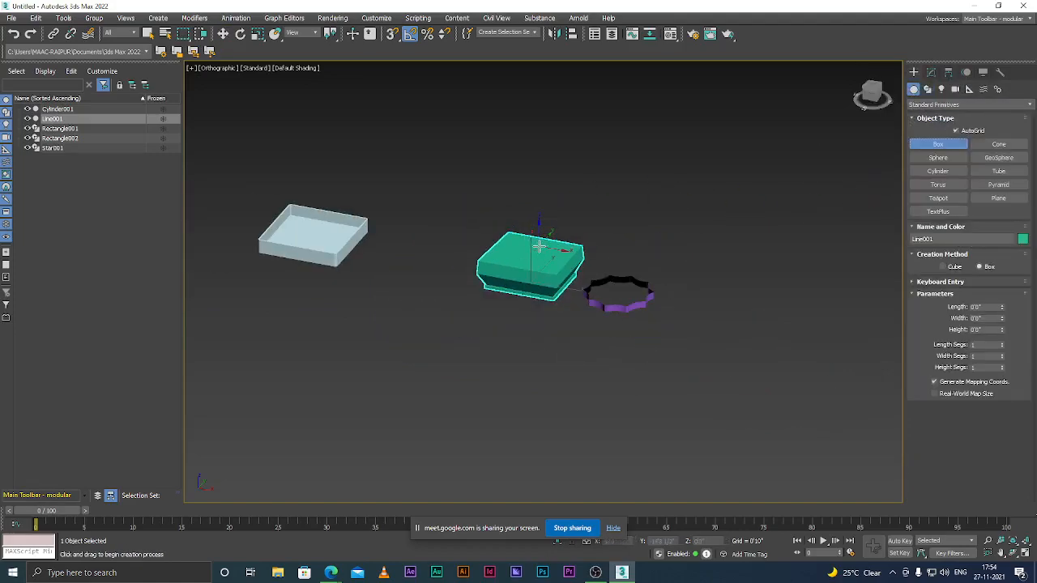
pyautogui.press('t')
pyautogui.scroll(-4, 550, 287)
pyautogui.scroll(9, 627, 333)
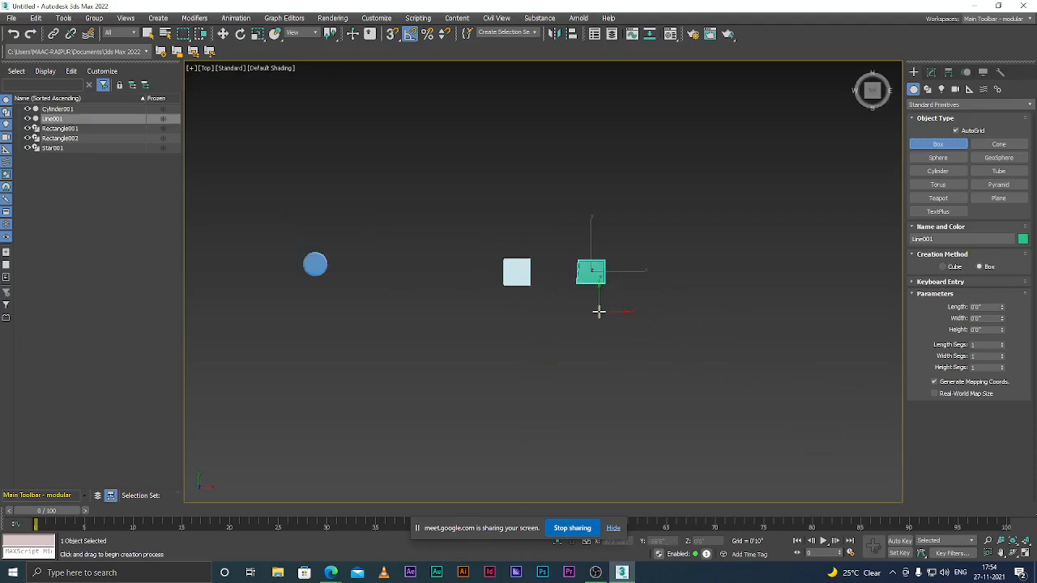
pyautogui.moveTo(582, 312); pyautogui.dragTo(613, 285)
pyautogui.click(646, 297)
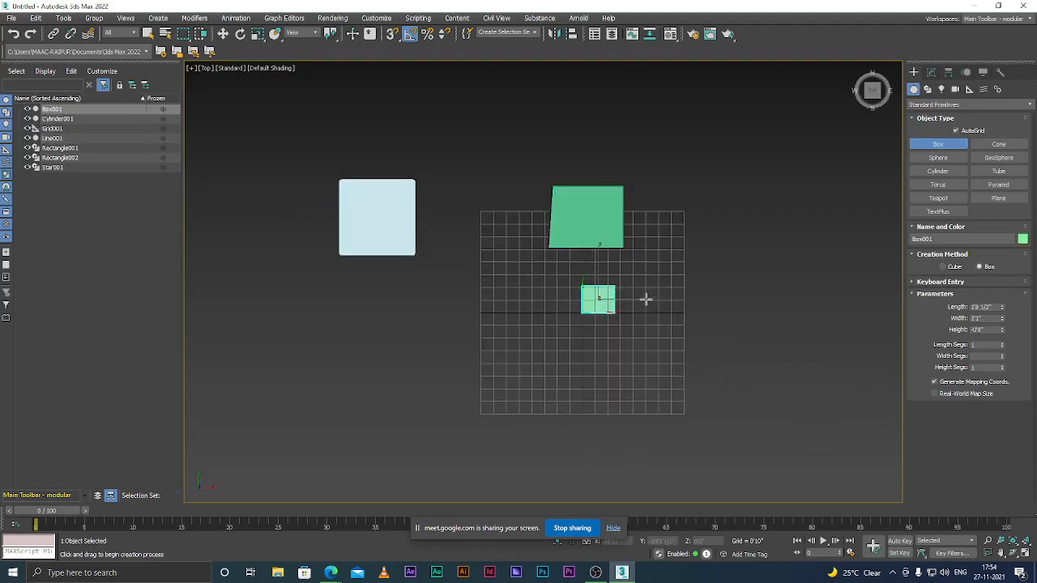
pyautogui.press('w')
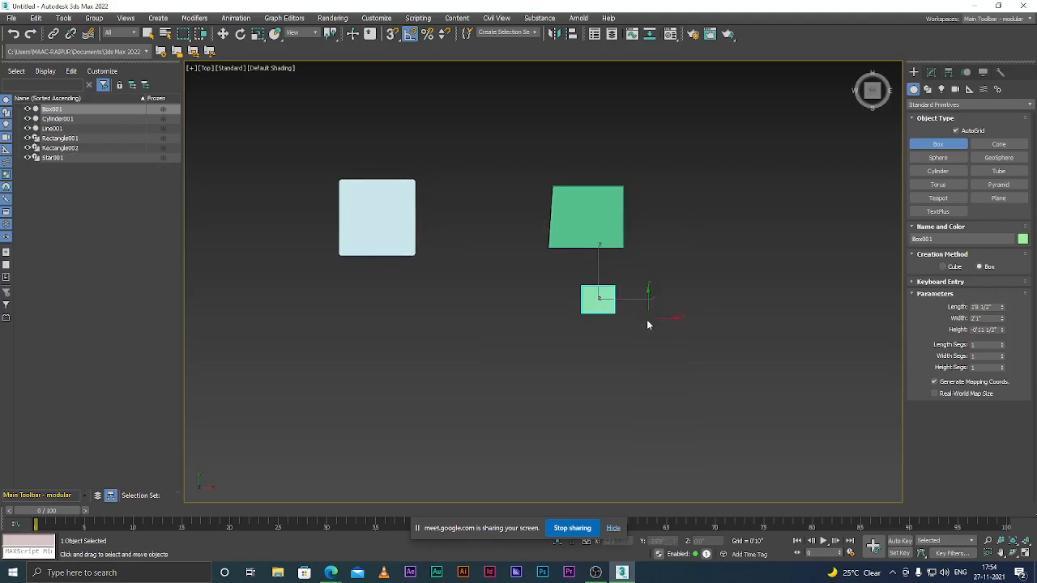
# Step: Raise the new box vertically and shift it along the X axis beside the slab
pyautogui.keyDown('alt'); pyautogui.moveTo(611, 372); pyautogui.dragTo(563, 278, button='middle'); pyautogui.keyUp('alt')
pyautogui.scroll(3, 604, 290)
pyautogui.moveTo(602, 276); pyautogui.dragTo(593, 199)
pyautogui.keyDown('alt'); pyautogui.moveTo(653, 328); pyautogui.dragTo(688, 336, button='middle'); pyautogui.keyUp('alt')
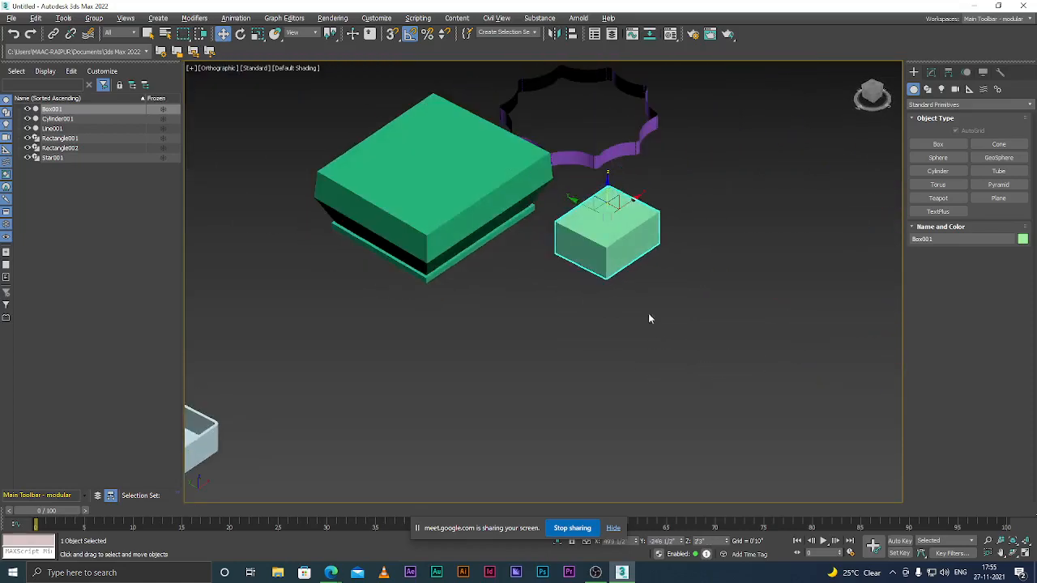
pyautogui.moveTo(629, 202); pyautogui.dragTo(592, 233)
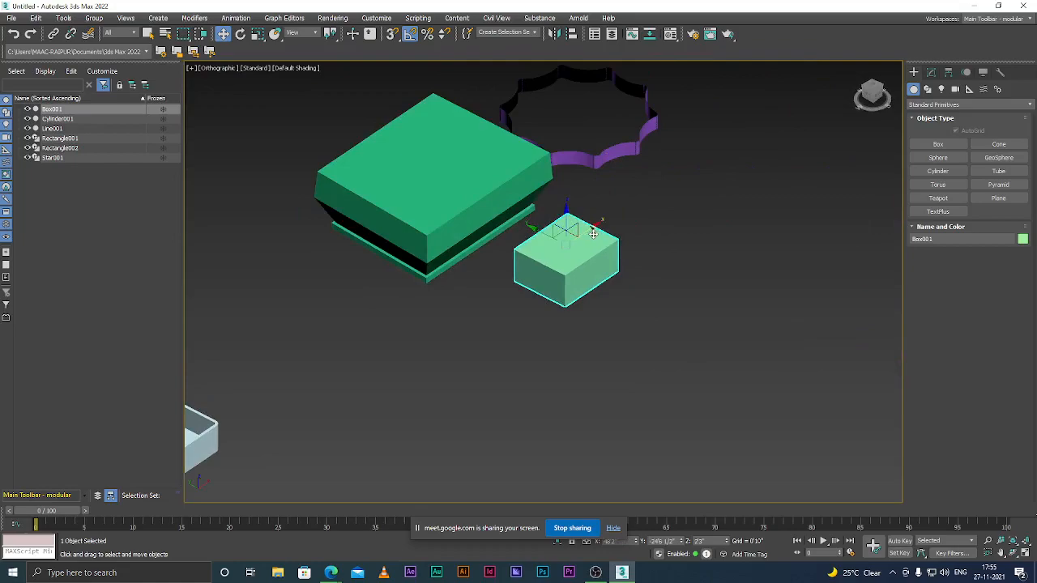
# Step: In the front view, lower the box to the height of the slab's upper part, adjust it horizontally, and deselect it
pyautogui.press('f')
pyautogui.scroll(-8, 468, 257)
pyautogui.scroll(10, 526, 255)
pyautogui.scroll(4, 518, 290)
pyautogui.moveTo(521, 204); pyautogui.dragTo(527, 232)
pyautogui.moveTo(476, 295); pyautogui.dragTo(524, 296)
pyautogui.keyDown('alt'); pyautogui.moveTo(509, 301); pyautogui.dragTo(592, 320, button='middle'); pyautogui.keyUp('alt')
pyautogui.scroll(-5, 665, 259)
pyautogui.click(577, 274)
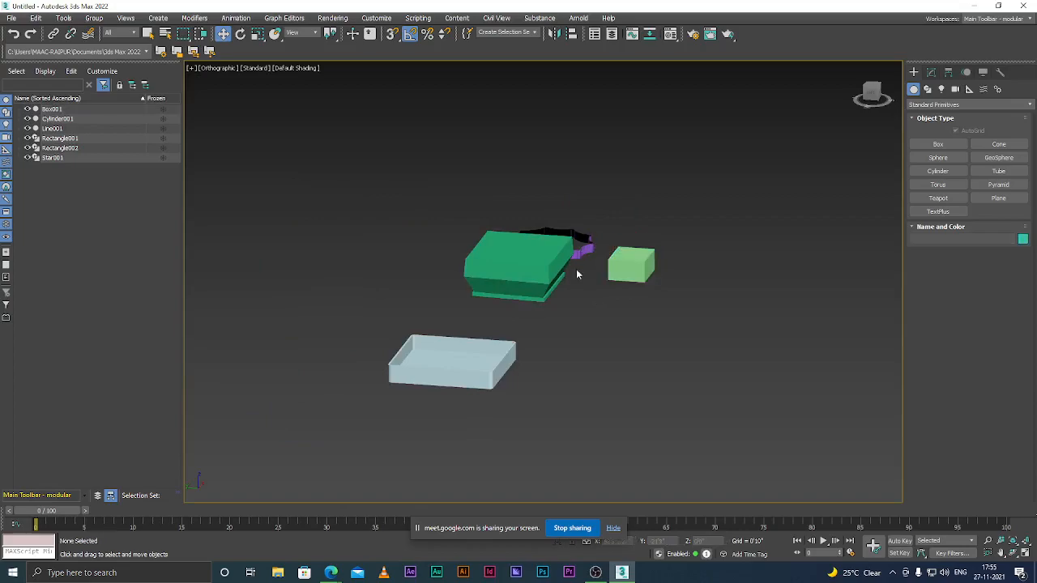
# Step: Attach the box to the slab's Editable Poly so both form one object
pyautogui.scroll(5, 537, 268)
pyautogui.click(542, 243)
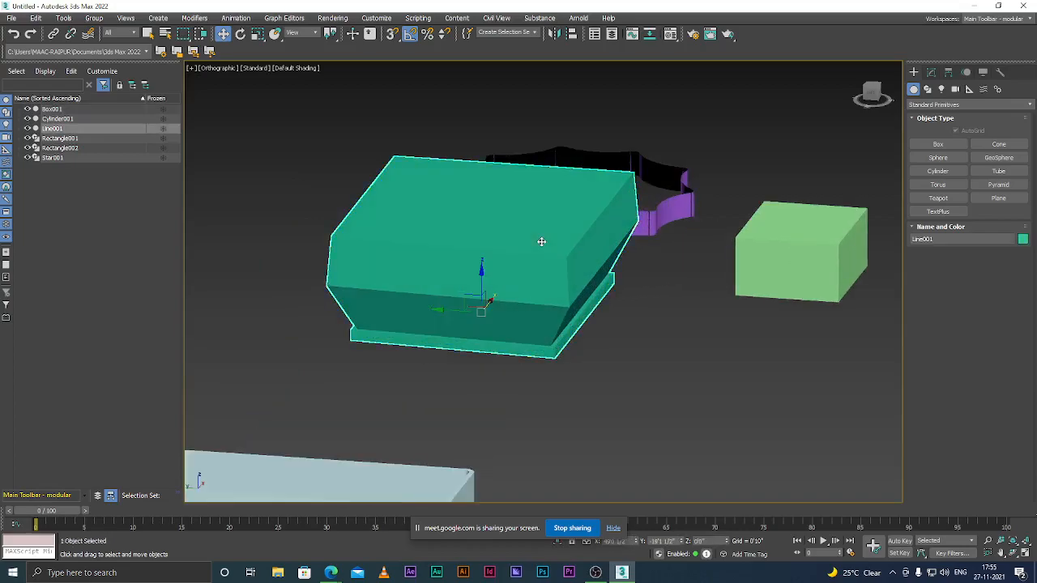
pyautogui.scroll(-4, 519, 258)
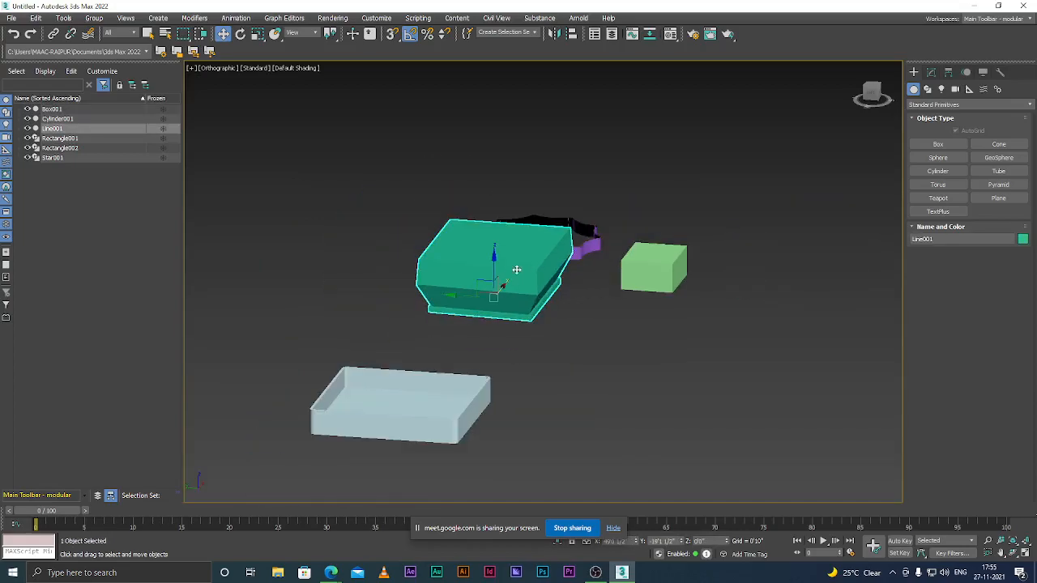
pyautogui.scroll(2, 512, 243)
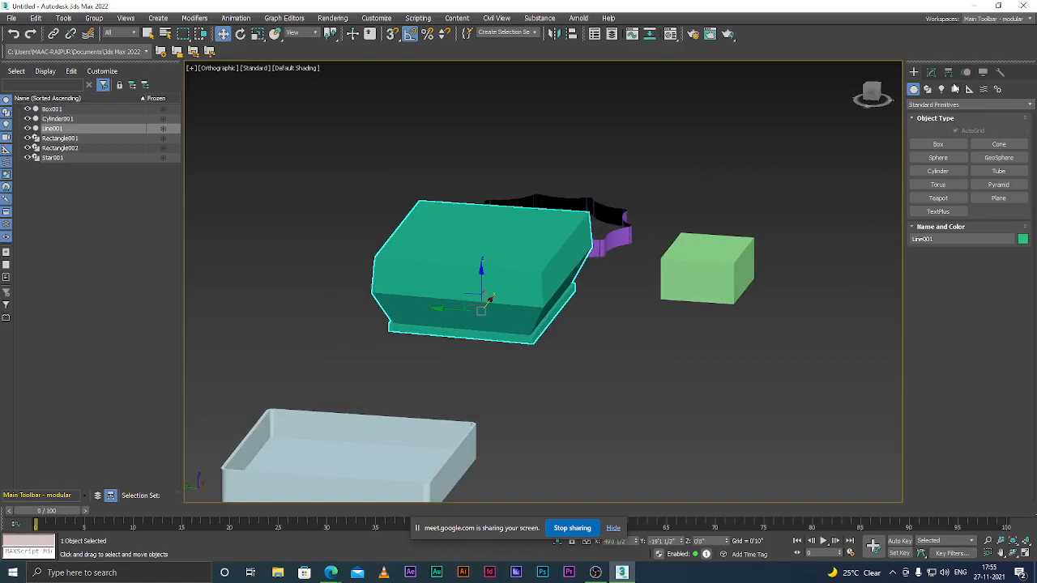
pyautogui.click(932, 73)
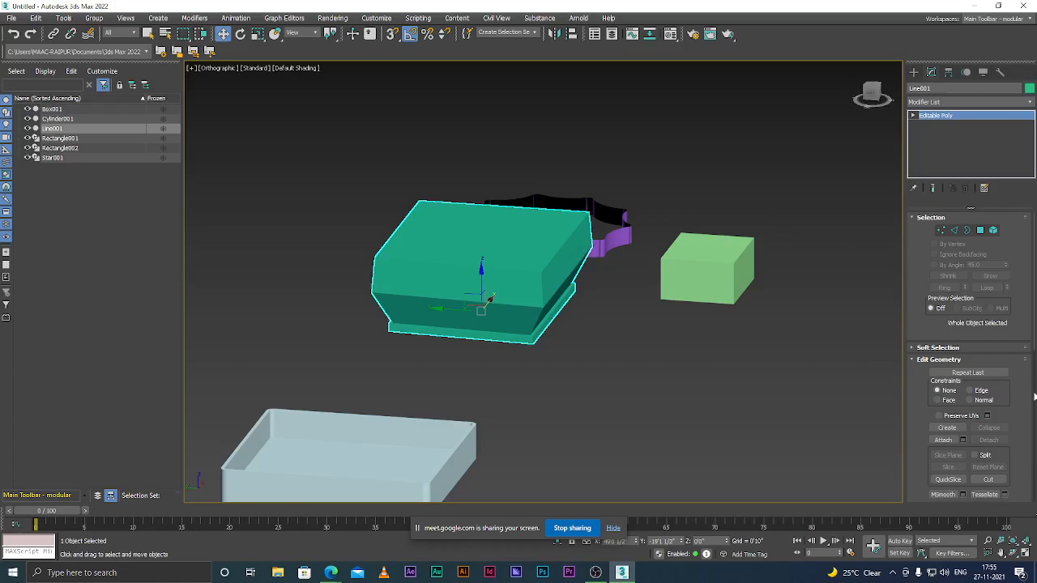
pyautogui.click(943, 440)
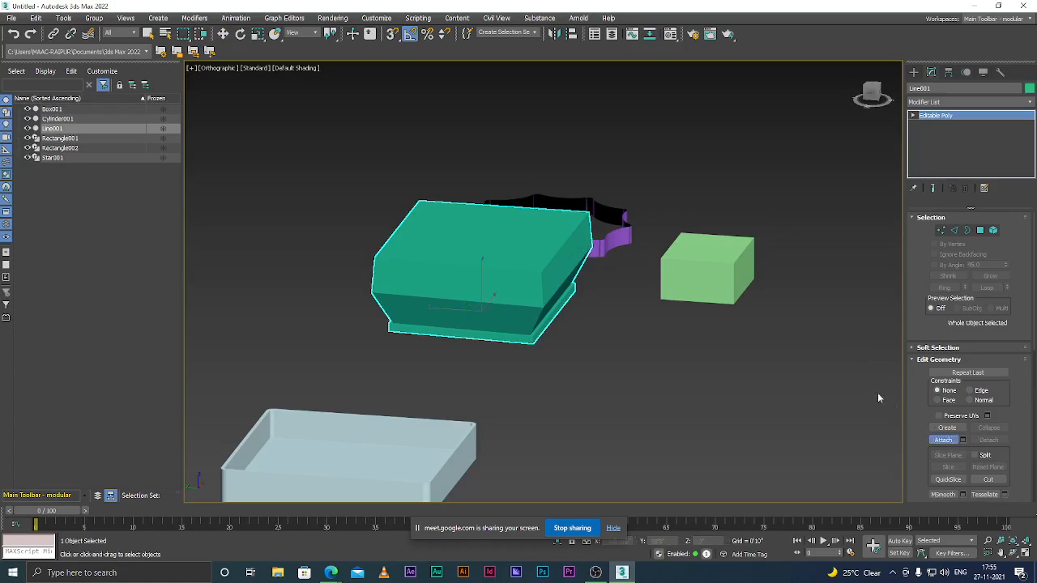
pyautogui.click(710, 273)
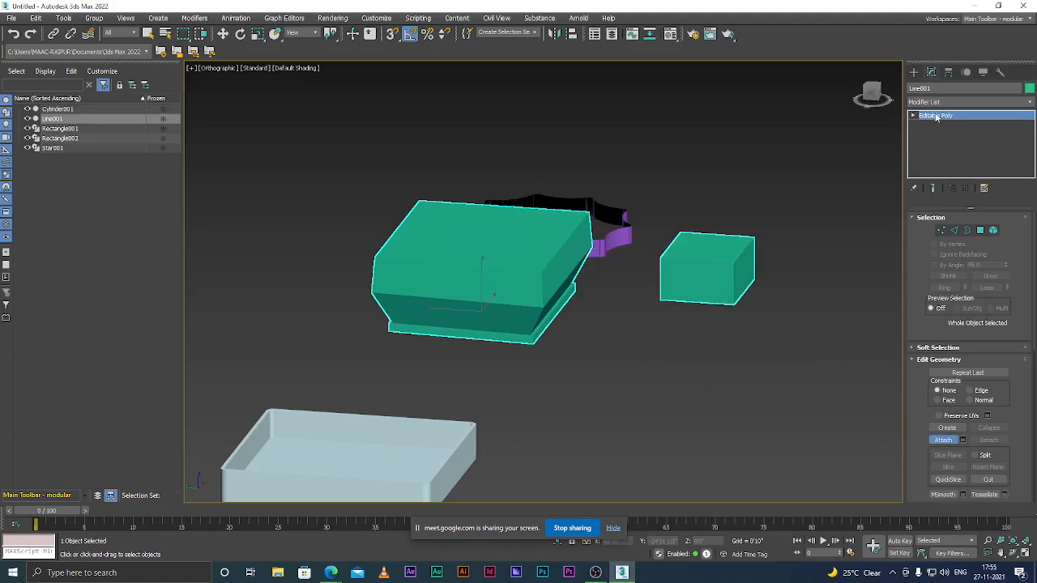
# Step: At polygon level, select the box's side polygon facing the slab together with the slab's opposite upper side polygon
pyautogui.press('4')
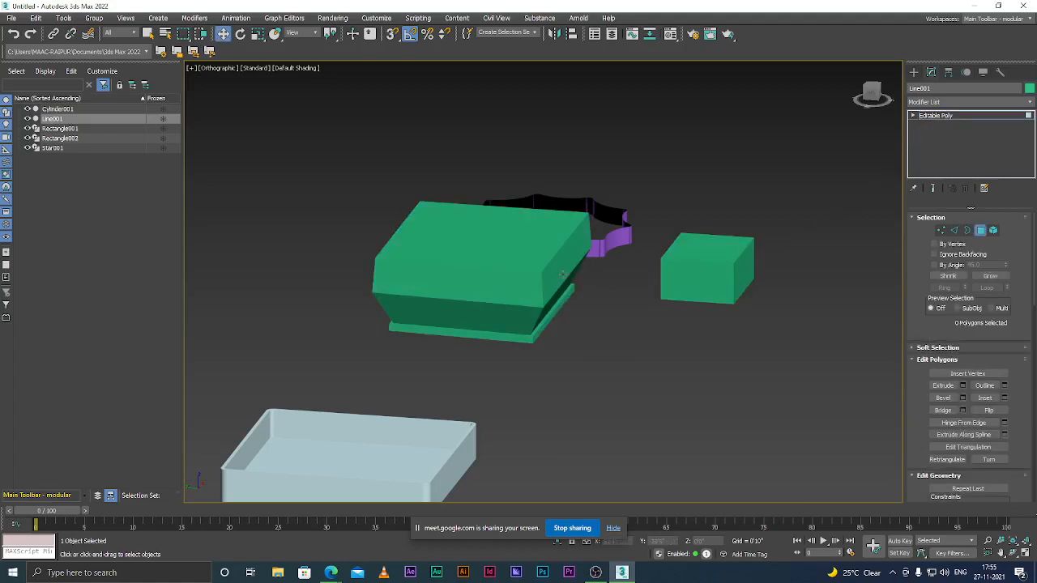
pyautogui.scroll(2, 562, 275)
pyautogui.click(555, 252)
pyautogui.scroll(2, 576, 340)
pyautogui.keyDown('alt'); pyautogui.moveTo(577, 341); pyautogui.dragTo(633, 355, button='middle'); pyautogui.keyUp('alt')
pyautogui.scroll(-6, 633, 332)
pyautogui.scroll(2, 650, 274)
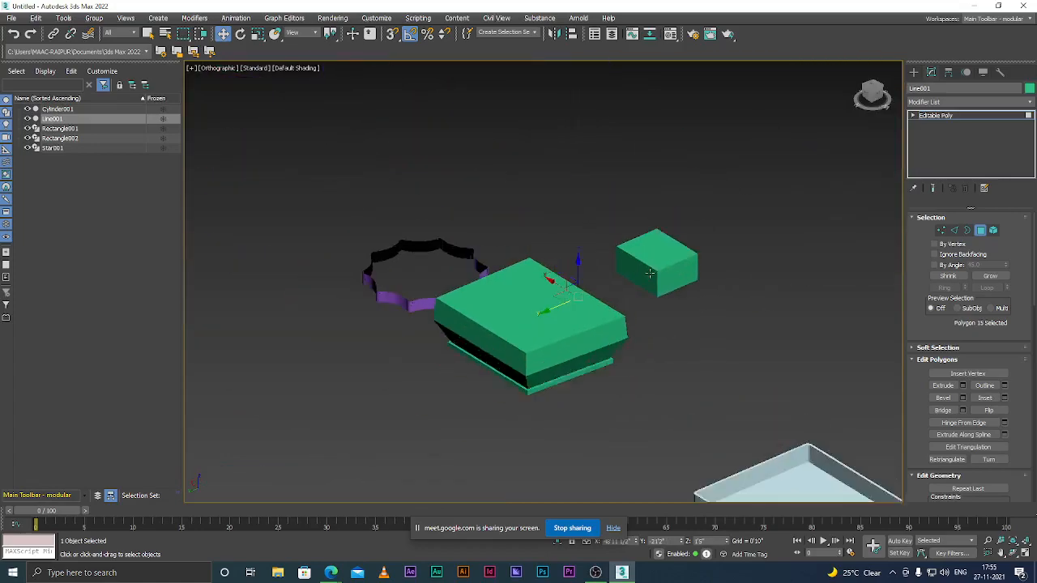
pyautogui.scroll(5, 650, 274)
pyautogui.click(615, 262)
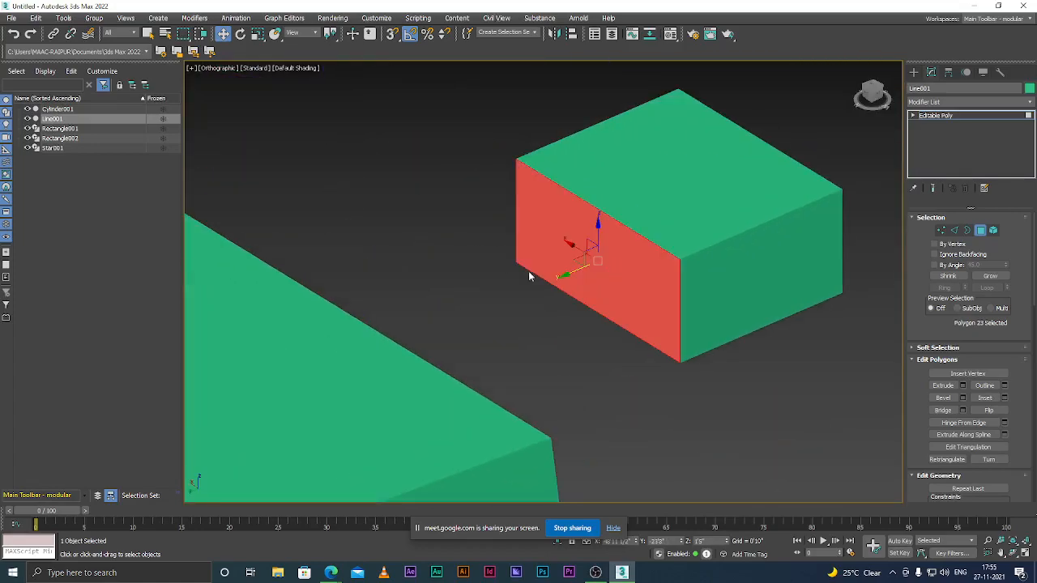
pyautogui.scroll(-3, 596, 300)
pyautogui.keyDown('alt'); pyautogui.moveTo(660, 354); pyautogui.dragTo(599, 347, button='middle'); pyautogui.keyUp('alt')
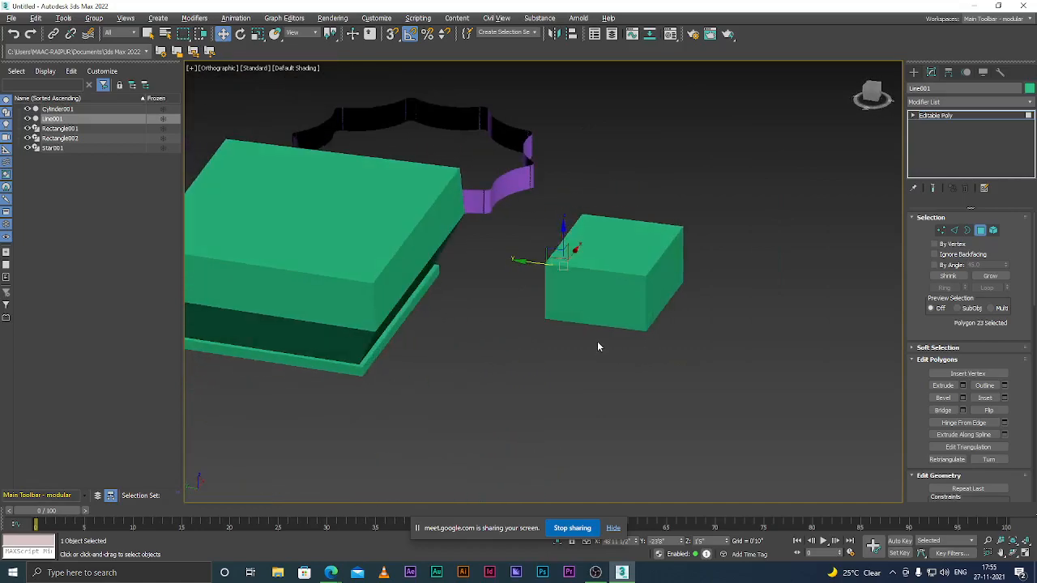
pyautogui.scroll(-3, 535, 312)
pyautogui.scroll(2, 523, 304)
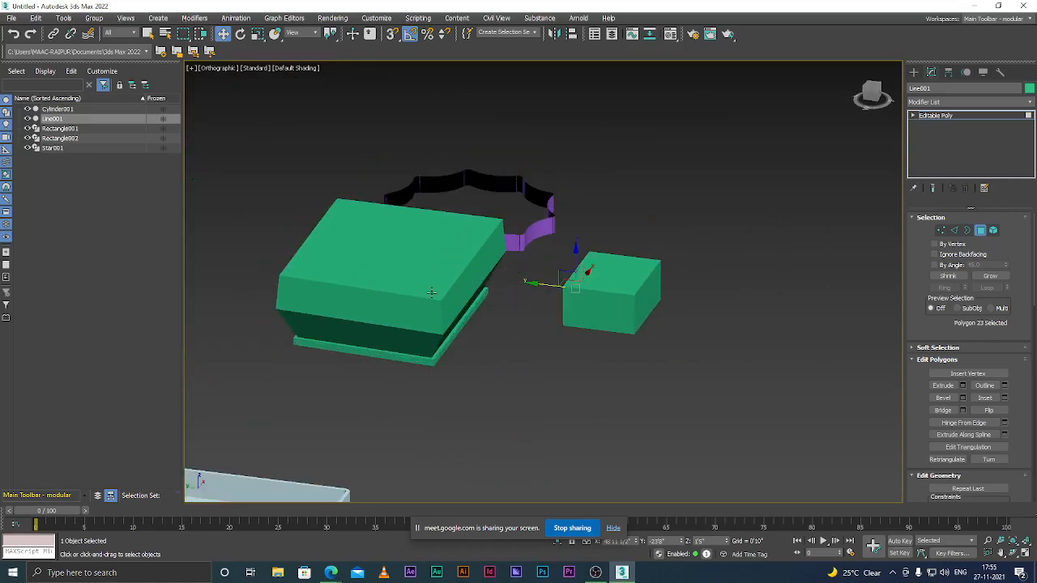
pyautogui.scroll(2, 431, 281)
pyautogui.click(456, 267)
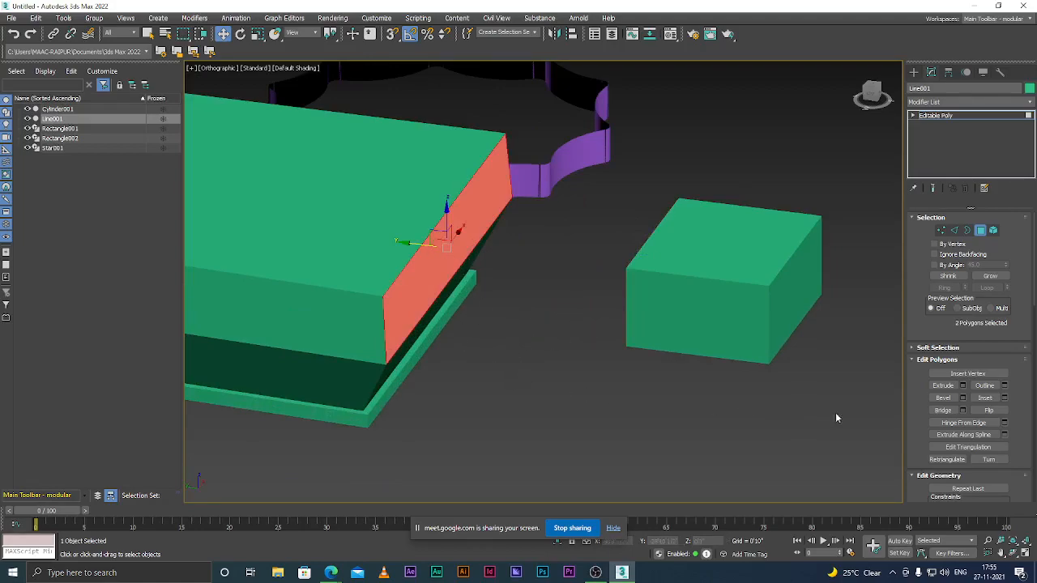
# Step: Try bridging the two facing polygons with 6 segments, then discard the bridge and clear the selection
pyautogui.click(963, 411)
pyautogui.scroll(-4, 324, 333)
pyautogui.scroll(2, 366, 315)
pyautogui.scroll(3, 366, 315)
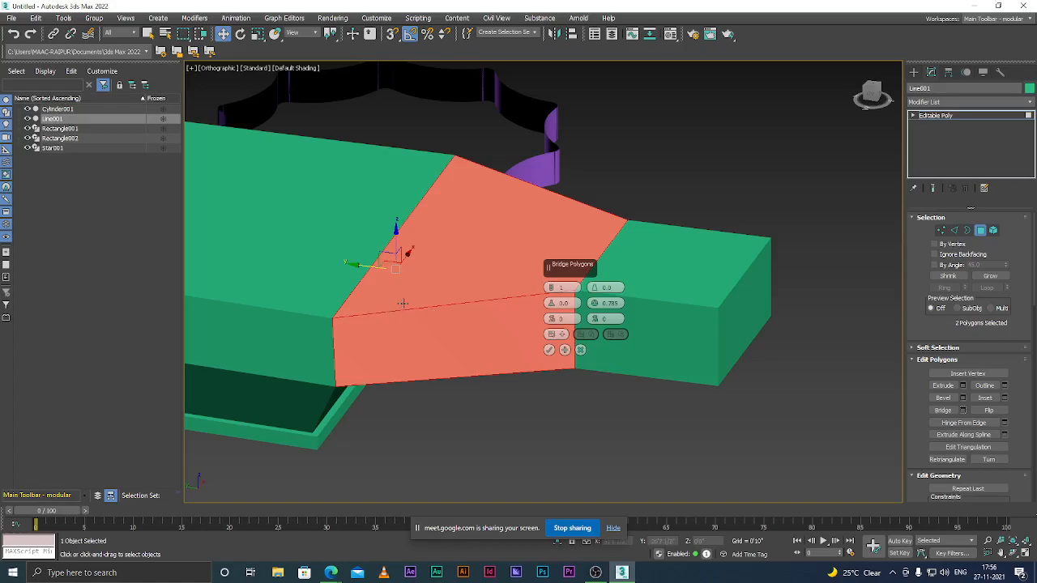
pyautogui.click(551, 288)
pyautogui.click(551, 288)
pyautogui.click(551, 287)
pyautogui.click(551, 288)
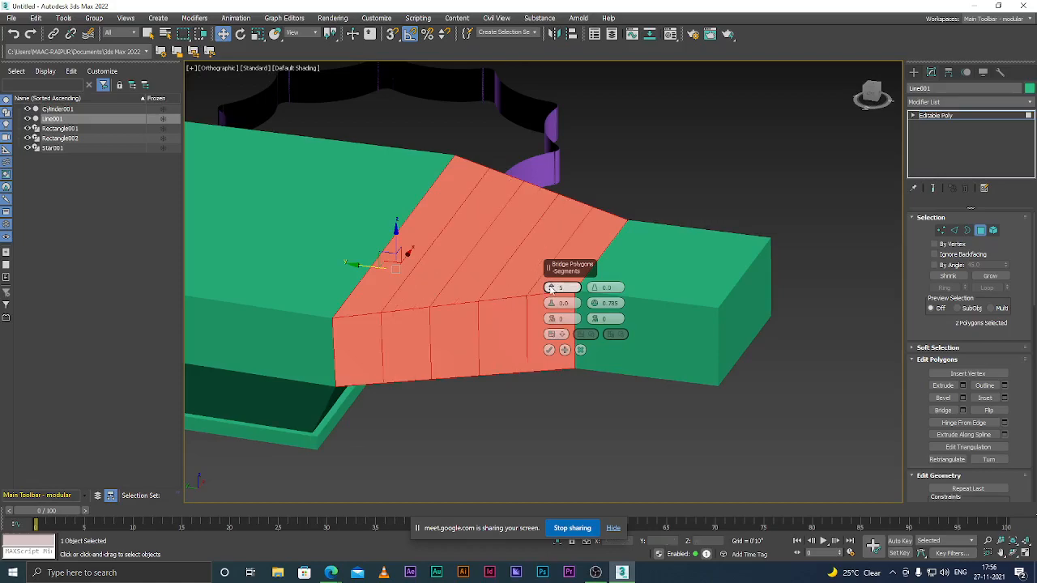
pyautogui.click(551, 287)
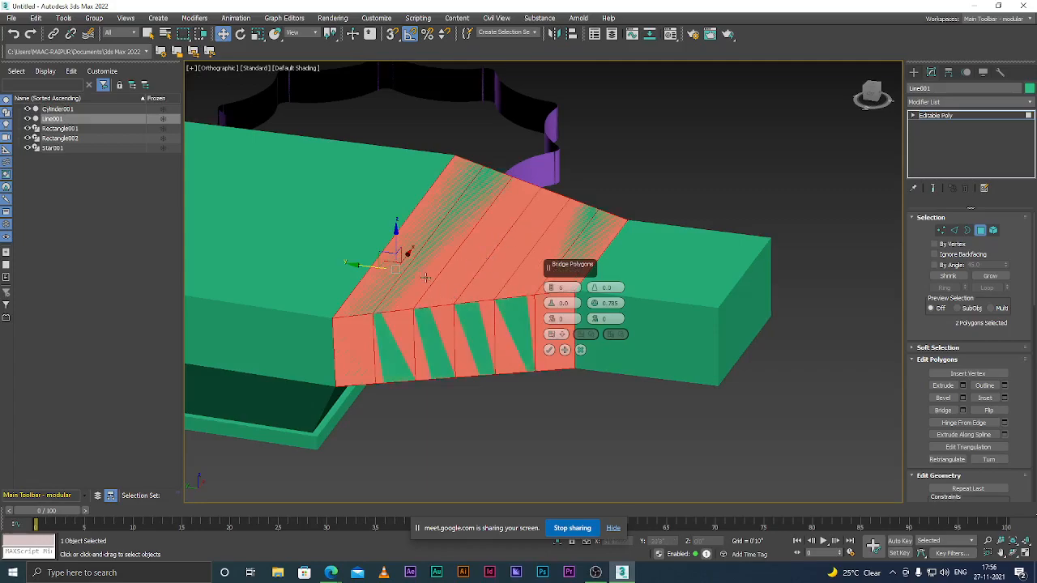
pyautogui.scroll(-5, 429, 284)
pyautogui.scroll(3, 436, 294)
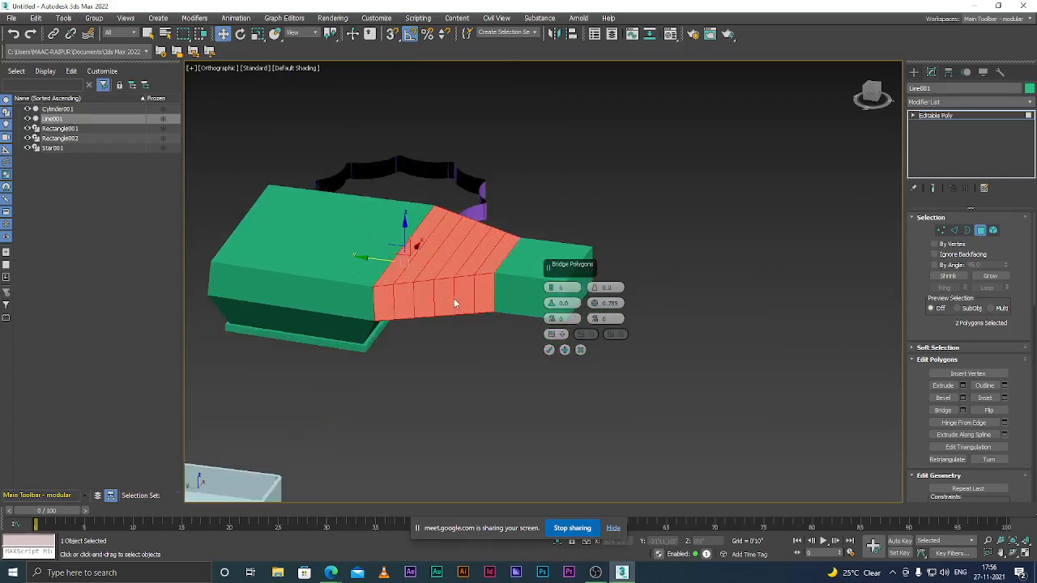
pyautogui.scroll(2, 454, 301)
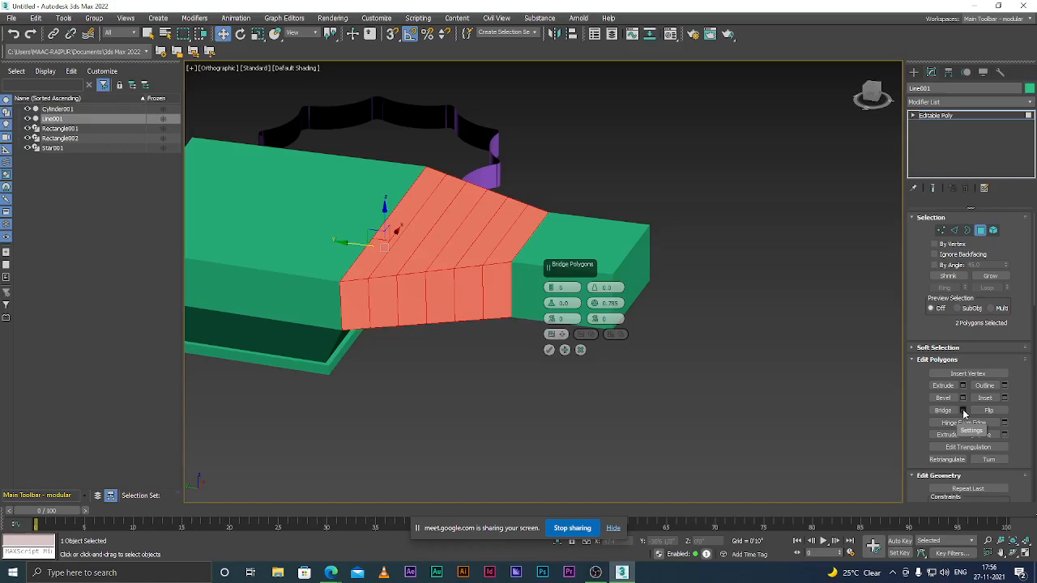
pyautogui.scroll(3, 344, 283)
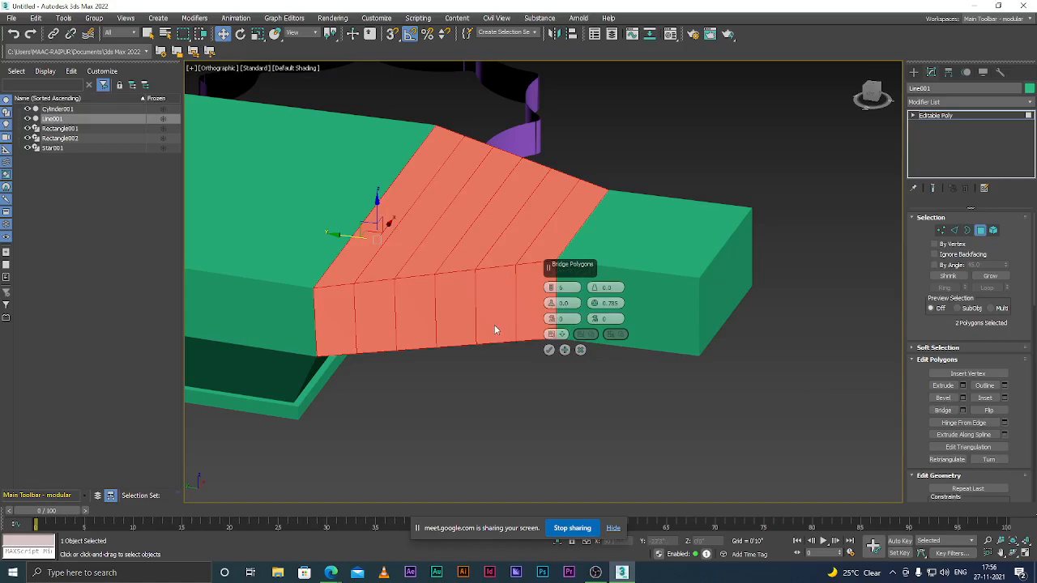
pyautogui.click(580, 350)
pyautogui.click(453, 334)
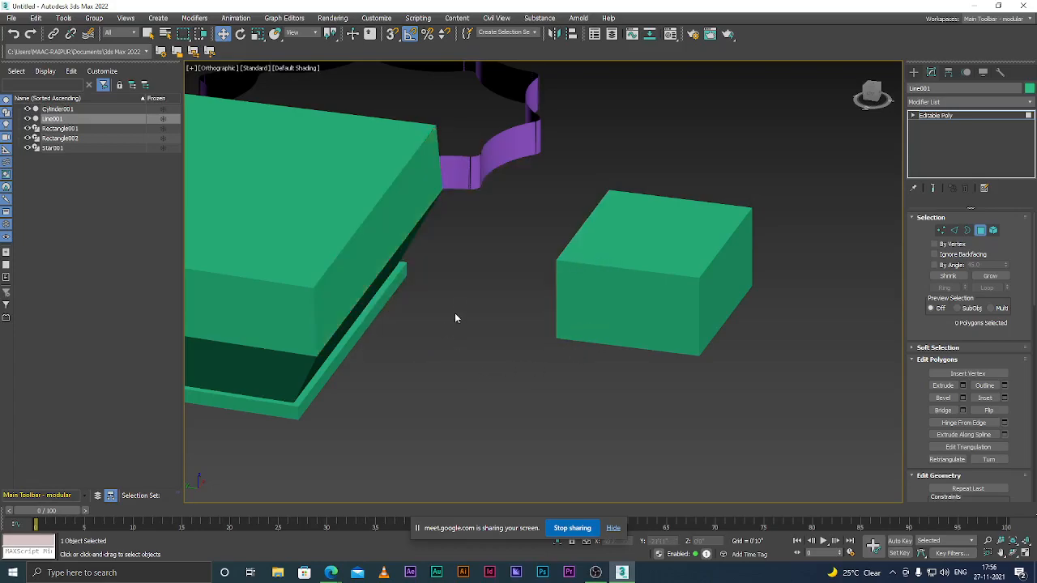
# Step: Delete the facing side polygons of the slab and the box to open both elements toward each other
pyautogui.click(376, 227)
pyautogui.keyDown('alt'); pyautogui.moveTo(452, 324); pyautogui.dragTo(547, 309, button='middle'); pyautogui.keyUp('alt')
pyautogui.scroll(2, 547, 309)
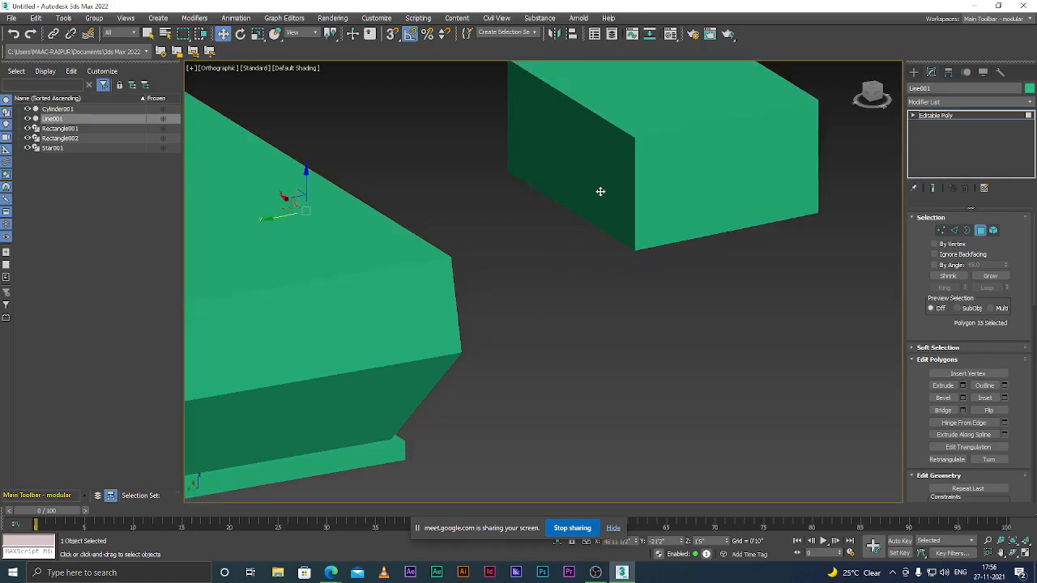
pyautogui.press('F2')
pyautogui.press('Delete')
pyautogui.scroll(-4, 535, 332)
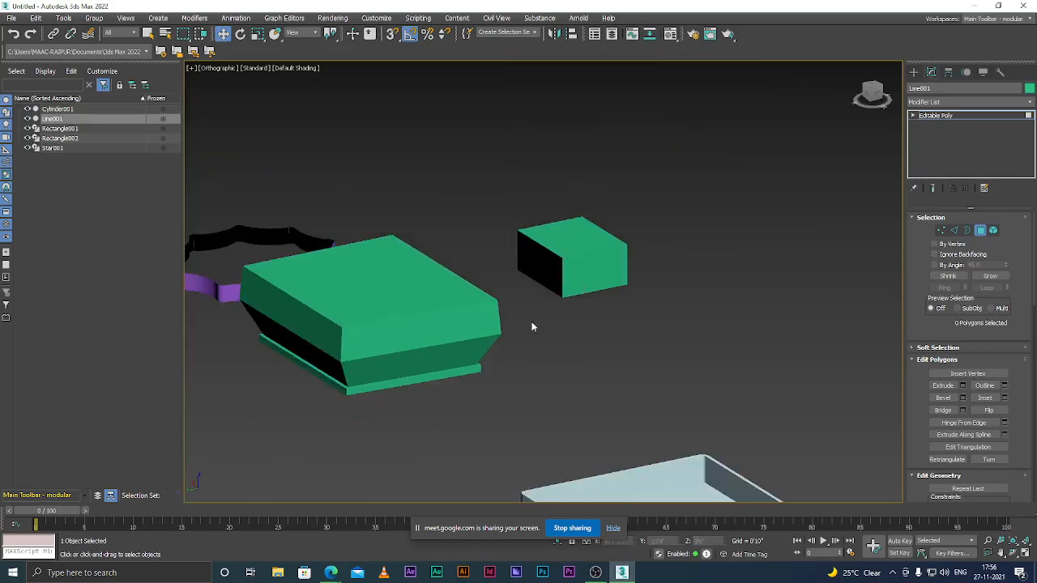
pyautogui.keyDown('alt'); pyautogui.moveTo(566, 358); pyautogui.dragTo(522, 381, button='middle'); pyautogui.keyUp('alt')
# Step: Examine the slab and box from the top in both wireframe and shaded display
pyautogui.press('t')
pyautogui.scroll(-8, 525, 353)
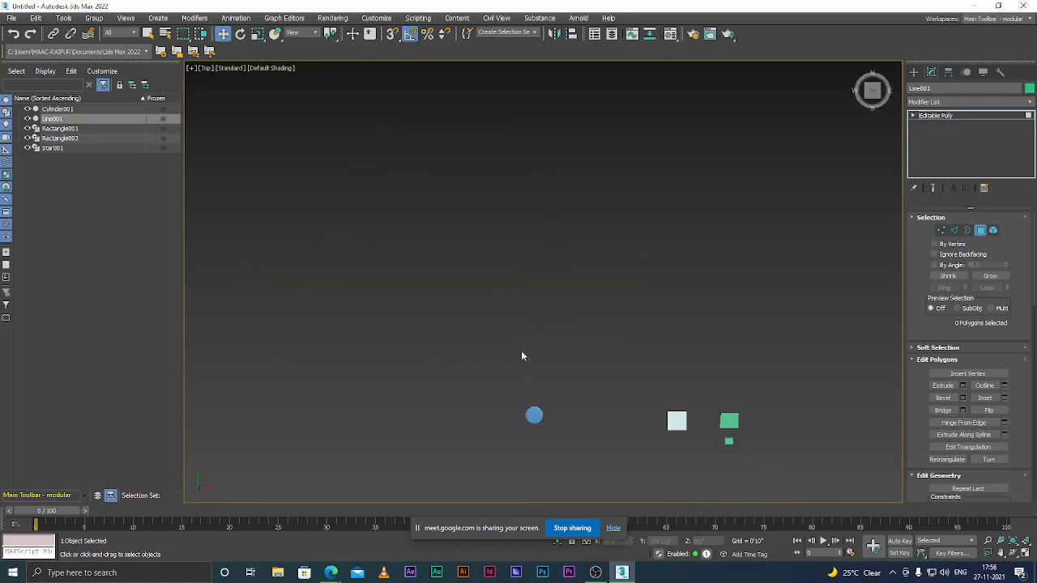
pyautogui.scroll(5, 574, 373)
pyautogui.scroll(5, 562, 354)
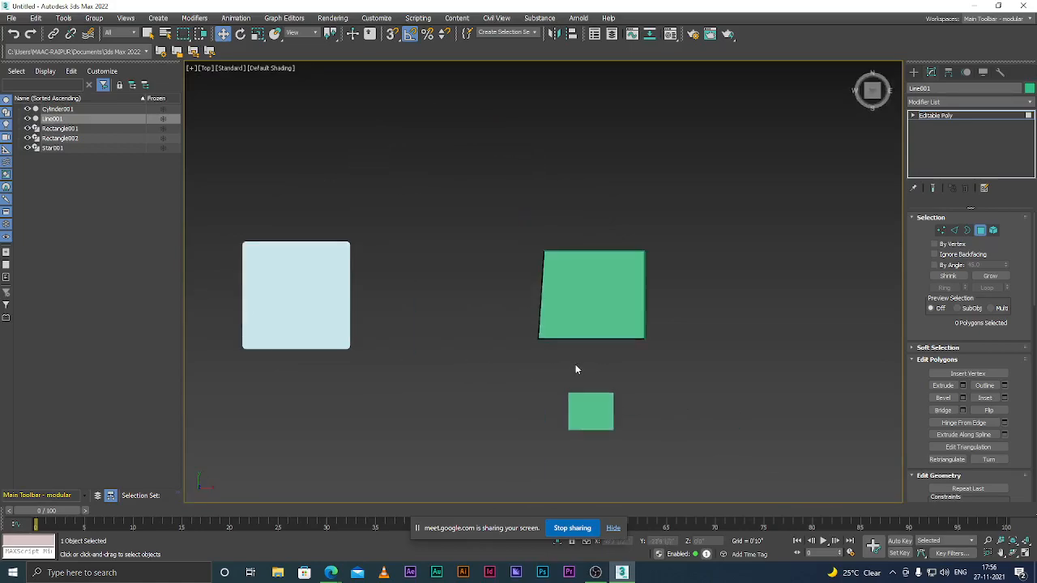
pyautogui.press('F3')
pyautogui.press('F3')
pyautogui.press('F3')
pyautogui.press('F3')
# Step: At edge level, select the four edges bordering the open upper side of the slab that faces the box
pyautogui.keyDown('alt'); pyautogui.moveTo(542, 404); pyautogui.dragTo(585, 336, button='middle'); pyautogui.keyUp('alt')
pyautogui.scroll(3, 560, 341)
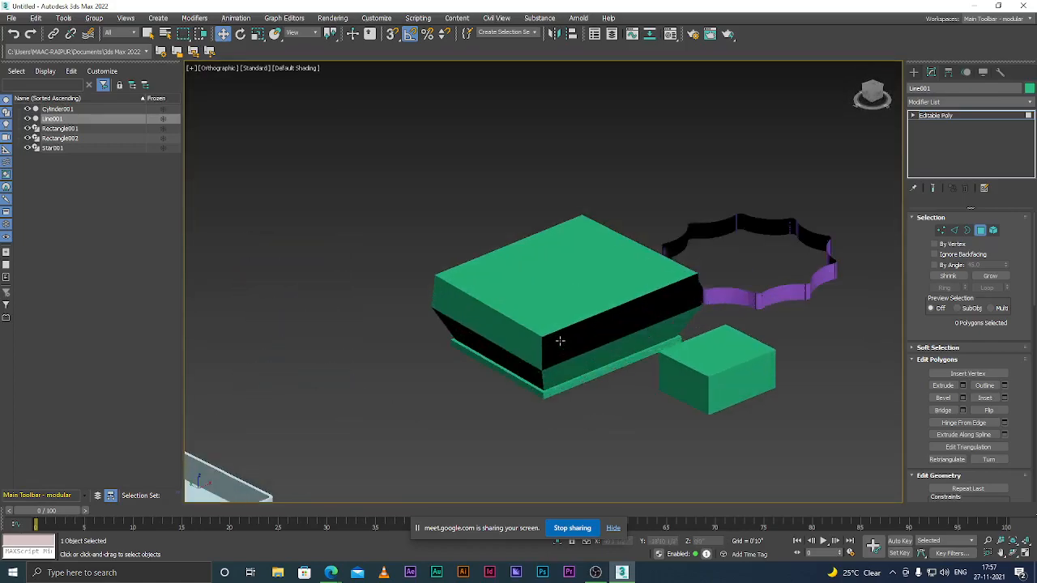
pyautogui.press('2')
pyautogui.scroll(5, 567, 328)
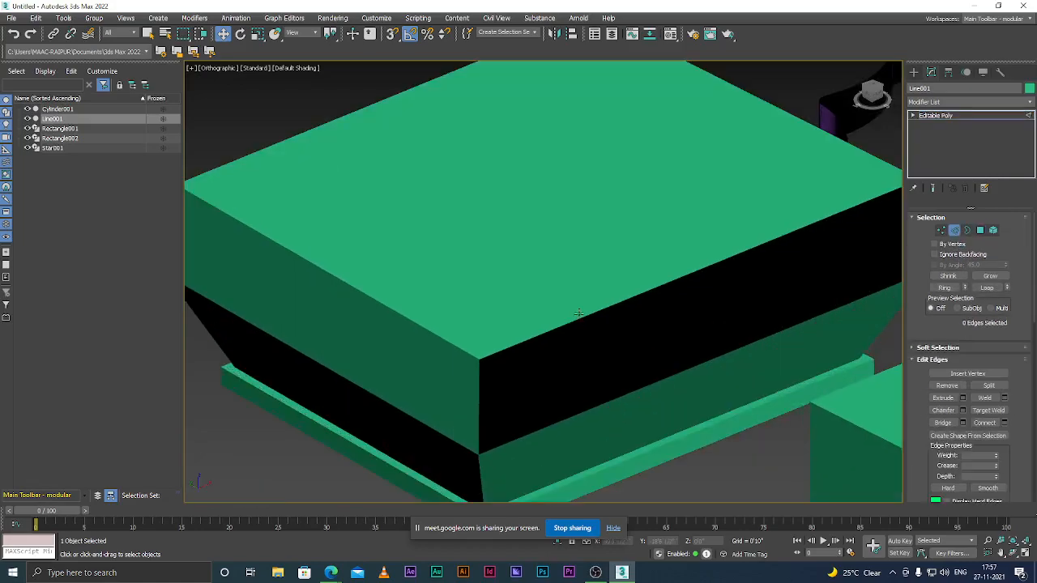
pyautogui.click(578, 320)
pyautogui.keyDown('ctrl'); pyautogui.click(483, 393); pyautogui.keyUp('ctrl')
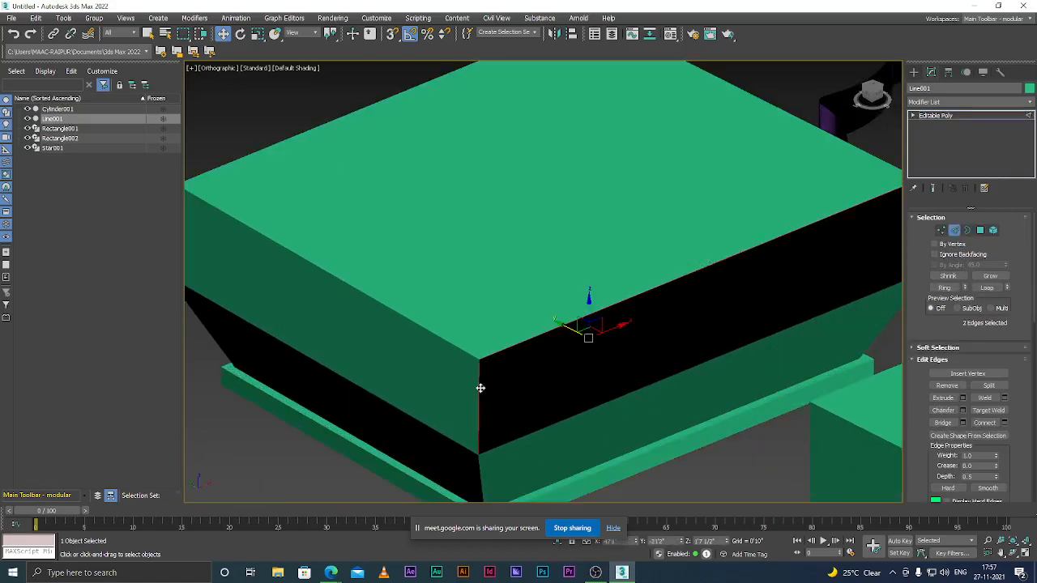
pyautogui.keyDown('ctrl'); pyautogui.click(548, 426); pyautogui.keyUp('ctrl')
pyautogui.scroll(-5, 505, 389)
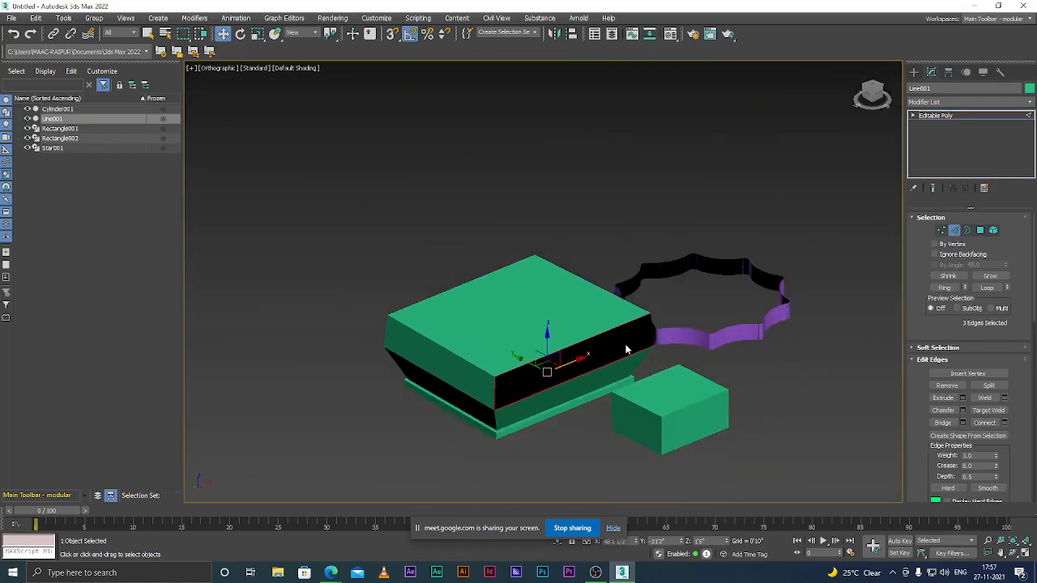
pyautogui.scroll(1, 640, 349)
pyautogui.keyDown('alt'); pyautogui.moveTo(655, 372); pyautogui.dragTo(616, 382, button='middle'); pyautogui.keyUp('alt')
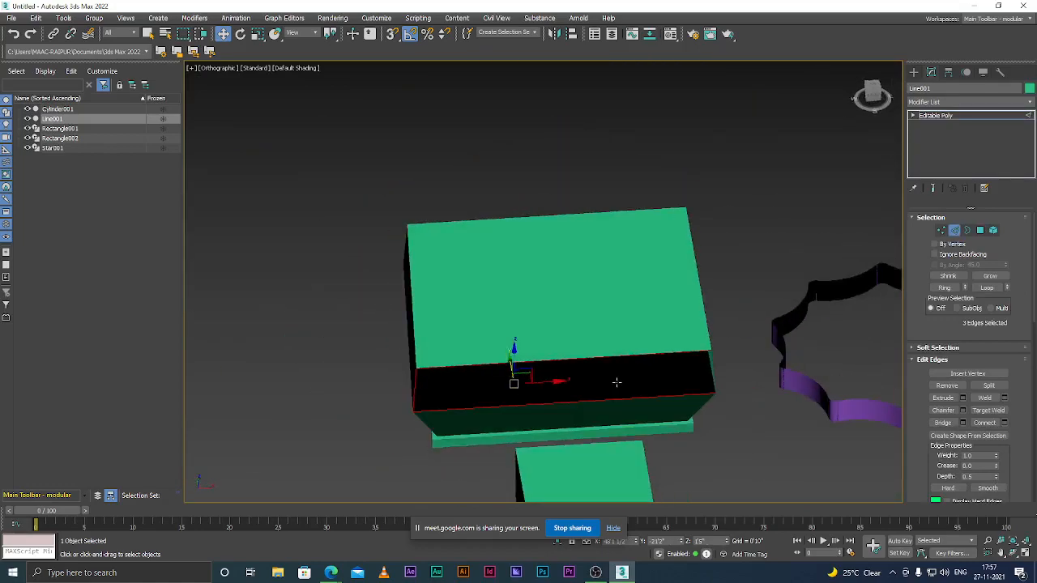
pyautogui.scroll(3, 691, 383)
pyautogui.keyDown('ctrl'); pyautogui.click(723, 350); pyautogui.keyUp('ctrl')
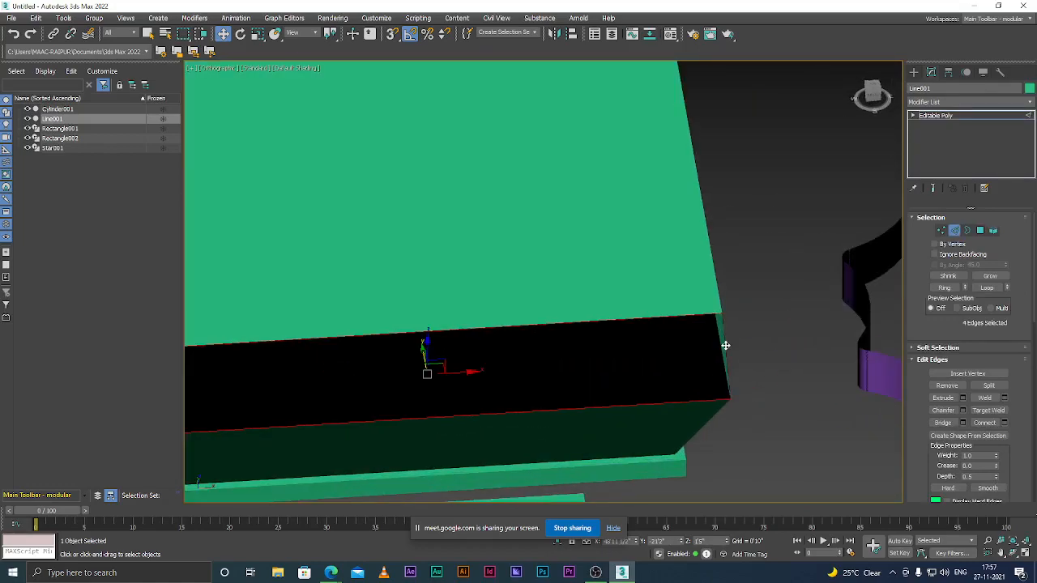
# Step: Scale the selected opening edges uniformly inward so the slab tapers toward a smaller opening
pyautogui.scroll(-5, 484, 307)
pyautogui.keyDown('alt'); pyautogui.moveTo(431, 380); pyautogui.dragTo(504, 358, button='middle'); pyautogui.keyUp('alt')
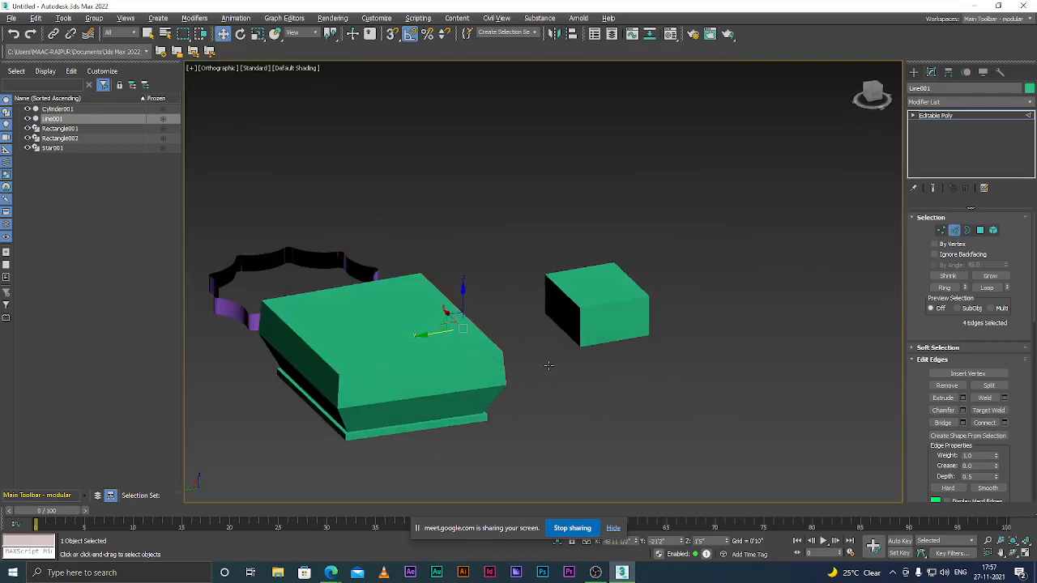
pyautogui.scroll(5, 578, 326)
pyautogui.scroll(-4, 478, 362)
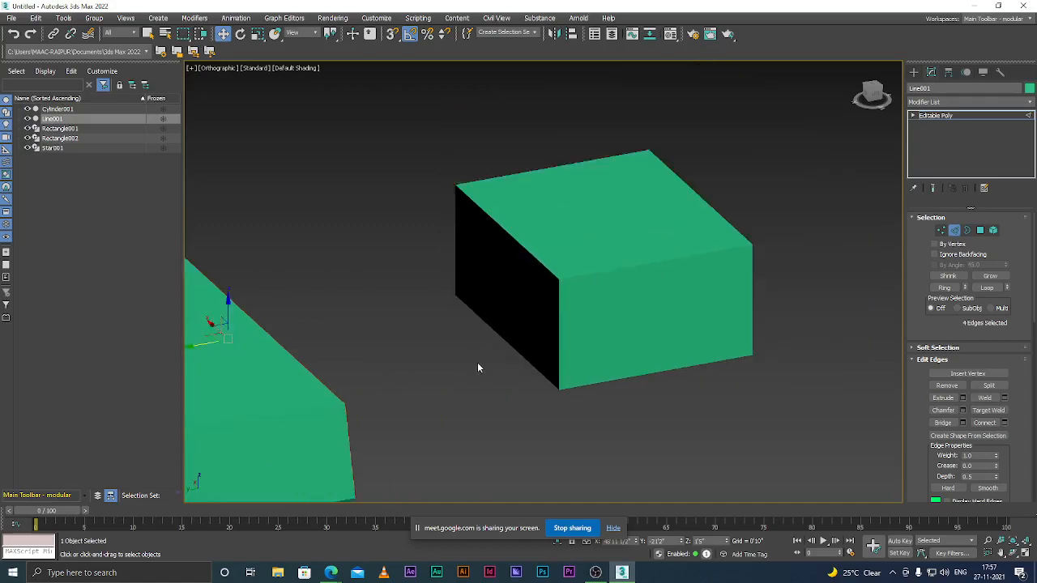
pyautogui.keyDown('alt'); pyautogui.moveTo(494, 388); pyautogui.dragTo(417, 388, button='middle'); pyautogui.keyUp('alt')
pyautogui.scroll(-5, 416, 388)
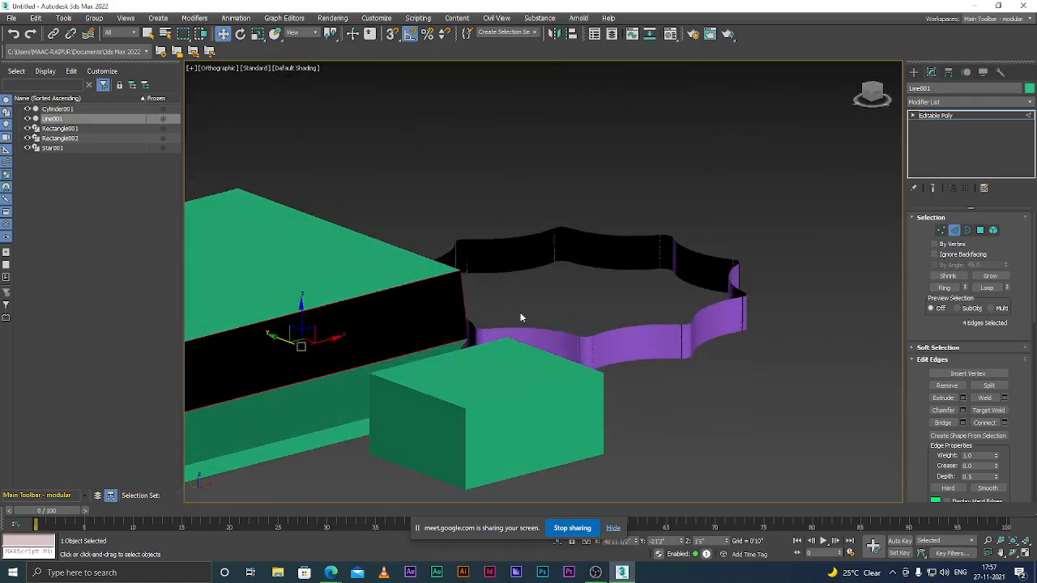
pyautogui.scroll(7, 440, 326)
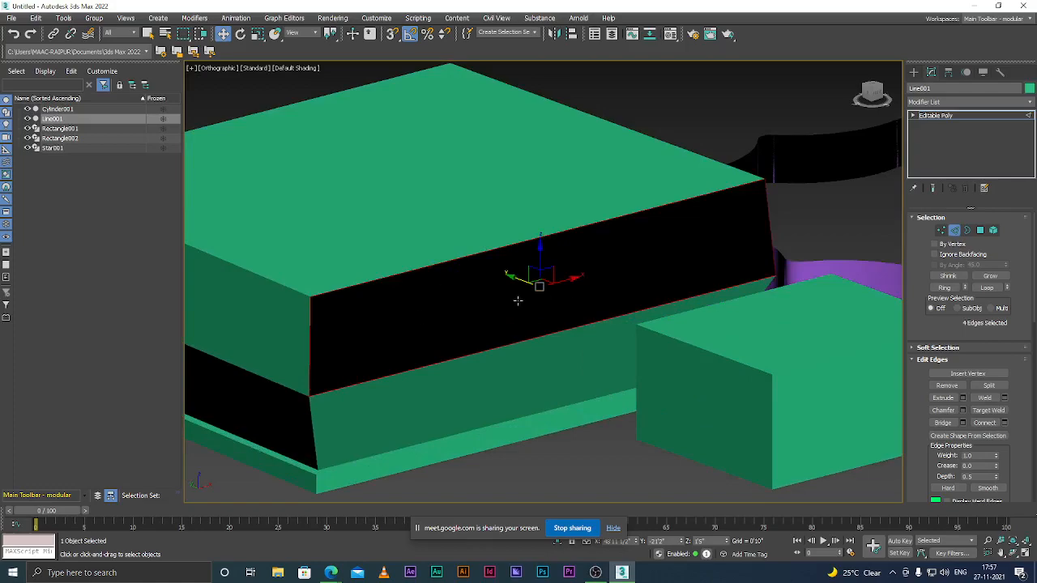
pyautogui.press('r')
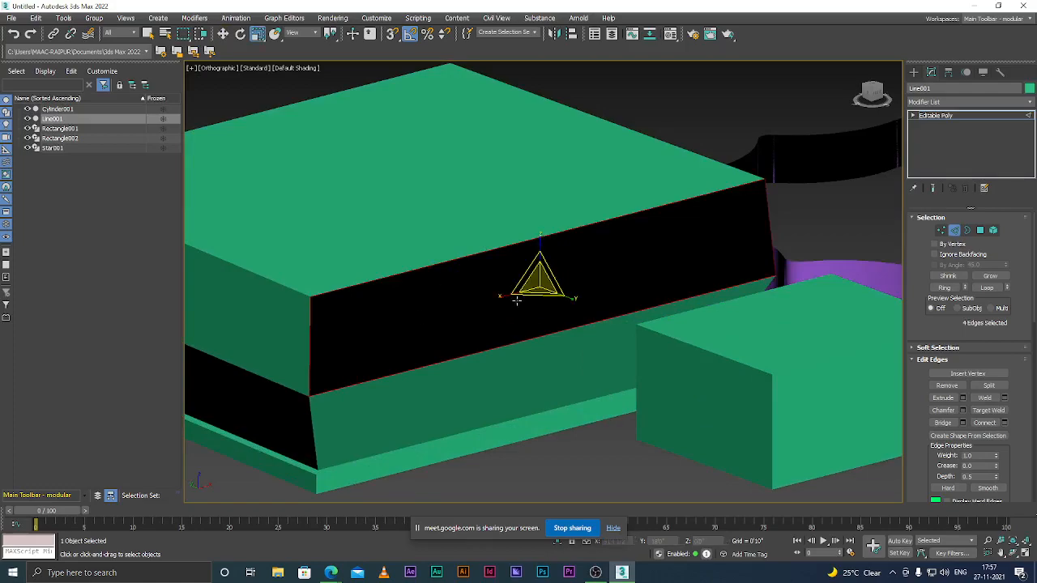
pyautogui.scroll(2, 511, 323)
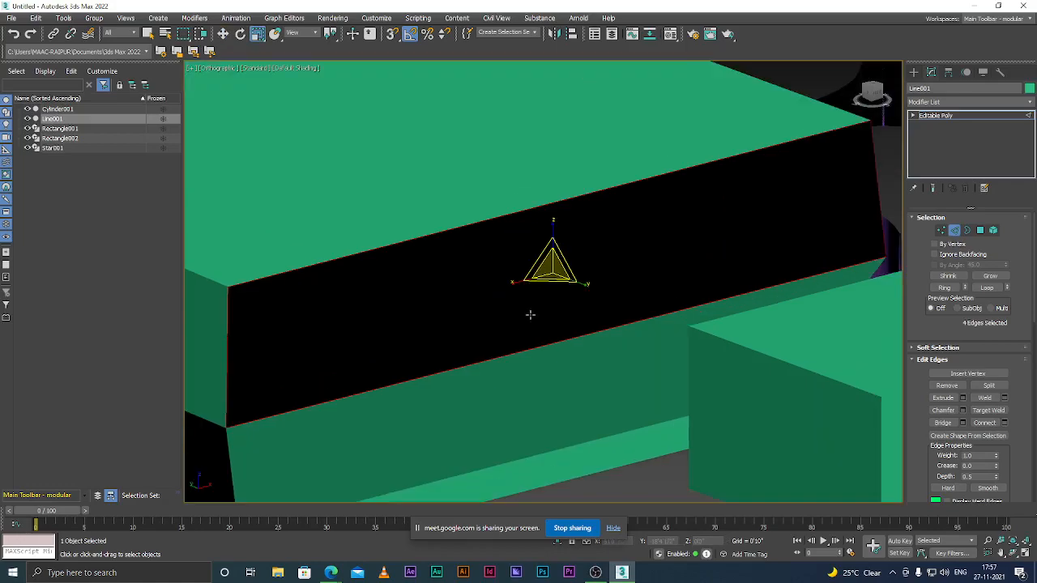
pyautogui.moveTo(578, 285); pyautogui.dragTo(628, 321)
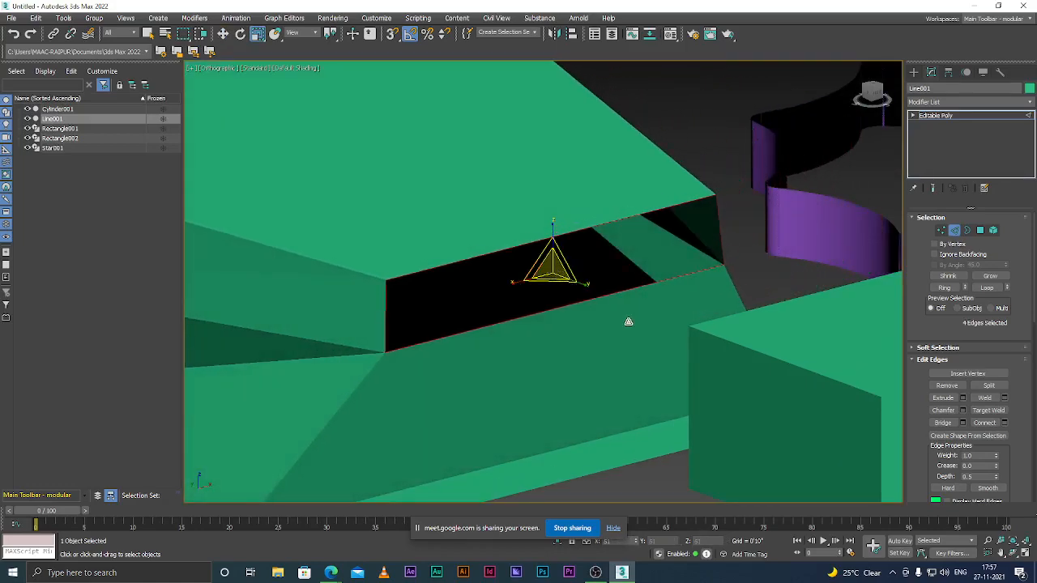
pyautogui.scroll(-4, 401, 224)
pyautogui.scroll(4, 477, 237)
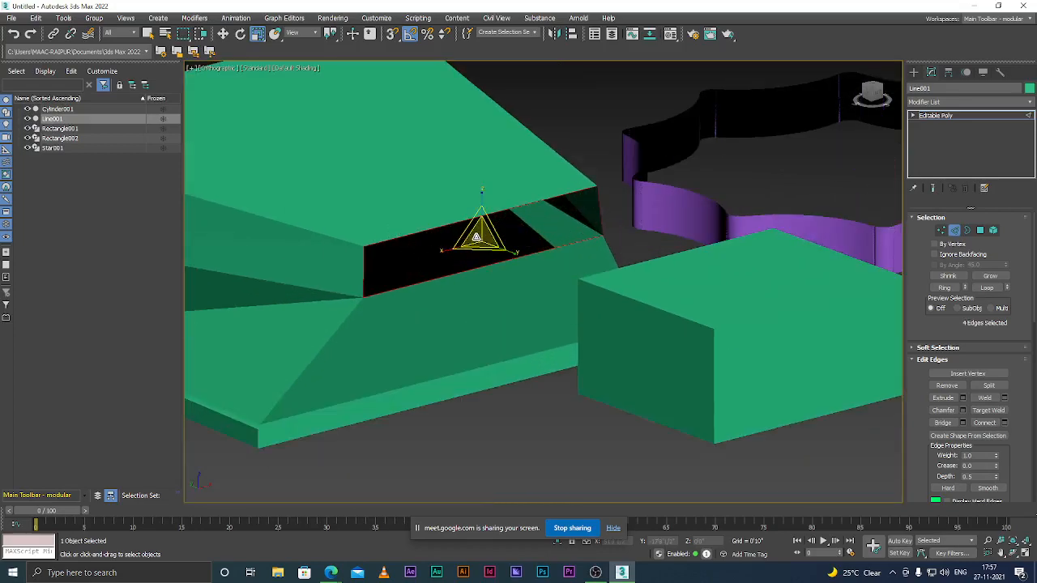
pyautogui.moveTo(478, 233); pyautogui.dragTo(543, 250)
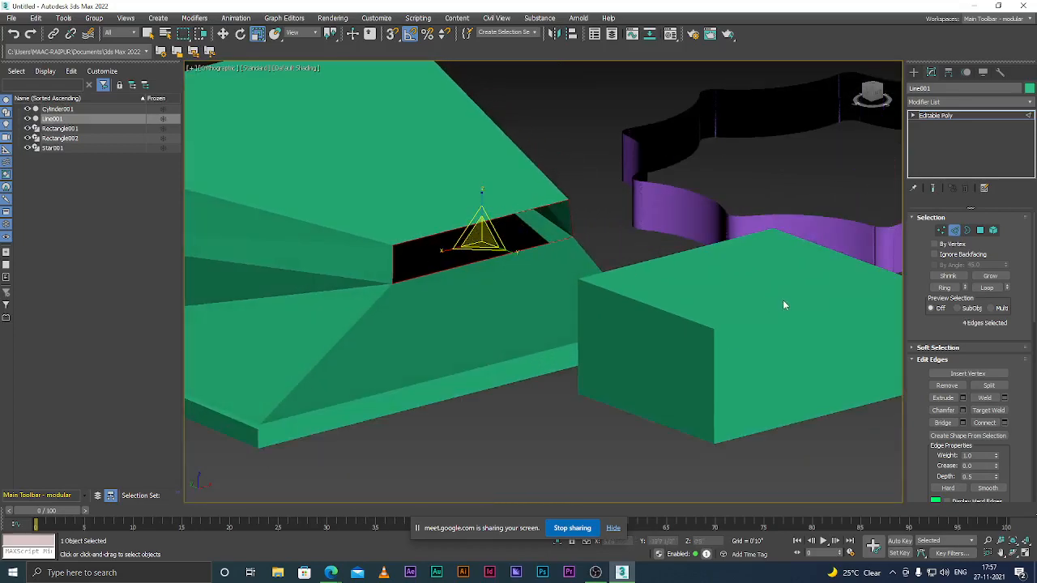
# Step: Try collapsing the four opening edges into one point, then undo the collapse
pyautogui.scroll(-6, 1017, 401)
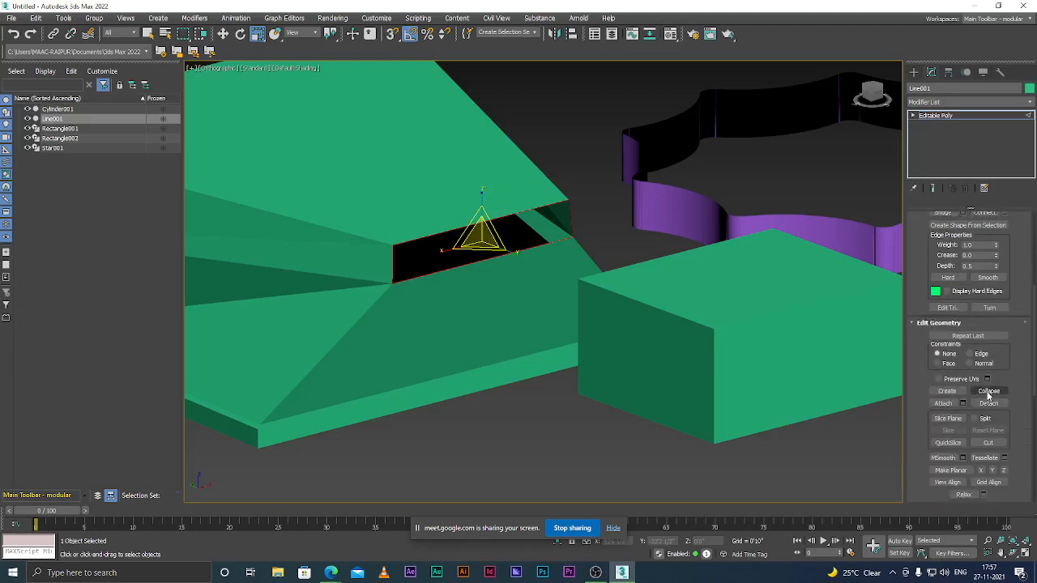
pyautogui.click(989, 391)
pyautogui.scroll(-5, 438, 237)
pyautogui.scroll(-2, 438, 237)
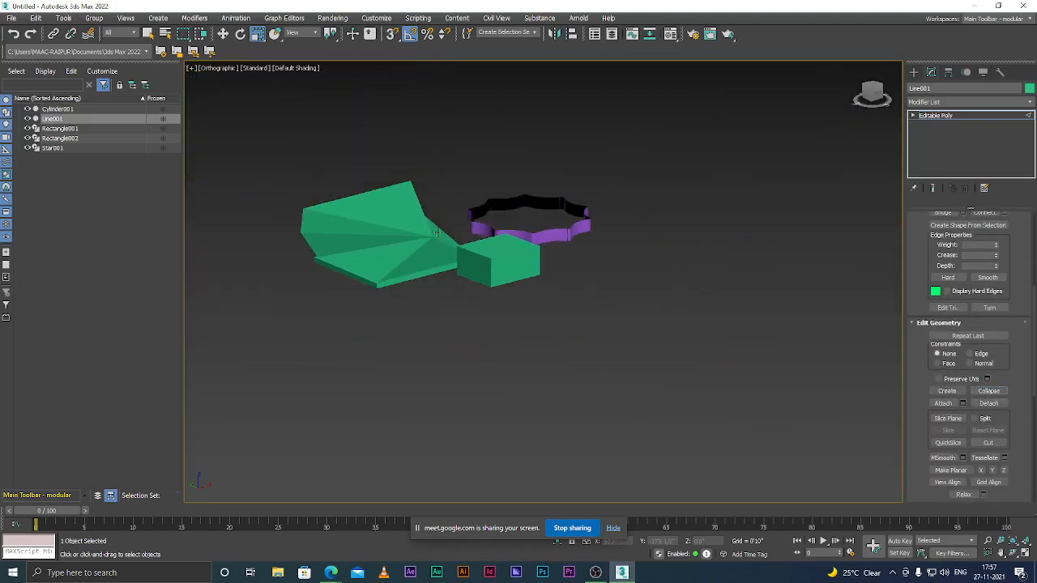
pyautogui.click(428, 239)
pyautogui.scroll(5, 453, 241)
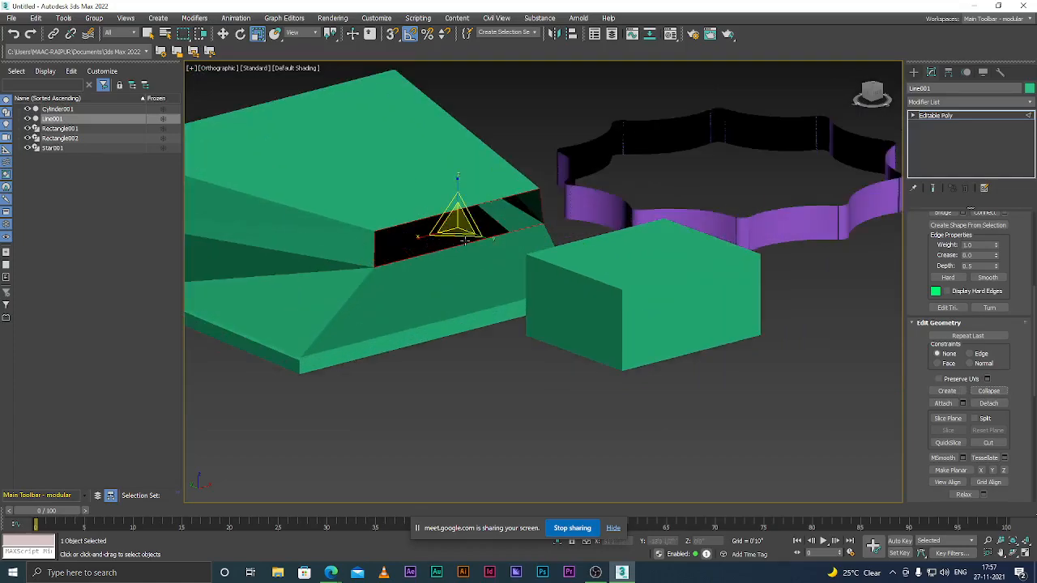
# Step: Enlarge the slab's opening slightly, then scale its edges inward as an extension to form new faces around a smaller central hole
pyautogui.scroll(2, 512, 223)
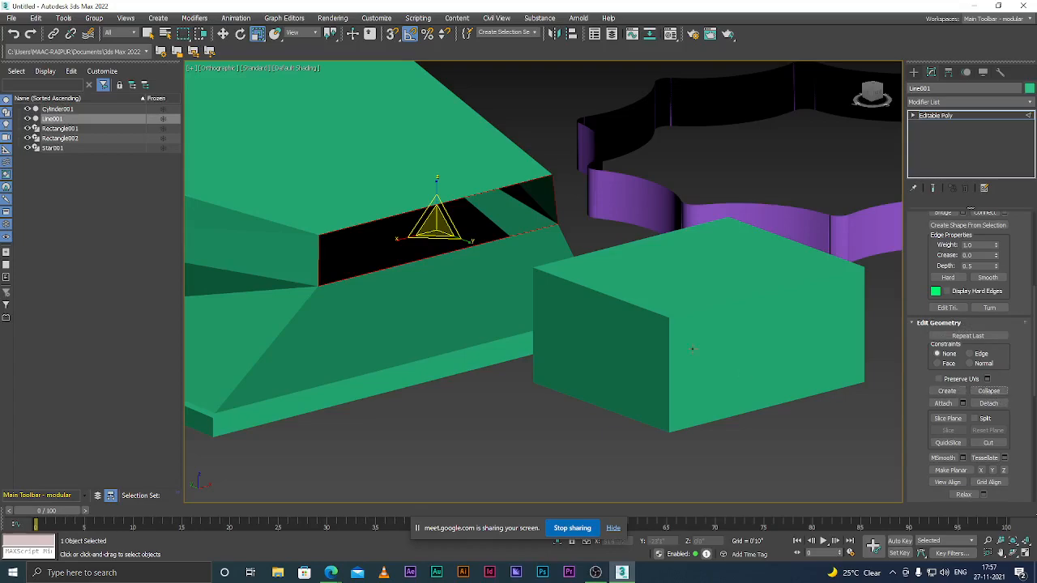
pyautogui.scroll(3, 402, 239)
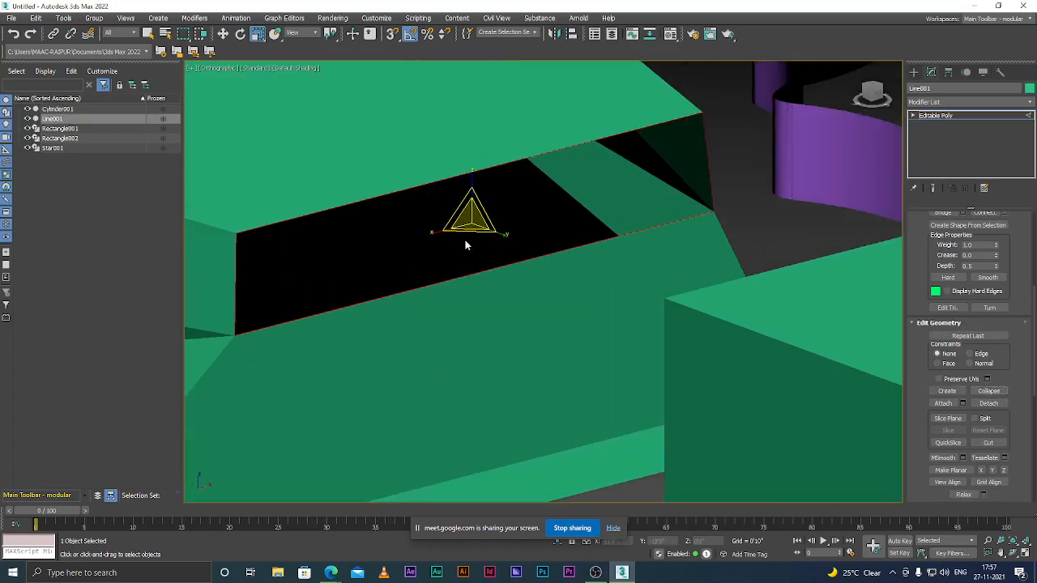
pyautogui.scroll(1, 459, 210)
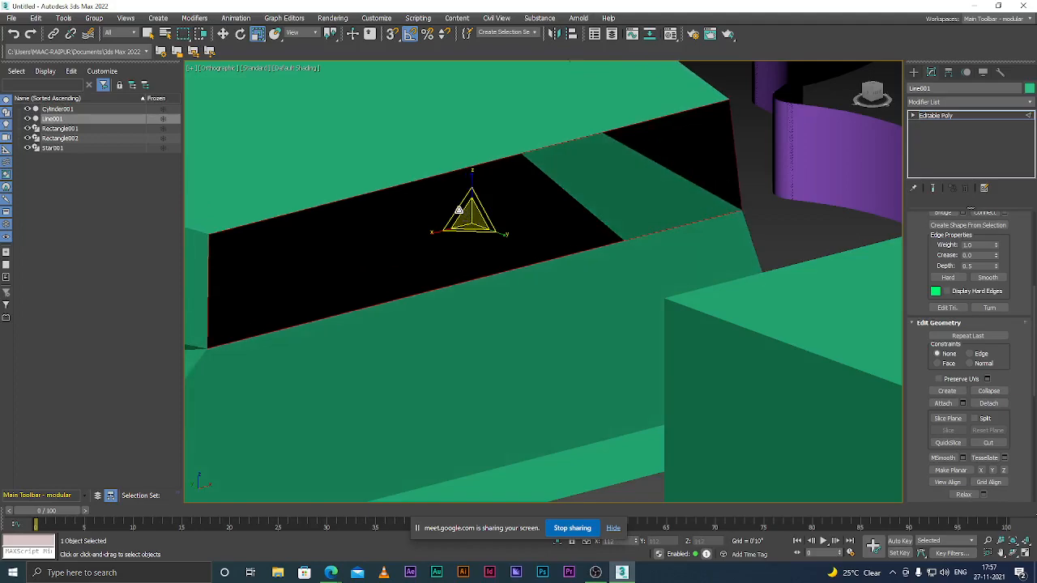
pyautogui.scroll(-5, 458, 210)
pyautogui.scroll(4, 394, 241)
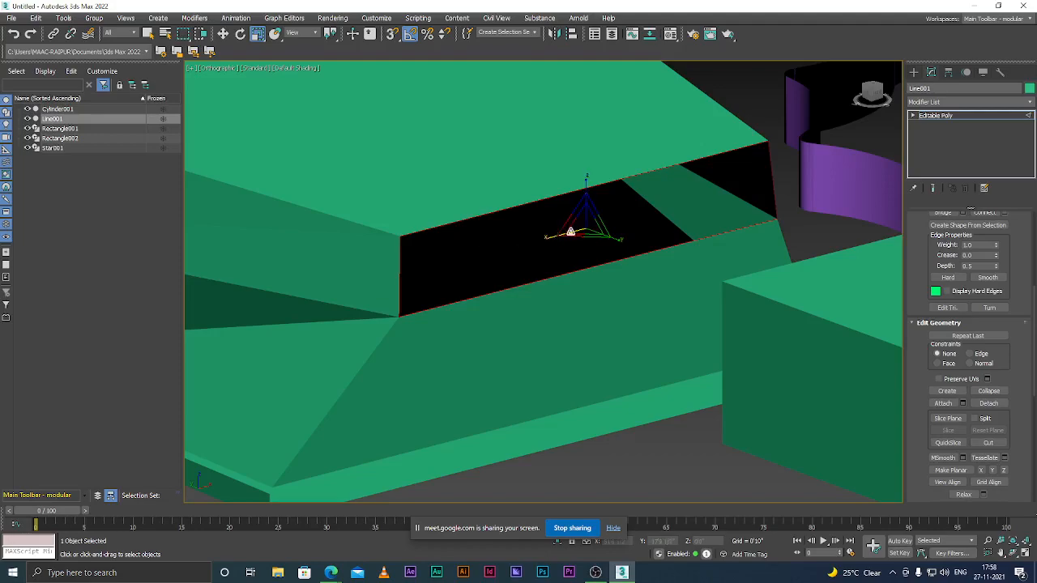
pyautogui.moveTo(579, 221); pyautogui.dragTo(696, 269)
pyautogui.moveTo(585, 221); pyautogui.dragTo(570, 238)
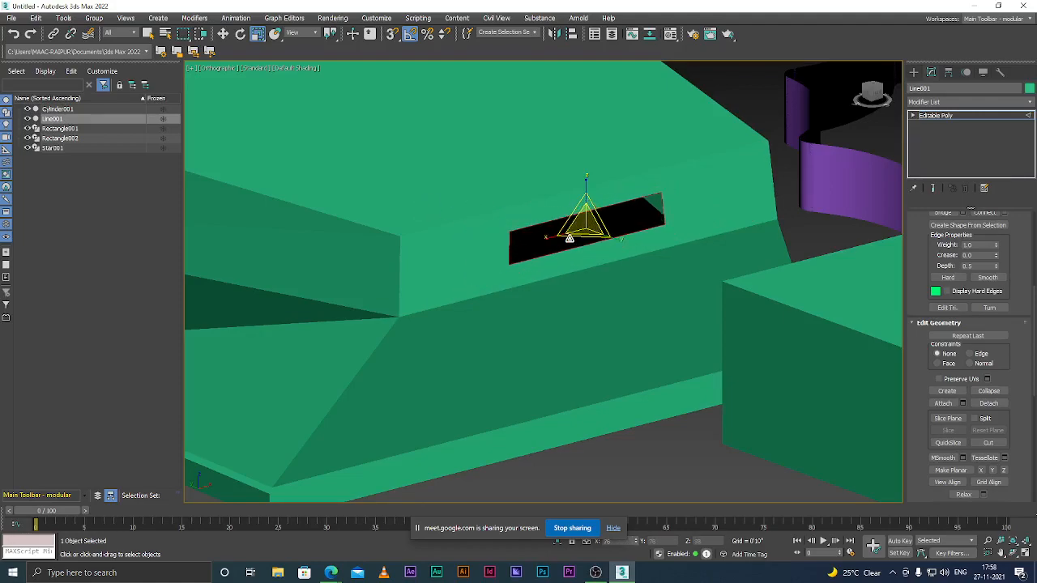
pyautogui.scroll(2, 454, 243)
pyautogui.scroll(-5, 518, 257)
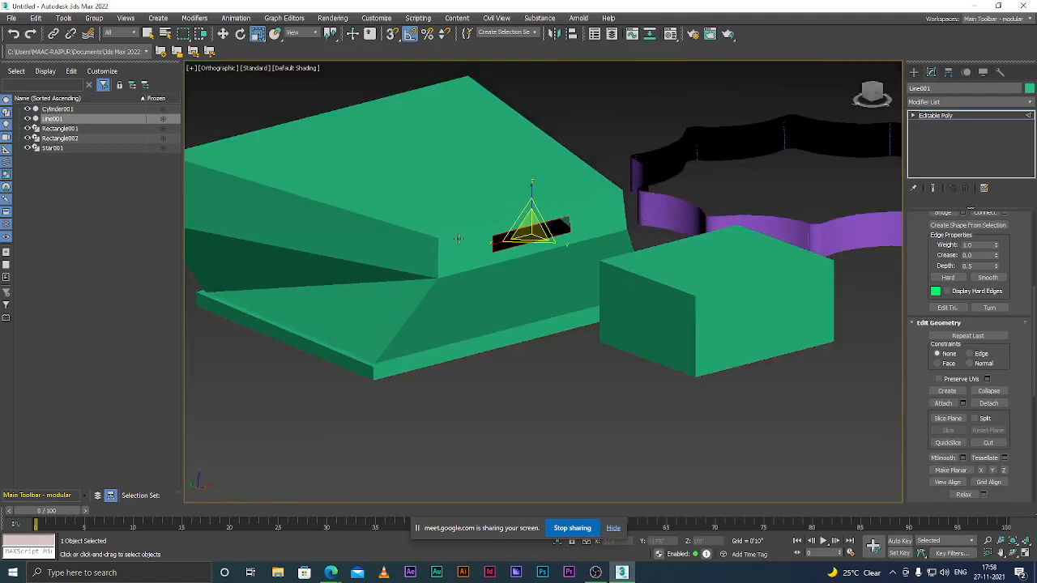
pyautogui.scroll(5, 458, 236)
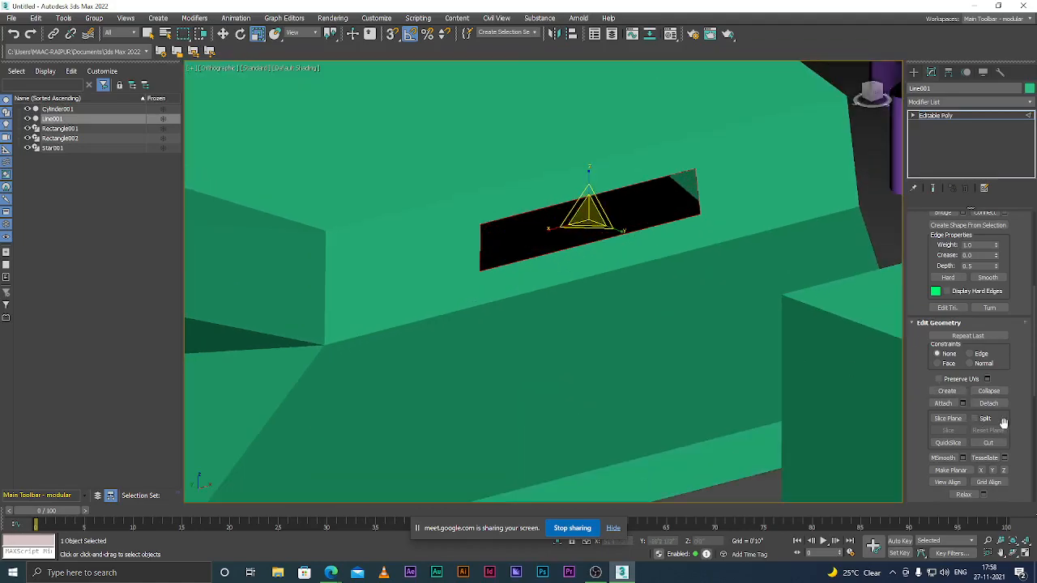
# Step: Collapse the selected edges of the central hole to close the slab's side
pyautogui.click(990, 391)
pyautogui.scroll(-5, 437, 303)
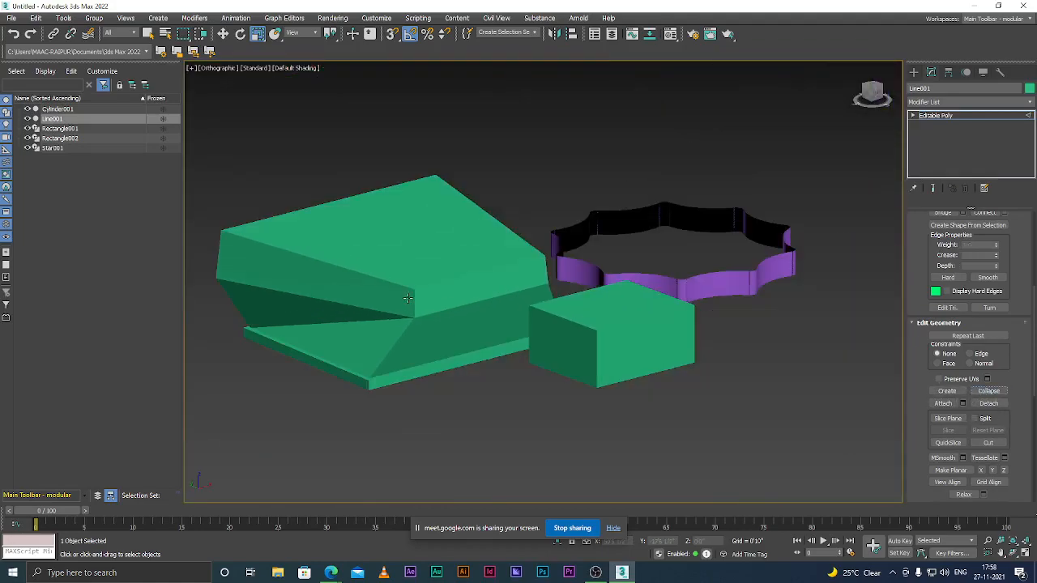
pyautogui.scroll(4, 437, 303)
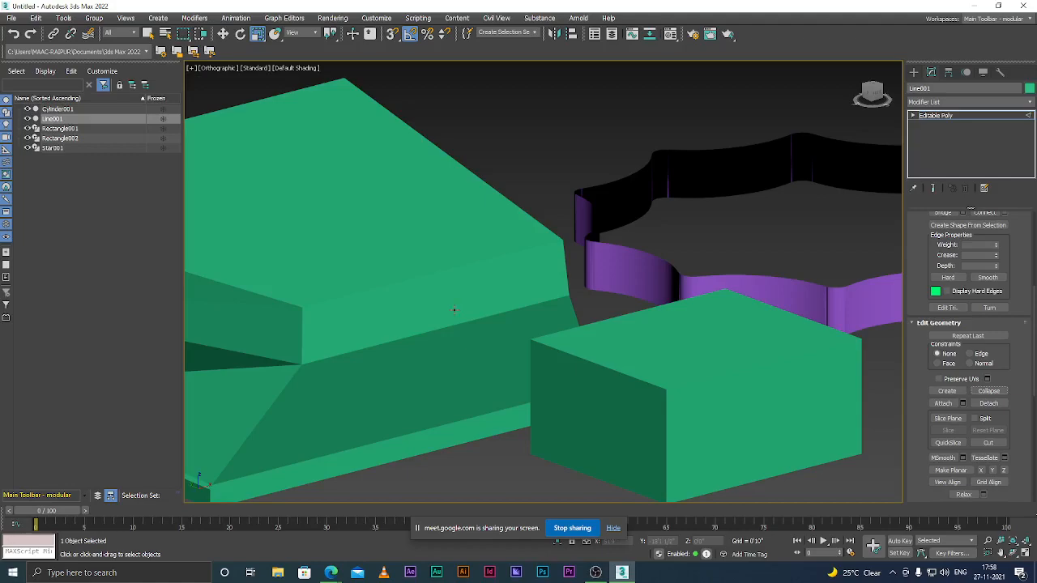
# Step: At polygon level, inspect the faces closing the slab's side by selecting and clearing one, and compare wireframe with shaded display
pyautogui.press('4')
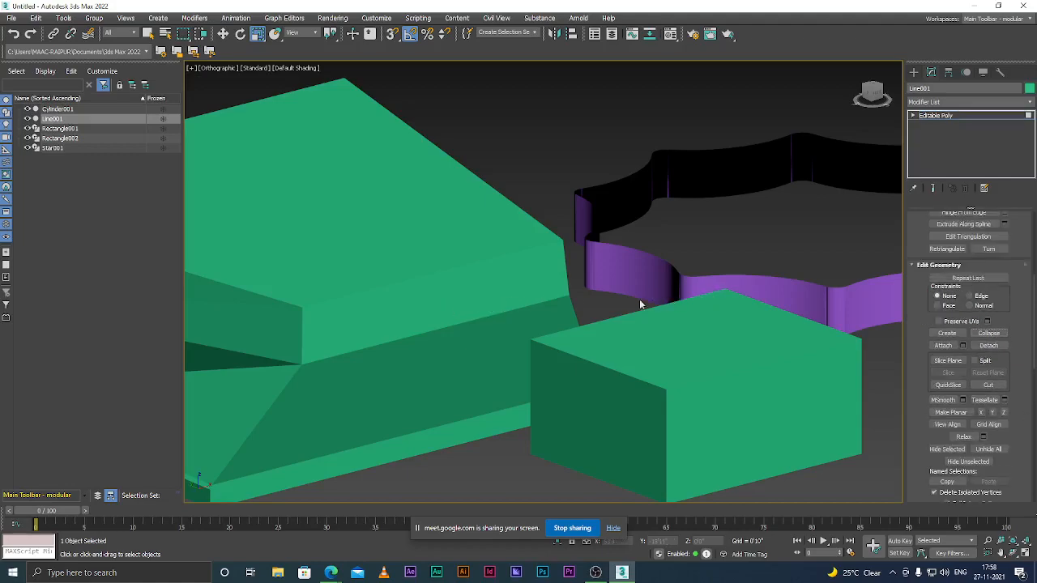
pyautogui.scroll(-5, 452, 281)
pyautogui.scroll(7, 457, 276)
pyautogui.click(452, 287)
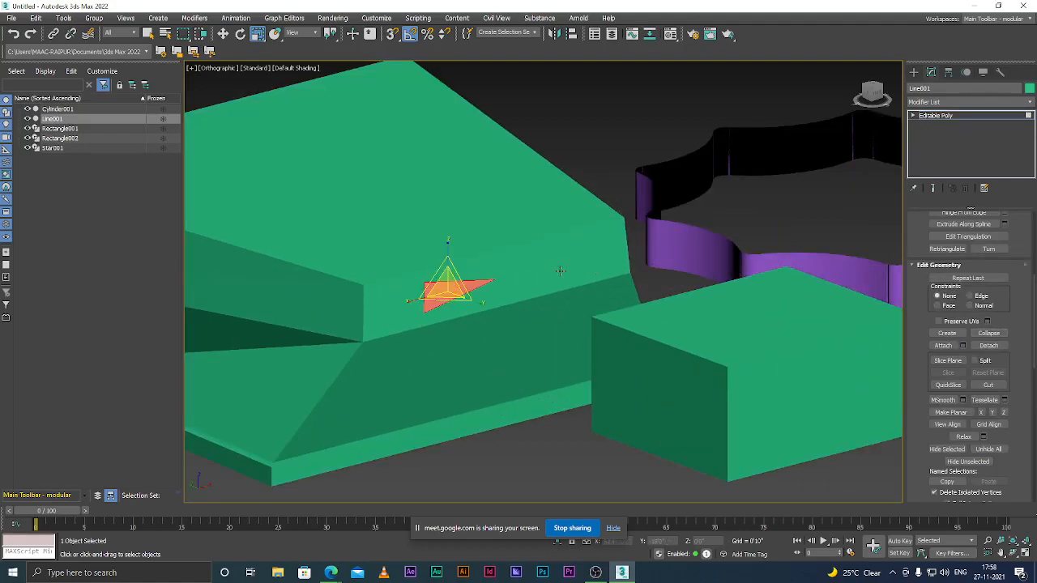
pyautogui.press('w')
pyautogui.click(613, 166)
pyautogui.scroll(-5, 432, 290)
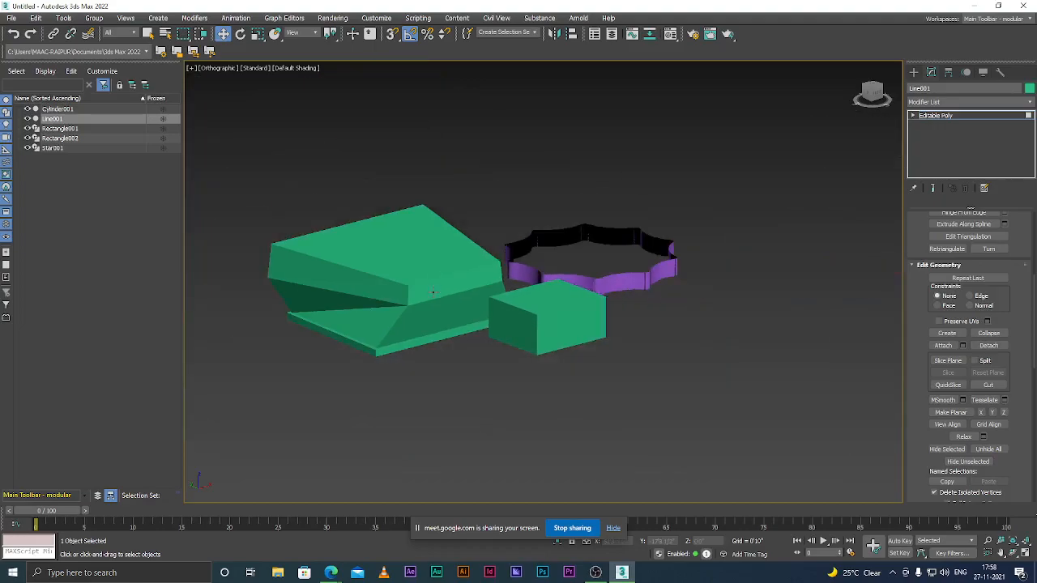
pyautogui.scroll(5, 432, 290)
pyautogui.press('F3')
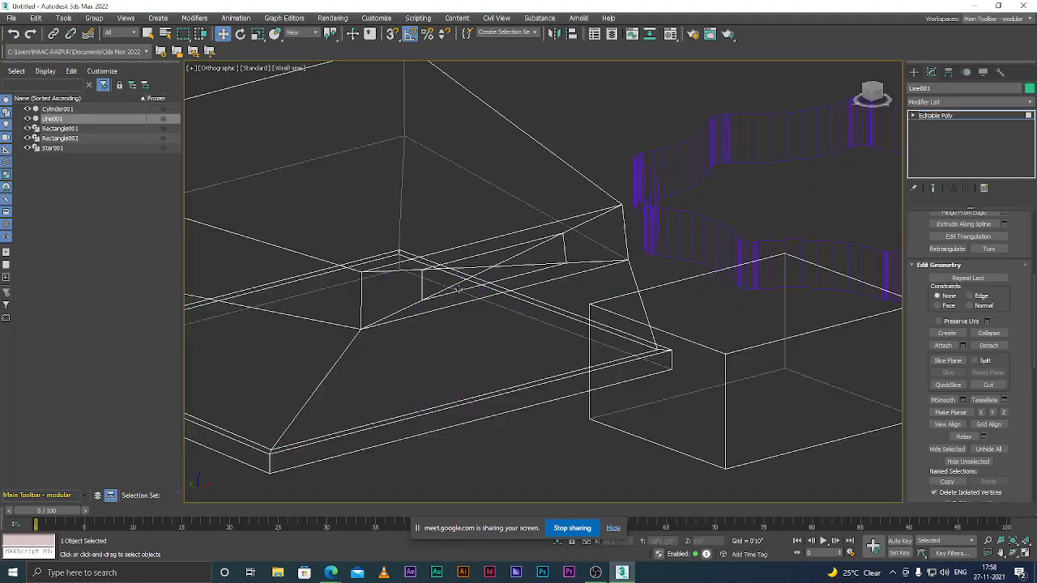
pyautogui.scroll(3, 429, 283)
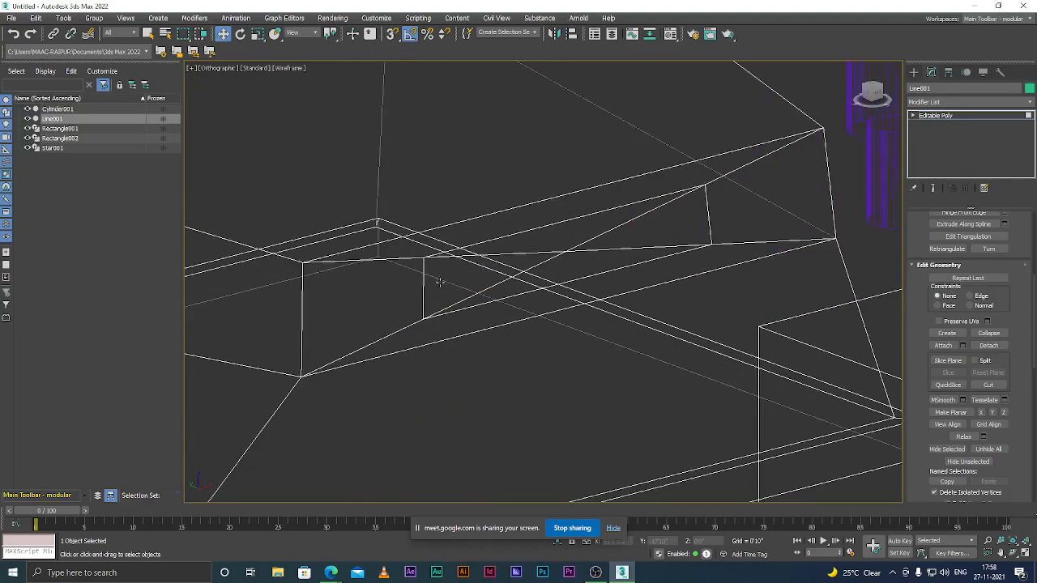
pyautogui.press('F3')
pyautogui.scroll(-8, 446, 285)
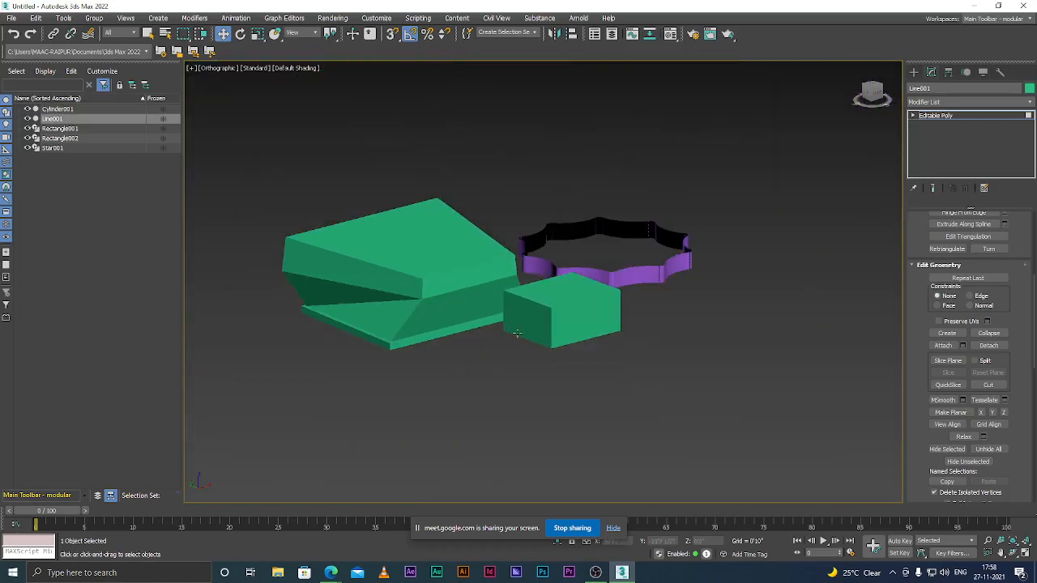
# Step: Try deleting the small box's narrow end face, then undo the deletion
pyautogui.scroll(10, 533, 300)
pyautogui.scroll(-3, 543, 318)
pyautogui.scroll(4, 547, 307)
pyautogui.click(552, 298)
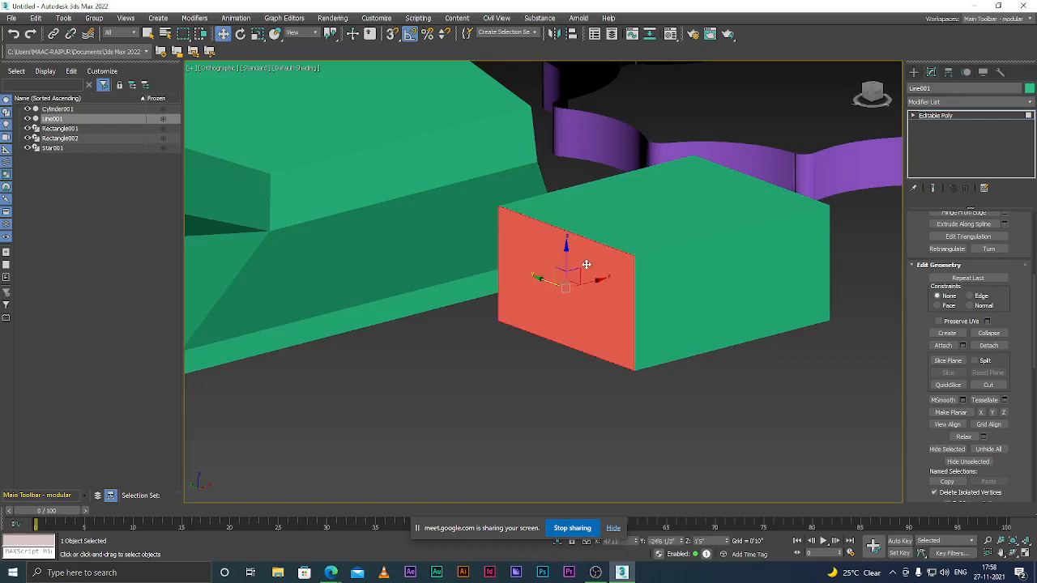
pyautogui.scroll(2, 596, 264)
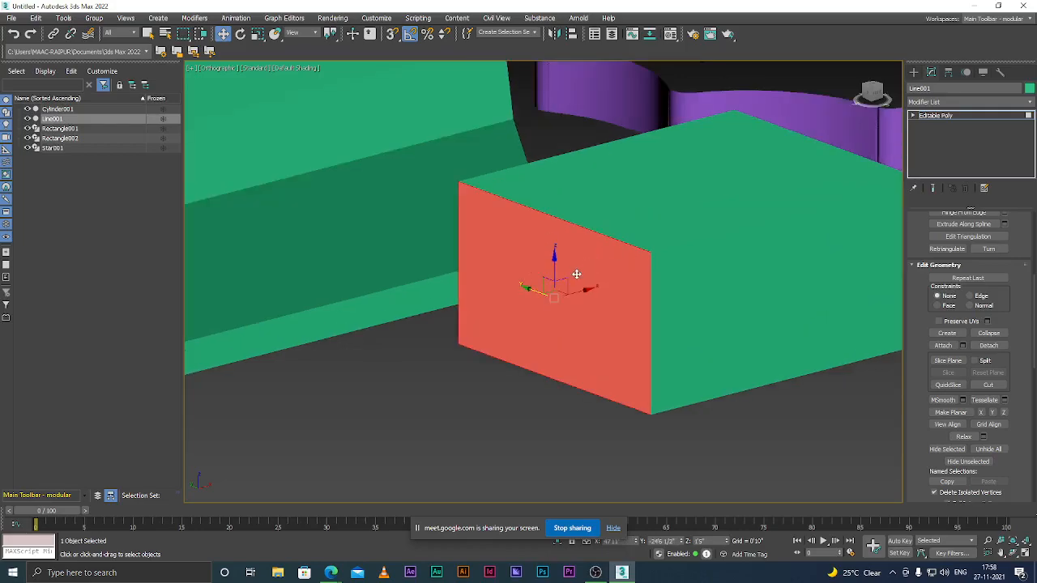
pyautogui.press('Delete')
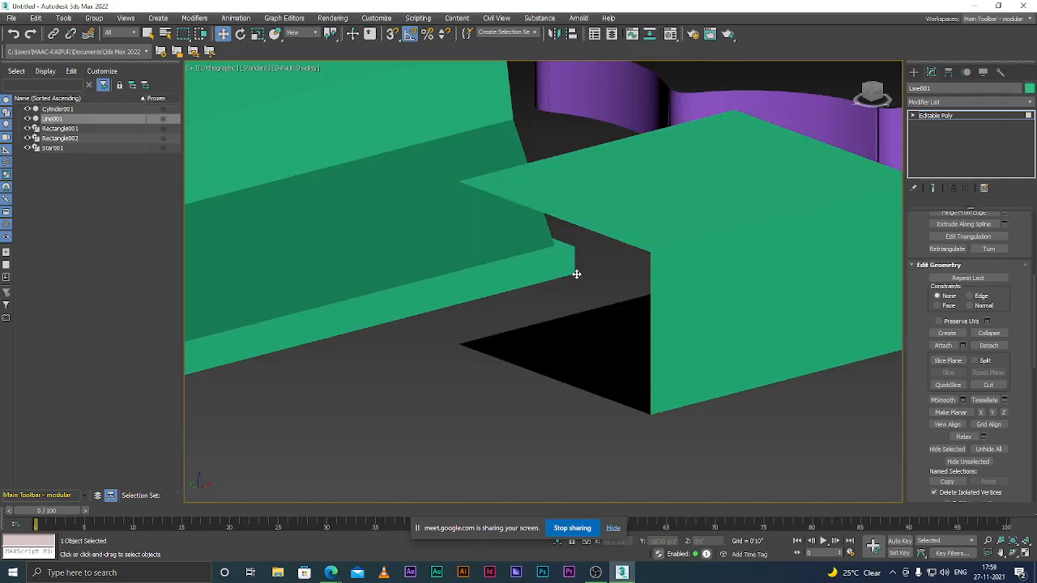
pyautogui.moveTo(502, 326)
pyautogui.keyDown('alt'); pyautogui.mouseDown(button='middle')
pyautogui.moveTo(562, 334)
pyautogui.moveTo(500, 333)
pyautogui.mouseUp(button='middle'); pyautogui.keyUp('alt')
pyautogui.hotkey('ctrl', 'z')
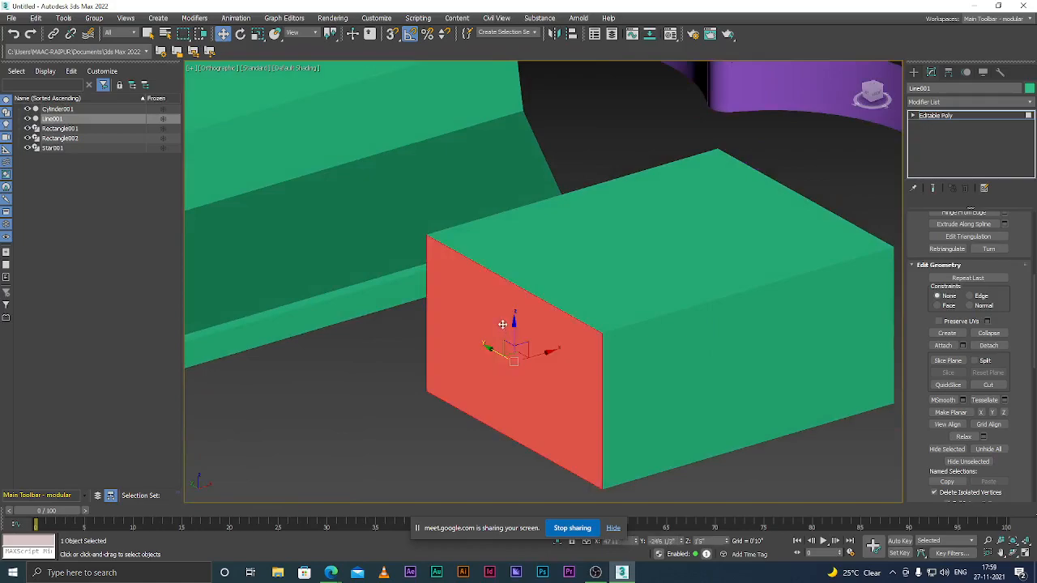
# Step: Delete the long front face of the small box
pyautogui.scroll(-3, 508, 322)
pyautogui.click(523, 371)
pyautogui.scroll(1, 616, 327)
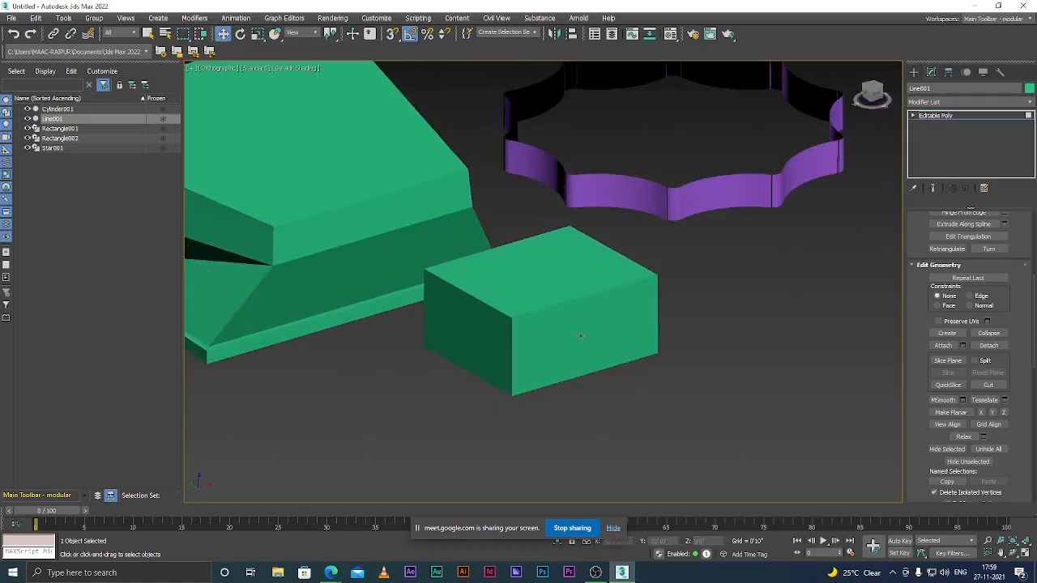
pyautogui.click(581, 336)
pyautogui.scroll(3, 584, 339)
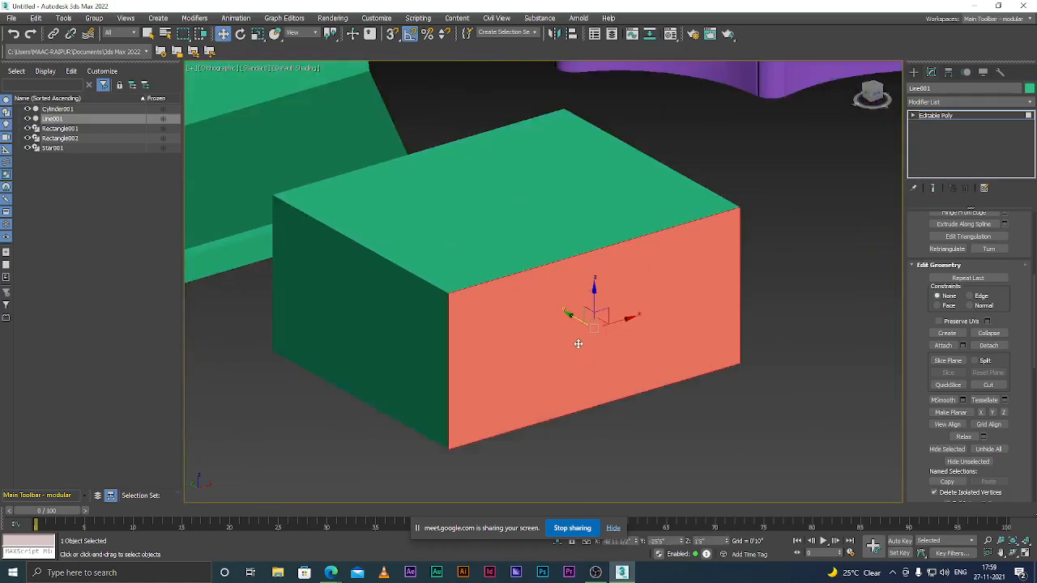
pyautogui.press('Delete')
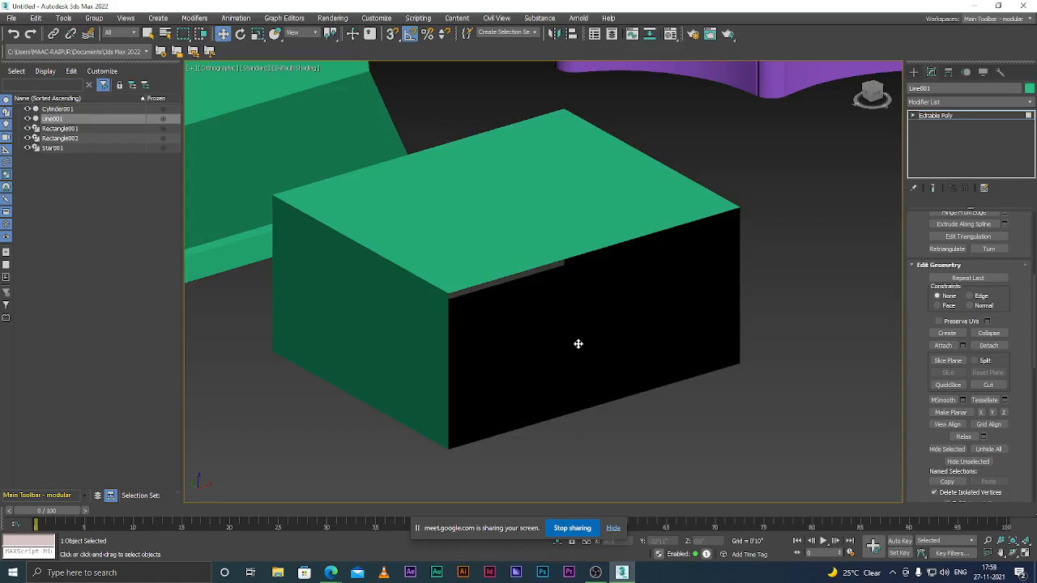
# Step: At edge level, select the four edges around the small box's opening as a loop
pyautogui.press('2')
pyautogui.scroll(-4, 859, 296)
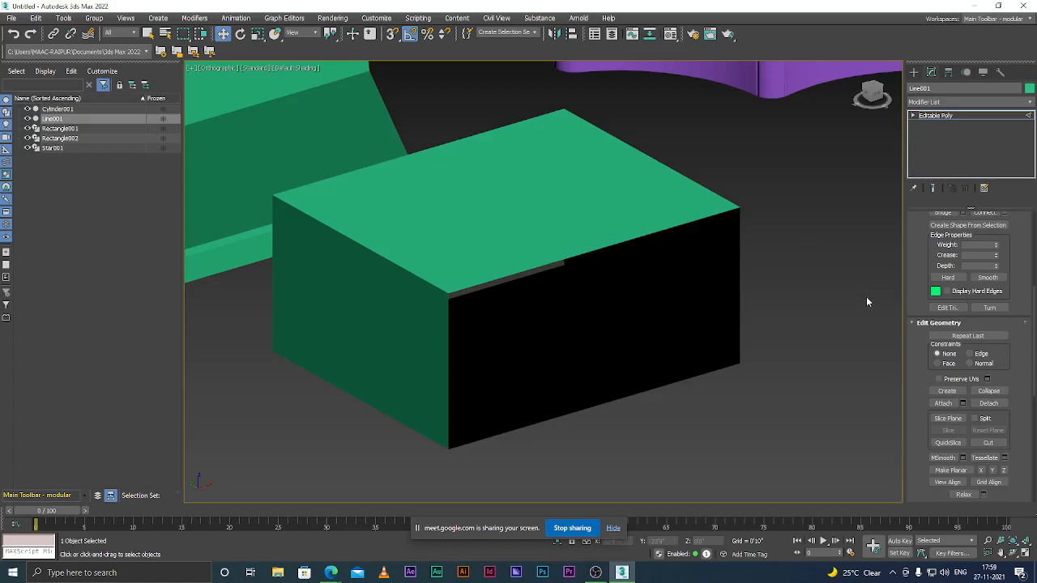
pyautogui.scroll(6, 777, 301)
pyautogui.click(772, 240)
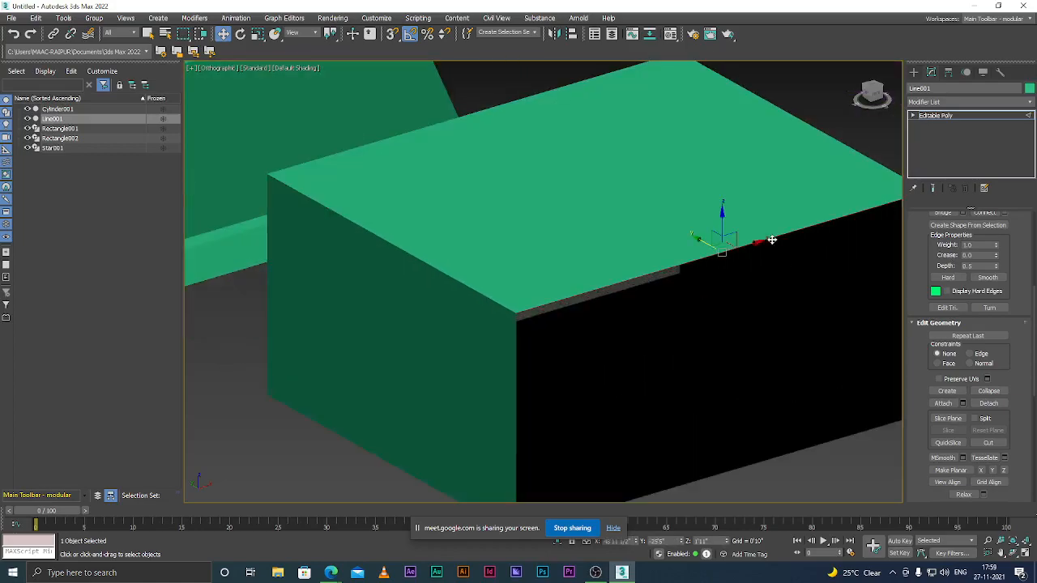
pyautogui.scroll(-3, 626, 259)
pyautogui.scroll(4, 769, 279)
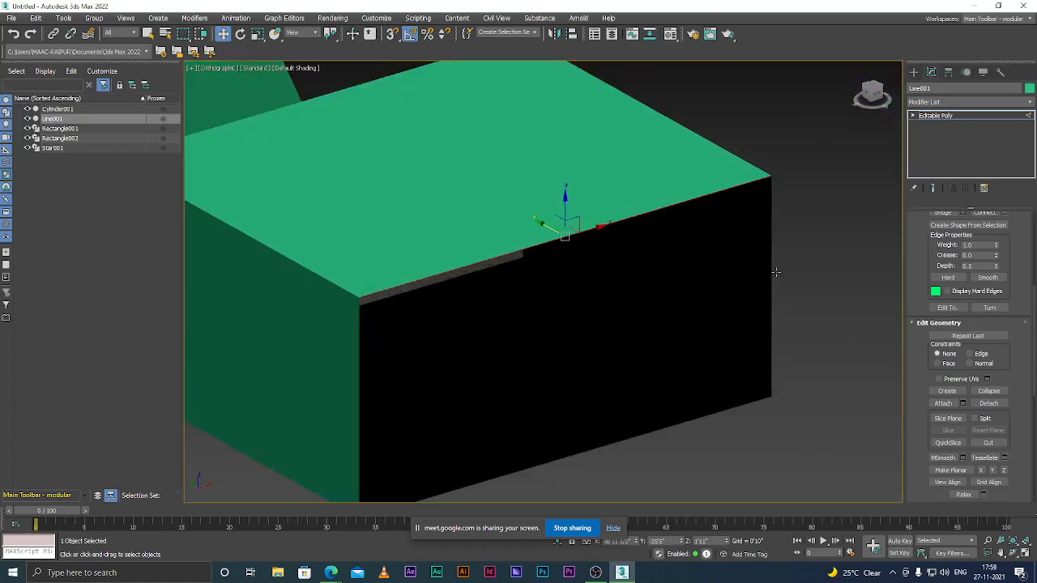
pyautogui.scroll(5, 1025, 276)
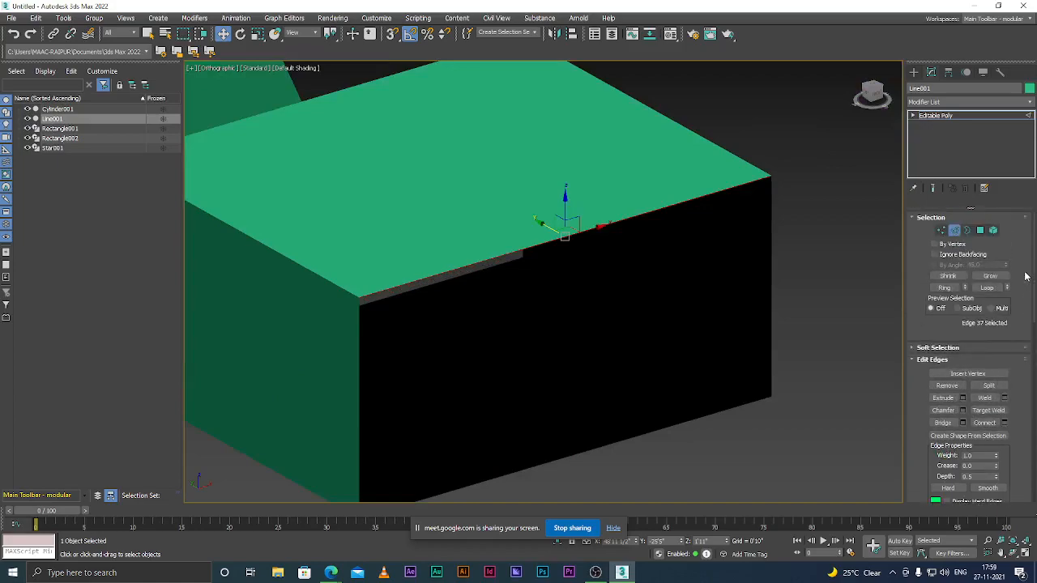
pyautogui.click(986, 289)
pyautogui.scroll(-4, 567, 243)
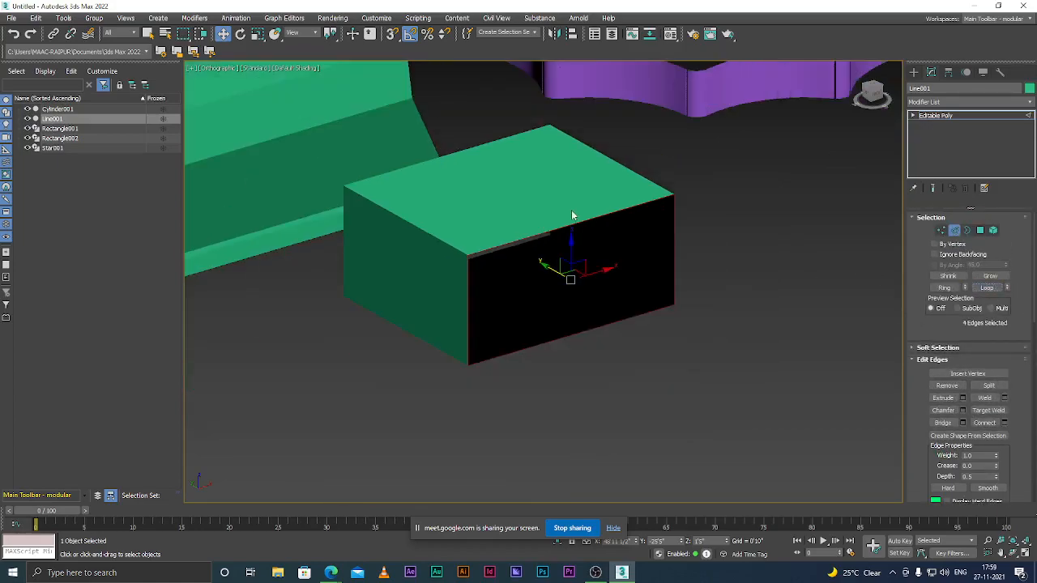
pyautogui.scroll(3, 531, 285)
pyautogui.scroll(-3, 529, 284)
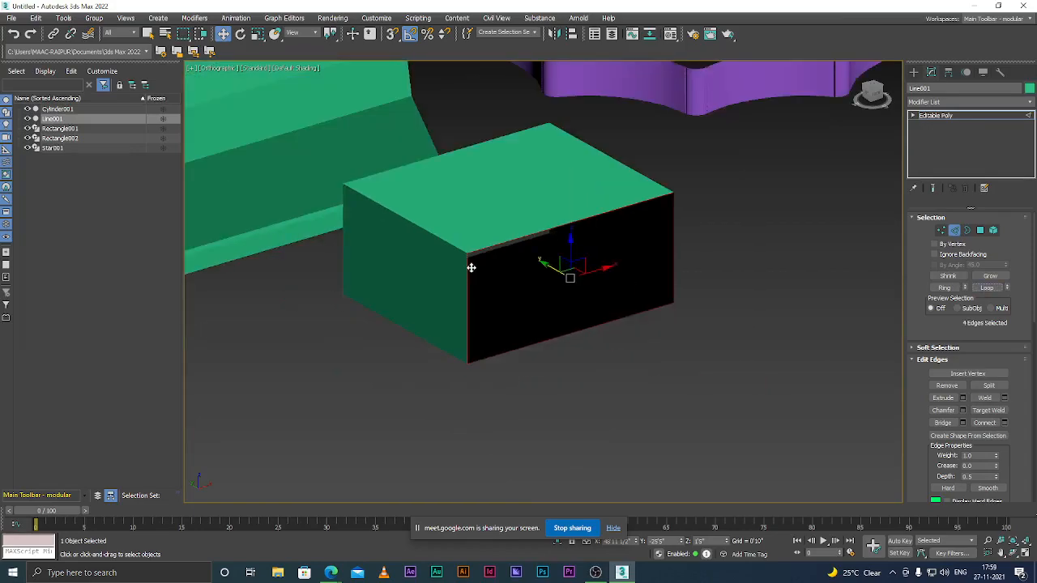
pyautogui.scroll(3, 498, 272)
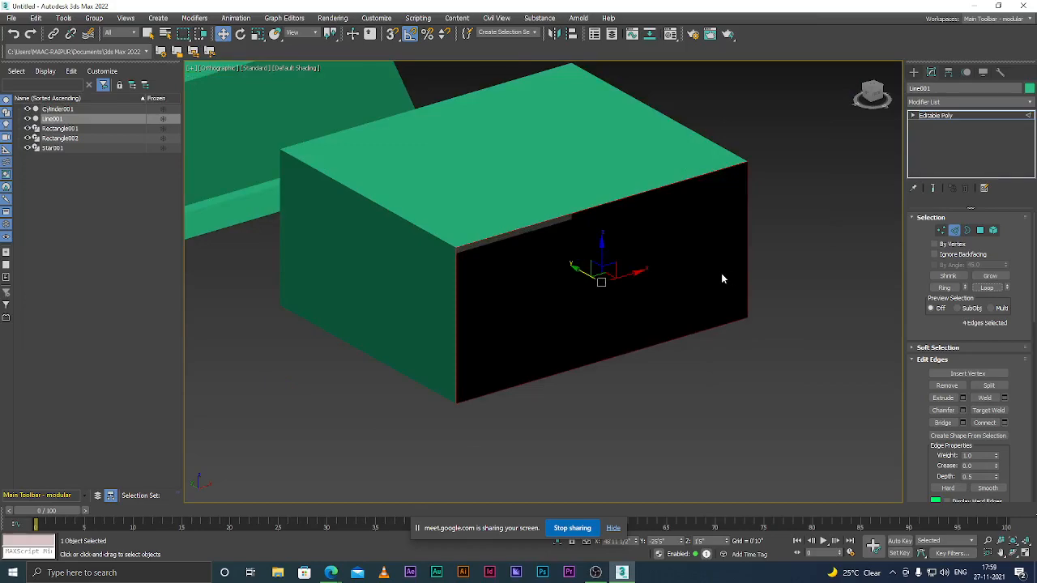
# Step: Scale the box's opening edges inward as extensions to form new faces, then collapse the small remaining hole
pyautogui.press('r')
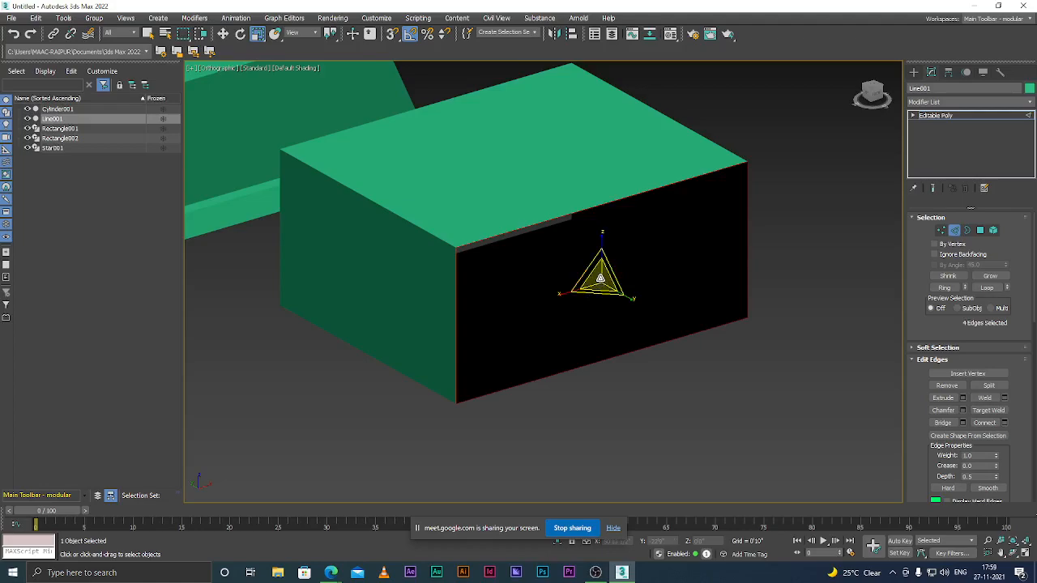
pyautogui.moveTo(600, 278); pyautogui.dragTo(575, 327)
pyautogui.moveTo(601, 283)
pyautogui.mouseDown()
pyautogui.moveTo(585, 325)
pyautogui.moveTo(594, 284)
pyautogui.mouseUp()
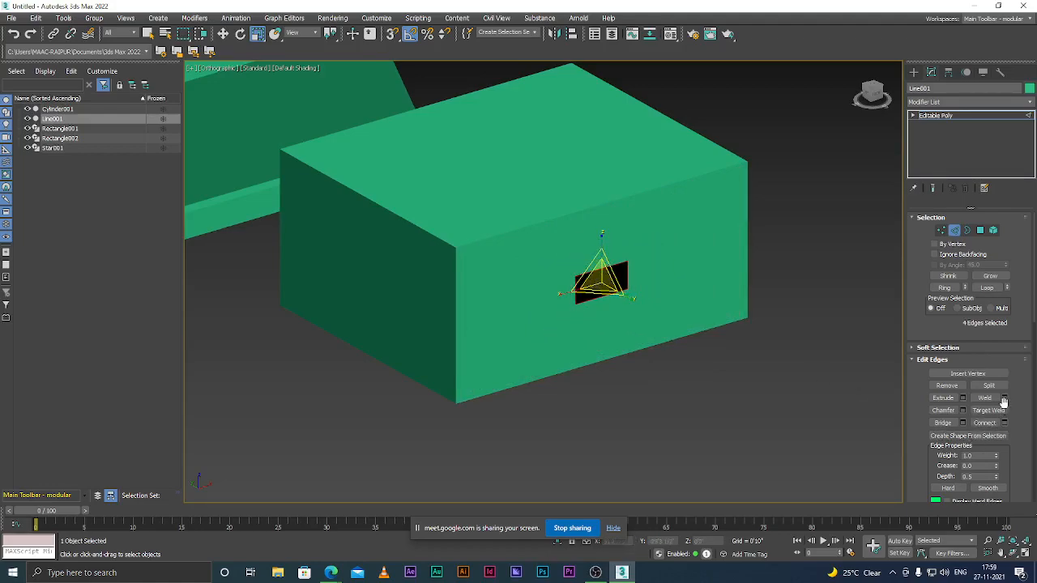
pyautogui.scroll(-2, 1025, 435)
pyautogui.scroll(-4, 1025, 435)
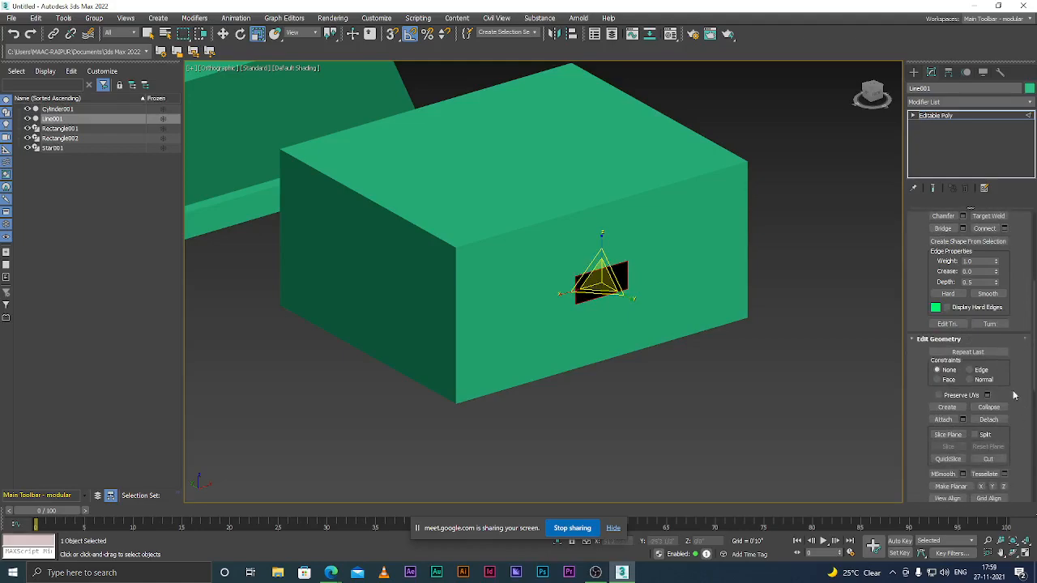
pyautogui.scroll(-1, 1027, 397)
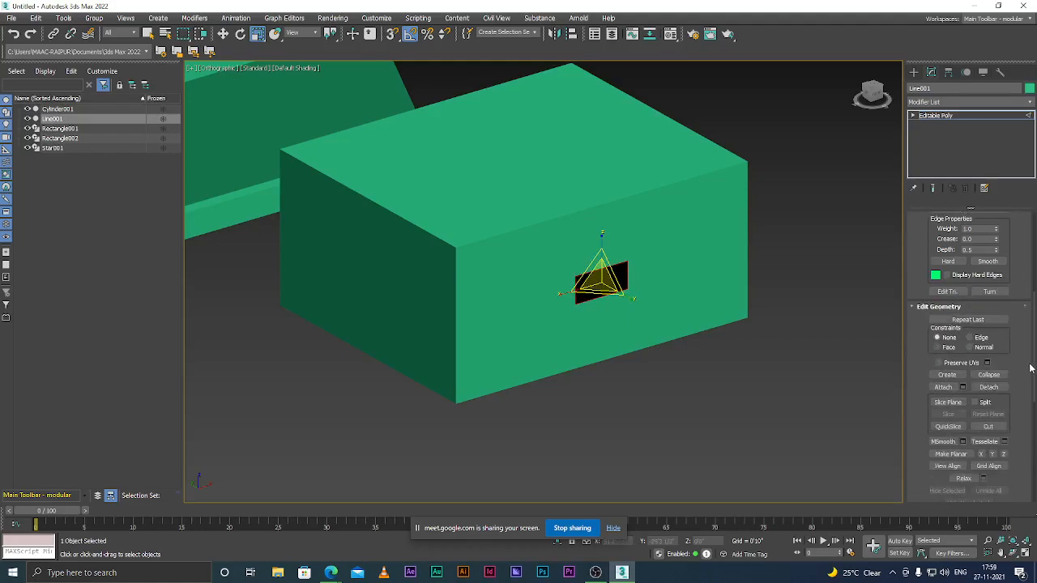
pyautogui.click(990, 375)
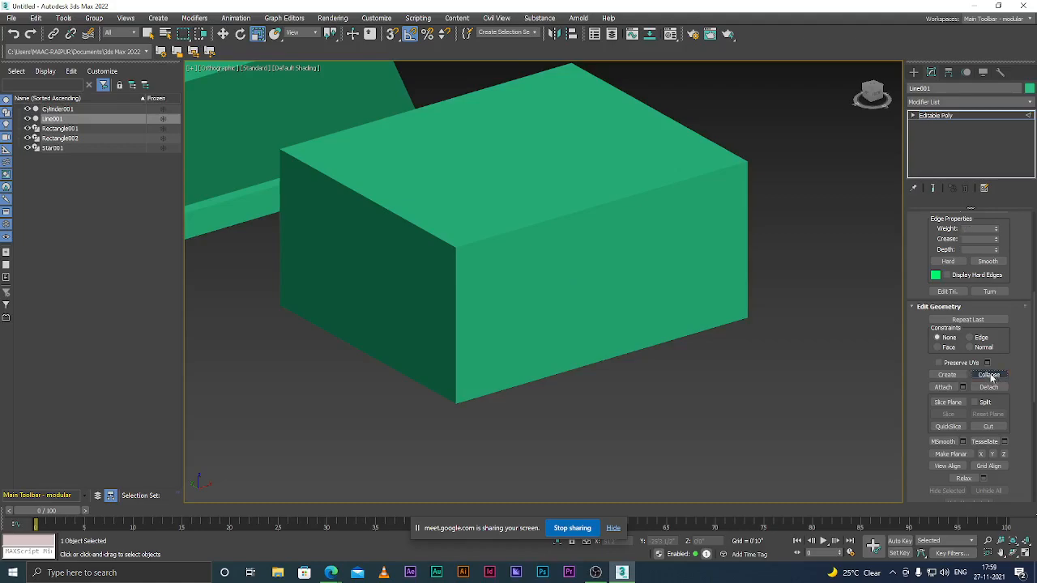
# Step: At polygon level, examine how the box's open side was filled by selecting several of its new faces in turn
pyautogui.scroll(3, 571, 280)
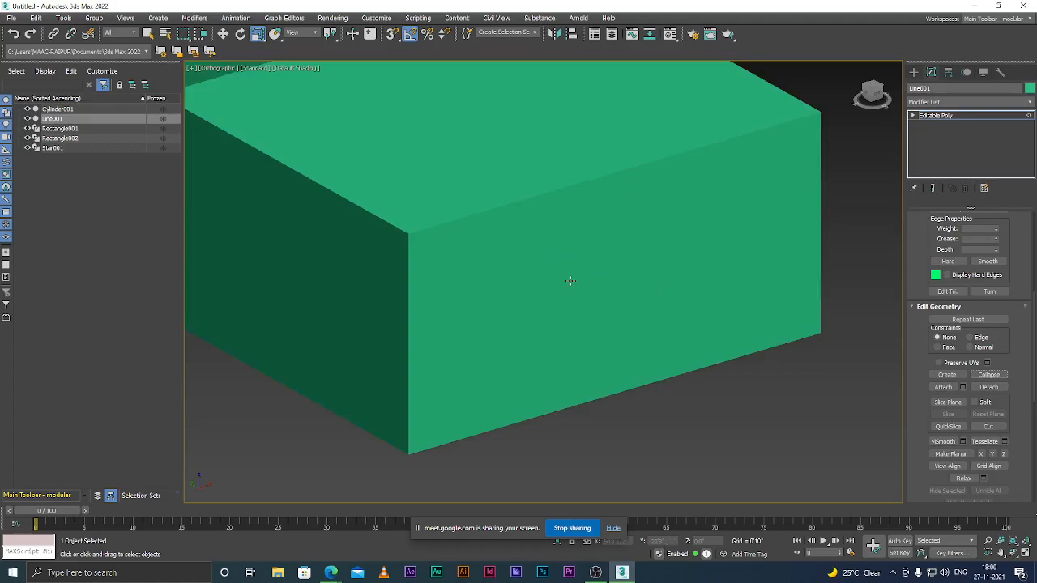
pyautogui.hotkey('ctrl', 'z')
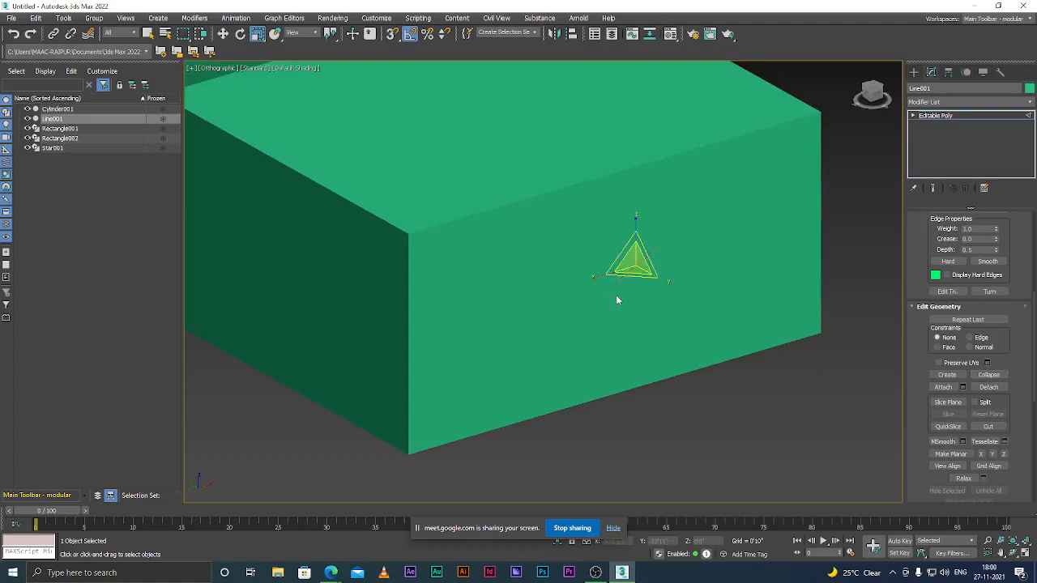
pyautogui.press('4')
pyautogui.click(627, 298)
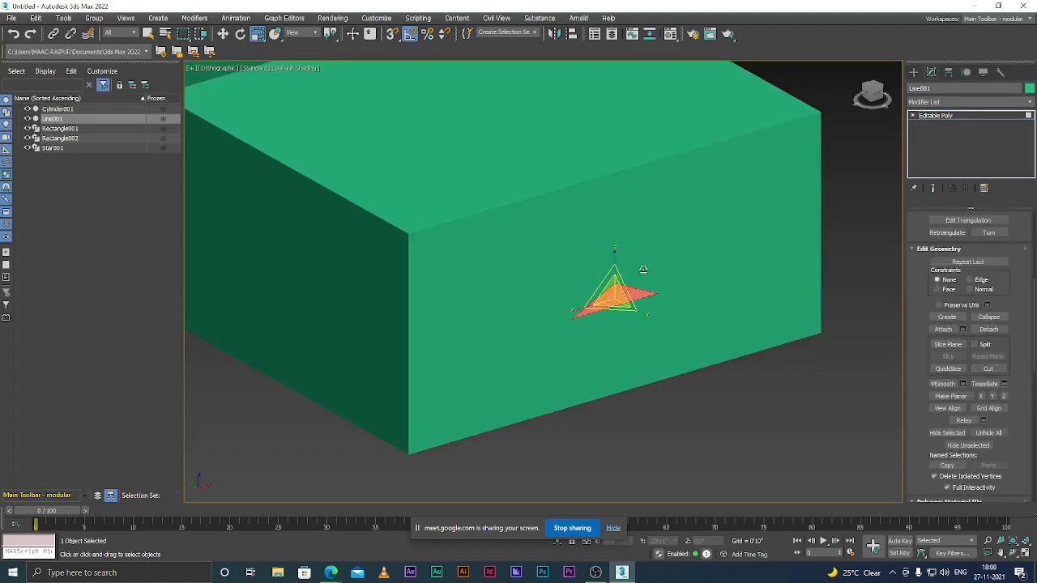
pyautogui.click(676, 254)
pyautogui.click(631, 262)
pyautogui.click(579, 284)
pyautogui.click(649, 232)
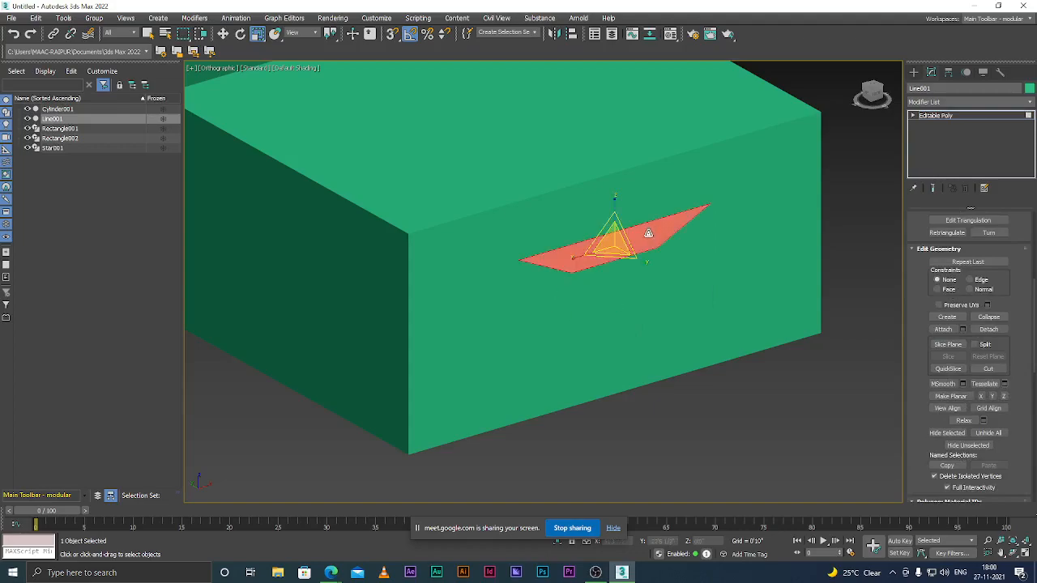
# Step: Examine the filled side's face layout in wireframe by selecting individual faces, then clear the selection and return to shaded display
pyautogui.press('F3')
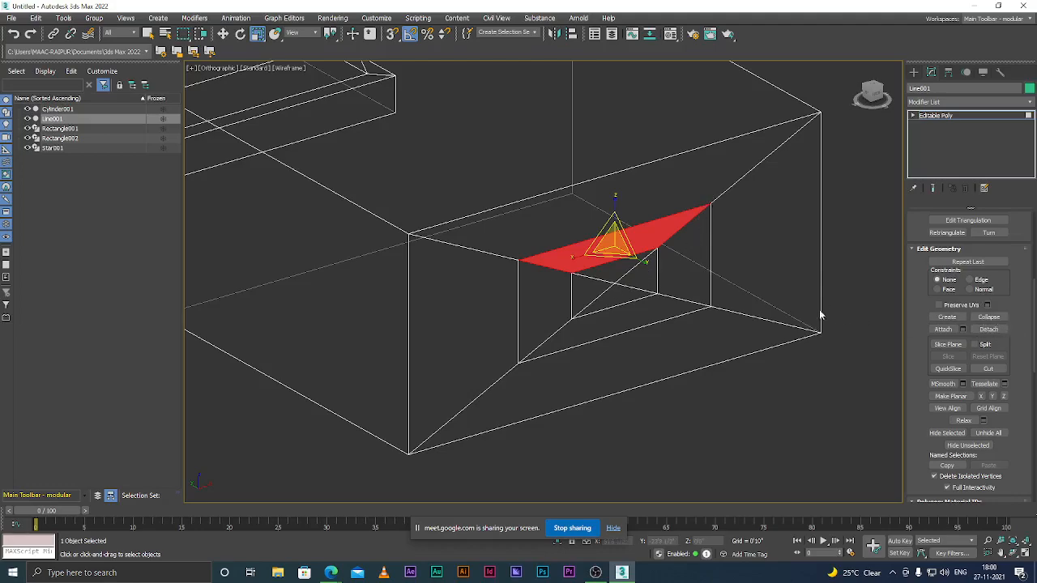
pyautogui.click(697, 241)
pyautogui.click(764, 233)
pyautogui.click(687, 195)
pyautogui.click(627, 222)
pyautogui.click(657, 272)
pyautogui.click(567, 290)
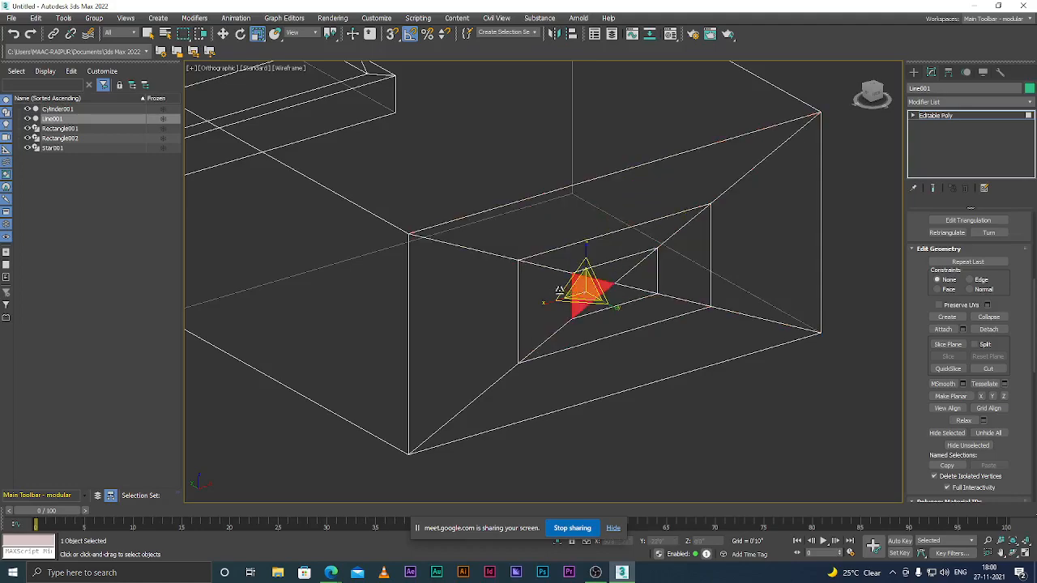
pyautogui.click(530, 291)
pyautogui.scroll(-6, 830, 366)
pyautogui.click(834, 399)
pyautogui.scroll(5, 735, 344)
pyautogui.press('F3')
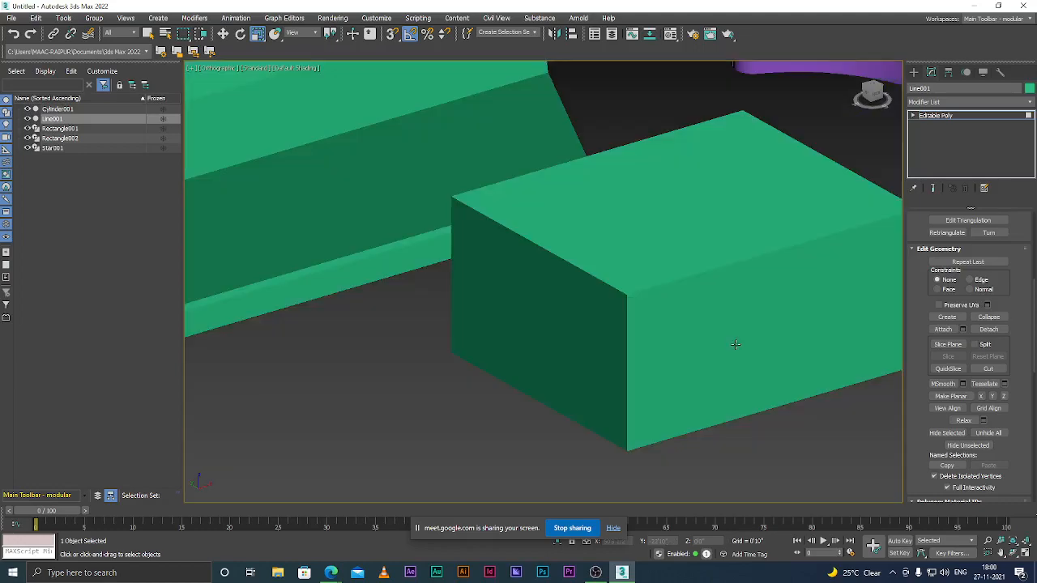
# Step: Select all the faces closing the large slab's side and delete them to reopen it
pyautogui.scroll(-6, 582, 265)
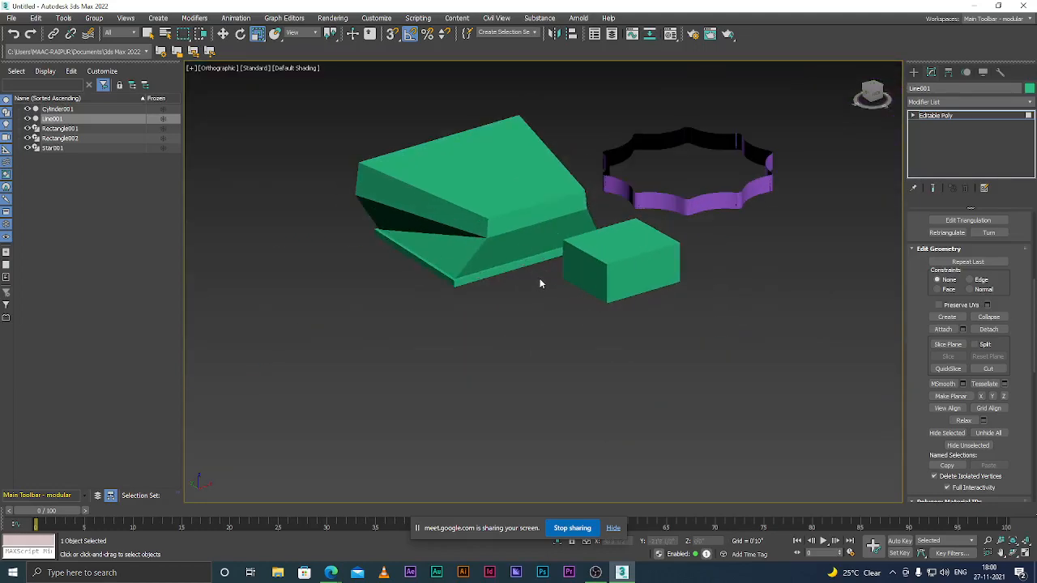
pyautogui.moveTo(573, 344)
pyautogui.keyDown('alt'); pyautogui.mouseDown(button='middle')
pyautogui.moveTo(639, 343)
pyautogui.moveTo(686, 317)
pyautogui.moveTo(586, 351)
pyautogui.mouseUp(button='middle'); pyautogui.keyUp('alt')
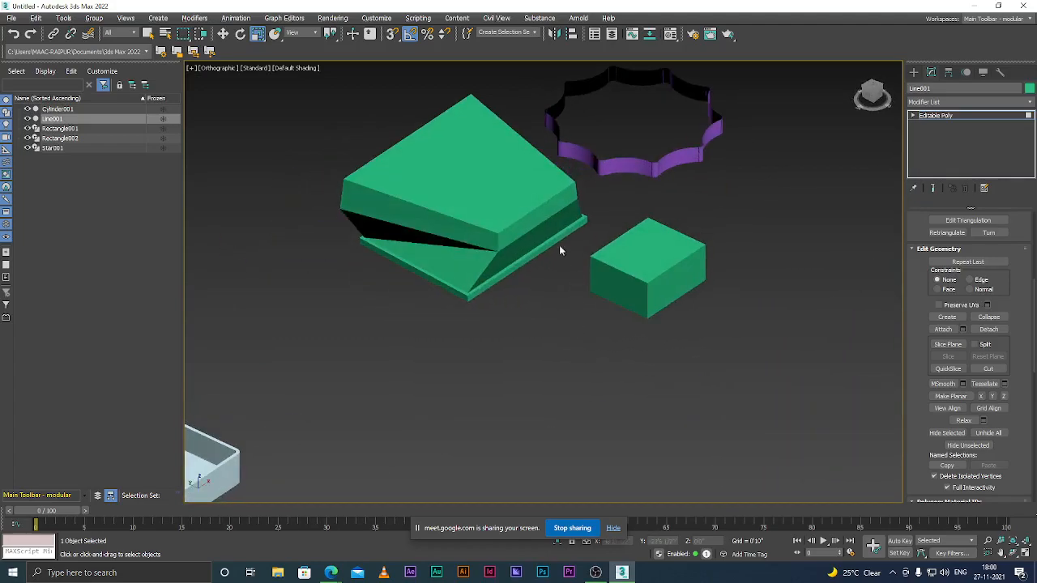
pyautogui.scroll(6, 563, 257)
pyautogui.click(499, 242)
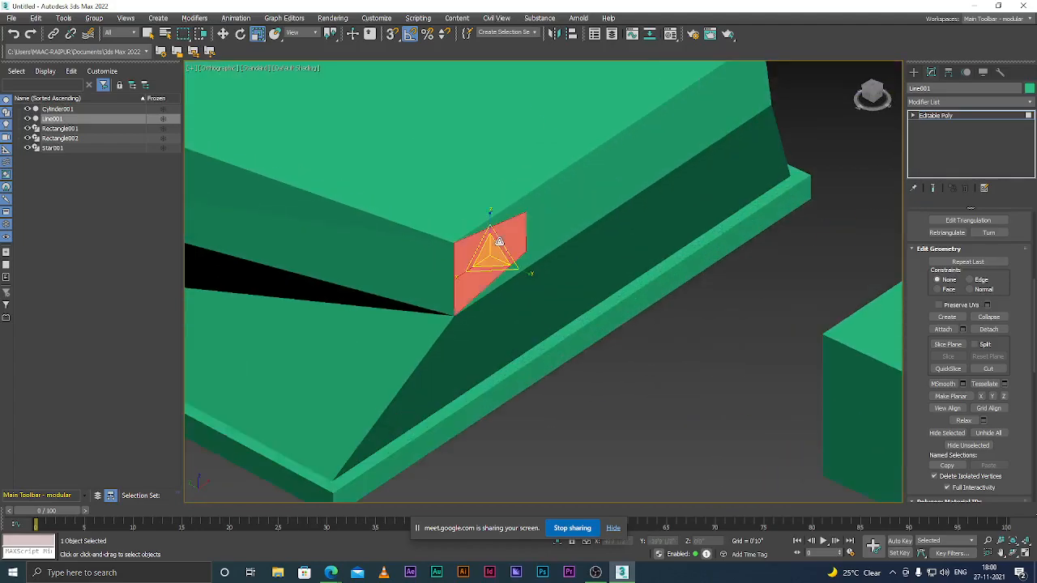
pyautogui.keyDown('ctrl'); pyautogui.click(556, 210); pyautogui.keyUp('ctrl')
pyautogui.keyDown('ctrl'); pyautogui.click(540, 195); pyautogui.keyUp('ctrl')
pyautogui.keyDown('ctrl'); pyautogui.click(612, 190); pyautogui.keyUp('ctrl')
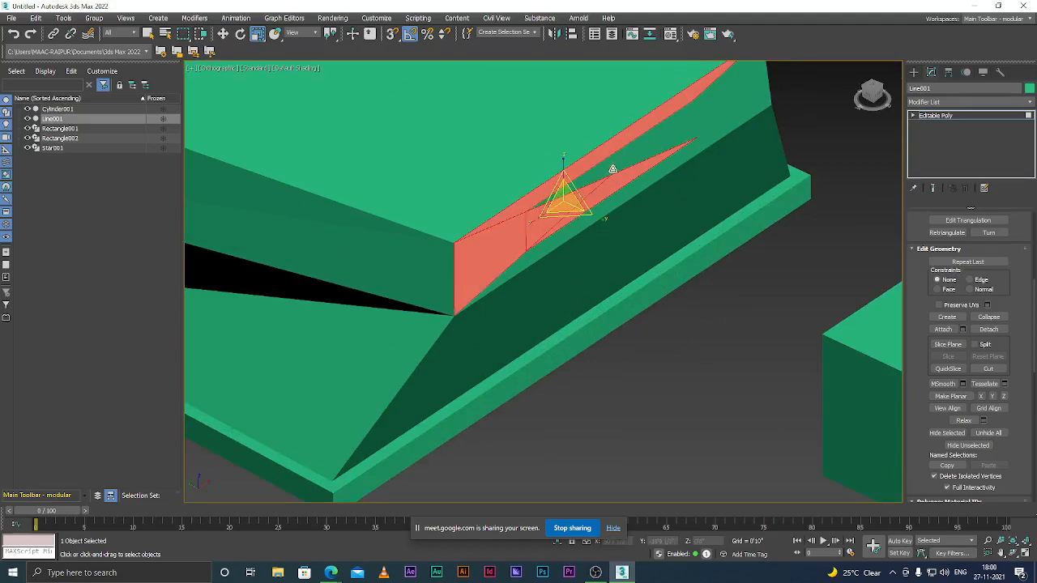
pyautogui.keyDown('ctrl'); pyautogui.click(616, 168); pyautogui.keyUp('ctrl')
pyautogui.keyDown('ctrl'); pyautogui.click(694, 124); pyautogui.keyUp('ctrl')
pyautogui.keyDown('ctrl'); pyautogui.click(742, 99); pyautogui.keyUp('ctrl')
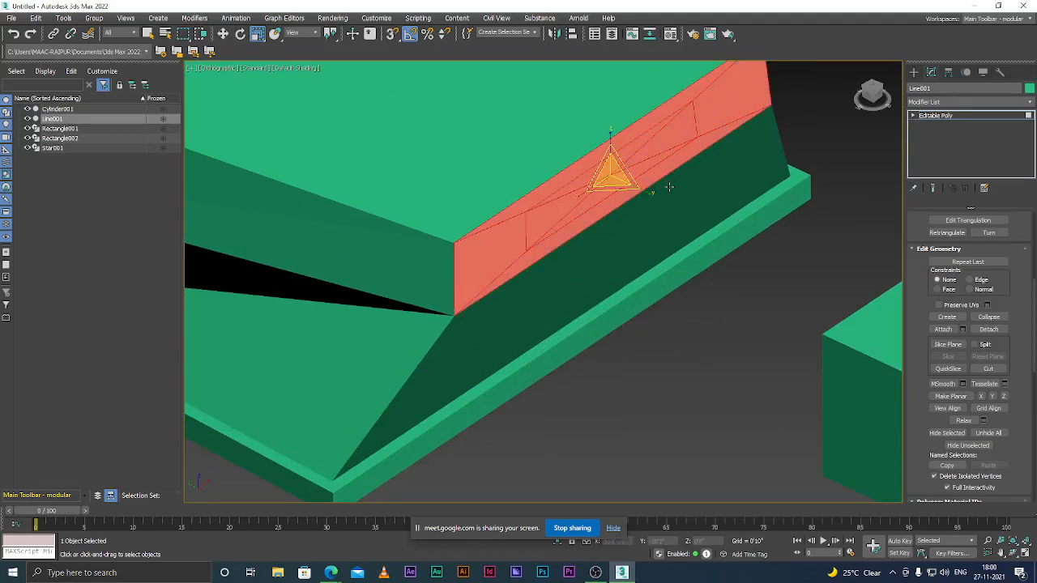
pyautogui.press('Delete')
pyautogui.scroll(-5, 655, 219)
pyautogui.scroll(5, 654, 219)
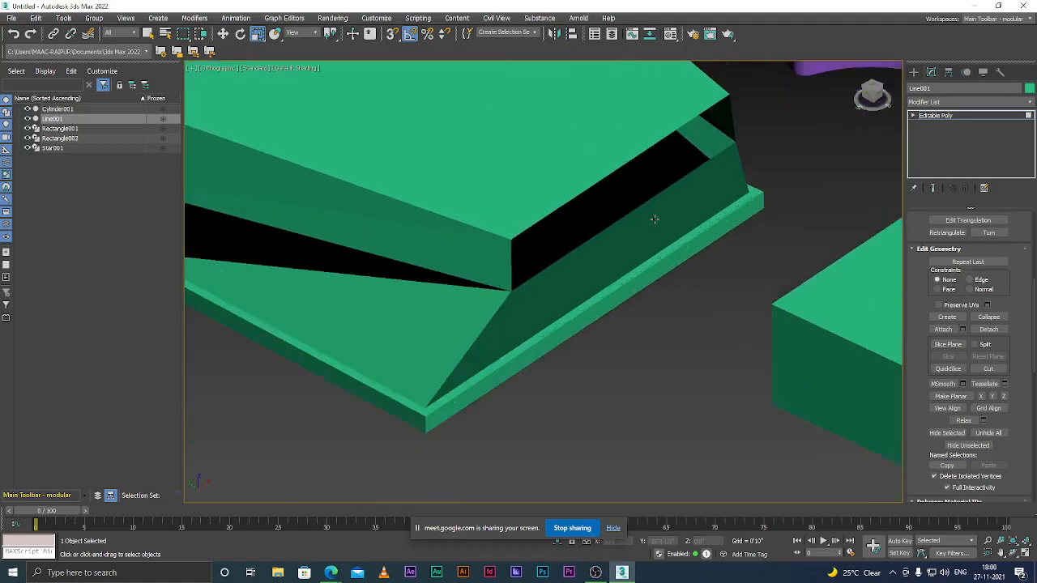
# Step: At edge level, select the upper edge of the large slab's side opening
pyautogui.press('2')
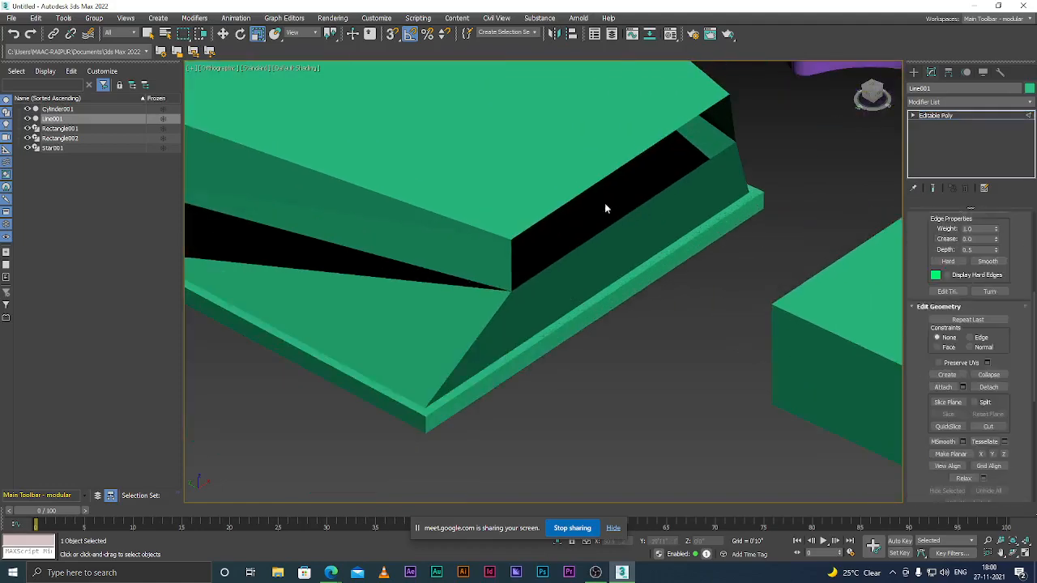
pyautogui.scroll(2, 585, 196)
pyautogui.click(590, 181)
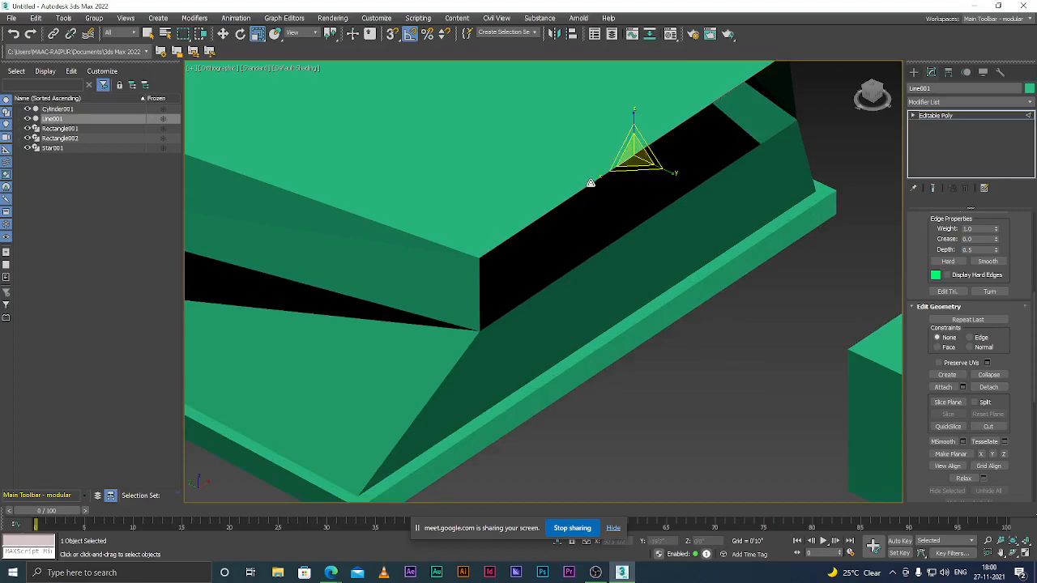
pyautogui.scroll(-4, 591, 182)
pyautogui.scroll(2, 596, 256)
pyautogui.moveTo(597, 277)
pyautogui.keyDown('alt'); pyautogui.mouseDown(button='middle')
pyautogui.moveTo(669, 285)
pyautogui.moveTo(647, 267)
pyautogui.moveTo(595, 282)
pyautogui.mouseUp(button='middle'); pyautogui.keyUp('alt')
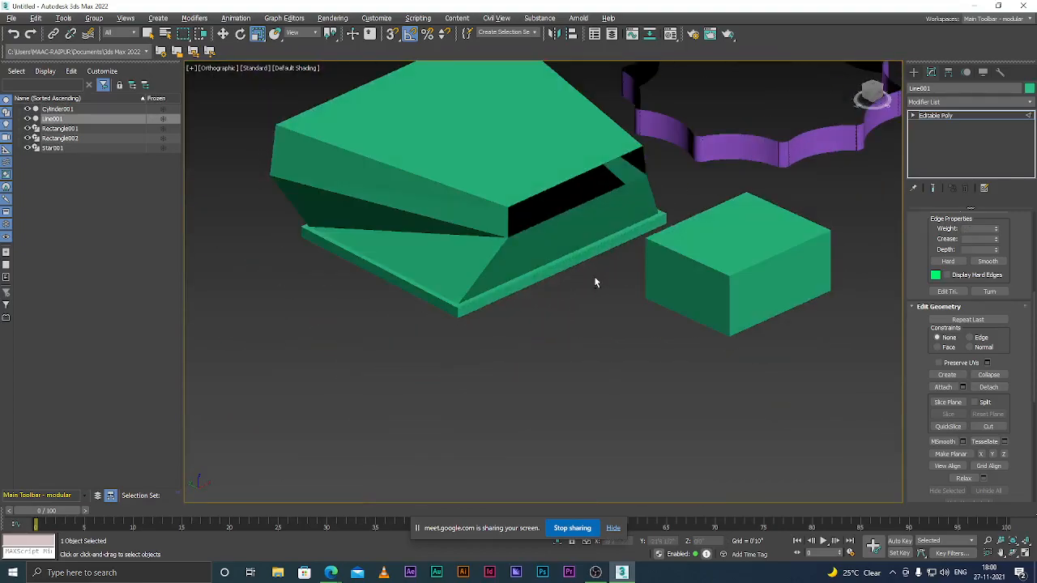
pyautogui.scroll(2, 565, 183)
pyautogui.click(576, 171)
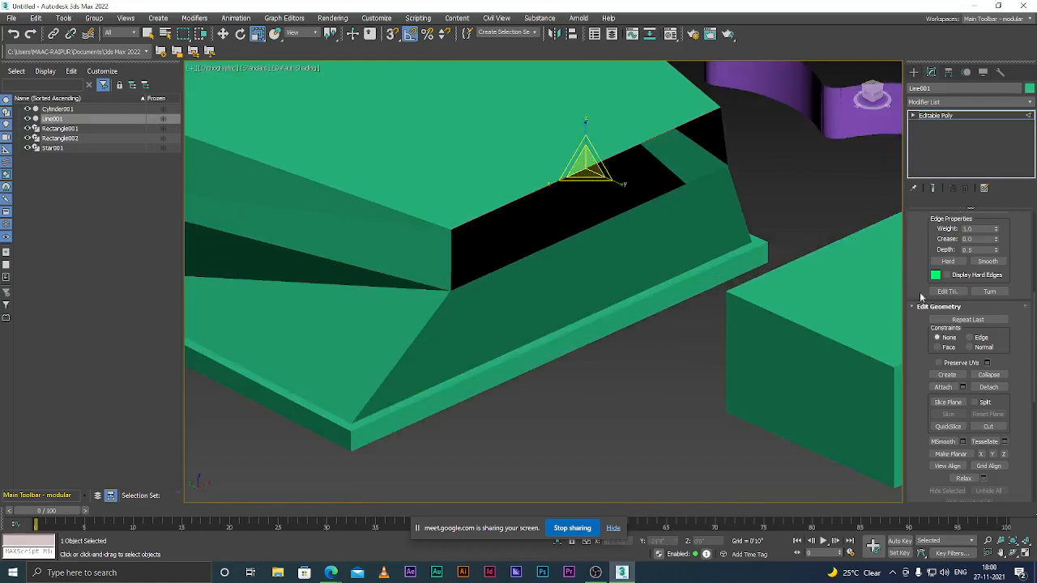
# Step: Expand the selected opening edge with Loop, then clear the resulting edge selection
pyautogui.scroll(2, 1022, 289)
pyautogui.scroll(5, 1023, 289)
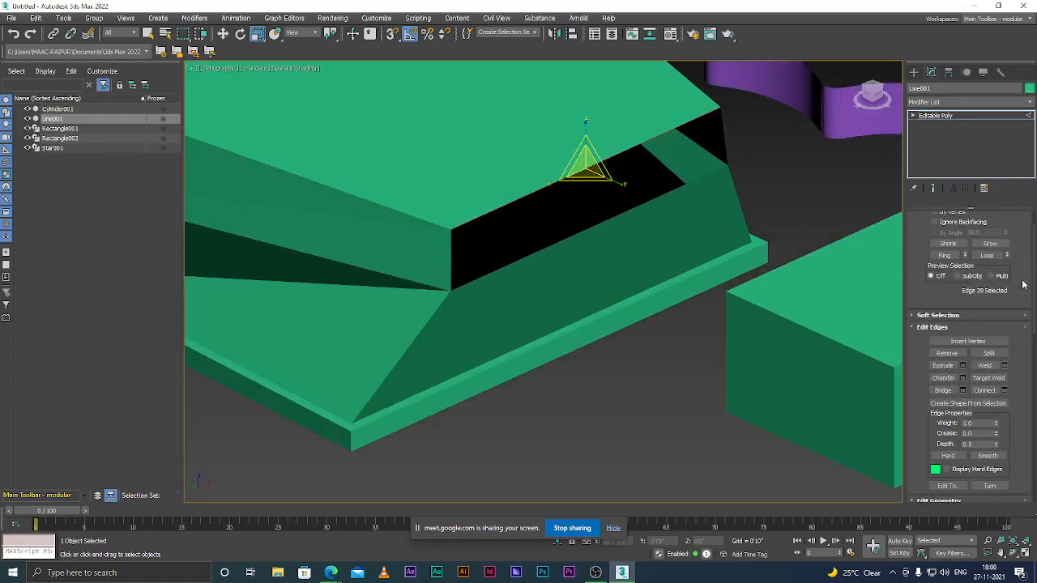
pyautogui.click(988, 288)
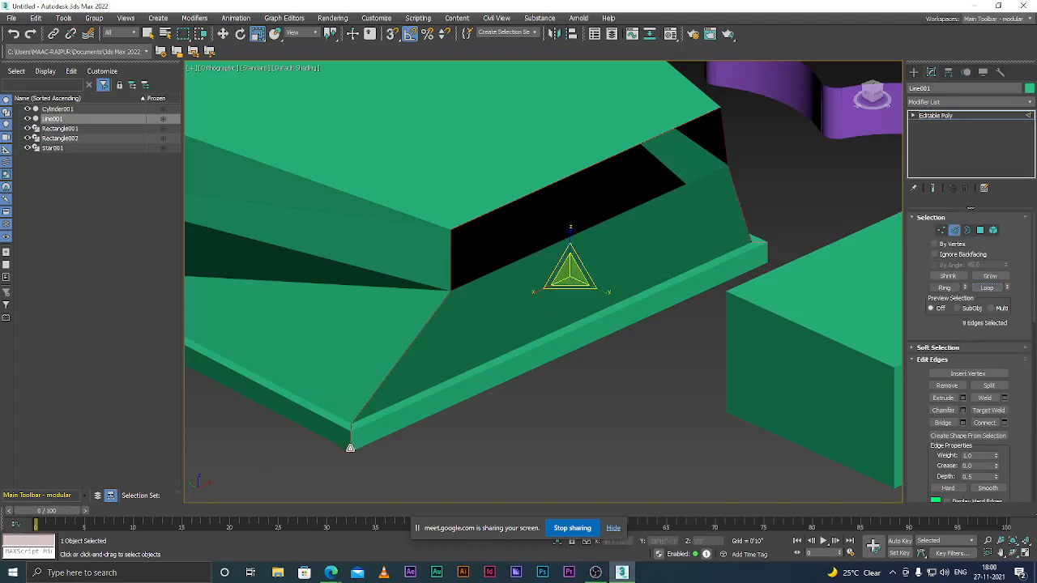
pyautogui.click(560, 399)
# Step: Select the four edges bordering the large slab's side opening one after another
pyautogui.scroll(3, 524, 218)
pyautogui.click(523, 188)
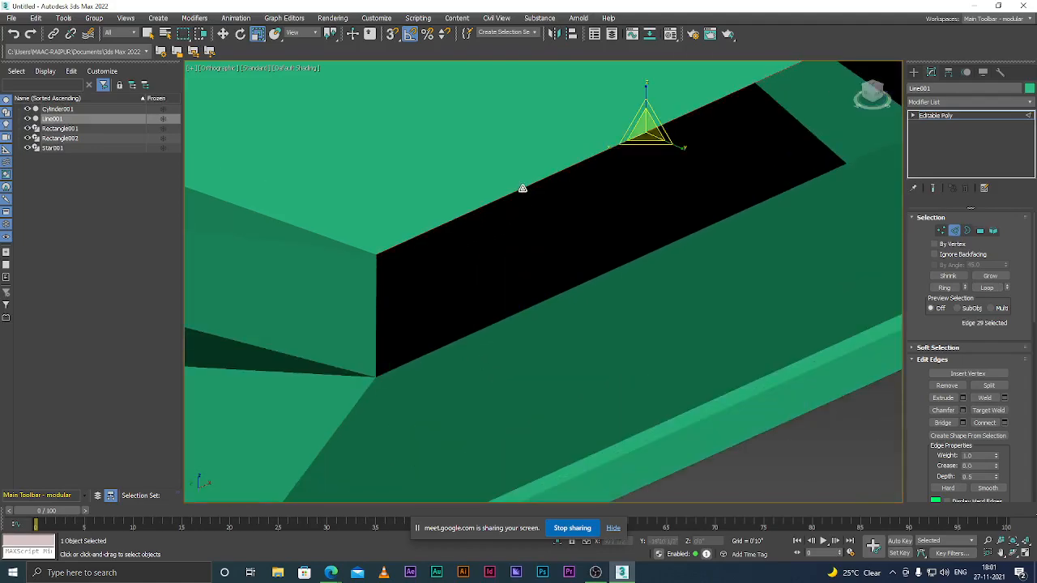
pyautogui.keyDown('ctrl'); pyautogui.click(376, 287); pyautogui.keyUp('ctrl')
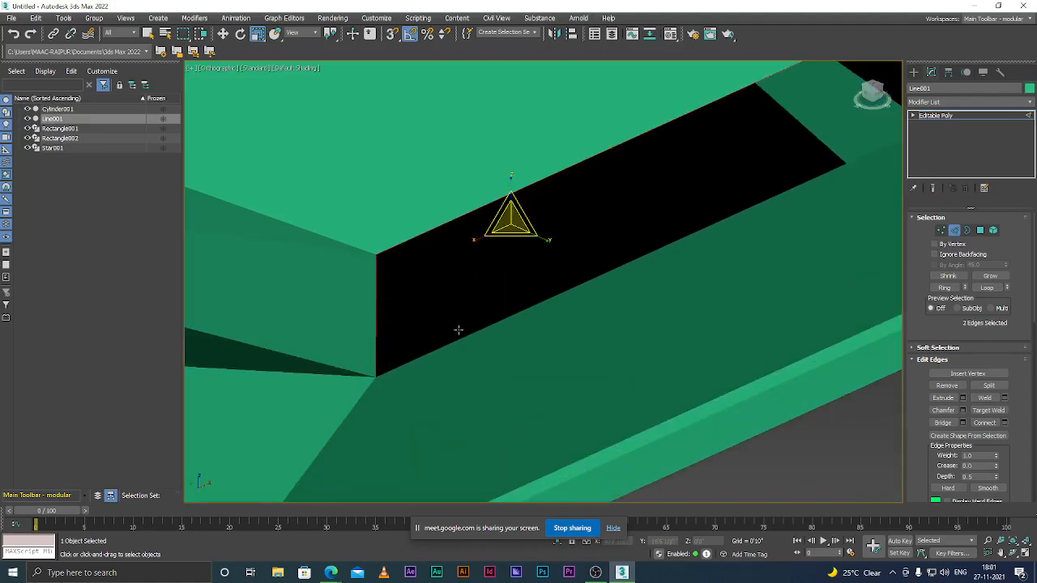
pyautogui.keyDown('ctrl'); pyautogui.click(468, 335); pyautogui.keyUp('ctrl')
pyautogui.scroll(-4, 442, 333)
pyautogui.scroll(4, 550, 283)
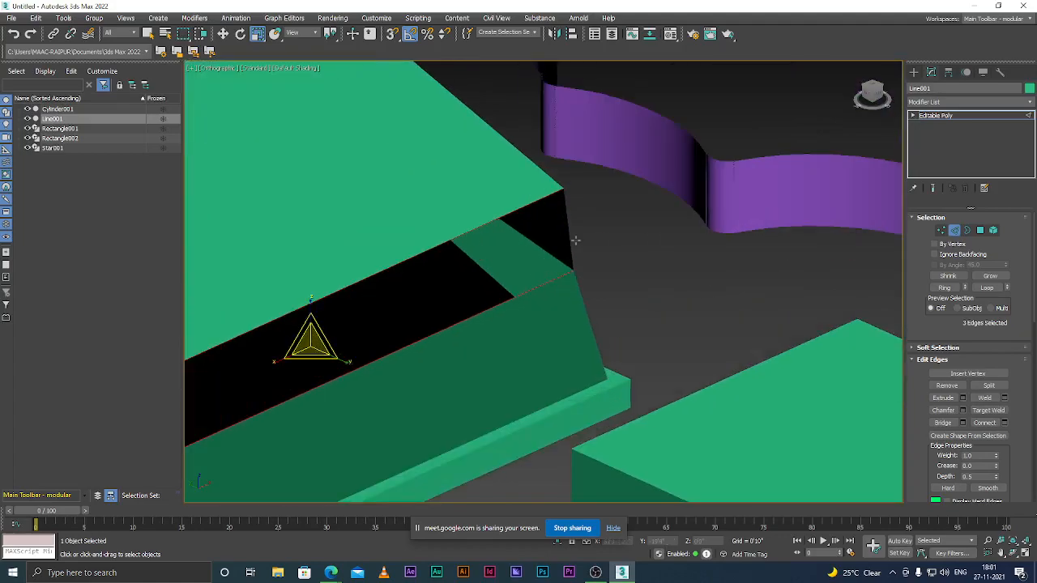
pyautogui.keyDown('ctrl'); pyautogui.click(572, 225); pyautogui.keyUp('ctrl')
# Step: Add the lower edge of the small box's open side to the selection and expand the selected edges with Loop
pyautogui.scroll(-3, 530, 254)
pyautogui.keyDown('alt'); pyautogui.moveTo(527, 310); pyautogui.dragTo(637, 316, button='middle'); pyautogui.keyUp('alt')
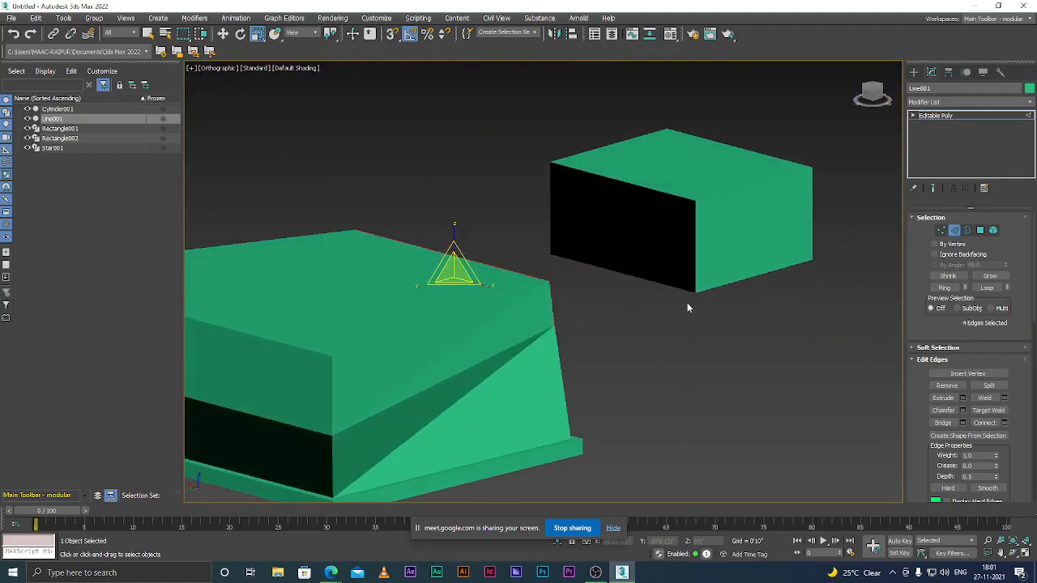
pyautogui.scroll(5, 682, 298)
pyautogui.keyDown('ctrl'); pyautogui.click(674, 265); pyautogui.keyUp('ctrl')
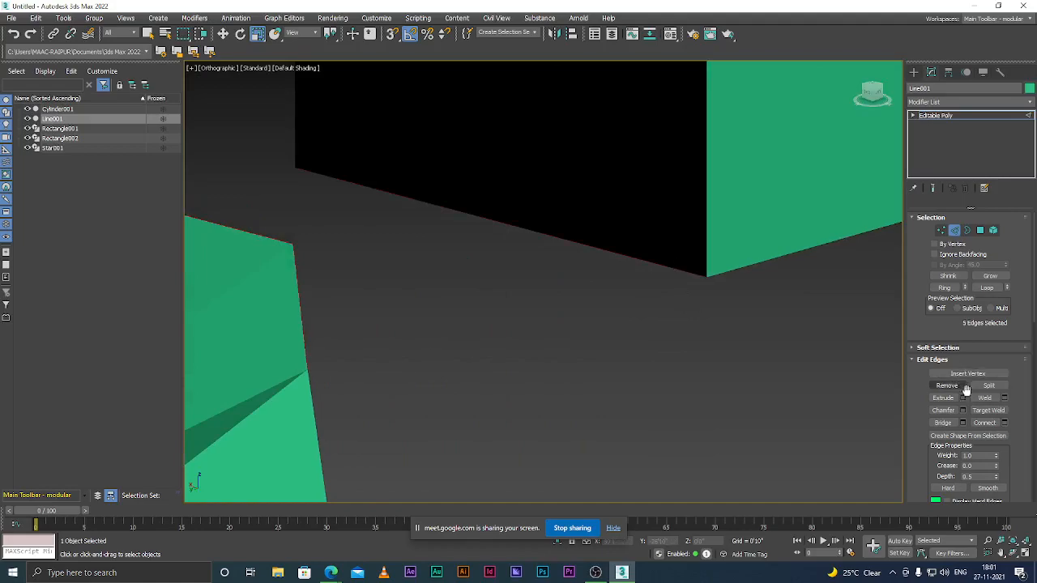
pyautogui.click(987, 287)
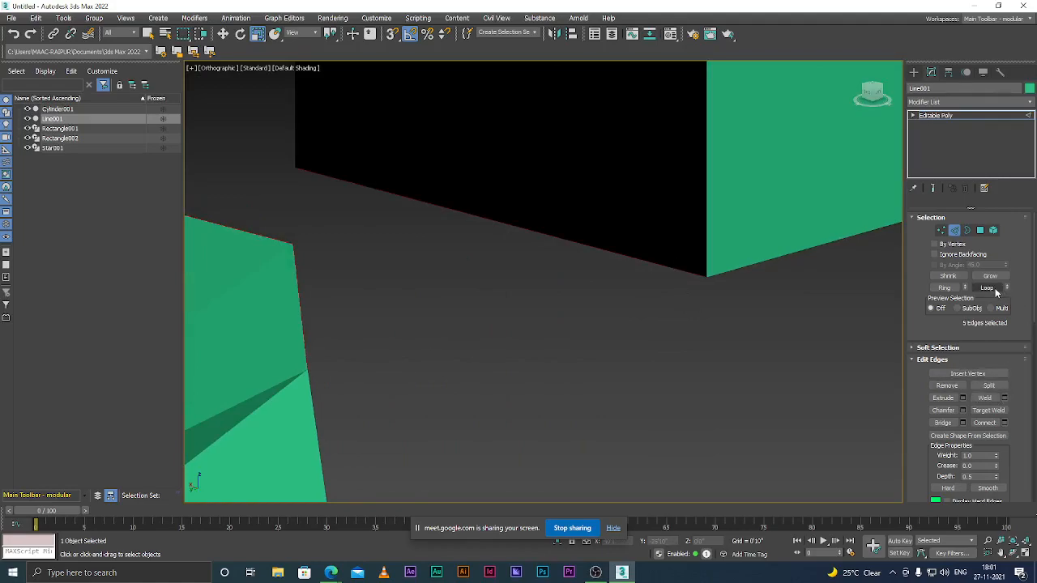
pyautogui.scroll(-5, 664, 312)
pyautogui.keyDown('alt'); pyautogui.moveTo(712, 342); pyautogui.dragTo(670, 350, button='middle'); pyautogui.keyUp('alt')
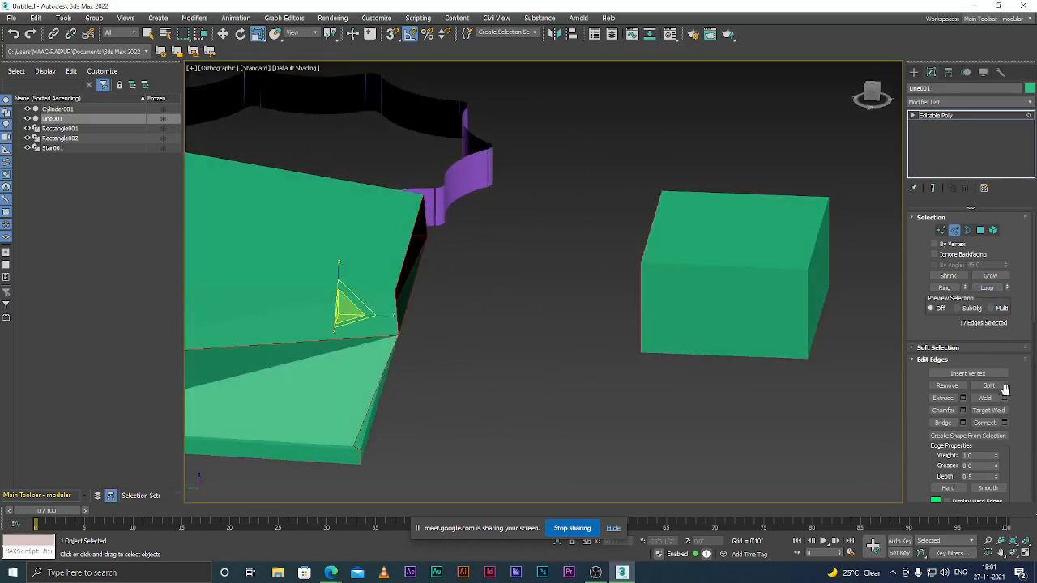
# Step: Try to bridge the selected slab and box edges with an adjusted Bridge Adjacent value, then cancel and clear the edge selection
pyautogui.scroll(5, 397, 267)
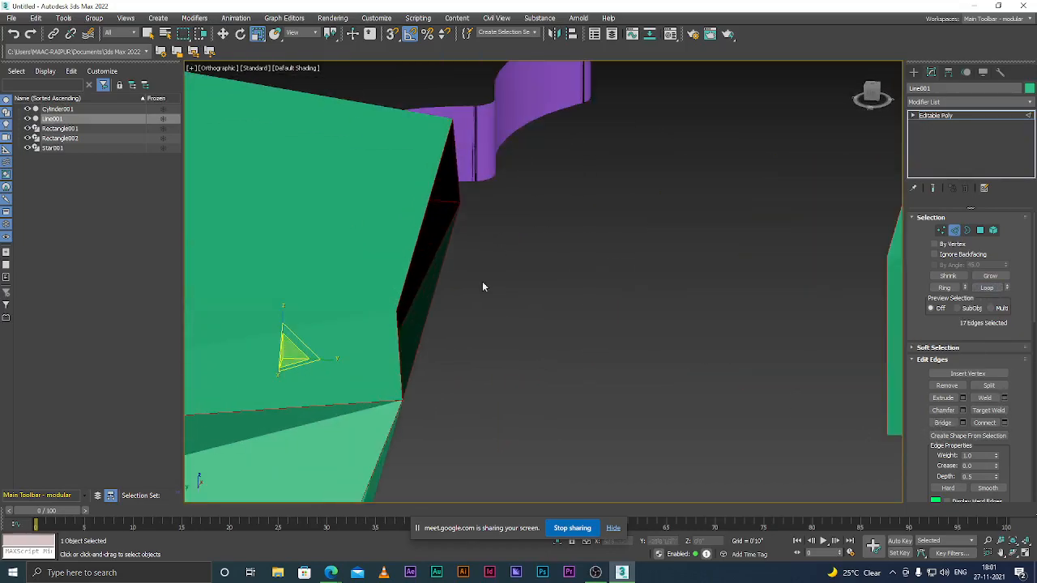
pyautogui.click(963, 423)
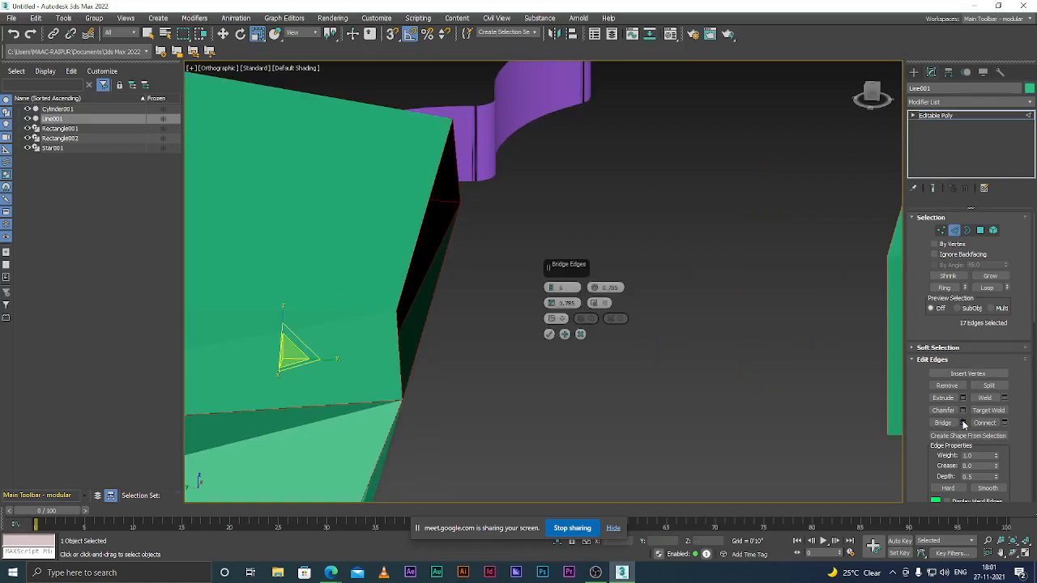
pyautogui.scroll(-2, 511, 269)
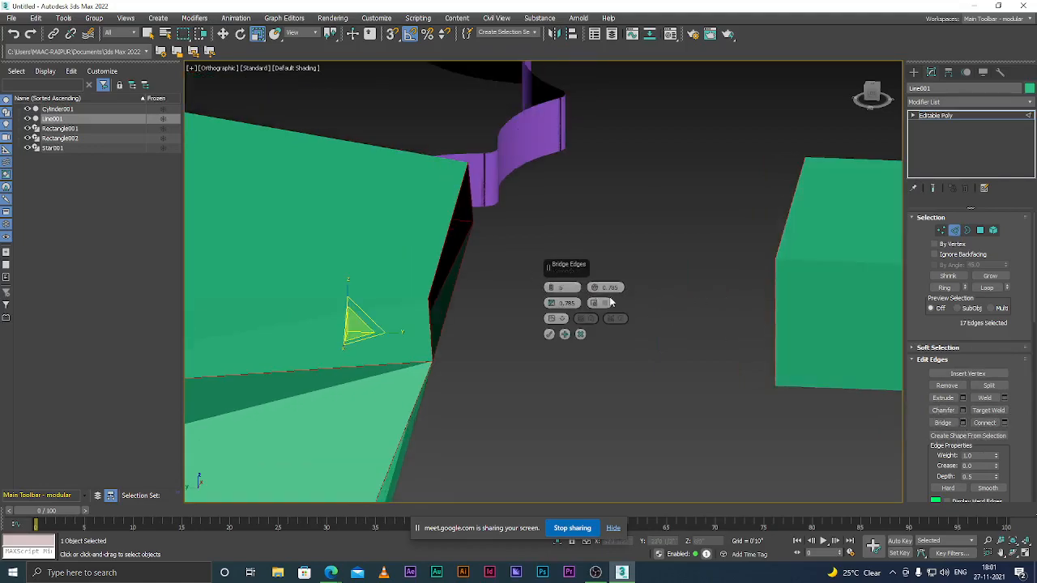
pyautogui.scroll(2, 617, 299)
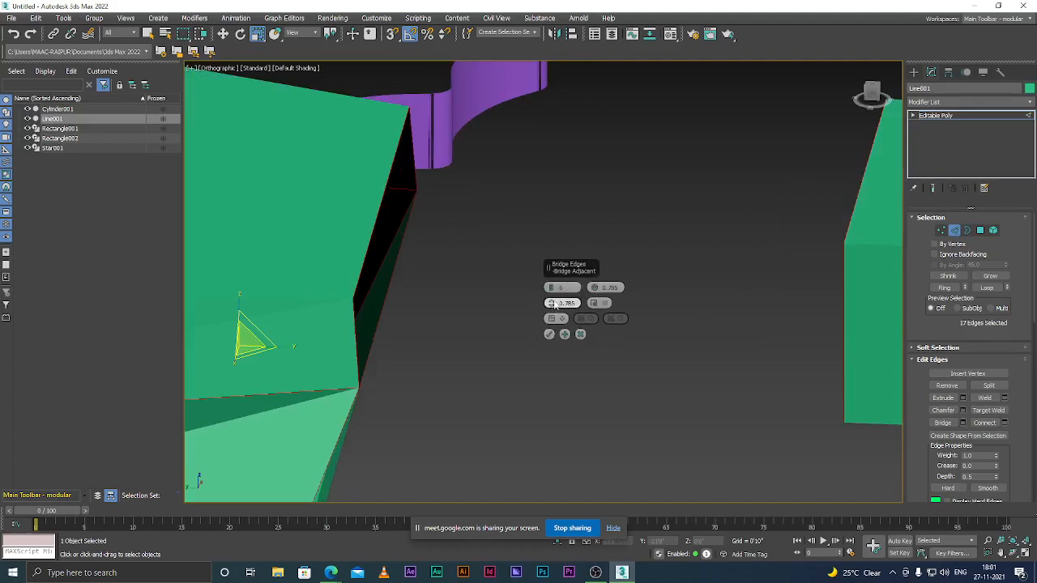
pyautogui.moveTo(551, 303); pyautogui.dragTo(551, 235)
pyautogui.click(580, 335)
pyautogui.scroll(-5, 570, 281)
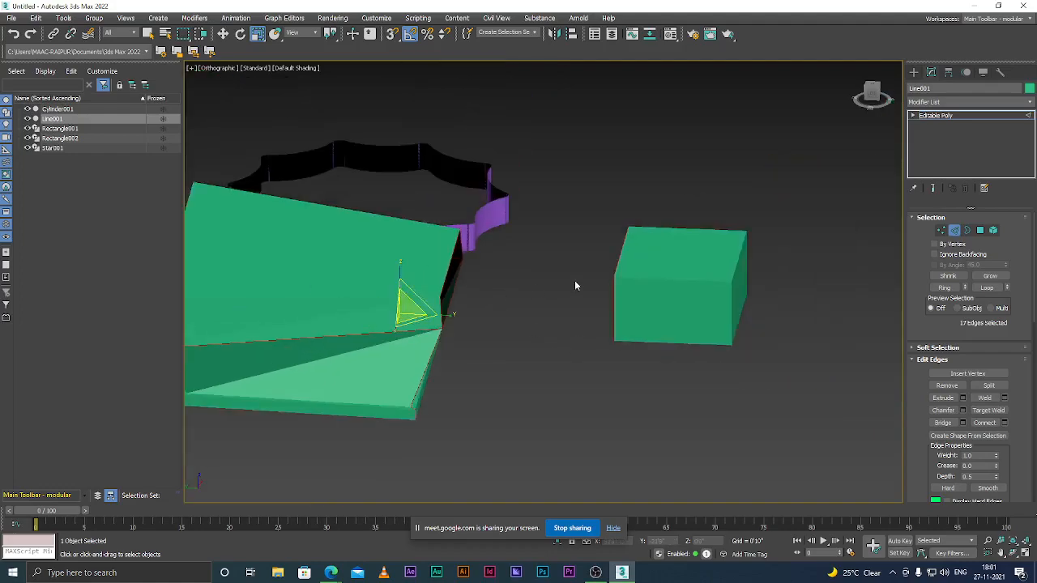
pyautogui.press('w')
pyautogui.click(522, 278)
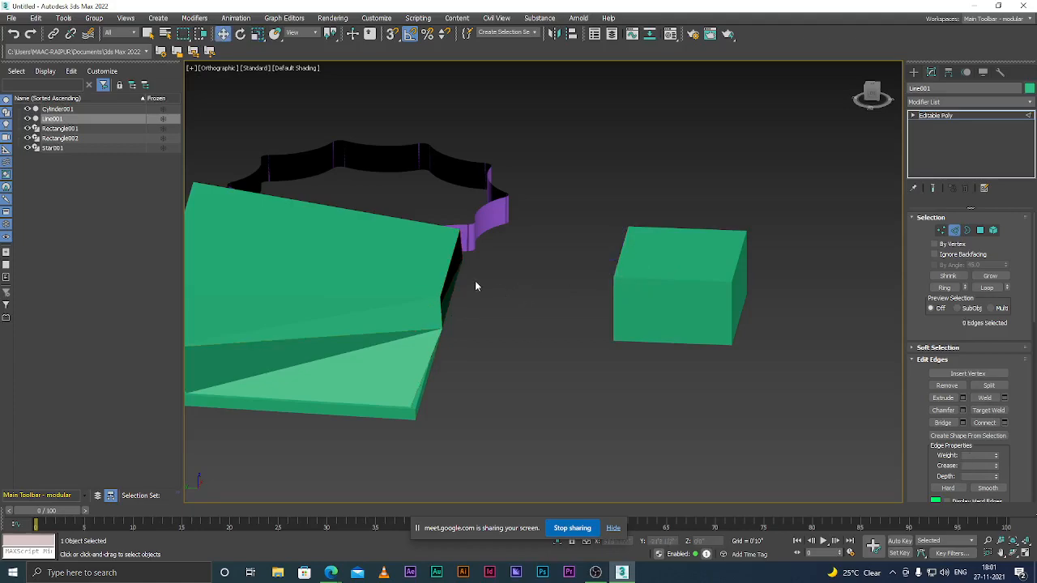
pyautogui.scroll(3, 415, 299)
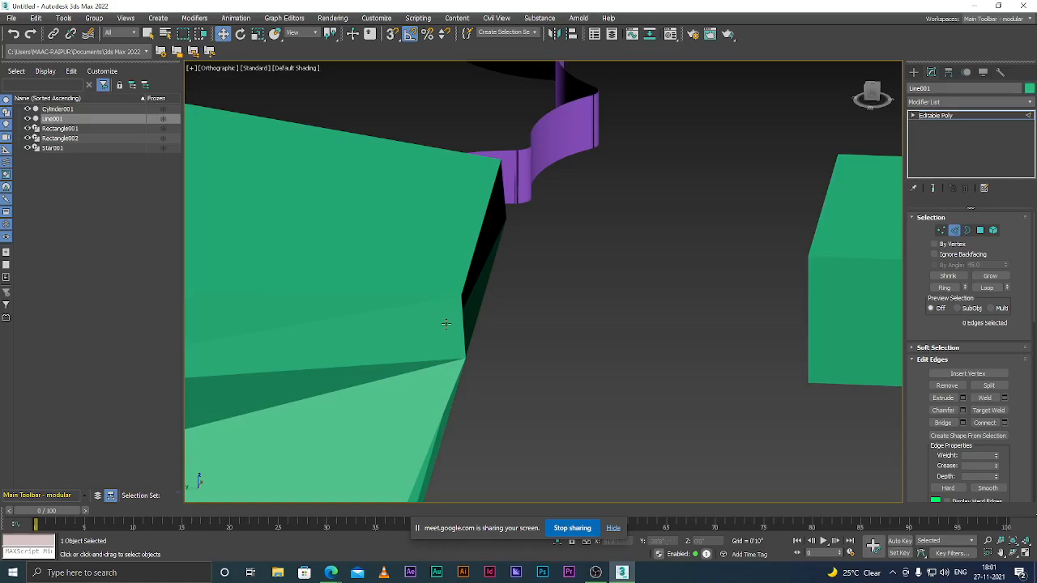
pyautogui.scroll(-3, 486, 352)
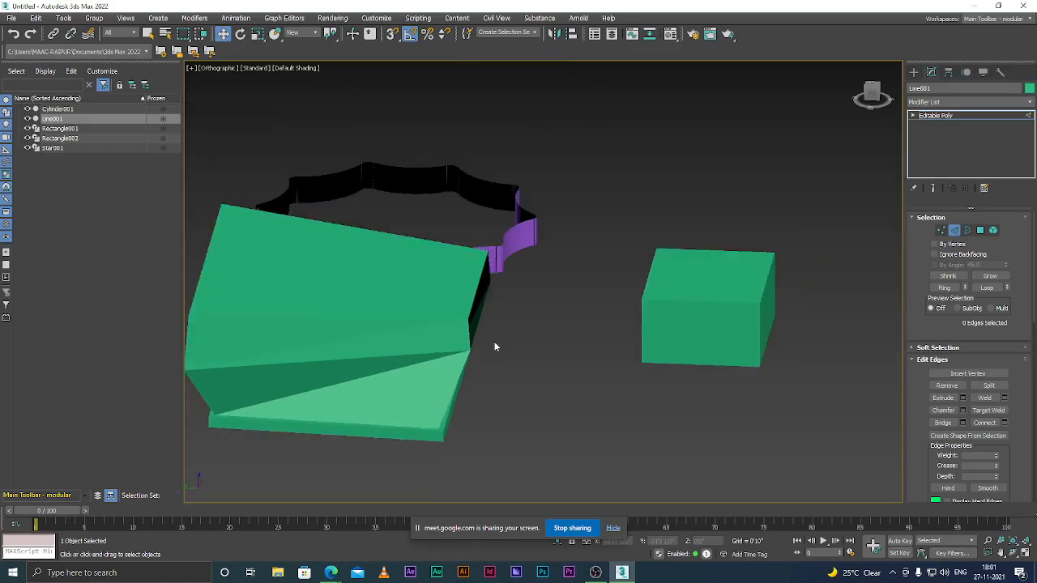
pyautogui.scroll(3, 494, 347)
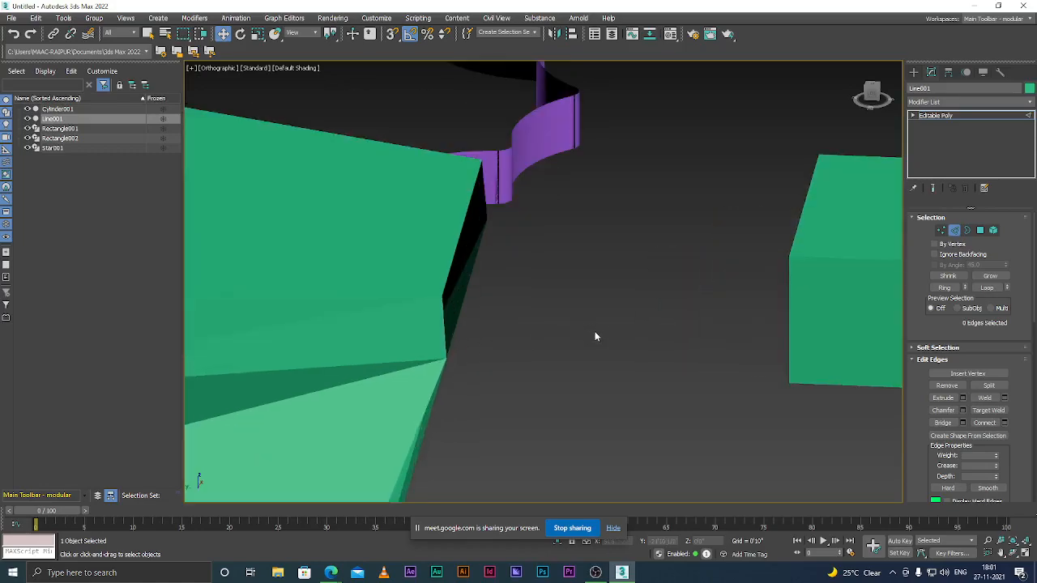
pyautogui.scroll(-3, 595, 333)
pyautogui.scroll(3, 551, 365)
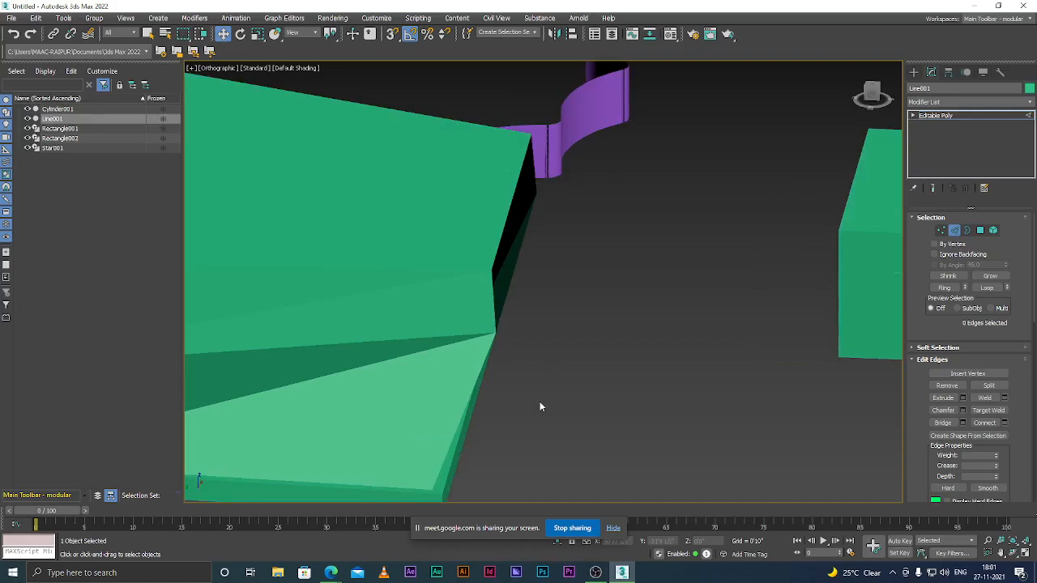
pyautogui.scroll(-5, 490, 359)
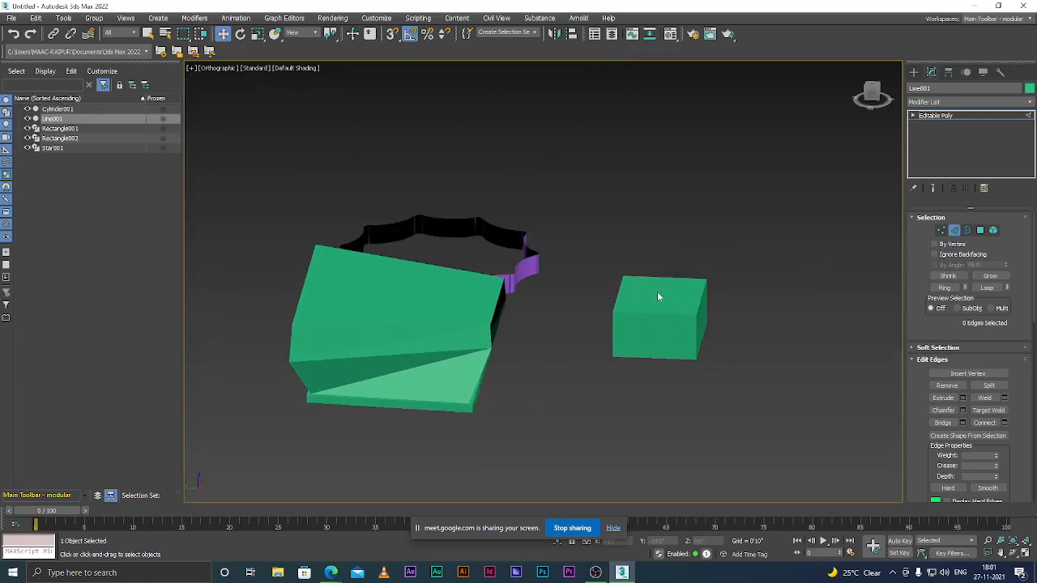
pyautogui.scroll(5, 577, 319)
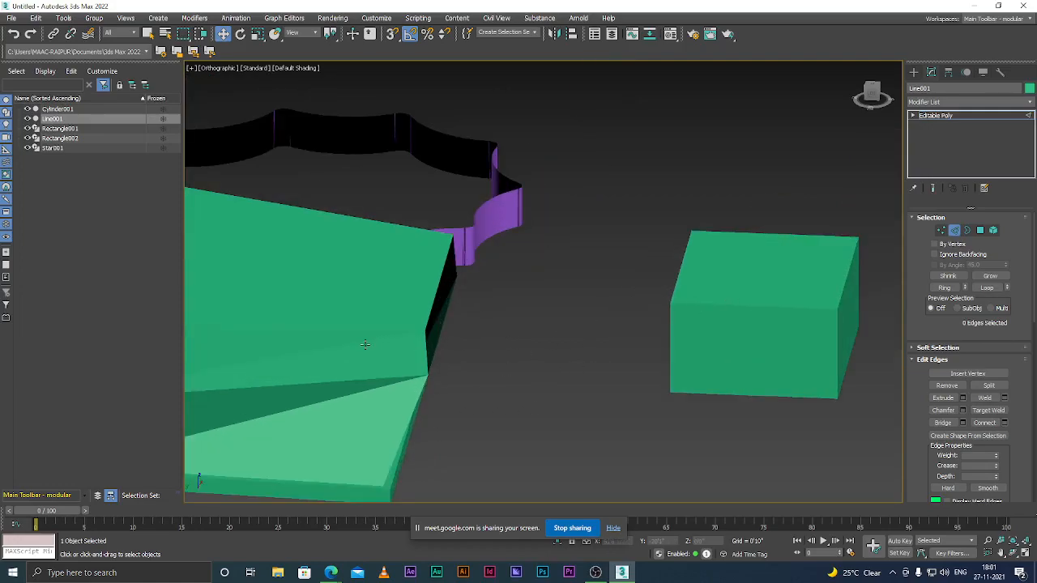
pyautogui.scroll(2, 364, 344)
pyautogui.scroll(-5, 551, 343)
pyautogui.scroll(5, 567, 356)
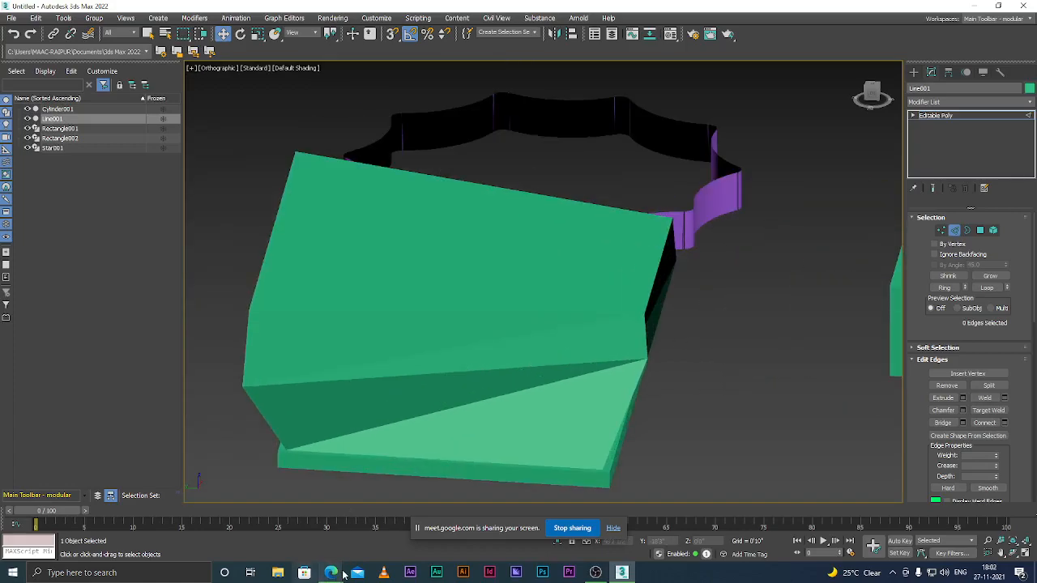
pyautogui.click(596, 573)
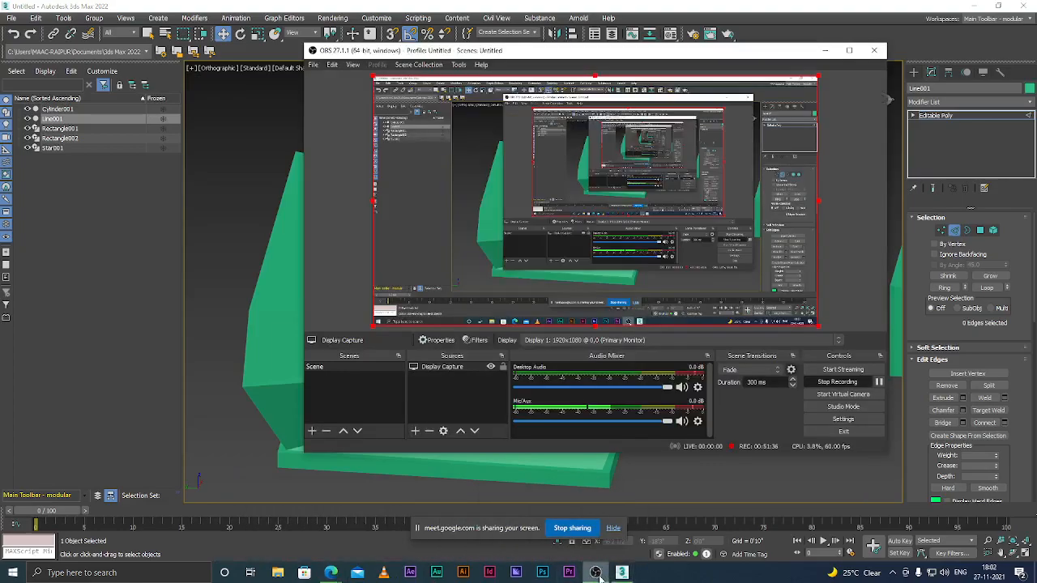